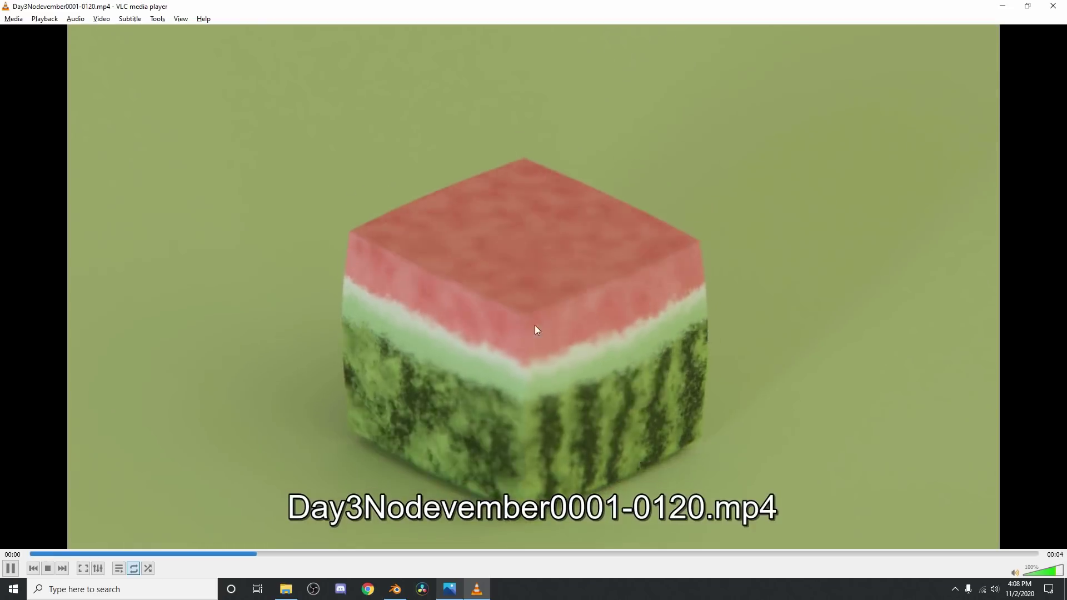
View the Nodevember Prompts image for the list of themes, and close both it and the video player.
left_click(449, 589)
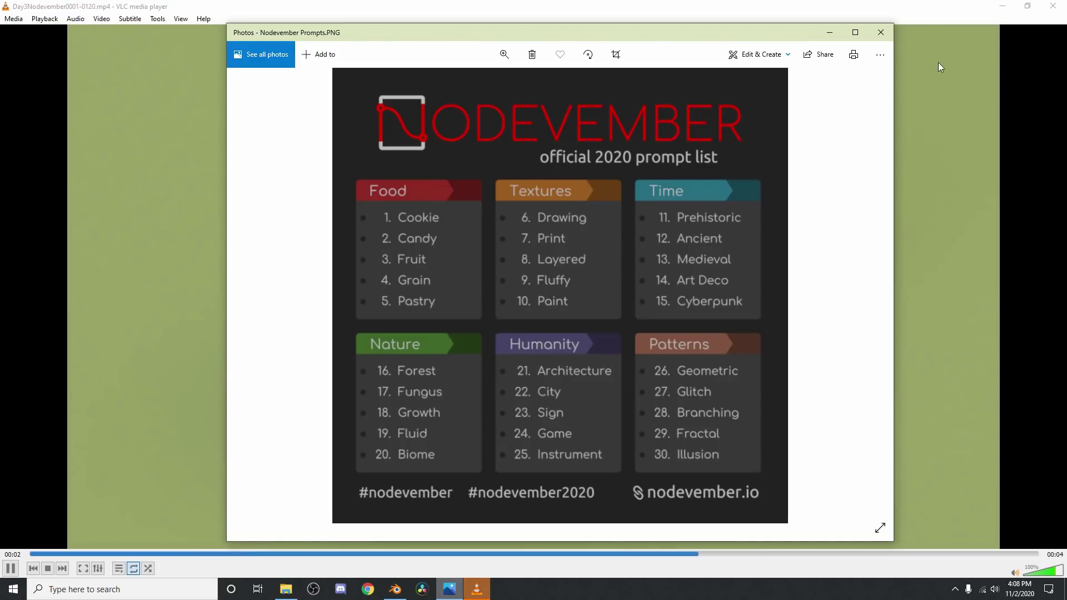
left_click(880, 32)
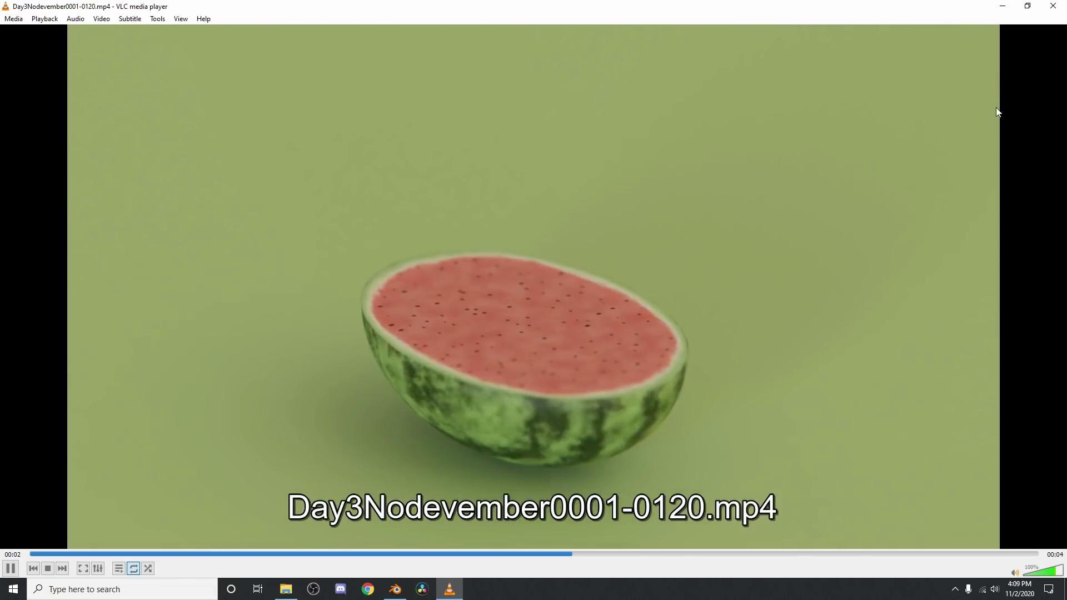
left_click(1063, 8)
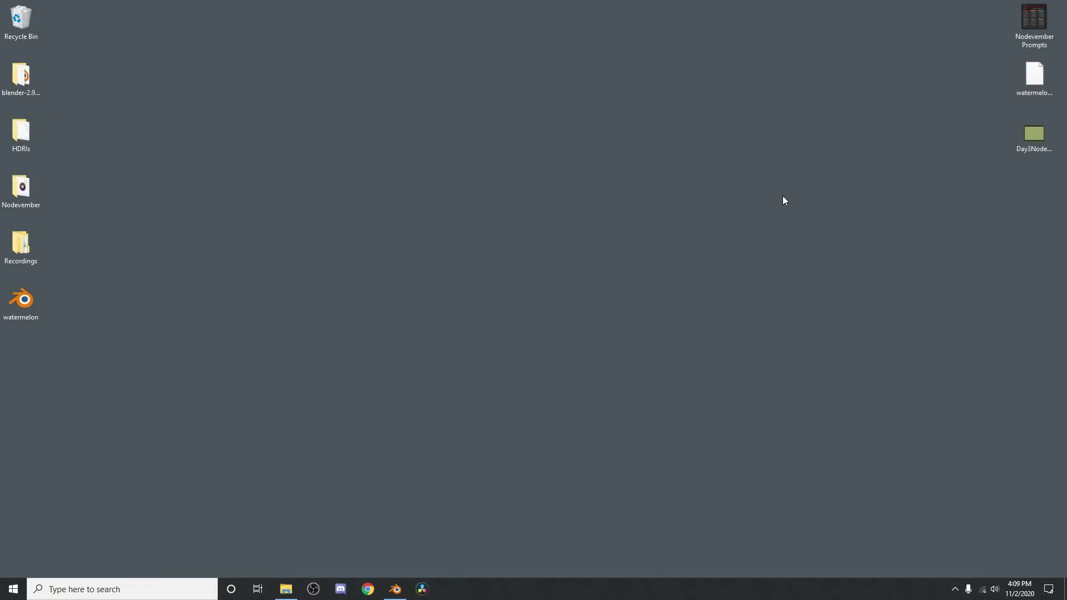
Switch to Blender with the watermelon scene and make its window fullscreen.
left_click(404, 586)
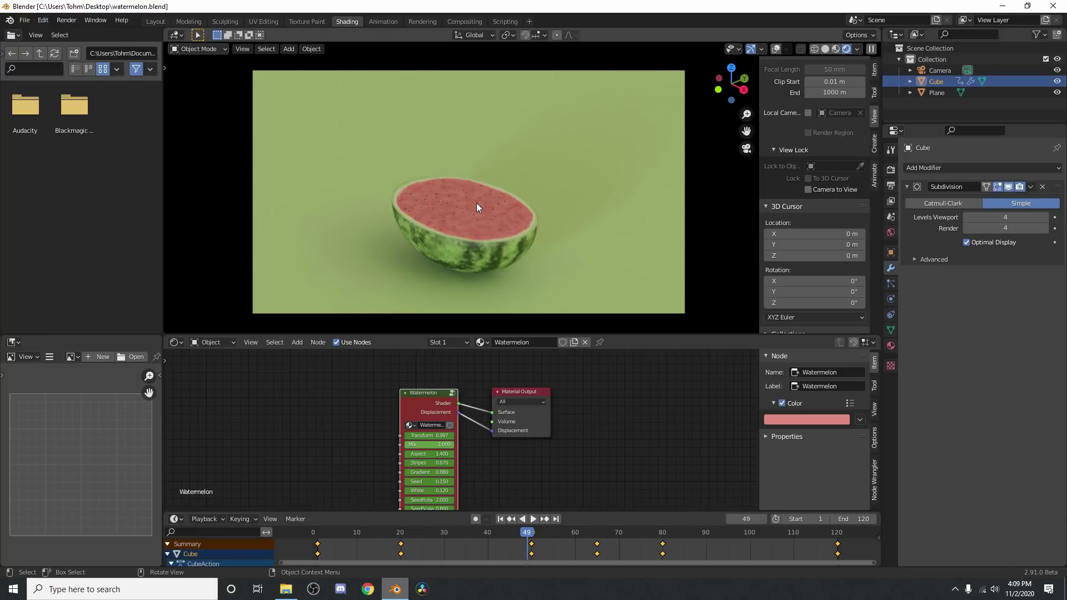
key("q")
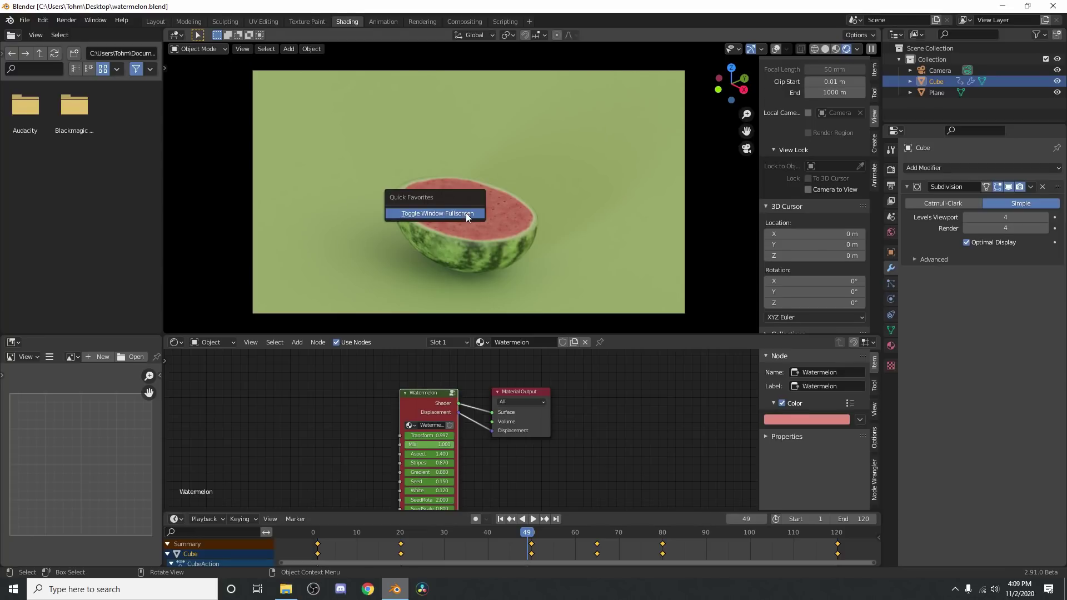
left_click(466, 212)
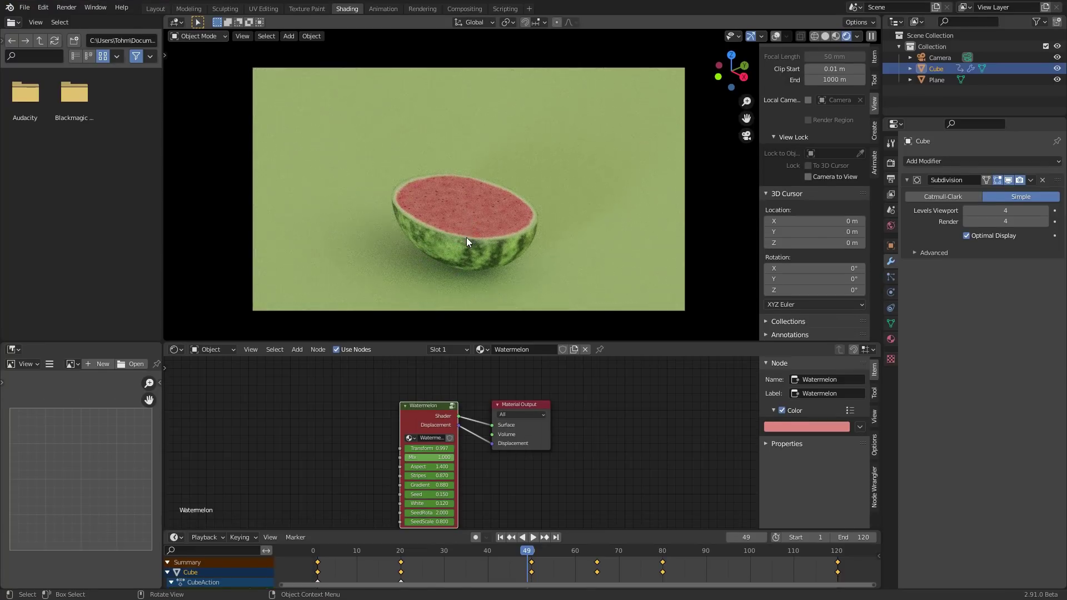
Preview the watermelon animation by playing and scrubbing the timeline to frame 87.
left_click(513, 549)
key("space")
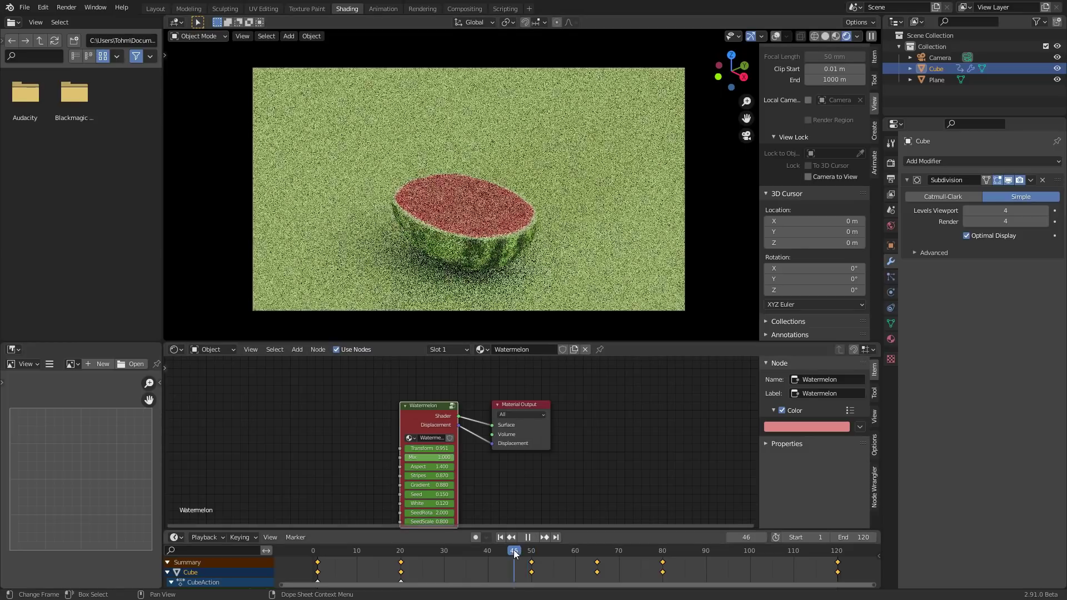
left_click_drag(514, 549, 691, 541)
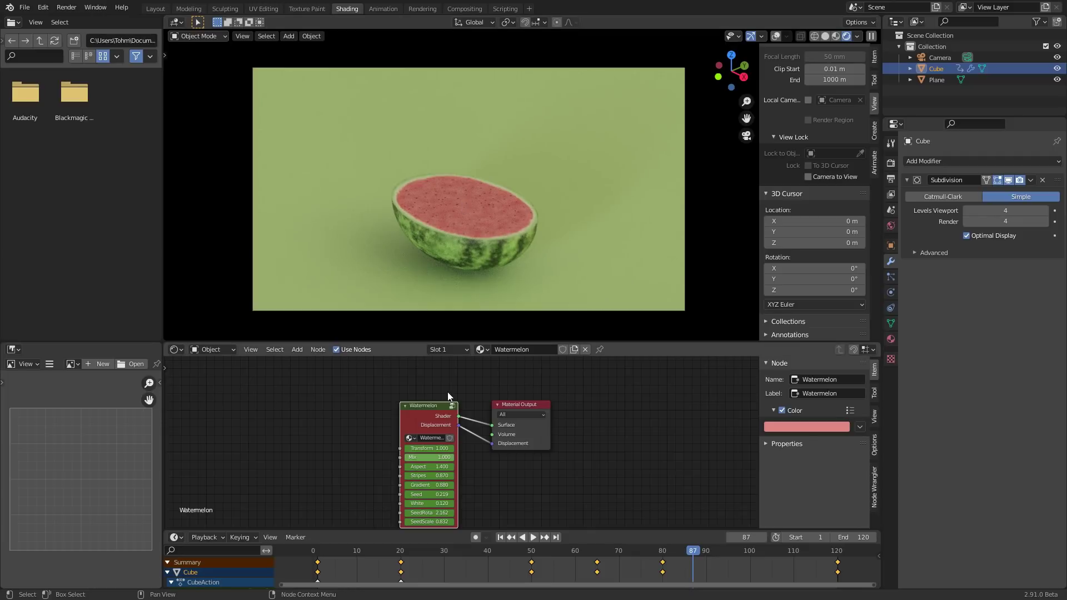
Inspect the nodes inside the Watermelon node group and return to the top-level material.
left_click(453, 407)
scroll(436, 404, "down", 6)
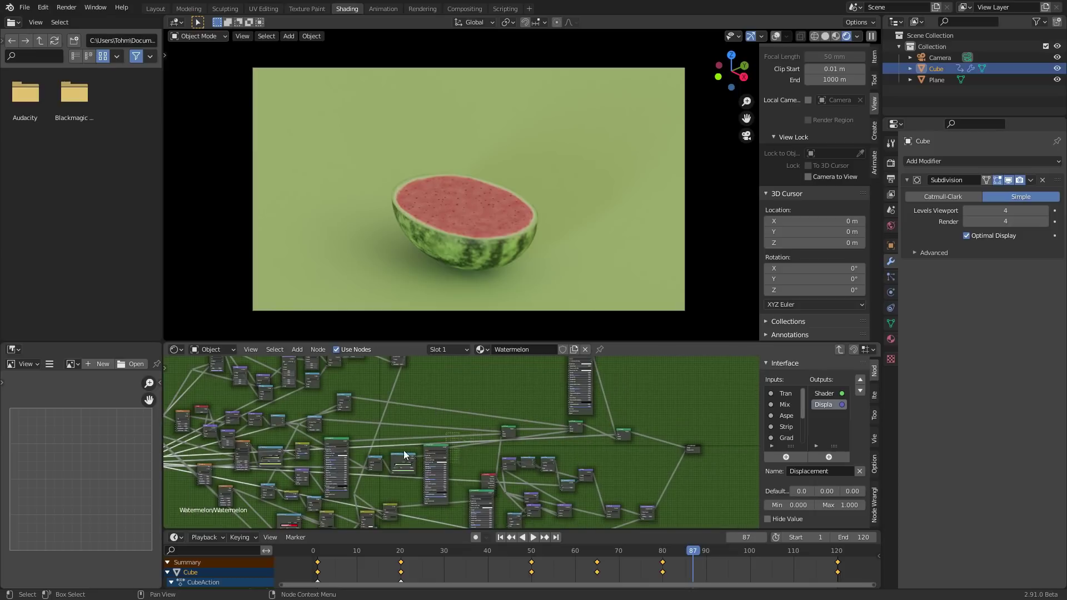
scroll(402, 411, "up", 8)
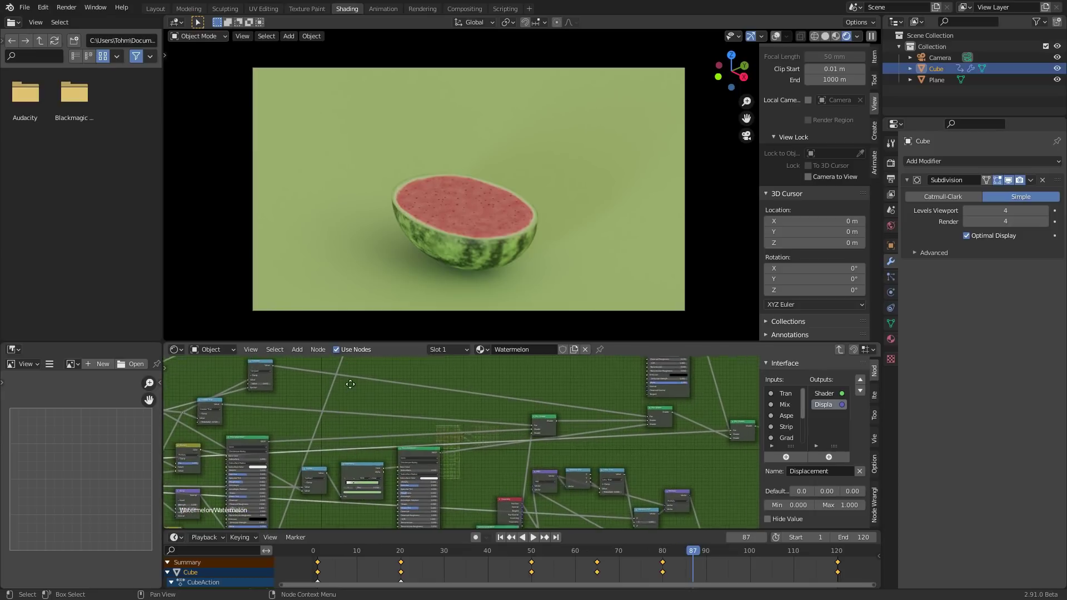
scroll(451, 412, "down", 3)
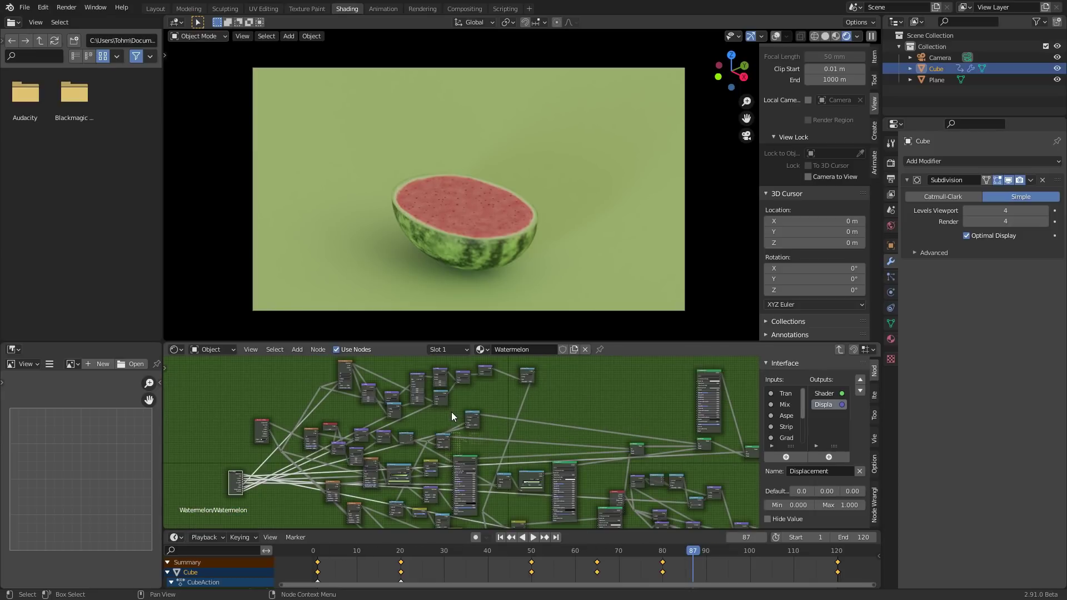
left_click(840, 350)
scroll(496, 443, "up", 5)
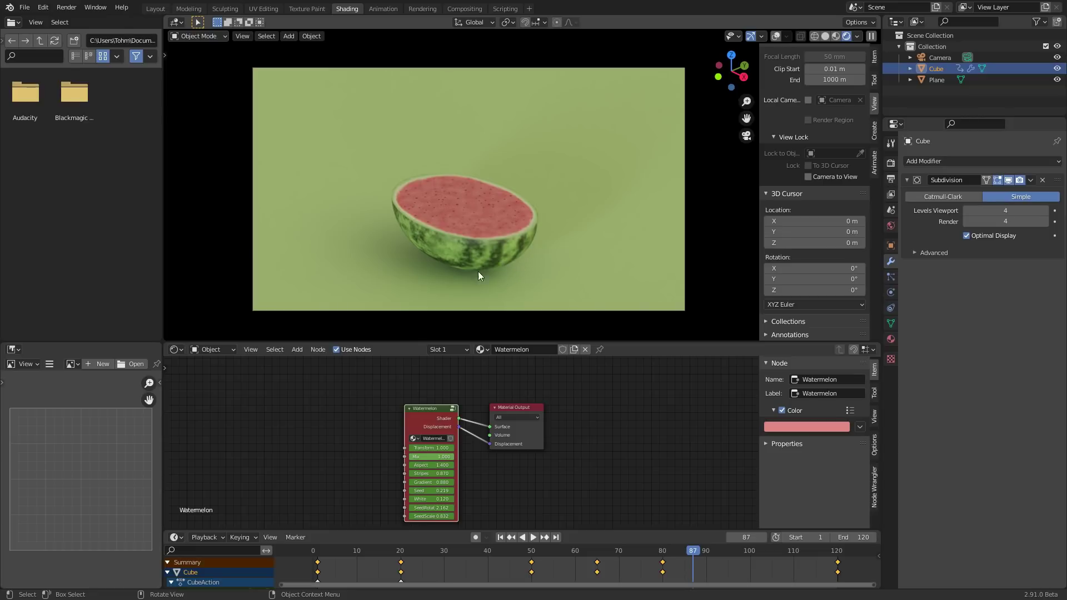
Test the Watermelon node's Transform value at 0 and restore it to 1.
scroll(436, 419, "up", 3)
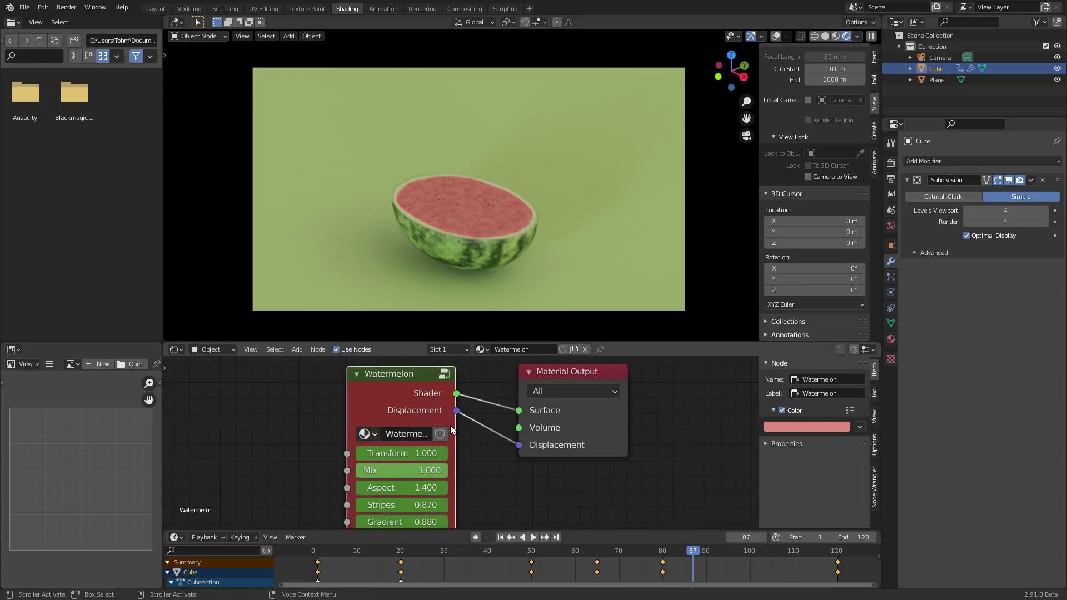
left_click(409, 453)
type("0")
key("Return")
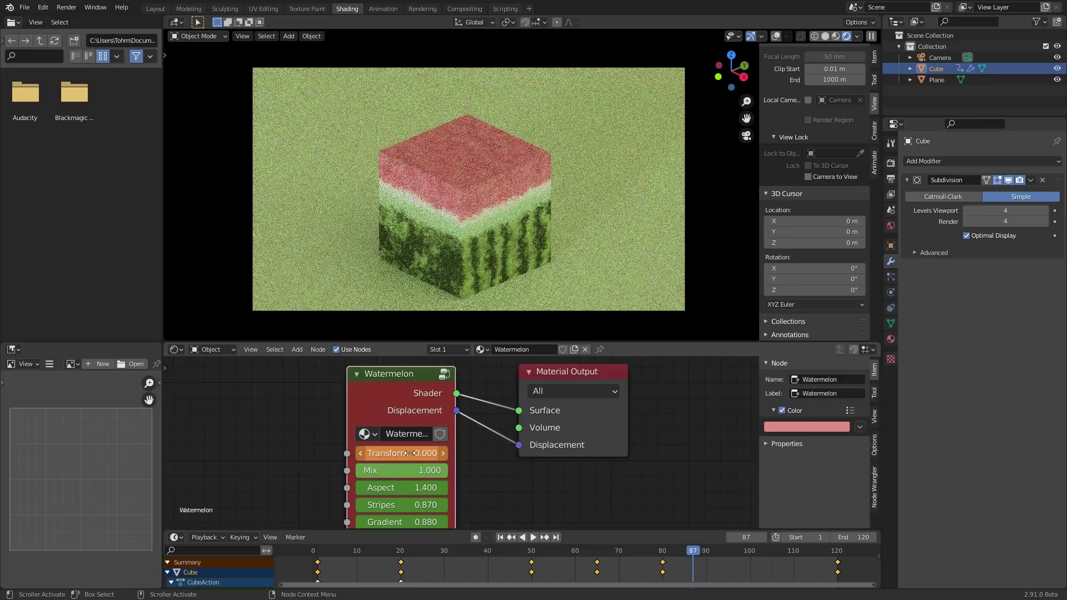
key("ctrl+z")
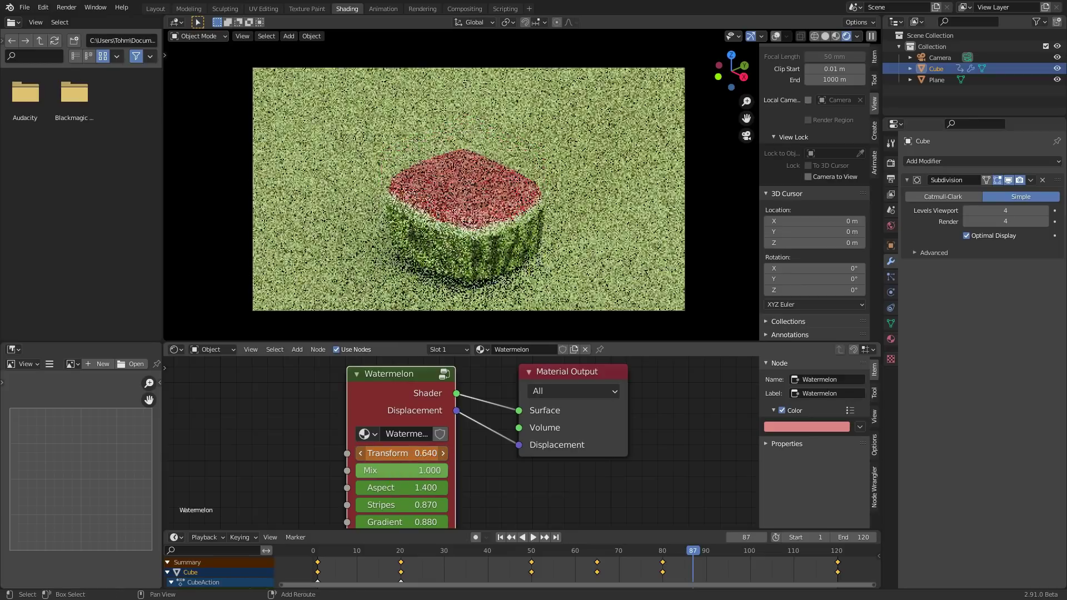
left_click(410, 453)
type("1")
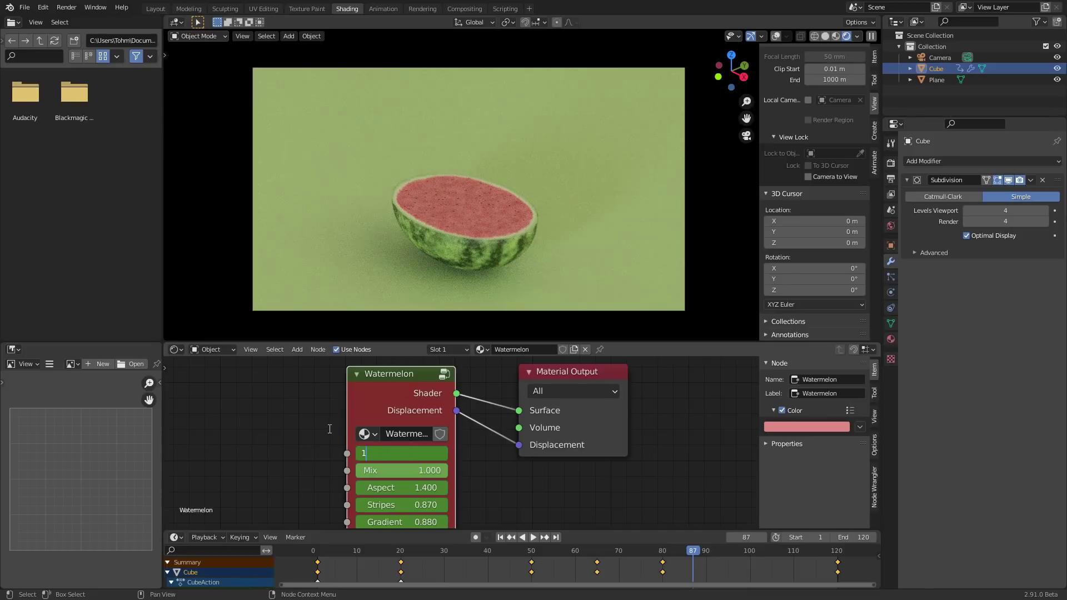
key("Return")
Try a higher Aspect value on the Watermelon node and restore it to 1.400.
middle_click_drag(506, 450, 491, 432)
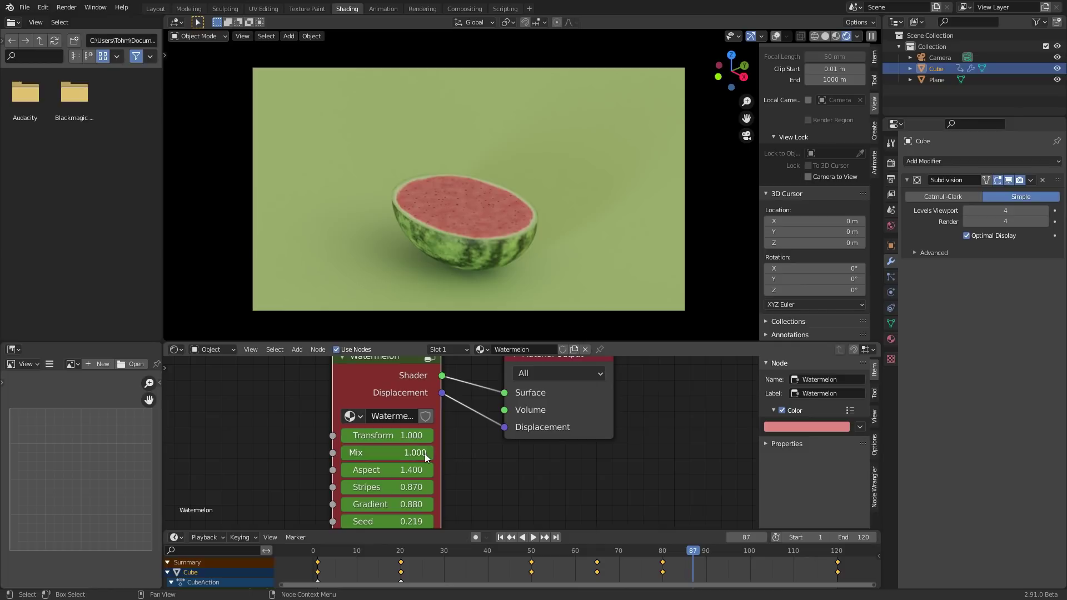
mouse_move(424, 454)
left_mouse_down()
mouse_move(367, 453)
mouse_move(424, 453)
left_mouse_up()
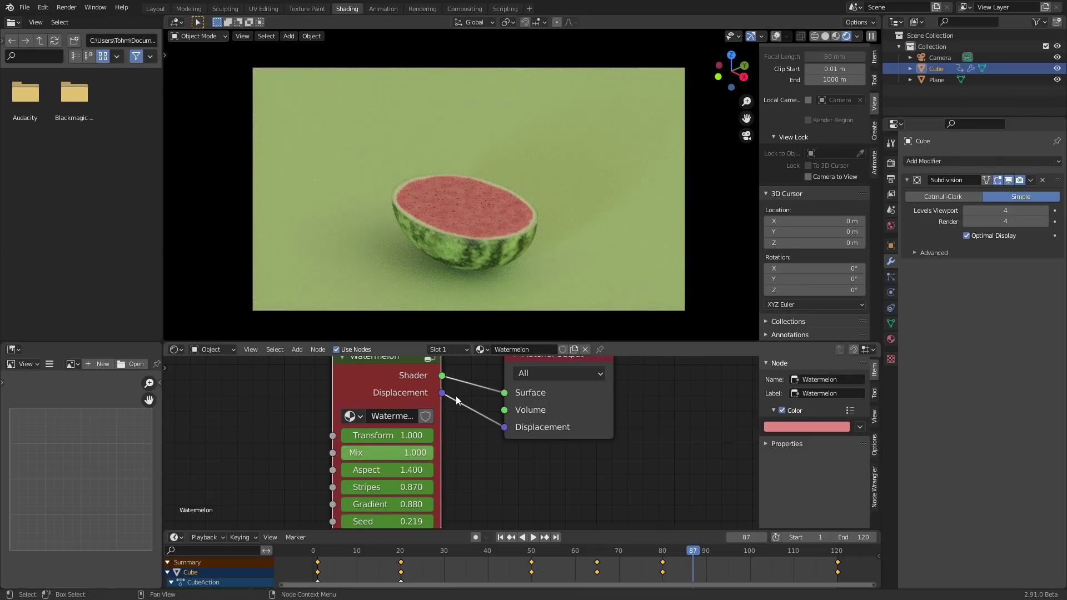
middle_click_drag(455, 395, 454, 371)
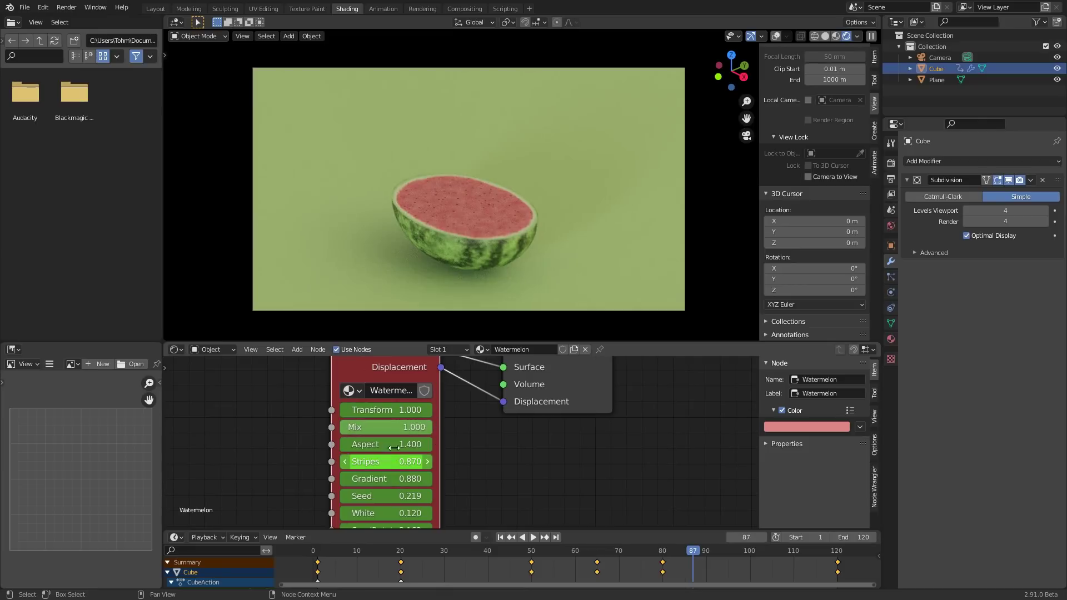
mouse_move(383, 444)
left_mouse_down()
mouse_move(417, 445)
mouse_move(399, 444)
left_mouse_up()
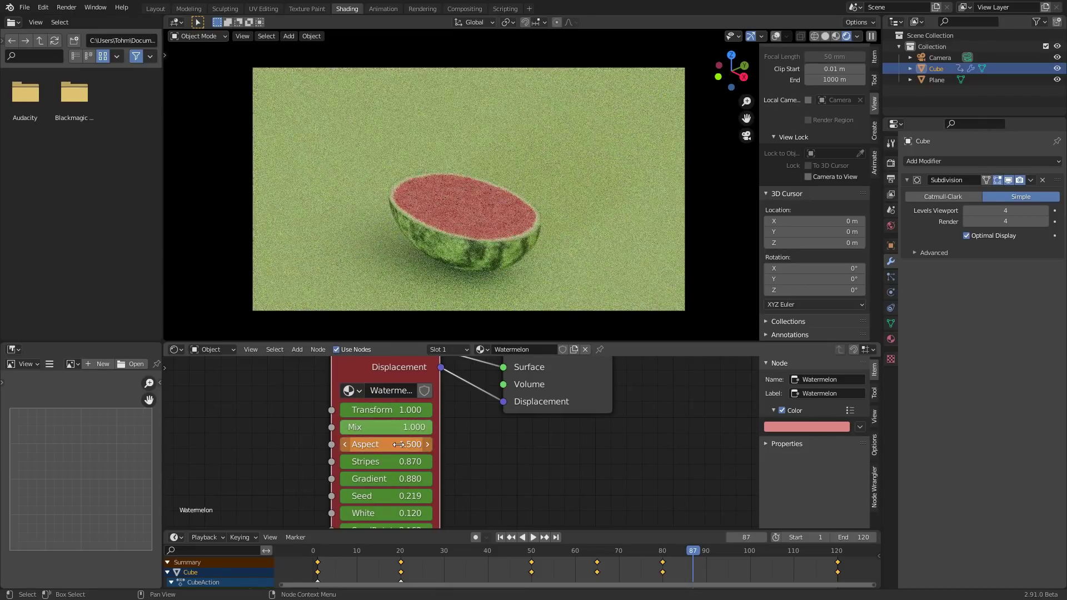
left_click(428, 444)
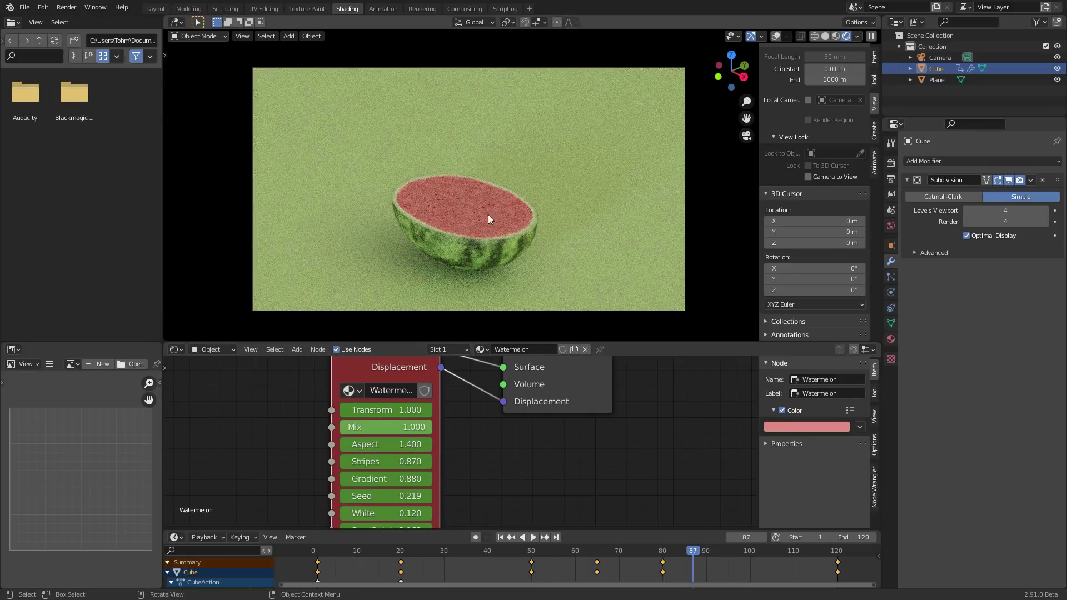
Show the viewport overlays, try scaling the watermelon cube about 1.3 times along X, and undo the scaling.
left_click(470, 148)
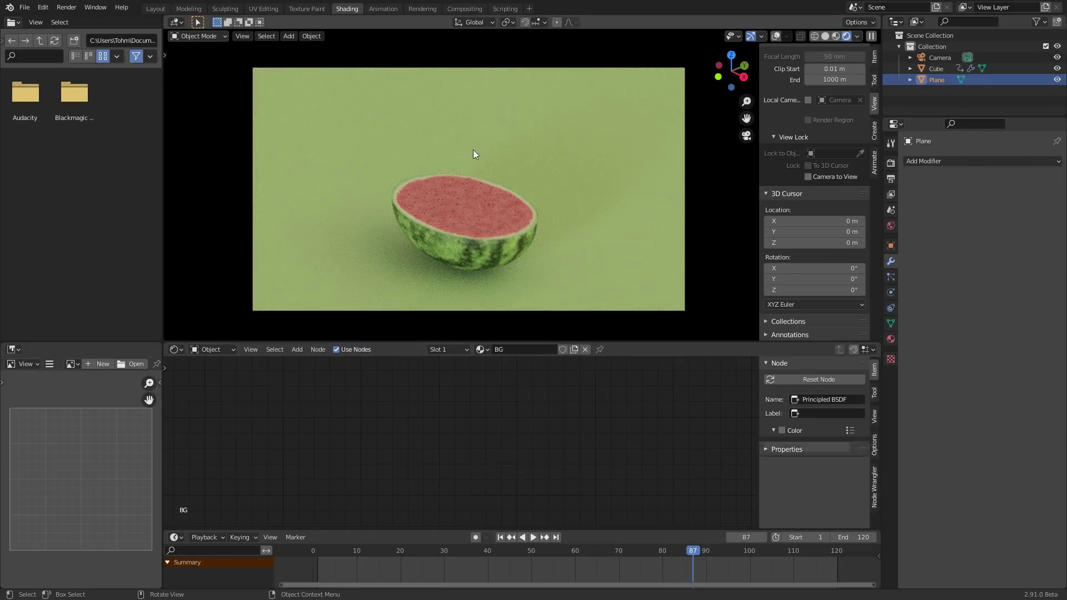
left_click(777, 36)
left_click(438, 184)
key("s")
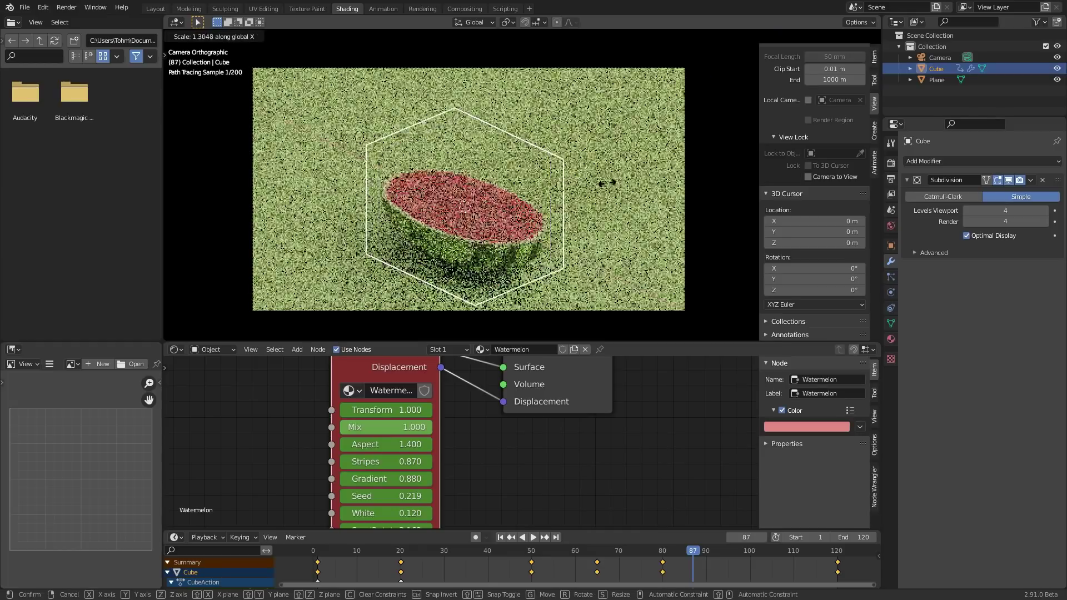
left_click(613, 192)
key("ctrl+z")
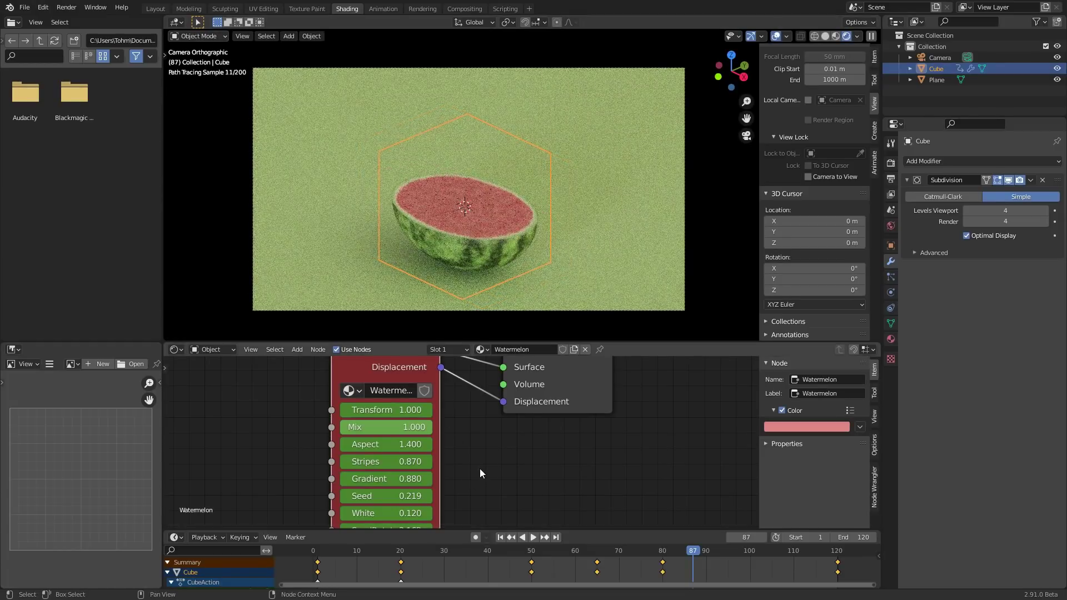
Try the Watermelon node's Stripes value at 3.870 and undo the change.
middle_click_drag(479, 468, 468, 425)
left_click_drag(378, 416, 405, 416)
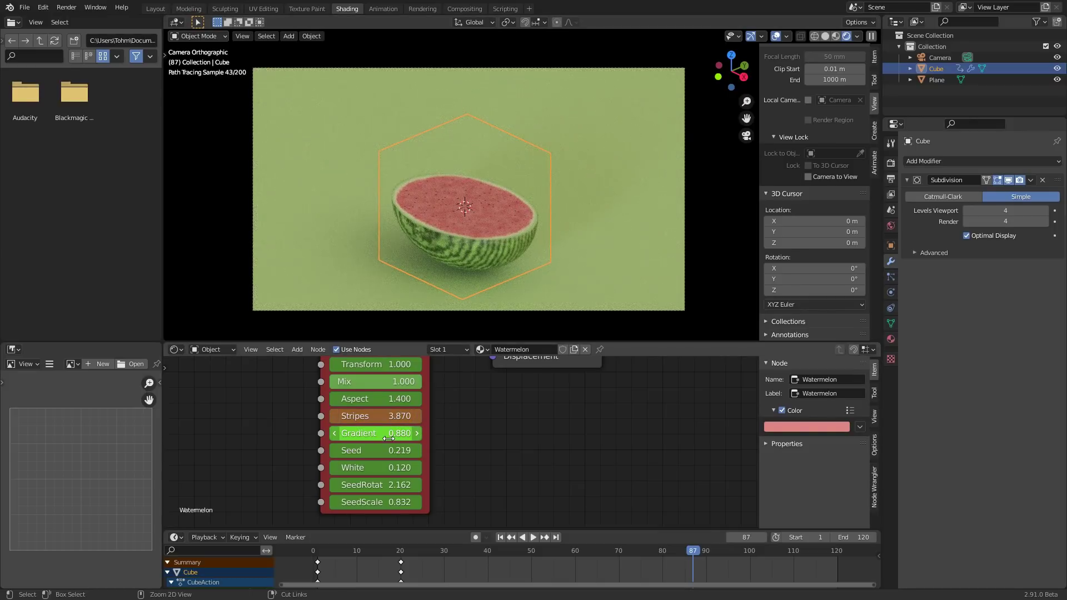
key("ctrl+z")
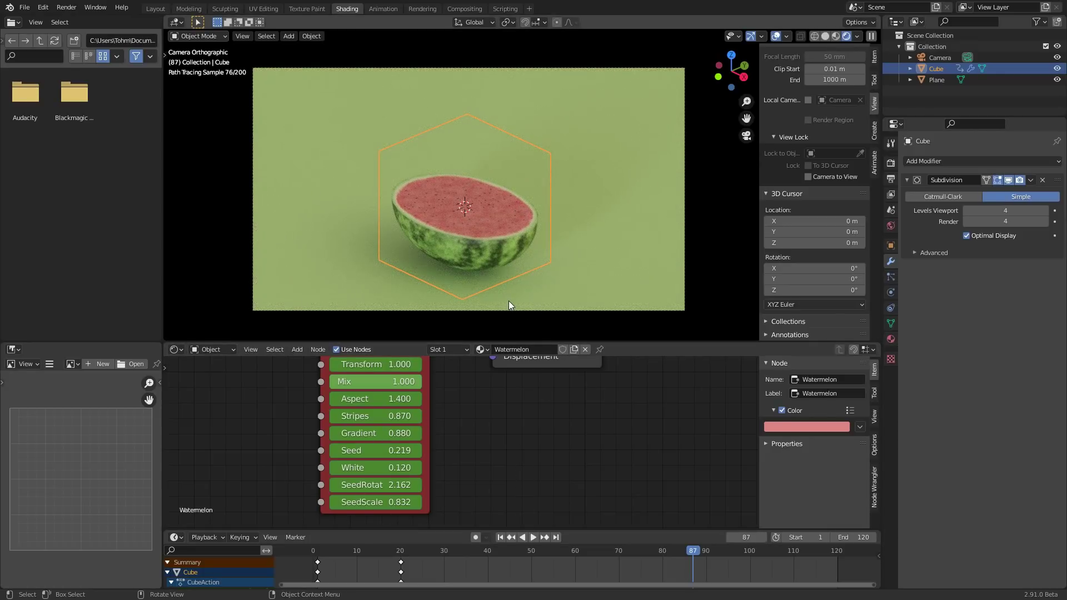
middle_click_drag(491, 445, 512, 472)
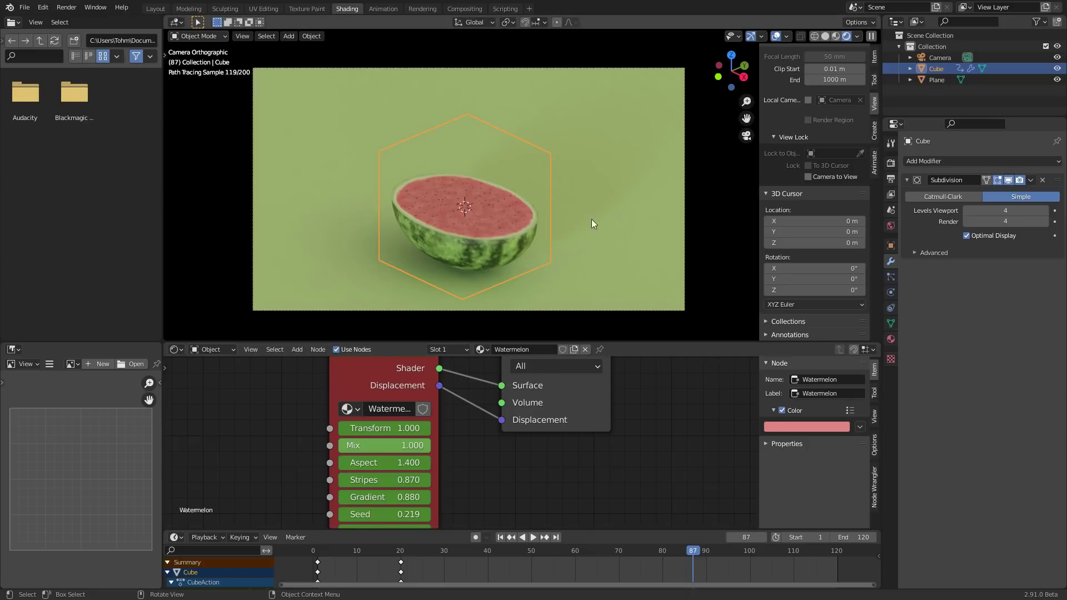
Start a new General file, discarding the changes to the watermelon file.
key("ctrl+n")
left_click(491, 185)
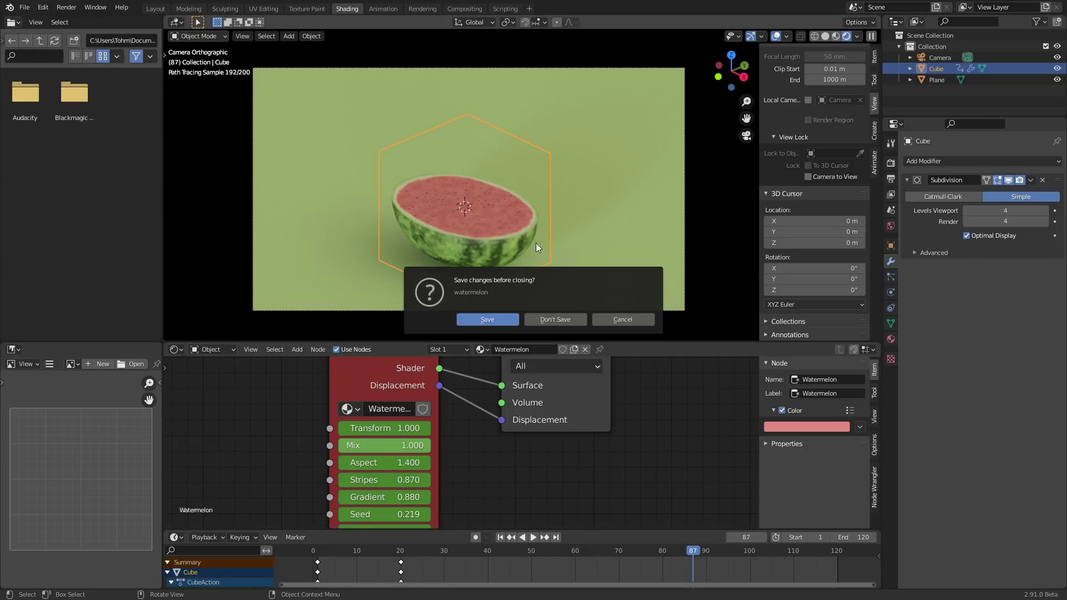
left_click(553, 324)
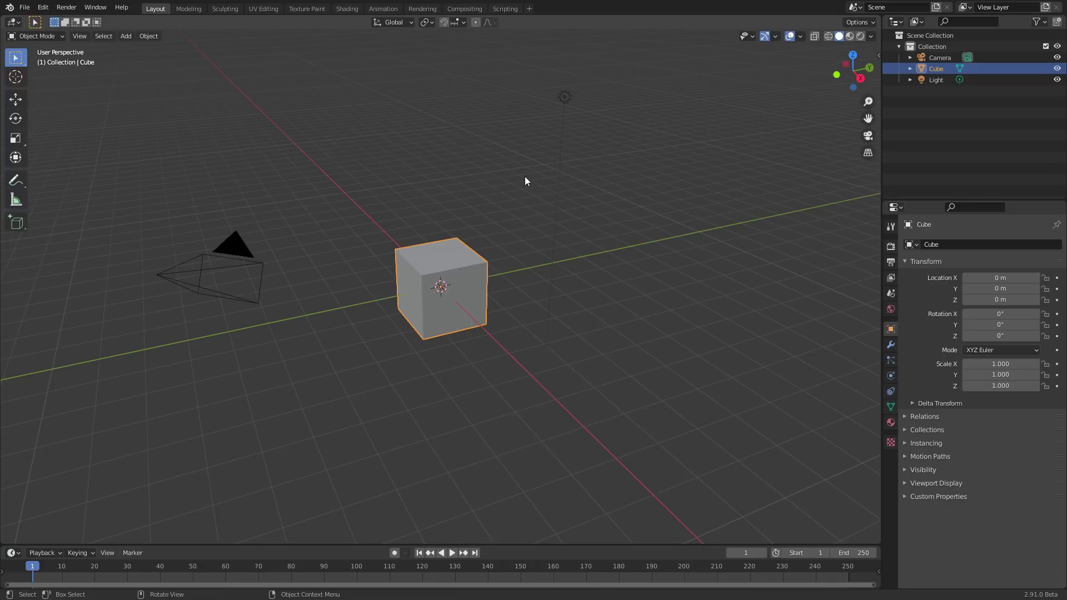
Delete the default light from the scene.
left_click_drag(505, 148, 583, 78)
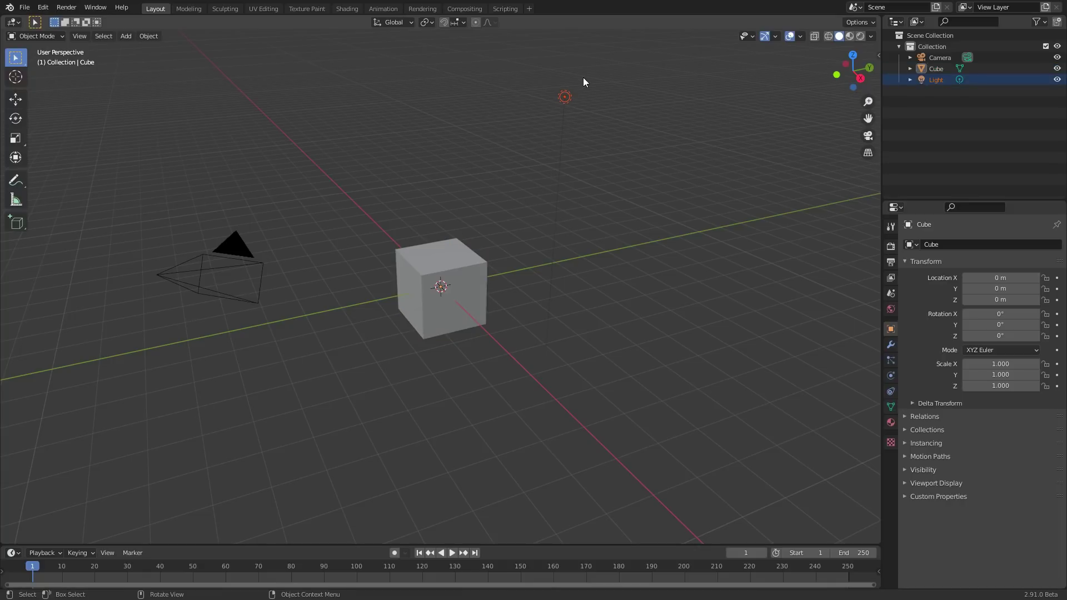
key("x")
left_click(582, 79)
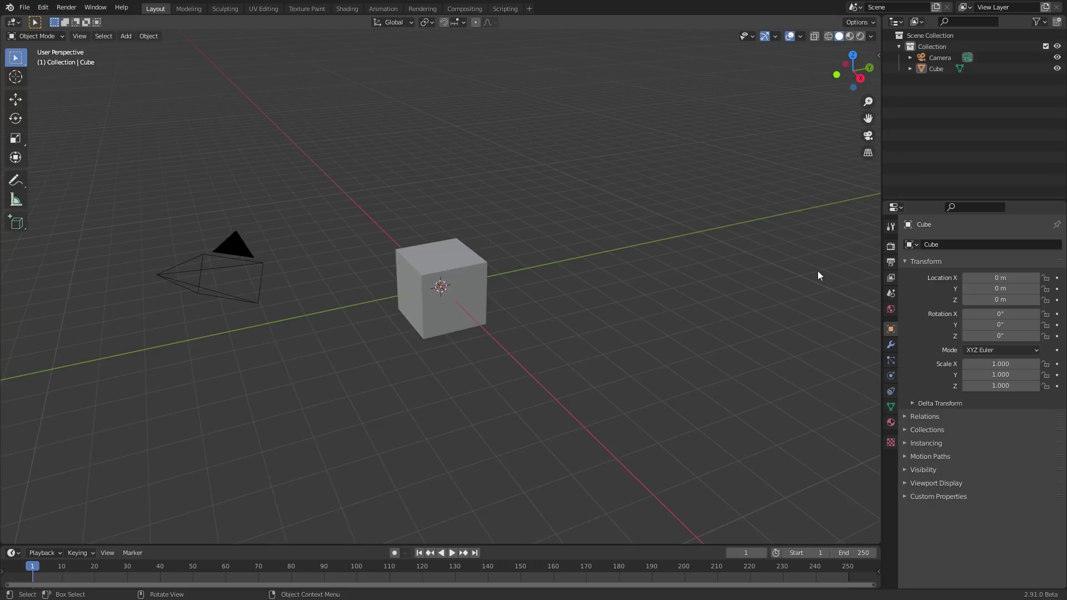
Set the render engine to Cycles and the device to GPU Compute.
left_click(890, 246)
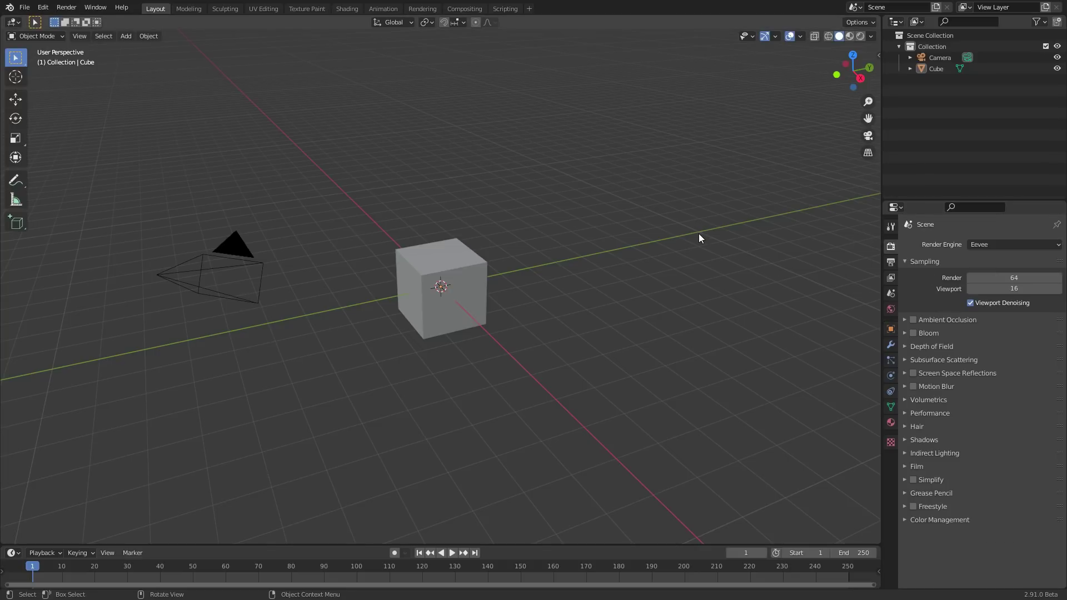
left_click(978, 248)
left_click(978, 283)
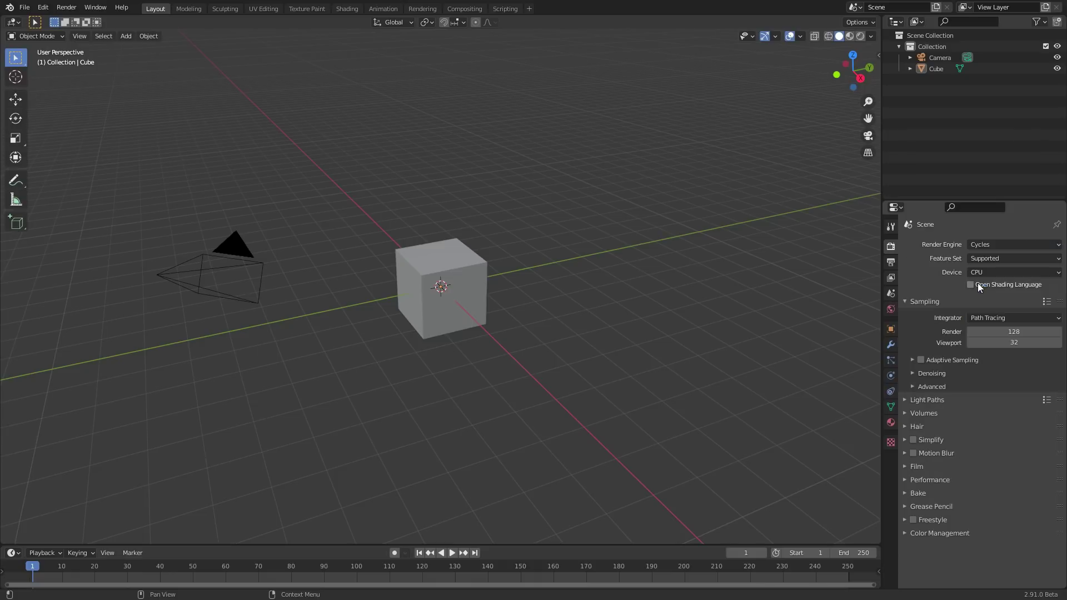
left_click(993, 272)
left_click(989, 293)
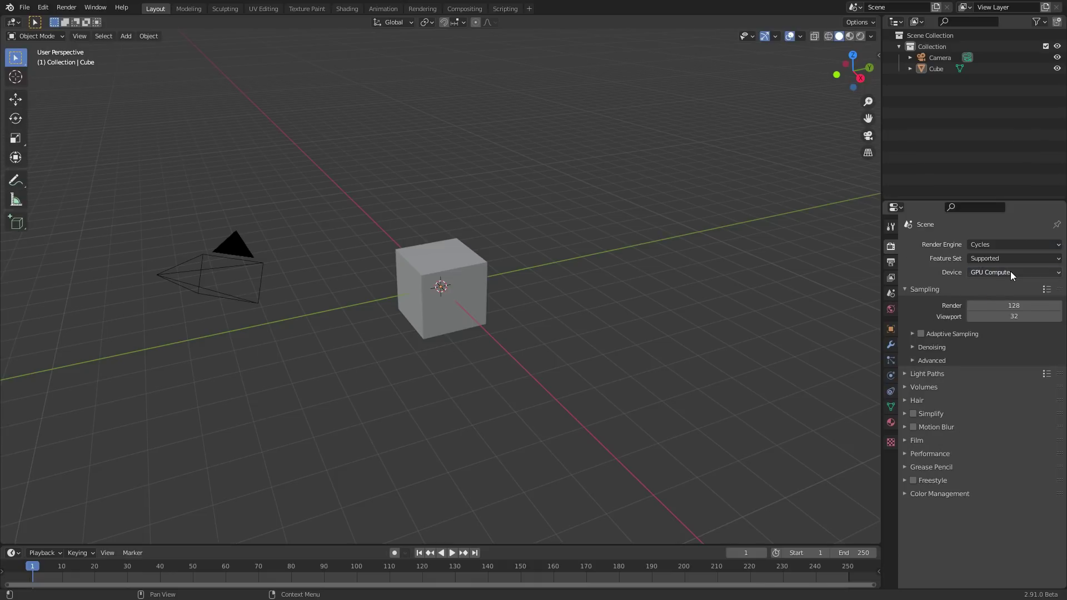
Enable adaptive sampling and make the film transparent in the render settings.
left_click(938, 494)
left_click(938, 494)
left_click(922, 441)
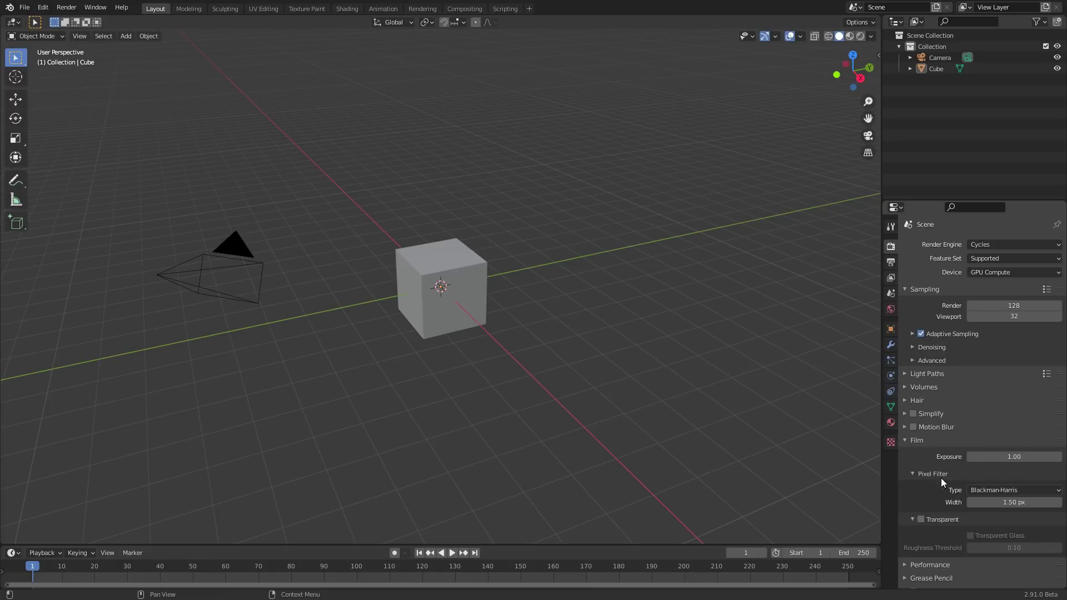
left_click(922, 520)
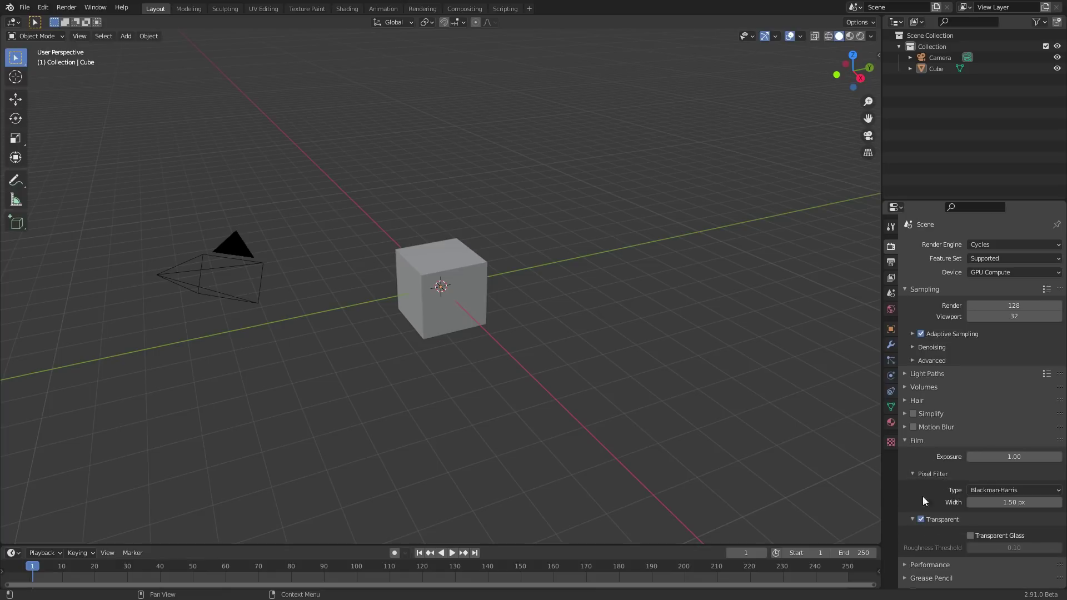
Set the cube material's surface displacement method to Displacement Only.
left_click(890, 422)
scroll(948, 381, "down", 8)
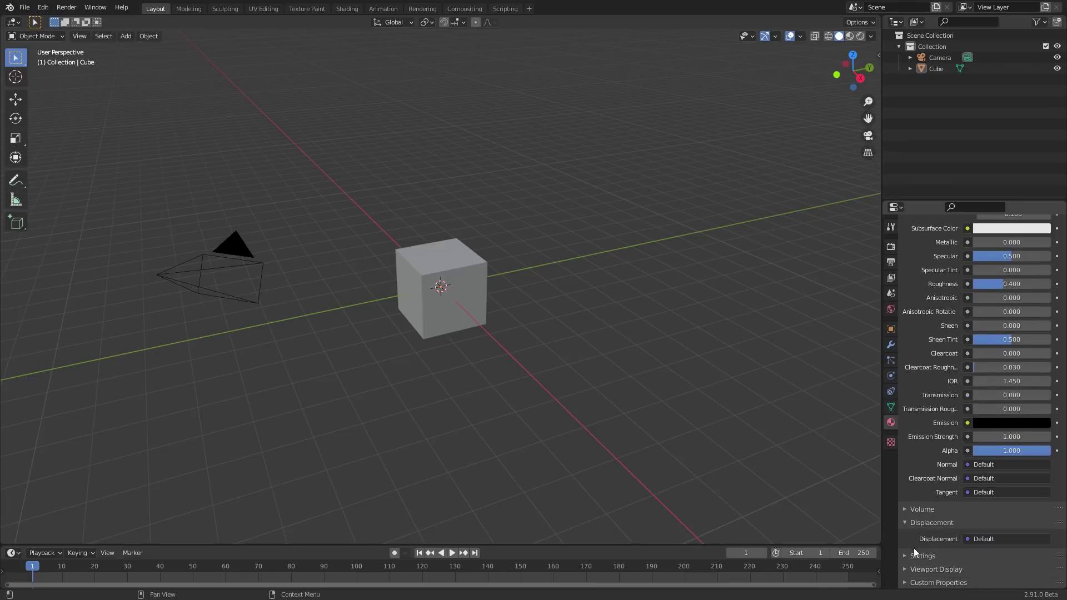
left_click(915, 552)
scroll(922, 534, "down", 5)
left_click(990, 482)
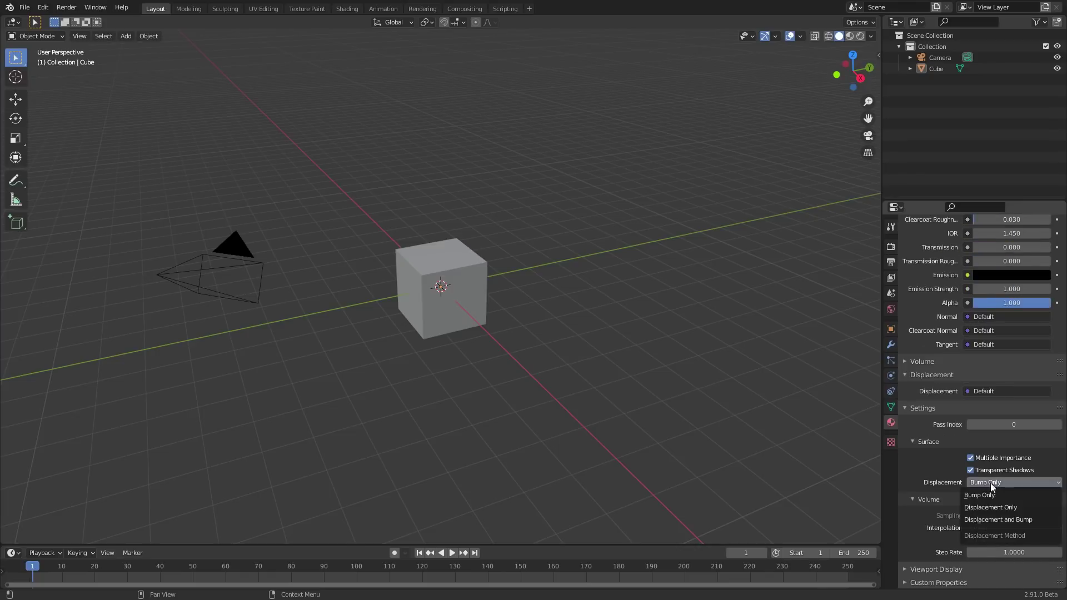
left_click(994, 507)
left_click(997, 481)
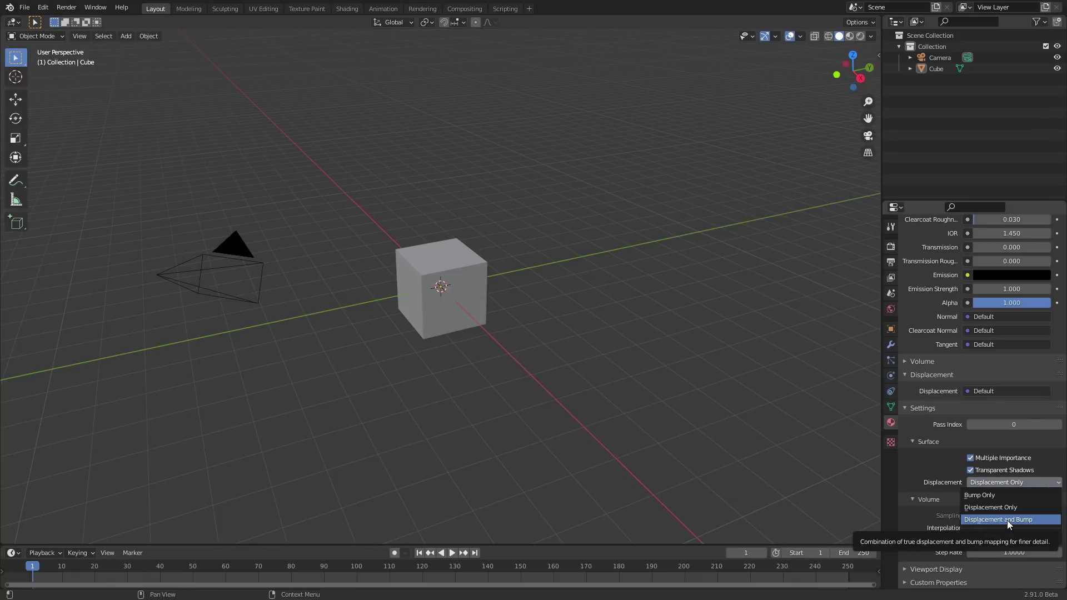
left_click(1003, 509)
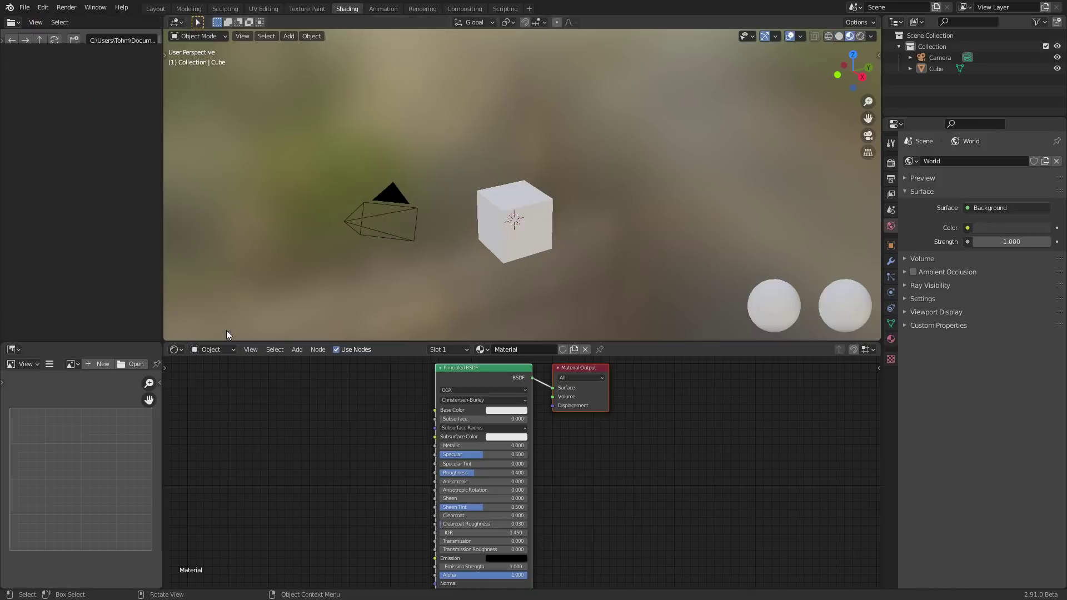
Show the World nodes in the shader editor and add an Environment Texture with mapping nodes to the Background color.
left_click(214, 349)
left_click(215, 374)
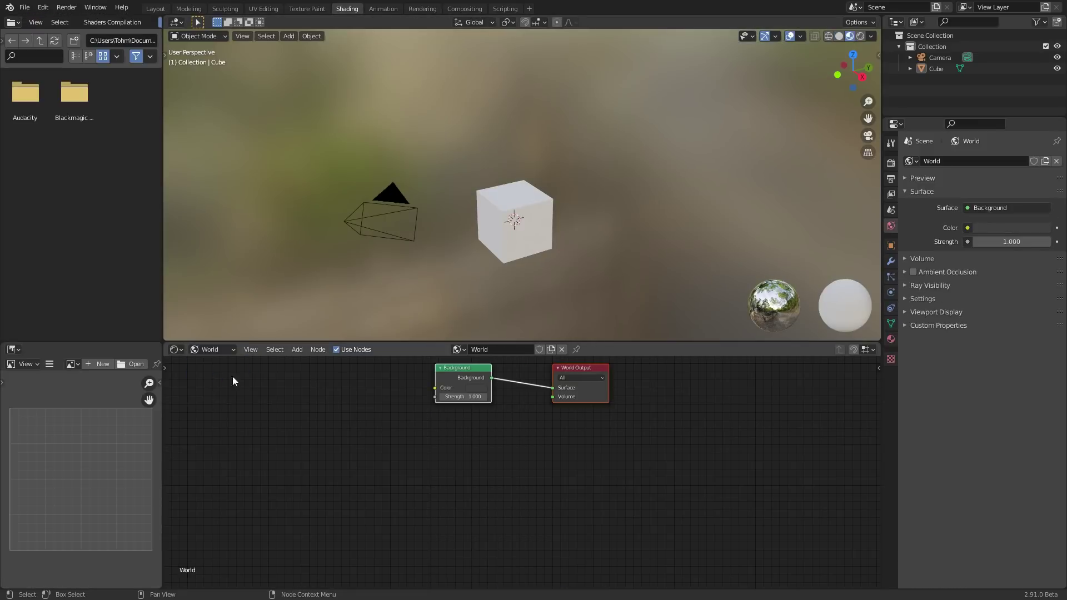
key("Home")
key("ctrl+t")
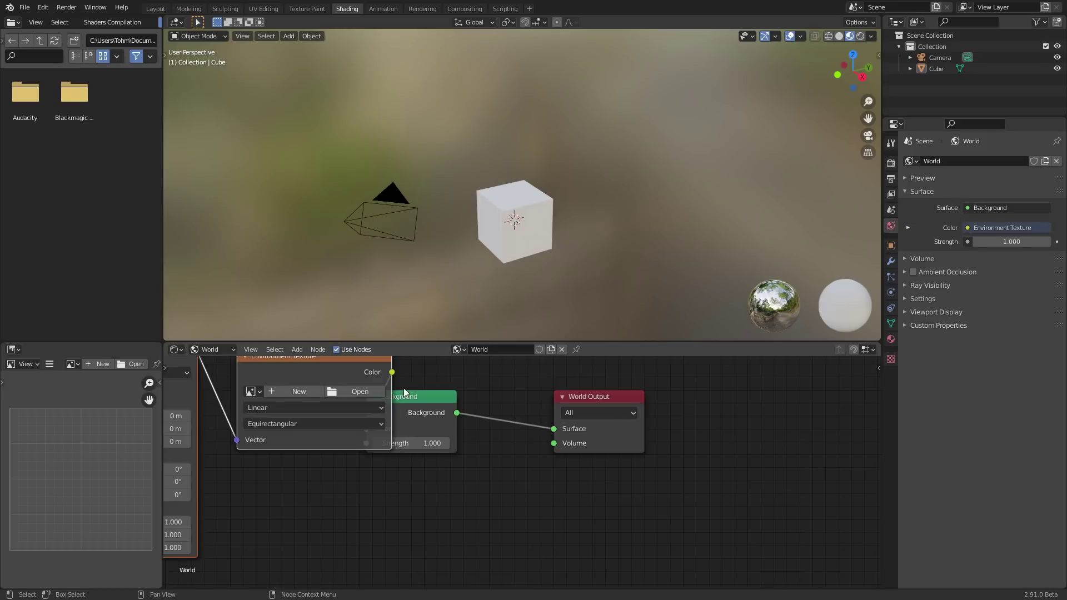
key("g")
left_click(314, 405)
Load ballroom_2k.hdr from the HDRIs folder into the Environment Texture and switch the viewport to rendered shading.
left_click(278, 409)
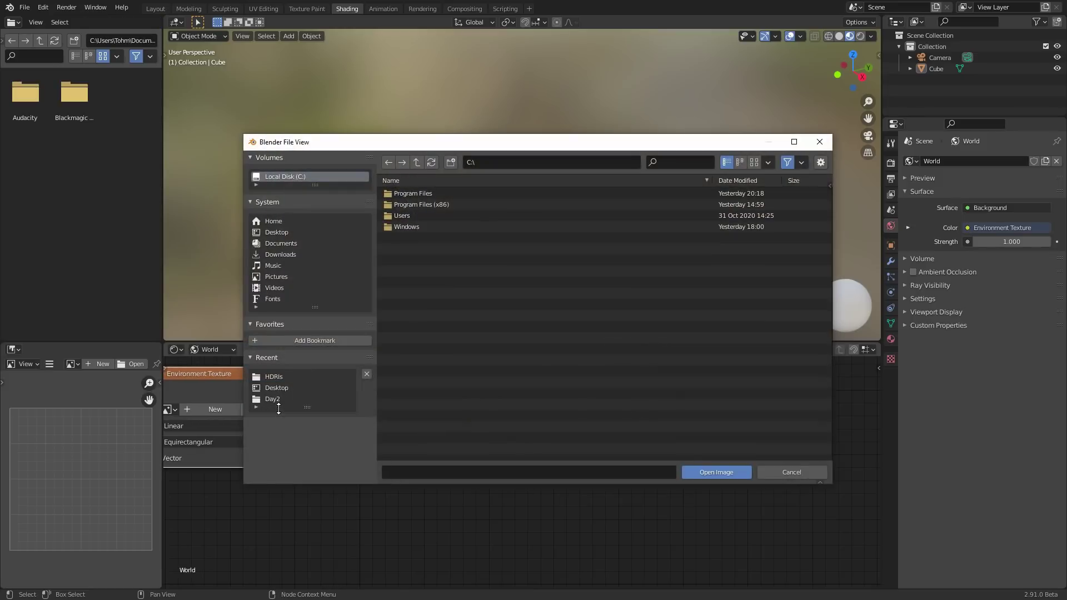
left_click(273, 378)
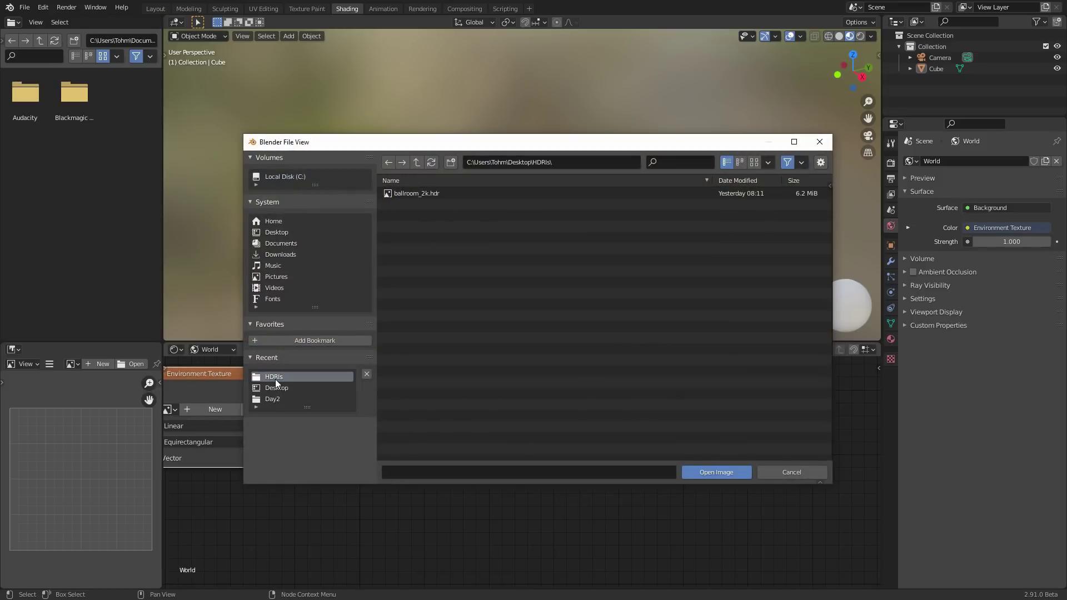
double_click(405, 193)
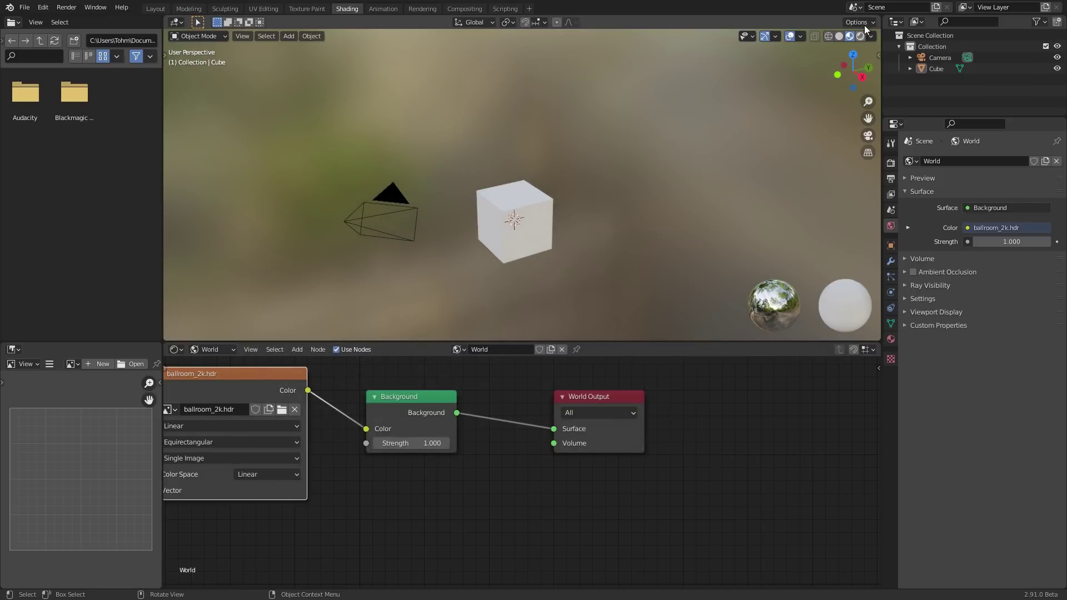
left_click(860, 35)
scroll(402, 220, "up", 2)
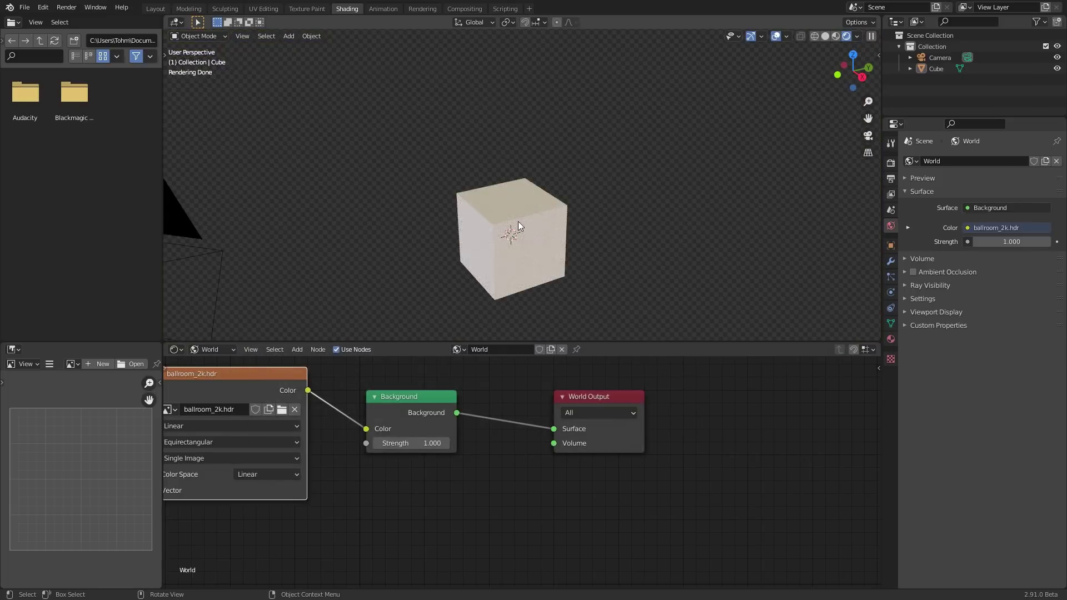
mouse_move(518, 221)
middle_mouse_down()
mouse_move(568, 155)
mouse_move(519, 243)
mouse_move(524, 225)
mouse_move(508, 233)
mouse_move(522, 198)
mouse_move(529, 208)
middle_mouse_up()
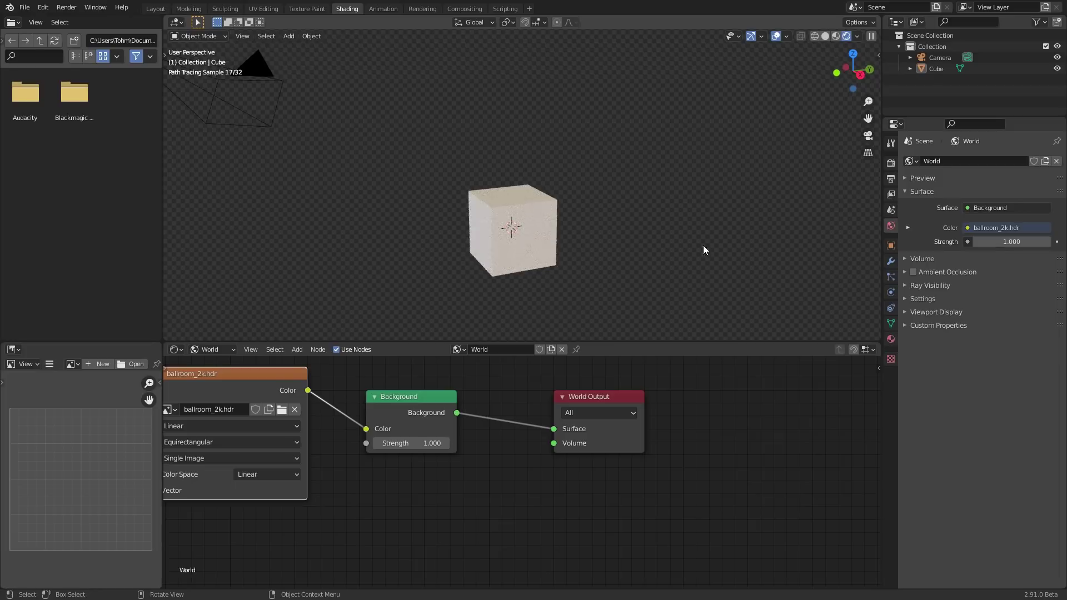
Add a Subdivision modifier with viewport level 3 to the cube in Object Mode.
left_click(891, 262)
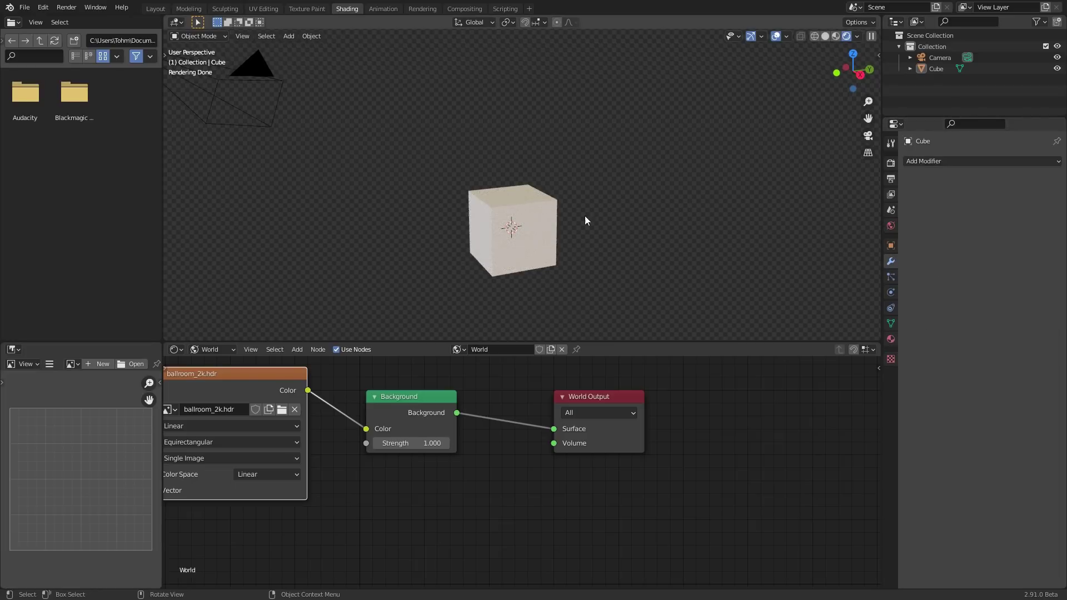
scroll(530, 217, "up", 3)
left_click(534, 225)
key("Tab")
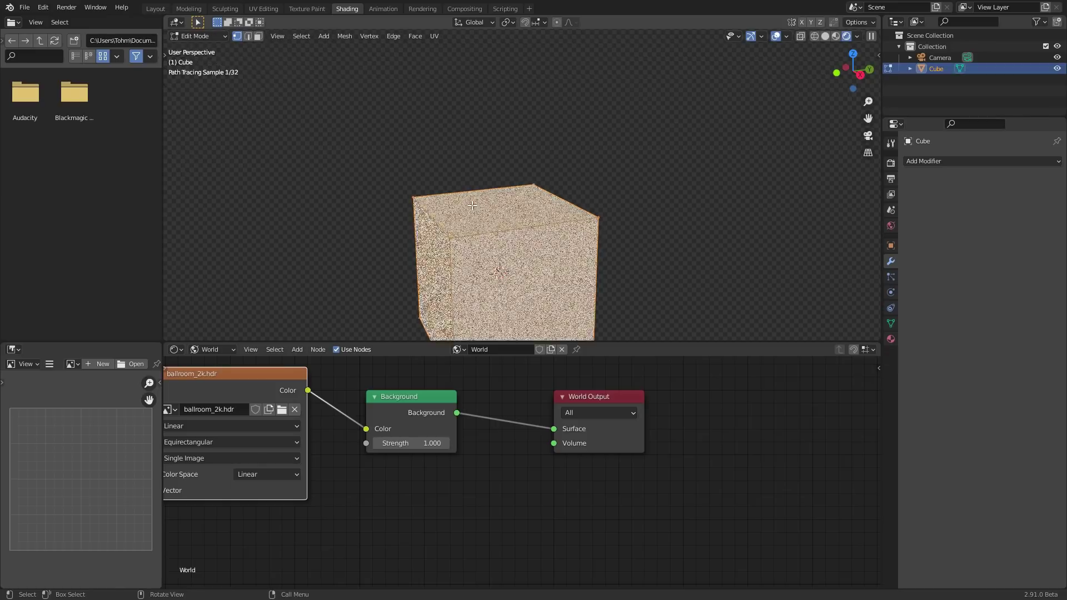
scroll(573, 221, "down", 4)
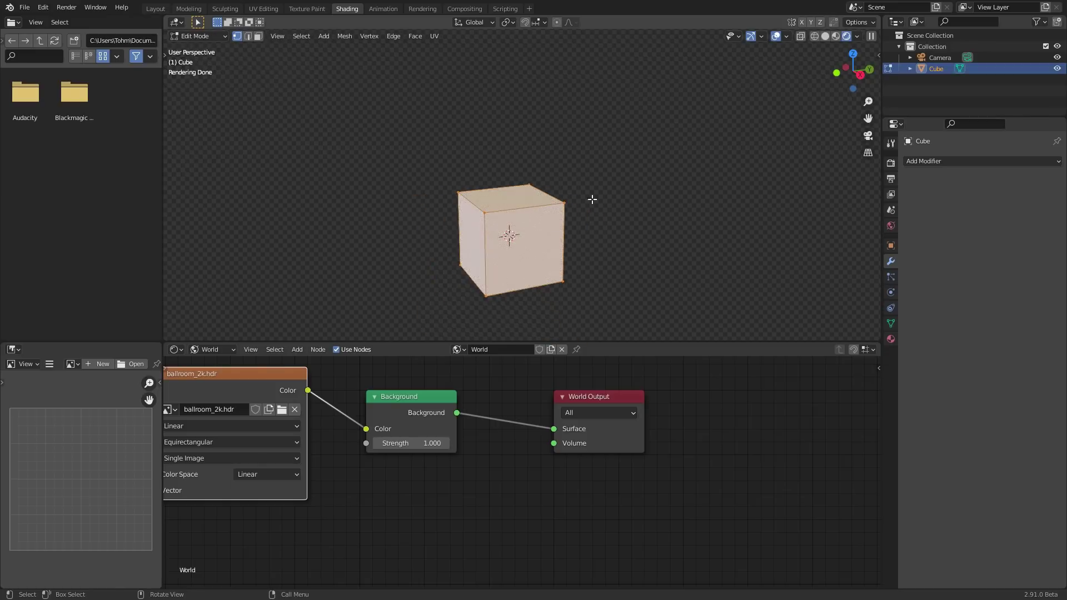
key("Tab")
key("ctrl+3")
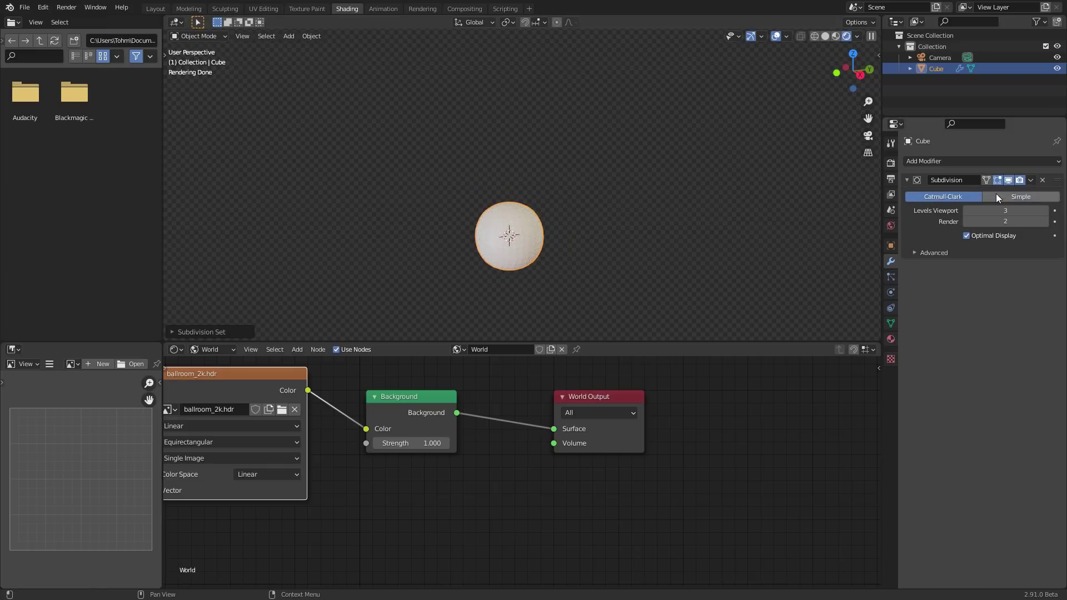
Switch the cube's Subdivision modifier from Catmull-Clark to Simple.
scroll(572, 243, "up", 2)
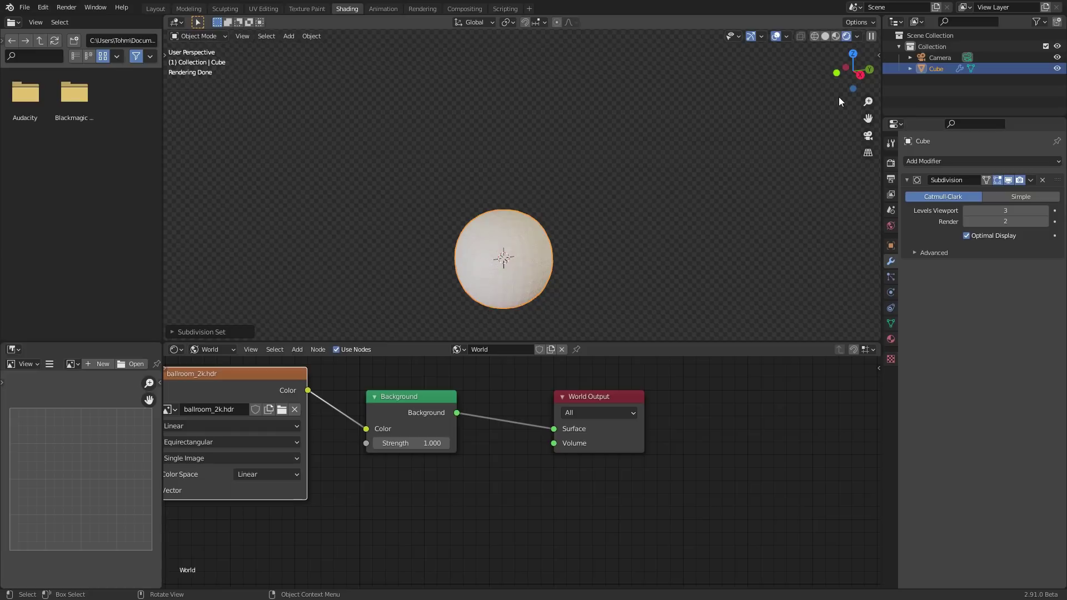
left_click(856, 74)
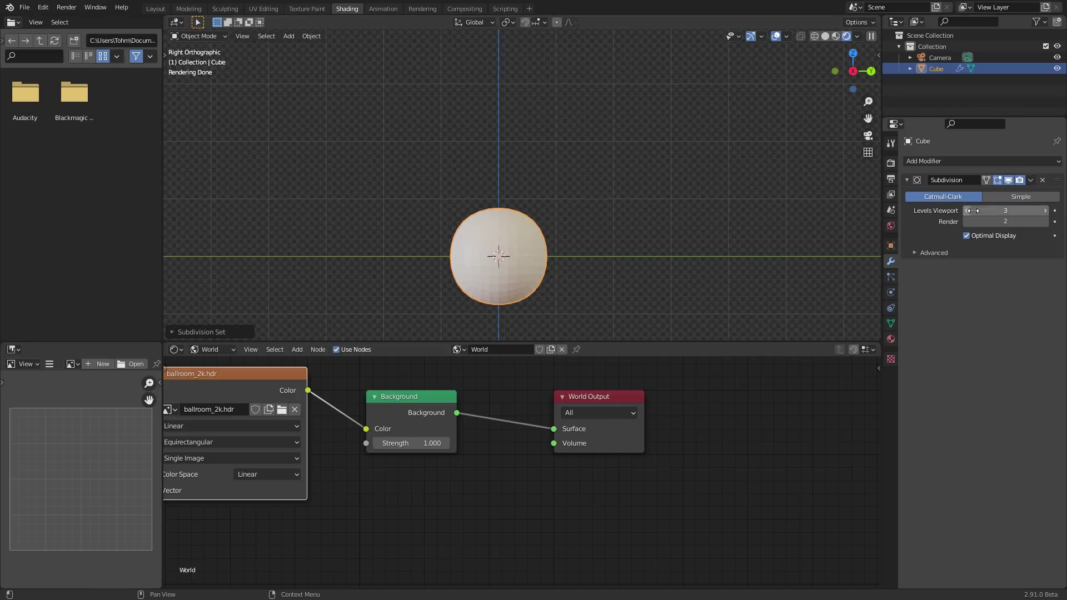
left_click(1032, 198)
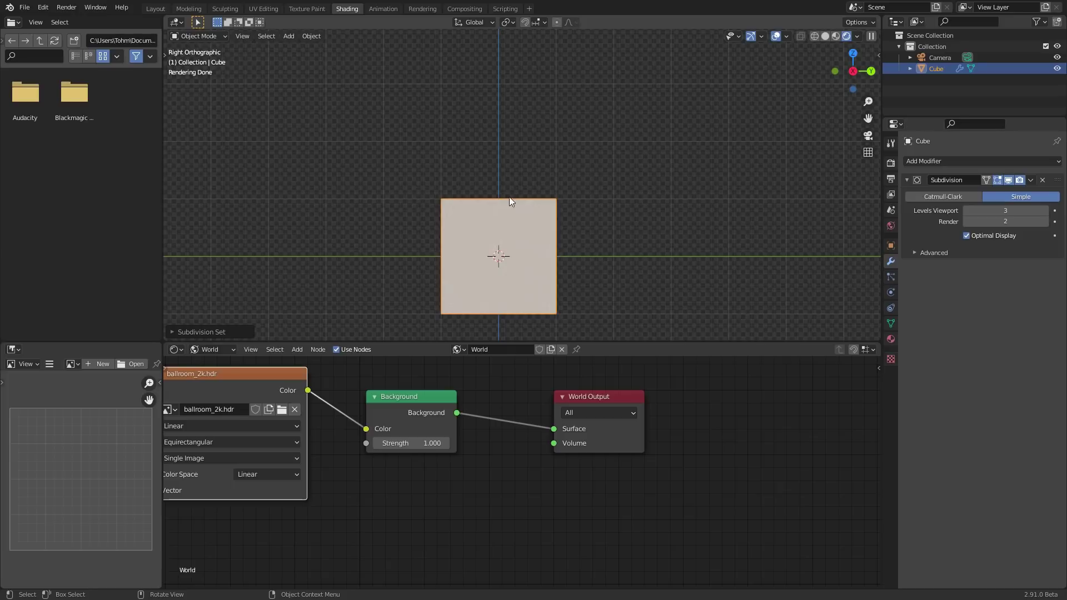
middle_click_drag(509, 196, 562, 235)
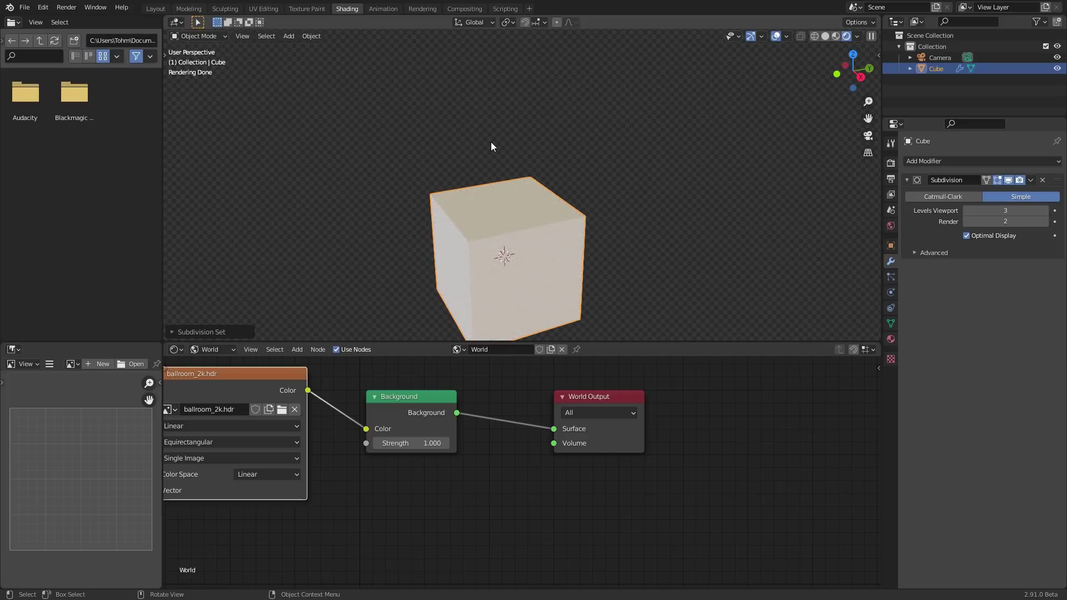
Save the scene to the Desktop as Ihaveapatreon.blend.
key("ctrl+s")
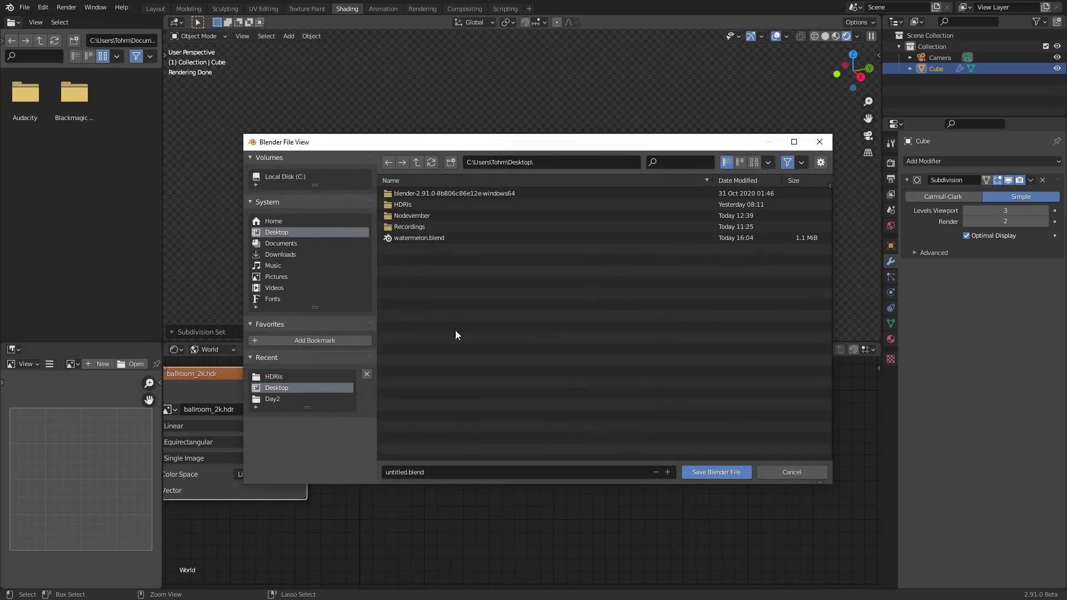
left_click(394, 472)
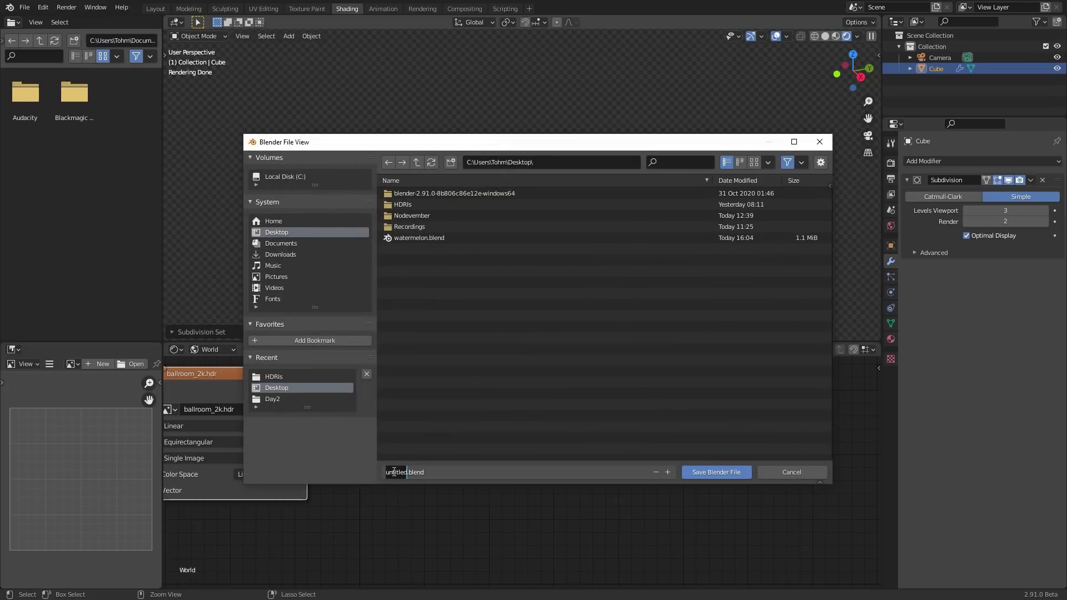
type("Ihaveapatreon")
key("Return")
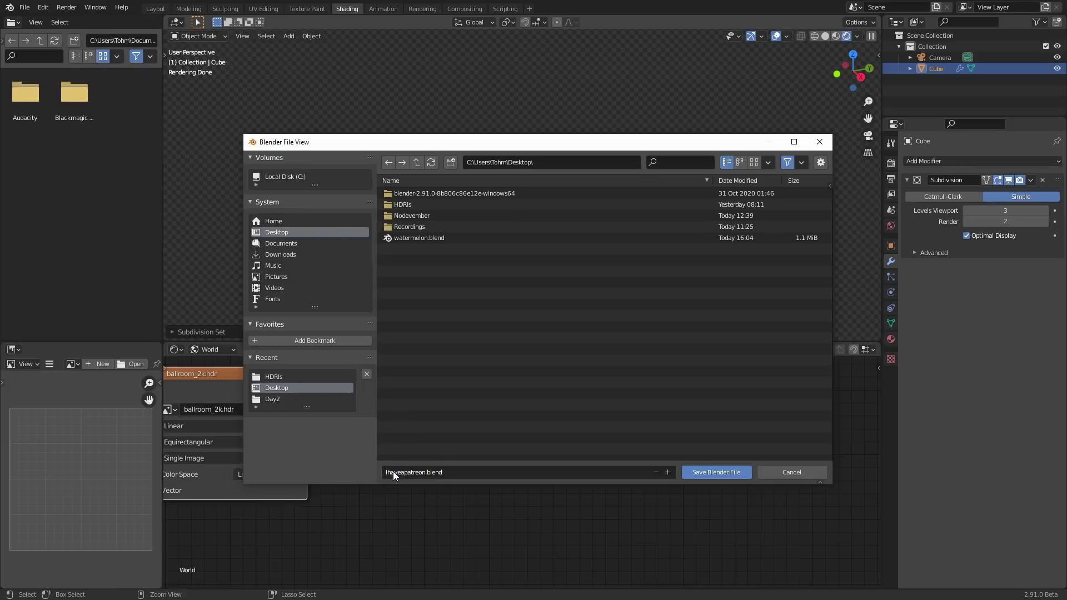
left_click(737, 470)
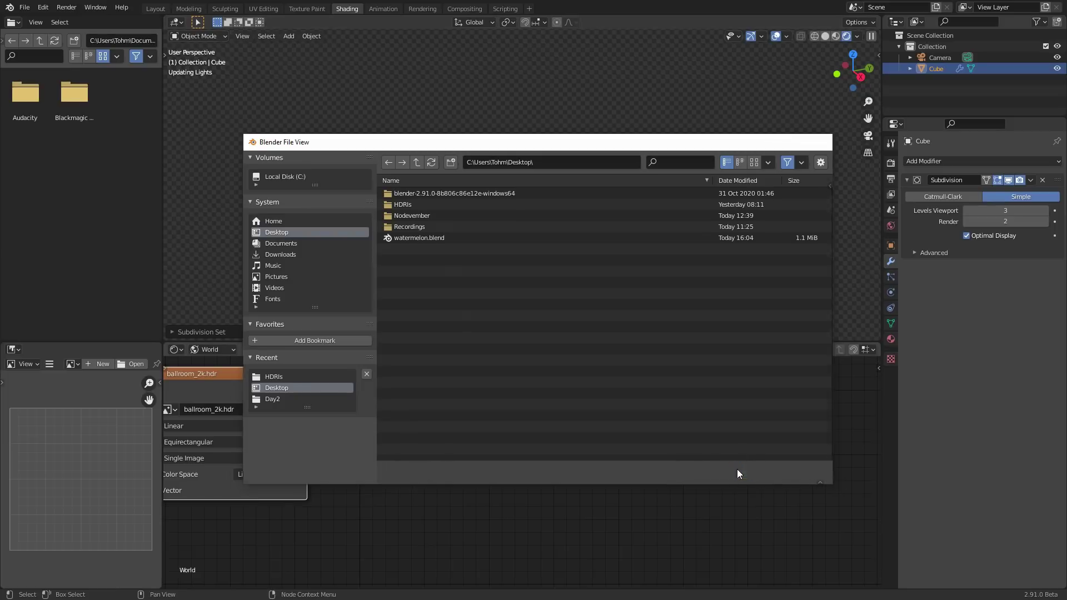
Return the shader editor to the cube's object material and move the Principled BSDF well away from the Material Output.
mouse_move(507, 246)
middle_mouse_down("shift")
mouse_move(502, 202)
mouse_move(492, 201)
middle_mouse_up("shift")
scroll(503, 205, "down", 1)
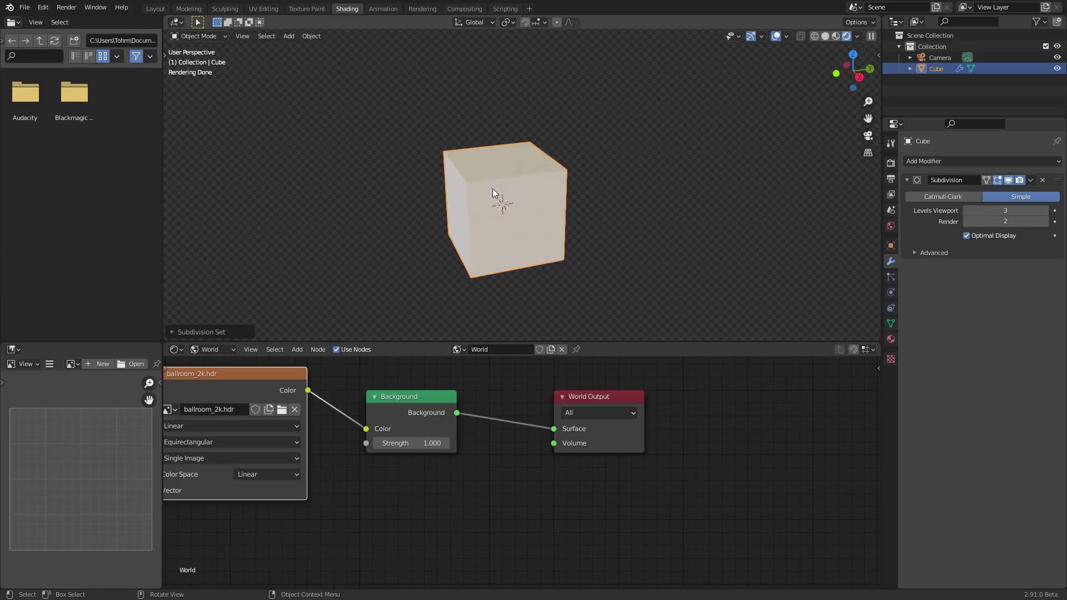
middle_click_drag(491, 191, 519, 191)
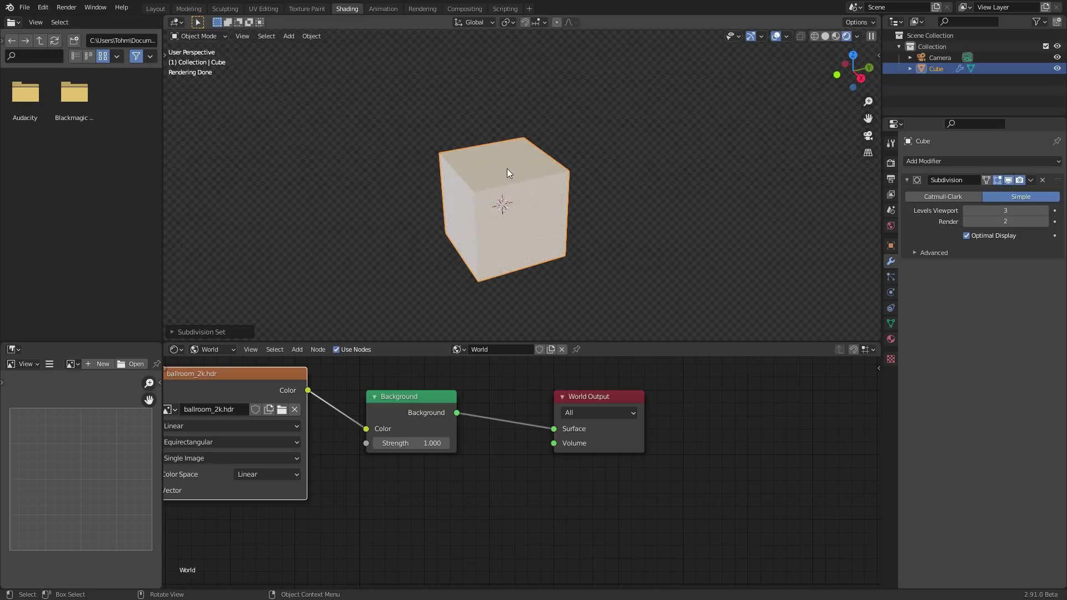
left_click(201, 349)
left_click(205, 363)
scroll(321, 431, "down", 3)
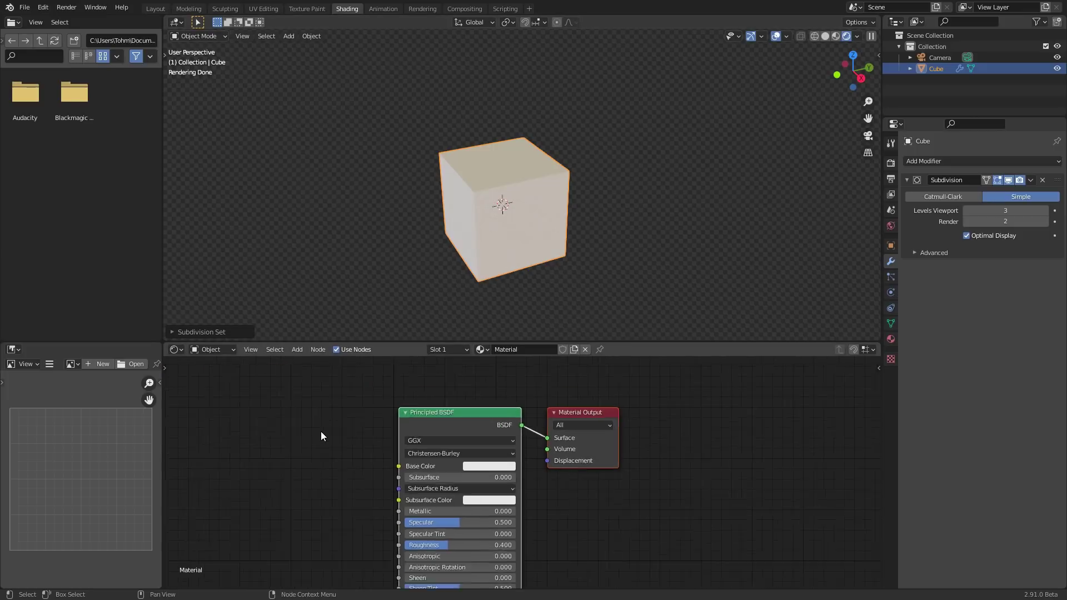
left_click_drag(462, 425, 203, 404)
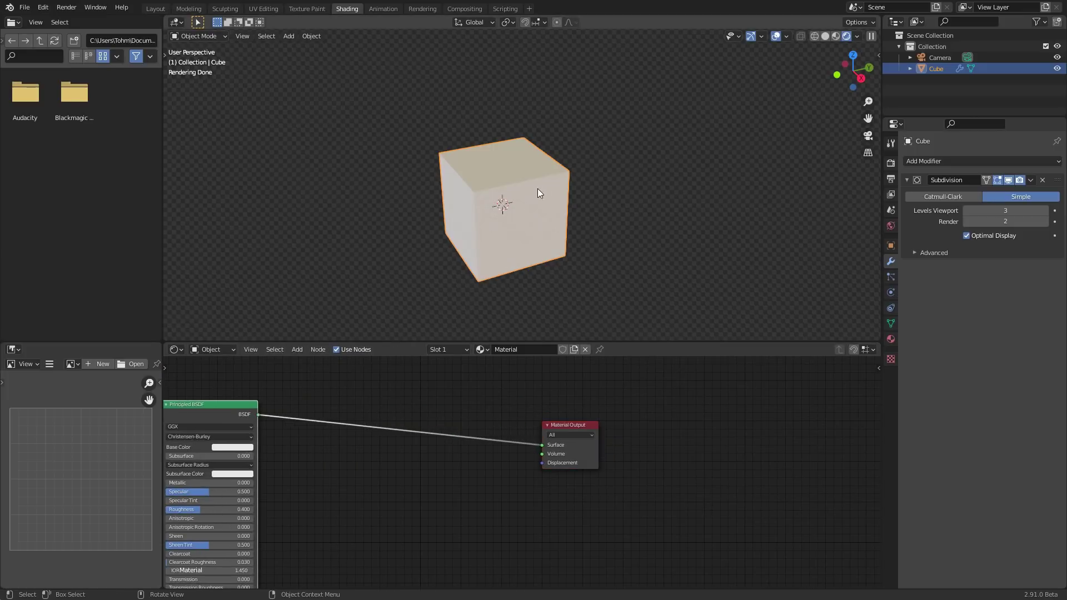
Add a Vector Displacement node and connect its output to the Material Output's Displacement input.
middle_click_drag(488, 199, 495, 198)
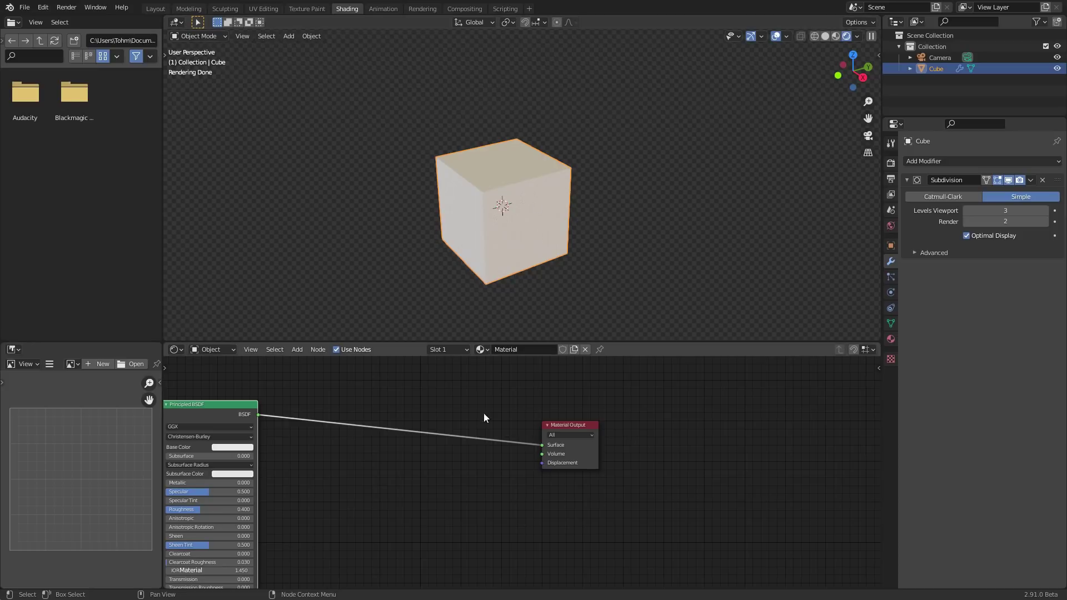
middle_click_drag(462, 445, 446, 394, "ctrl")
key("shift+a")
type("vect")
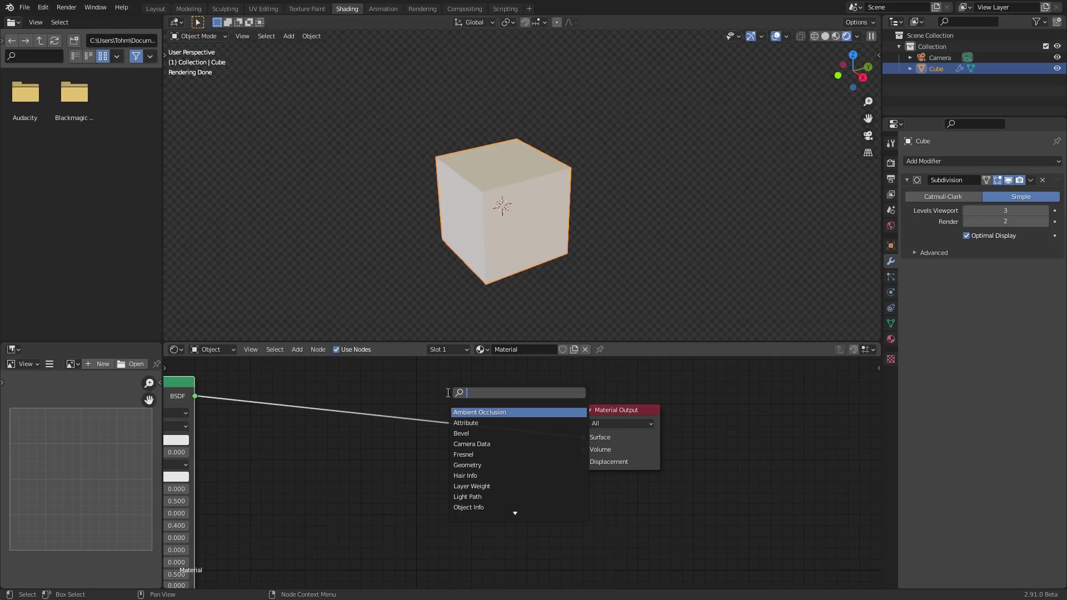
left_click(482, 422)
left_click(491, 507)
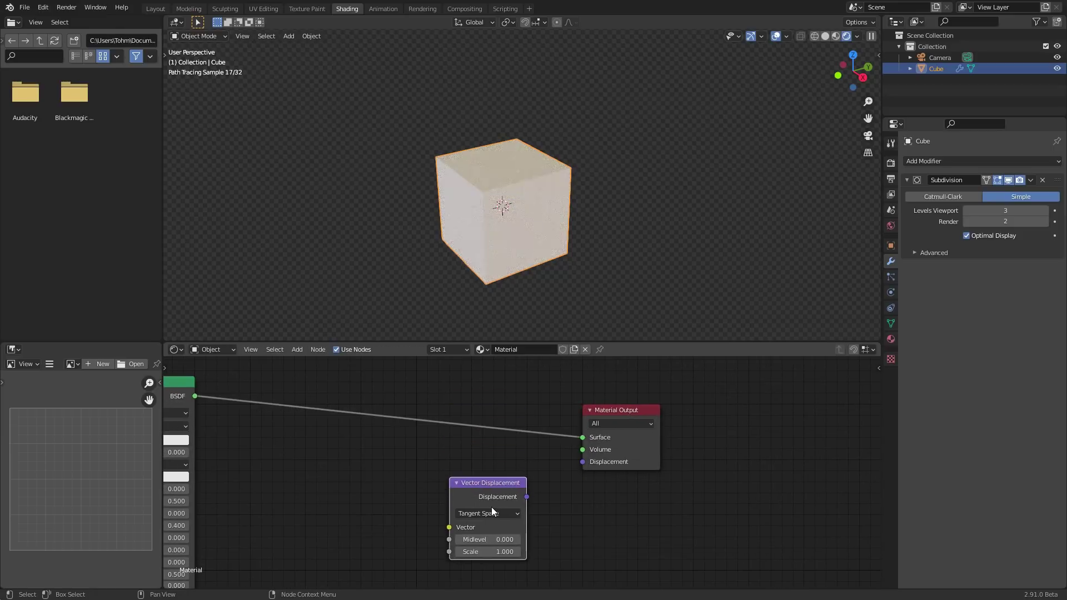
left_click_drag(525, 497, 602, 452)
Set the Vector Displacement node to Object Space and move the Principled BSDF farther from the Material Output.
left_click(497, 513)
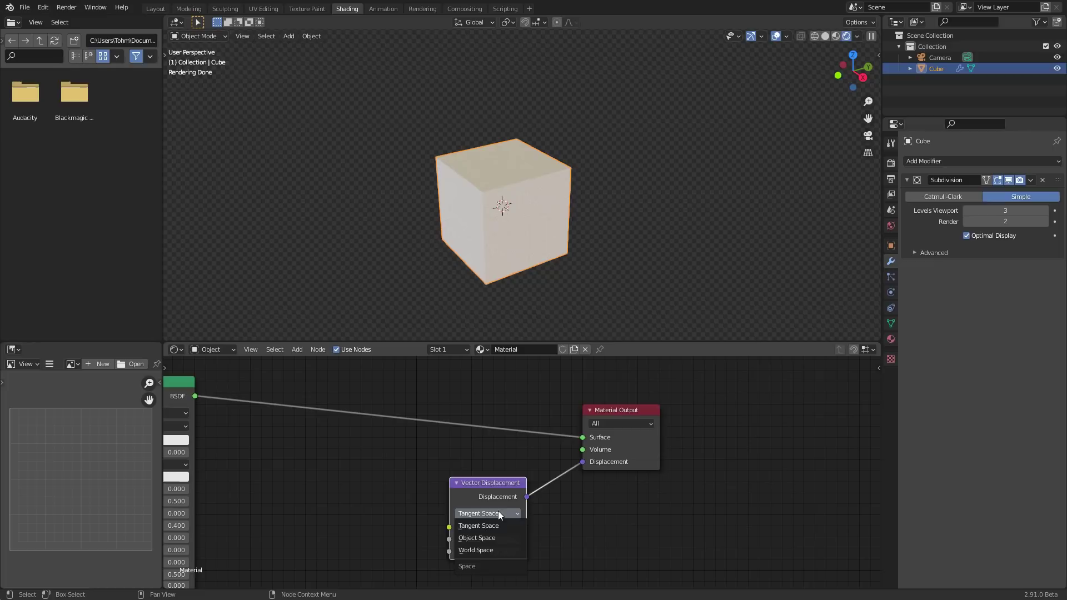
left_click(490, 540)
scroll(439, 461, "left", 5)
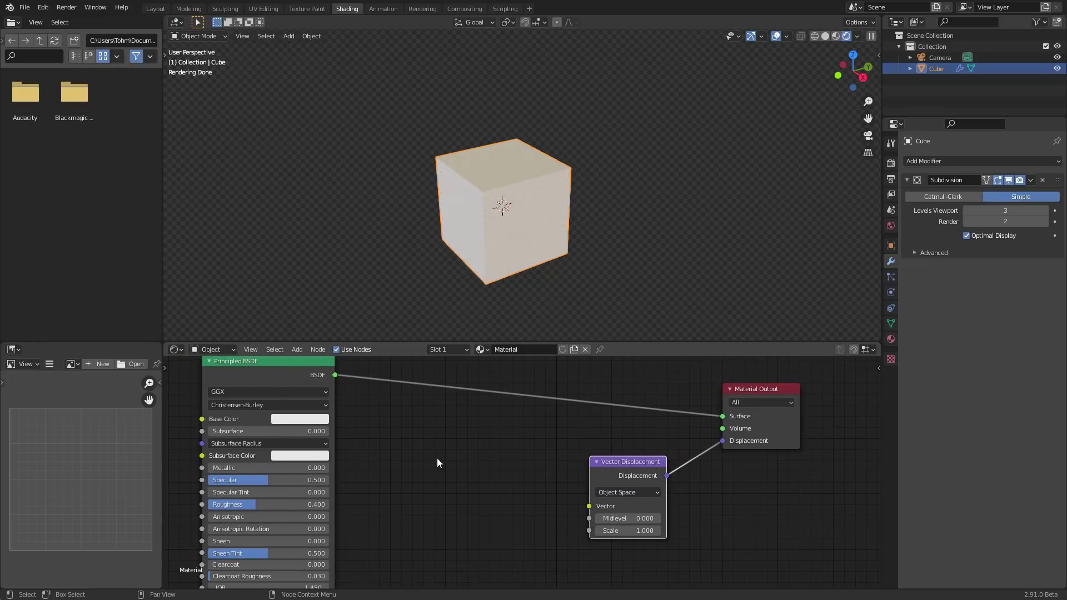
scroll(313, 383, "up", 2)
left_click_drag(308, 404, 230, 379)
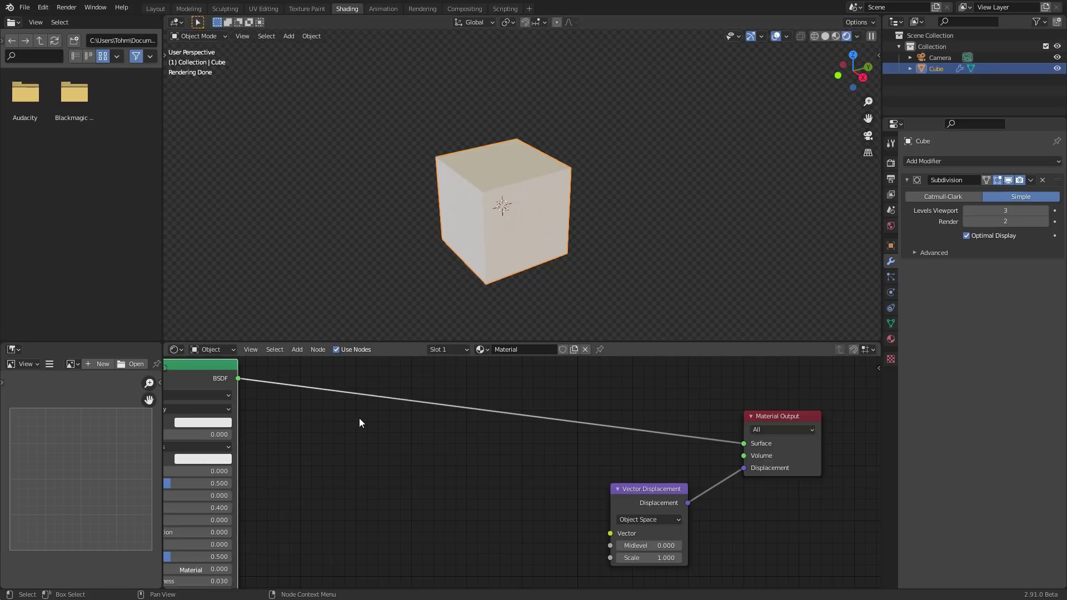
Add a Geometry node beside the Principled BSDF and preview its Position output on the cube.
key("shift+a")
mouse_move(289, 391)
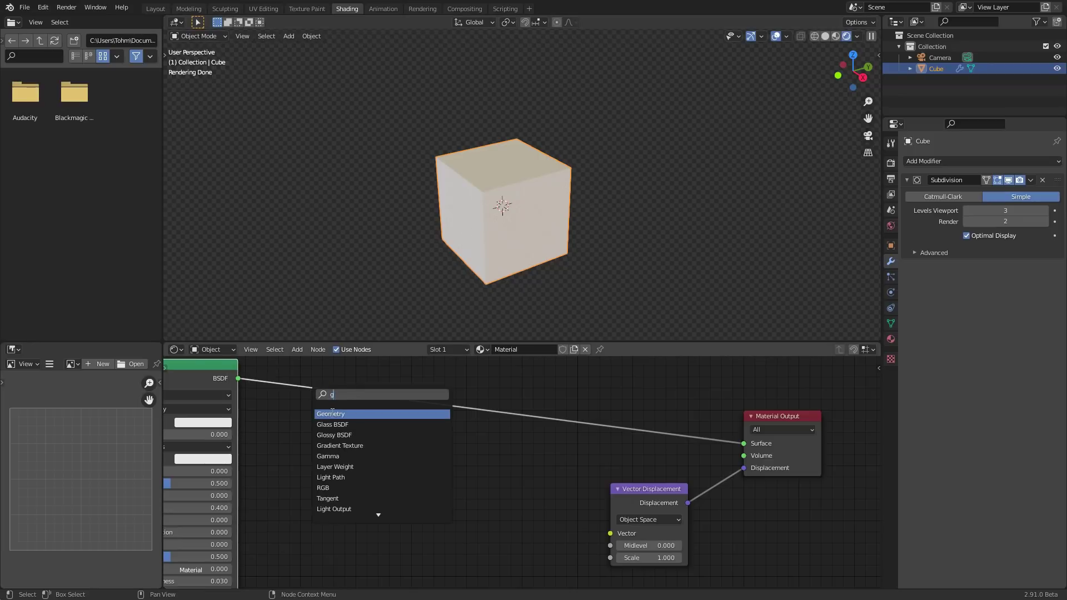
left_click(332, 414)
left_click(287, 435)
left_click(318, 426, "ctrl+shift")
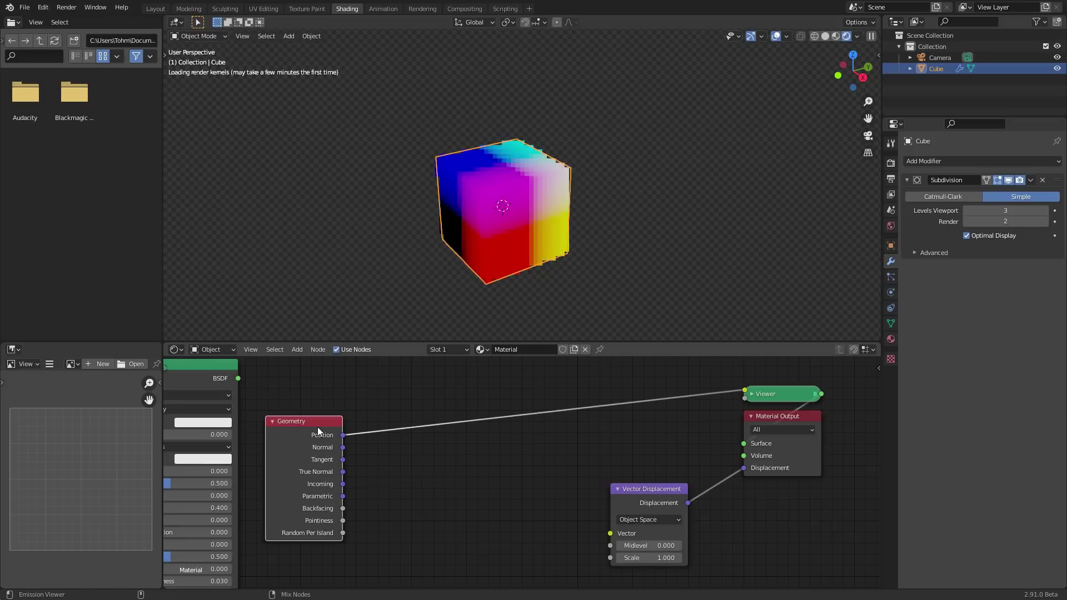
mouse_move(528, 195)
middle_mouse_down()
mouse_move(645, 127)
mouse_move(548, 194)
middle_mouse_up()
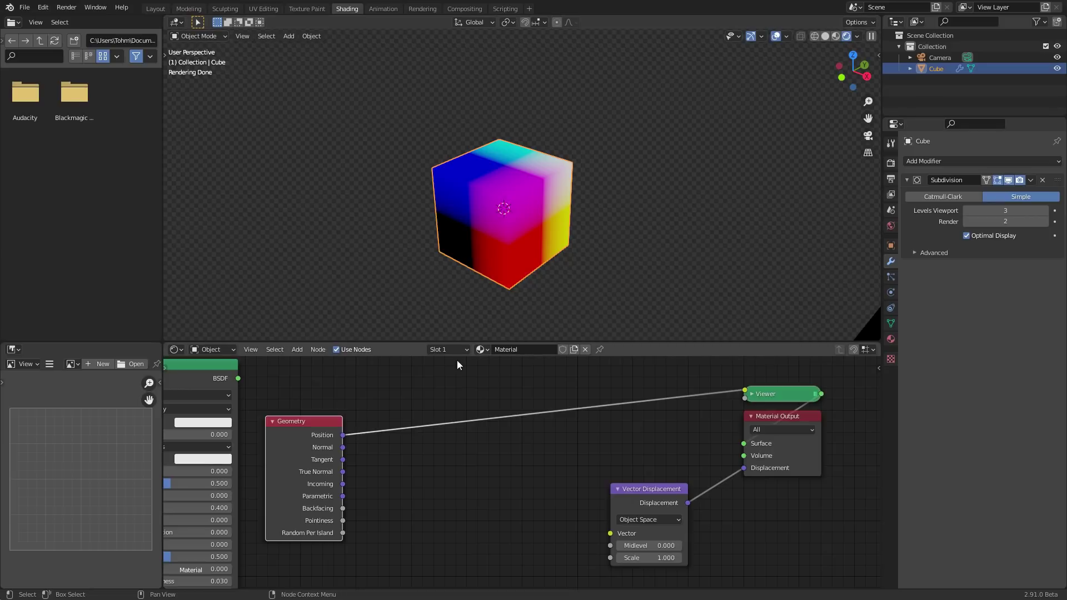
Insert a Vector Math node on the link coming from the Geometry node's Position output.
middle_click_drag(396, 389, 375, 401)
key("shift+a")
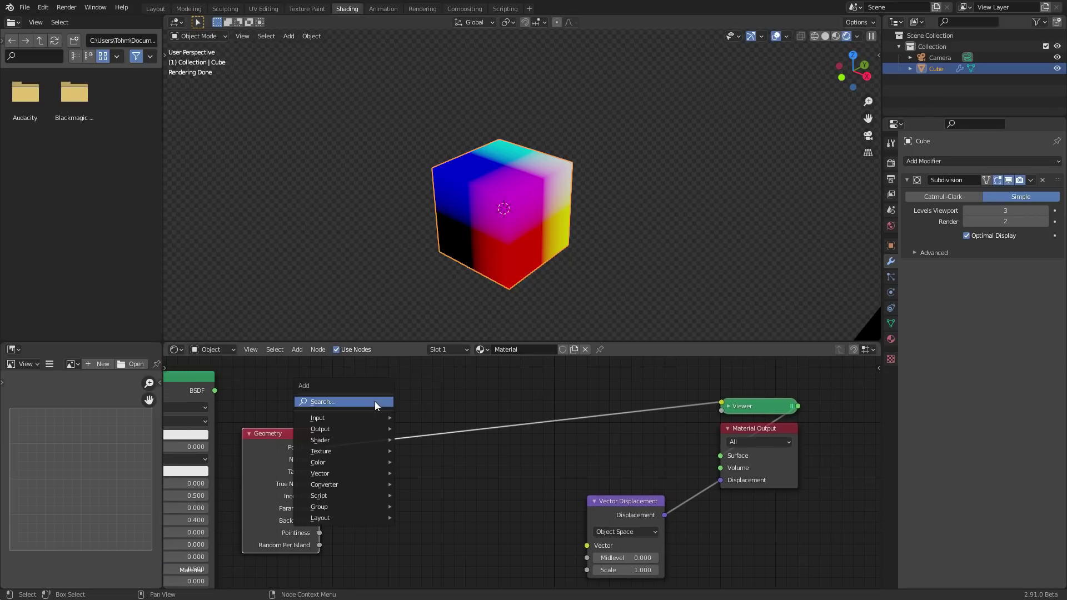
left_click(374, 401)
type("vect")
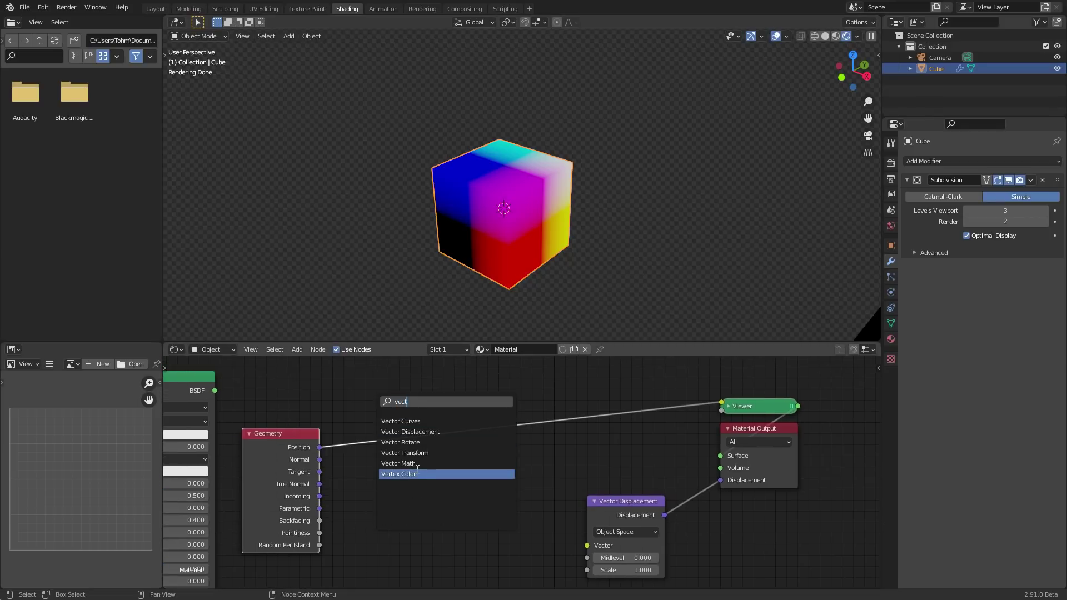
left_click(414, 469)
left_click(398, 432)
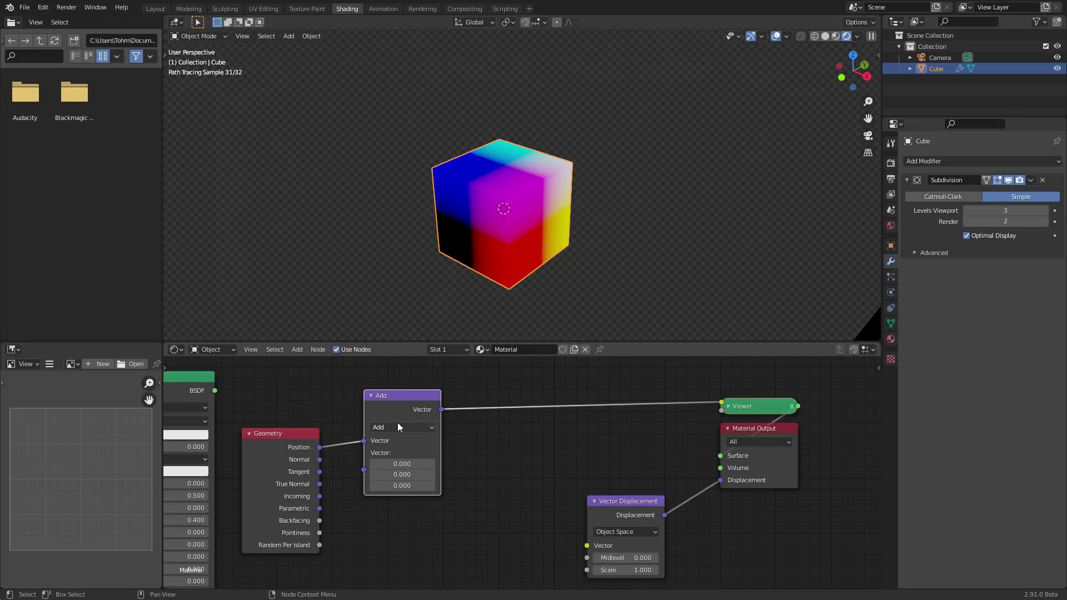
Set the Vector Math node to Length and preview its value on the cube.
left_click(398, 426)
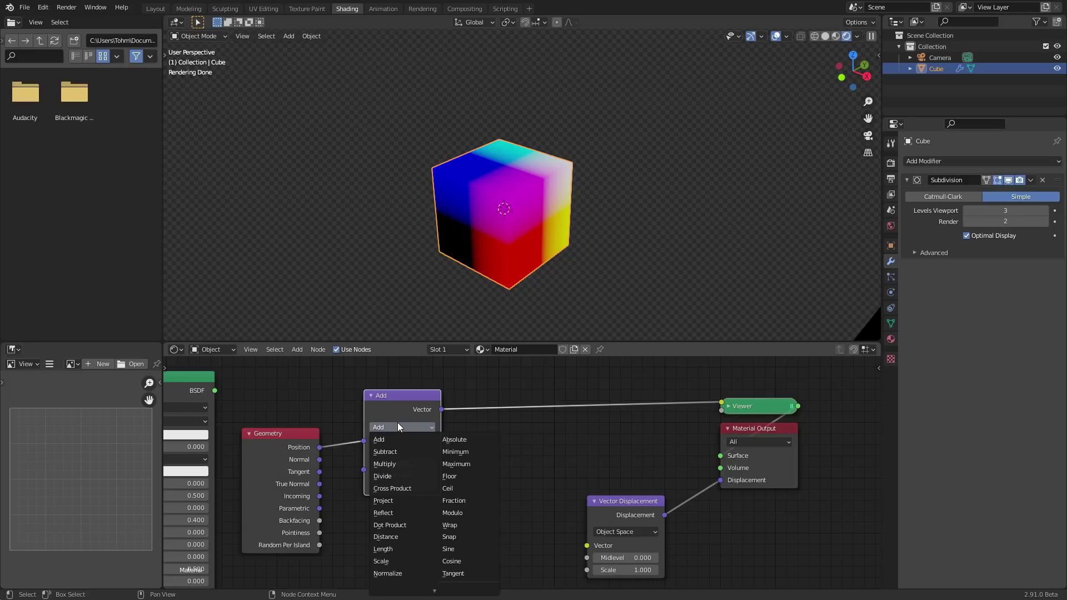
left_click(389, 550)
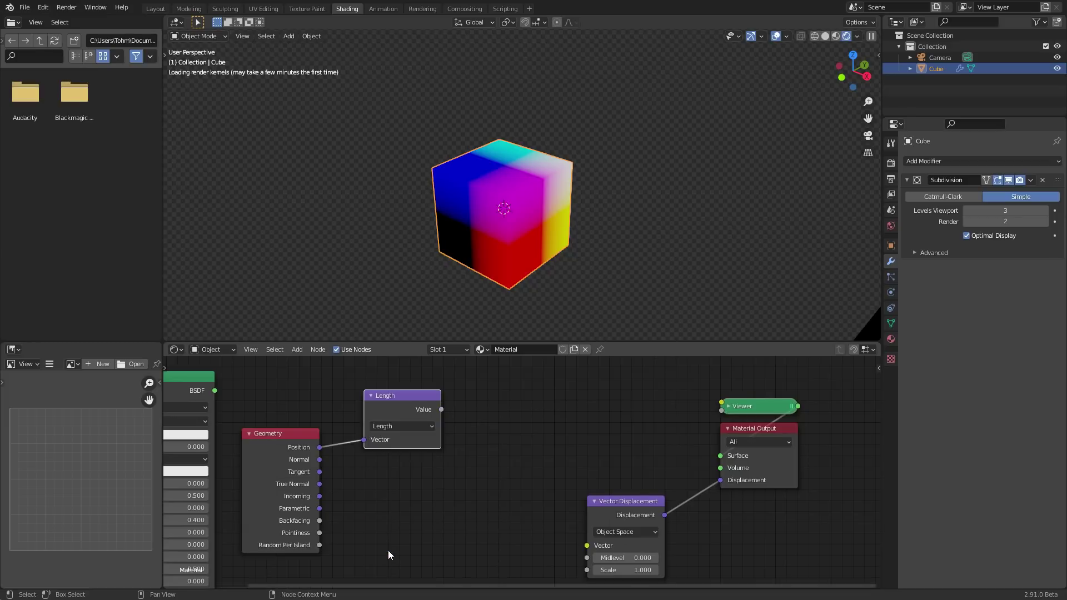
left_click(415, 399, "ctrl+shift")
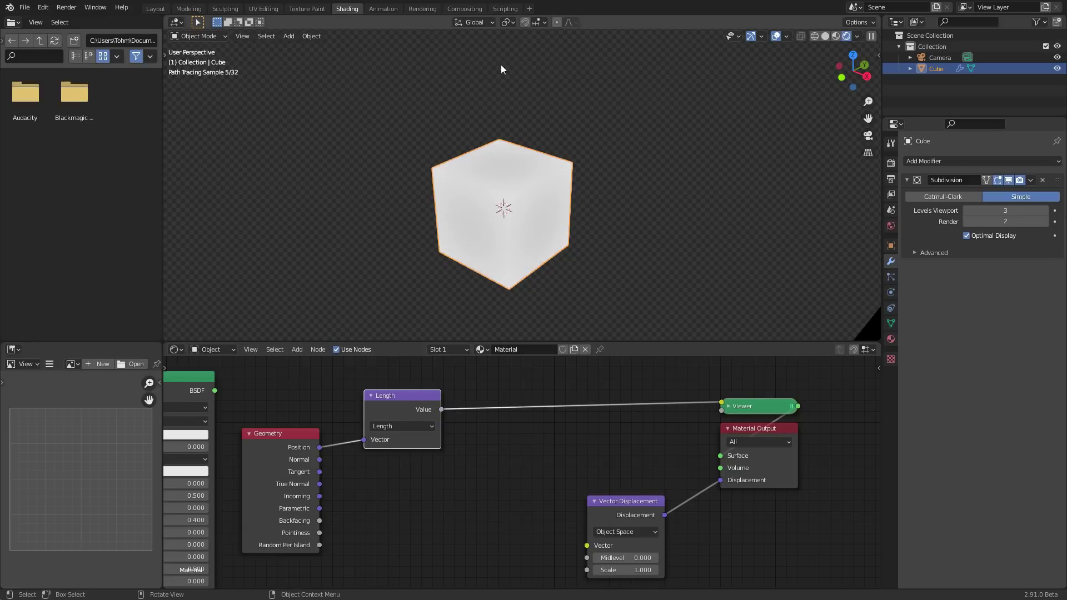
middle_click_drag(498, 189, 528, 203)
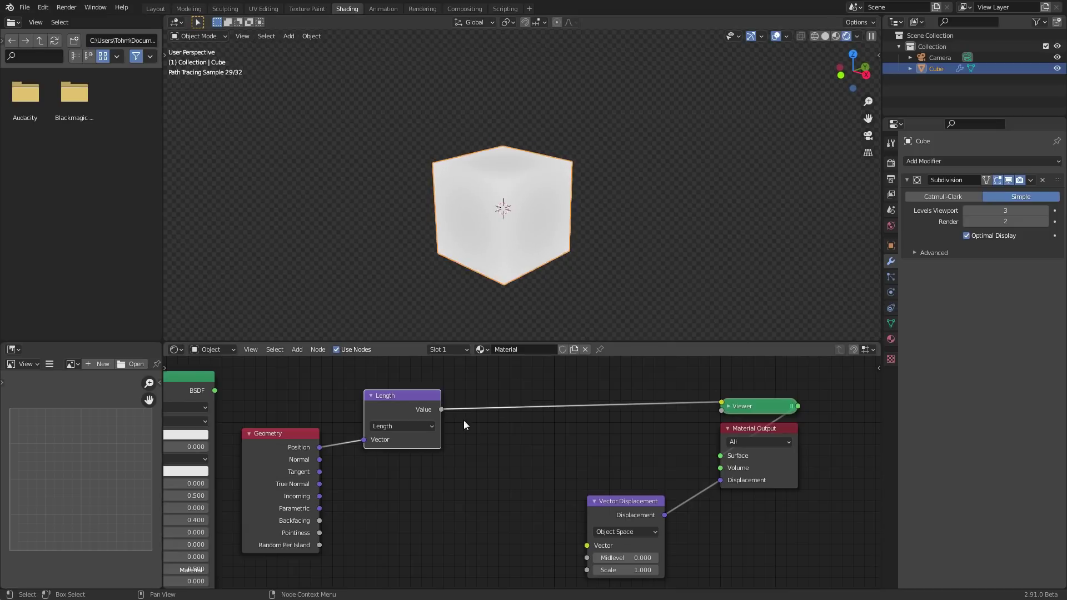
Duplicate the Length node, switch the copy to Scale and place it between the Geometry and Vector Displacement nodes.
key("shift+d")
left_click(452, 476)
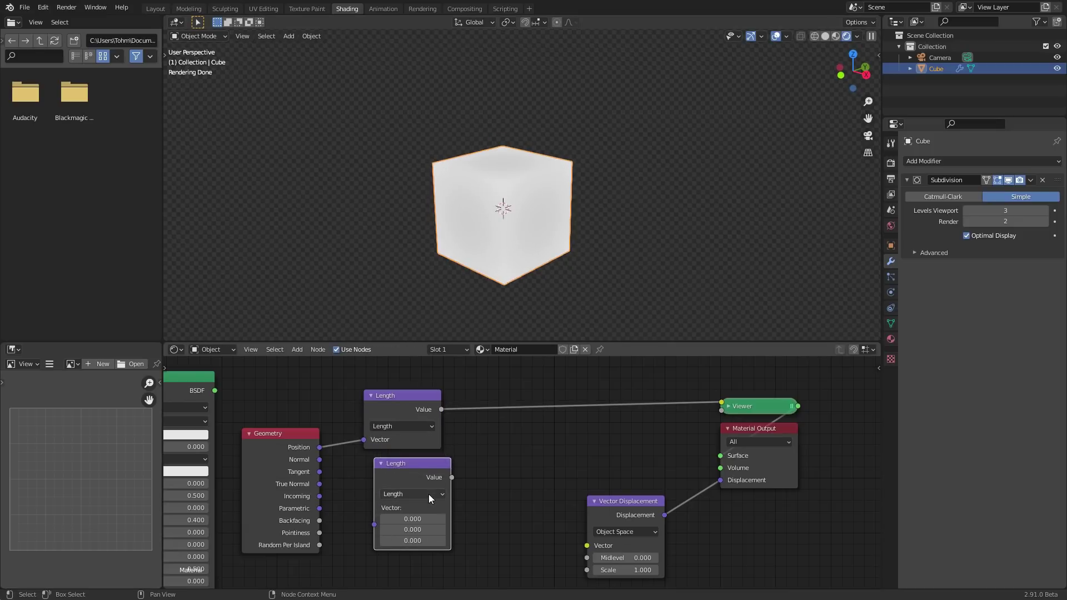
left_click(429, 494)
left_click(391, 360)
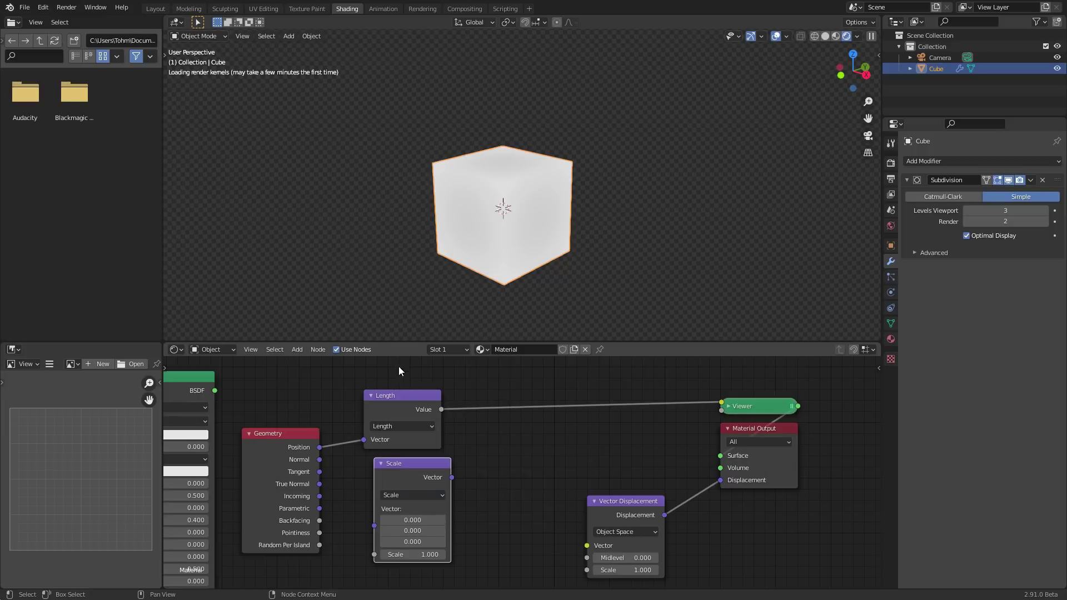
left_click_drag(431, 469, 477, 484)
Add a Math node before the Scale node and feed the Length value into its second input.
key("shift+a")
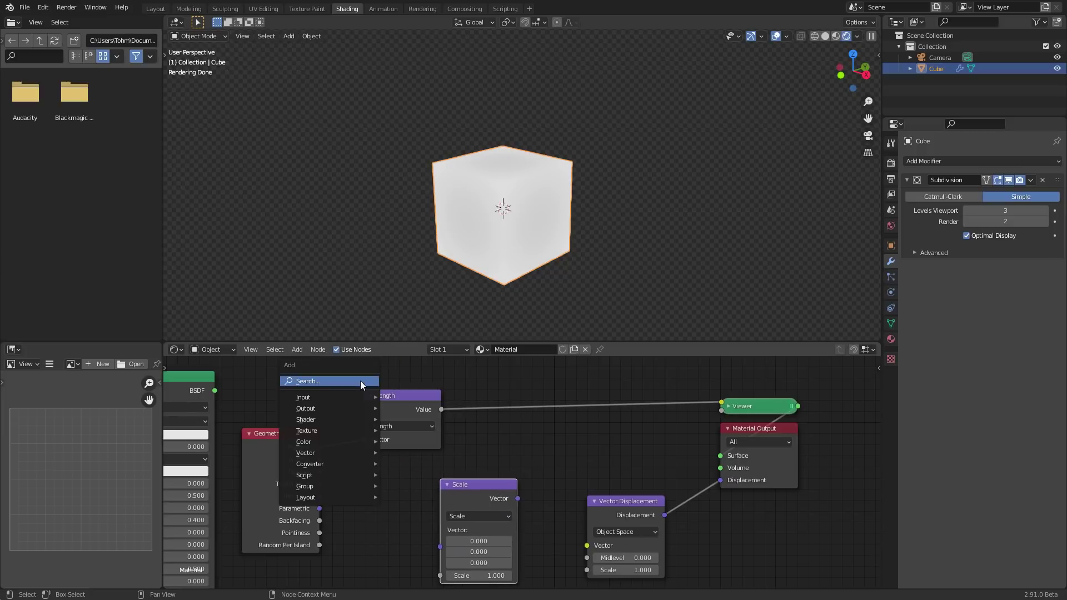
left_click(360, 382)
type("math")
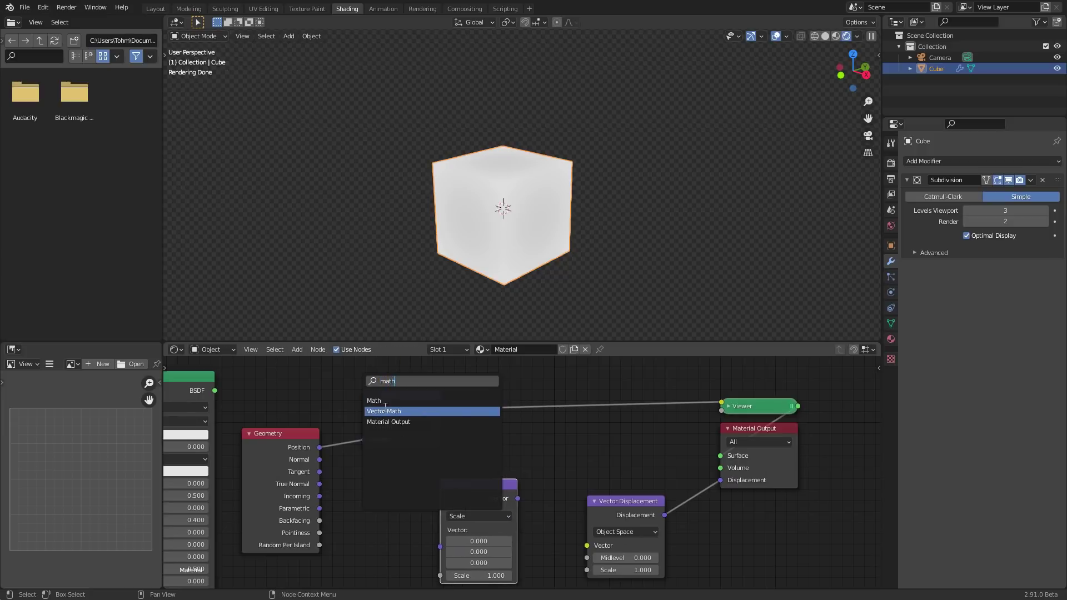
key("Return")
left_click(383, 489)
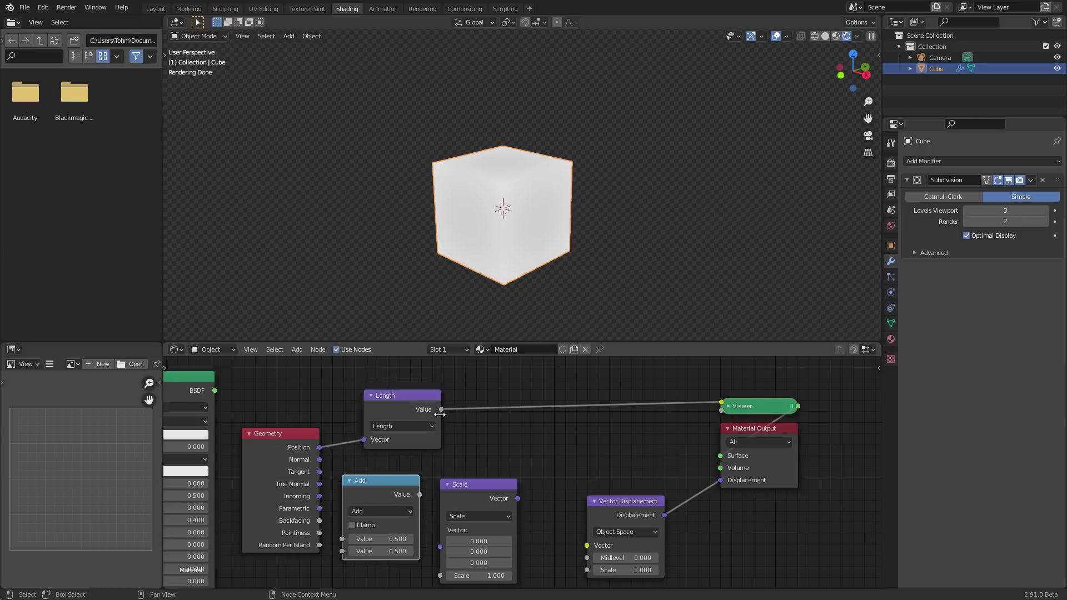
left_click_drag(441, 409, 361, 531)
key("alt+s")
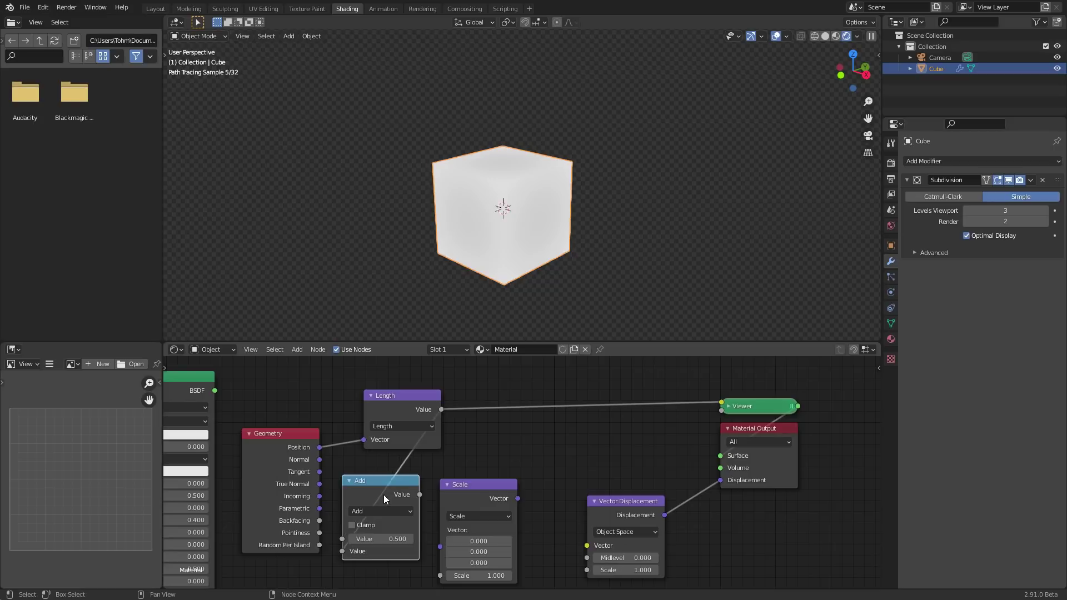
Set the Math node to Divide with a first value of 1.
left_click(384, 512)
left_click(389, 532)
left_click(389, 536)
type("1")
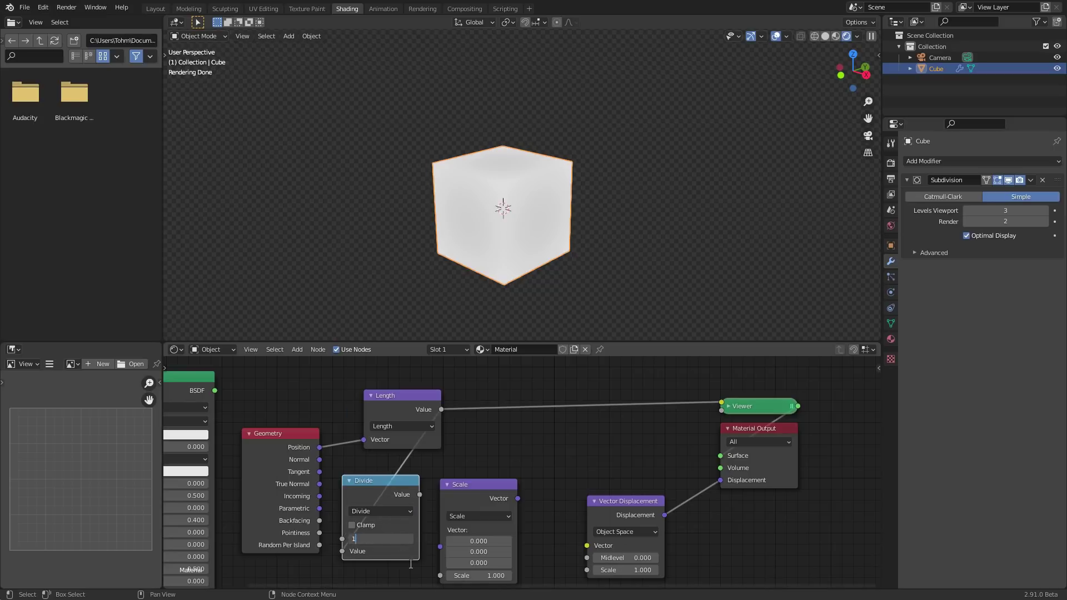
key("Return")
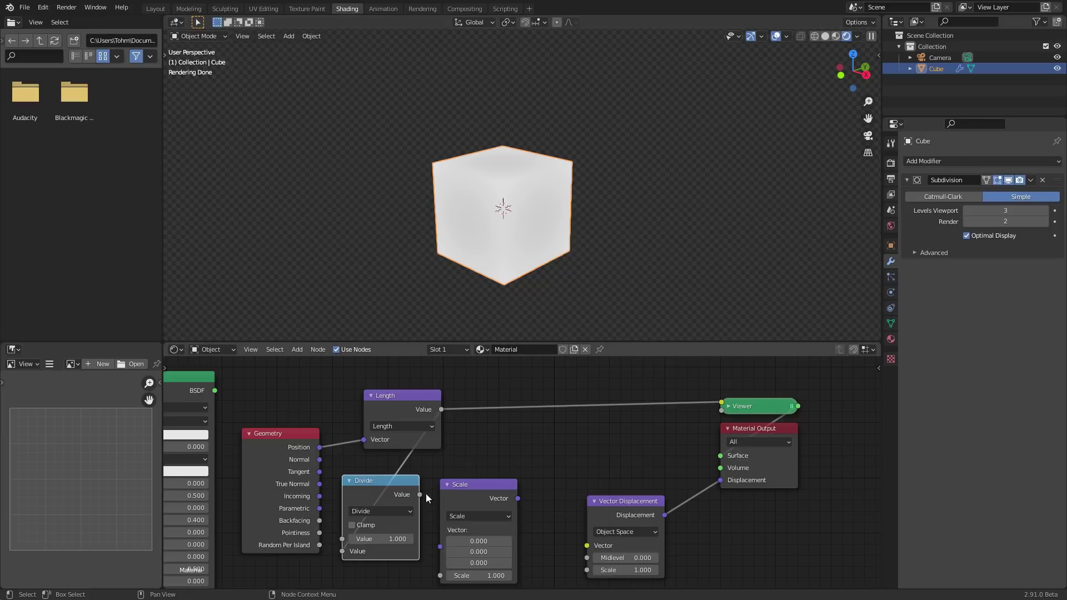
Wire Position and the Divide value into the Scale node, link Scale to Vector Displacement's Vector input, and shift the output nodes farther away.
right_click_drag(309, 454, 440, 529, "alt")
left_click_drag(517, 499, 591, 546)
left_click_drag(810, 554, 636, 384)
key("g")
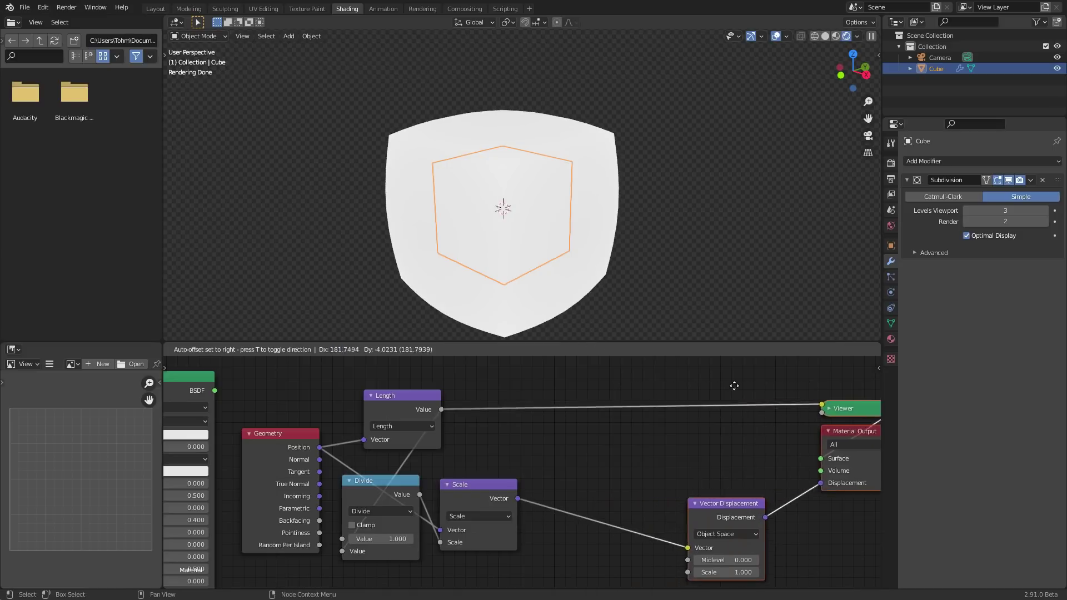
left_click(748, 386)
middle_click_drag(527, 398, 676, 423)
Show the Principled BSDF as the material surface again and move it farther from the Geometry node.
left_click(331, 407, "ctrl+shift")
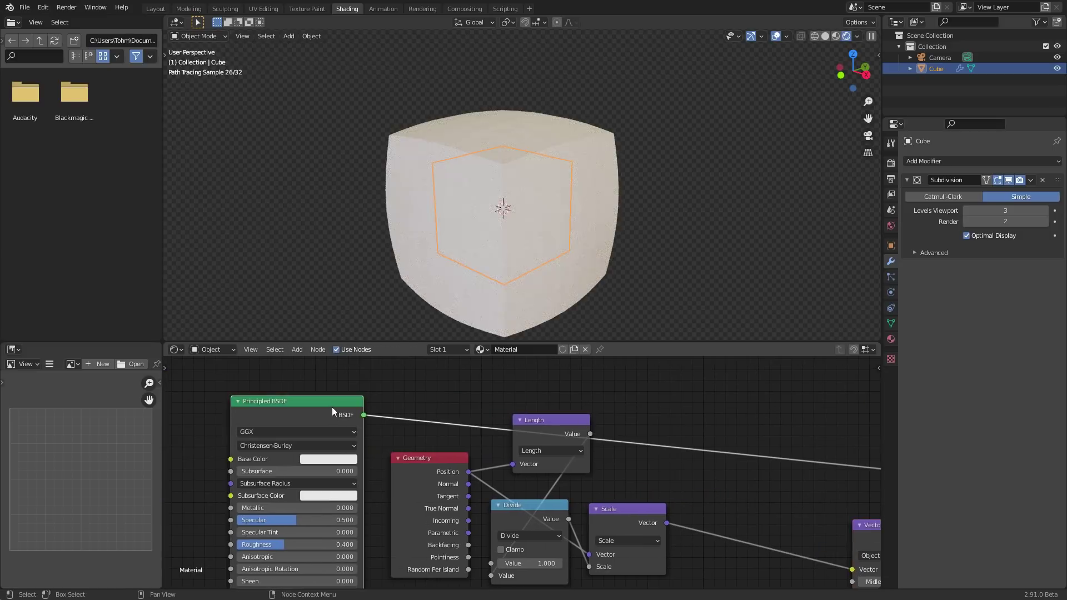
left_click_drag(301, 404, 200, 401)
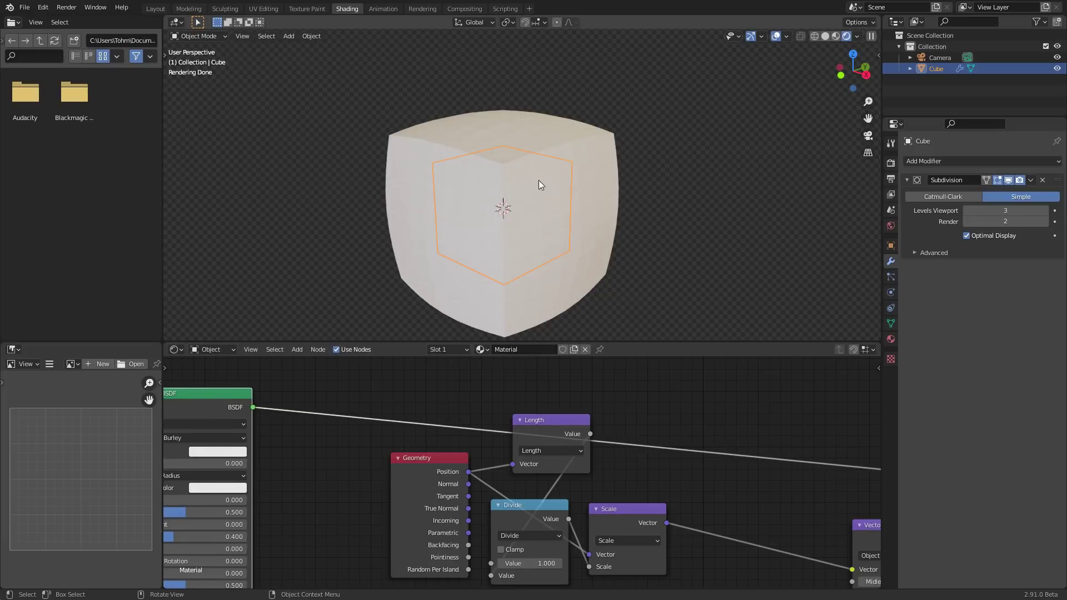
middle_click_drag(538, 180, 512, 171)
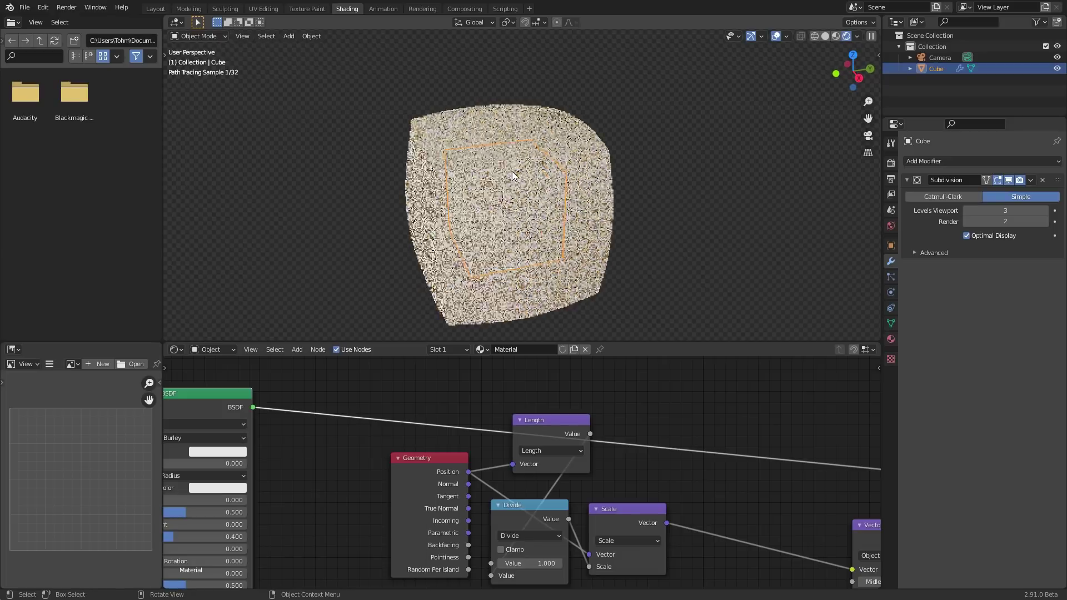
middle_click_drag(695, 496, 469, 443)
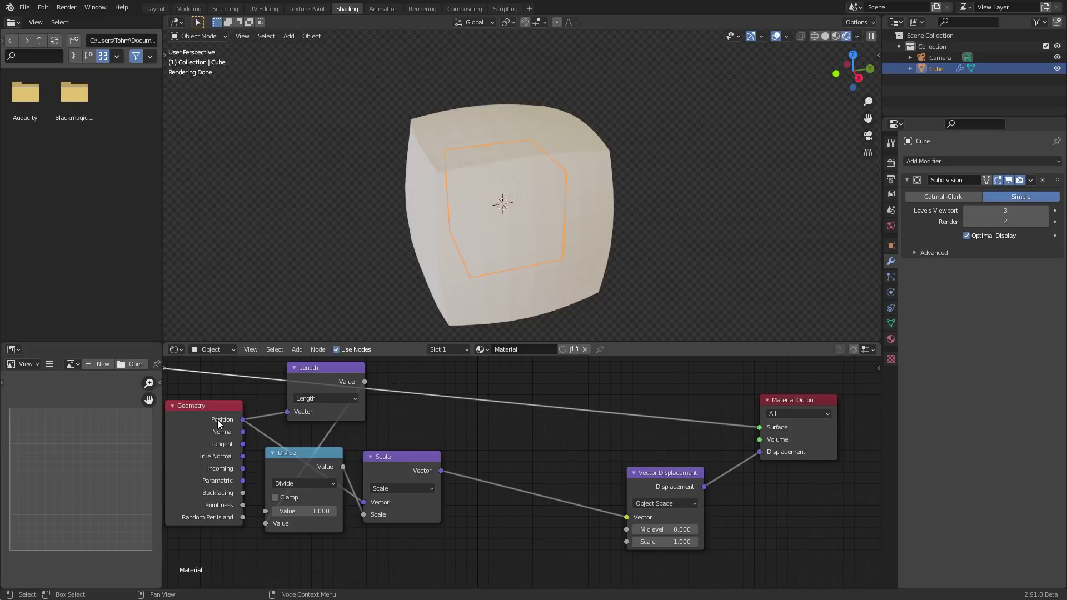
Insert a copy of the Scale node before Vector Displacement, set it to Subtract and feed Geometry's Position into its second input.
key("shift+d")
left_click(552, 481)
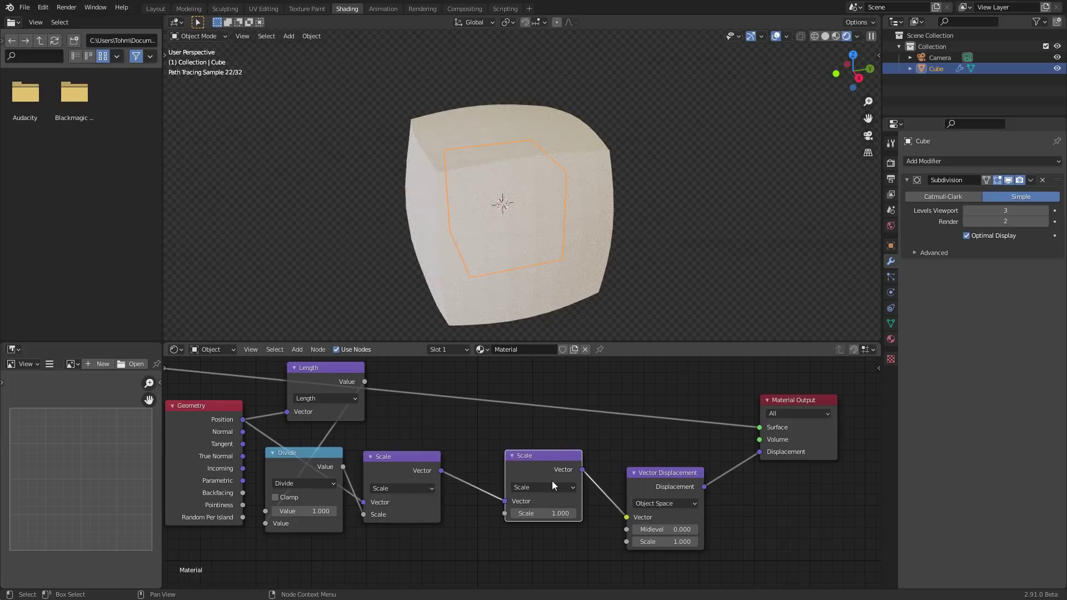
left_click(552, 486)
left_click(530, 350)
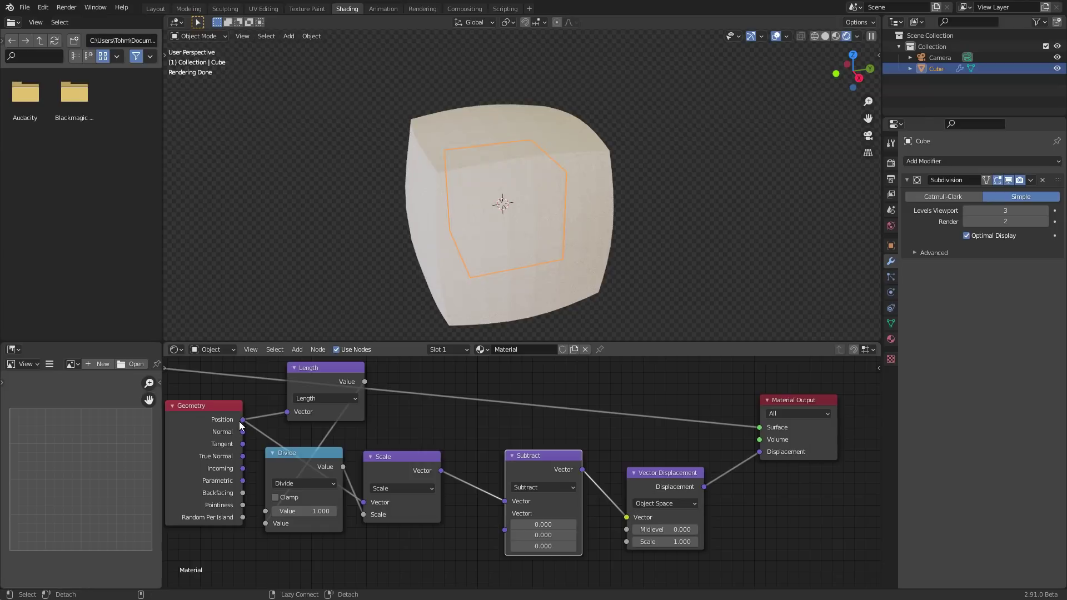
right_click_drag(239, 422, 512, 528, "alt")
mouse_move(389, 473)
left_mouse_down()
mouse_move(368, 455)
mouse_move(388, 460)
left_mouse_up()
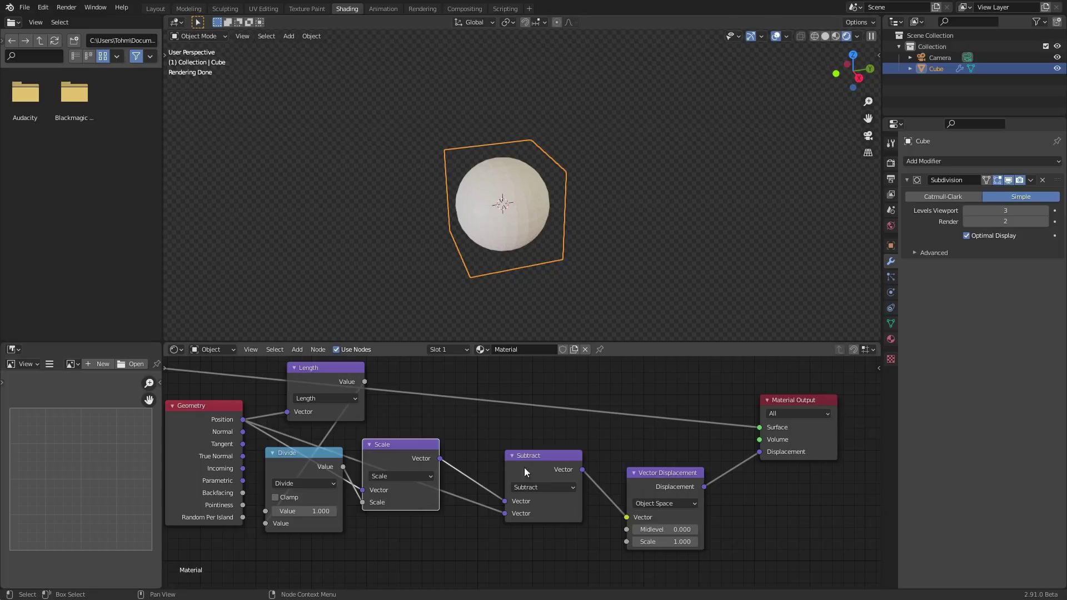
Set the Subdivision modifier's viewport level to 4.
scroll(542, 223, "up", 3)
right_click(499, 210)
left_click(499, 209)
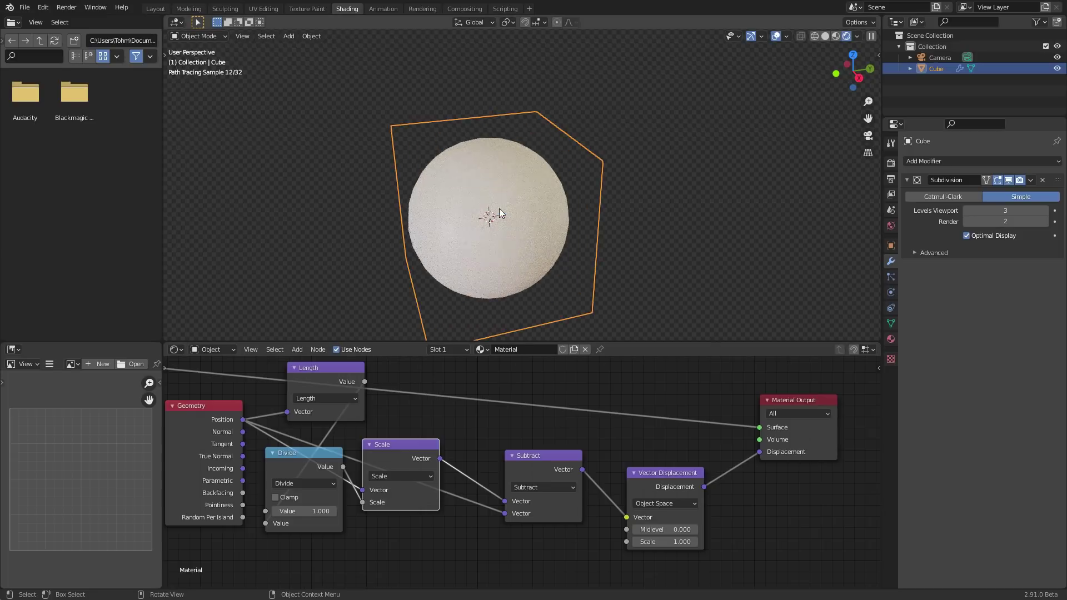
left_click(999, 213)
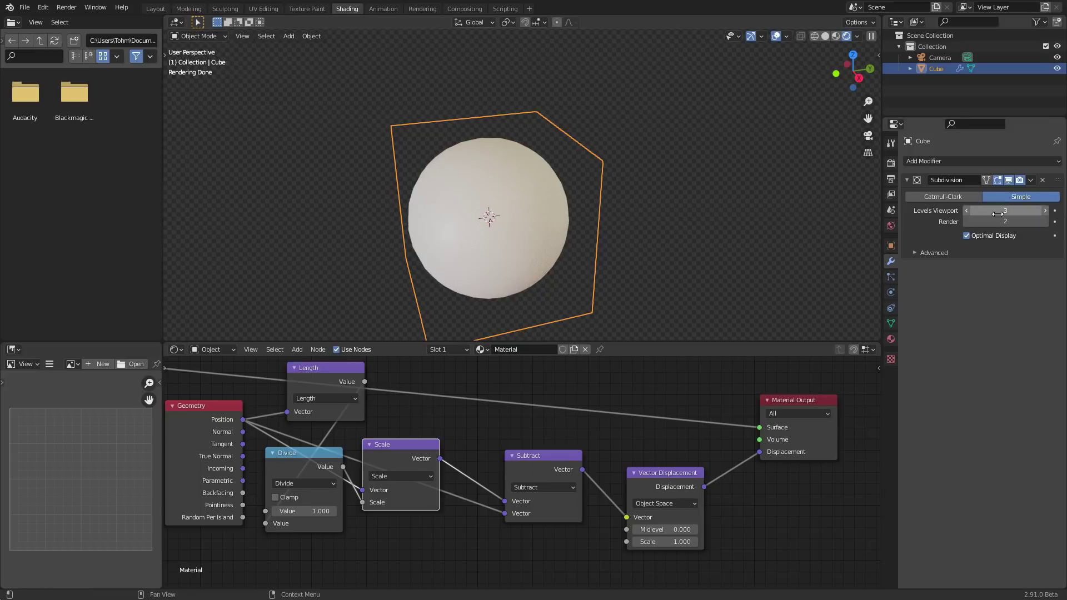
key("Return")
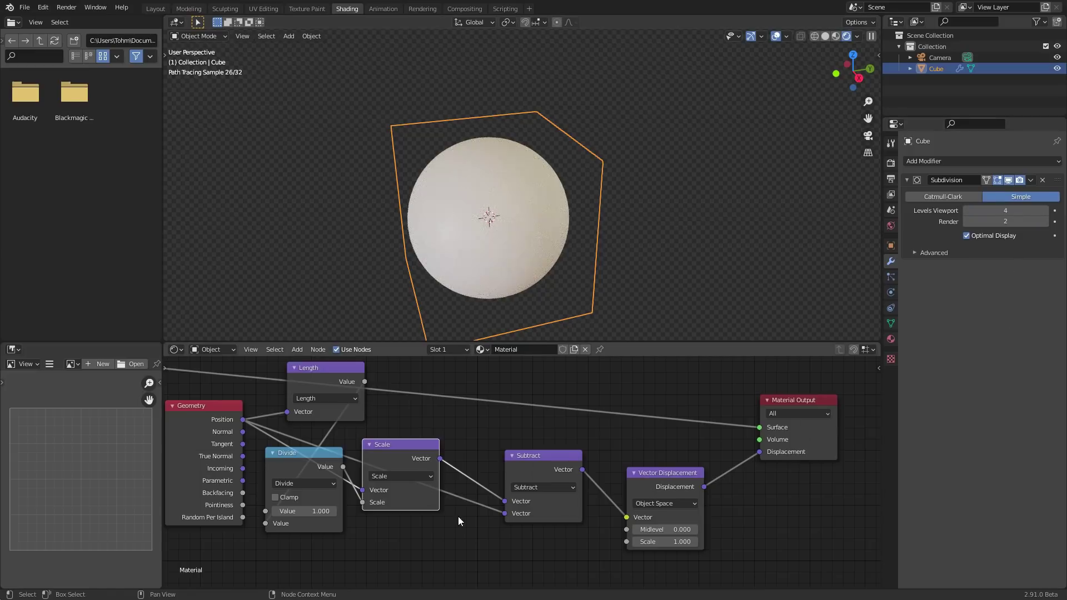
Add a Wireframe node and connect its Fac output to the Principled BSDF's Base Color.
middle_click_drag(458, 516, 691, 515)
scroll(582, 476, "down", 7)
middle_click_drag(340, 421, 486, 432)
scroll(486, 432, "up", 3)
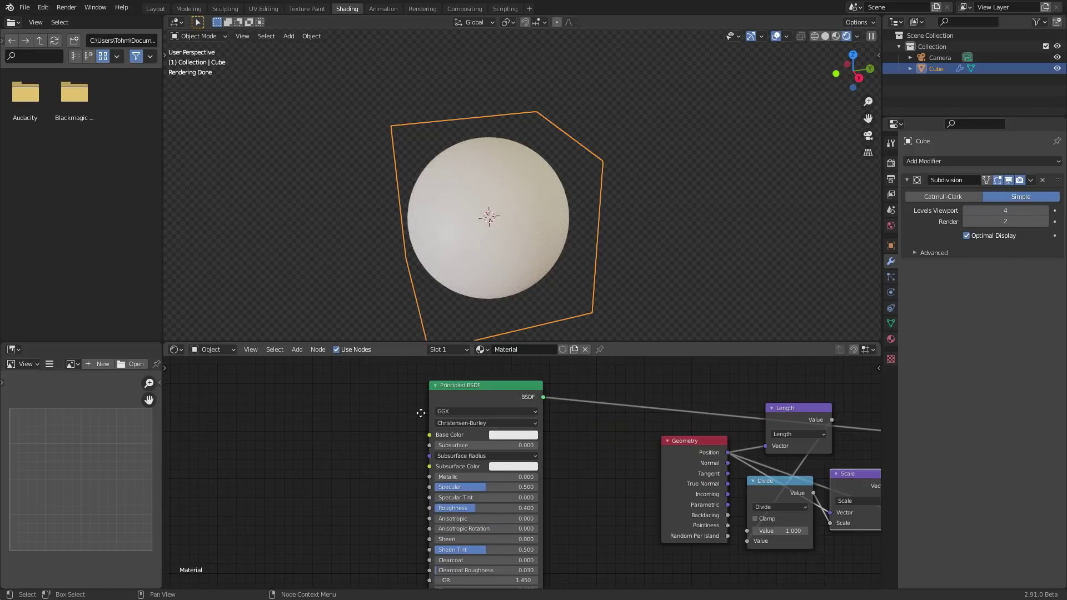
key("shift+a")
left_click(439, 404)
type("wir")
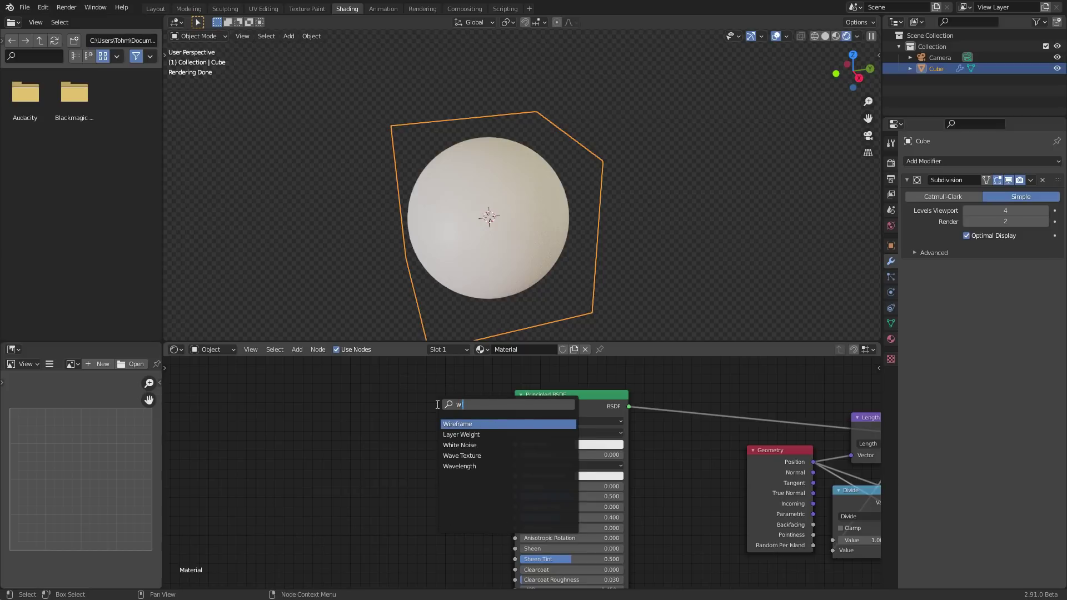
key("Return")
left_click(438, 424)
scroll(459, 398, "up", 2)
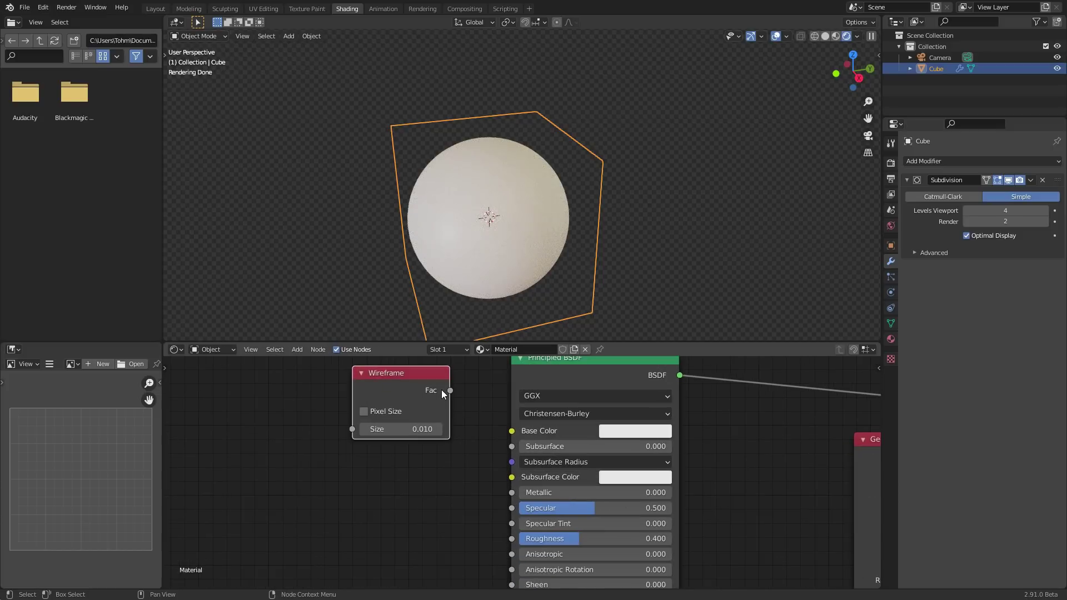
left_click_drag(450, 391, 511, 431)
scroll(559, 406, "down", 3)
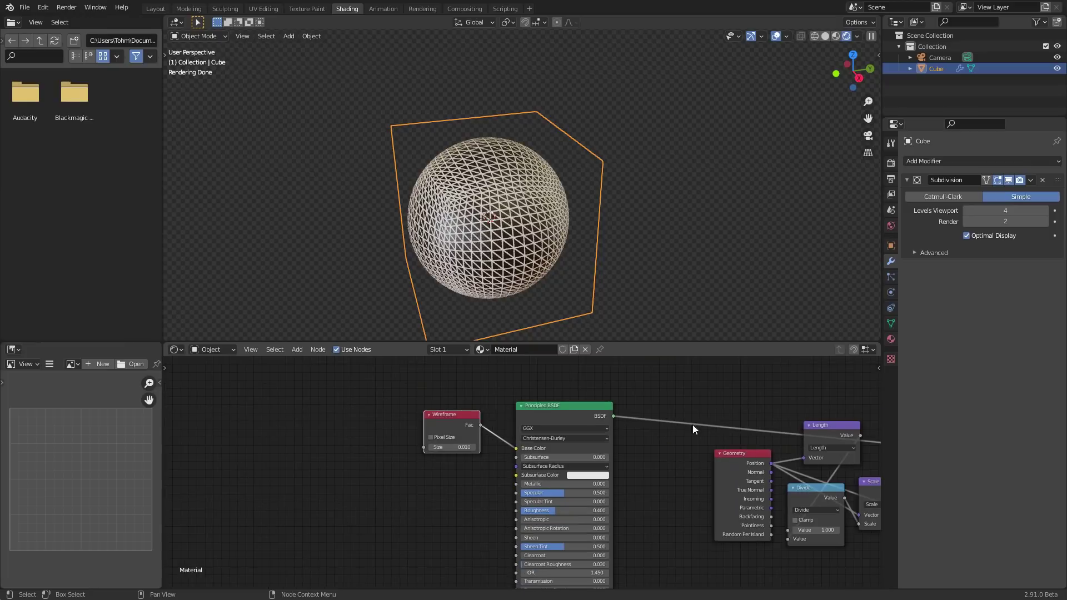
Set the Vector Displacement node's scale to 0.
middle_click_drag(692, 425, 419, 421)
scroll(419, 420, "up", 2)
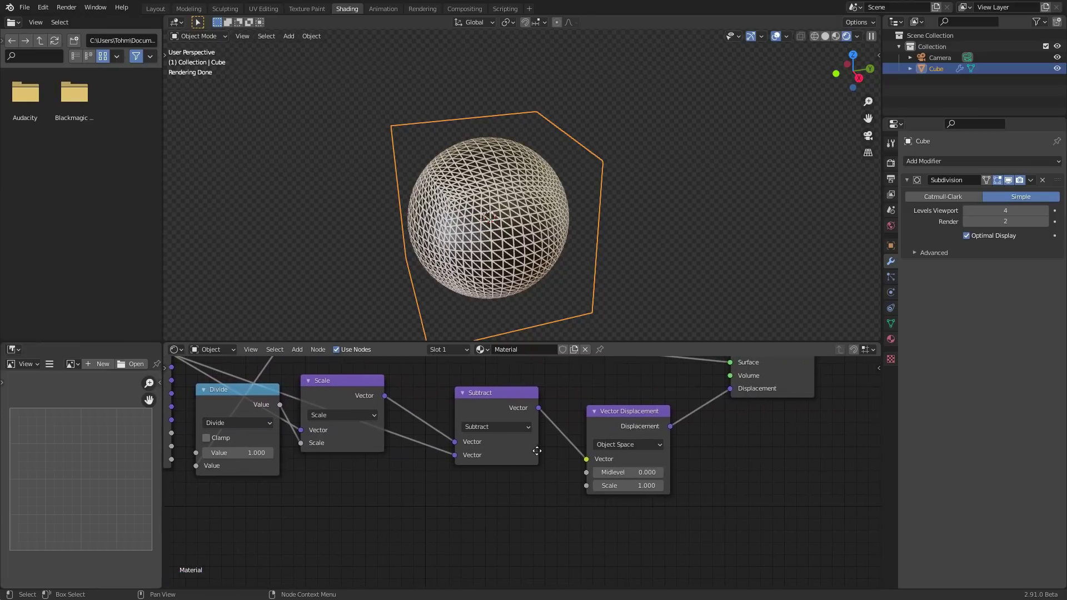
left_click(620, 486)
type("1.00")
key("Return")
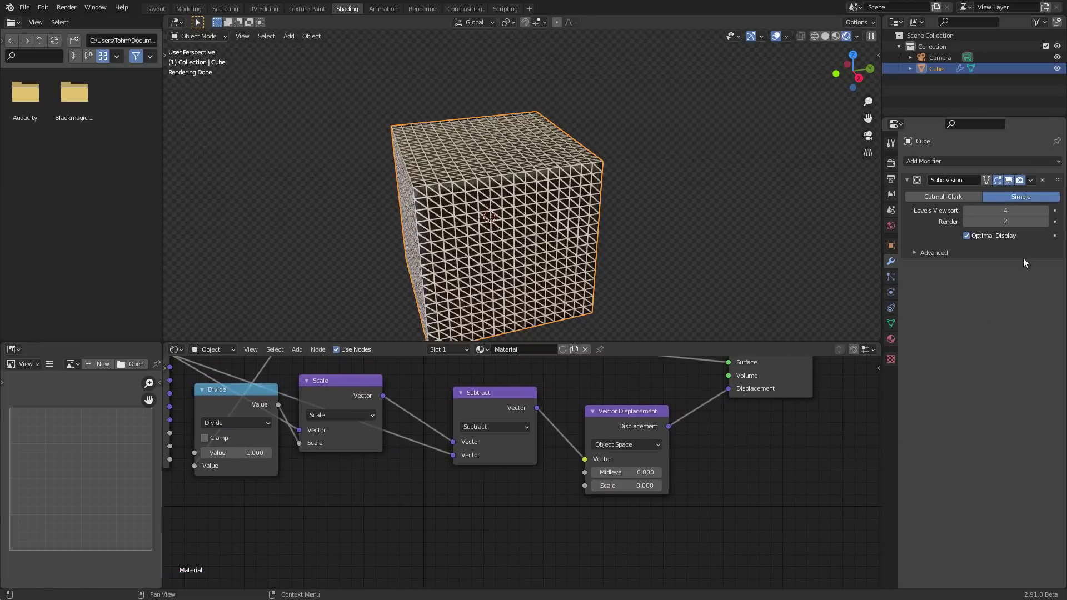
Compare viewport subdivision levels 3 and 4 on the cube and try a Vector Displacement scale of about 2.4.
left_click(967, 211)
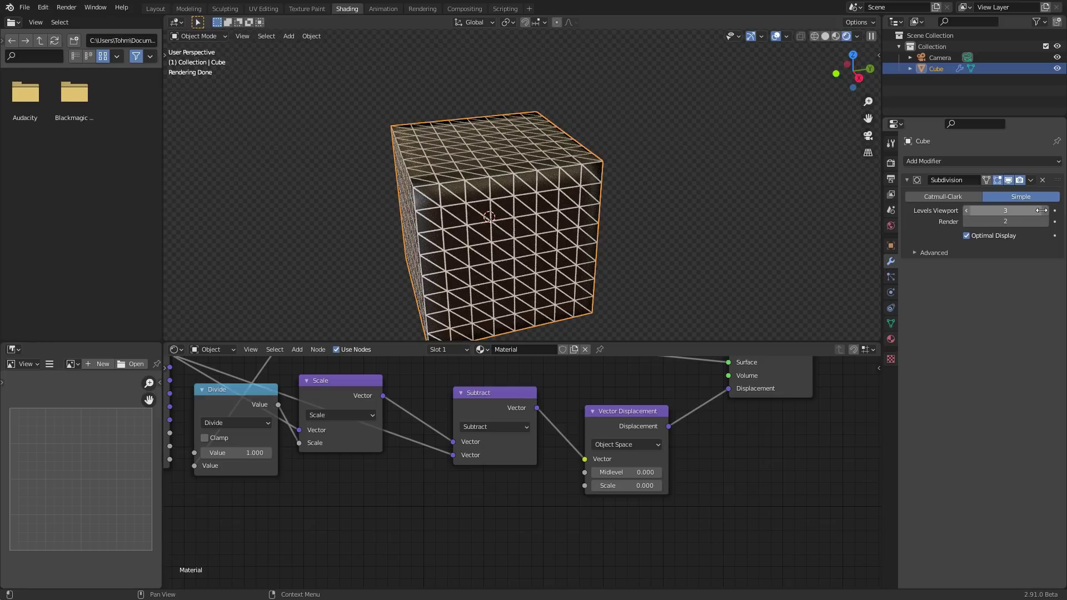
left_click(1045, 212)
left_click(626, 485)
type("2.5")
key("Return")
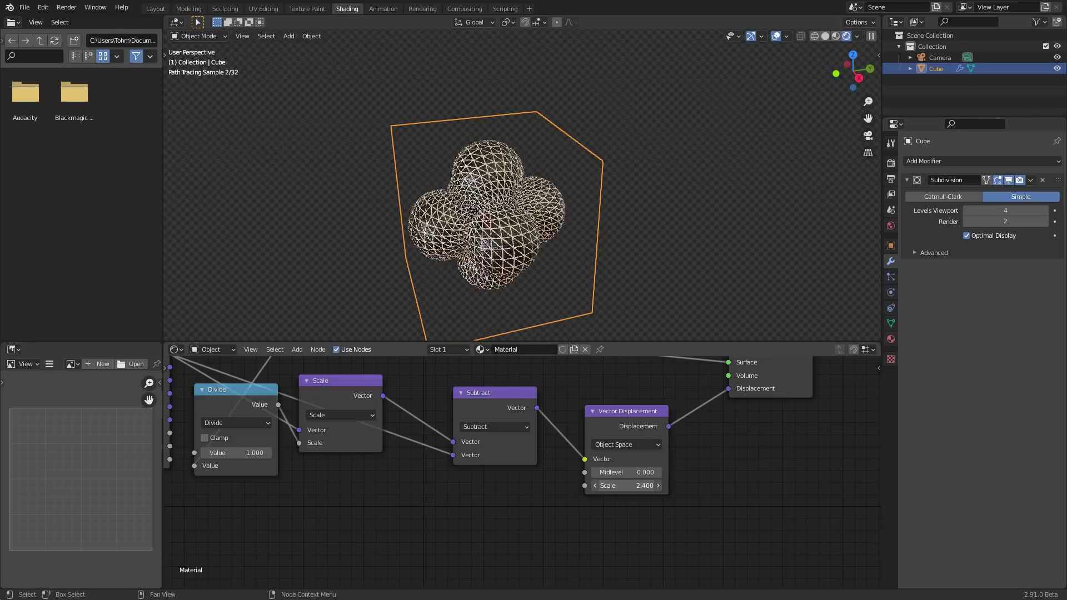
Set the Vector Displacement node's scale to 1 and save the file.
left_click(626, 486)
type("1")
key("Return")
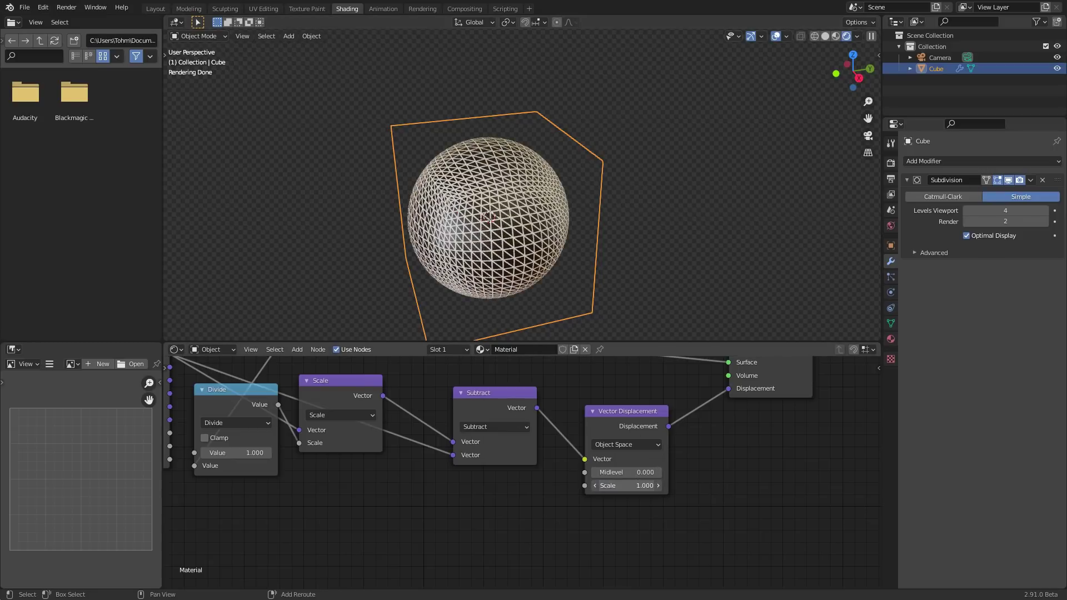
left_click_drag(626, 485, 626, 485)
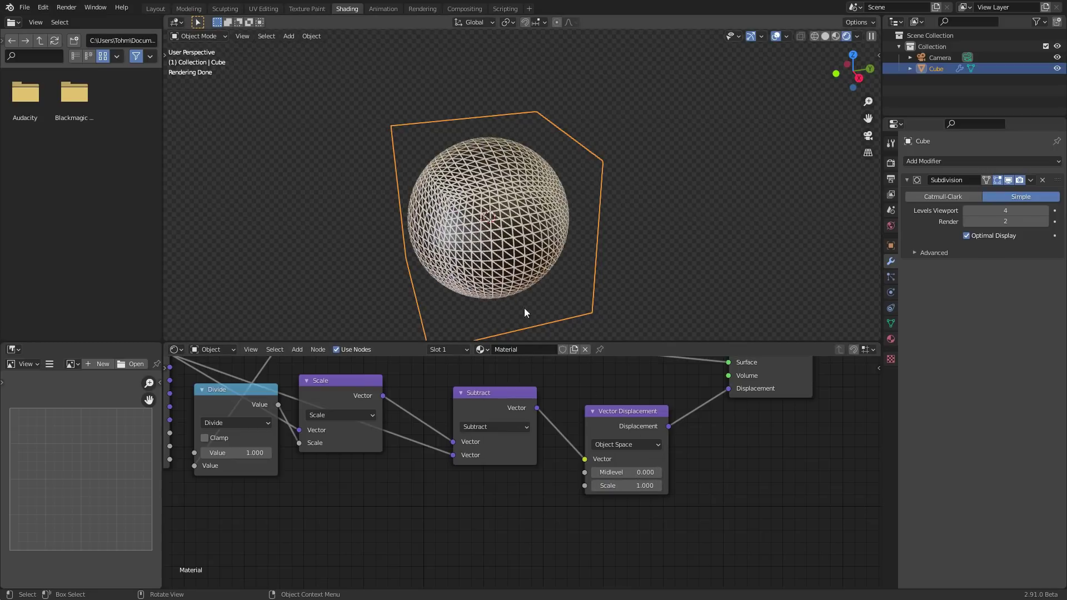
scroll(434, 414, "down", 3)
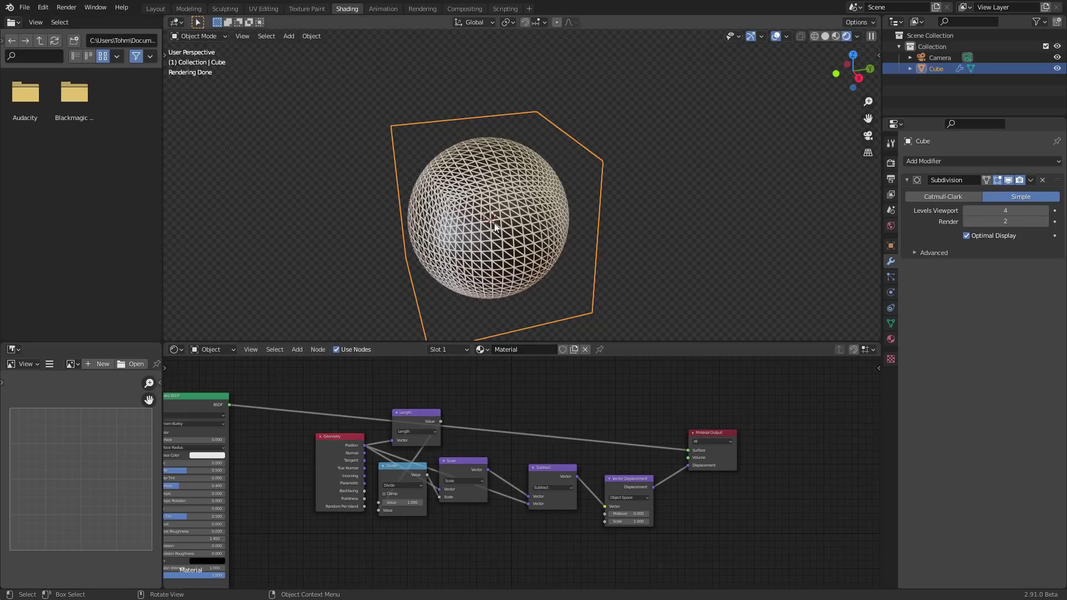
middle_click_drag(495, 222, 547, 192, "shift")
key("ctrl+s")
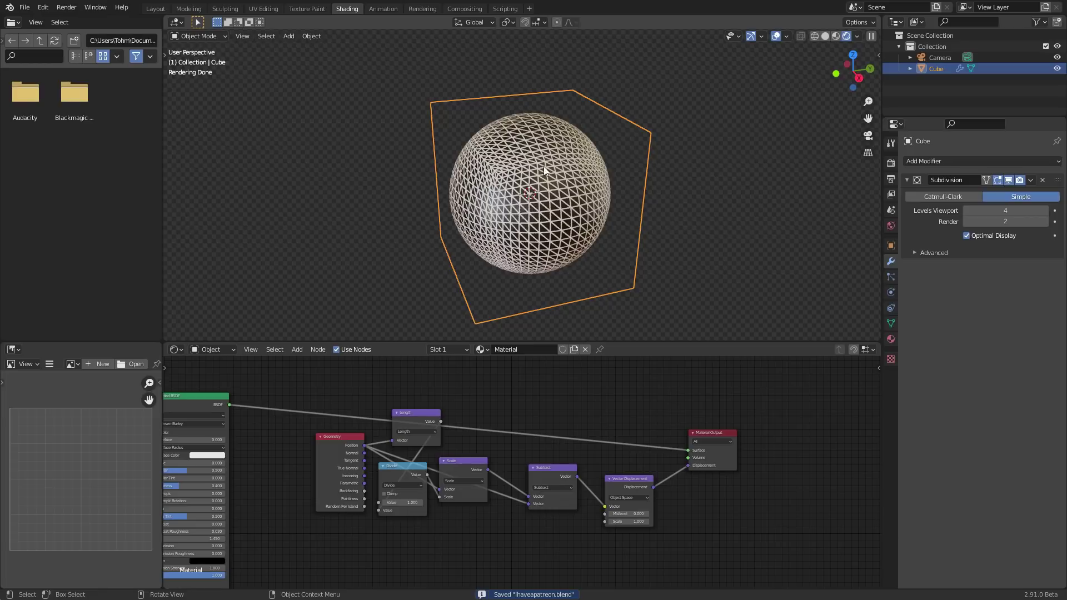
Move the Vector Displacement and Material Output nodes farther from the Subtract node to make room for more nodes.
scroll(552, 475, "up", 2)
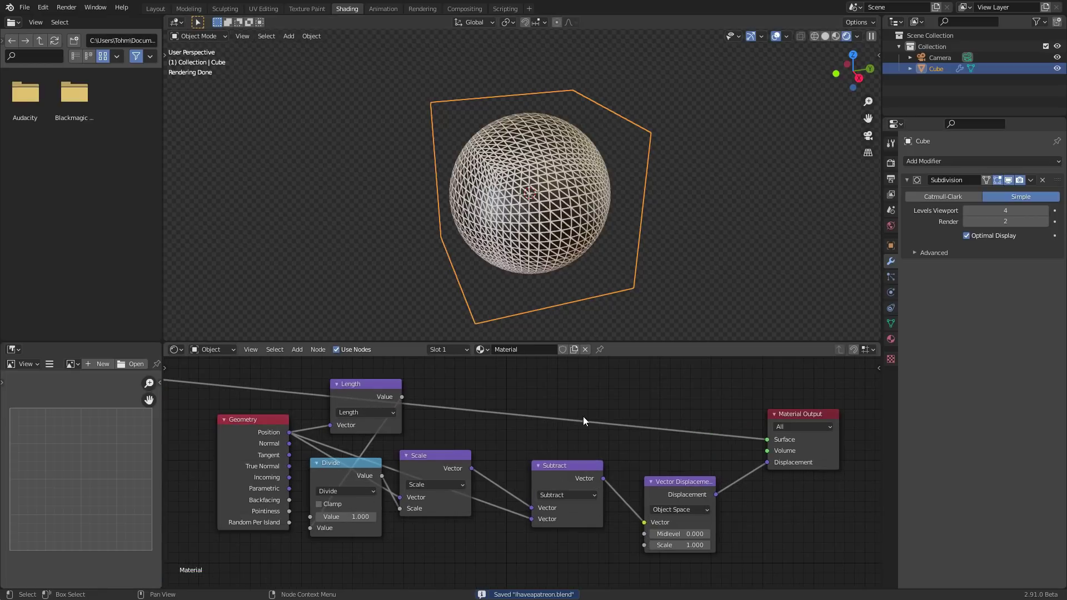
scroll(735, 473, "right", 5)
left_click_drag(670, 510, 524, 399)
key("g")
left_click(710, 453)
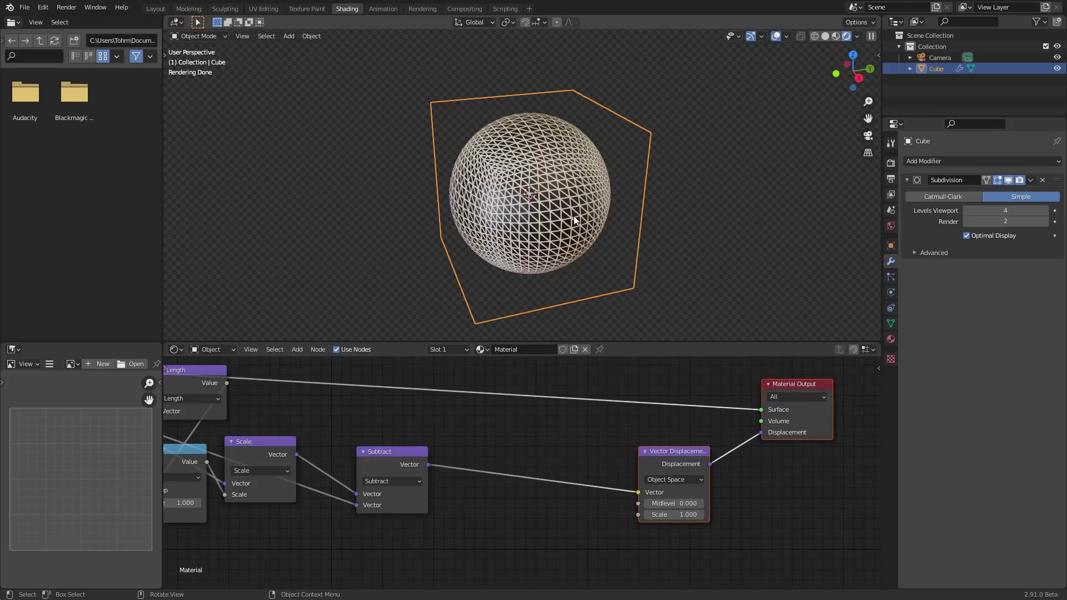
Add a Separate XYZ node above the Length node and connect Geometry's Position to its Vector input.
scroll(428, 401, "left", 8, "ctrl")
scroll(428, 401, "up", 4, "shift")
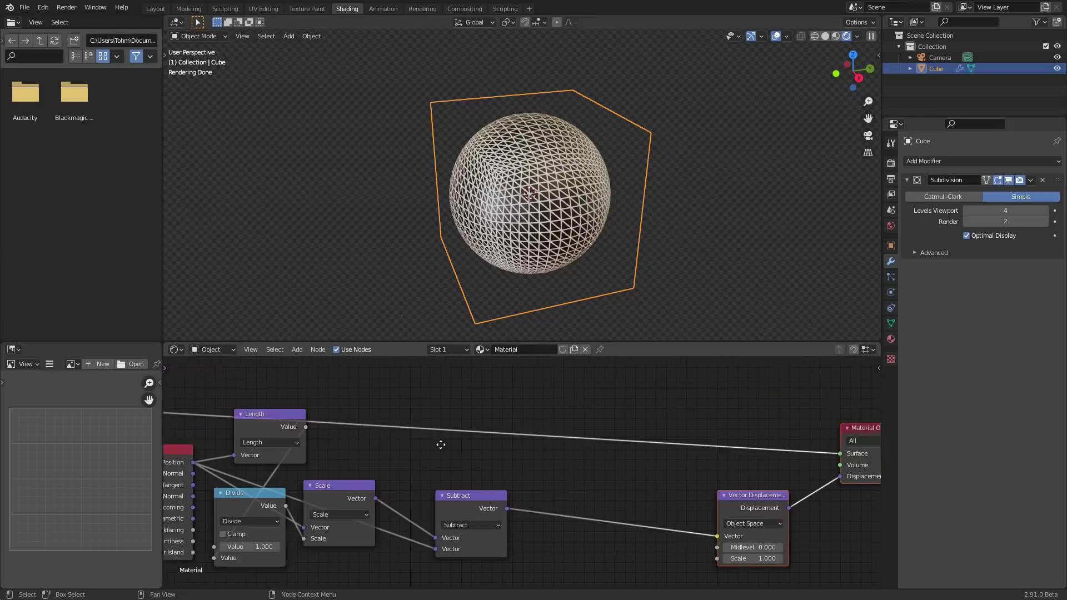
key("shift+a")
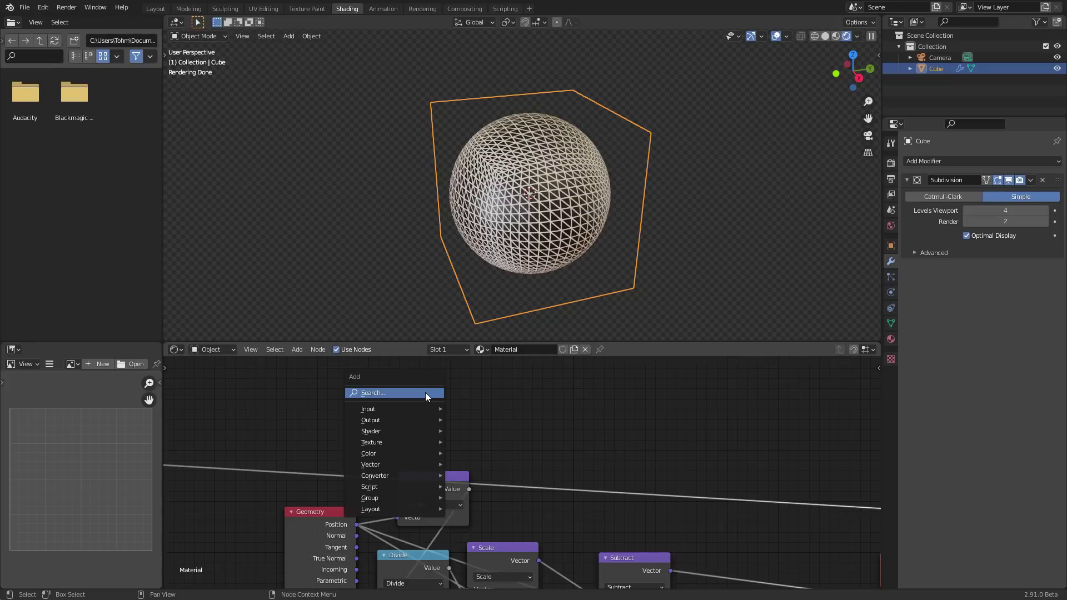
left_click(425, 392)
type("se")
left_click(450, 433)
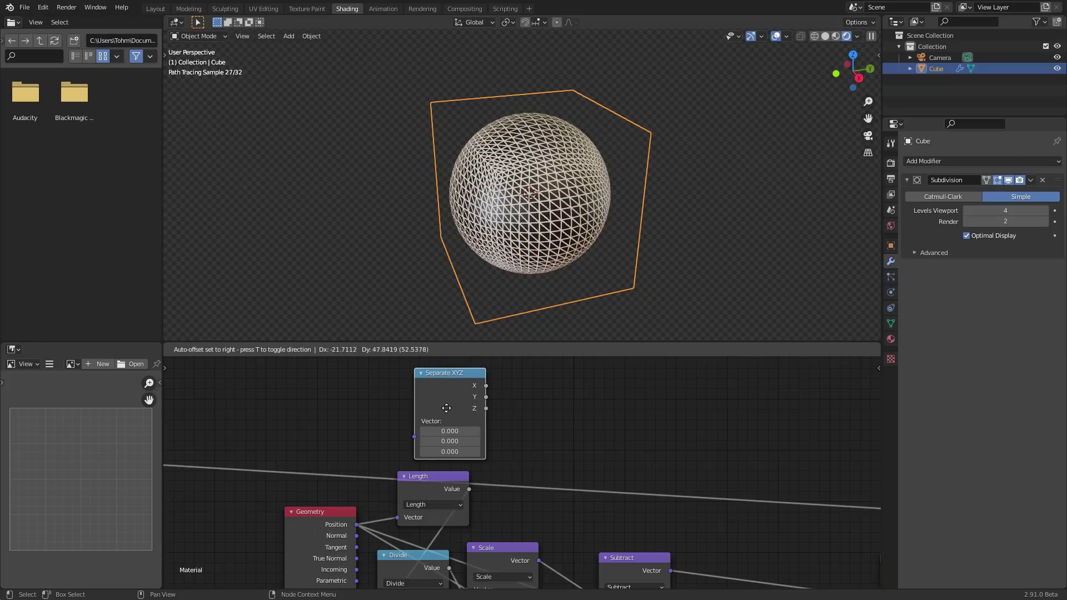
left_click(441, 428)
right_click_drag(342, 523, 422, 446, "alt")
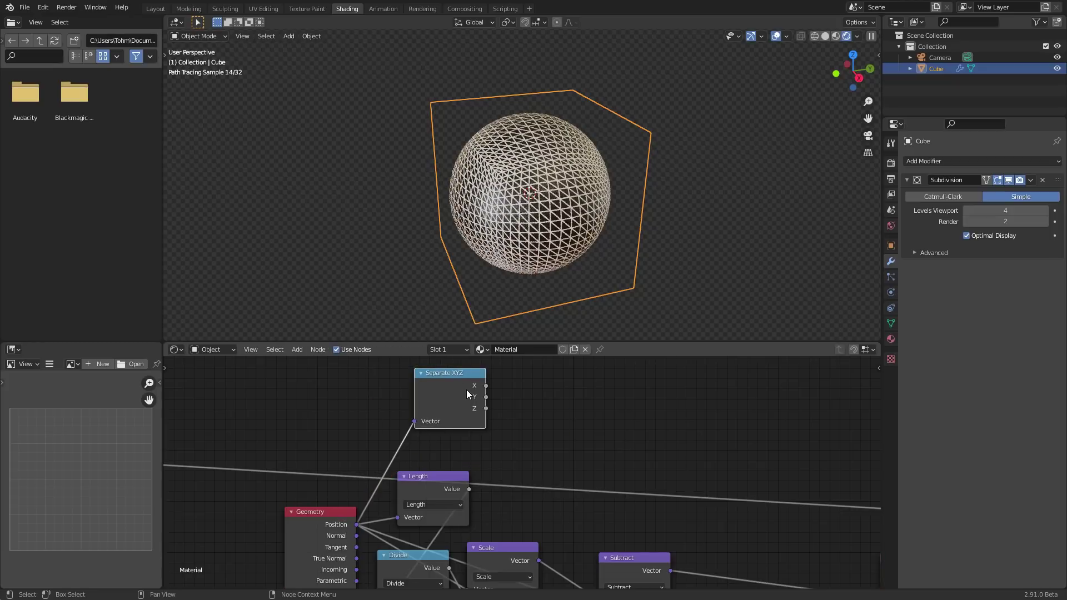
Preview the Separate XYZ node's Z output on the sphere from the front orthographic view.
left_click(466, 385, "ctrl+shift")
left_click(465, 384, "ctrl+shift")
left_click(466, 383, "ctrl+shift")
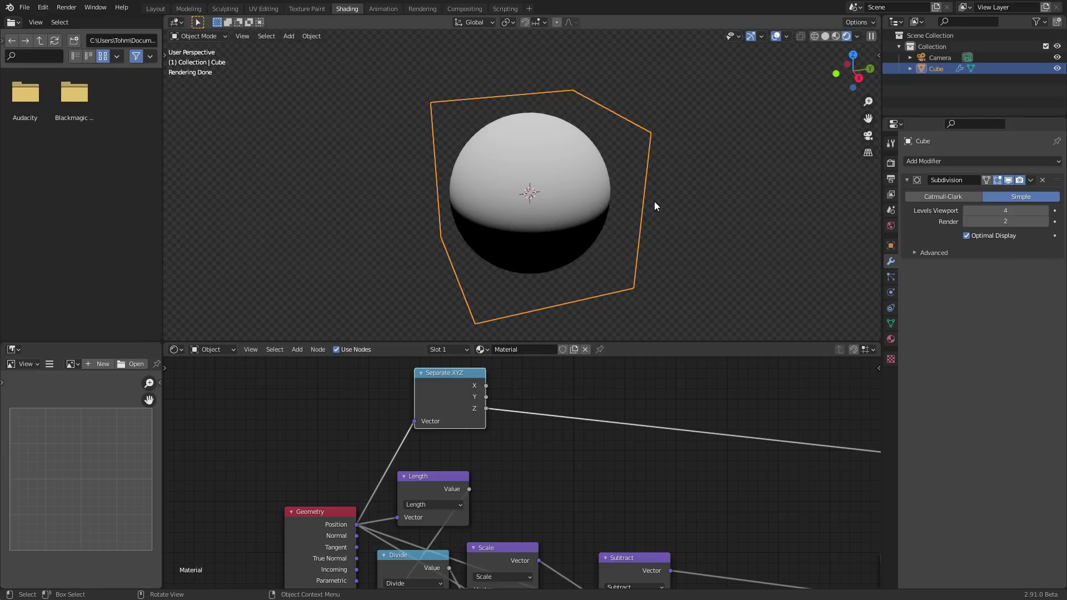
left_click(836, 73)
middle_click_drag(538, 404, 492, 422)
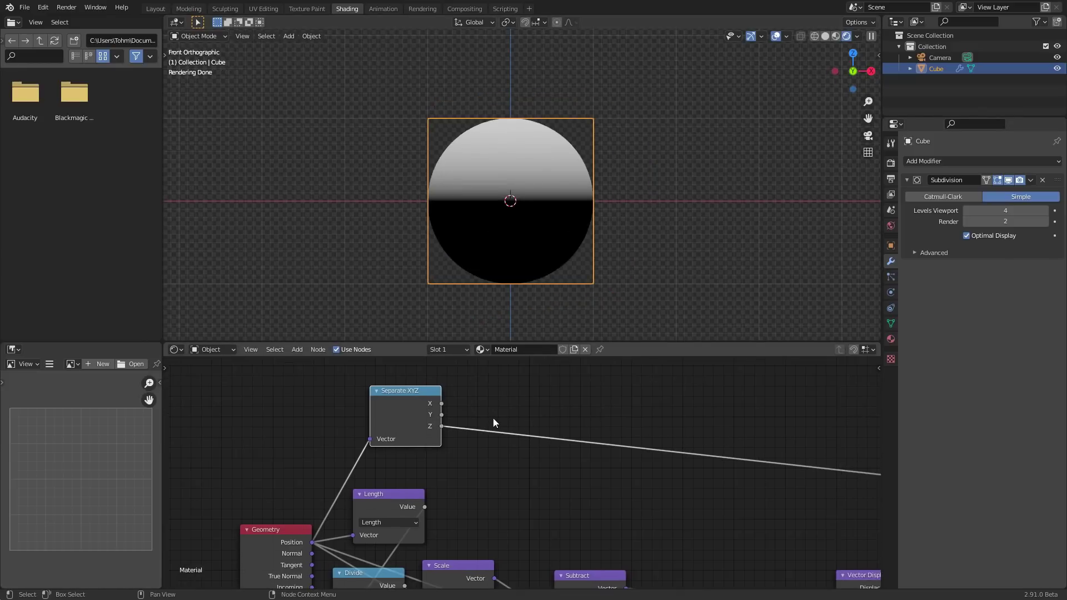
Insert a Math node after Separate XYZ's Z output, set it to Greater Than and its threshold to 0.
key("shift+a")
left_click(487, 395)
type("mat")
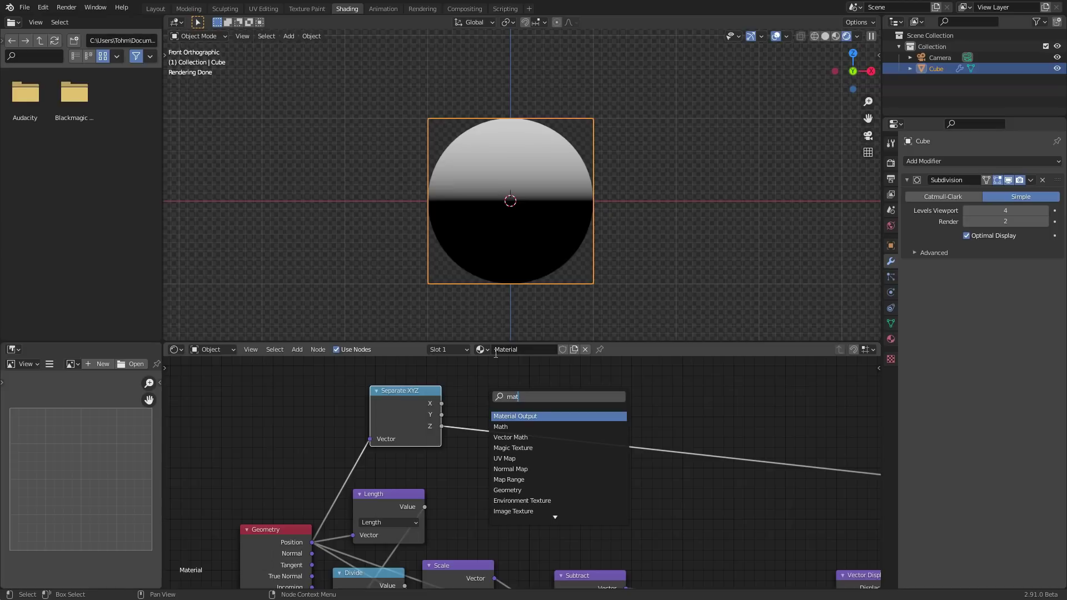
type("h")
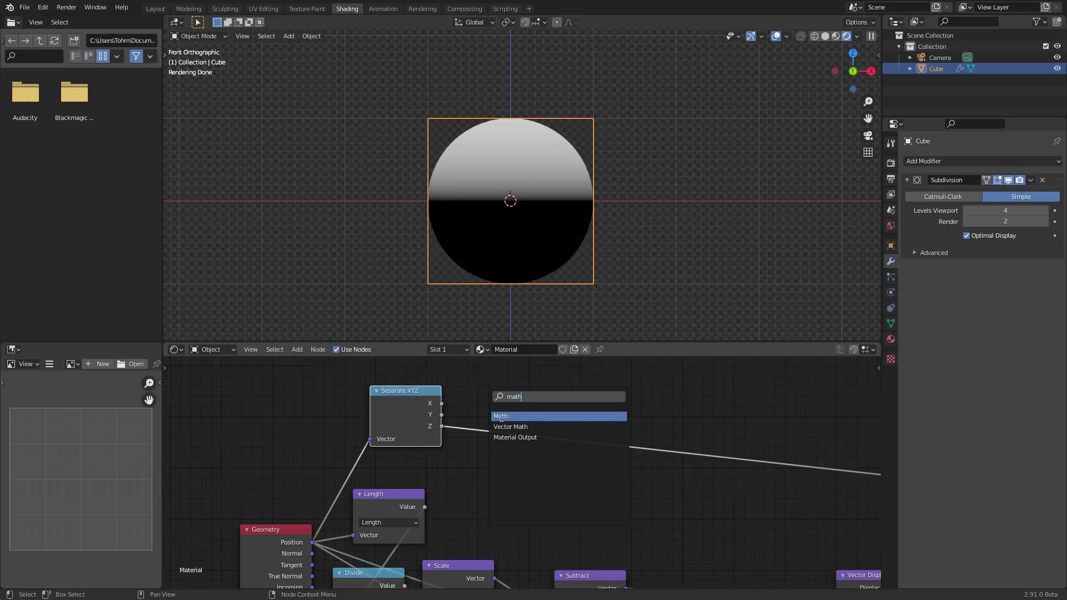
key("Return")
left_click(499, 424)
left_click(509, 437)
left_click(593, 499)
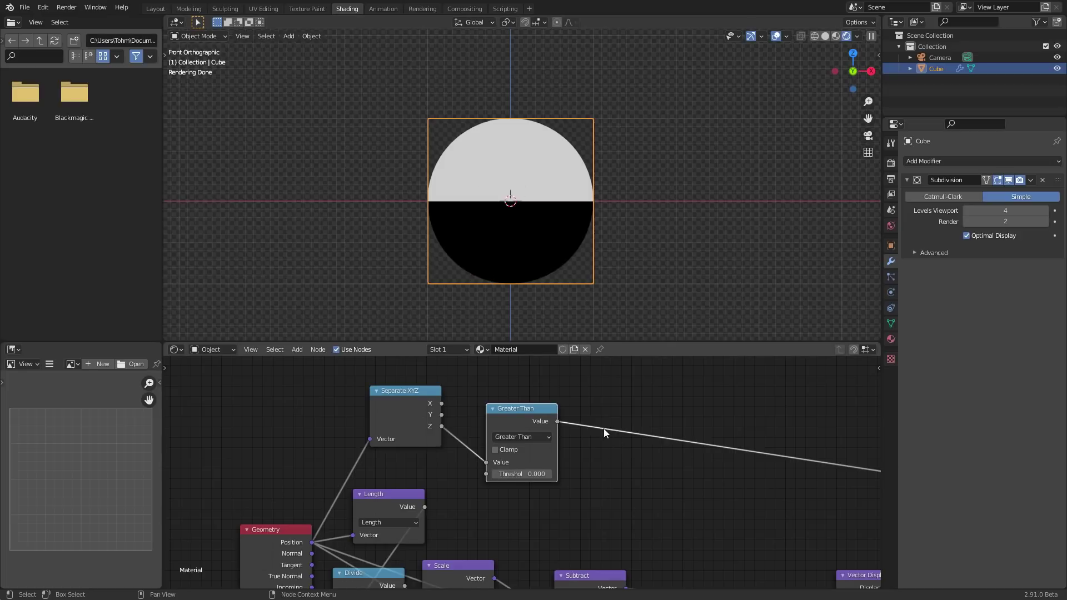
Move the Geometry node farther away from the Length and Divide nodes.
middle_click_drag(719, 537, 545, 495)
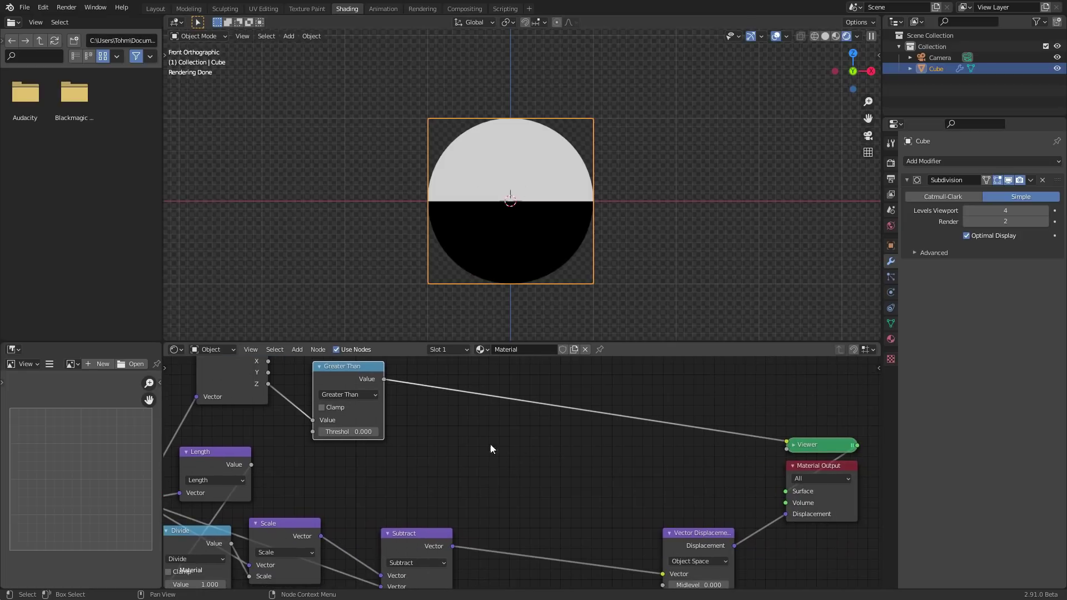
middle_click_drag(472, 409, 609, 422)
scroll(509, 459, "down", 1)
left_click_drag(320, 474, 289, 430)
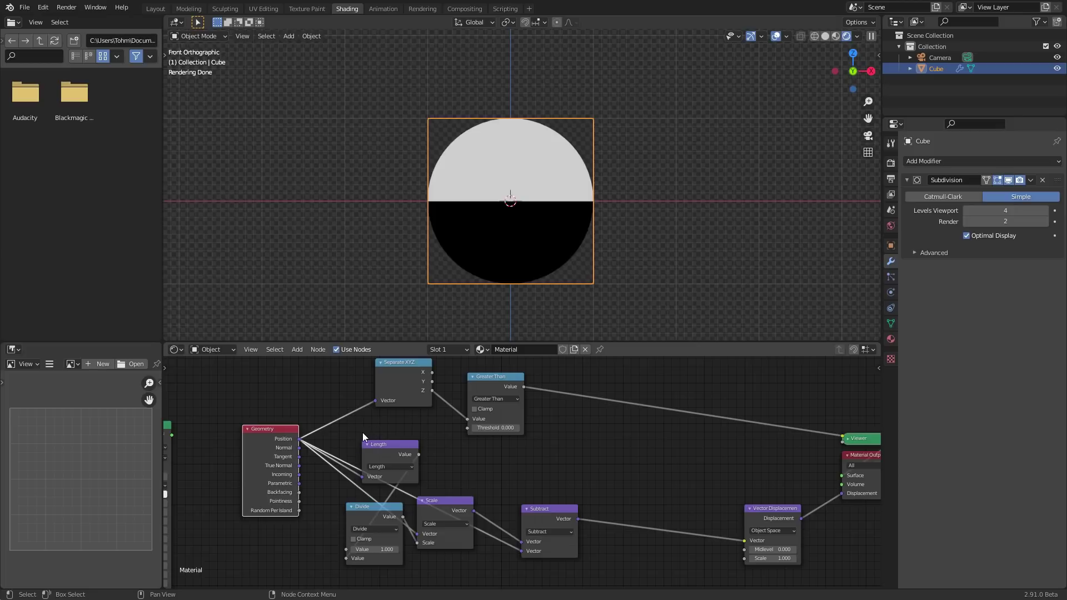
left_click(302, 440)
left_click_drag(577, 517, 615, 459)
left_click_drag(579, 490, 598, 500)
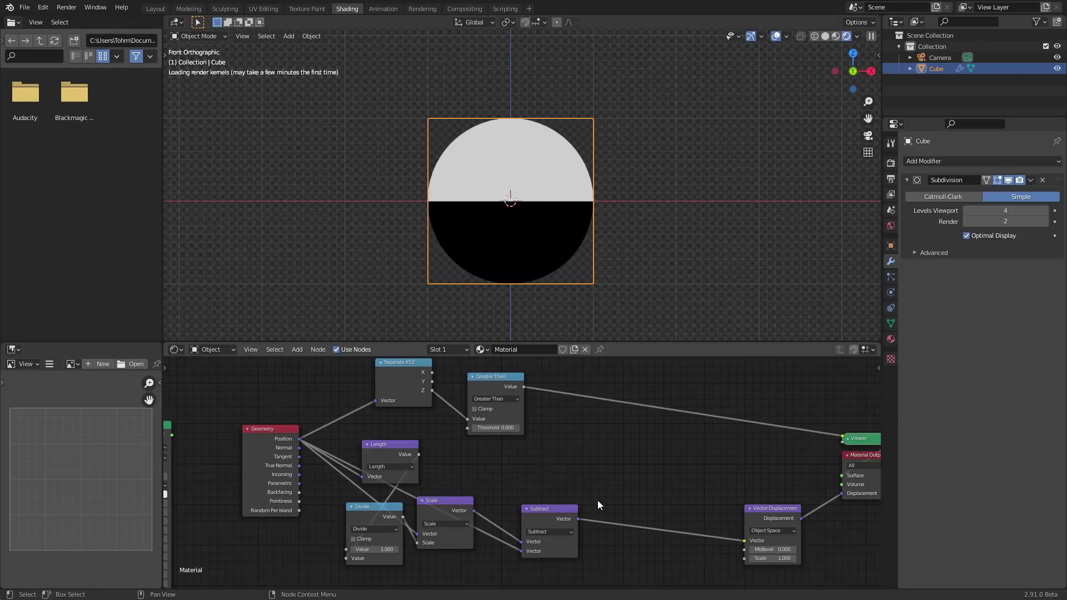
Insert a Vector Math node between Greater Than and the Viewer and set it to Multiply.
scroll(585, 439, "up", 2)
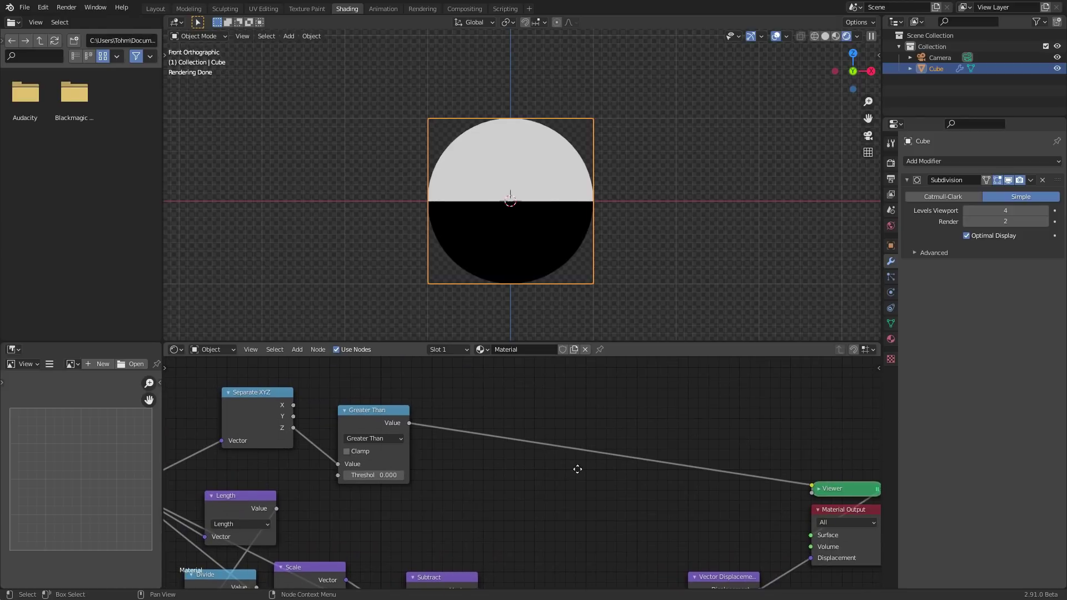
middle_click_drag(577, 469, 519, 404)
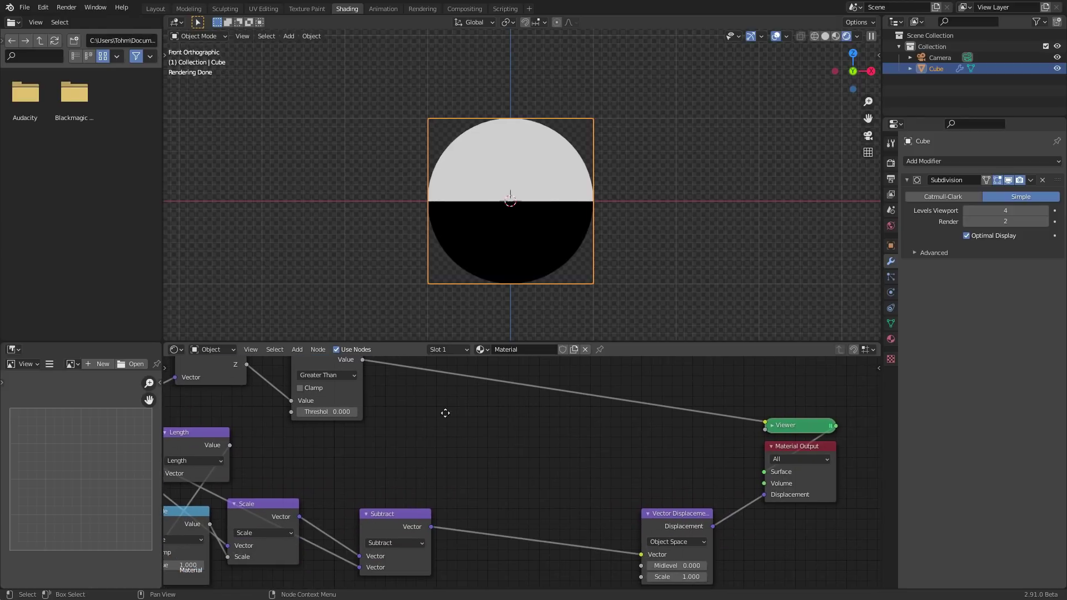
middle_click_drag(443, 412, 428, 452)
key("shift+a")
left_click(457, 393)
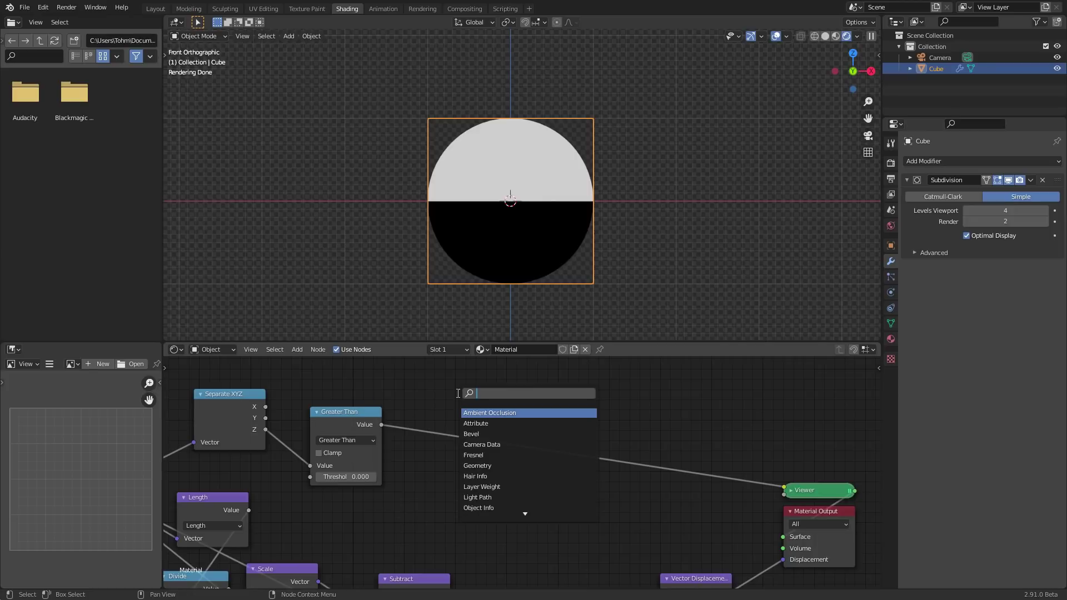
type("vect")
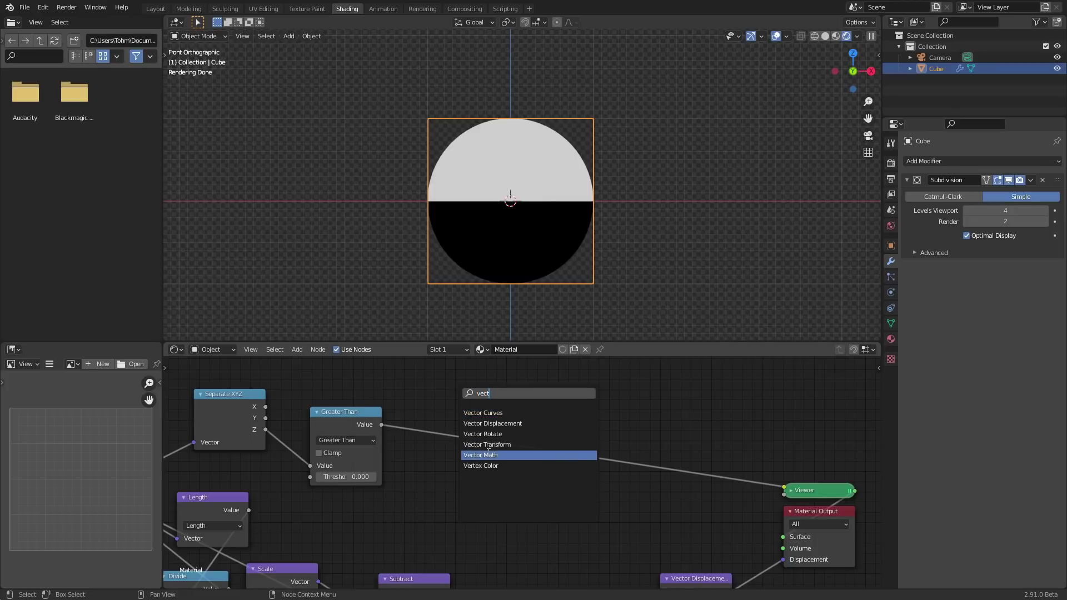
left_click(489, 455)
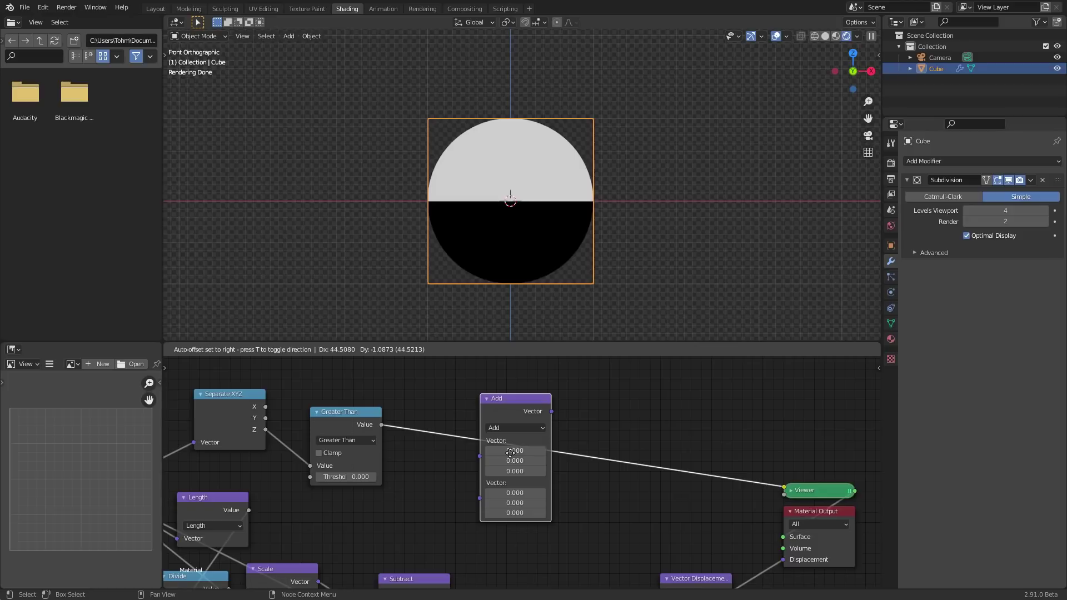
left_click(510, 451)
left_click(508, 426)
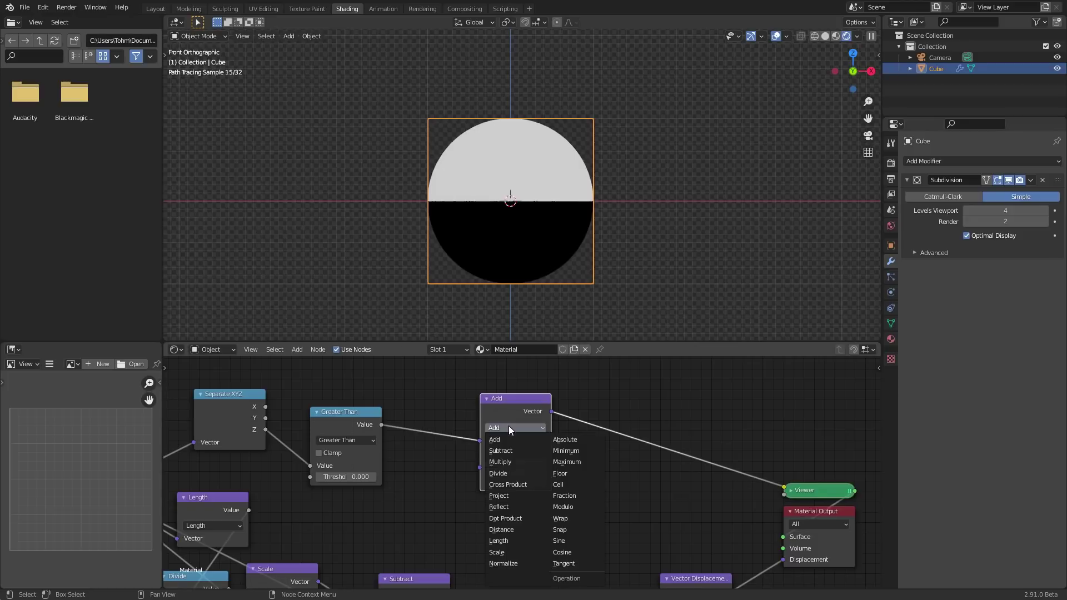
left_click(501, 460)
Add a Combine XYZ node and connect its output to the Multiply node's second Vector input.
key("shift+a")
left_click(459, 400)
type("com")
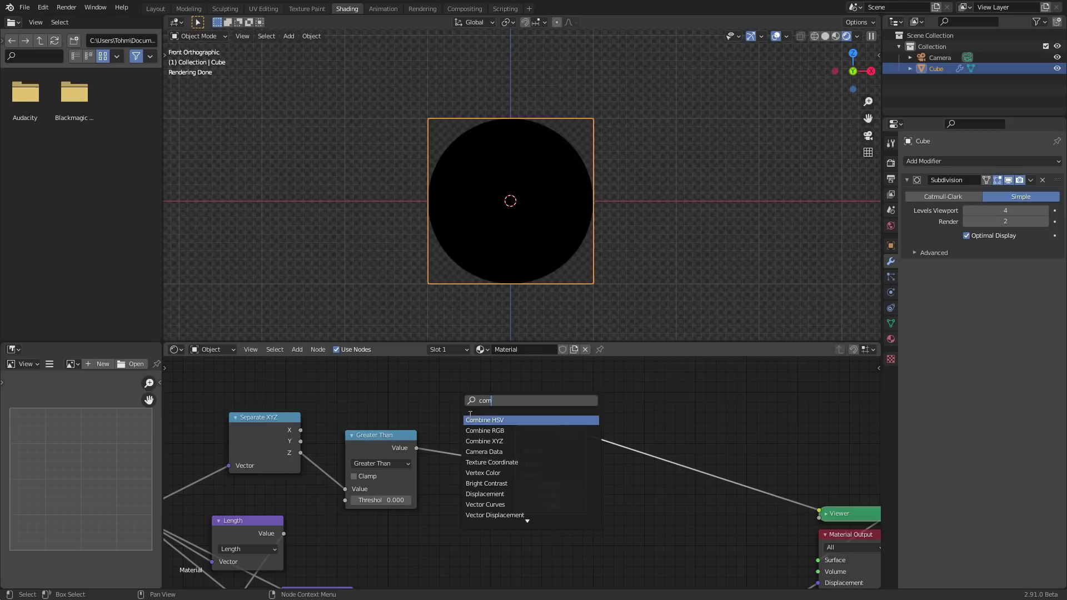
left_click(484, 441)
left_click(482, 515)
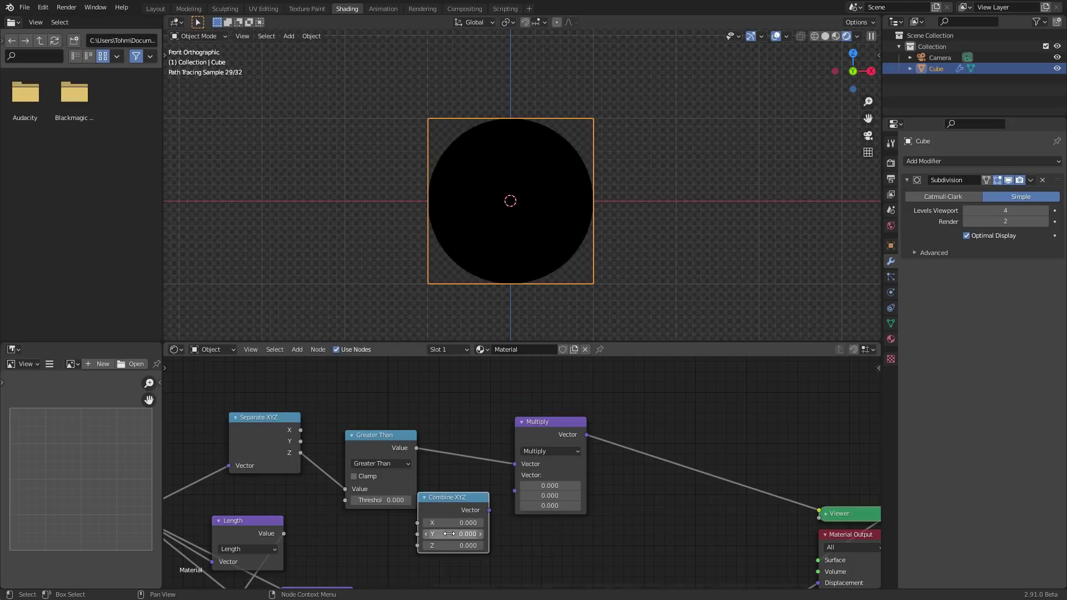
left_click_drag(488, 511, 514, 490)
Connect Geometry's Position to Multiply's first Vector input and move Multiply and Combine XYZ away from Greater Than.
key("Home")
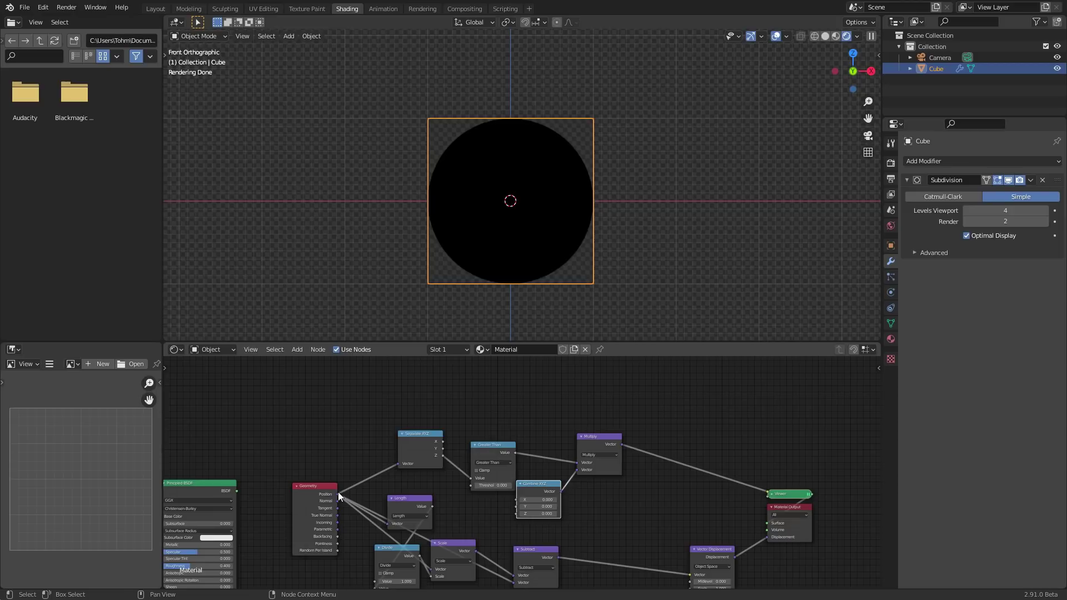
left_click_drag(338, 494, 579, 461)
scroll(619, 456, "up", 3)
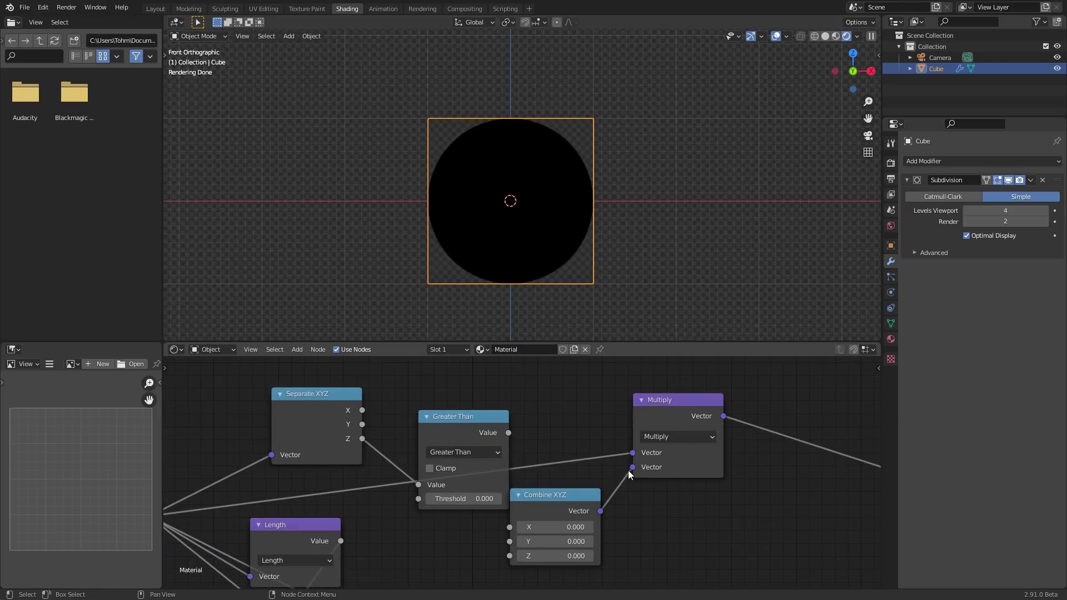
middle_click_drag(628, 471, 512, 451)
left_click_drag(592, 505, 463, 409)
key("g")
left_click(580, 393)
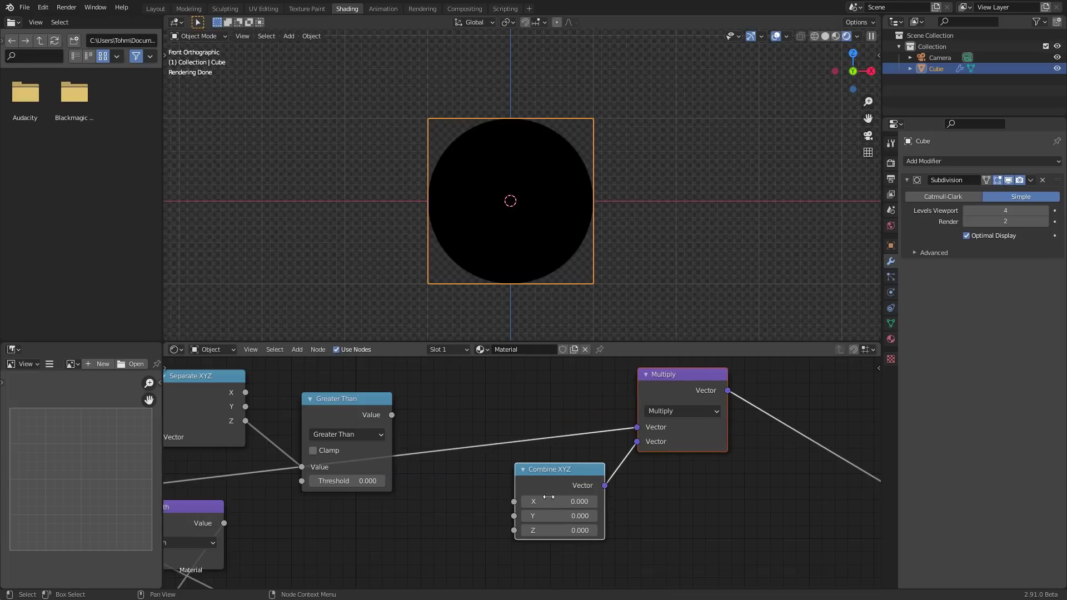
Set Combine XYZ's X and Y to 1 and feed the Greater Than value into its Z input.
left_click(548, 501)
type("1")
key("Return")
left_click(567, 516)
type("1")
key("Return")
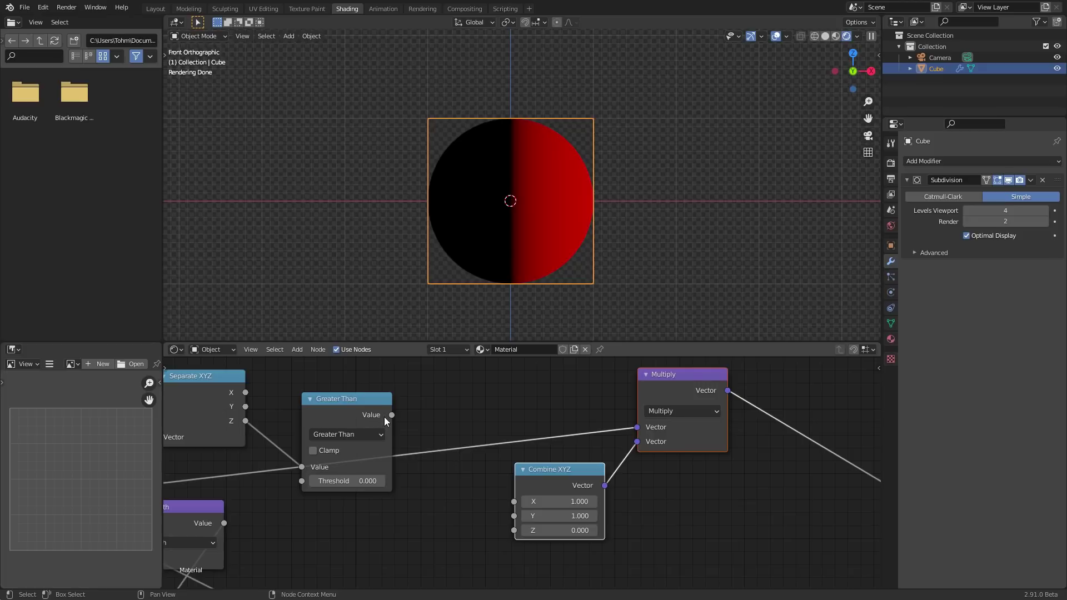
left_click_drag(392, 416, 522, 532)
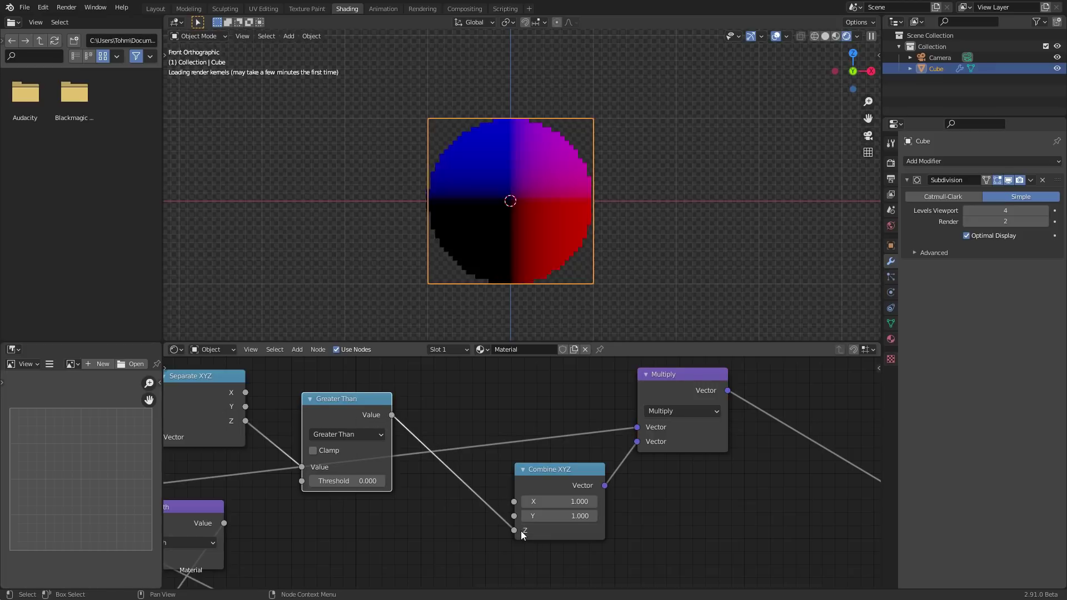
Preview the Greater Than node on the sphere and change its operation to Less Than.
left_click(362, 402, "ctrl+shift")
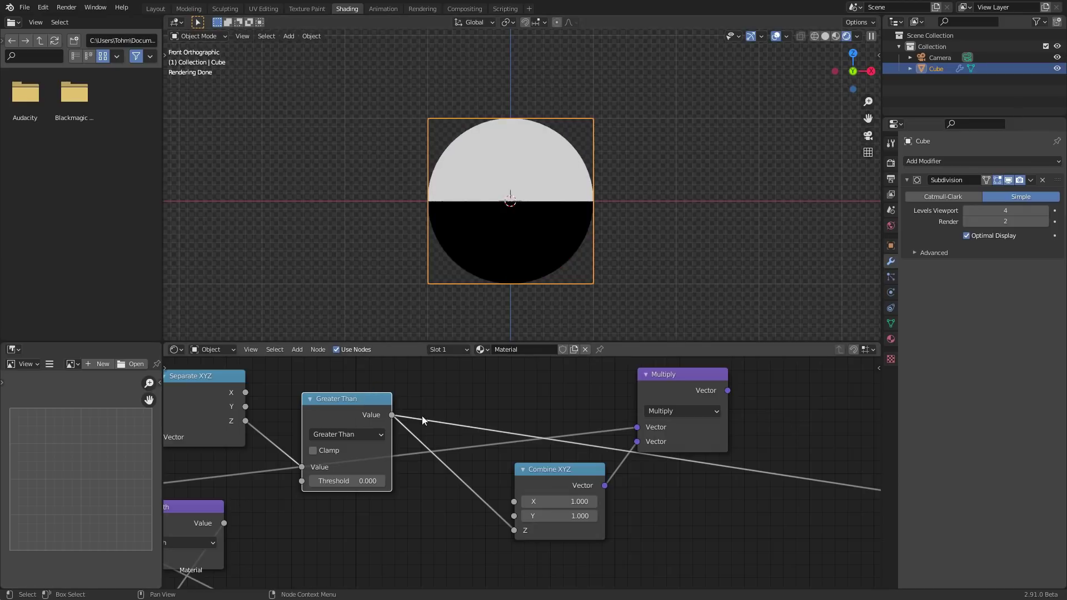
left_click(381, 432)
left_click(443, 300)
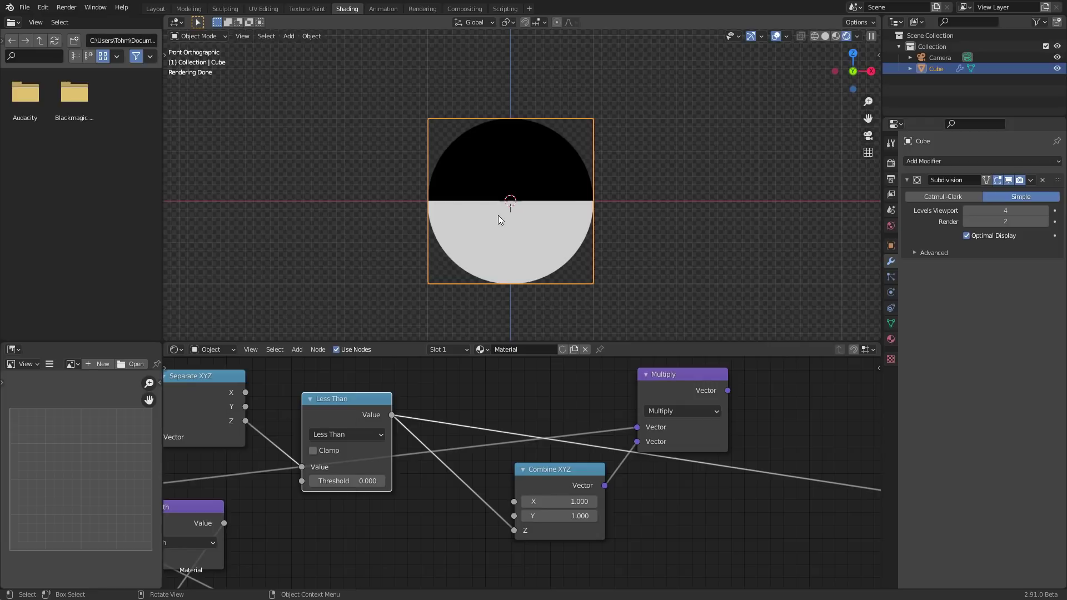
Try feeding Multiply's output into Vector Displacement's Vector input, inspect the cube from above, and undo the connection.
scroll(624, 436, "down", 3)
middle_click_drag(624, 436, 602, 417)
left_click_drag(423, 512, 545, 399)
left_click_drag(545, 399, 584, 562)
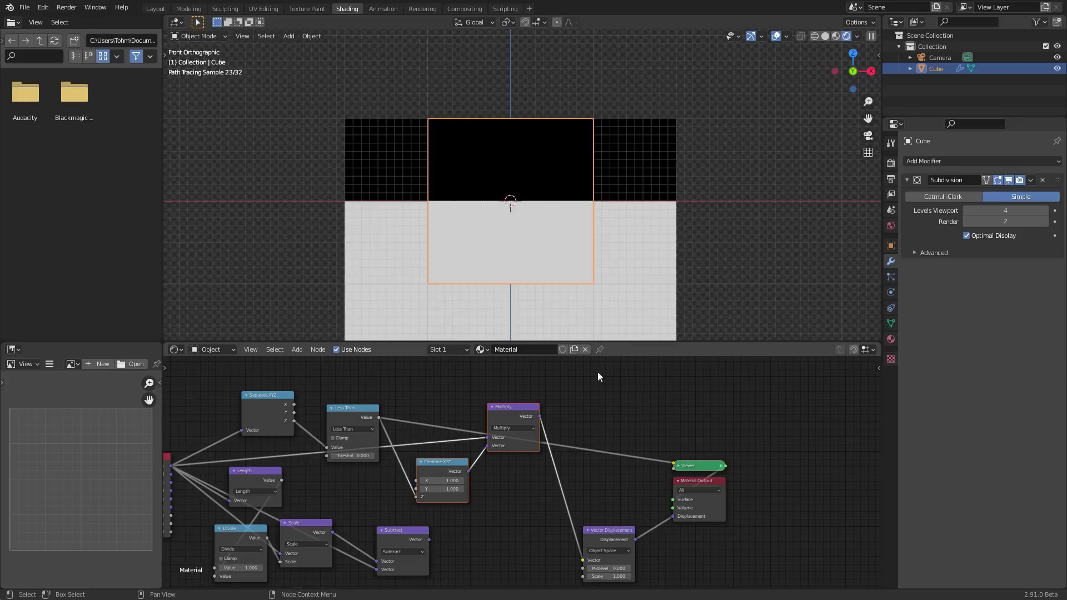
middle_click_drag(588, 154, 588, 192)
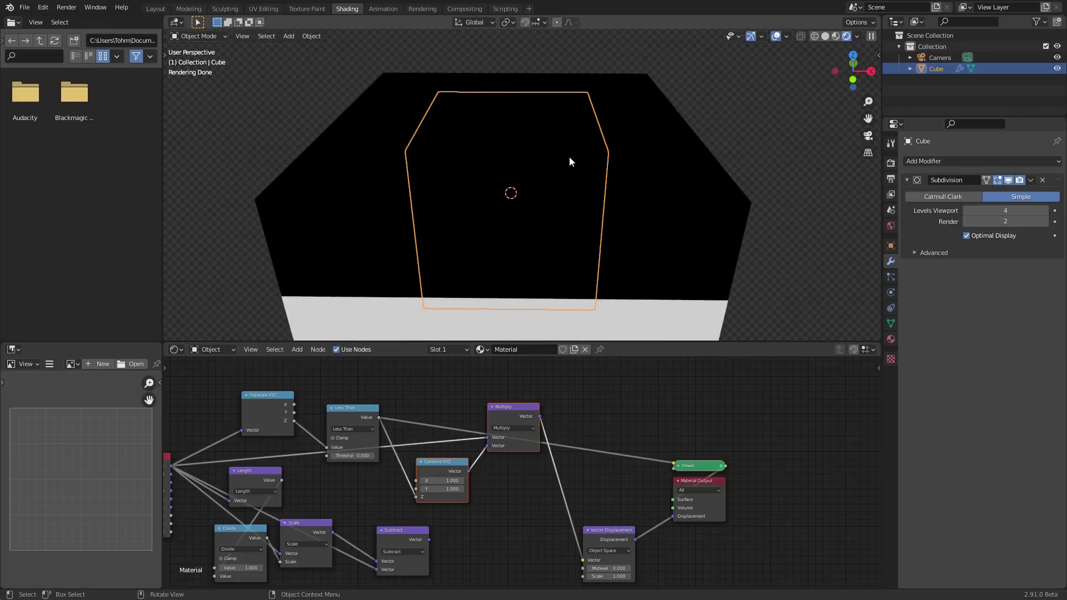
key("ctrl+z")
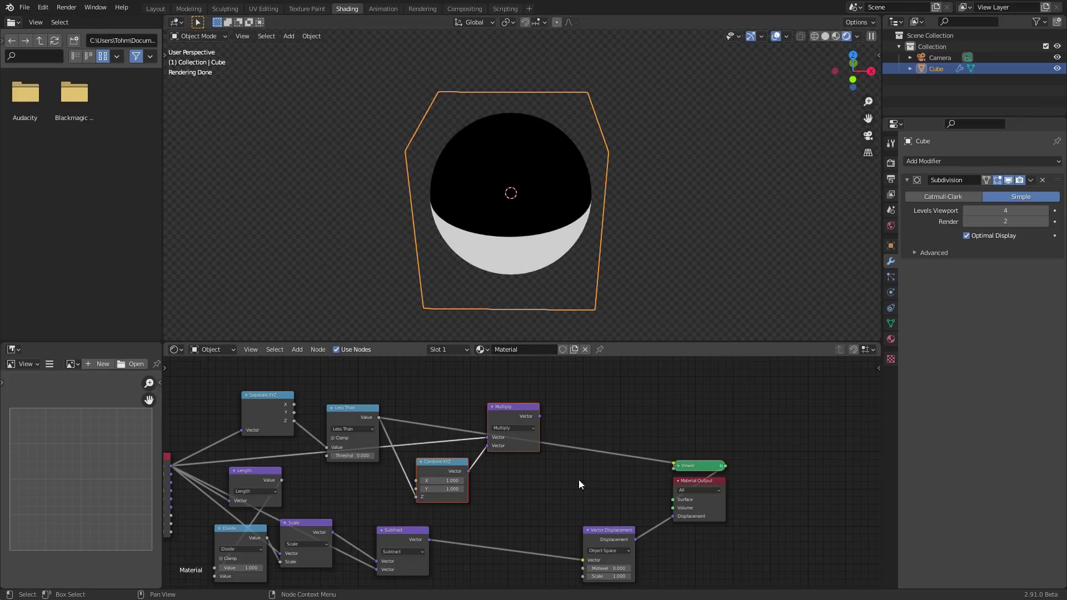
Save the file and add a reroute to the Position links leading to Separate XYZ and Multiply.
middle_click_drag(513, 458, 661, 414)
key("ctrl+s")
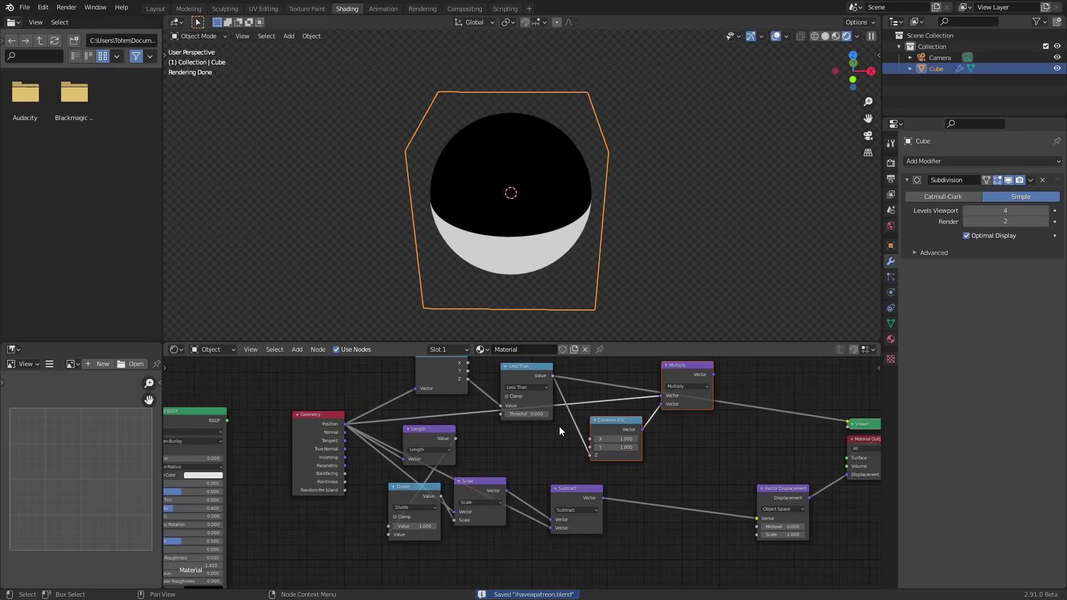
scroll(559, 426, "up", 2)
middle_click_drag(336, 409, 375, 449)
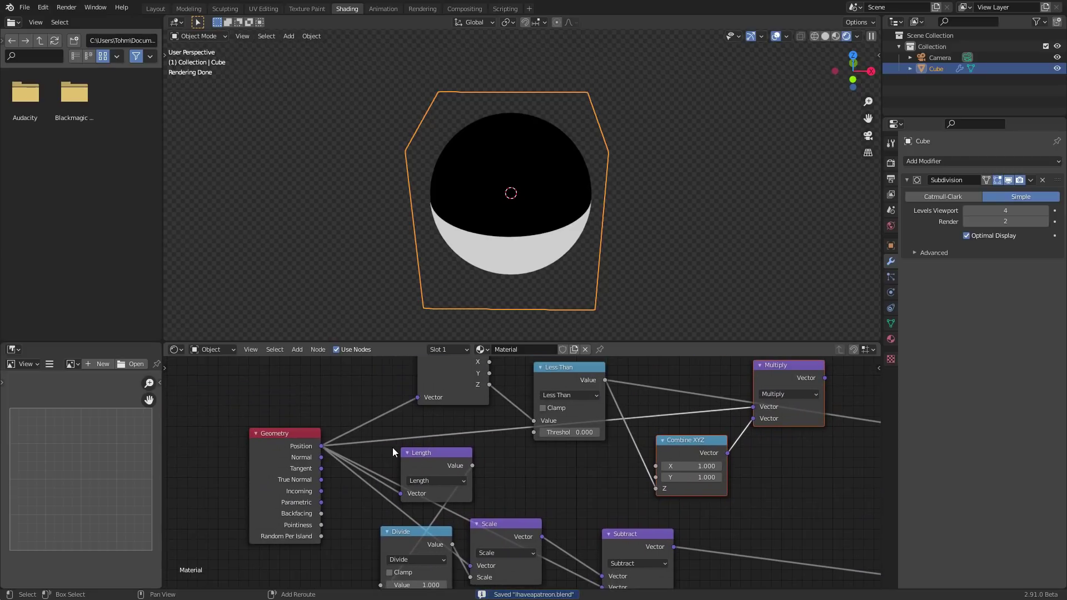
right_click_drag(392, 448, 364, 392, "shift")
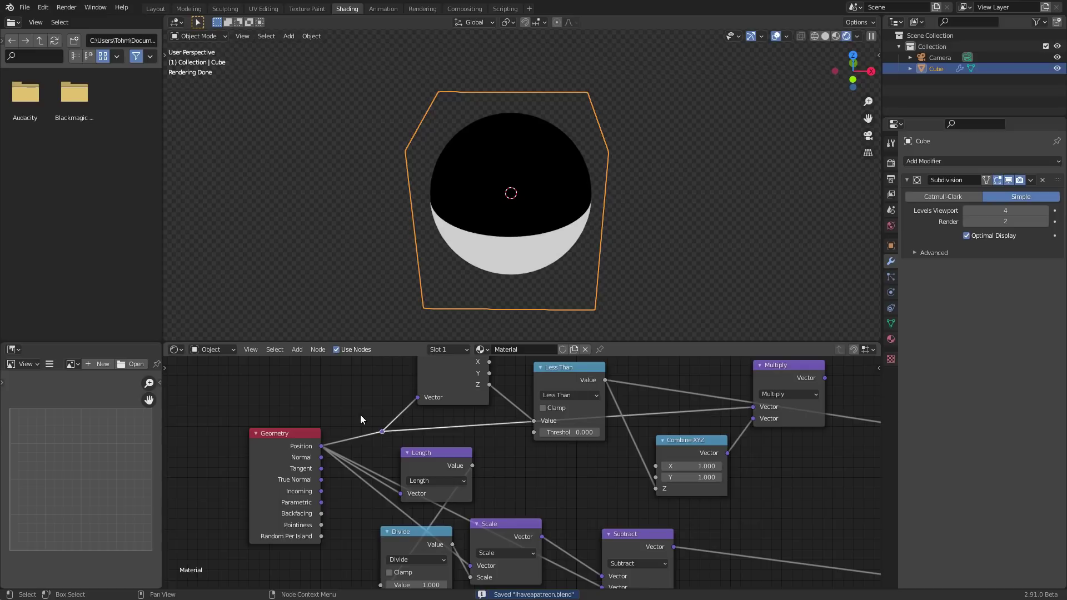
scroll(534, 411, "down", 2)
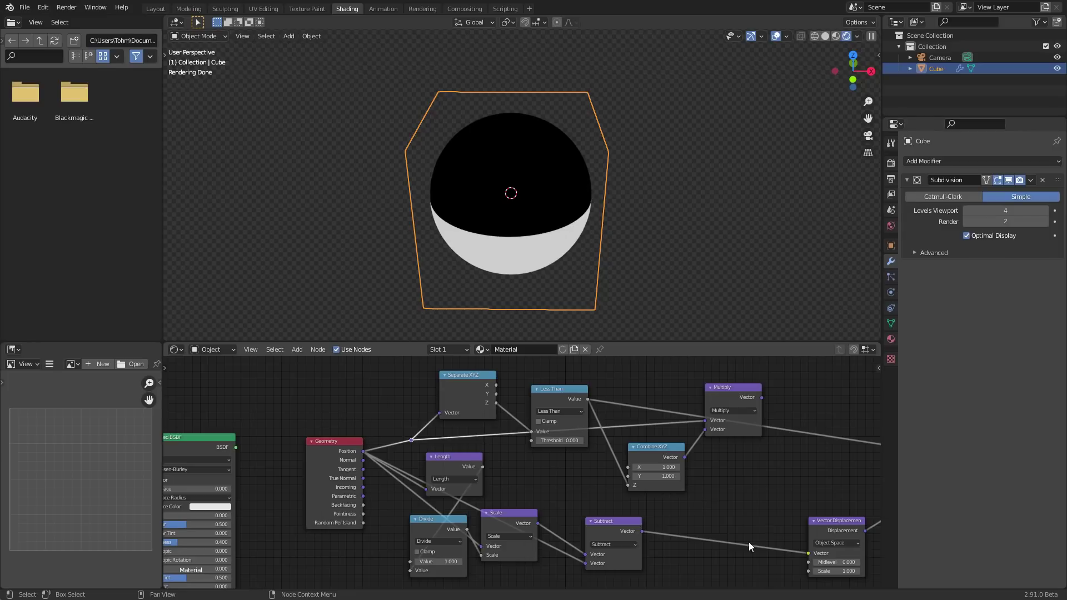
middle_click_drag(774, 489, 589, 471)
middle_click_drag(516, 478, 657, 481)
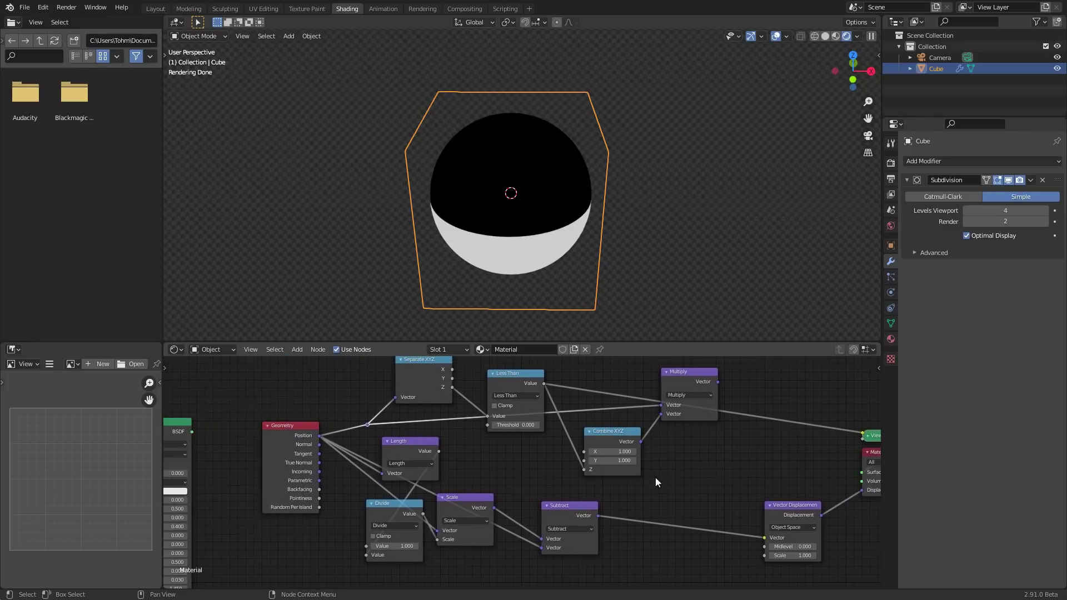
Insert a duplicate of the Subtract node between Geometry's Position and the reroute, and set its operation to Add.
key("shift+d")
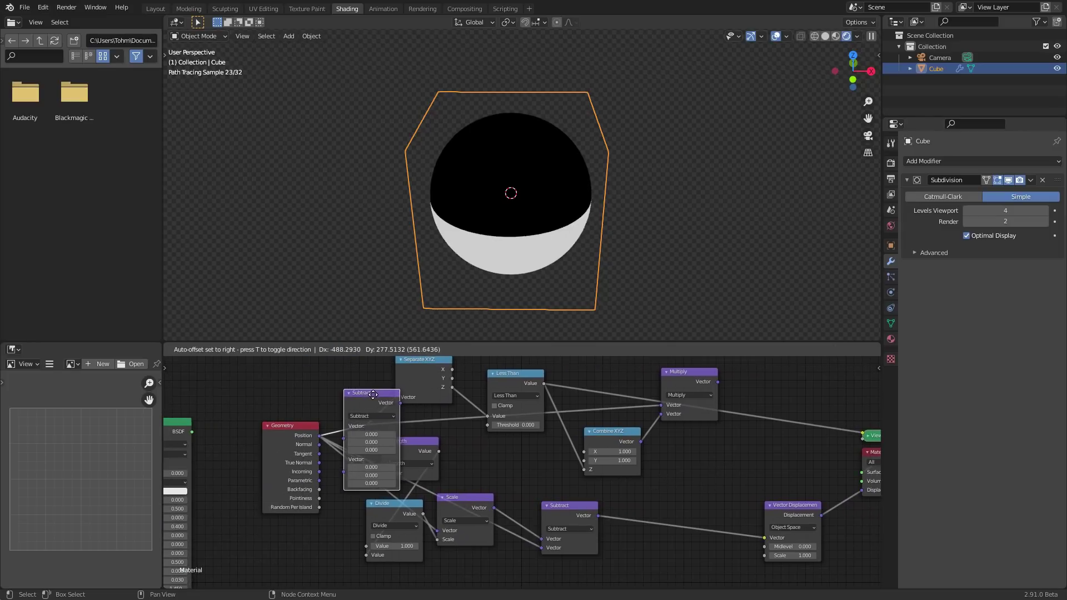
left_click(364, 394)
middle_click_drag(364, 395, 367, 412)
left_click_drag(368, 412, 372, 386)
left_click(387, 405)
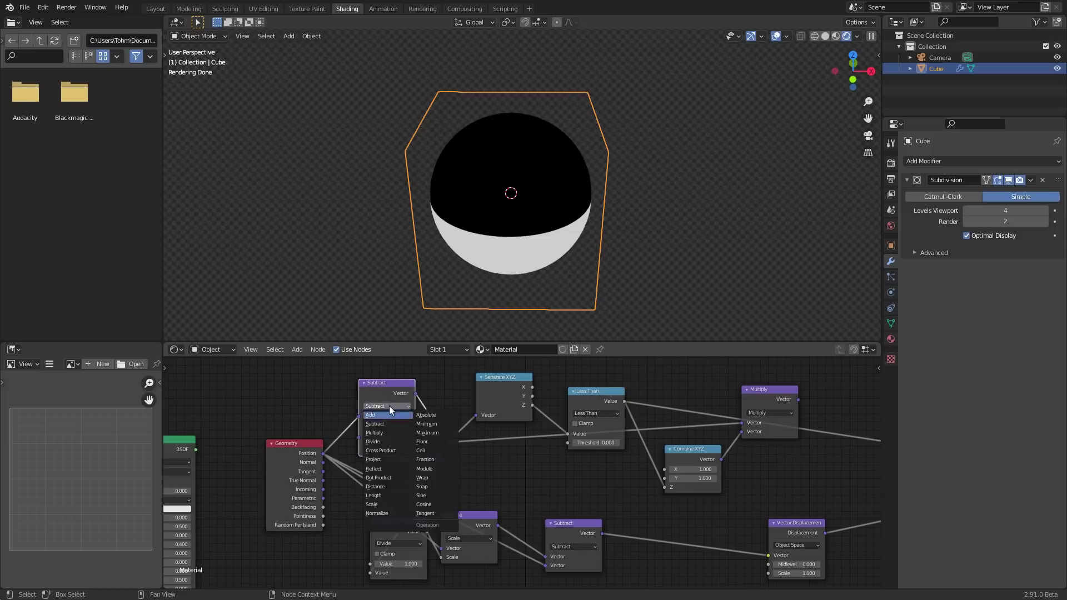
left_click(387, 420)
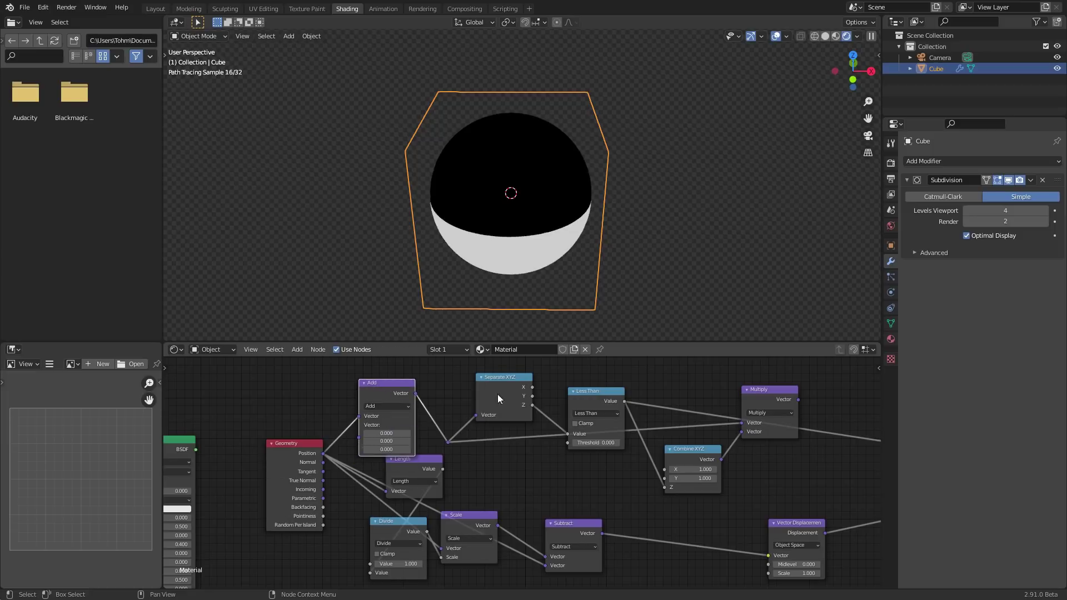
Connect the original Subtract node's output to the Add node's second Vector input.
left_click(599, 535)
left_click_drag(601, 534, 357, 437)
middle_click_drag(418, 451, 414, 422)
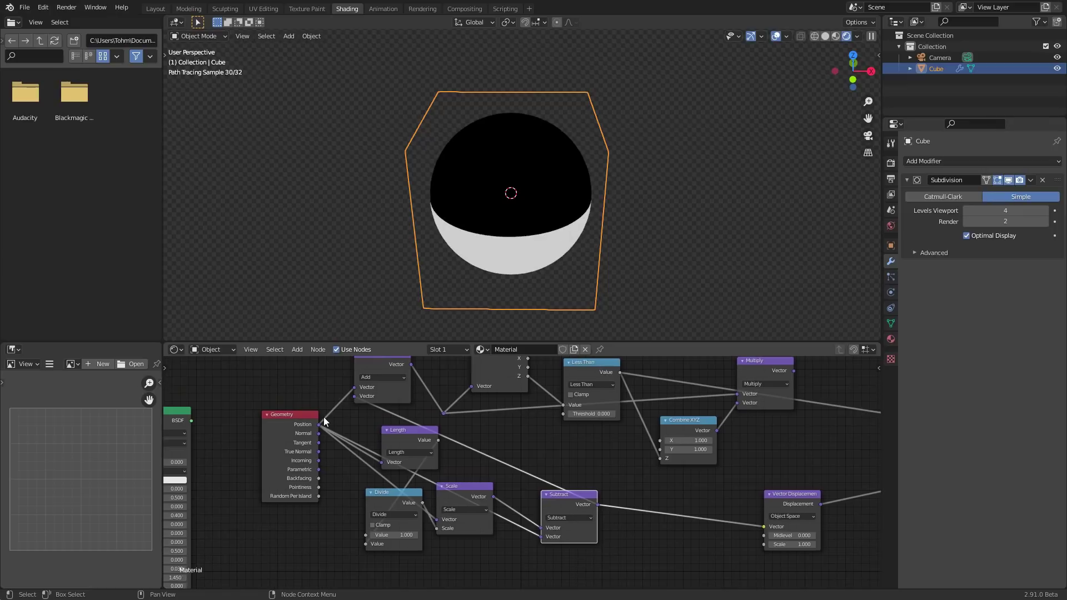
Move Geometry away from the other nodes and route its Position links to Length, Scale and Subtract through a reroute.
left_click_drag(306, 423, 281, 419)
right_click_drag(345, 403, 328, 462, "shift")
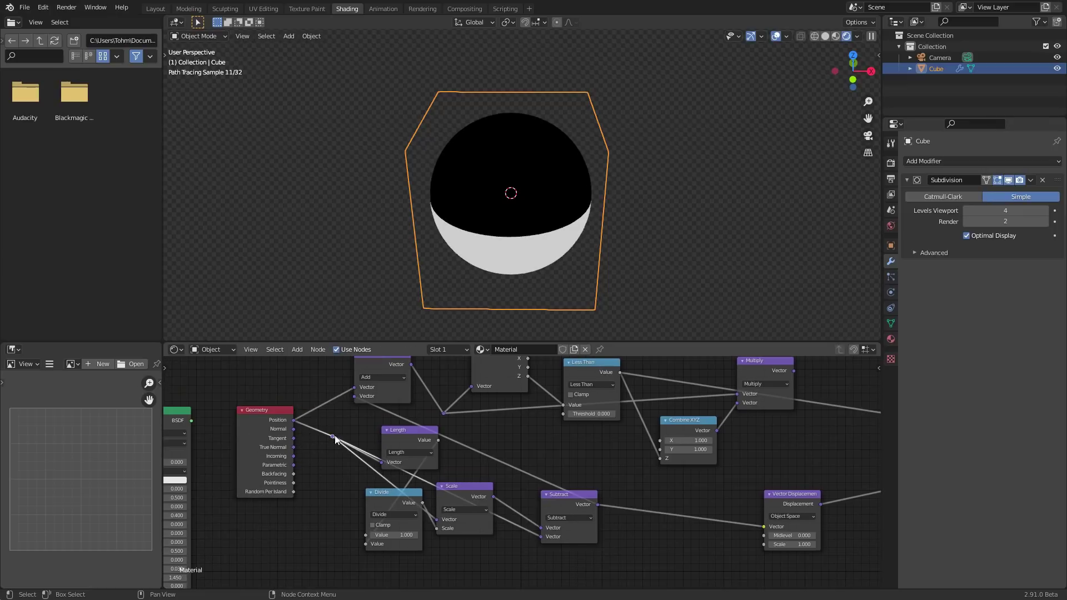
left_click_drag(336, 438, 357, 454)
scroll(231, 408, "up", 1)
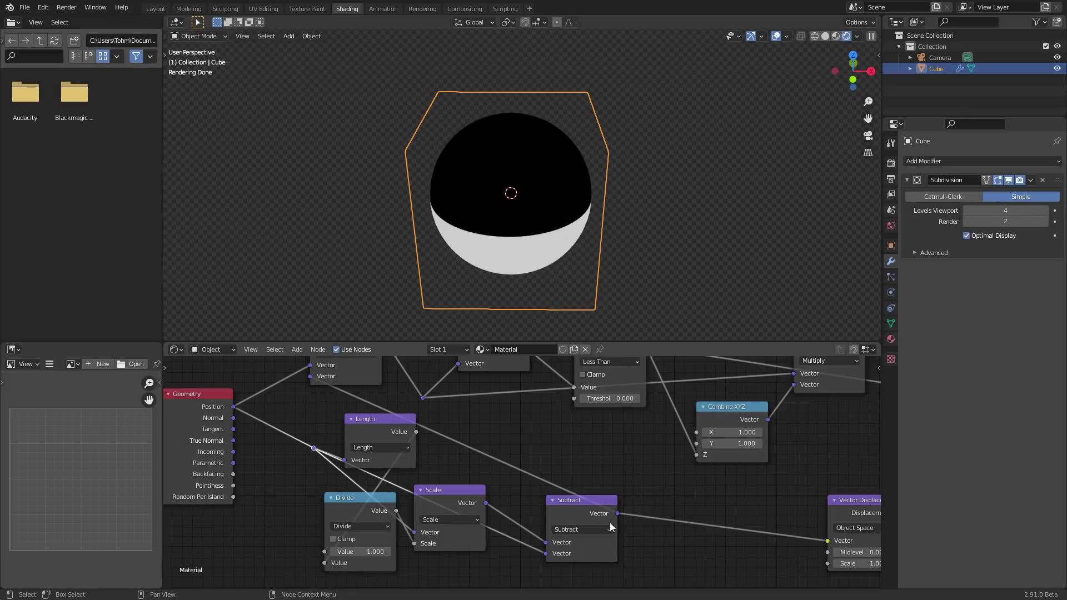
middle_click_drag(584, 492, 616, 538)
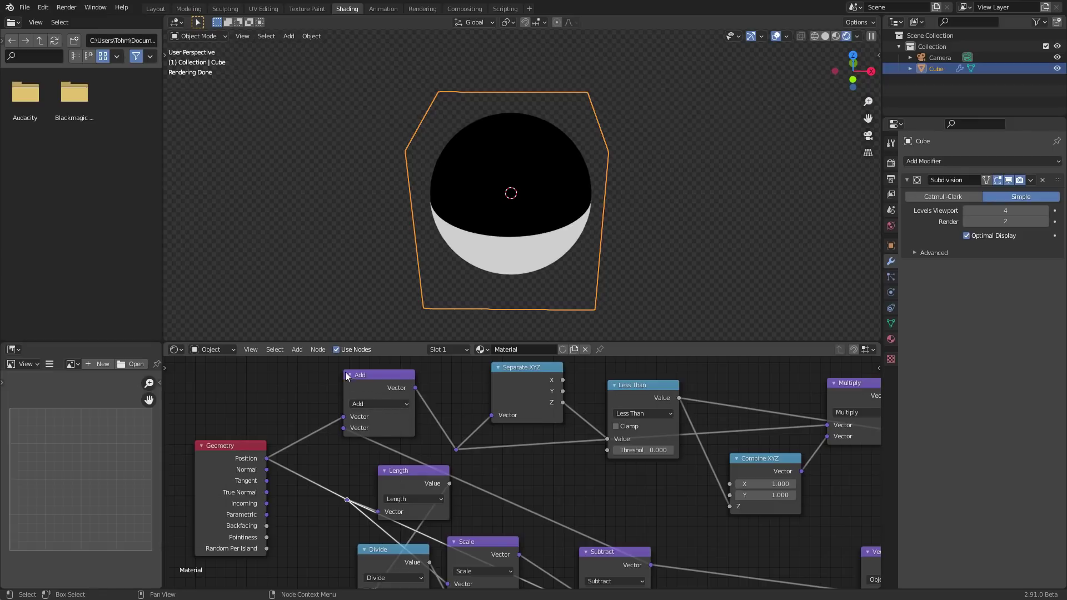
middle_click_drag(590, 503, 468, 501)
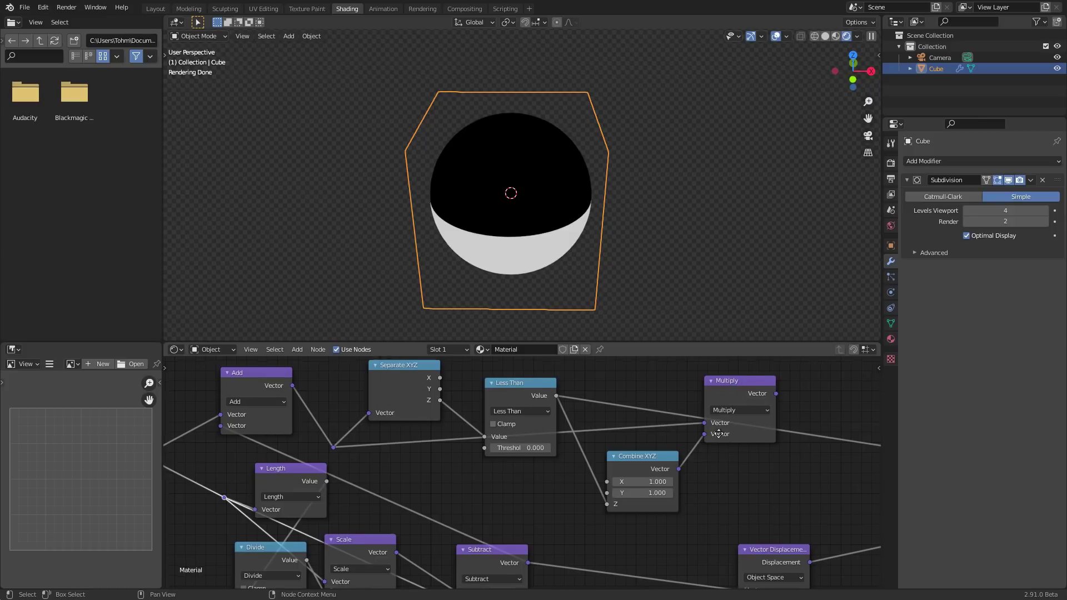
Move the Vector Displacement node closer to the Material Output node.
middle_click_drag(721, 421, 599, 418)
scroll(617, 494, "down", 2)
key("g")
left_click(719, 503)
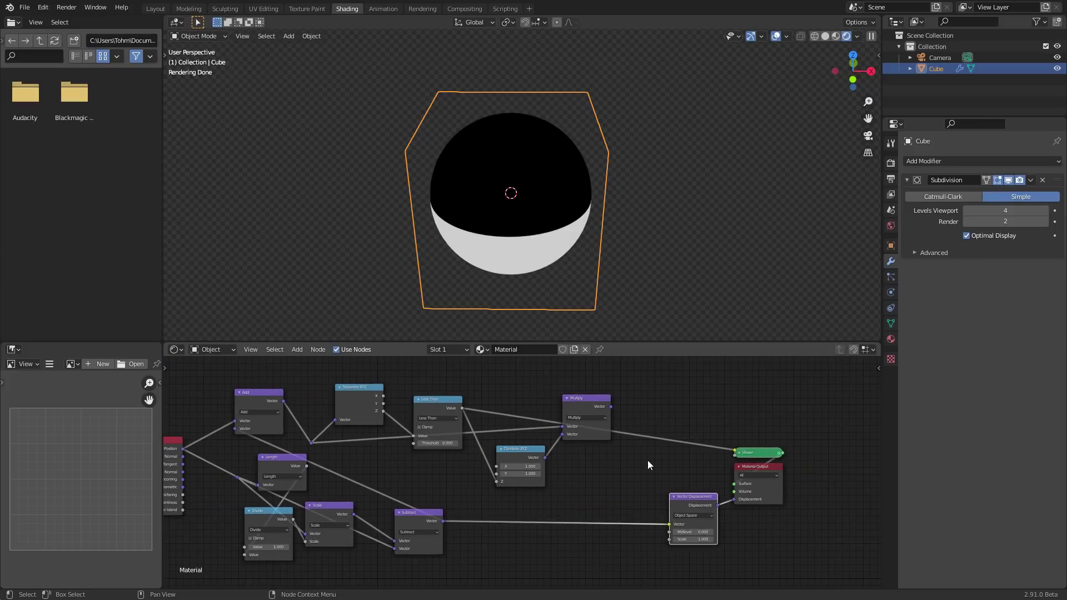
Connect Multiply's output to Vector Displacement's Vector input and reposition Combine XYZ beside the Multiply node.
scroll(645, 462, "up", 2)
left_click_drag(626, 381, 722, 543)
left_click_drag(532, 459, 530, 432)
scroll(512, 199, "down", 3)
mouse_move(511, 199)
middle_mouse_down()
mouse_move(610, 207)
mouse_move(509, 204)
middle_mouse_up()
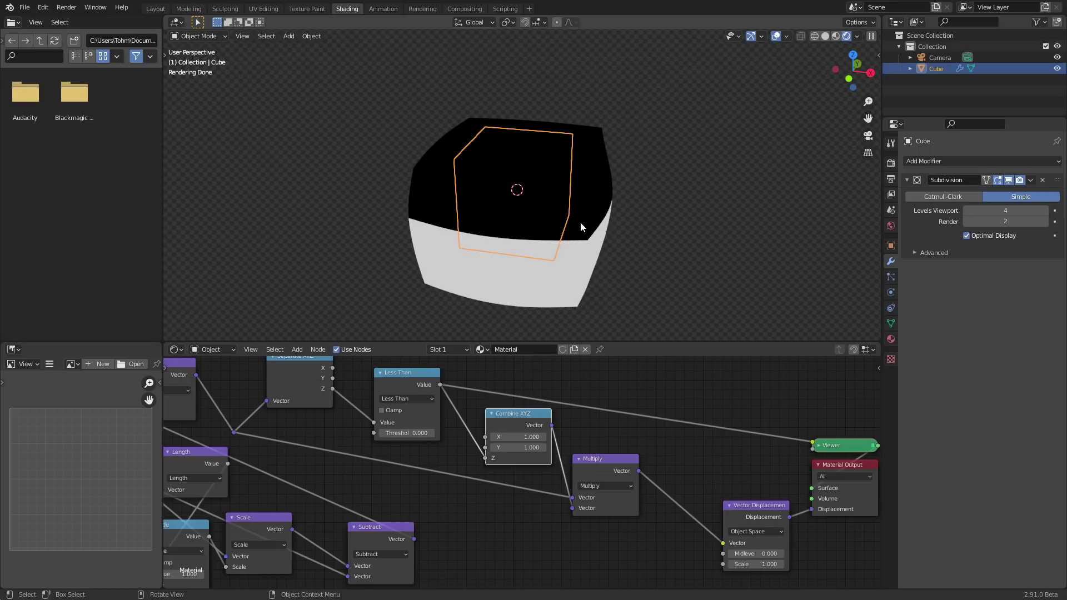
key("ctrl+z")
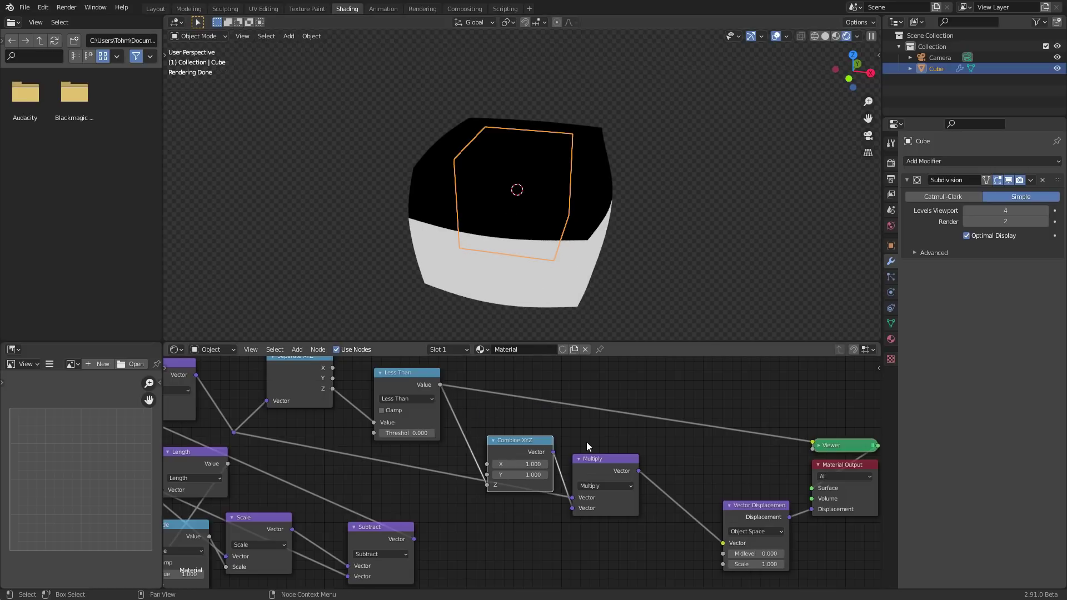
left_click_drag(535, 454, 532, 441)
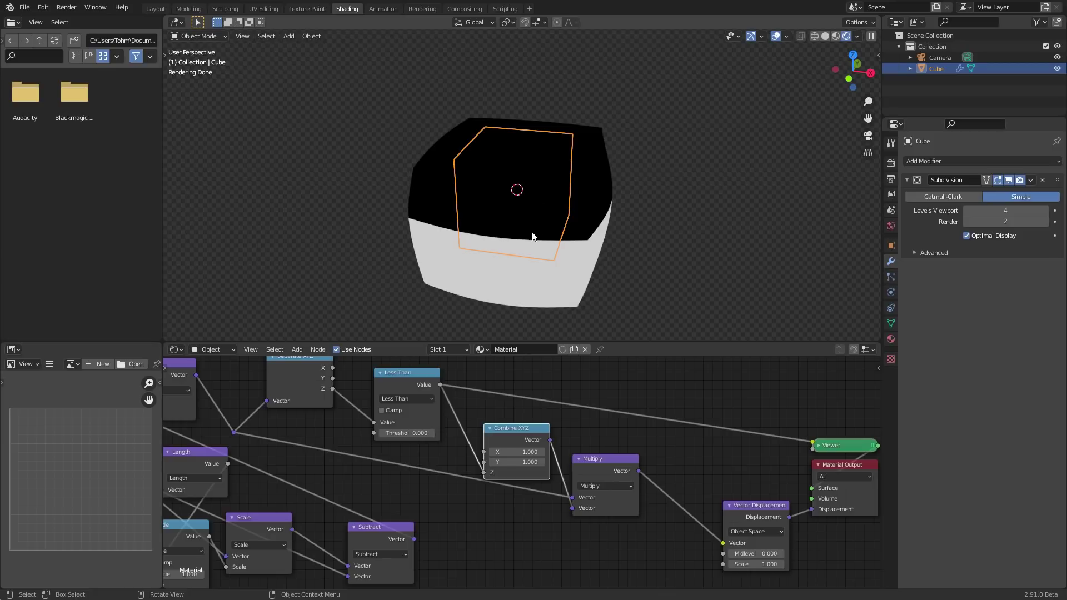
Insert a duplicate of Multiply before Vector Displacement, set it to Subtract, and feed the Position reroute into its second Vector input.
left_click(592, 460)
key("shift+d")
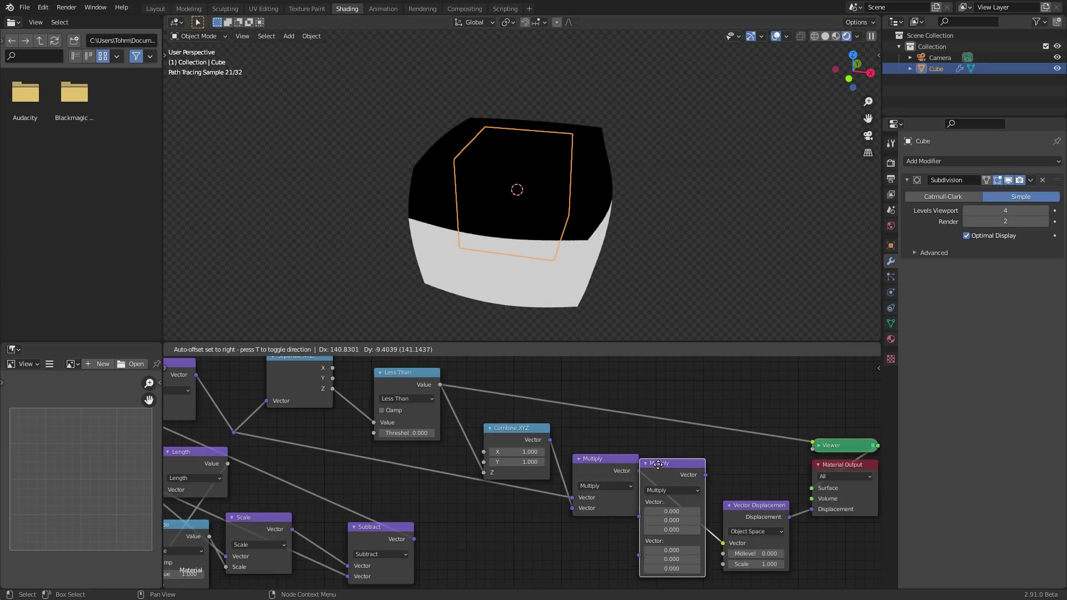
left_click(695, 465)
left_click(710, 490)
left_click(711, 479)
scroll(622, 486, "down", 1)
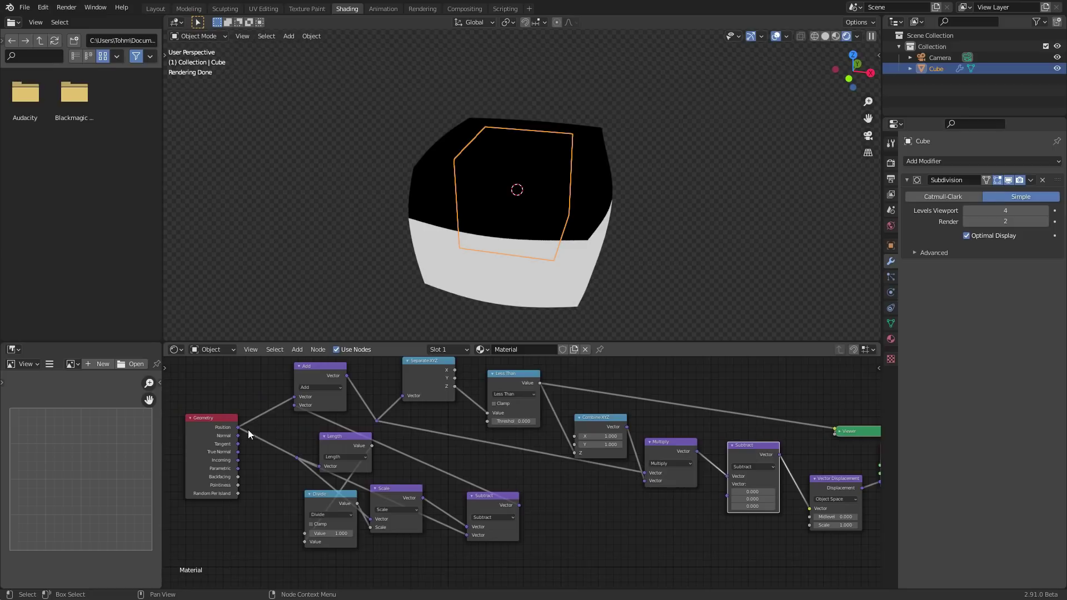
left_click_drag(298, 456, 728, 496)
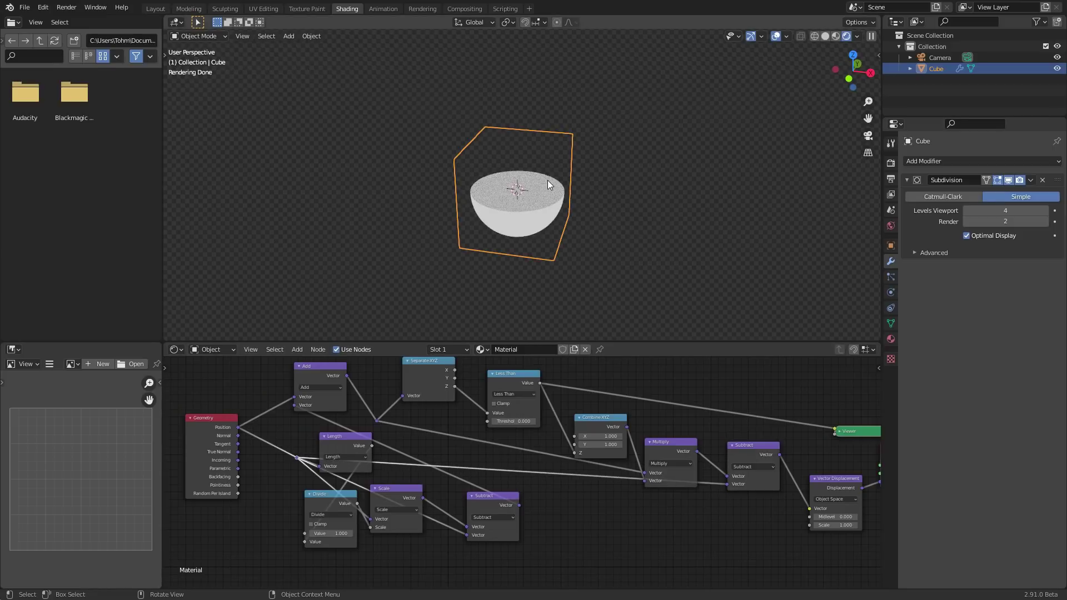
Connect the Principled BSDF with the wireframe color to Material Output's Surface in place of the Viewer preview.
scroll(372, 417, "down", 4)
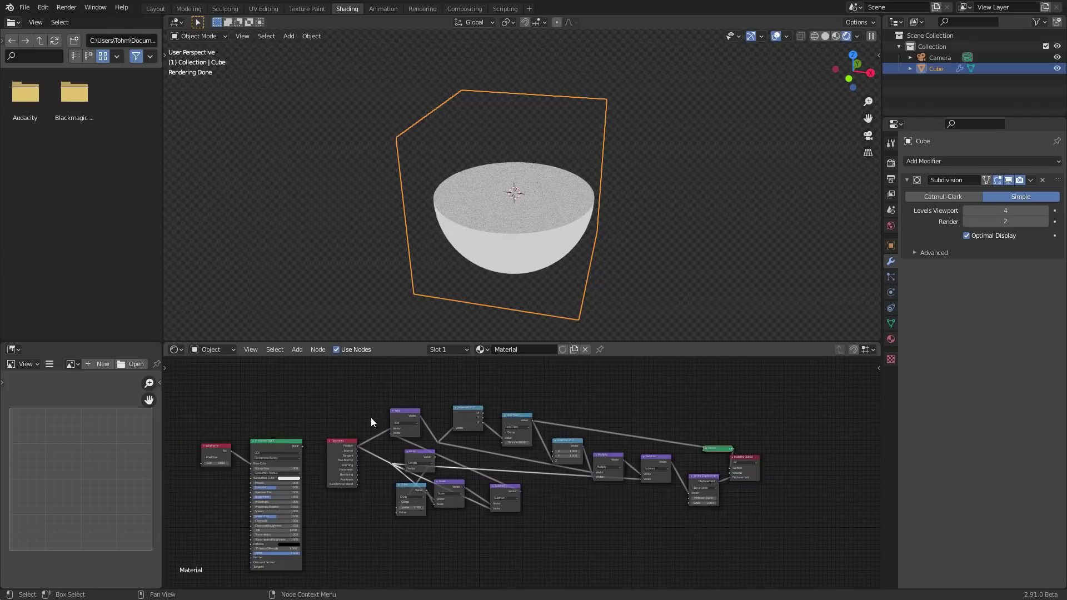
scroll(660, 455, "up", 5)
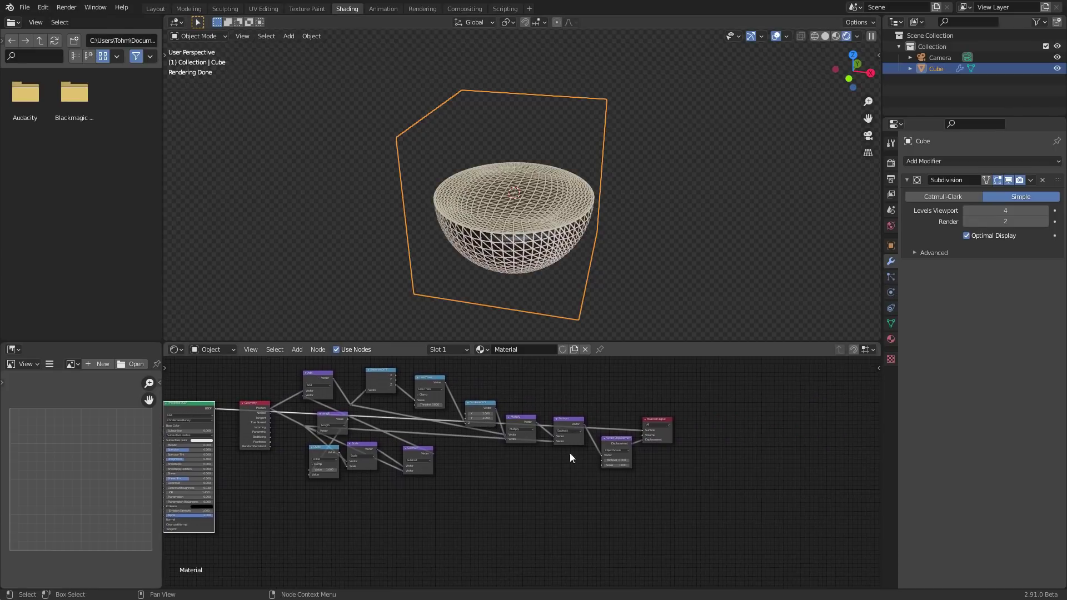
Test a Scale of 0 on the Vector Displacement node and restore it to 1.
scroll(658, 470, "up", 2)
left_click(657, 467)
type("0")
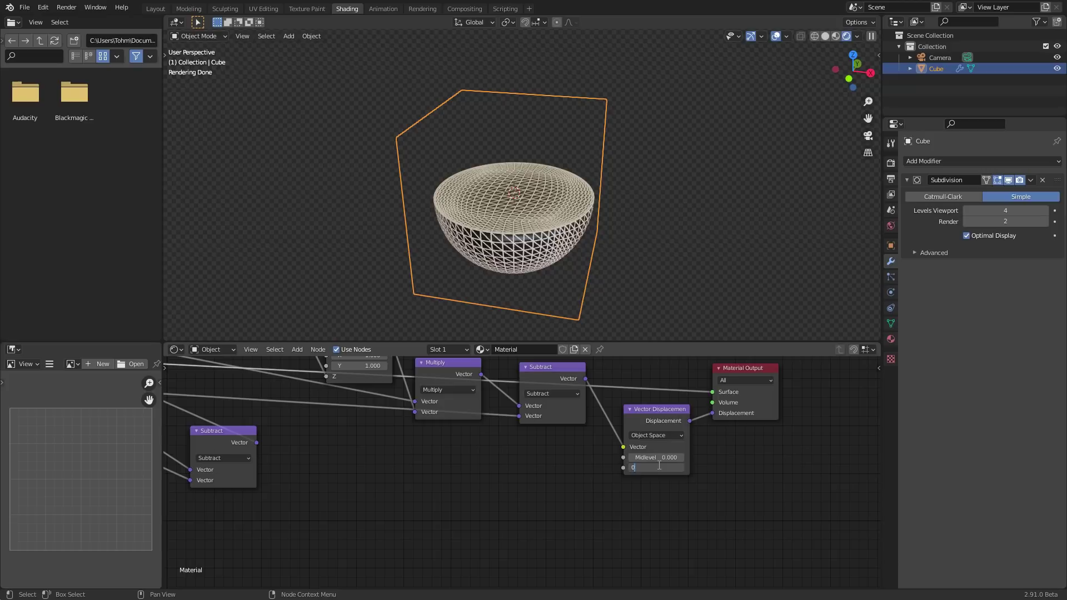
key("Return")
left_click_drag(658, 465, 724, 475)
scroll(465, 422, "down", 3)
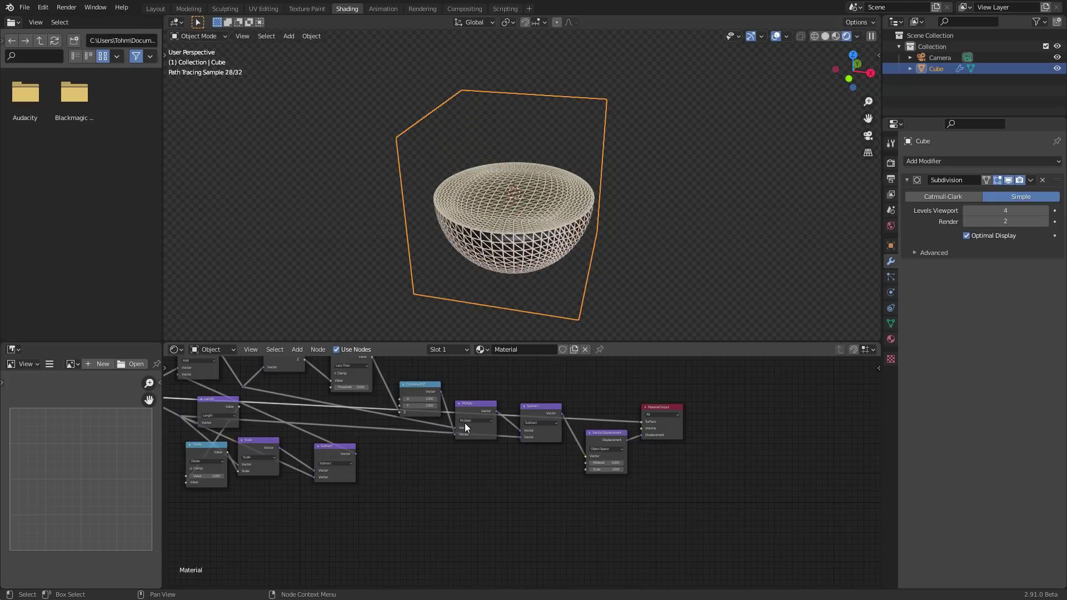
Duplicate the Vector Displacement node and undo the copy.
middle_click_drag(465, 422, 551, 469)
middle_click_drag(635, 476, 429, 391)
scroll(624, 412, "up", 2)
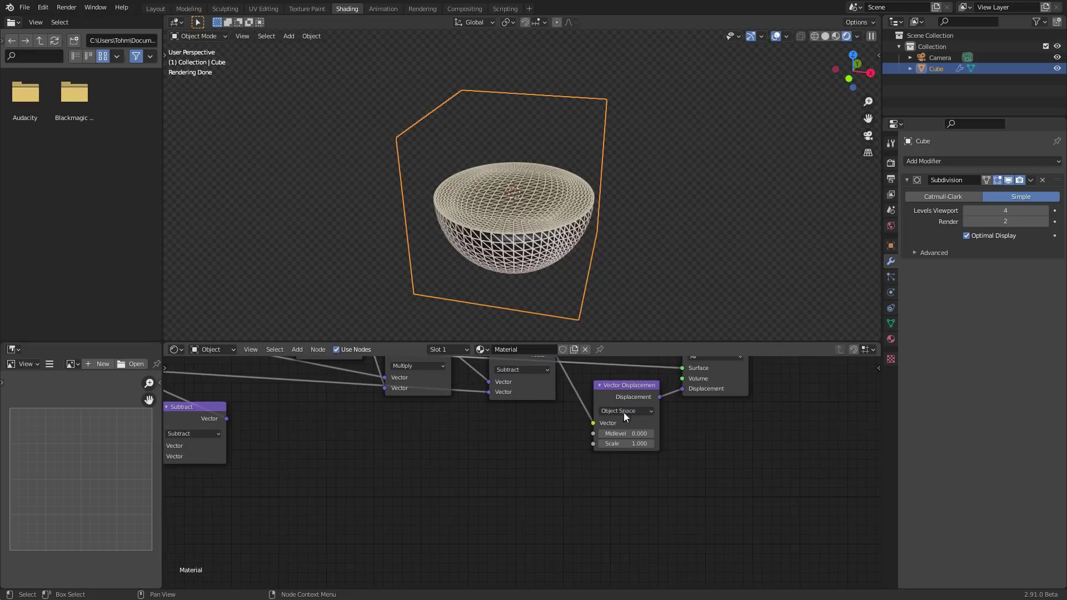
middle_click_drag(624, 412, 549, 440)
left_click(545, 423)
key("shift+d")
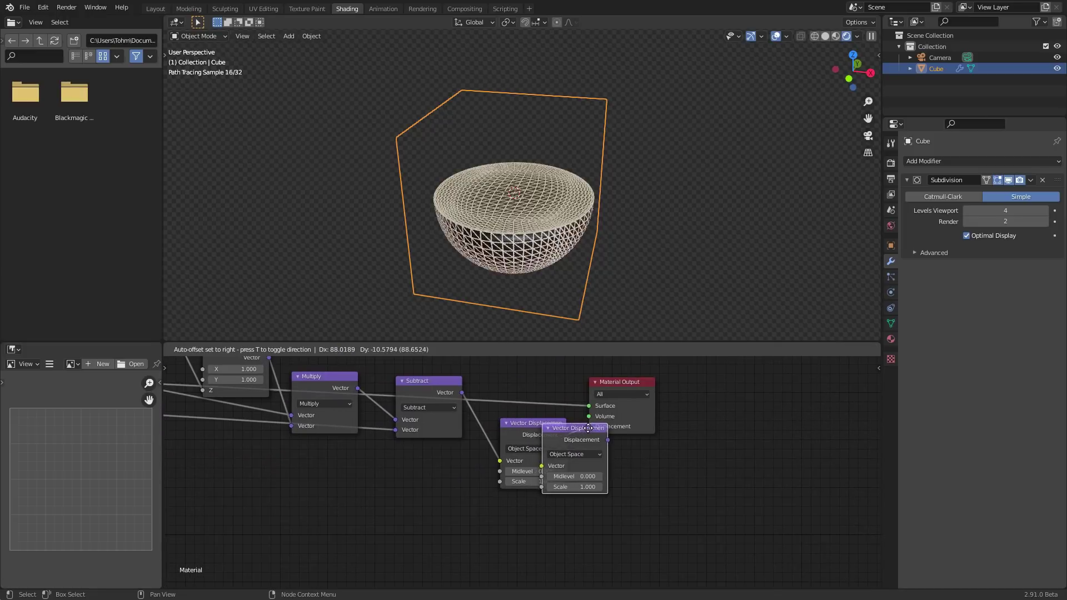
left_click(747, 430)
key("ctrl+z")
Move the Subtract node that feeds Vector Displacement lower and farther from Multiply.
key("Home")
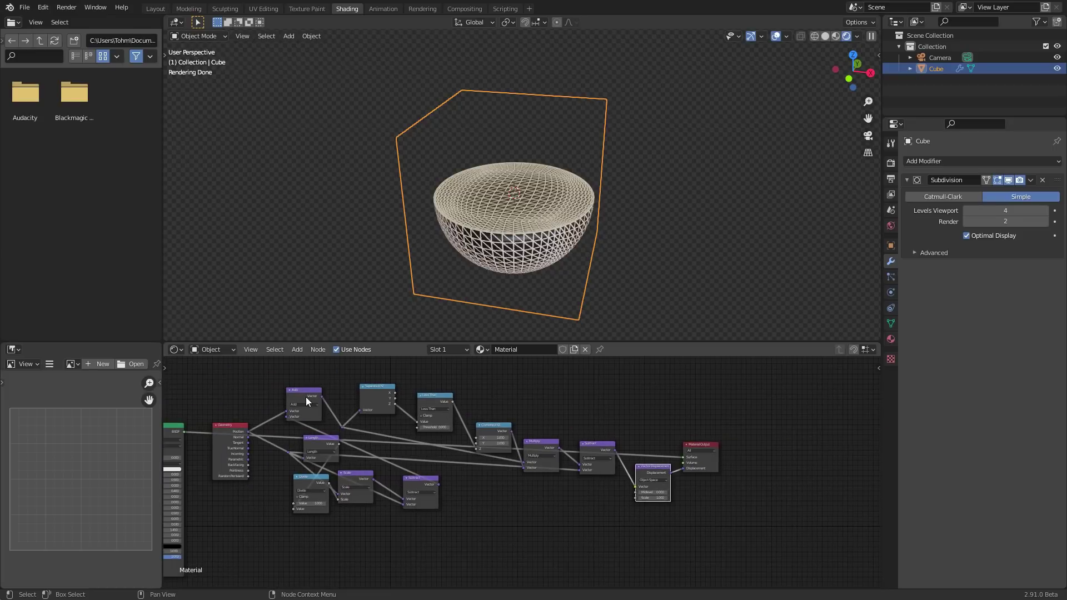
scroll(608, 452, "up", 2)
left_click(637, 470)
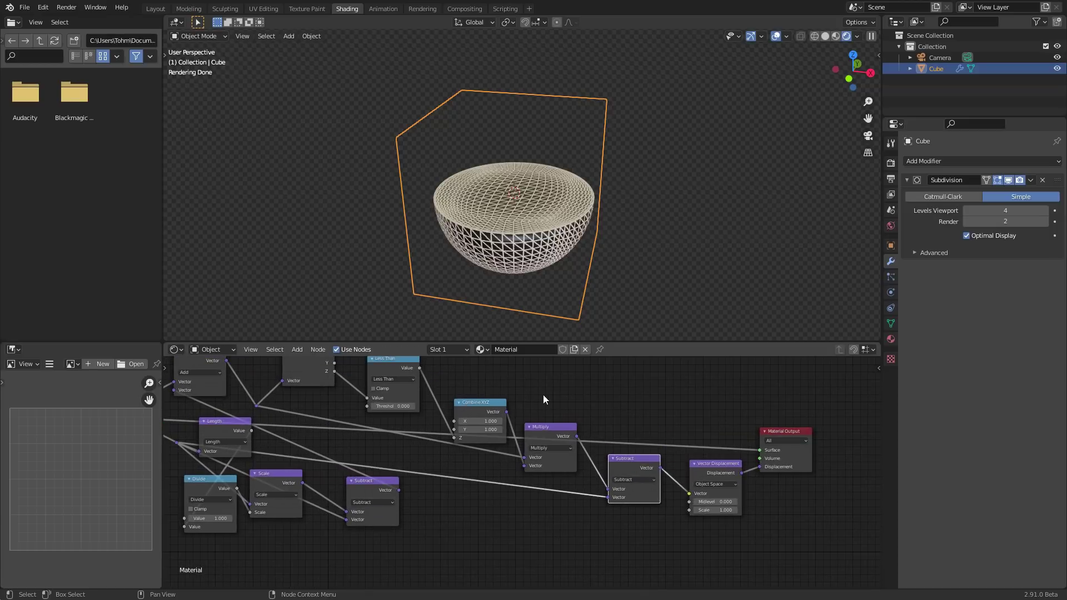
middle_click_drag(538, 260, 599, 206)
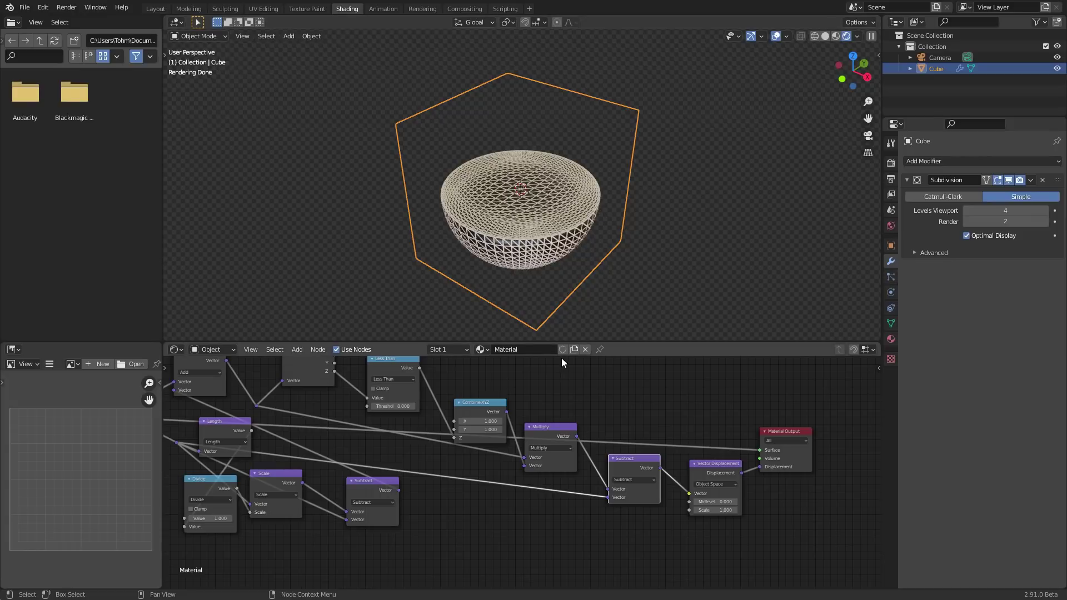
scroll(524, 409, "up", 3)
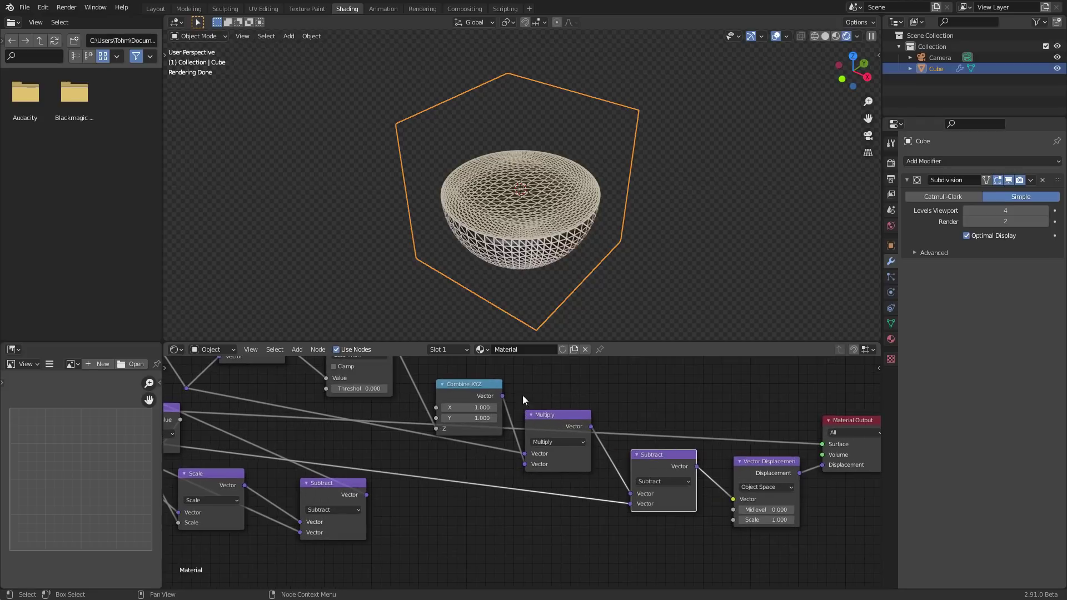
middle_click_drag(574, 191, 551, 238)
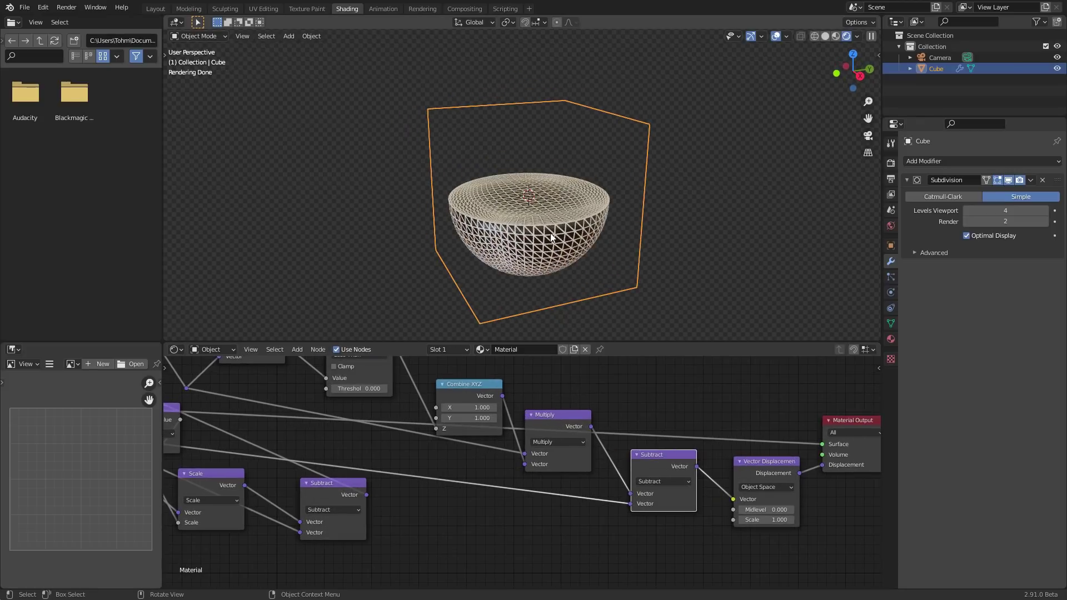
middle_click_drag(598, 418, 499, 408)
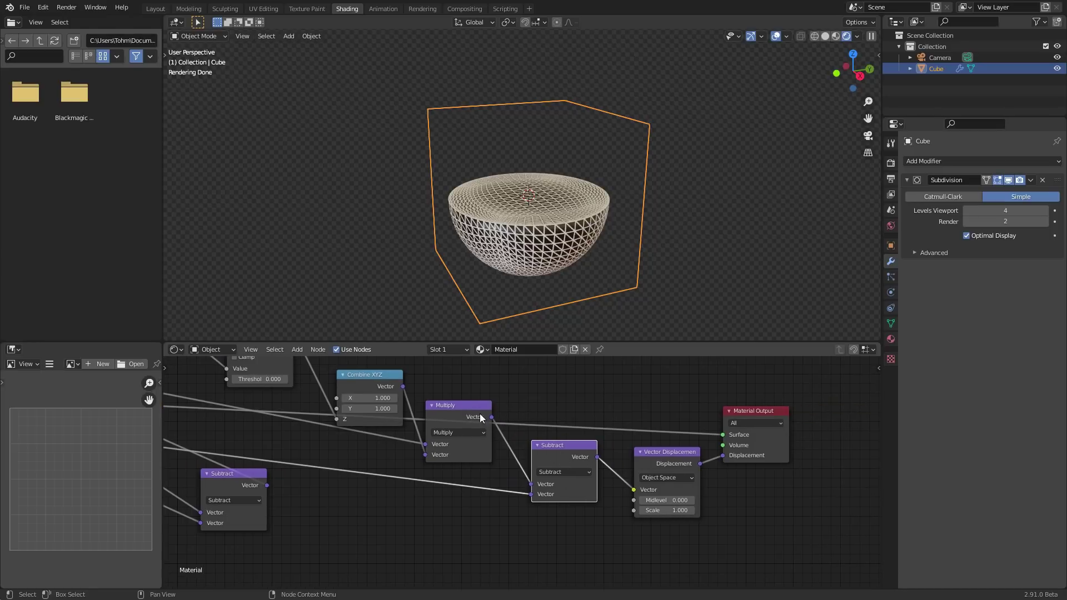
Insert a duplicate of the Multiply node between Multiply and Subtract, with all three vector values set to 1.
left_click(473, 413)
key("shift+d")
left_click(536, 442)
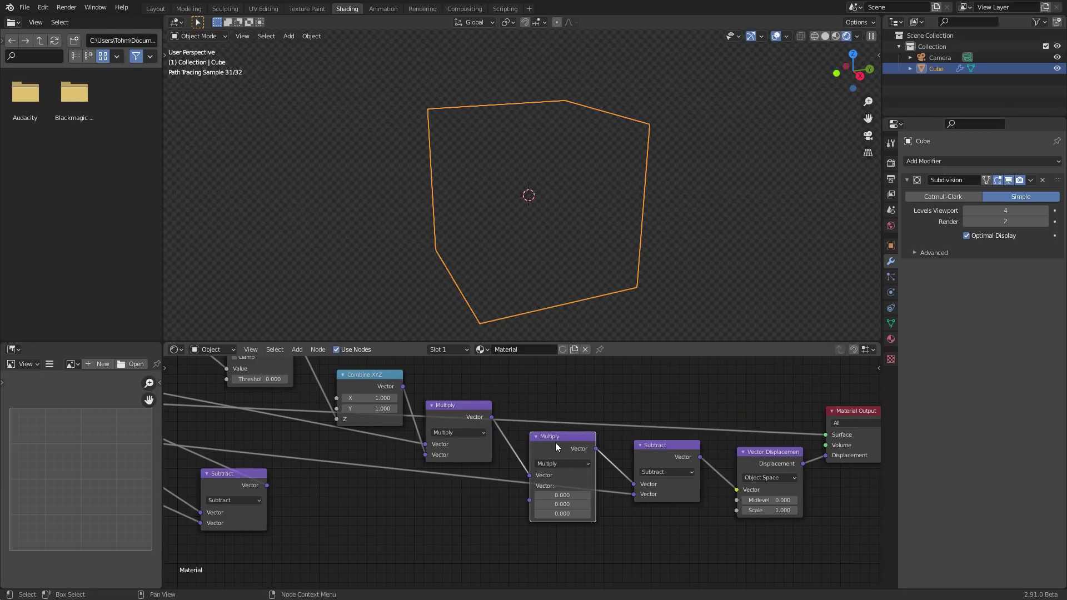
left_click_drag(556, 443, 578, 401)
left_click_drag(585, 453, 585, 472)
type("1")
key("Return")
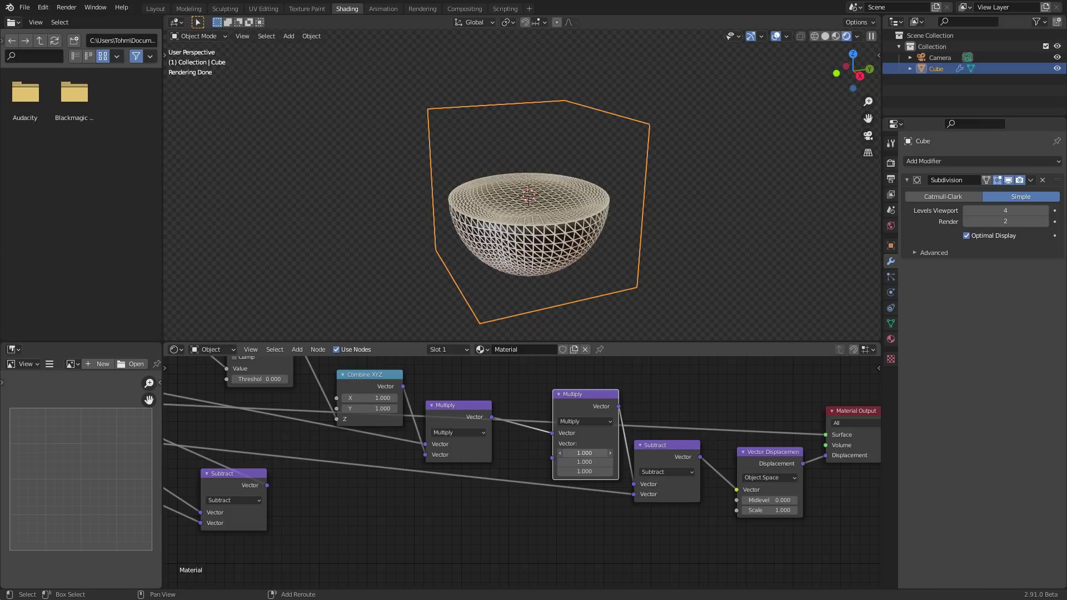
Stretch the half sphere along X by setting the new Multiply node's X value to 1.3.
left_click(585, 453)
type("1.3")
key("Return")
middle_click_drag(532, 174, 595, 186)
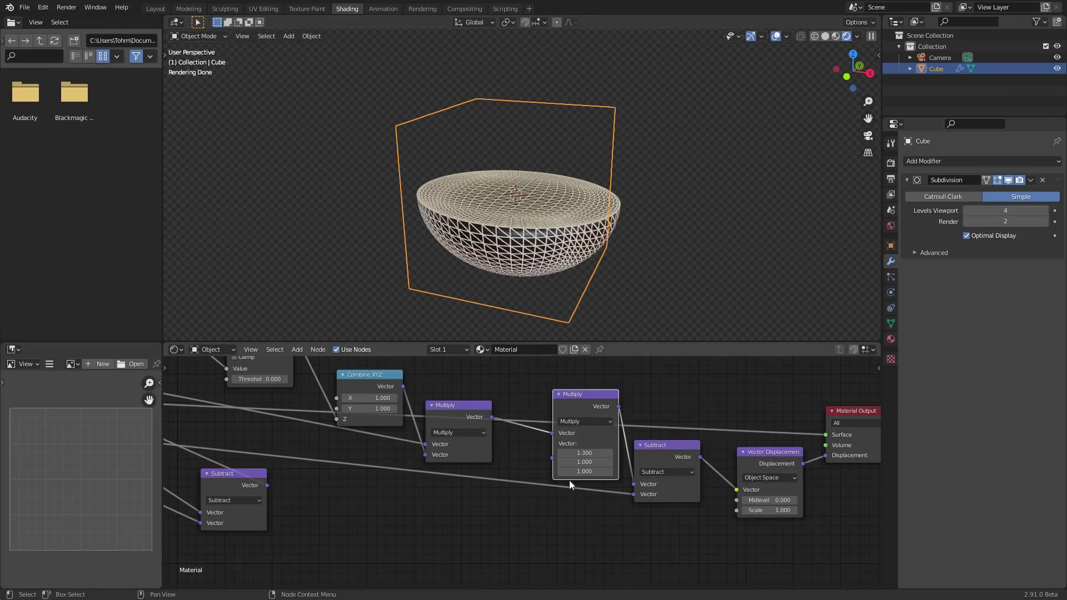
Add a Value node to the shader graph below the existing nodes.
middle_click_drag(550, 445, 557, 447)
key("shift+a")
left_click(518, 386)
type("va")
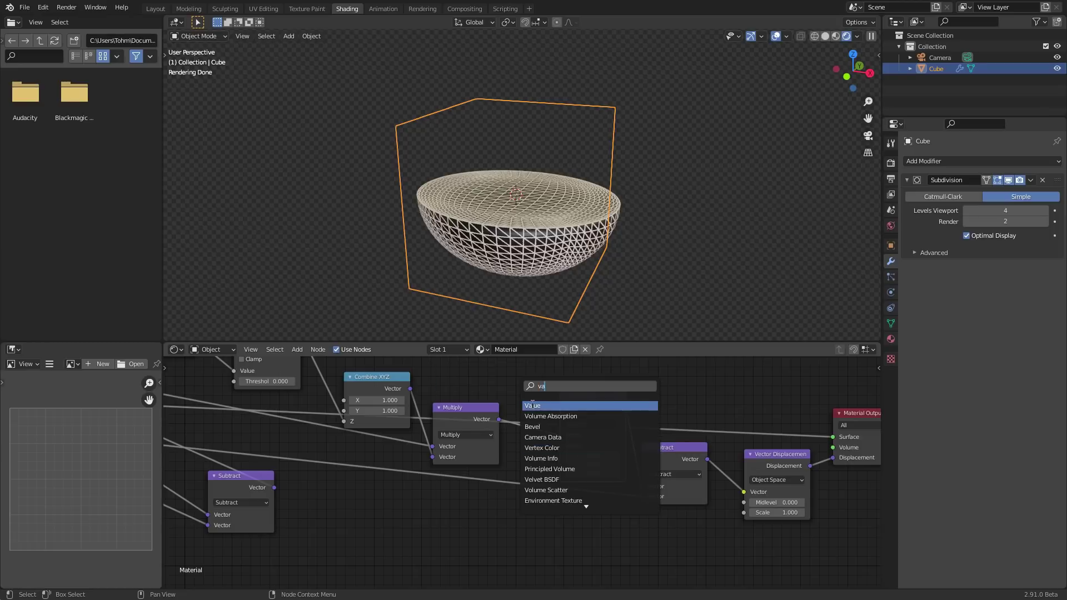
key("Return")
Duplicate the Combine XYZ node, feed the copy into the second Multiply's lower Vector input, and set its Z to 1.
left_click(378, 378)
key("shift+d")
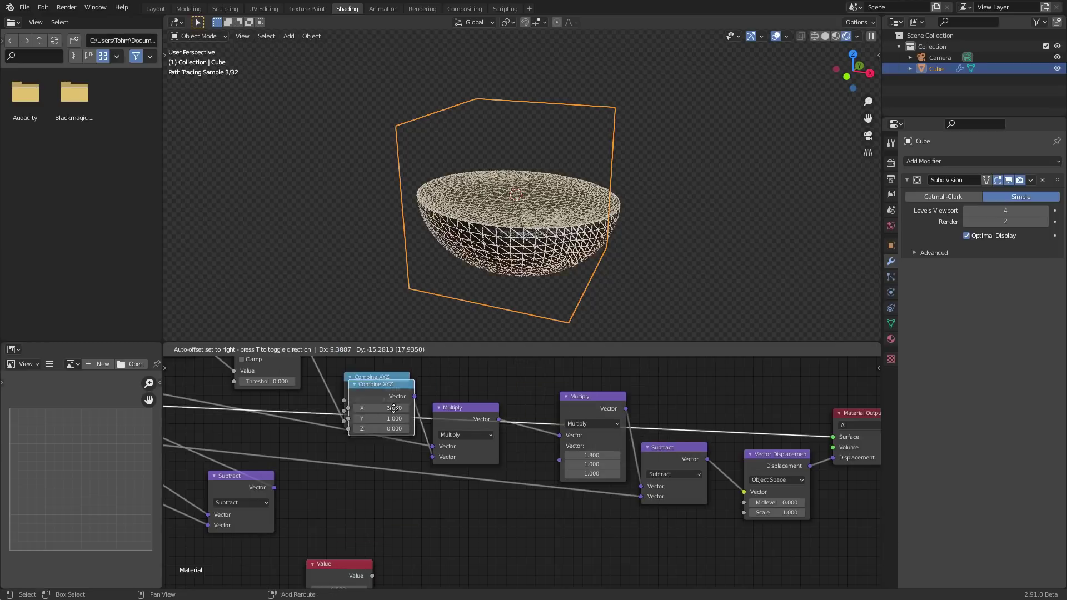
left_click(492, 512)
left_click_drag(526, 522, 570, 445)
middle_click_drag(508, 496, 535, 456)
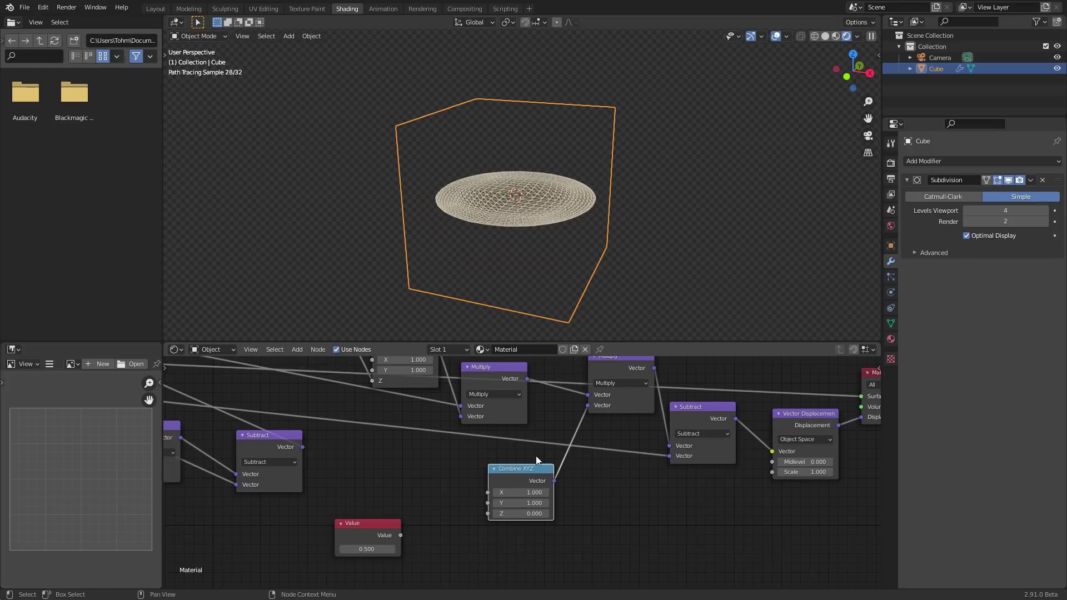
left_click(522, 513)
type("1")
key("Return")
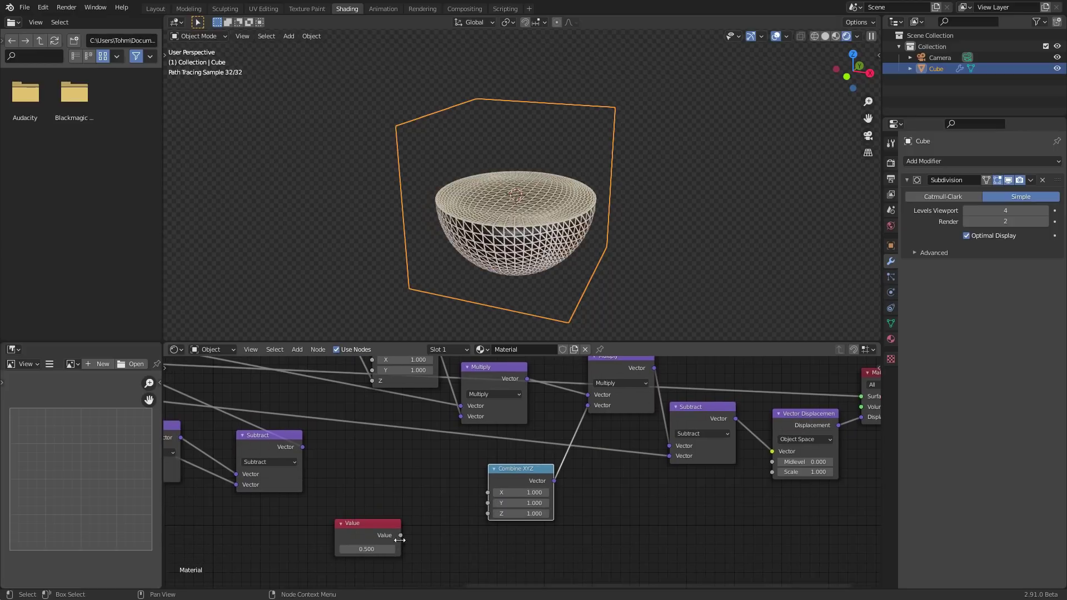
Connect the Value node to the new Combine XYZ's X input and set the value to 1.4.
left_click_drag(400, 535, 488, 493)
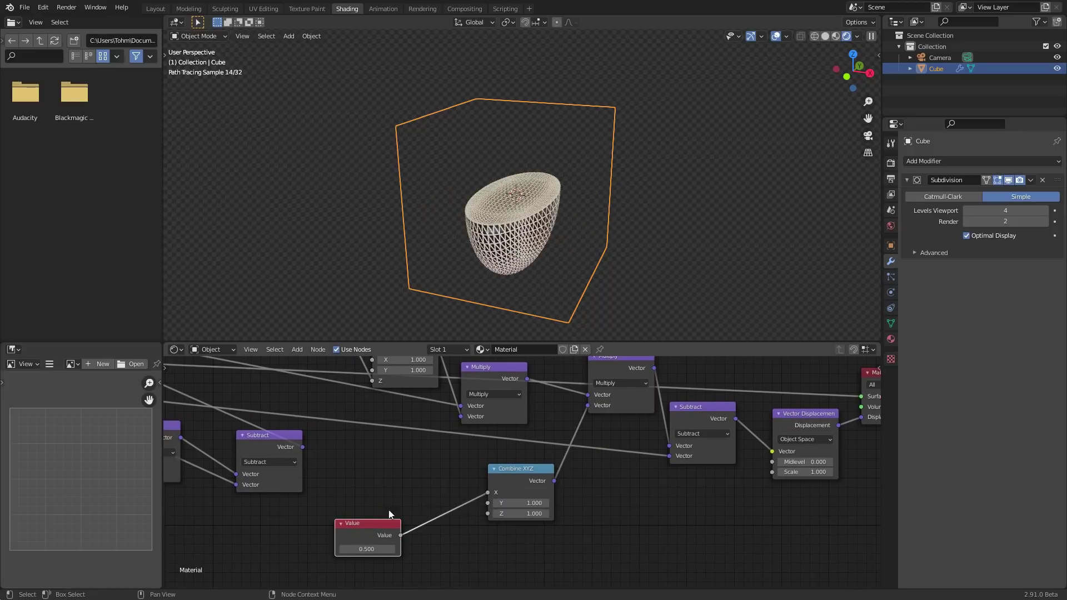
left_click_drag(349, 522, 370, 486)
left_click(379, 514)
type("1")
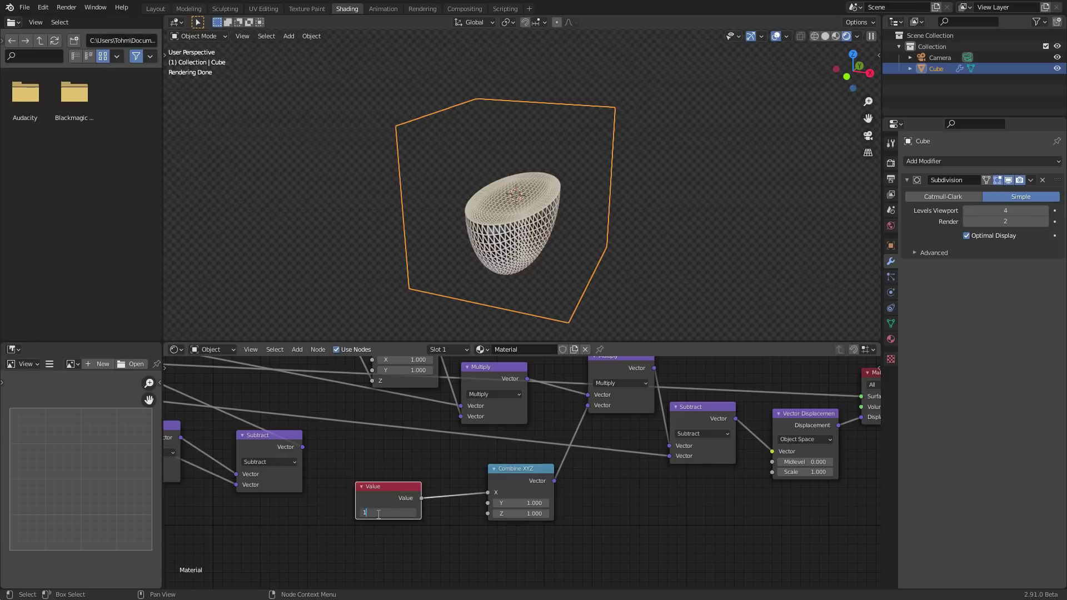
type(".4")
key("Return")
scroll(363, 494, "down", 2)
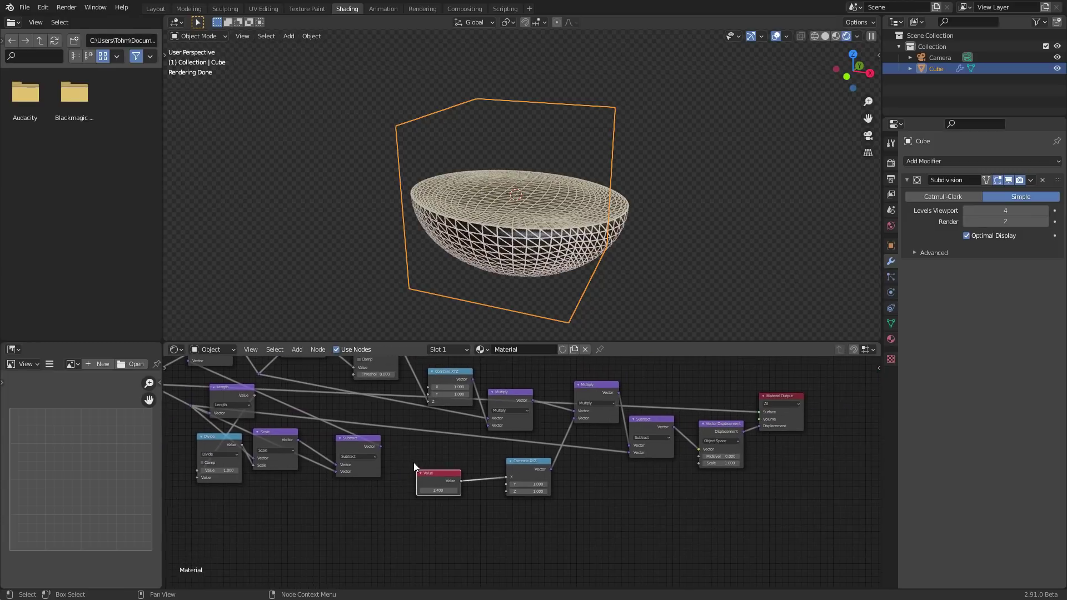
Set the Value node to 1.3 and move it lower and farther away from Combine XYZ.
left_click(439, 489)
type("1.3")
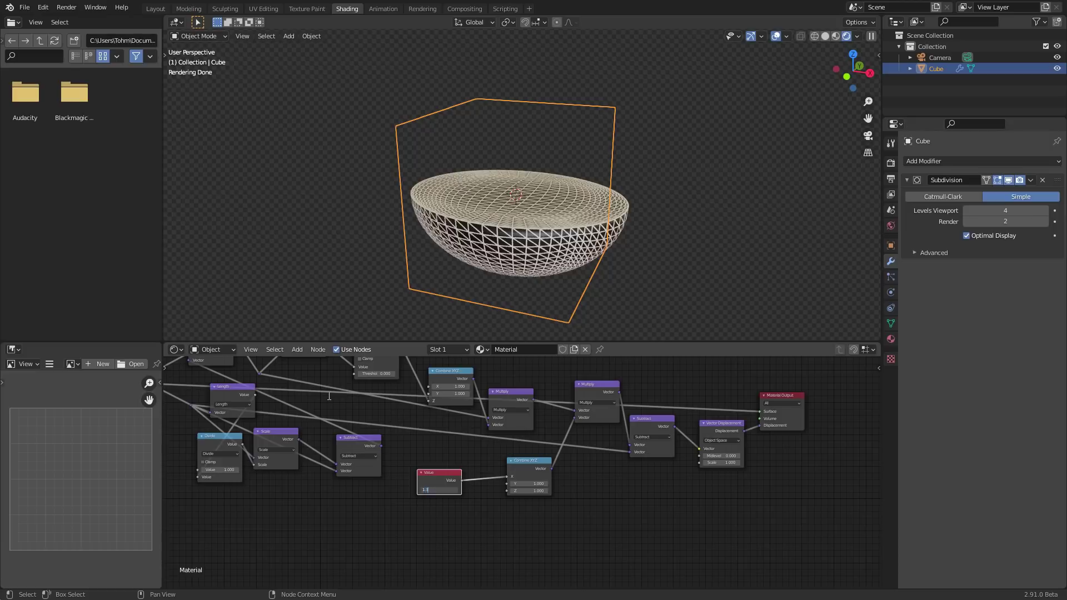
key("Return")
key("g")
left_click(363, 476)
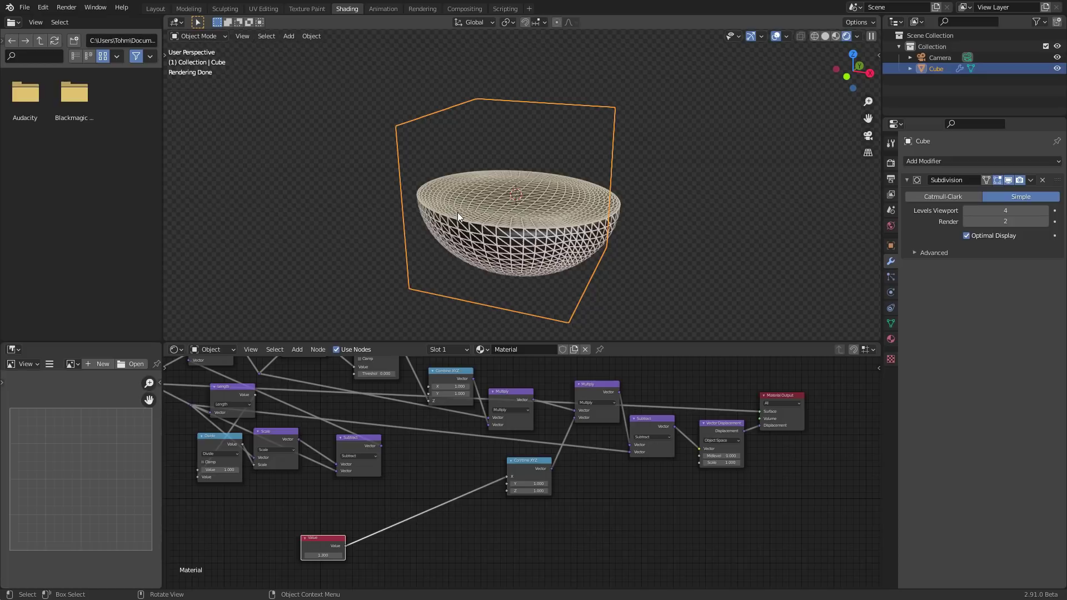
middle_click_drag(504, 201, 498, 211)
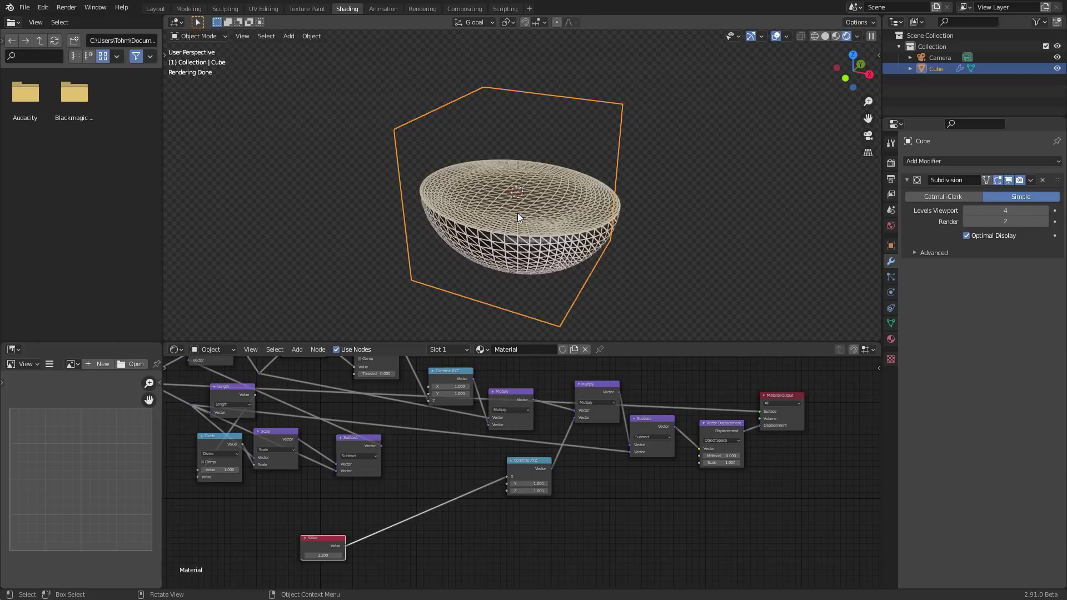
middle_click_drag(699, 198, 594, 210)
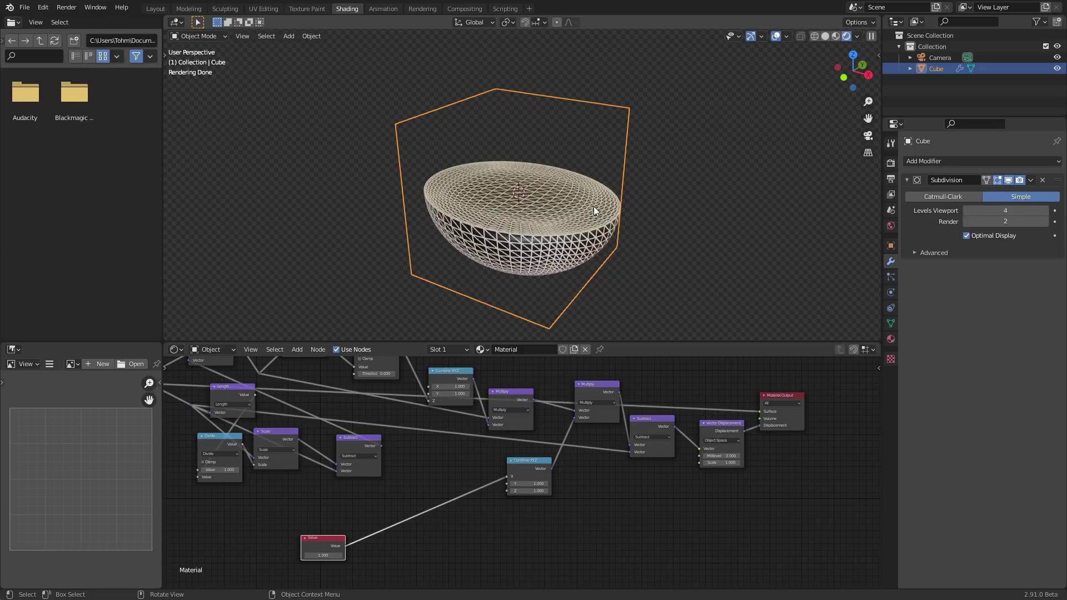
mouse_move(370, 475)
middle_mouse_down()
mouse_move(400, 447)
mouse_move(468, 470)
mouse_move(427, 468)
mouse_move(413, 502)
middle_mouse_up()
scroll(504, 216, "up", 3)
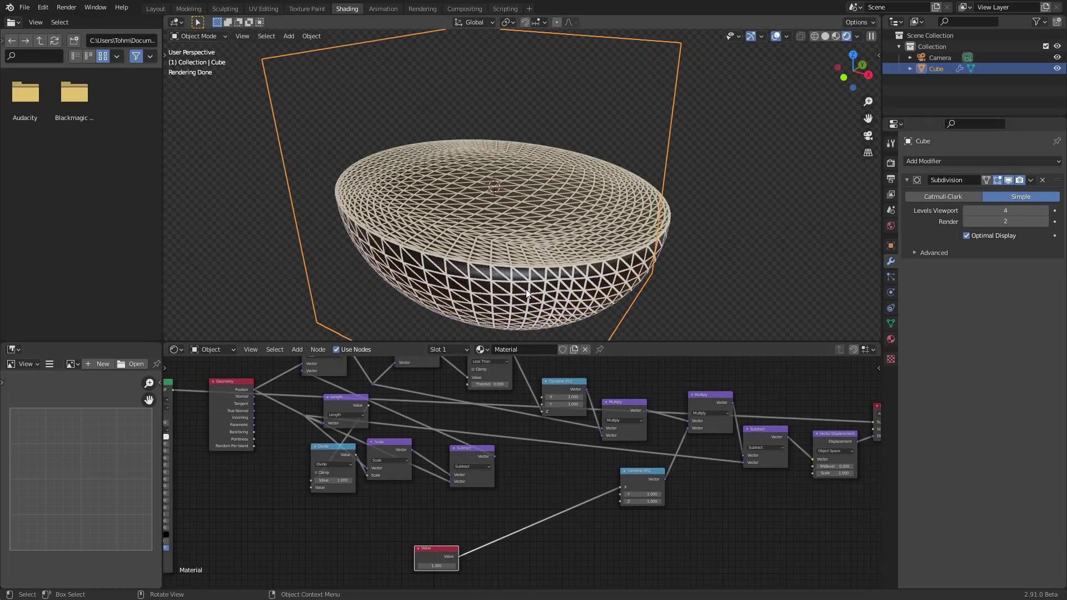
Preview the Vector Displacement node's output through a Viewer and undo the preview.
middle_click_drag(818, 430, 632, 425)
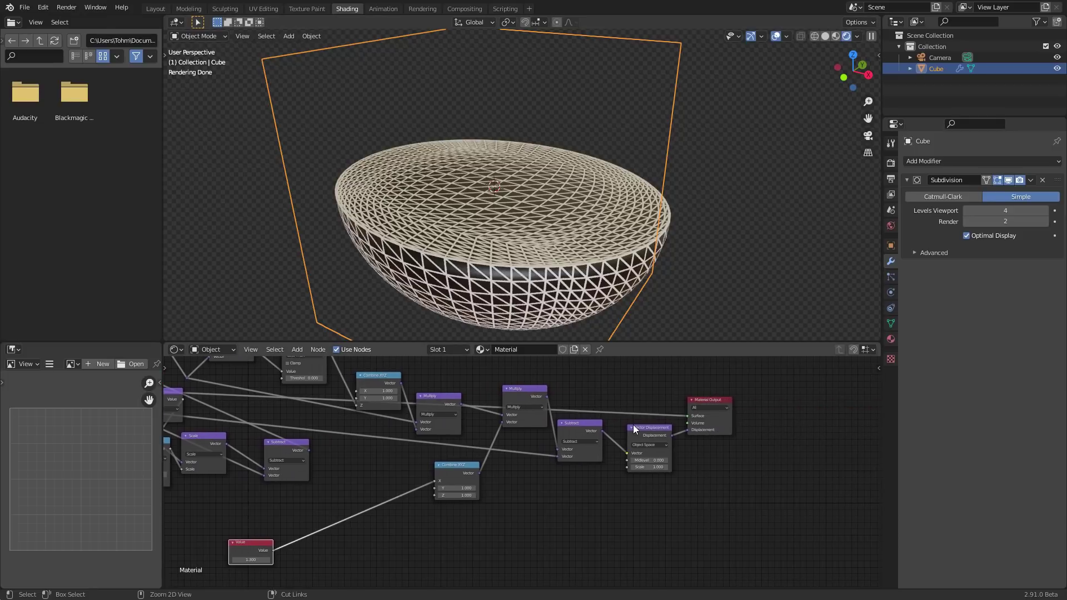
left_click(637, 429, "ctrl+shift")
middle_click_drag(545, 211, 573, 234)
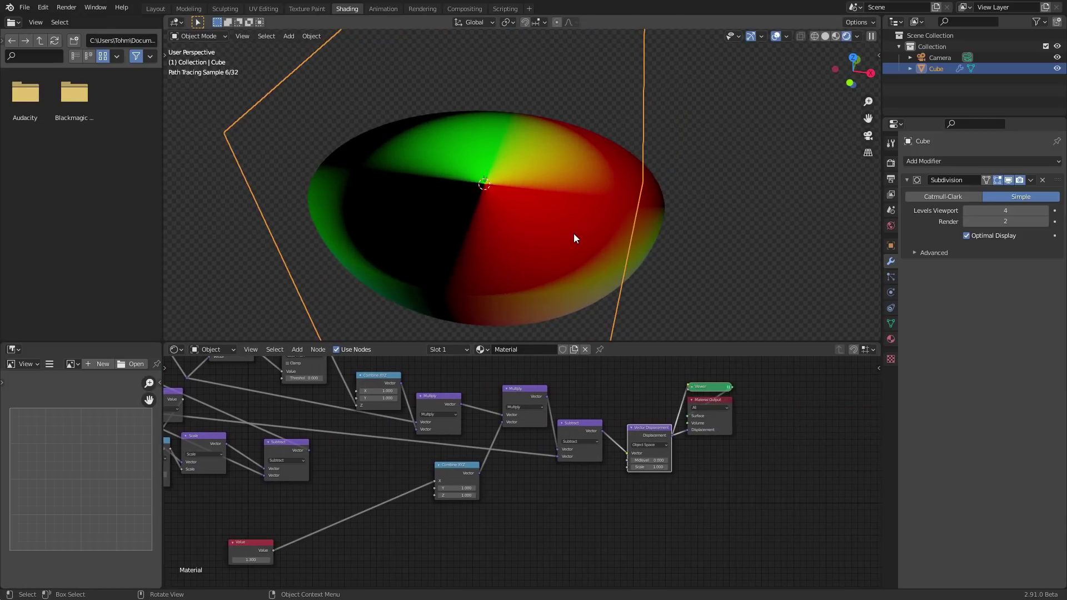
key("ctrl+z")
Save the file and delete the Wireframe node feeding the Principled BSDF's Base Color.
middle_click_drag(443, 470, 378, 410)
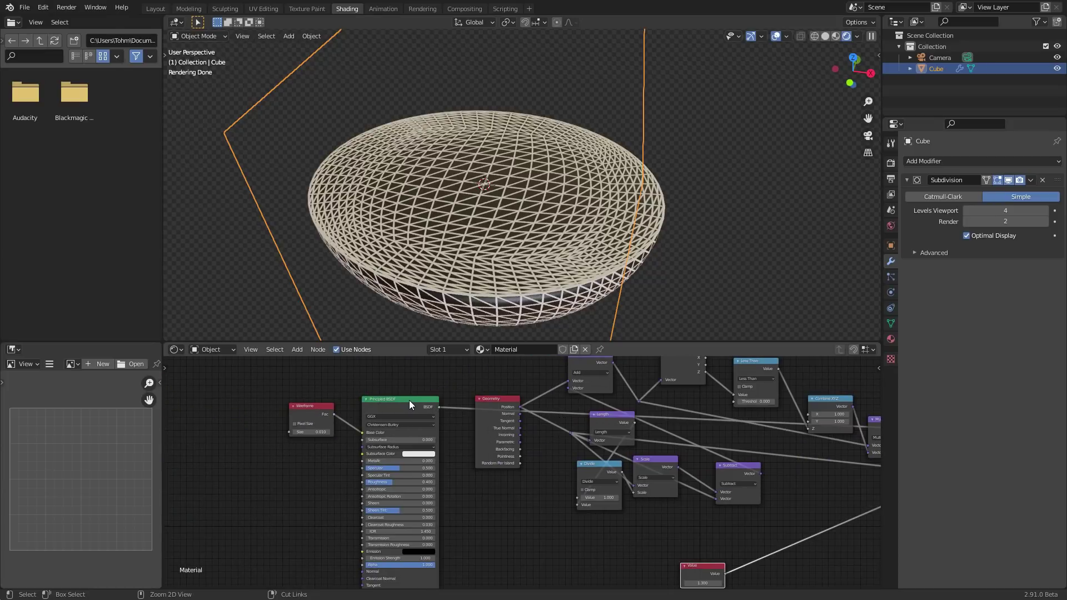
key("ctrl+s")
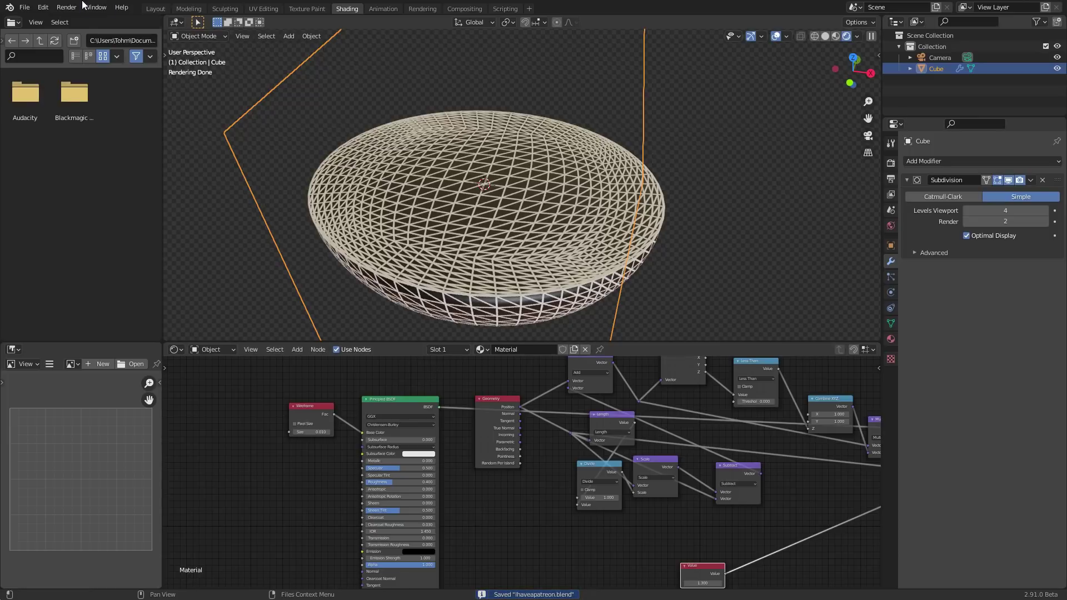
left_click(24, 8)
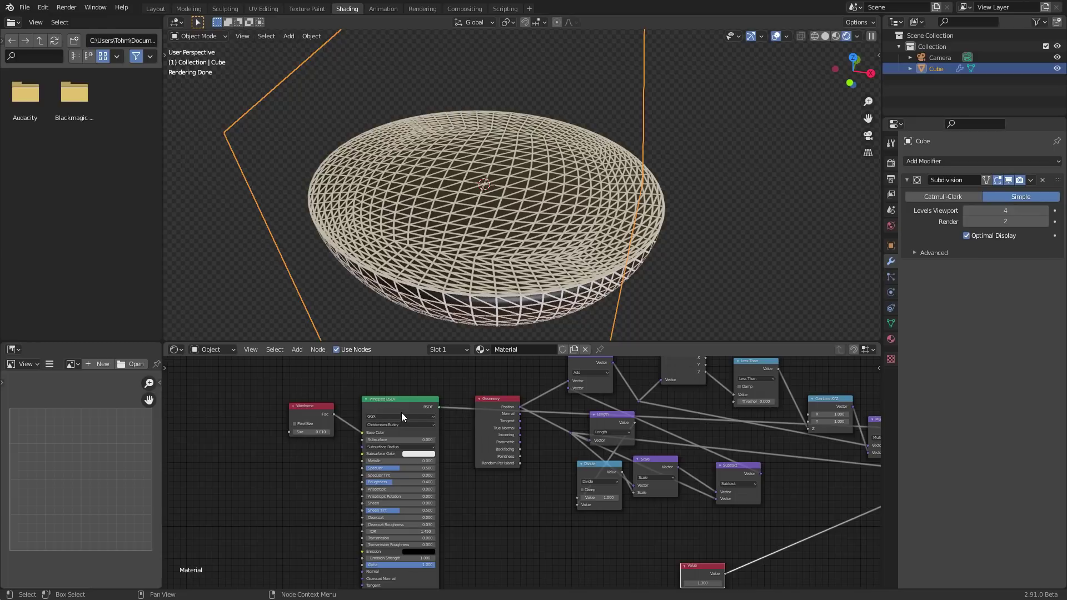
left_click(325, 411)
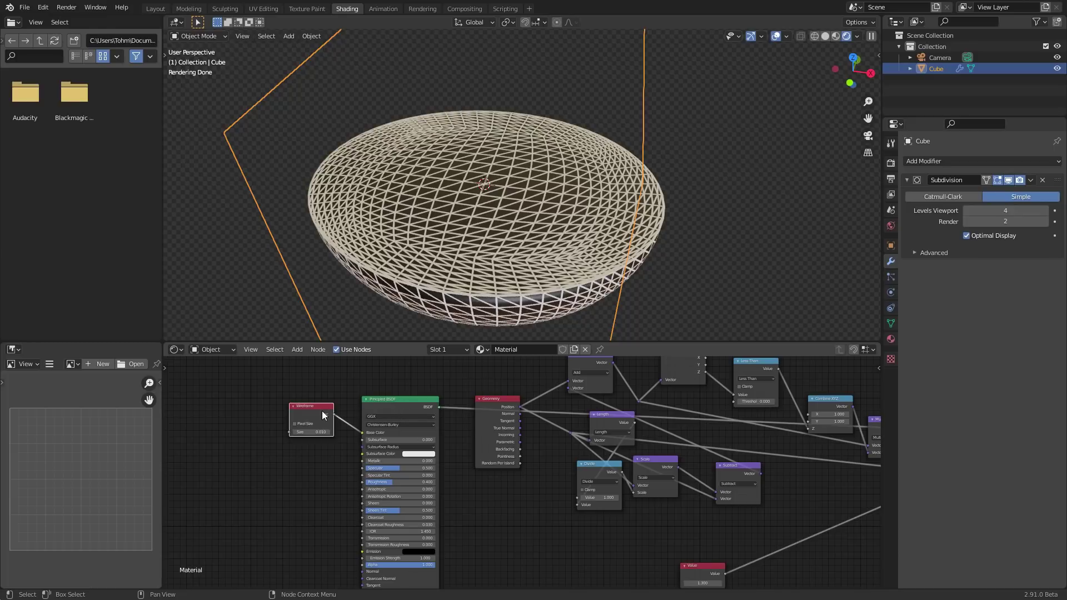
key("Delete")
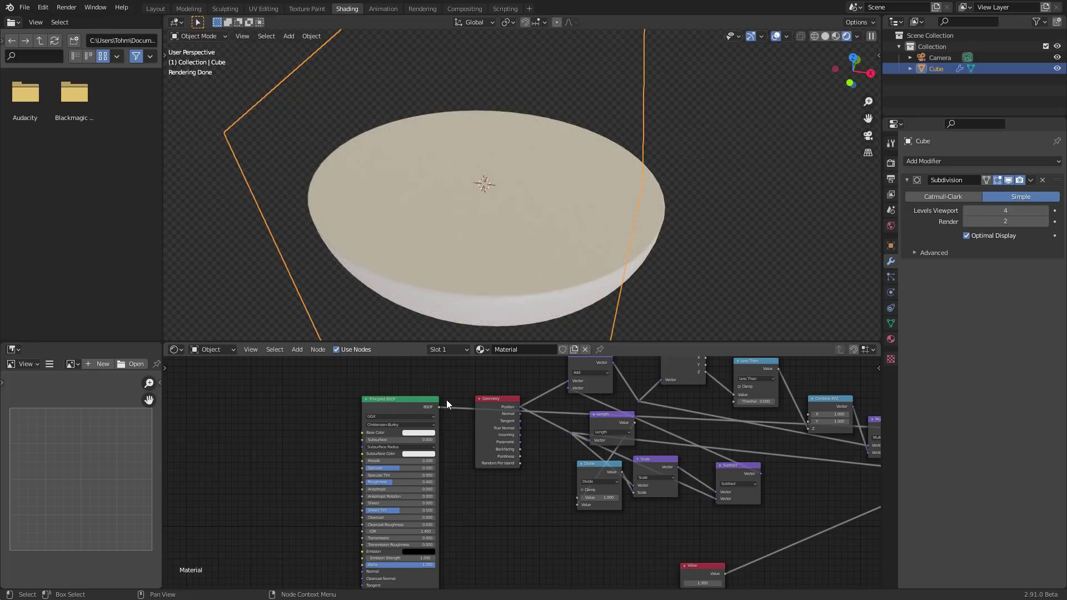
middle_click_drag(535, 212, 508, 168)
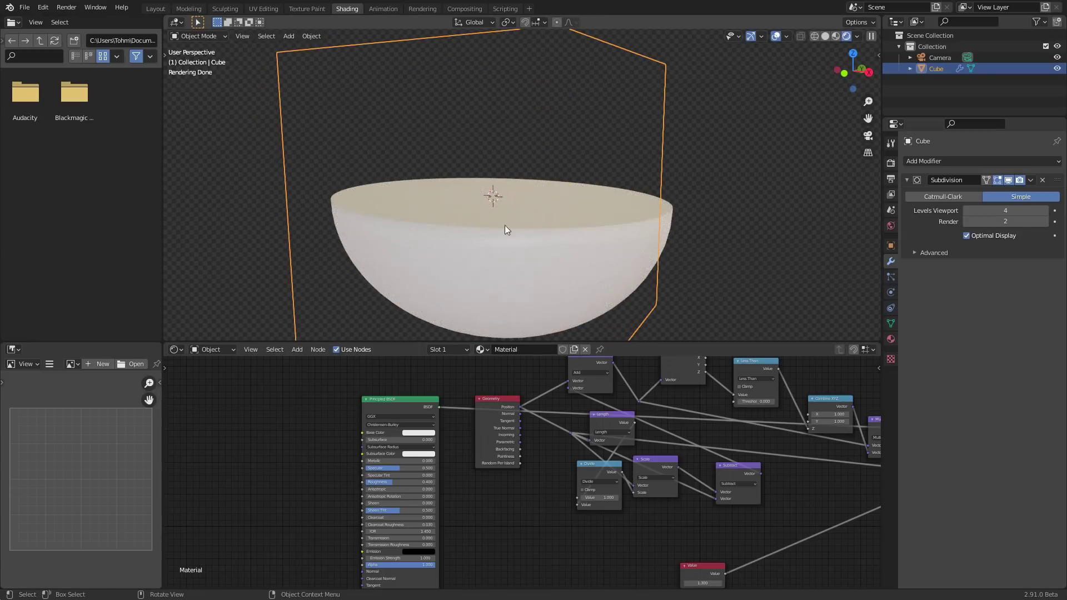
Add a Wave Texture node in the empty space before the Principled BSDF.
middle_click_drag(319, 399, 478, 402)
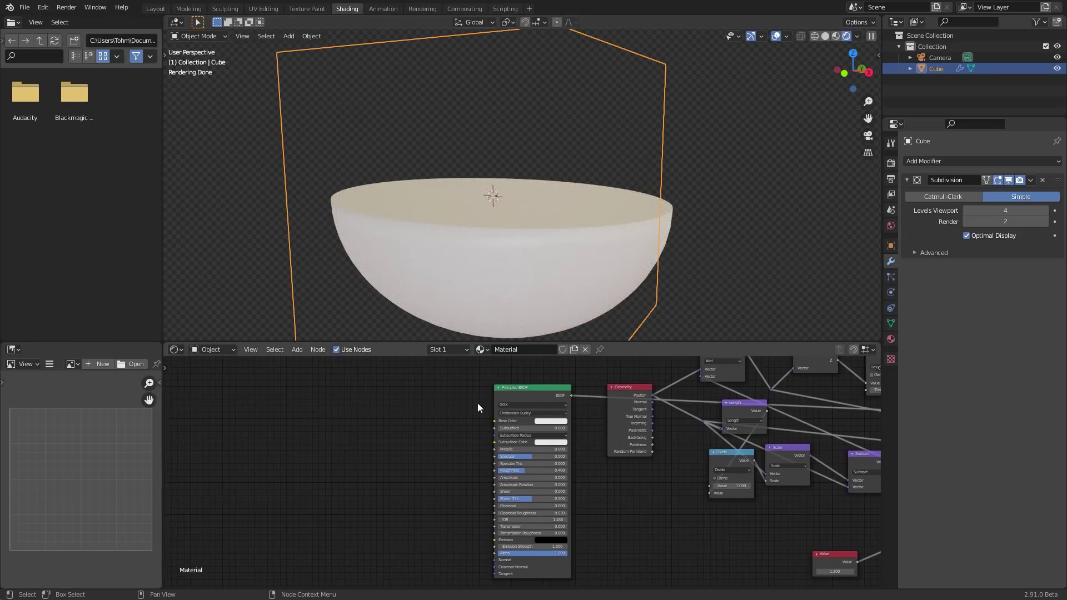
scroll(402, 404, "up", 1)
middle_click_drag(402, 404, 413, 421)
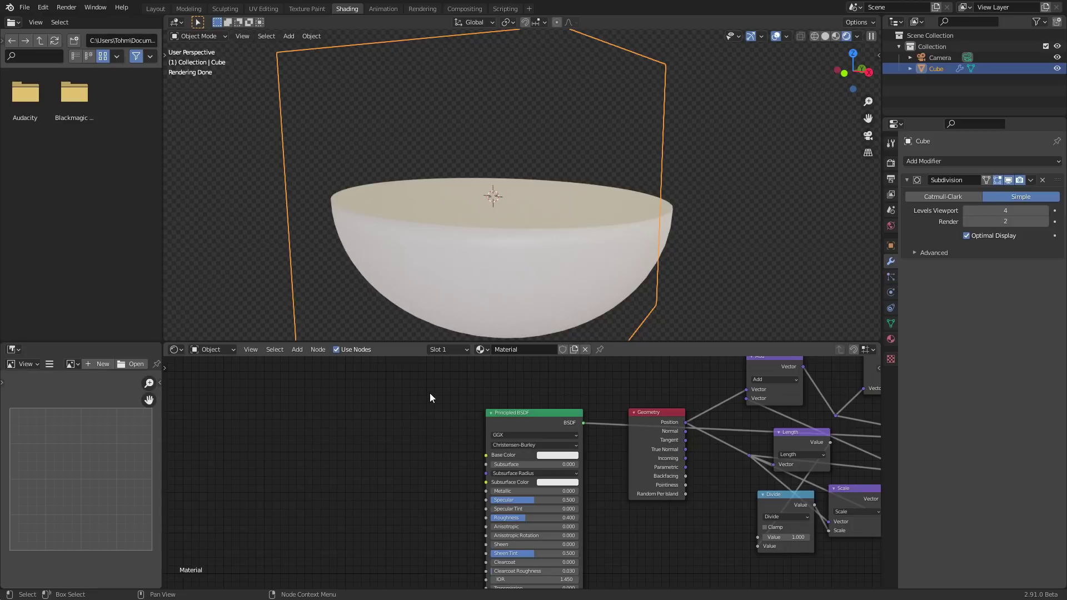
key("shift+a")
left_click(339, 408)
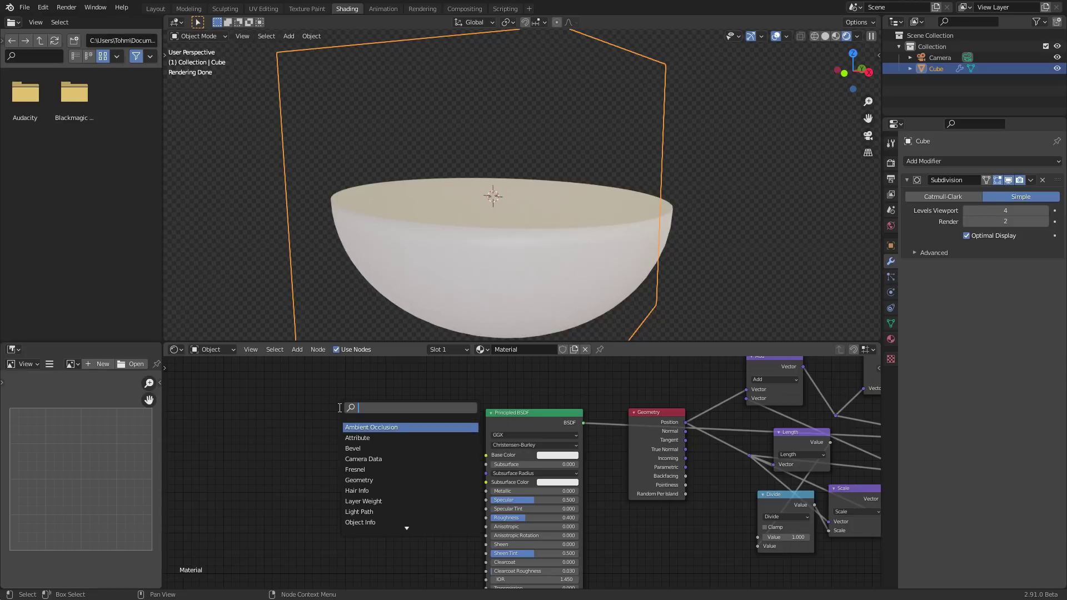
type("wave")
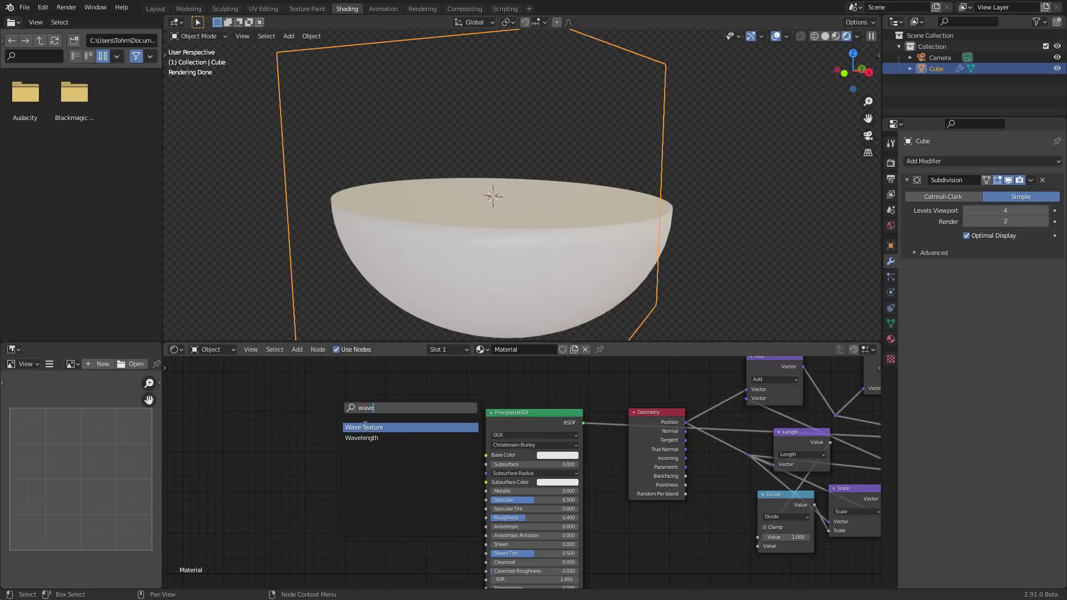
left_click(366, 427)
left_click(360, 429)
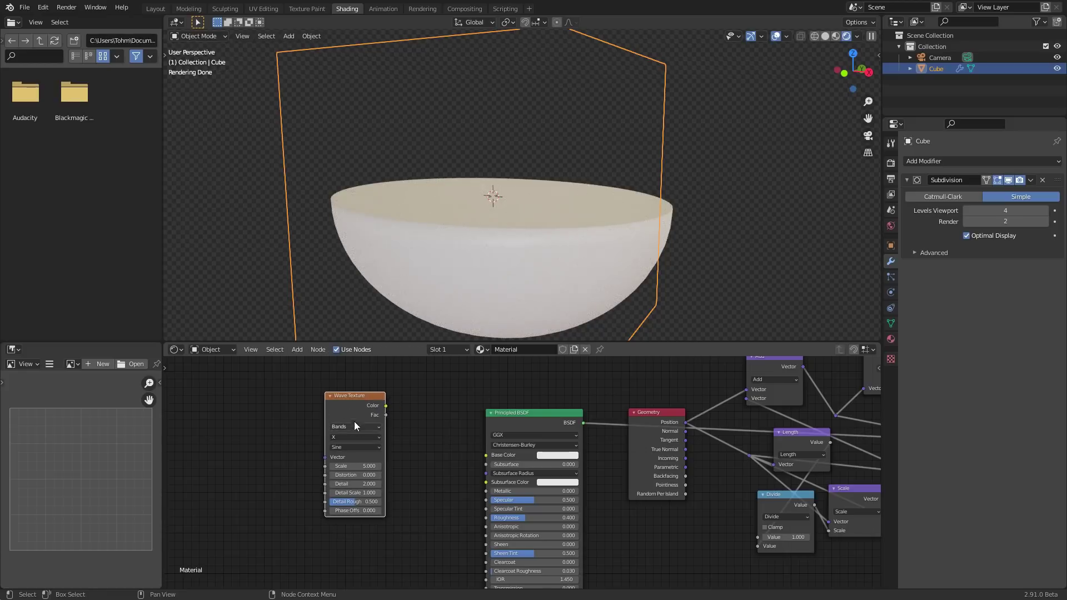
Preview the Wave Texture on the model through the Viewer and set its bands direction to Y.
left_click(366, 399, "ctrl+shift")
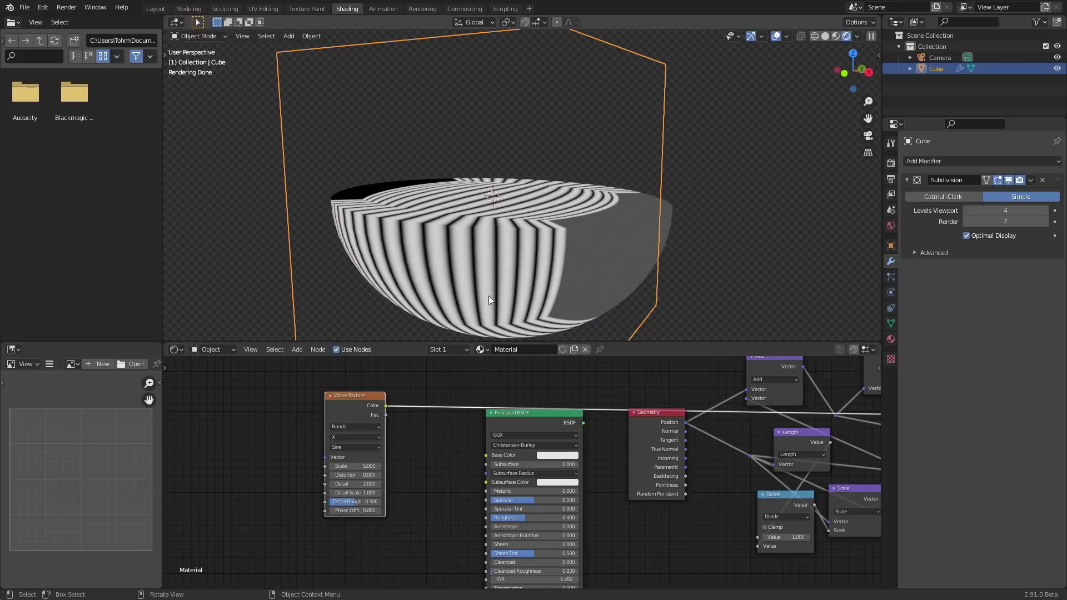
left_click(362, 436)
left_click(354, 452)
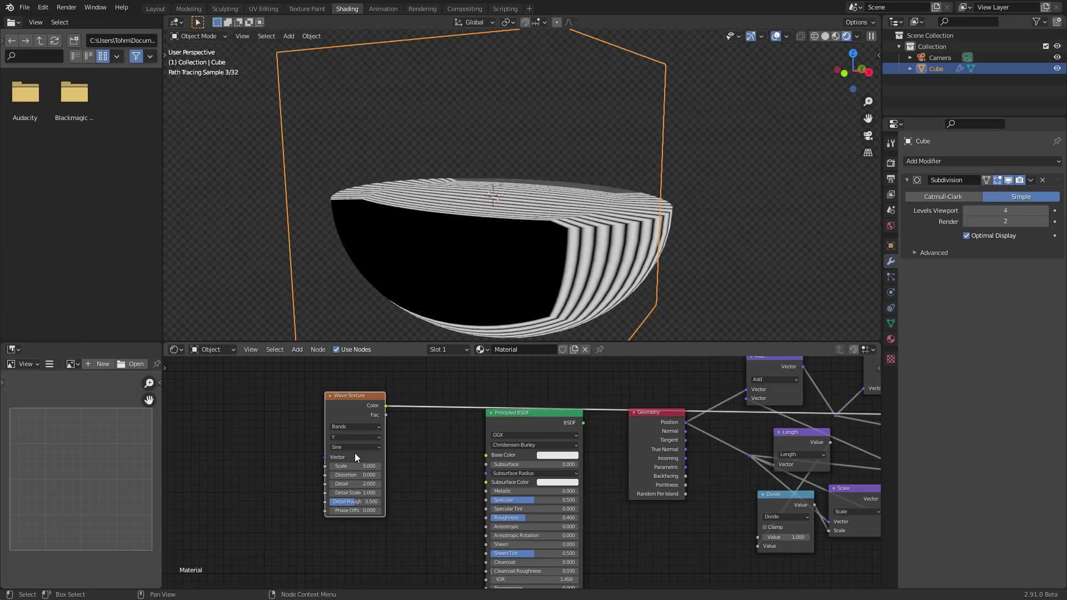
middle_click_drag(552, 252, 549, 228)
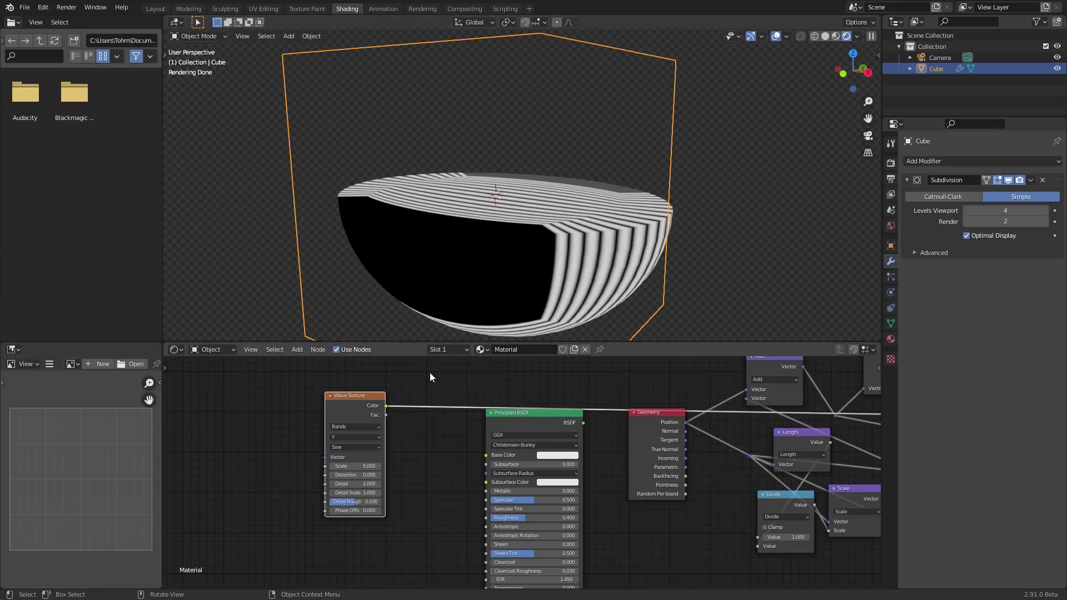
Add a Texture Coordinate node, try linking its Generated output to the Wave Texture's Vector input, and cut that link.
middle_click_drag(315, 395, 436, 414)
key("shift+a")
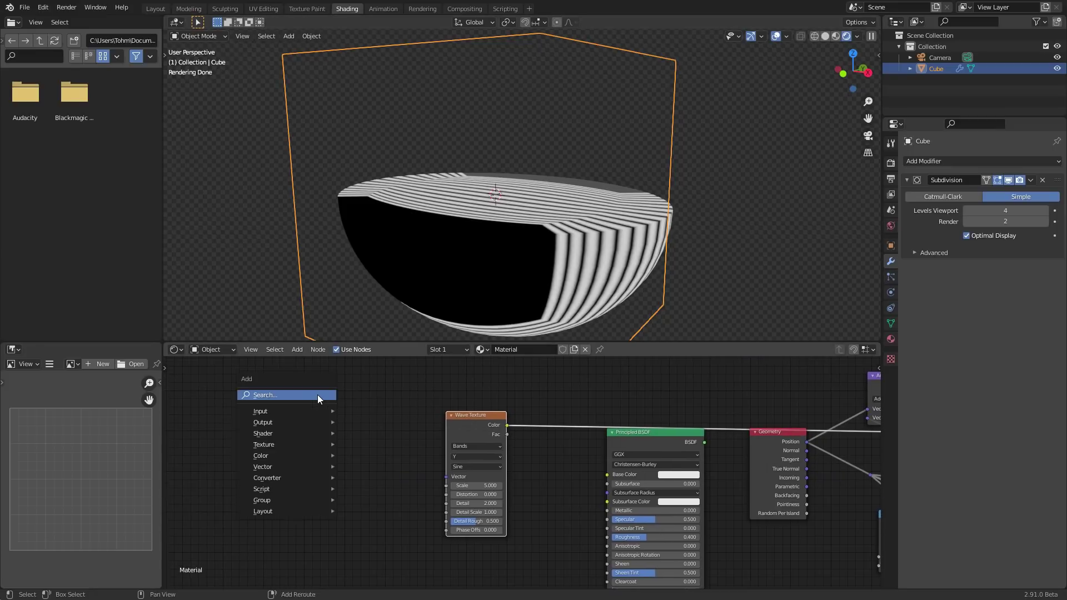
left_click(319, 397)
type("tex")
key("Return")
left_click(234, 406)
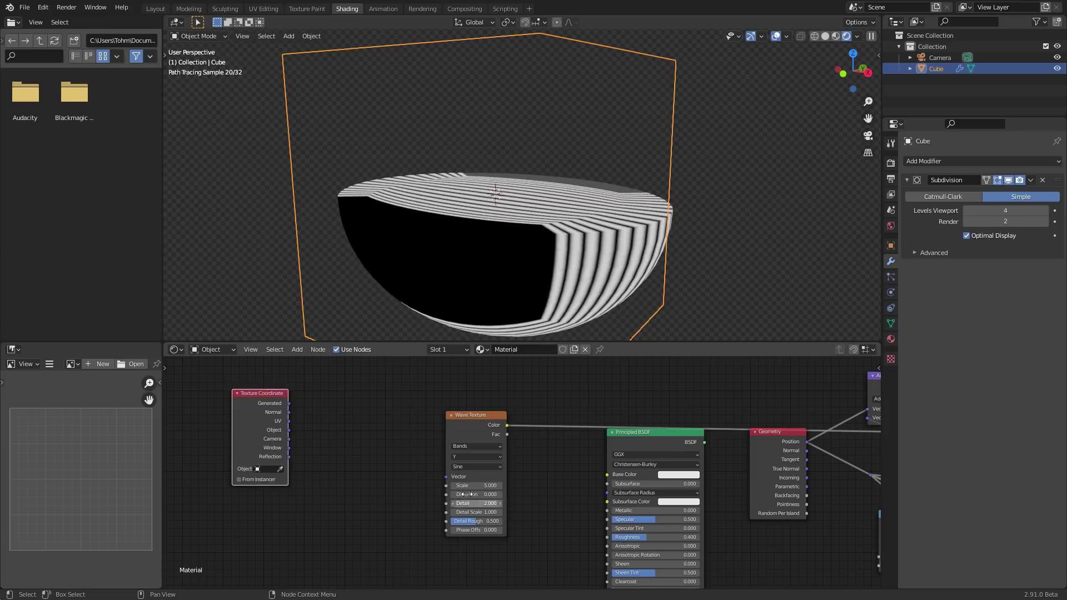
left_click_drag(289, 403, 446, 477)
right_click_drag(365, 460, 373, 391, "ctrl")
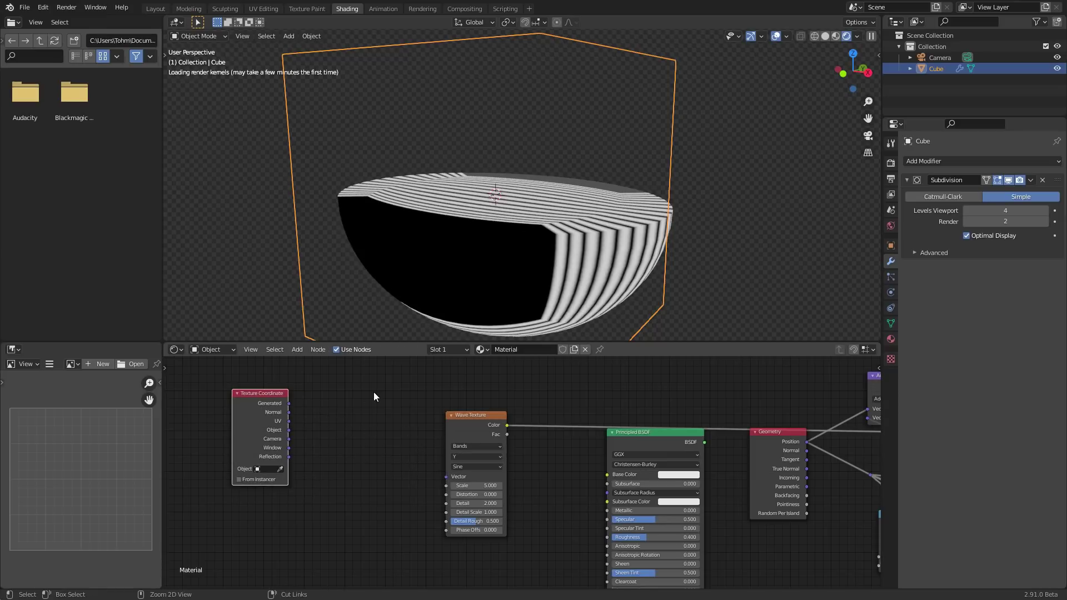
Preview the Texture Coordinate node's Generated output on the half melon through the Viewer.
left_click(266, 406, "ctrl+shift")
middle_click_drag(689, 447, 186, 387)
middle_click_drag(547, 421, 311, 405)
middle_click_drag(730, 486, 576, 477)
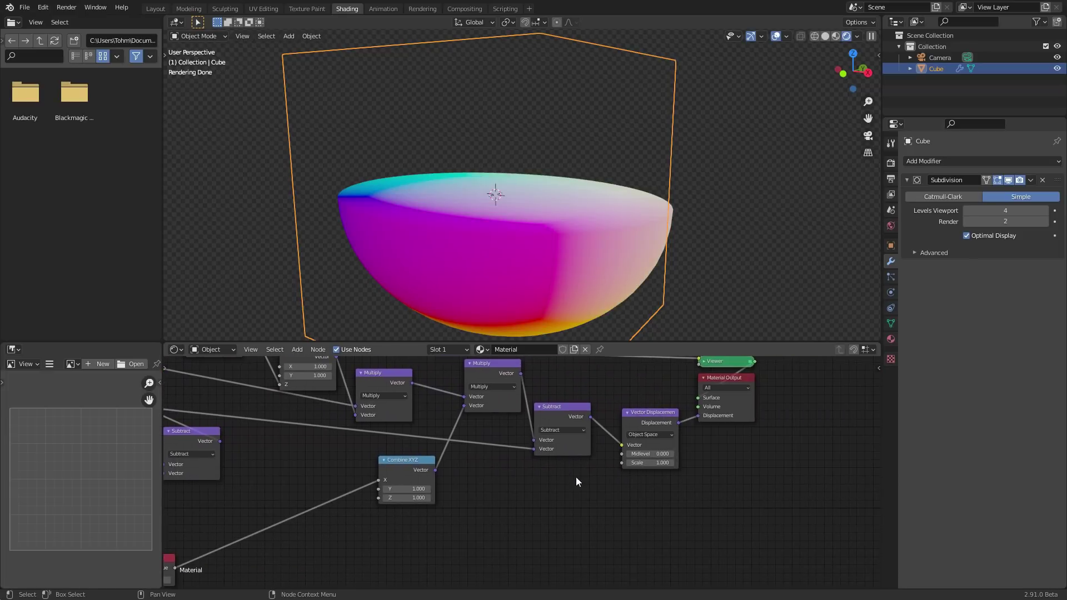
Test the Vector Displacement node's scale at 0 and intermediate values, and restore it to 1.
left_click(641, 463)
type("0")
key("Return")
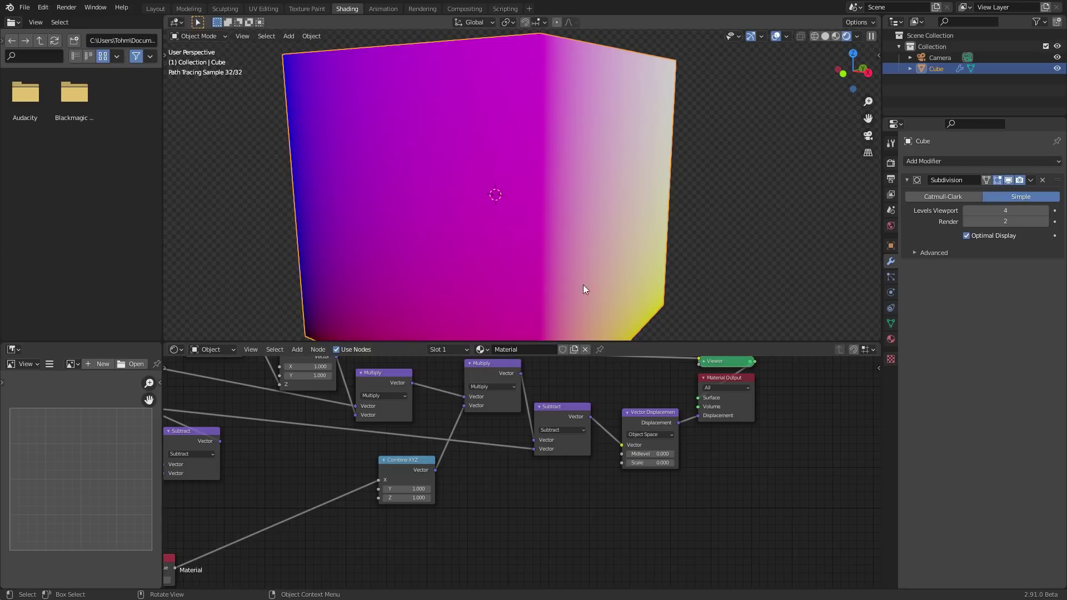
scroll(583, 284, "down", 5)
middle_click_drag(538, 170, 531, 202)
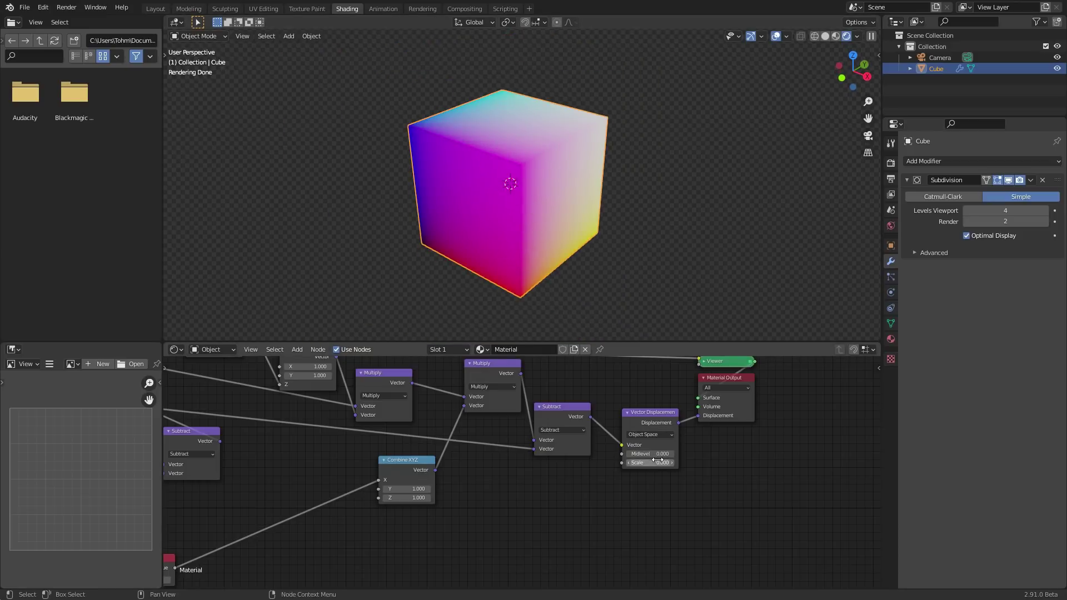
left_click_drag(659, 462, 702, 462)
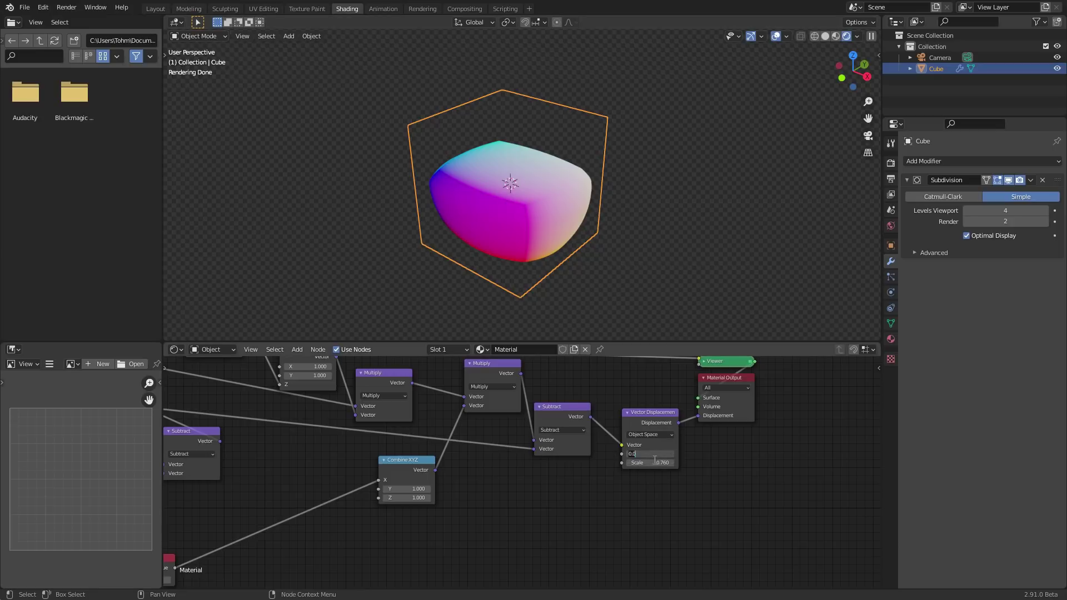
key("BackSpace")
Preview the Texture Coordinate node's Object output on the half melon through the Viewer.
middle_click_drag(692, 480, 564, 463)
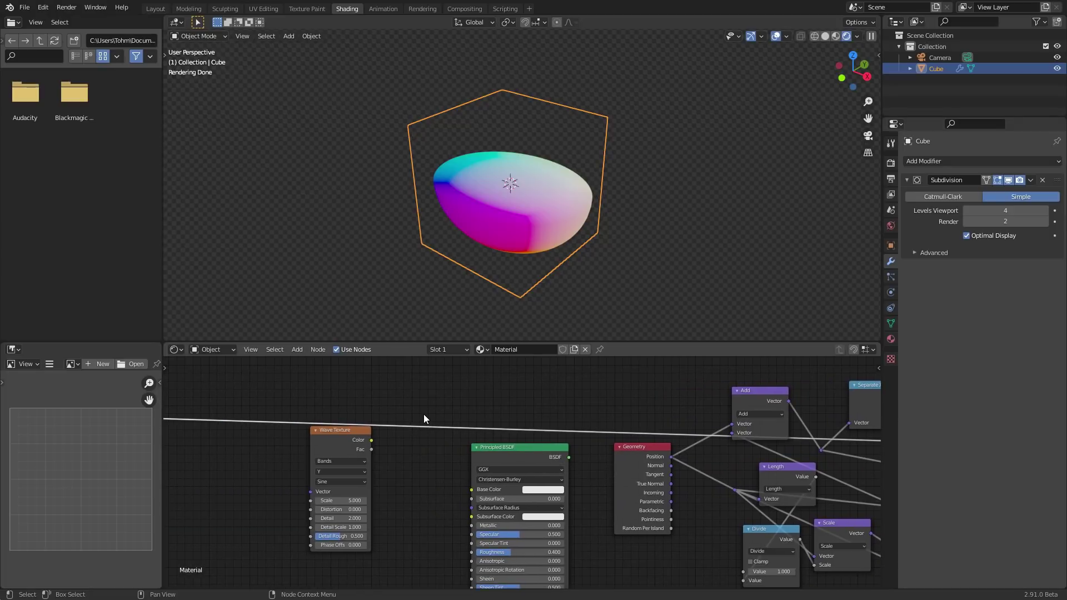
scroll(368, 432, "left", 5, "ctrl")
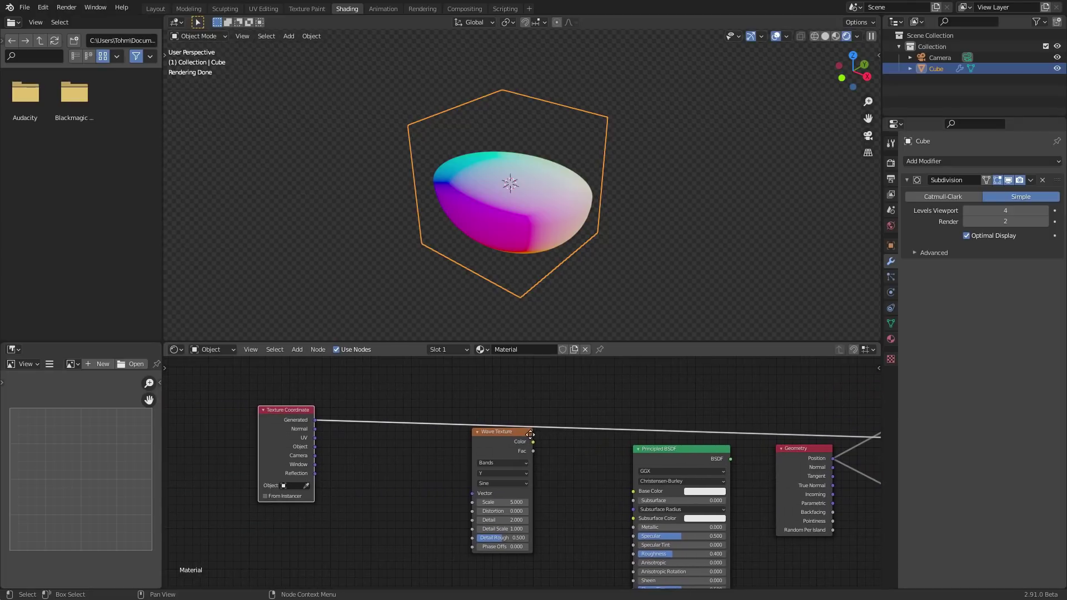
left_click(284, 422, "ctrl+shift")
left_click(284, 422, "ctrl+shift")
left_click(285, 422, "ctrl+shift")
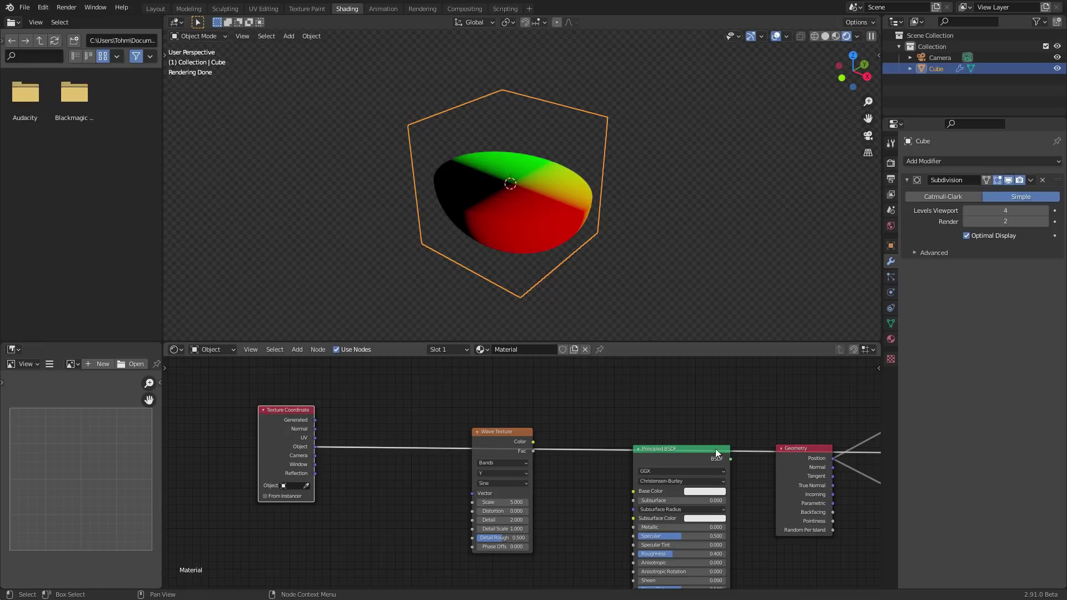
Try raising the Vector Displacement scale to about 1.55 and undo the change.
middle_click_drag(715, 449, 577, 540)
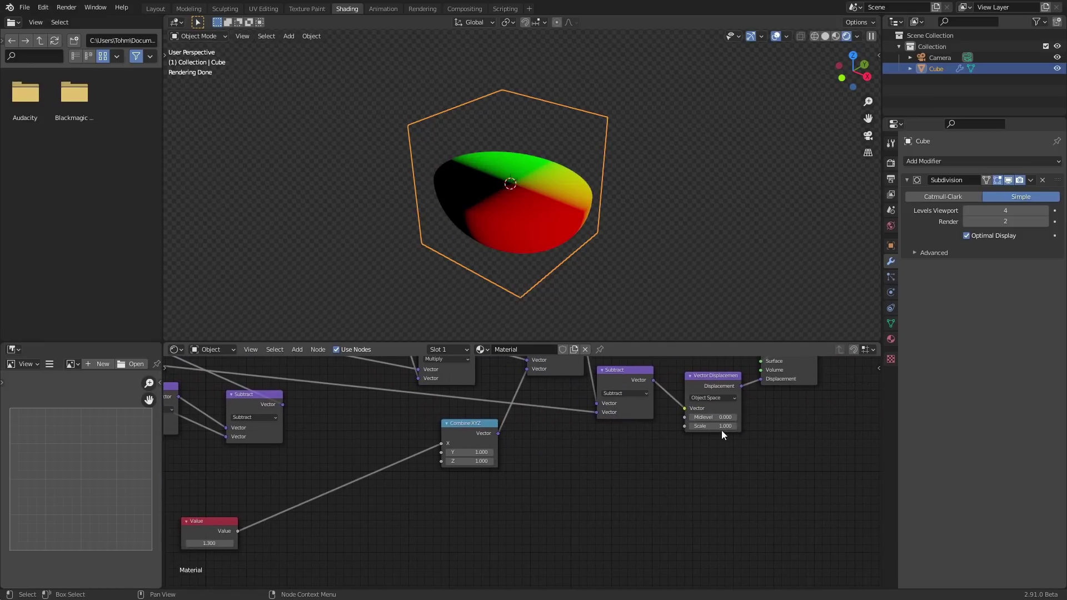
left_click_drag(721, 429, 775, 429)
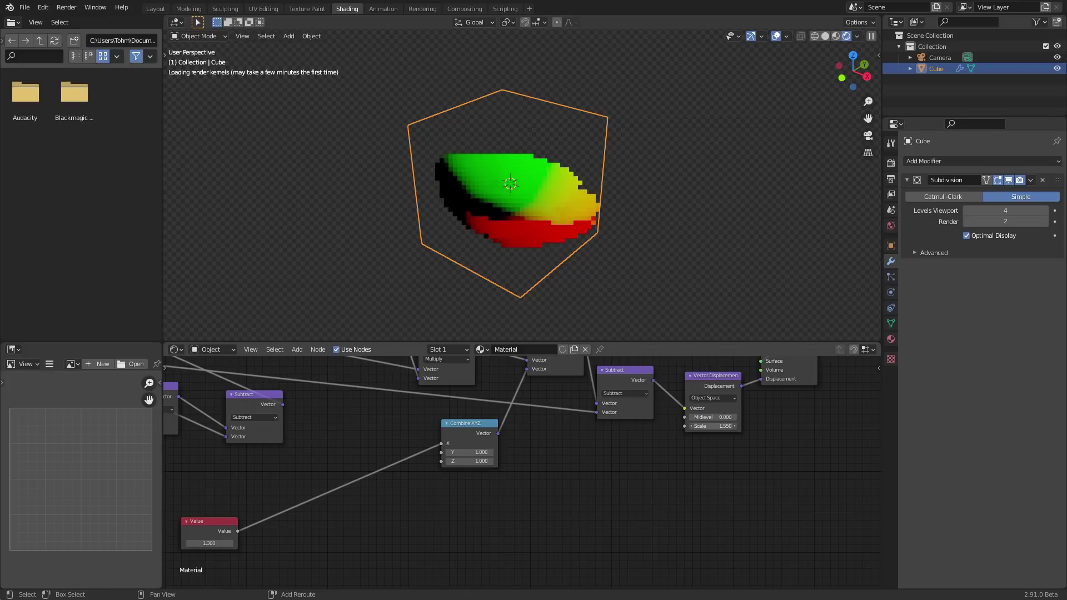
key("ctrl+z")
Link the Texture Coordinate's Object output to the Wave Texture's Vector input and preview the Wave Texture on the half melon.
middle_click_drag(534, 446, 881, 444)
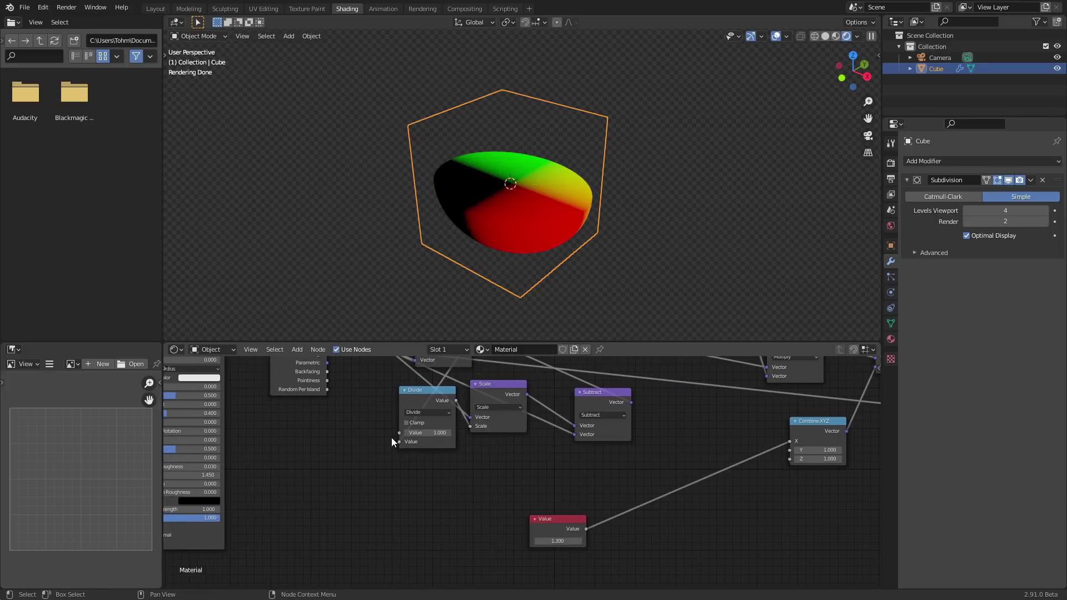
middle_click_drag(392, 438, 160, 529)
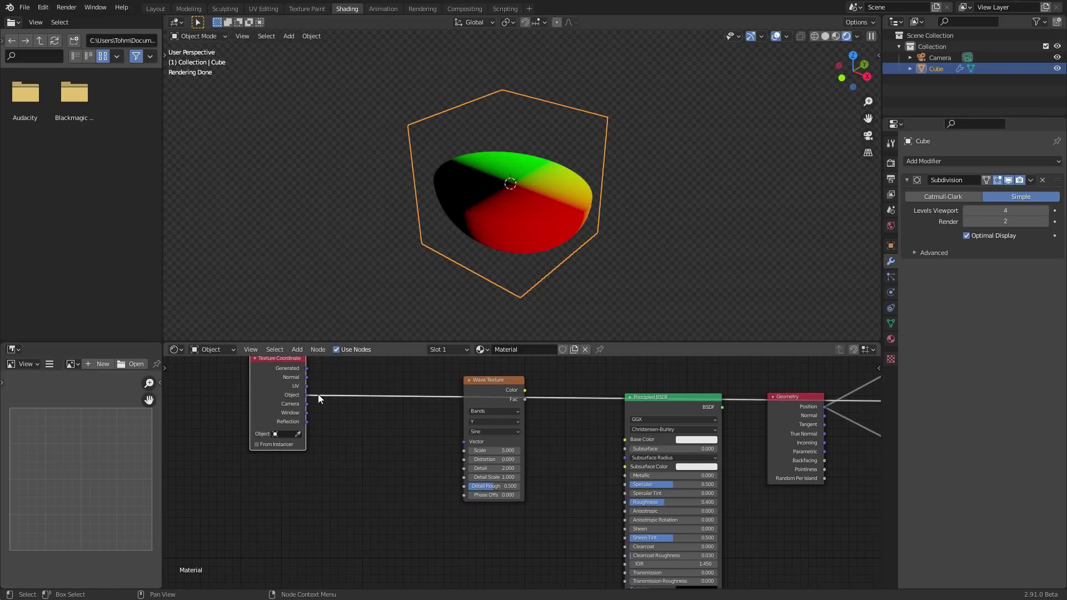
scroll(316, 397, "up", 2)
left_click_drag(253, 415, 451, 474)
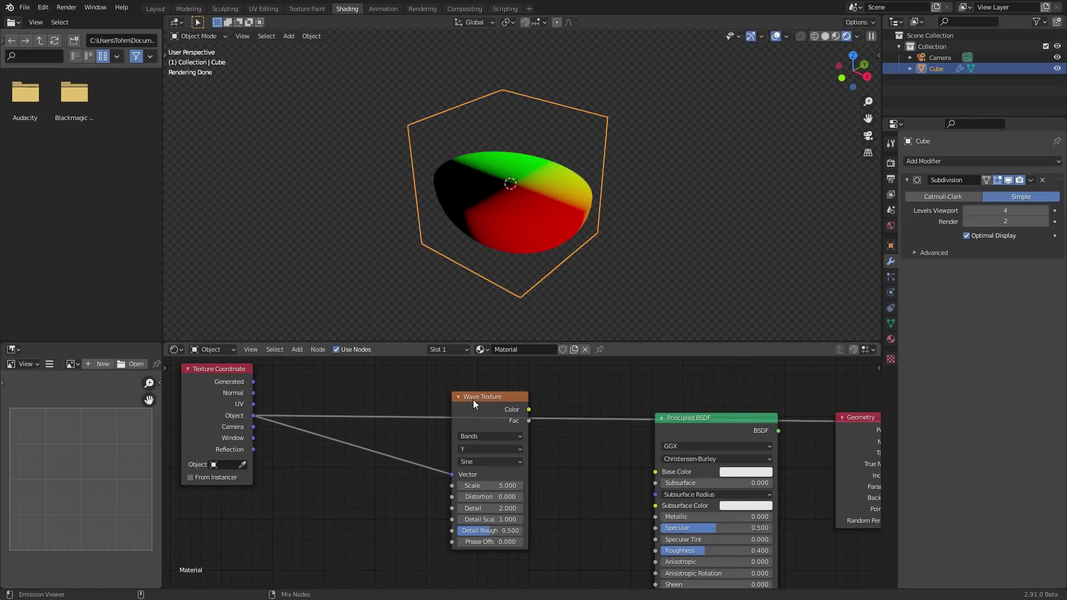
left_click(473, 401, "ctrl+shift")
scroll(532, 202, "up", 3)
middle_click_drag(535, 211, 492, 237)
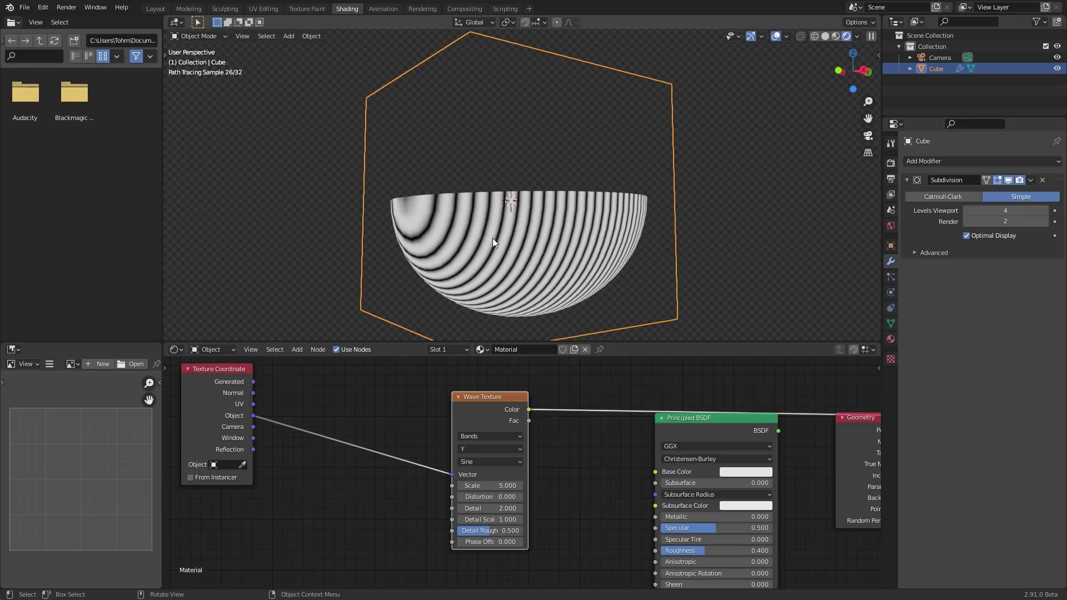
Try the Generated output as the Wave Texture's Vector input and undo that link.
left_click_drag(253, 381, 458, 474)
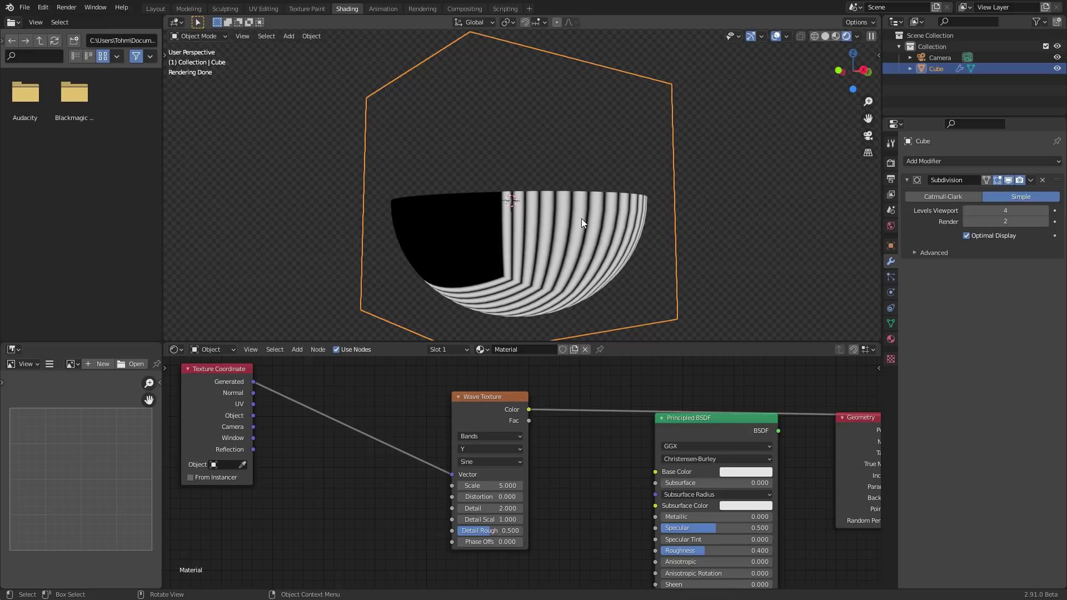
key("ctrl+z")
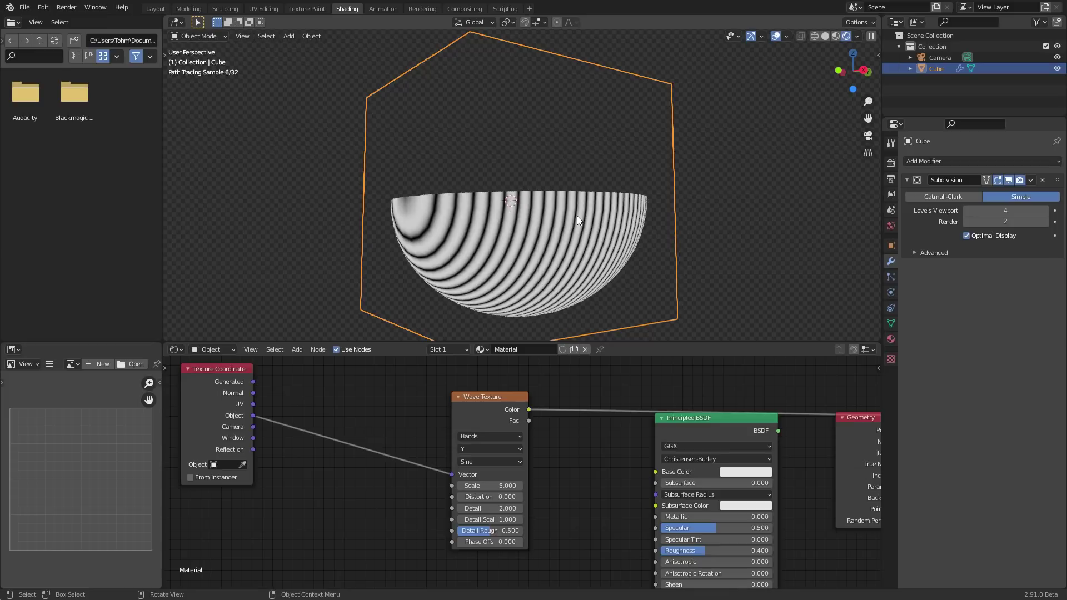
middle_click_drag(577, 216, 552, 250)
Set the Wave Texture's scale to 2, distortion to 7.6 and detail to 16.
middle_click_drag(417, 393, 428, 375)
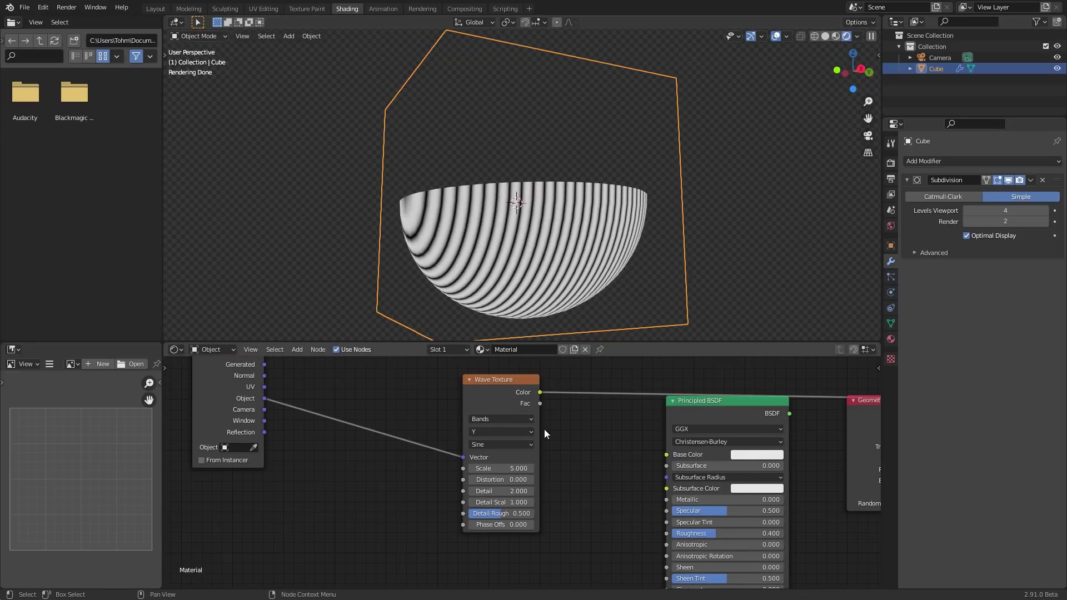
middle_click_drag(562, 434, 494, 419)
left_click(436, 452)
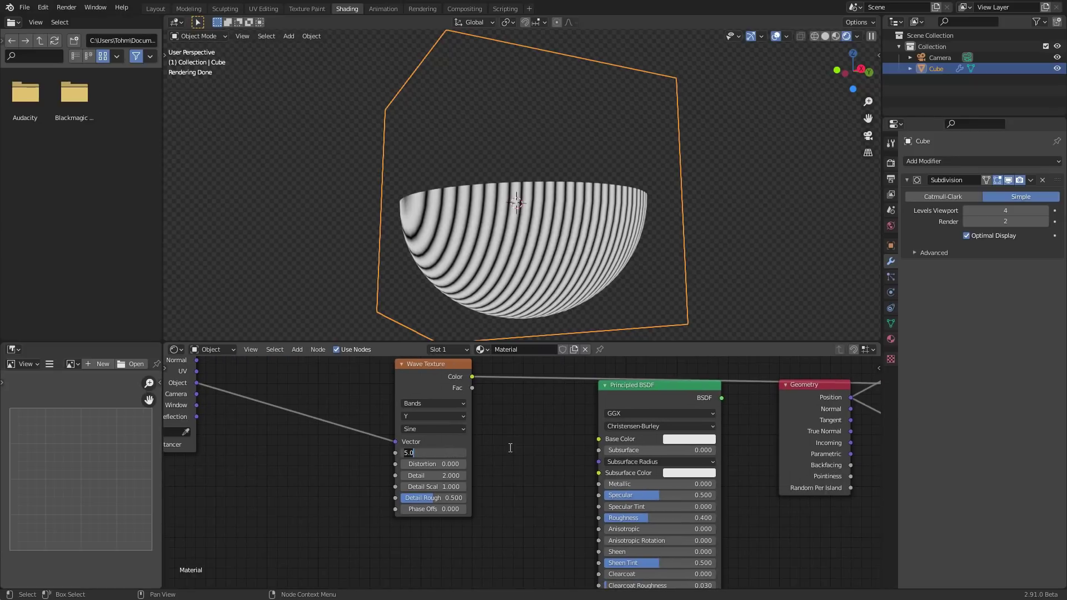
type("2")
key("Return")
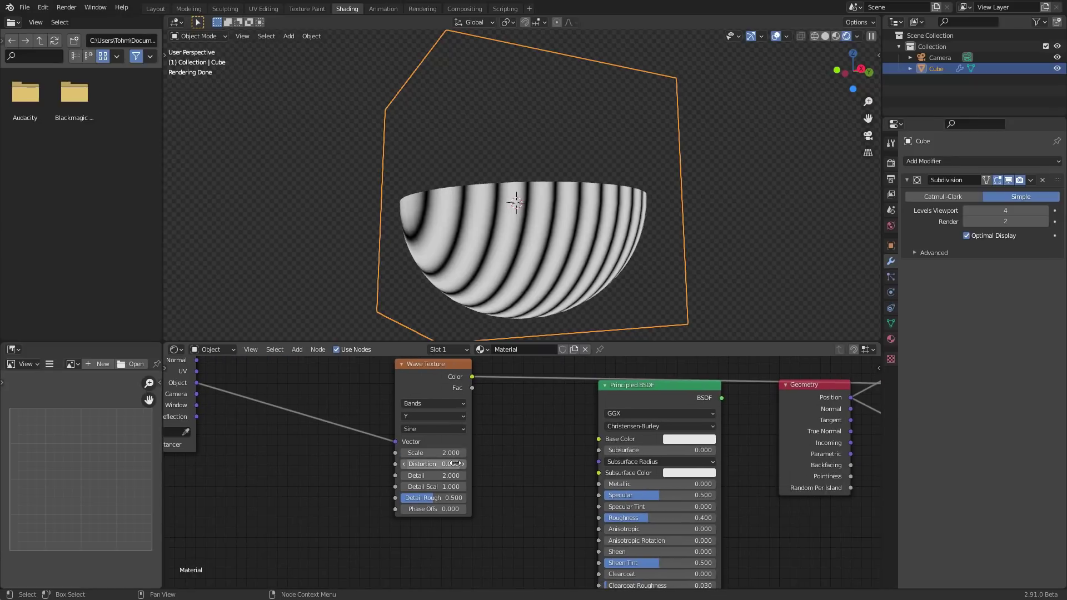
left_click_drag(455, 464, 445, 464)
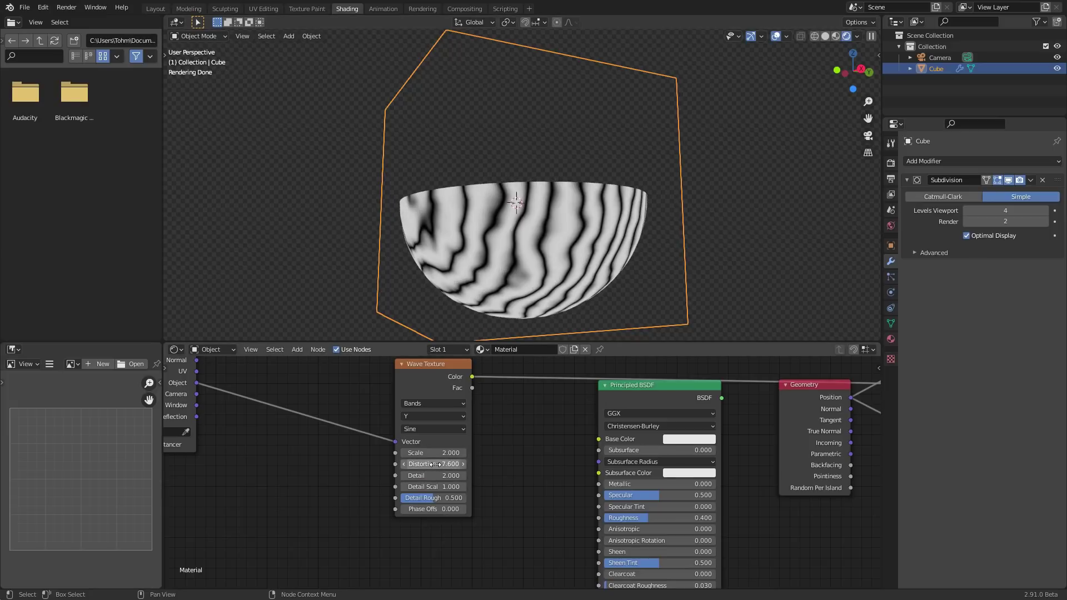
left_click(433, 476)
type("16")
key("Return")
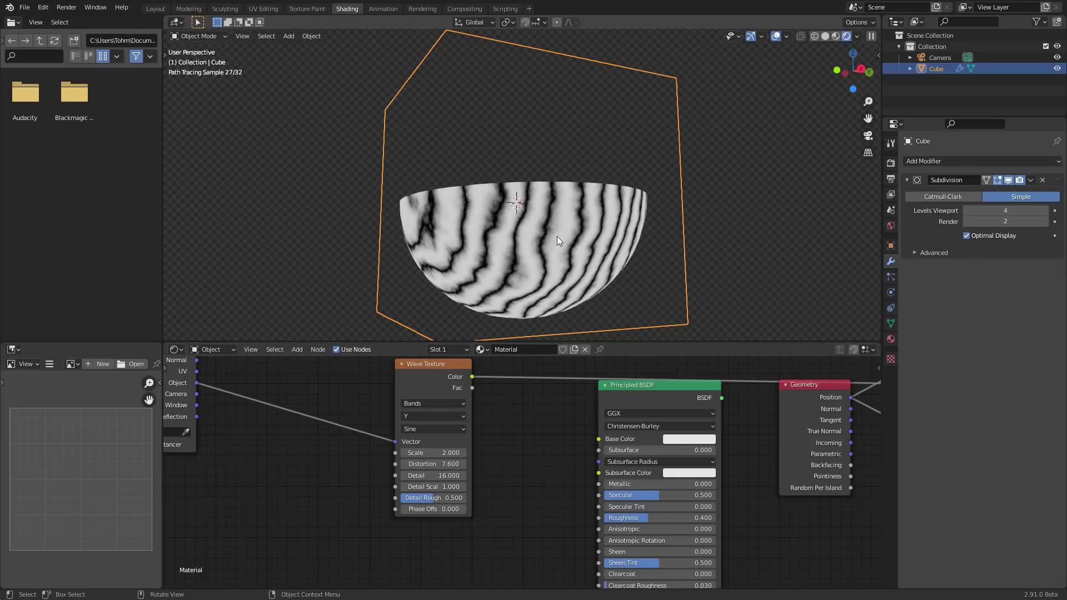
Set the Wave Texture's detail roughness to about 0.938, distortion to 14.3 and scale to 1.5.
scroll(540, 194, "up", 3)
middle_click_drag(531, 285, 506, 177)
scroll(506, 178, "down", 2)
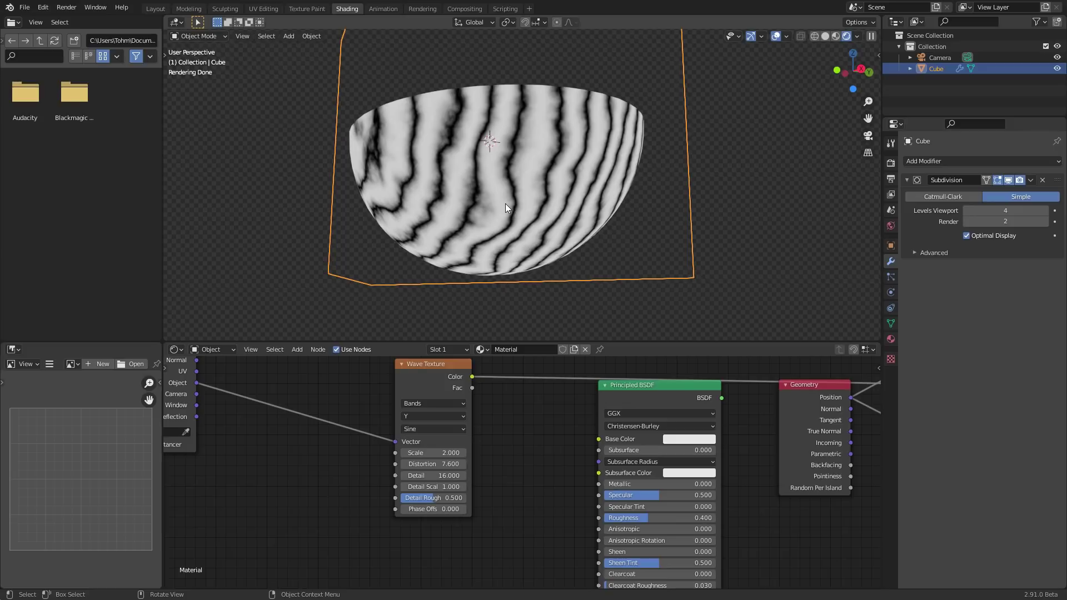
middle_click_drag(505, 203, 502, 209)
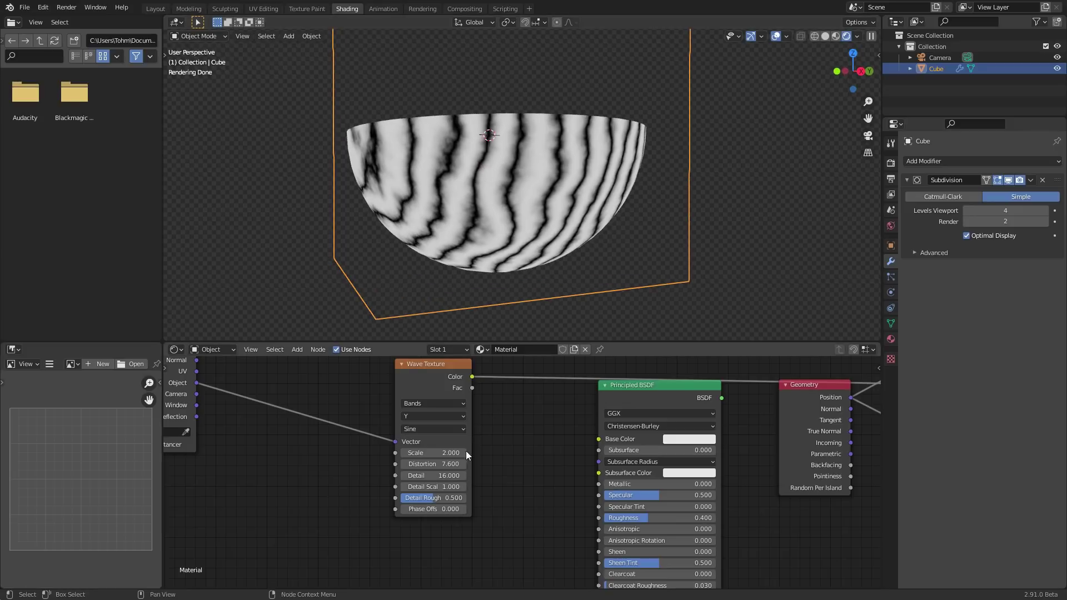
left_click_drag(438, 498, 461, 498)
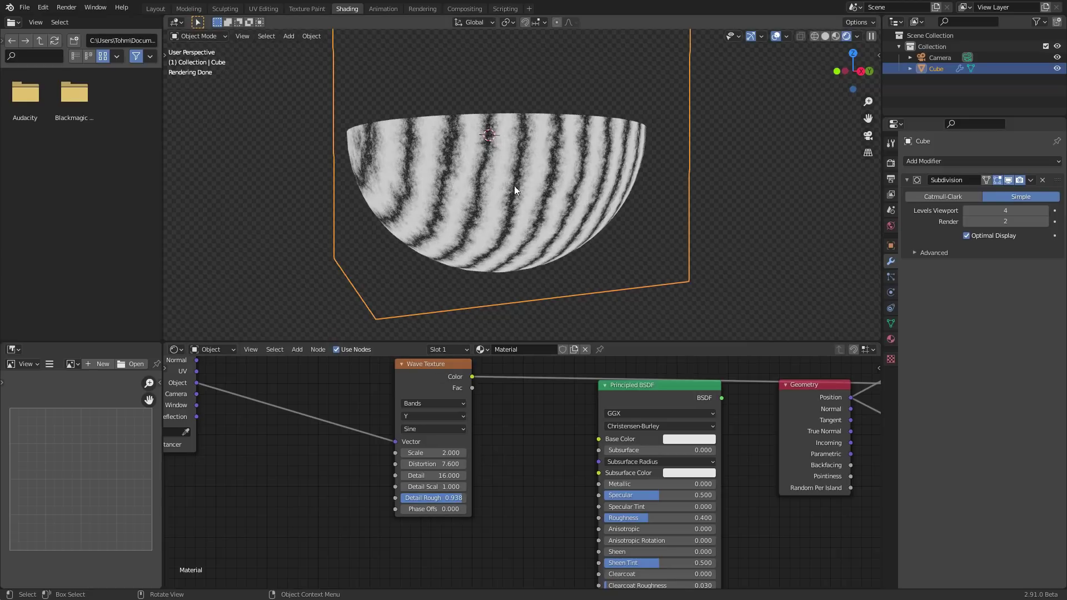
left_click_drag(439, 464, 471, 464)
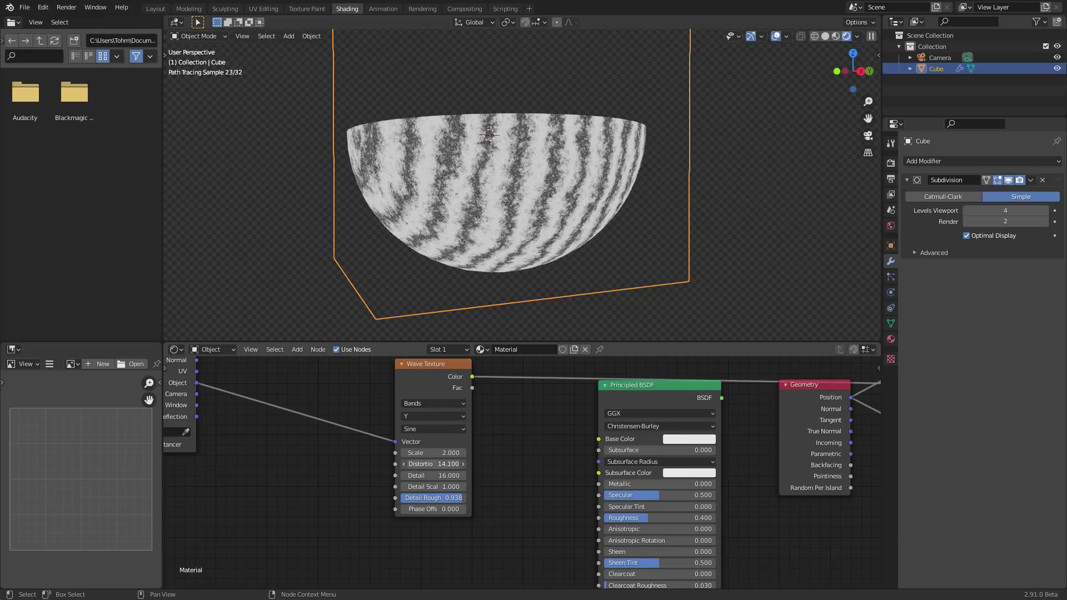
left_click(446, 453)
type("1.5")
key("Return")
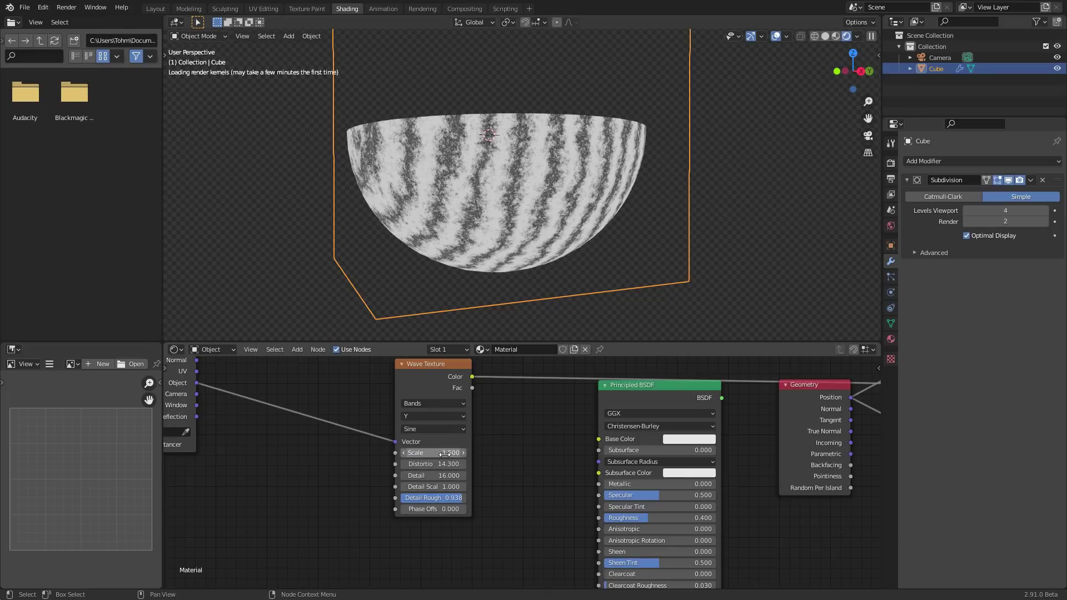
mouse_move(528, 162)
middle_mouse_down()
mouse_move(552, 168)
mouse_move(523, 162)
middle_mouse_up()
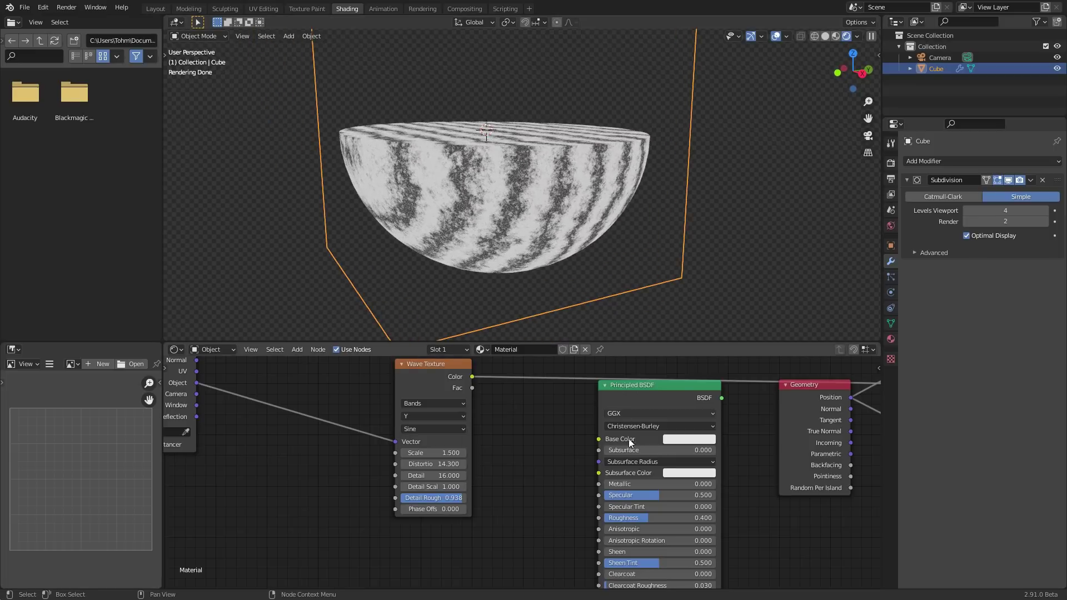
Try lowering the Vector Displacement scale to about 0.94 and restore it.
scroll(649, 468, "down", 9)
middle_click_drag(650, 469, 240, 429)
scroll(581, 455, "up", 5)
middle_click_drag(582, 455, 317, 457)
left_click_drag(617, 454, 620, 454)
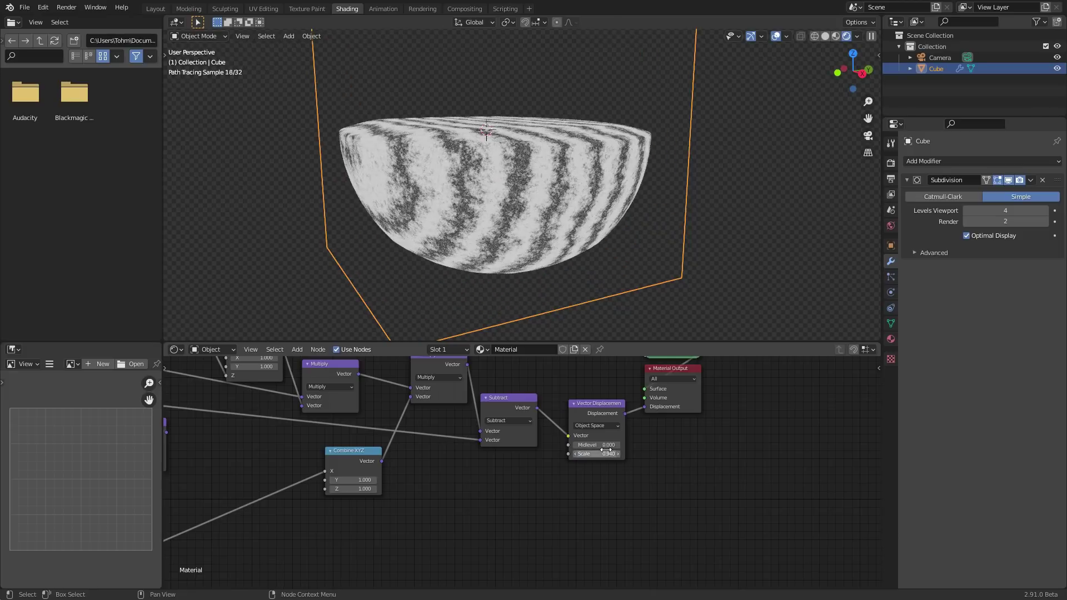
scroll(465, 438, "down", 3)
middle_click_drag(464, 438, 582, 441)
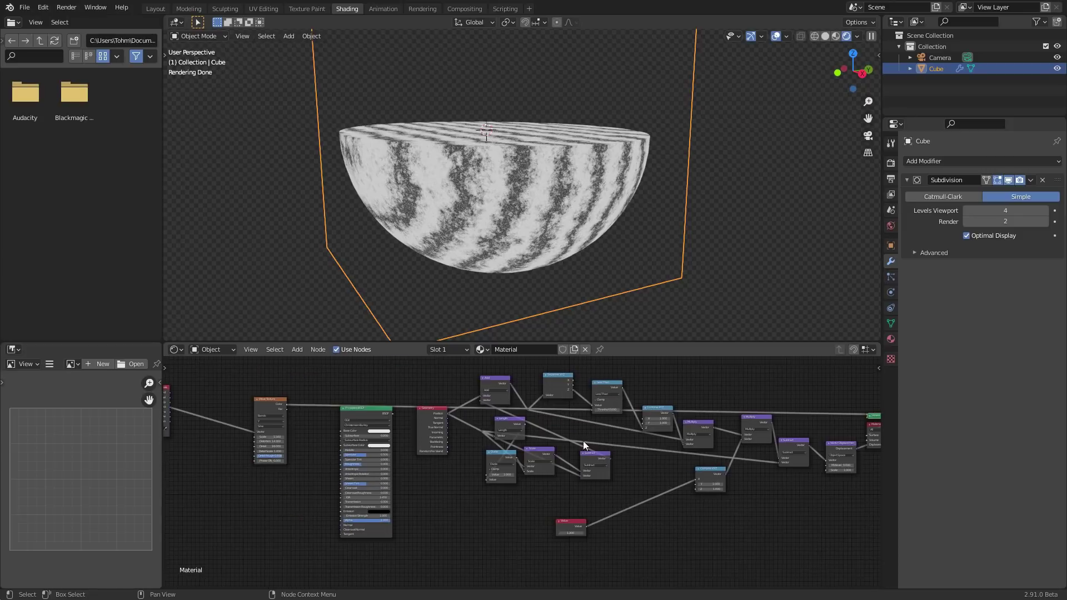
Save the Blender file under its existing name.
scroll(379, 407, "up", 3)
middle_click_drag(379, 407, 544, 453)
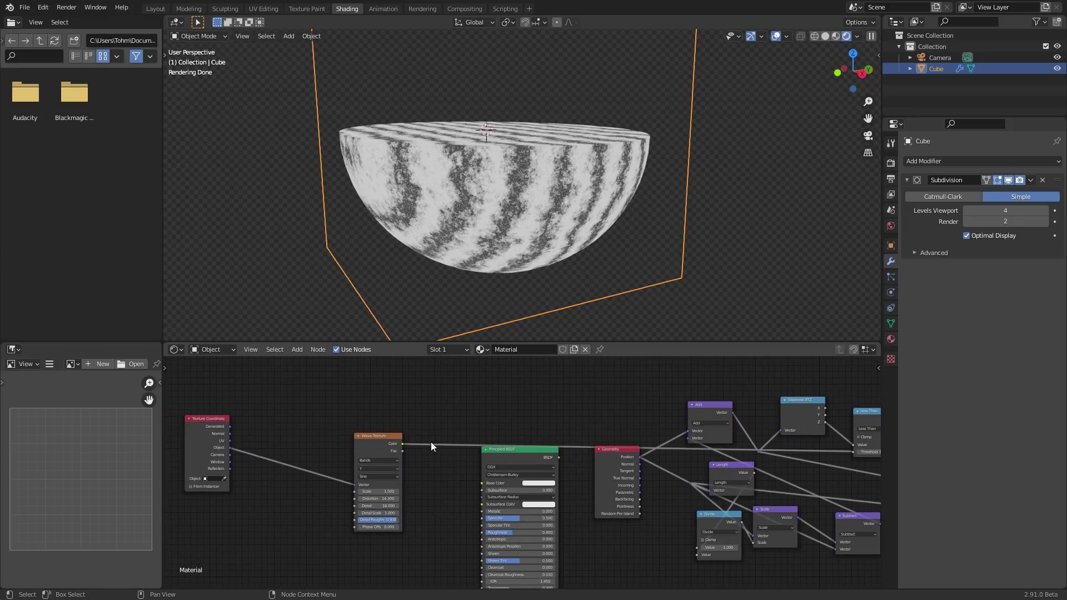
scroll(411, 446, "up", 2)
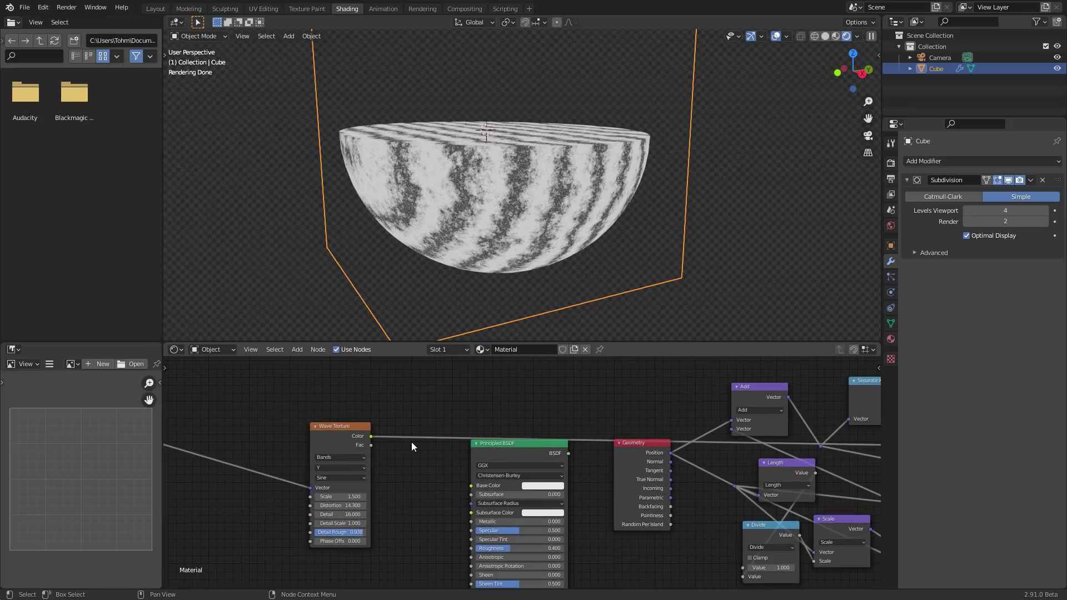
key("ctrl+s")
Connect the Wave Texture's Color output to the Principled BSDF's Base Color and preview the shader on the half melon.
left_click(358, 436)
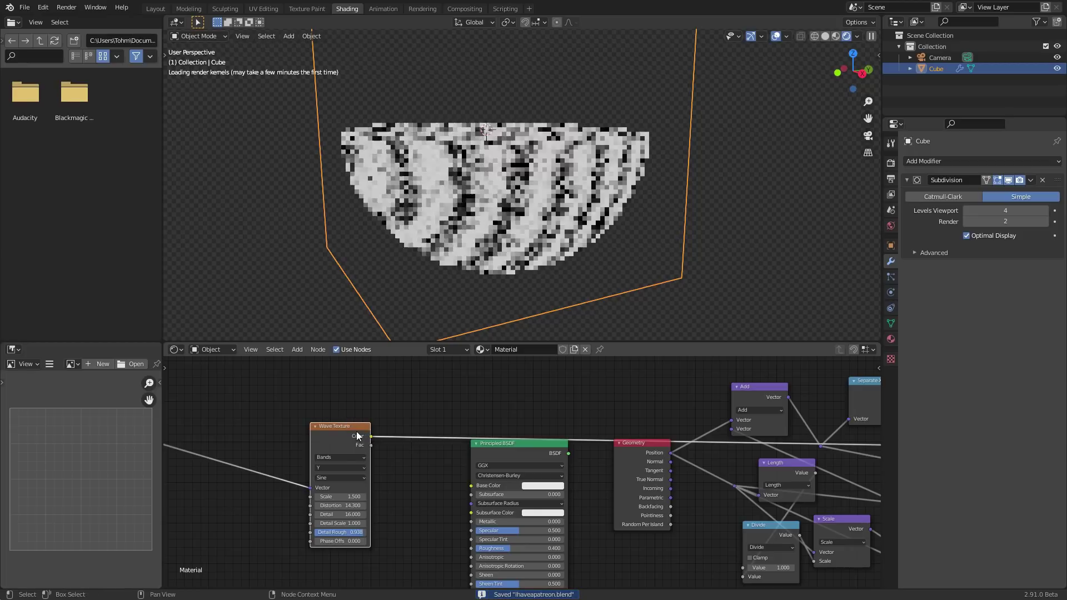
left_click_drag(357, 435, 472, 485)
left_click(486, 448, "ctrl+shift")
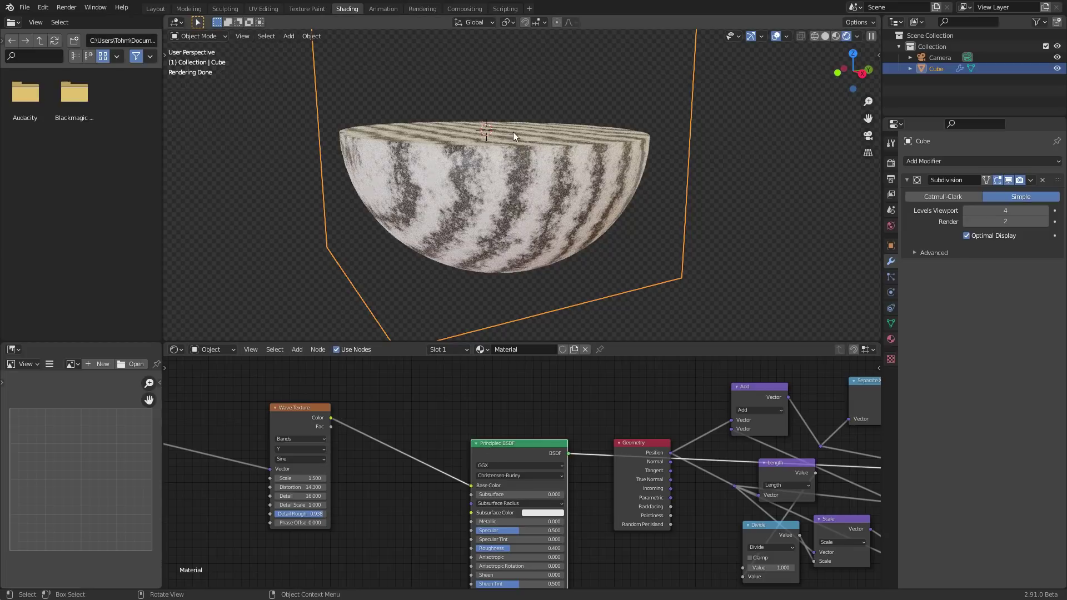
mouse_move(512, 132)
middle_mouse_down()
mouse_move(494, 172)
mouse_move(523, 106)
mouse_move(521, 135)
middle_mouse_up()
Insert a ColorRamp node on the link between the Wave Texture and the Principled BSDF's Base Color.
middle_click_drag(398, 370, 404, 378)
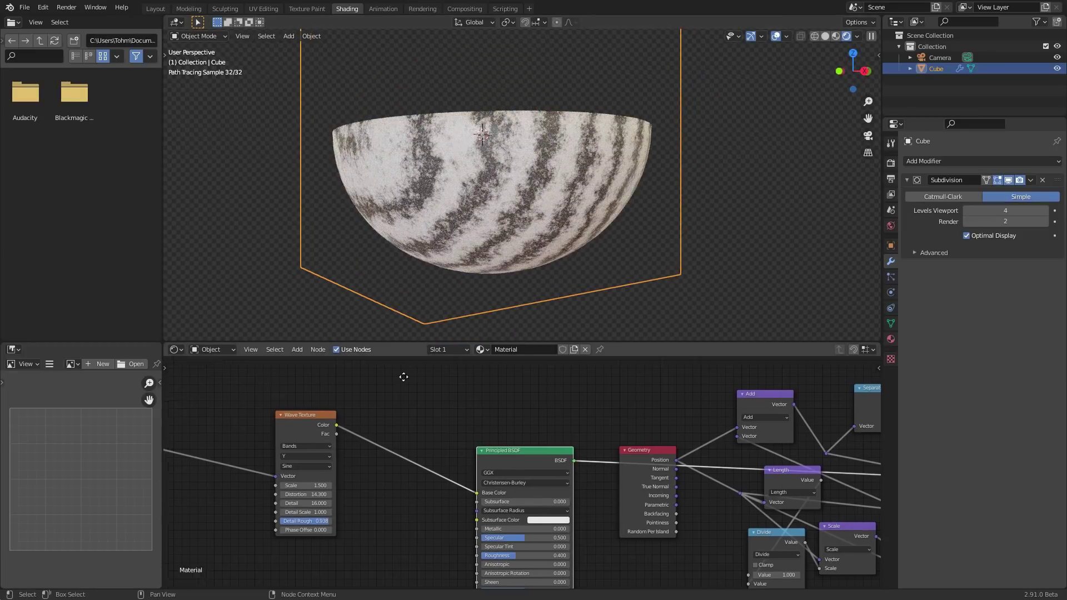
scroll(411, 401, "up", 1)
key("shift+a")
left_click(418, 419)
type("colo")
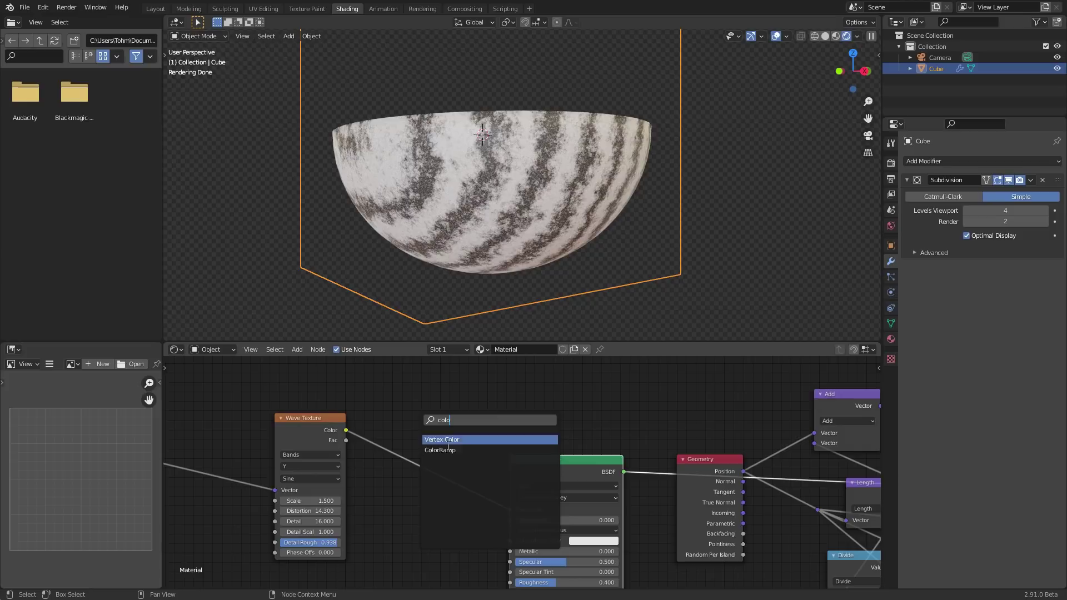
left_click(439, 450)
left_click(416, 452)
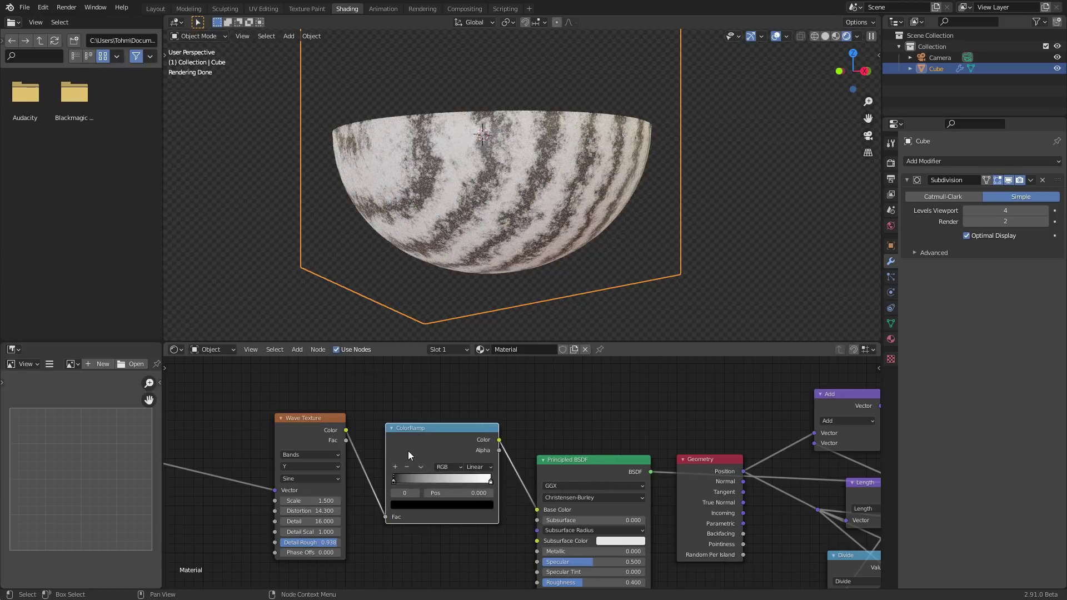
scroll(412, 439, "up", 2)
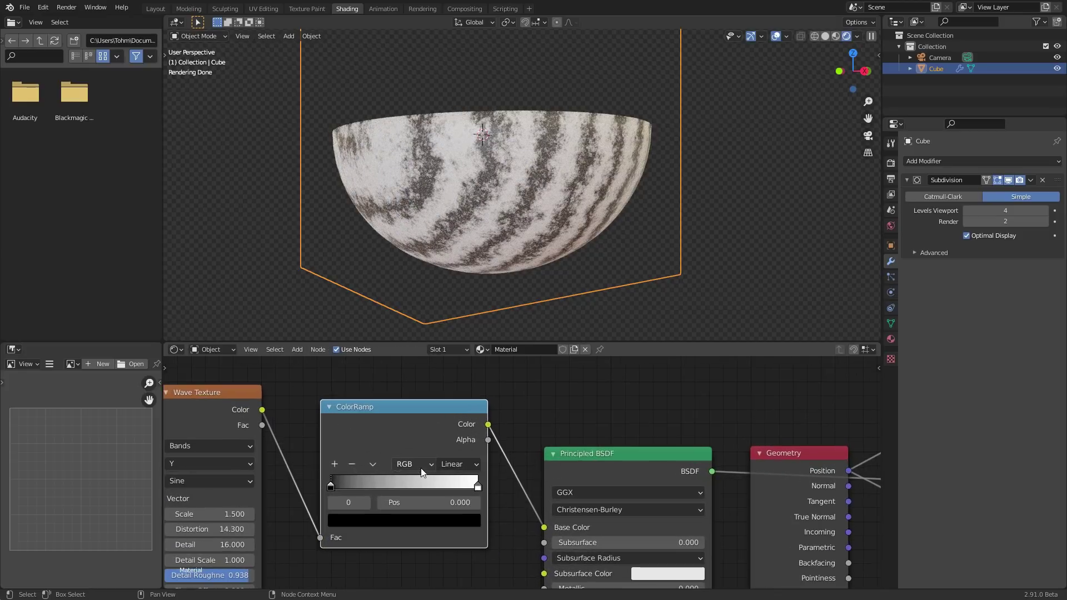
Color the ColorRamp's stop 1 green with hue about 0.31, saturation about 0.56 and value about 0.74.
left_click(368, 521)
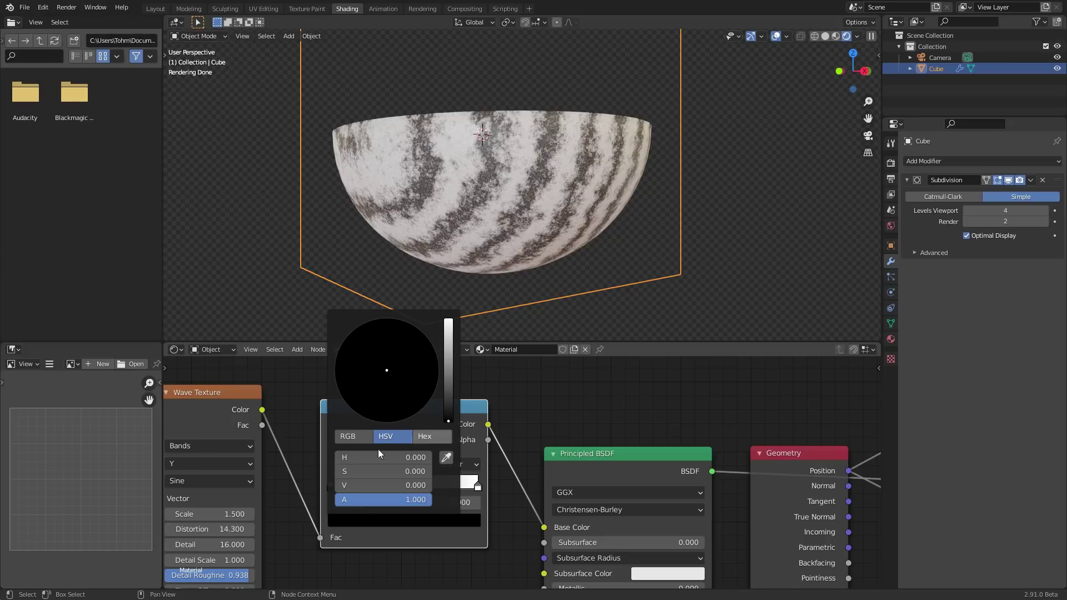
left_click(366, 503)
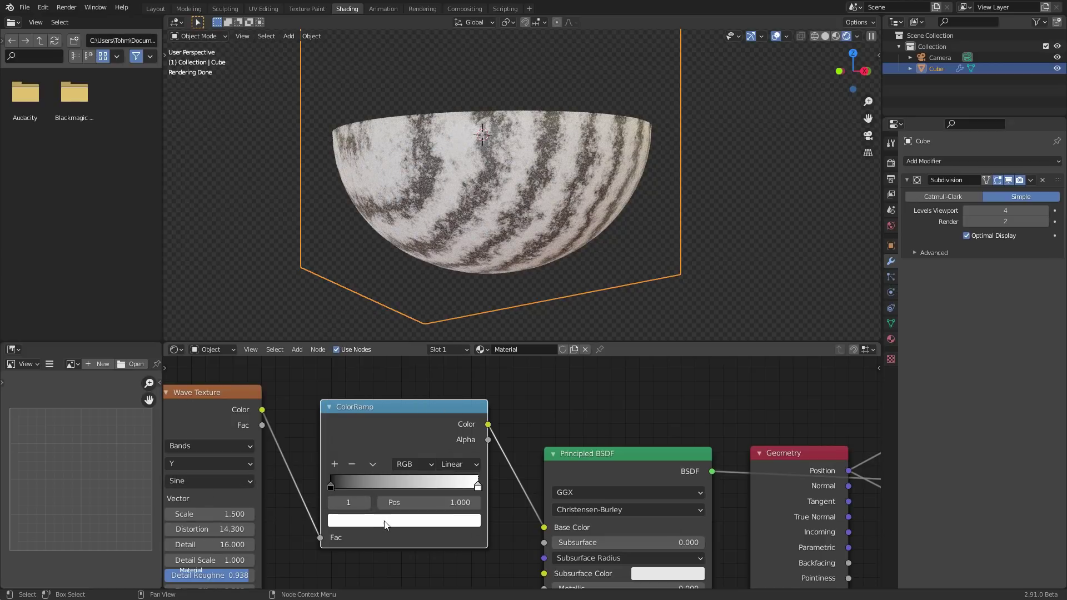
left_click(387, 523)
left_click(359, 358)
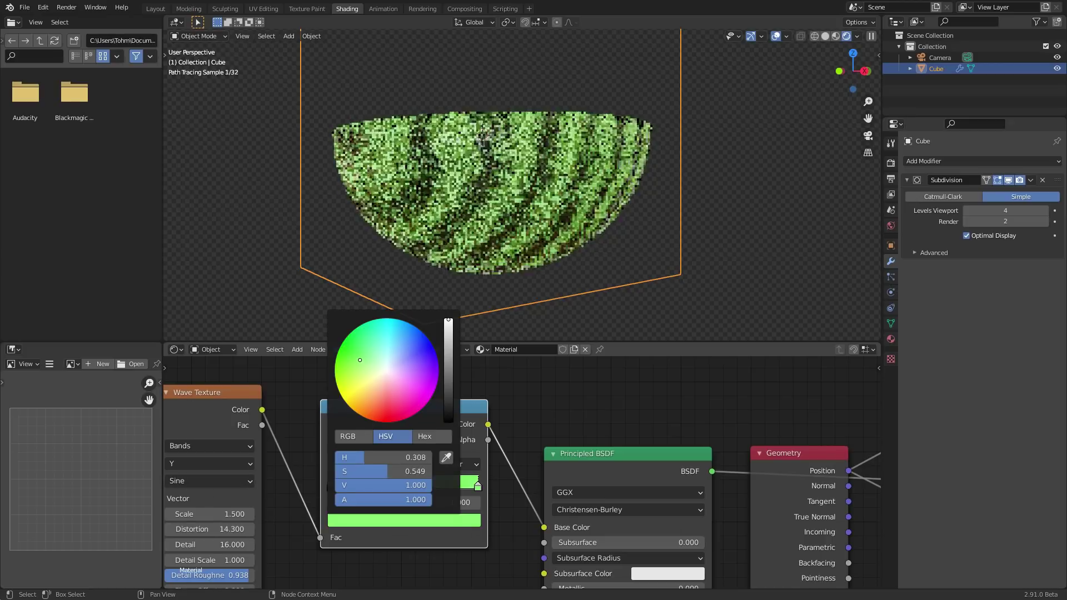
left_click(449, 344)
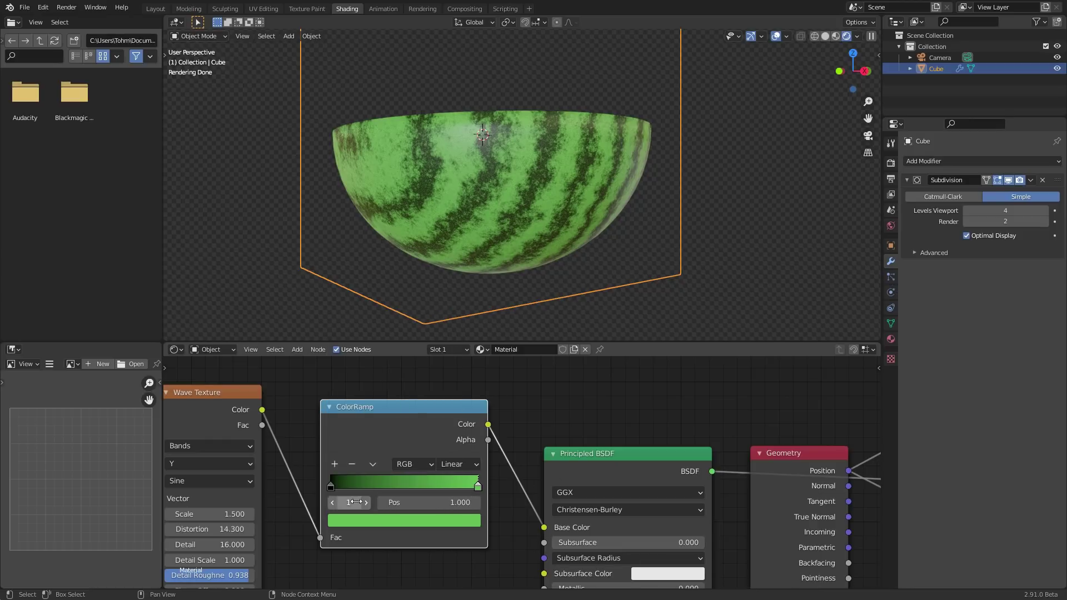
Color the ColorRamp's stop 0 a very dark green with a value of about 0.21.
left_click(332, 505)
left_click(378, 521)
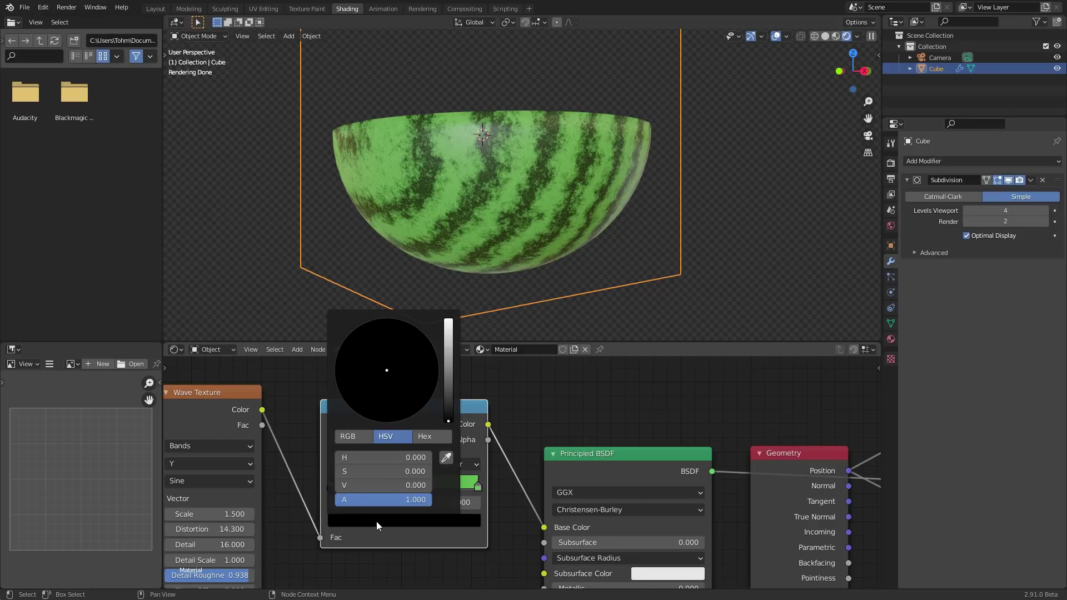
left_click(449, 400)
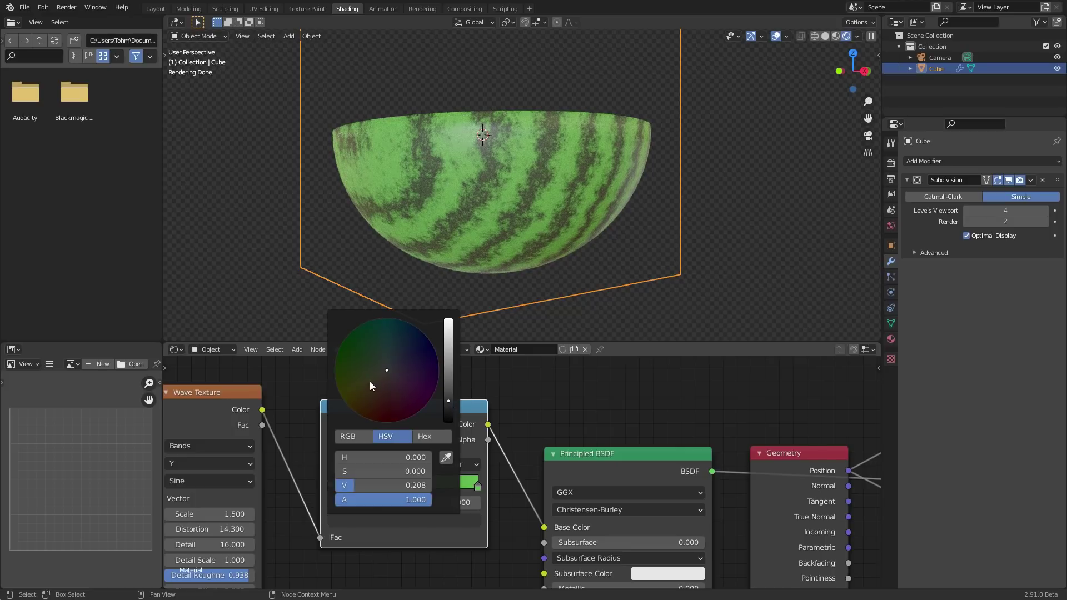
left_click(359, 363)
left_click_drag(359, 363, 359, 357)
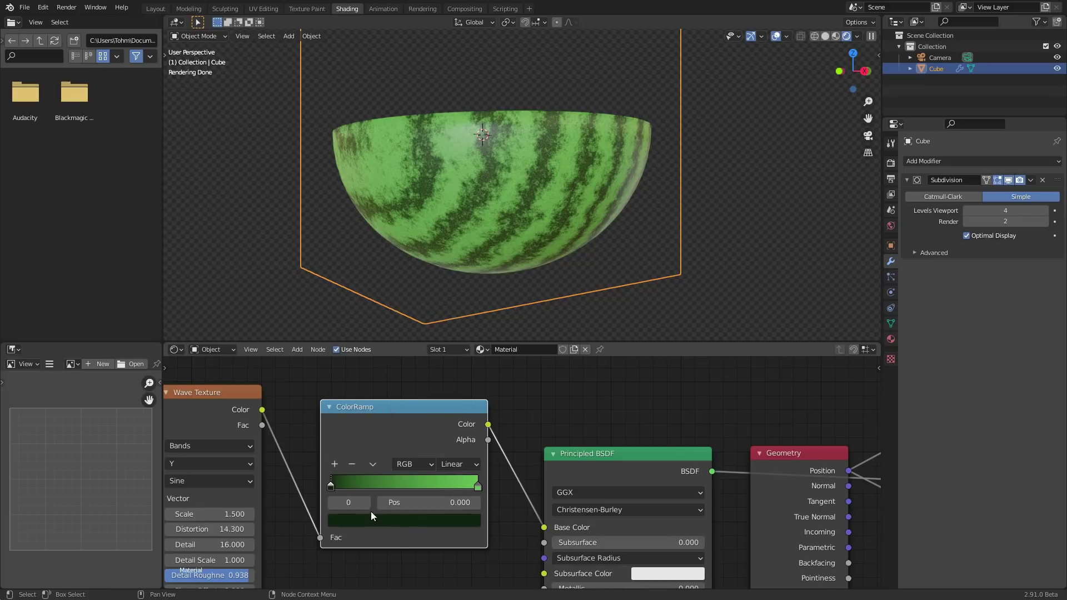
Darken the green of the ColorRamp's stop 1 slightly and check the striped rind on the half melon.
left_click(366, 503)
left_click(384, 519)
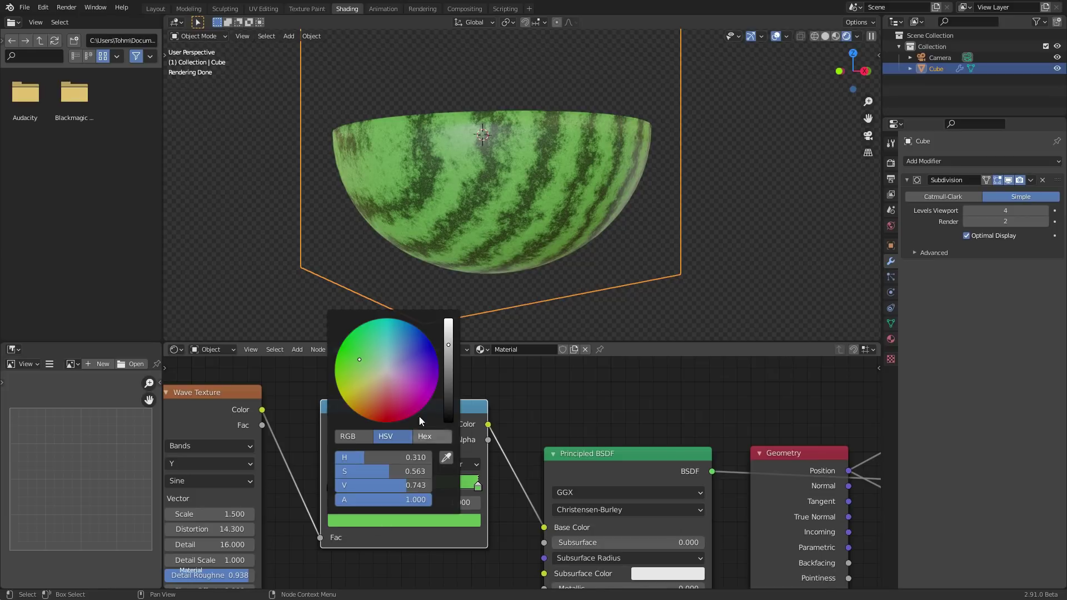
left_click(449, 359)
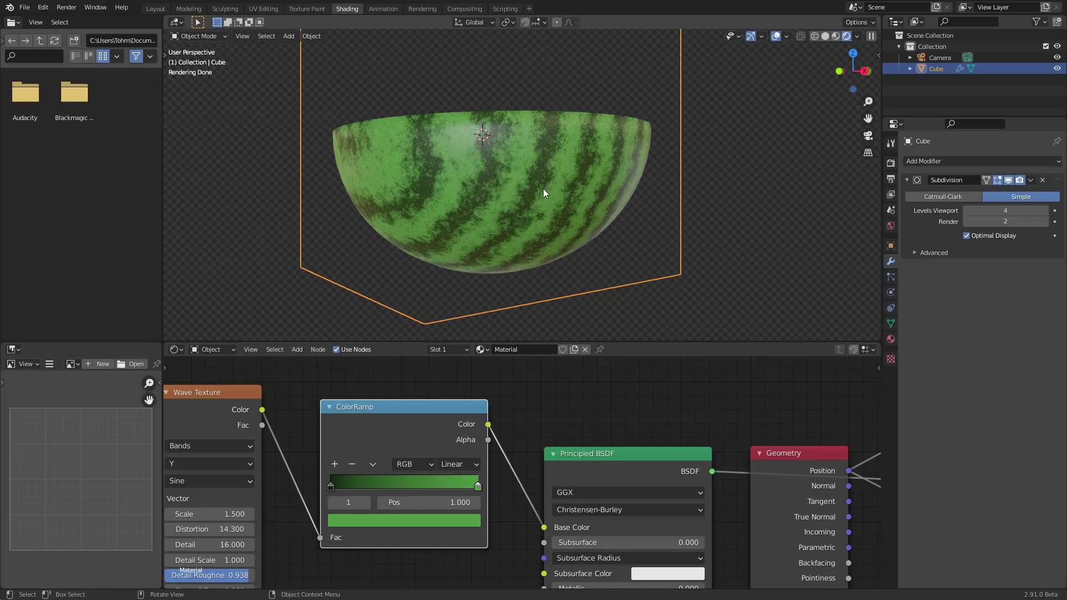
mouse_move(543, 193)
middle_mouse_down()
mouse_move(561, 229)
mouse_move(535, 165)
mouse_move(540, 194)
mouse_move(520, 182)
middle_mouse_up()
scroll(539, 190, "down", 3)
scroll(520, 186, "up", 4)
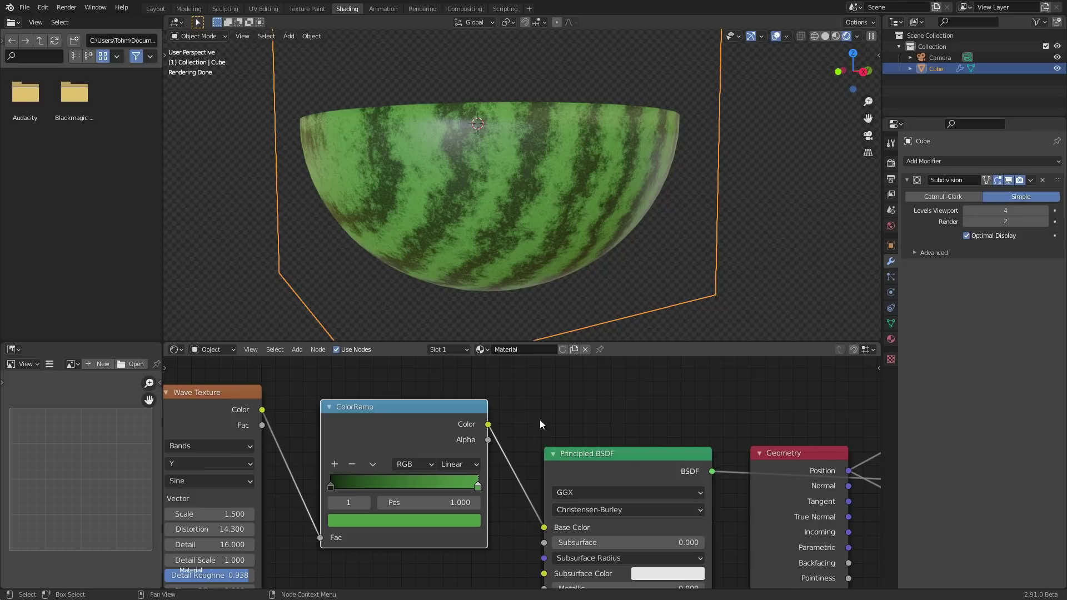
scroll(534, 422, "down", 3)
middle_click_drag(443, 115, 498, 145)
scroll(500, 403, "up", 3)
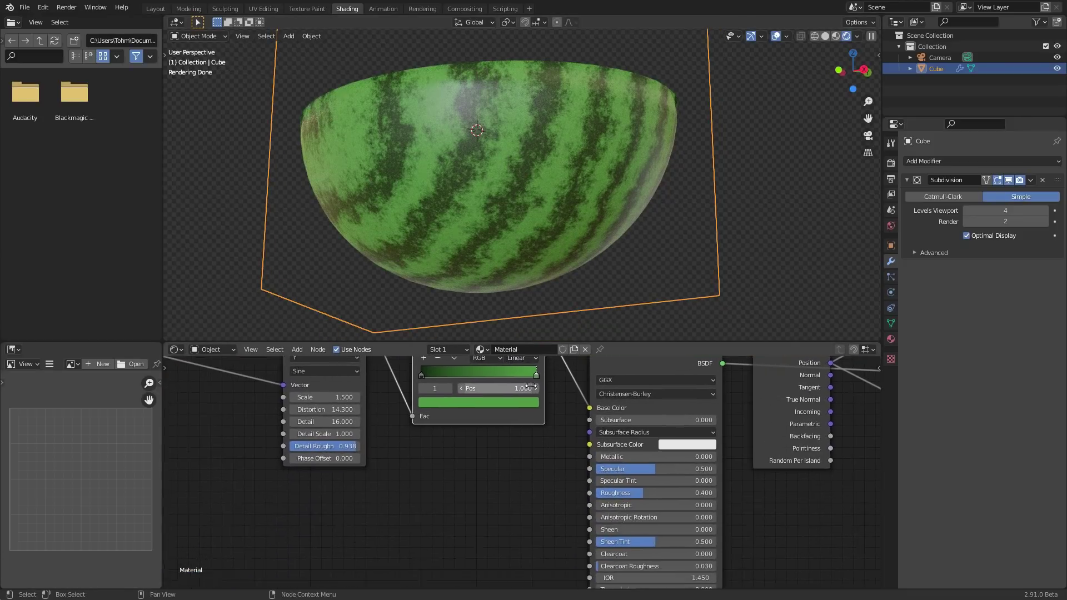
Add a Bump node and connect its Normal output to the Principled BSDF's Normal input.
middle_click_drag(530, 387, 542, 345)
key("shift+a")
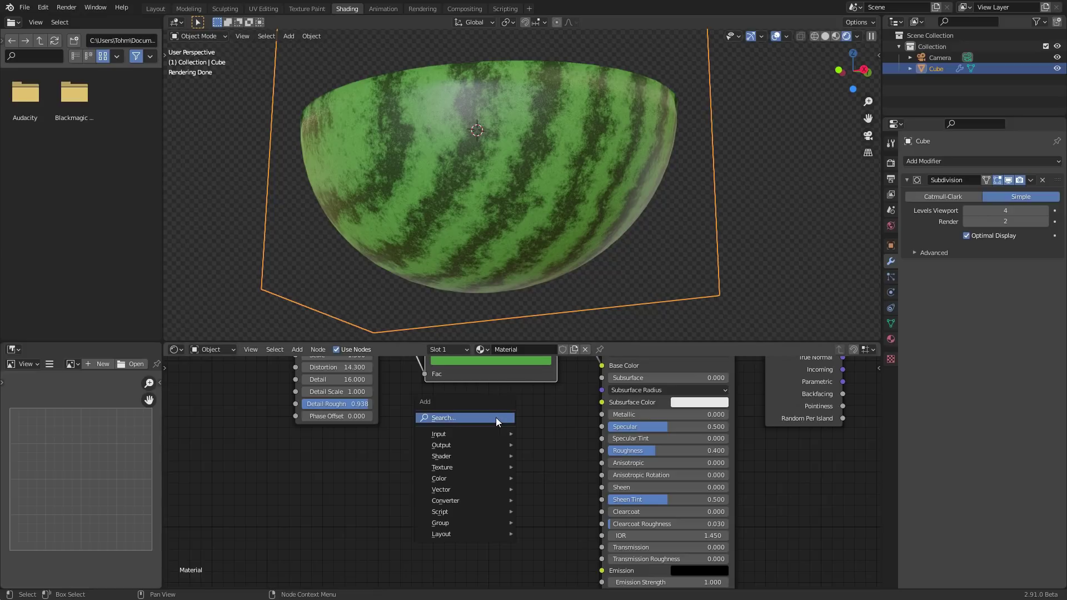
left_click(496, 418)
type("bump")
key("Return")
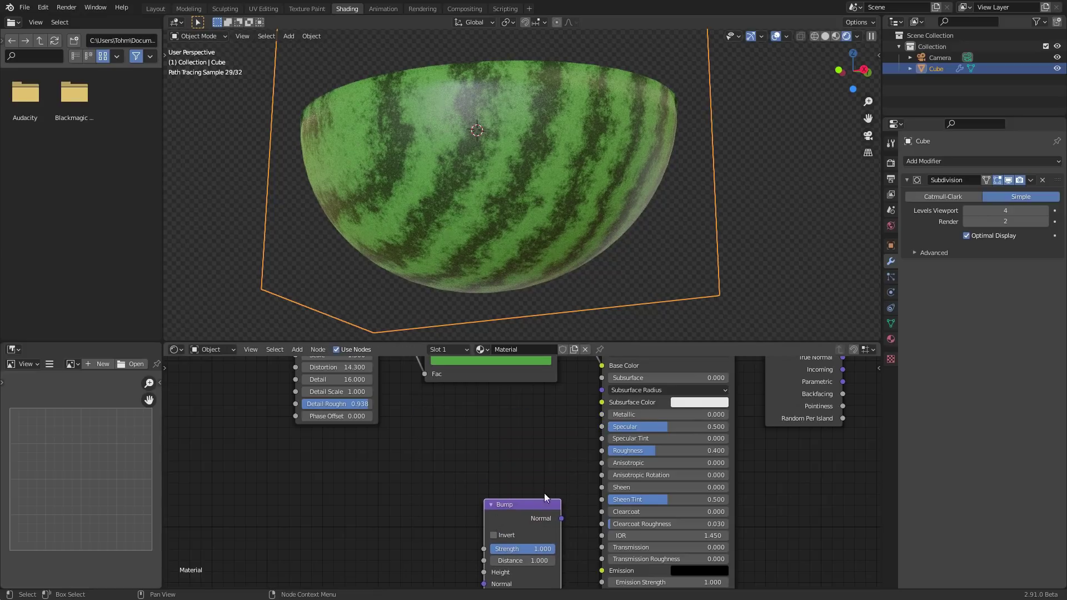
left_click(544, 498)
middle_click_drag(545, 497, 477, 431)
left_click_drag(493, 452, 533, 538)
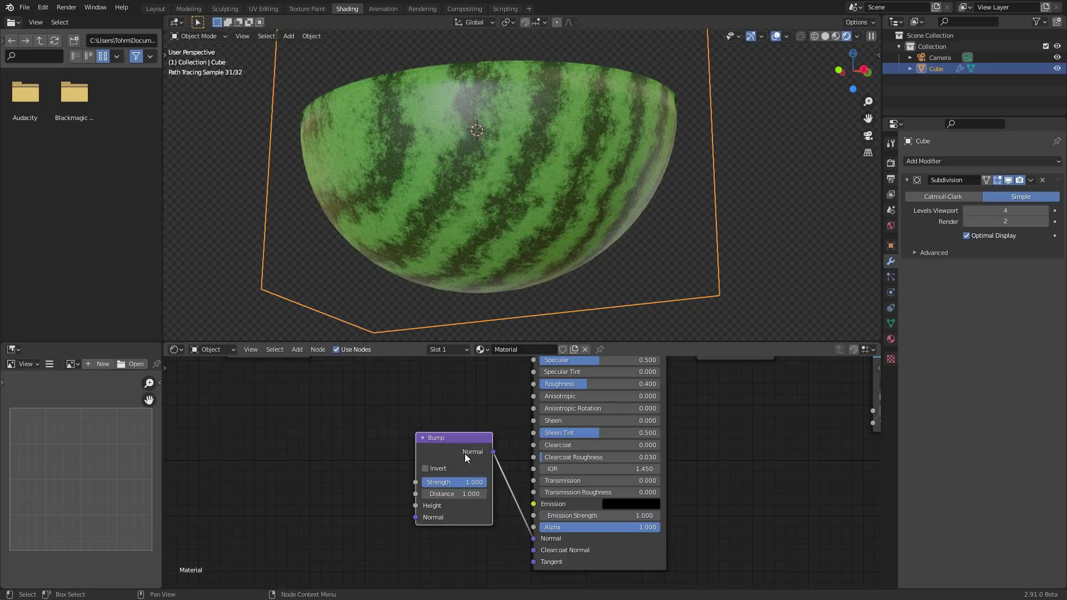
Connect the Wave Texture's Fac output to the Bump node's Height input and inspect the rind's relief up close.
scroll(481, 454, "down", 2)
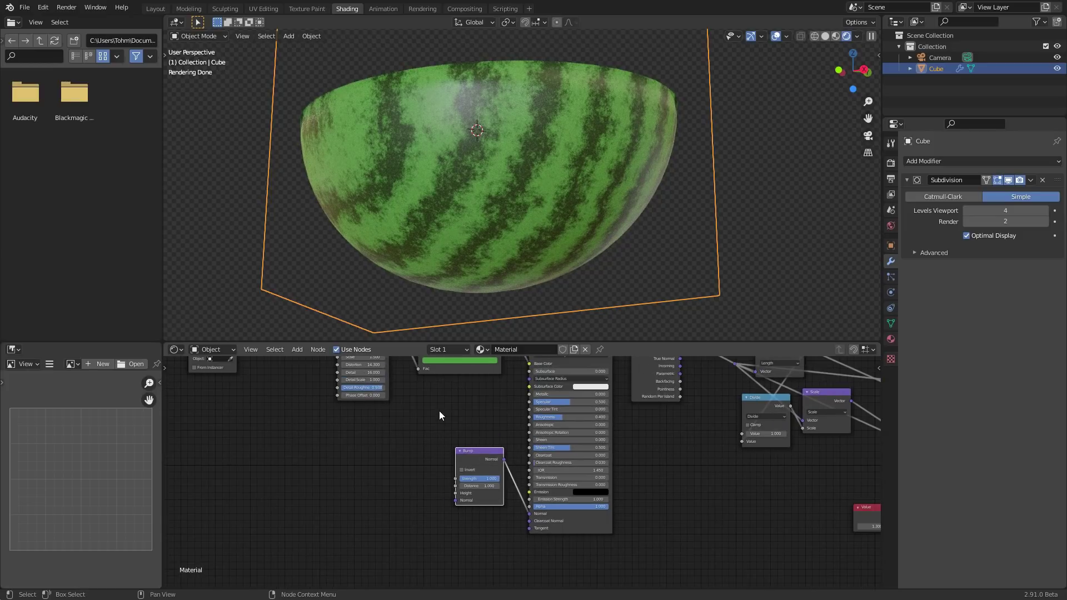
scroll(443, 421, "down", 2)
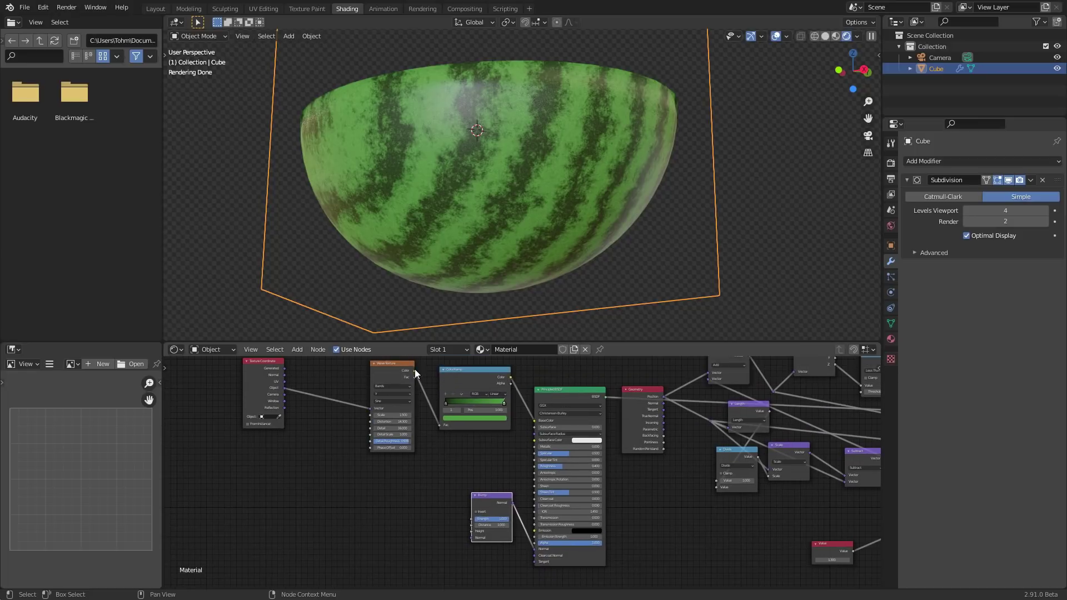
left_click_drag(414, 370, 475, 533)
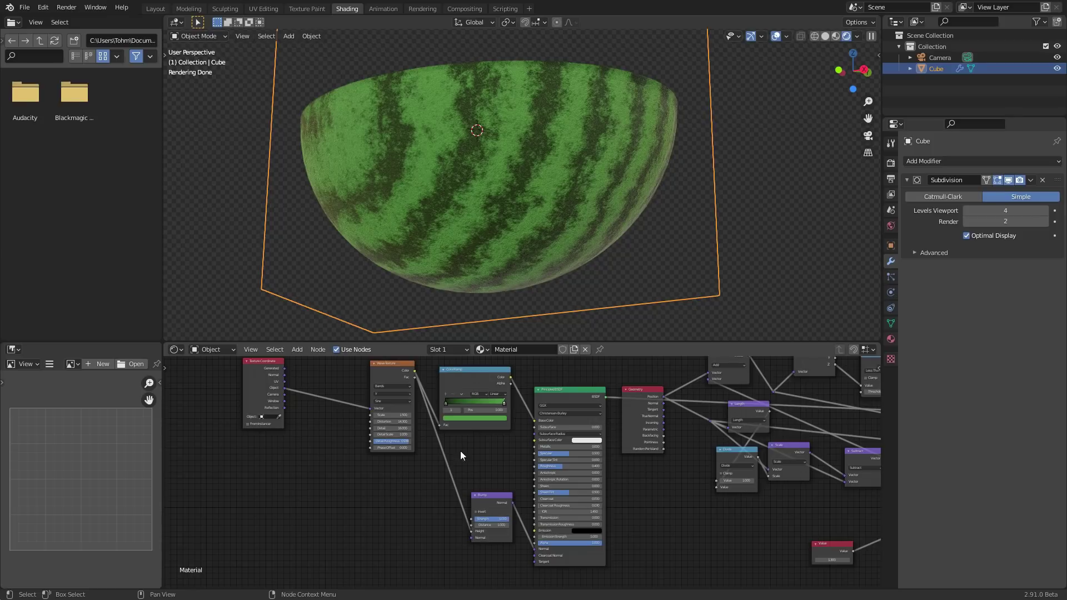
left_click_drag(415, 381, 476, 531)
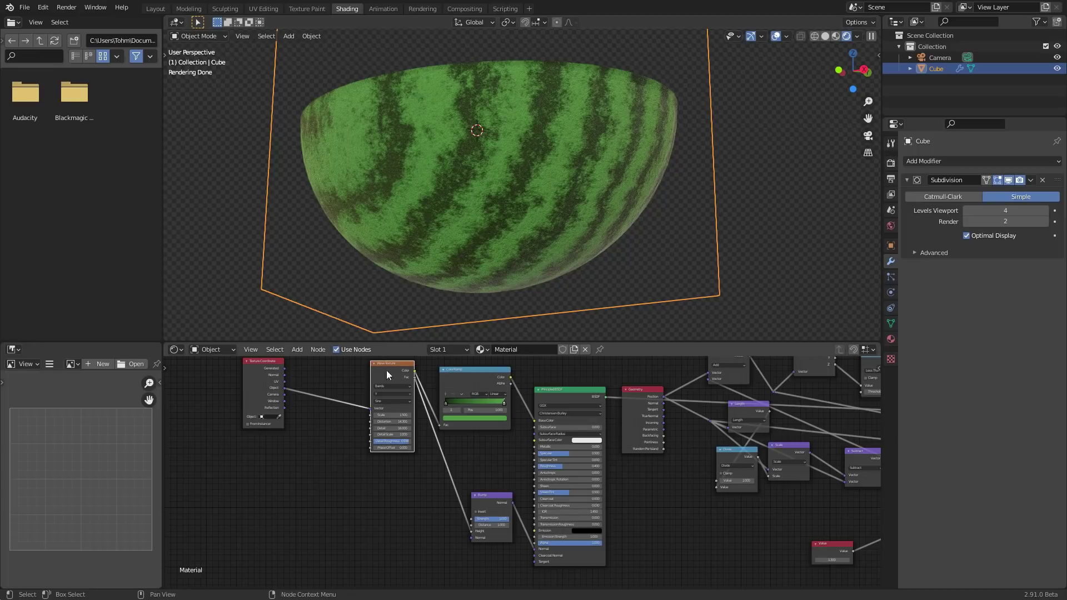
middle_click_drag(603, 193, 552, 179)
scroll(483, 144, "up", 5)
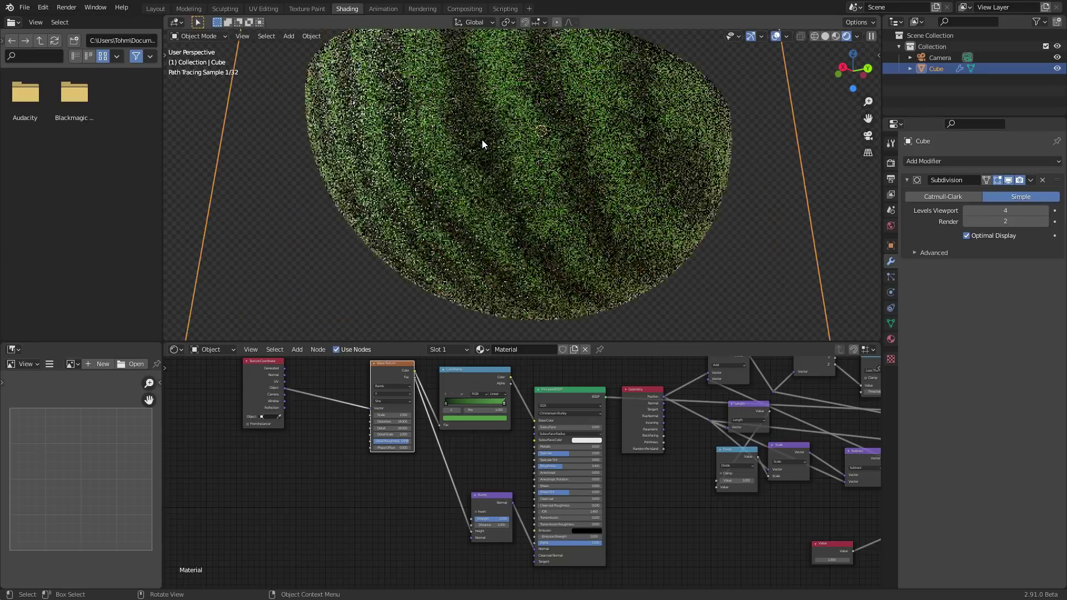
scroll(453, 121, "up", 2)
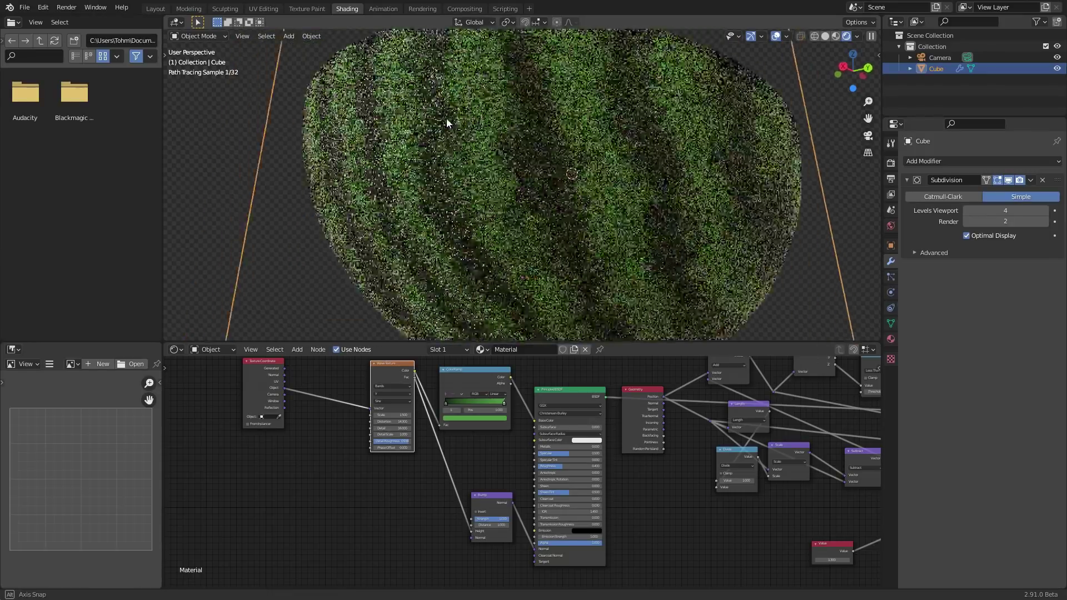
scroll(445, 118, "down", 2)
Try the Bump node's Strength at 0 and restore it to 1.
middle_click_drag(498, 476, 473, 434, "ctrl")
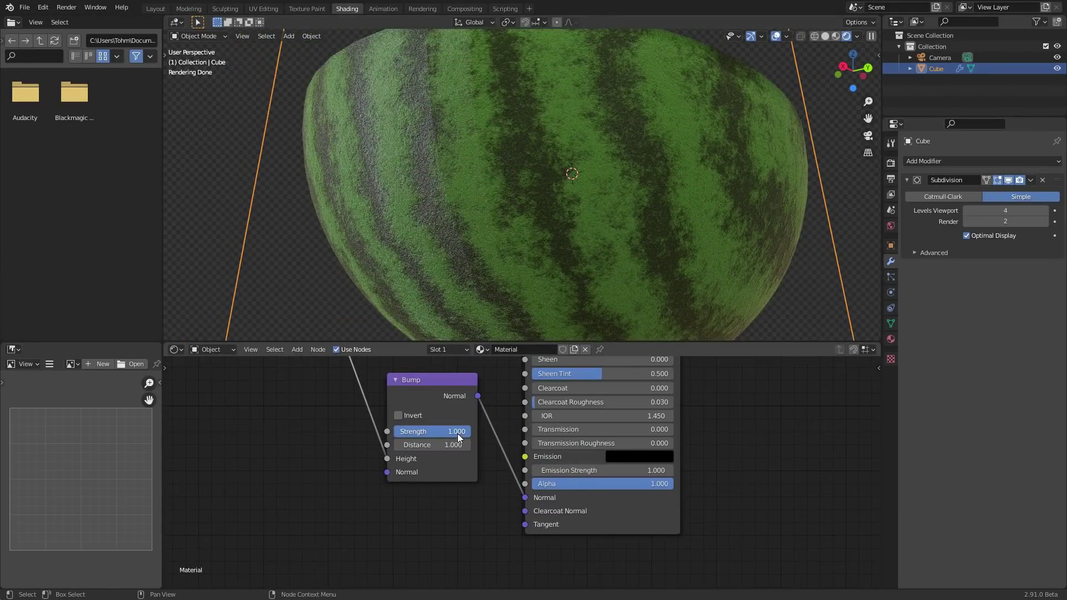
left_click_drag(458, 433, 456, 432)
left_click(456, 432)
type("1")
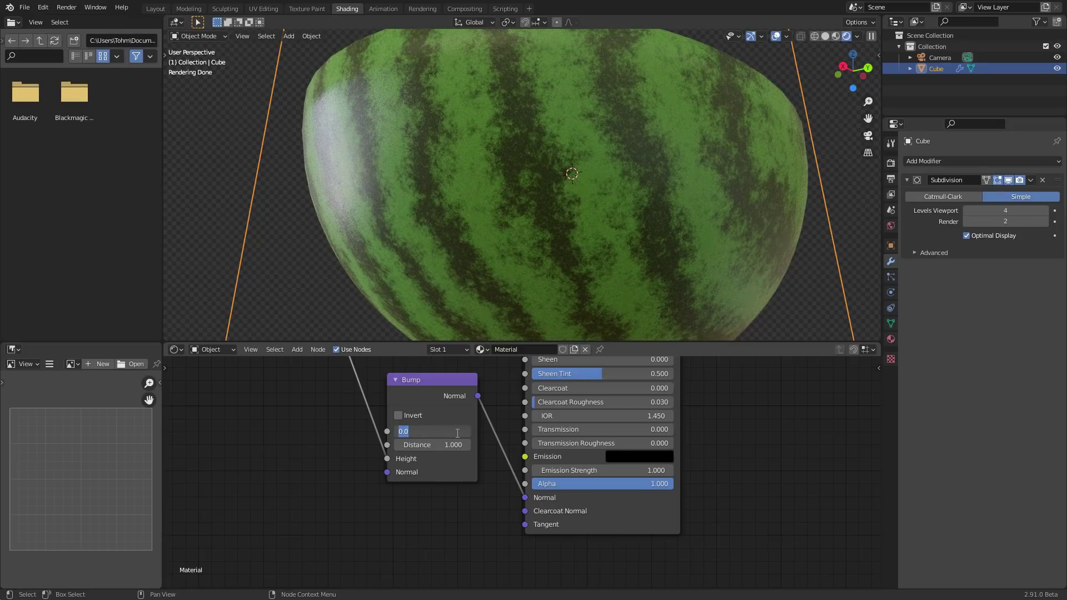
key("Return")
Set the Bump node's Strength to 0.3 and check the rind from above.
left_click(433, 432)
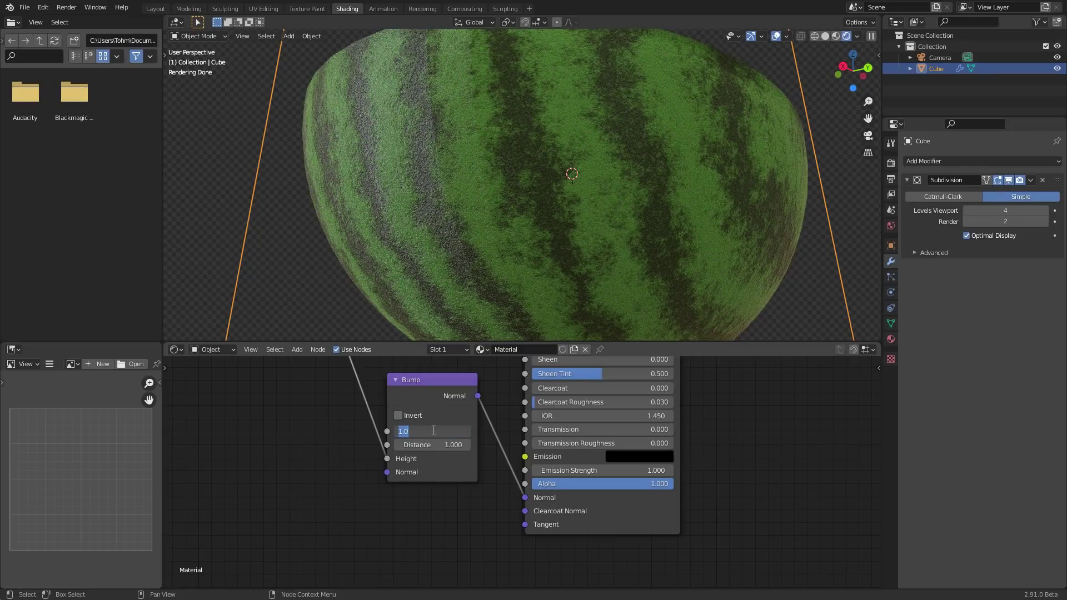
key("BackSpace")
type(".3")
key("Return")
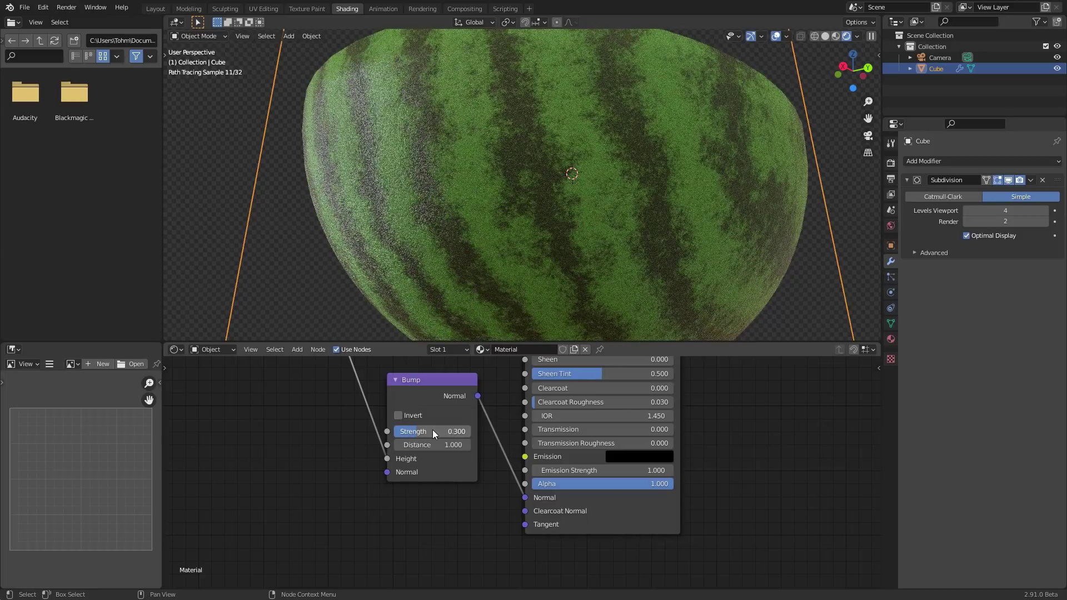
middle_click_drag(468, 221, 521, 226)
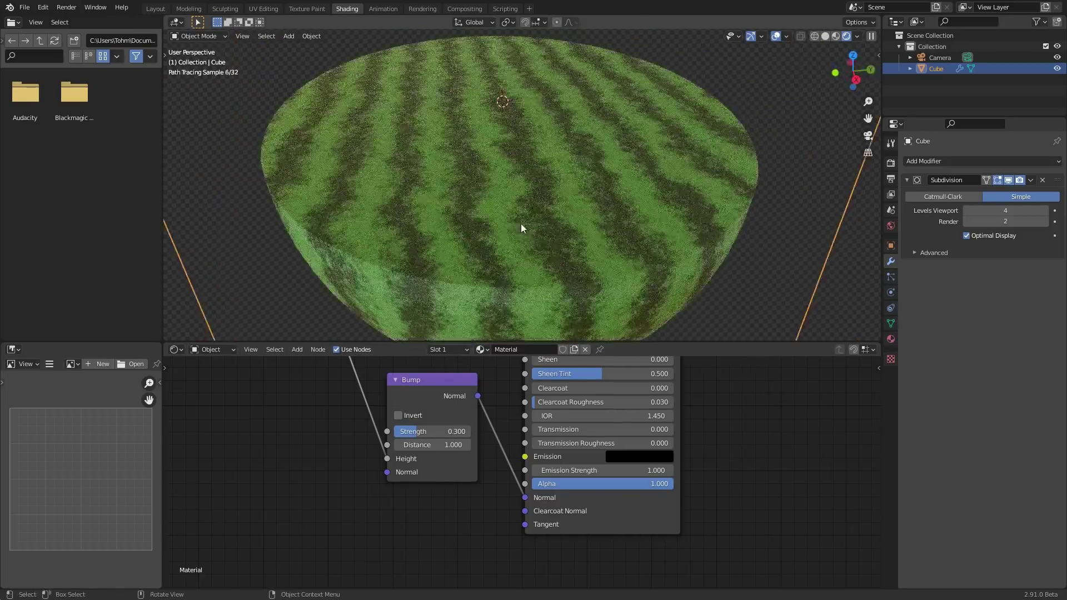
scroll(529, 200, "down", 2)
Review the displacement method in the material's surface settings and keep it at Displacement Only.
left_click(890, 340)
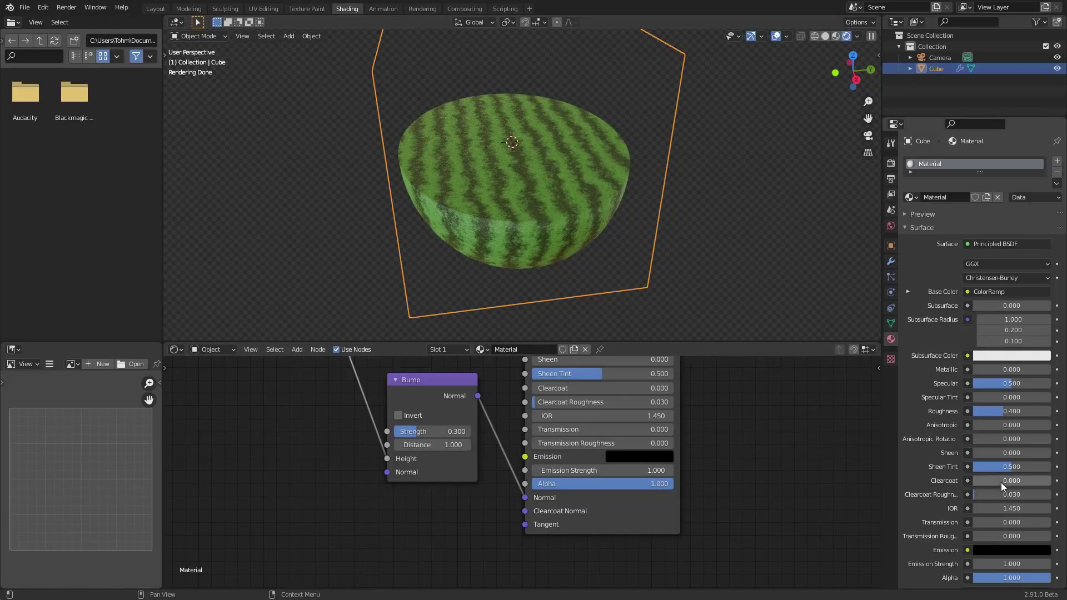
scroll(978, 477, "down", 8)
left_click(942, 558)
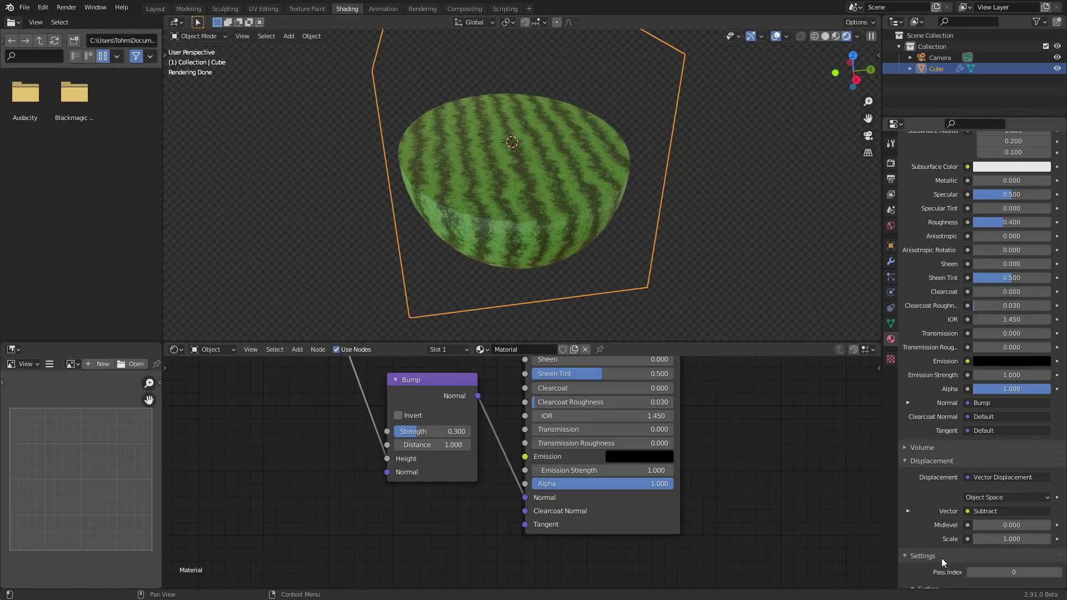
scroll(941, 558, "down", 6)
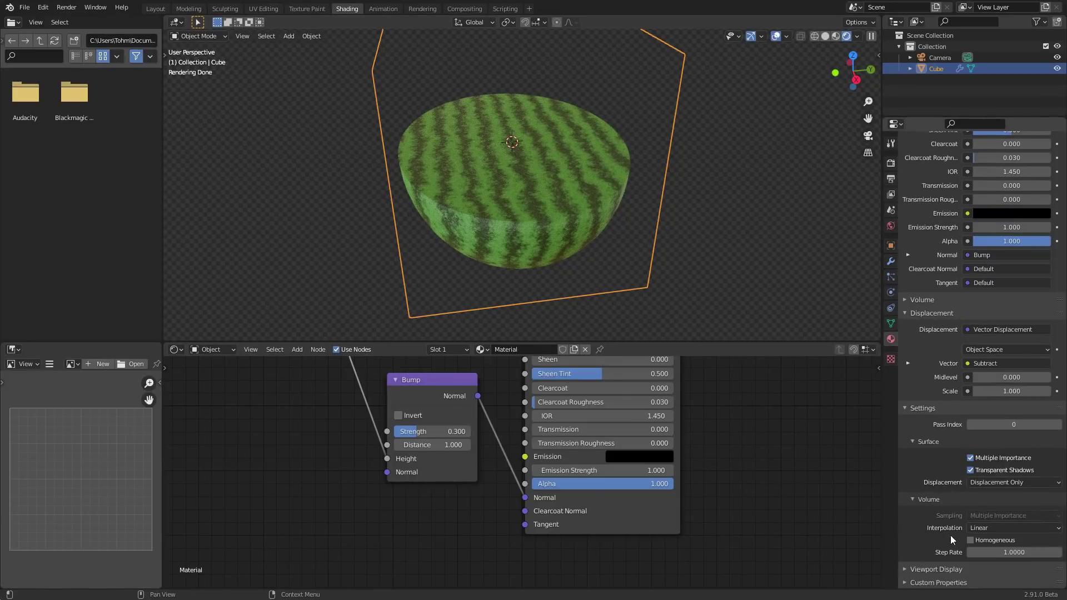
left_click(1015, 482)
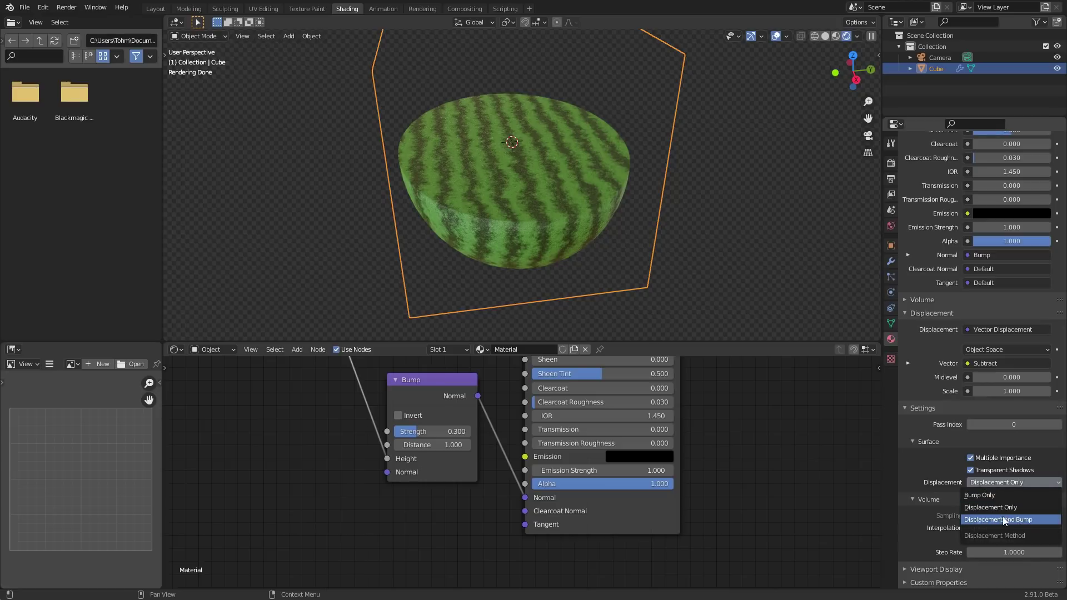
left_click(1012, 508)
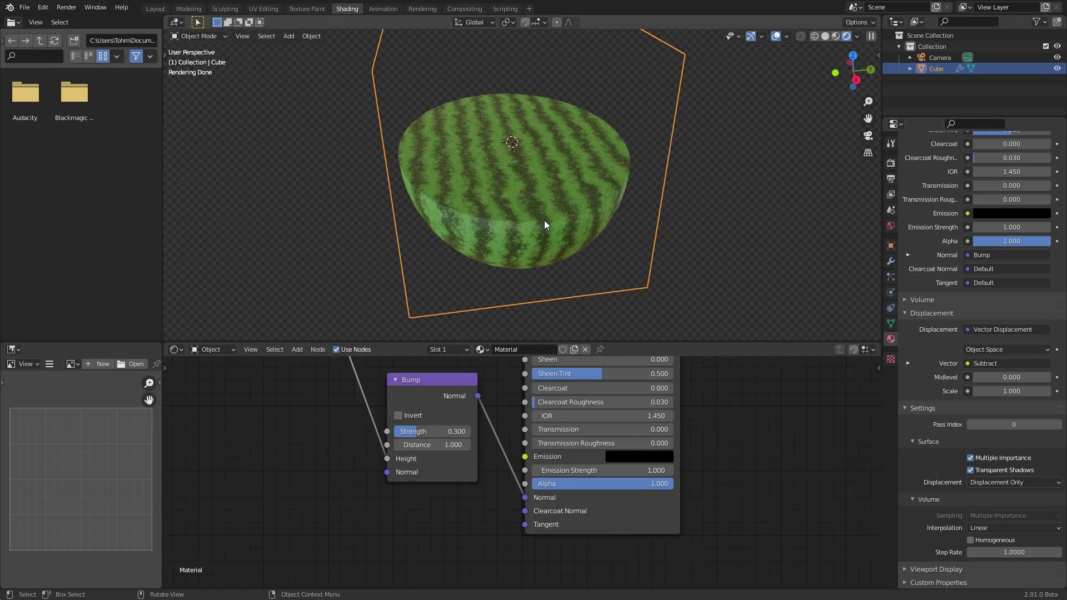
mouse_move(558, 243)
middle_mouse_down()
mouse_move(519, 182)
mouse_move(562, 148)
mouse_move(551, 178)
middle_mouse_up()
middle_click_drag(388, 432, 430, 465)
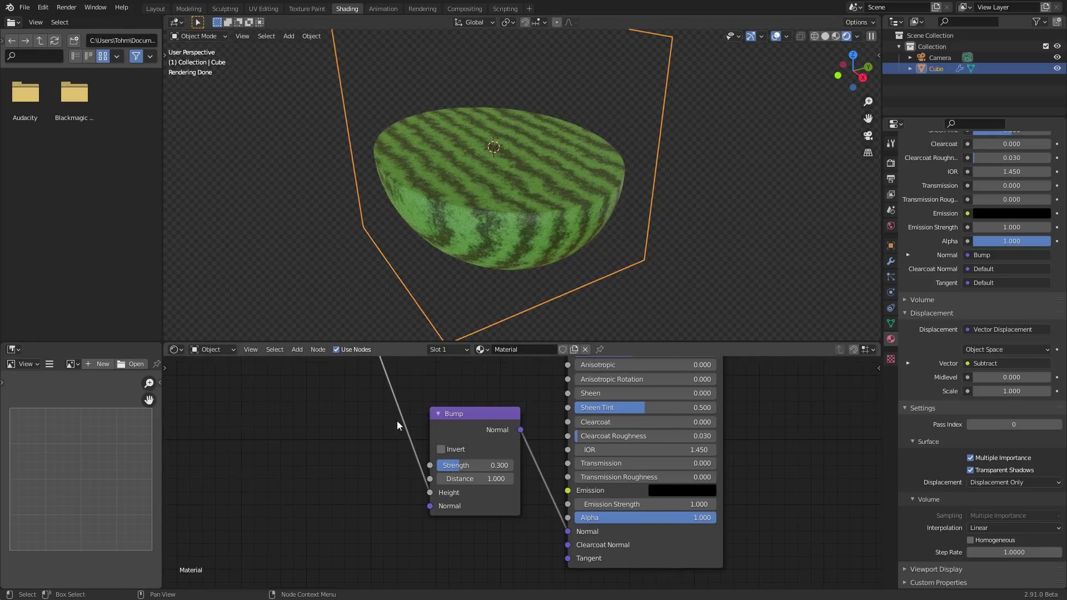
middle_click_drag(503, 89, 525, 105)
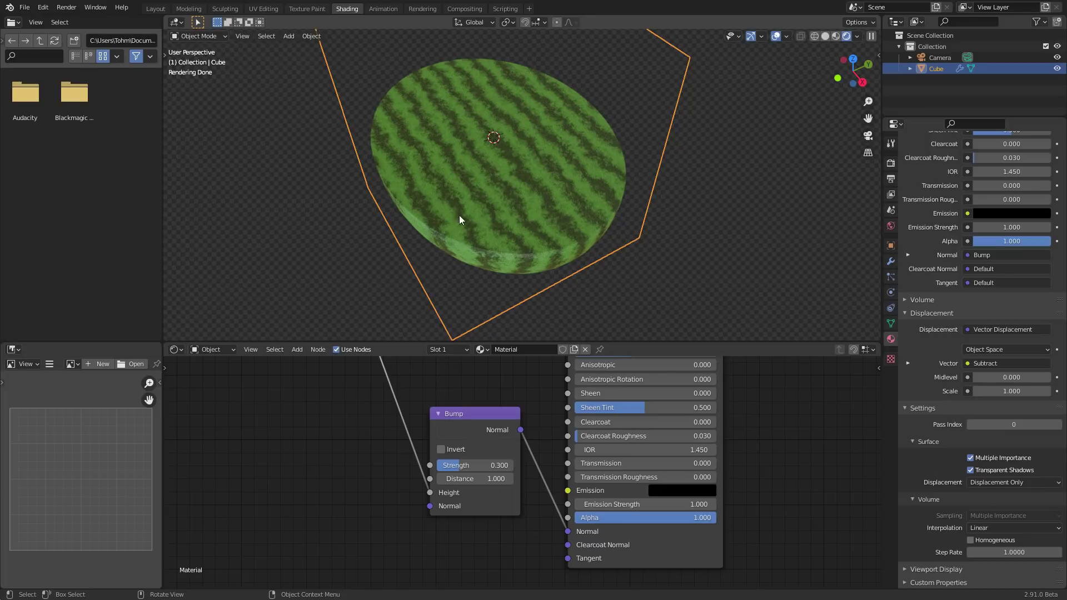
scroll(412, 482, "down", 3)
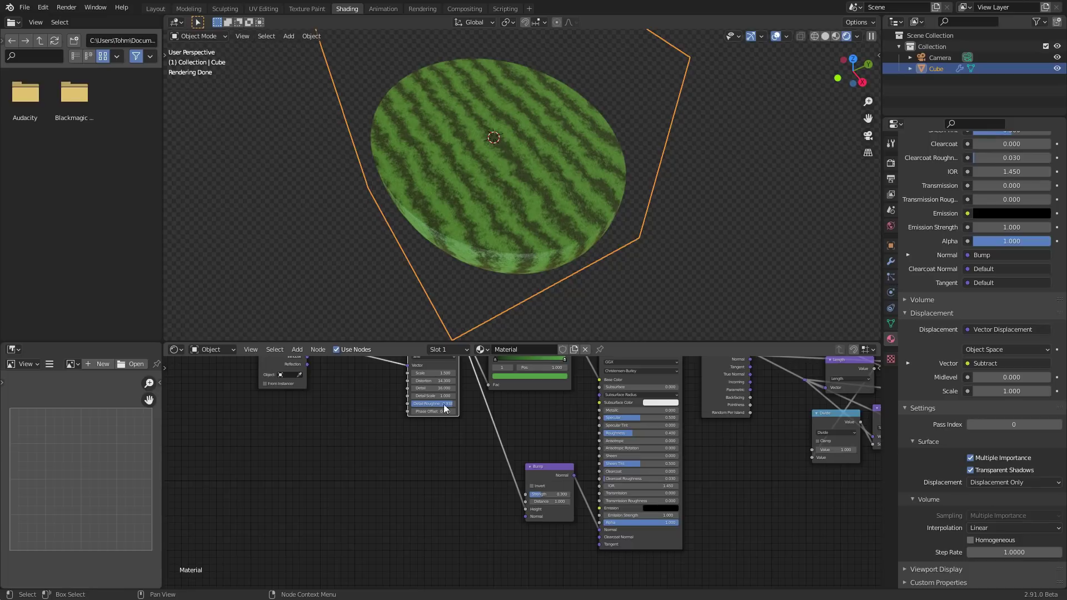
middle_click_drag(666, 375, 551, 449)
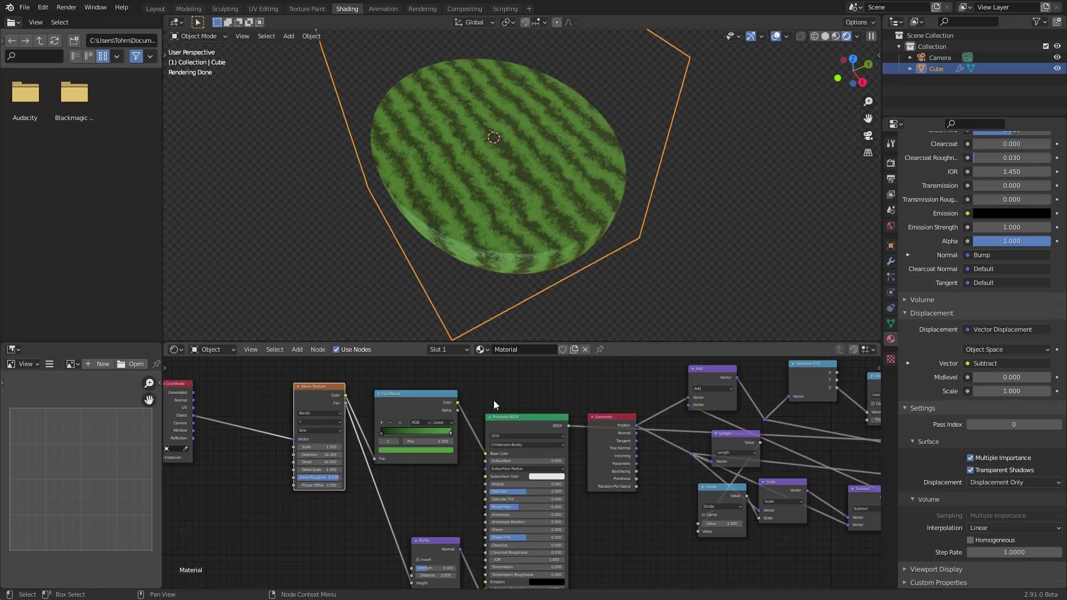
middle_click_drag(368, 430, 430, 413)
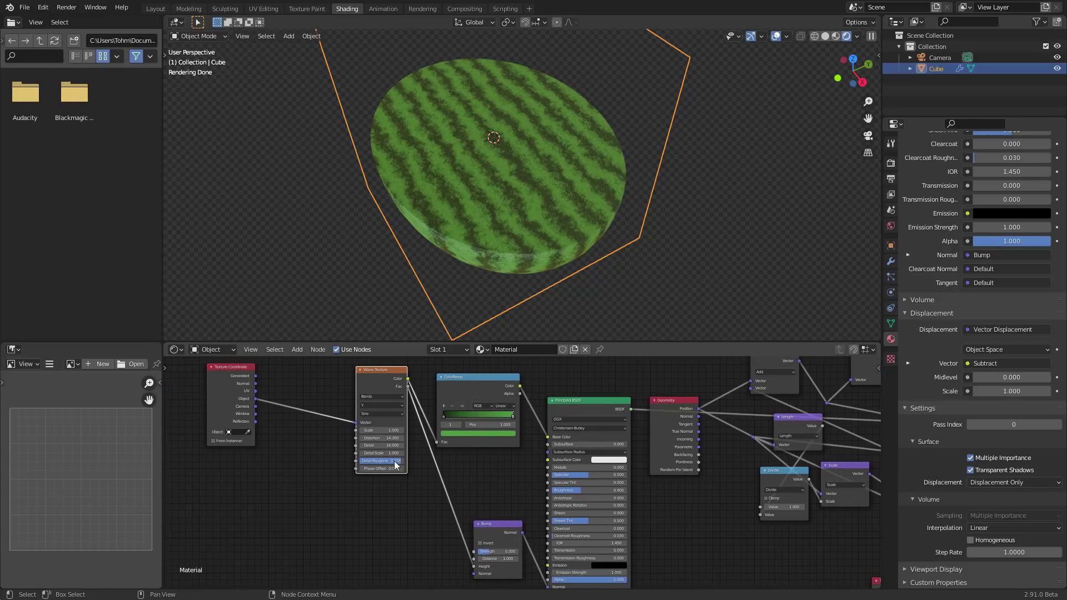
Move the Wave Texture, ColorRamp and Bump nodes together closer to the Texture Coordinate node.
left_click_drag(364, 562, 535, 423)
key("g")
left_click(510, 402)
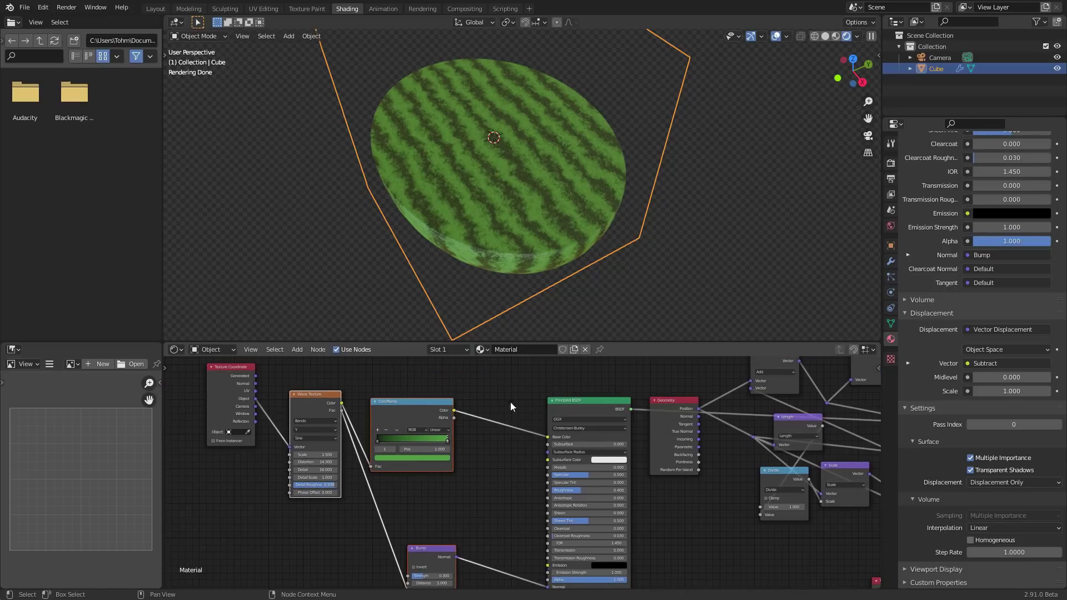
left_click(488, 390)
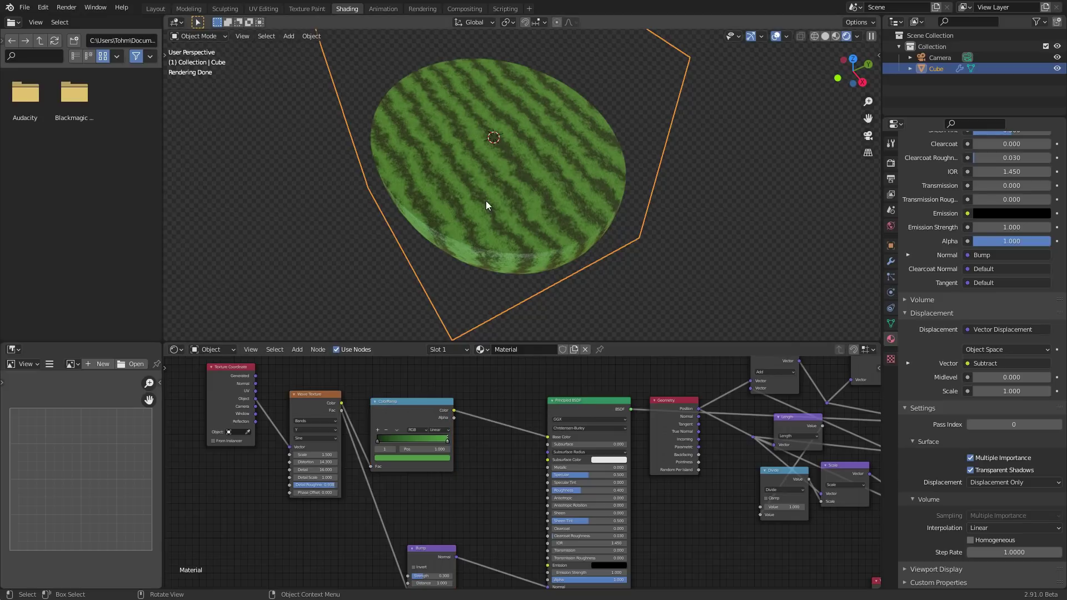
Preview the Texture Coordinate's Generated output on the melon and insert a Separate XYZ node after it.
scroll(400, 431, "up", 4)
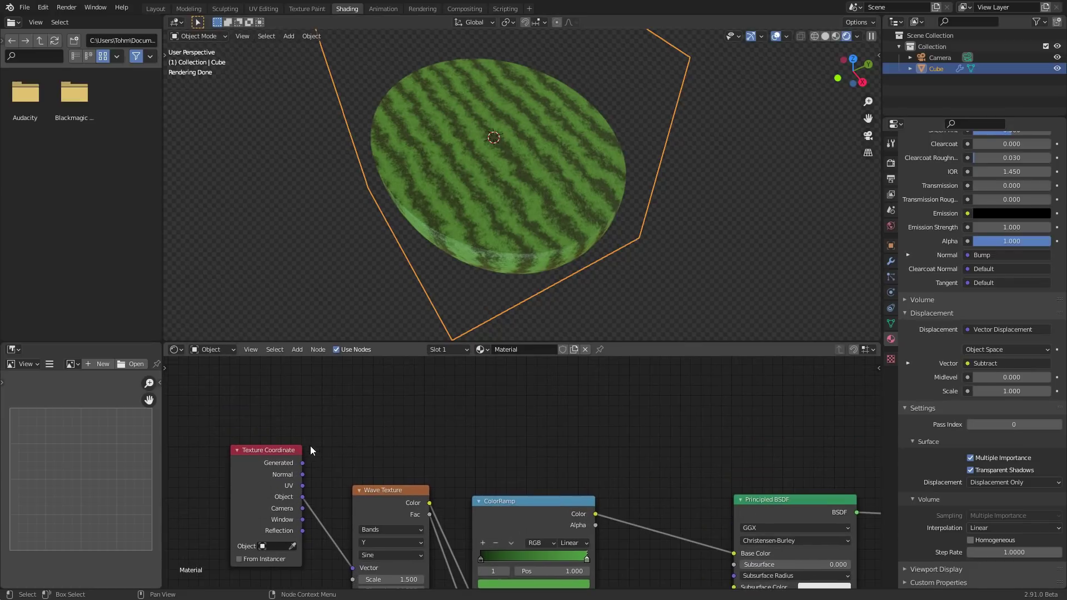
left_click(289, 448, "ctrl+shift")
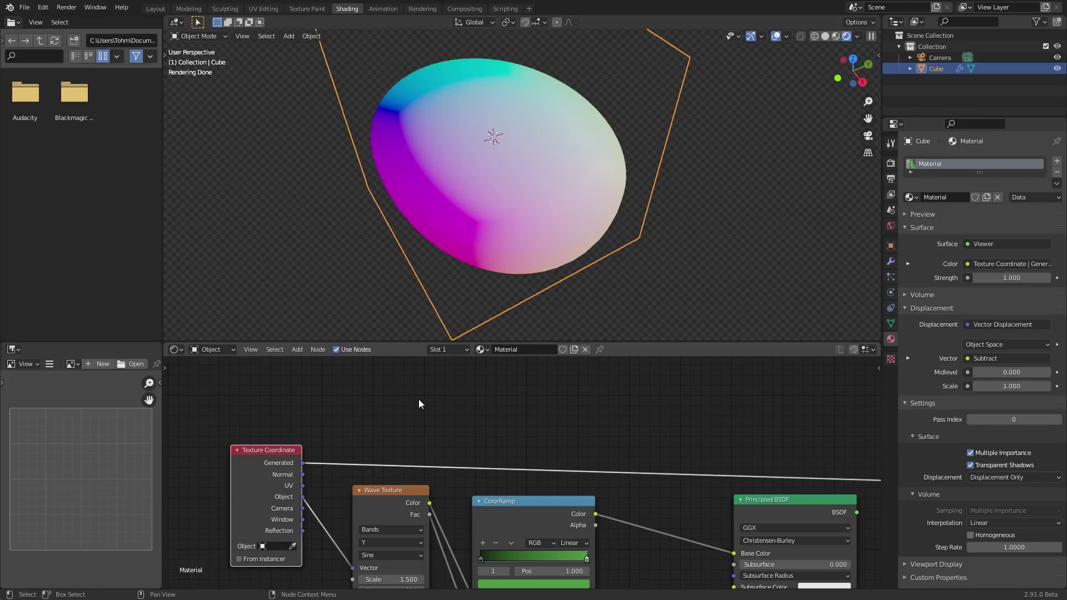
key("shift+a")
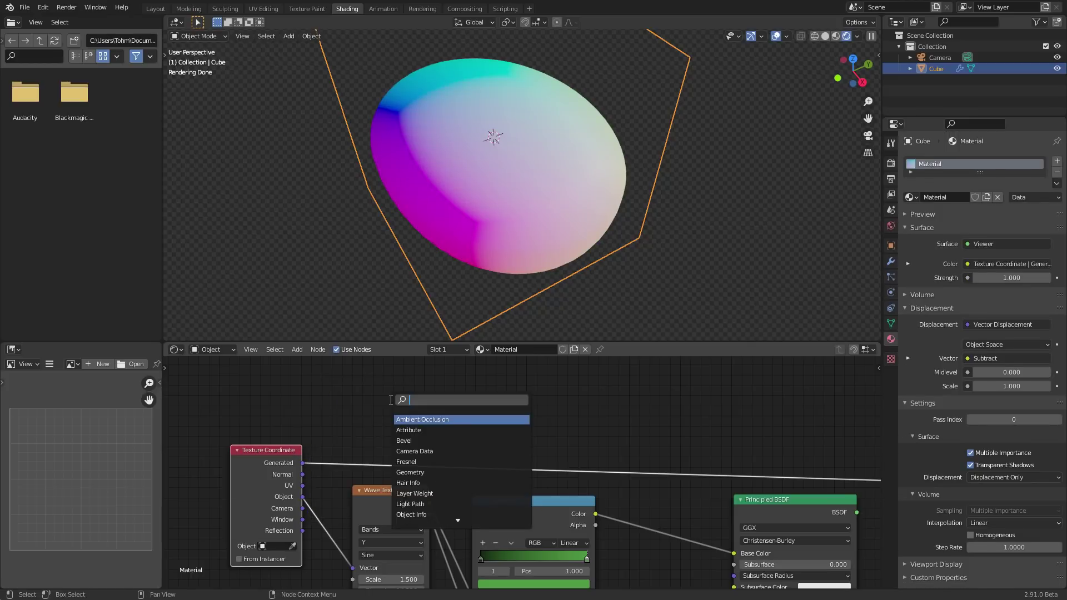
type("se")
left_click(415, 441)
left_click(391, 407)
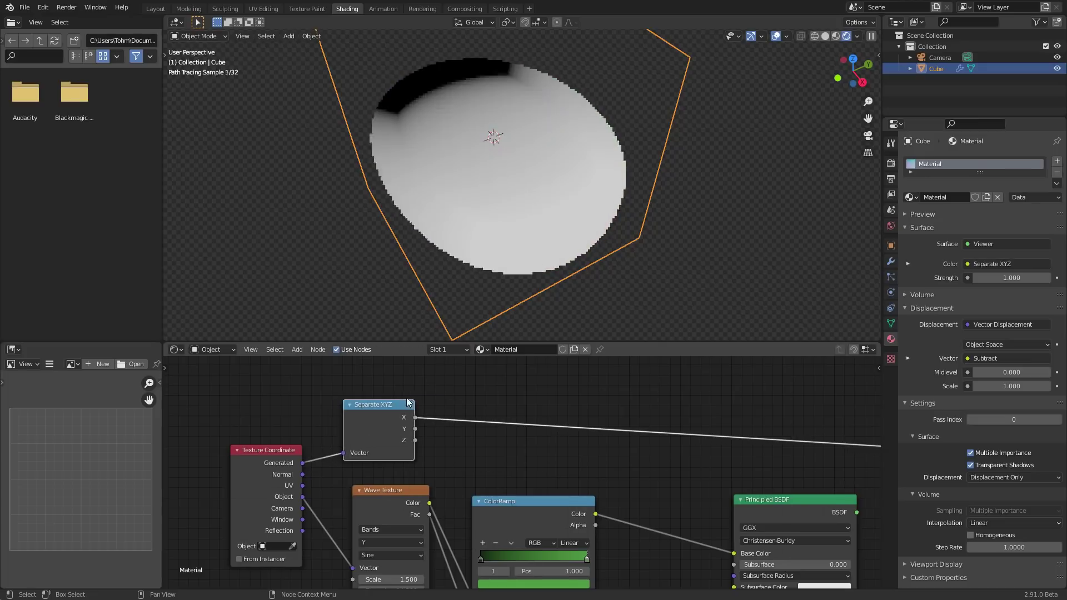
Move the Separate XYZ node up and preview its Z output, checking the gradient from the top and front views.
left_click_drag(388, 428, 380, 388)
left_click(379, 389, "ctrl+shift")
left_click(379, 389, "ctrl+shift")
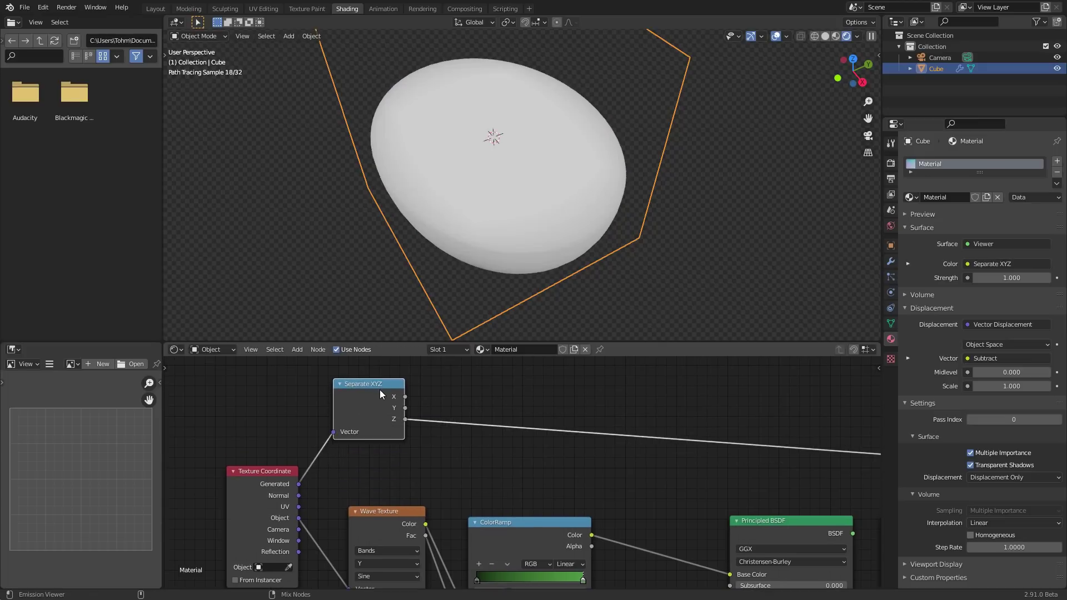
middle_click_drag(500, 250, 529, 215)
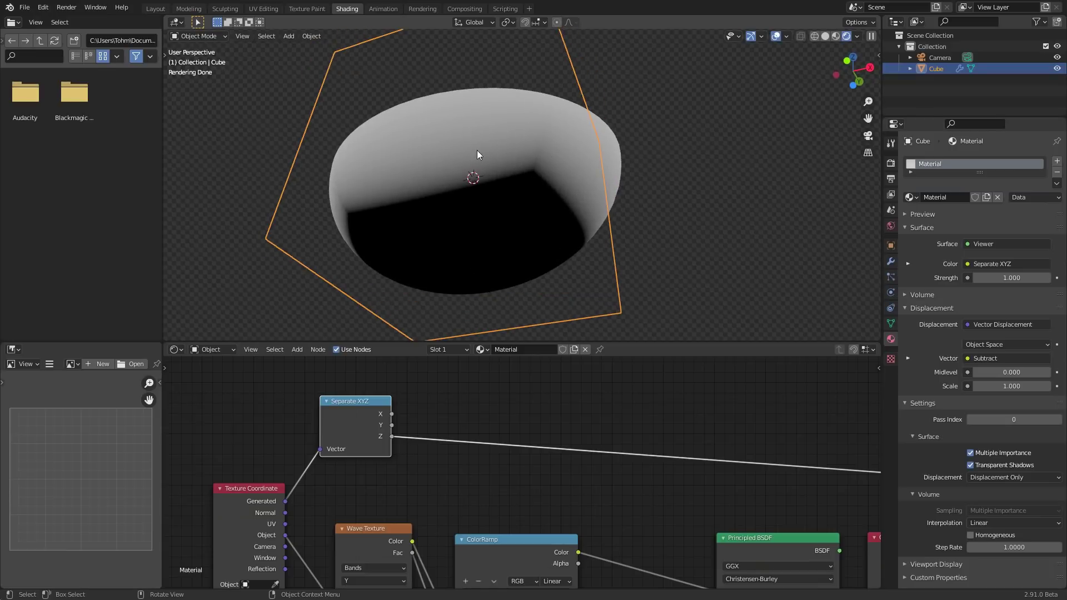
left_click(846, 69)
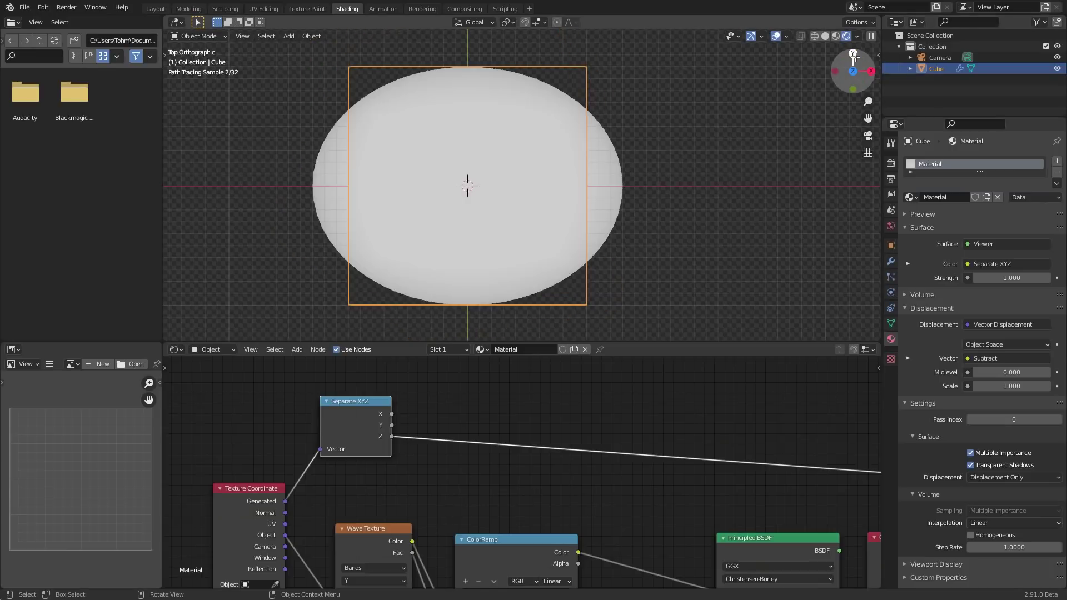
left_click(853, 89)
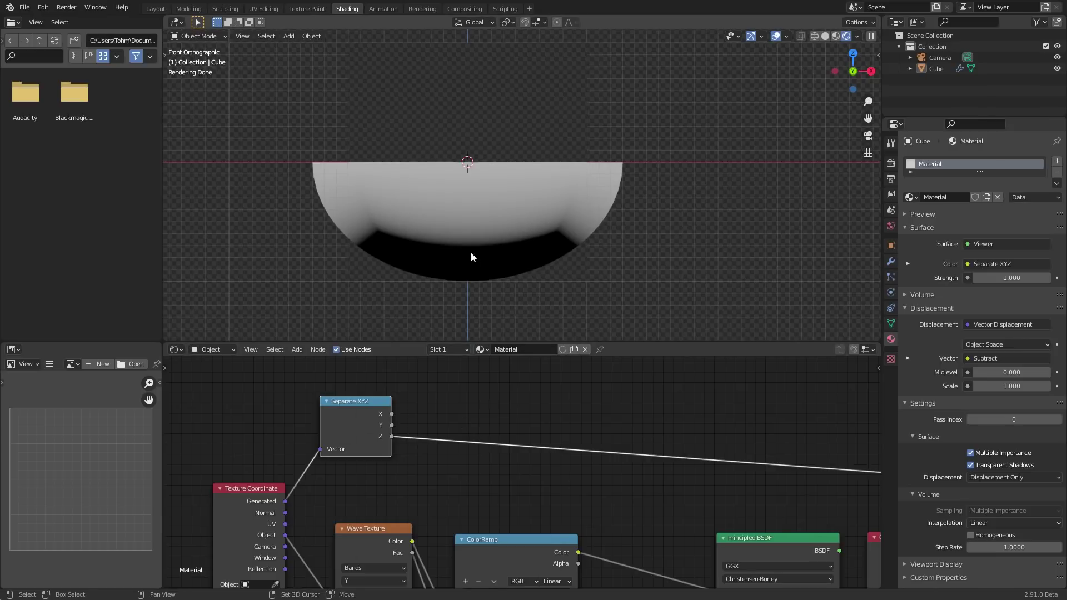
Insert a Math node after the Separate XYZ node's Z output and set its operation to Greater Than.
key("shift+a")
left_click(446, 381)
type("math")
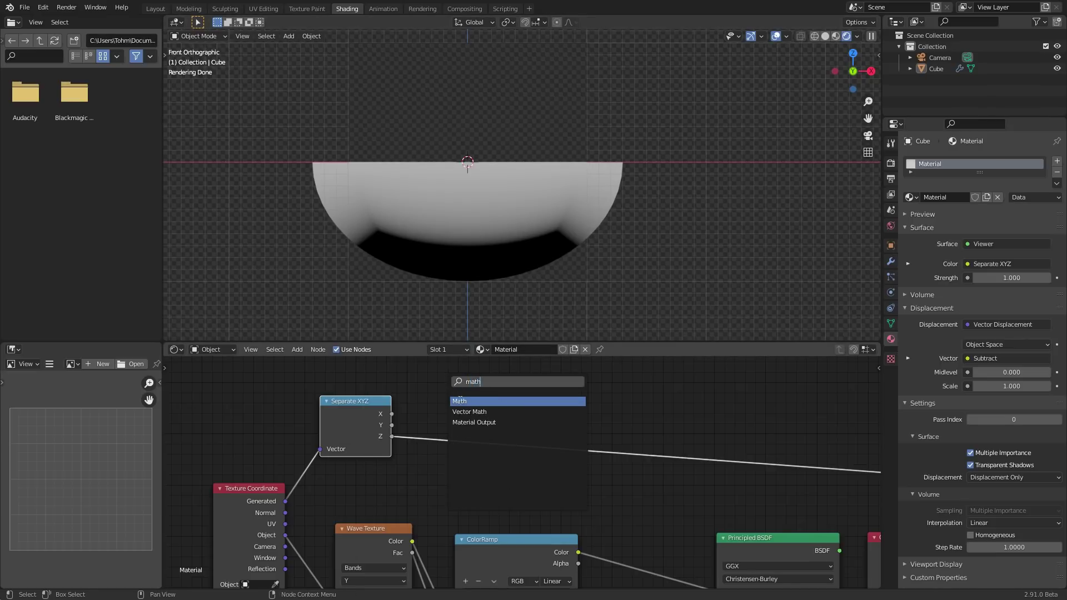
key("Return")
left_click(462, 407)
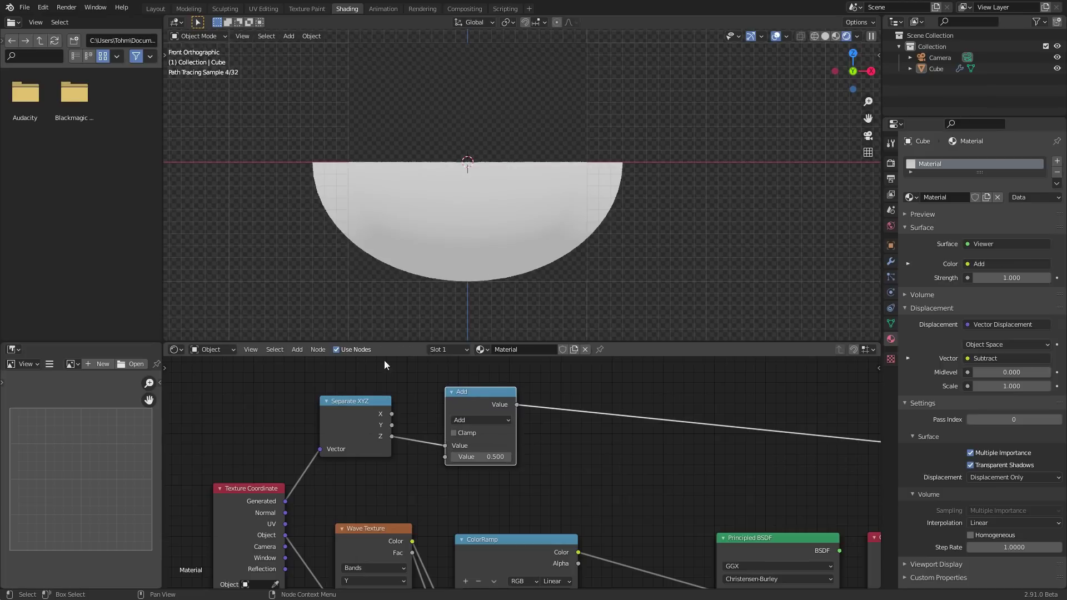
left_click(481, 420)
left_click(552, 482)
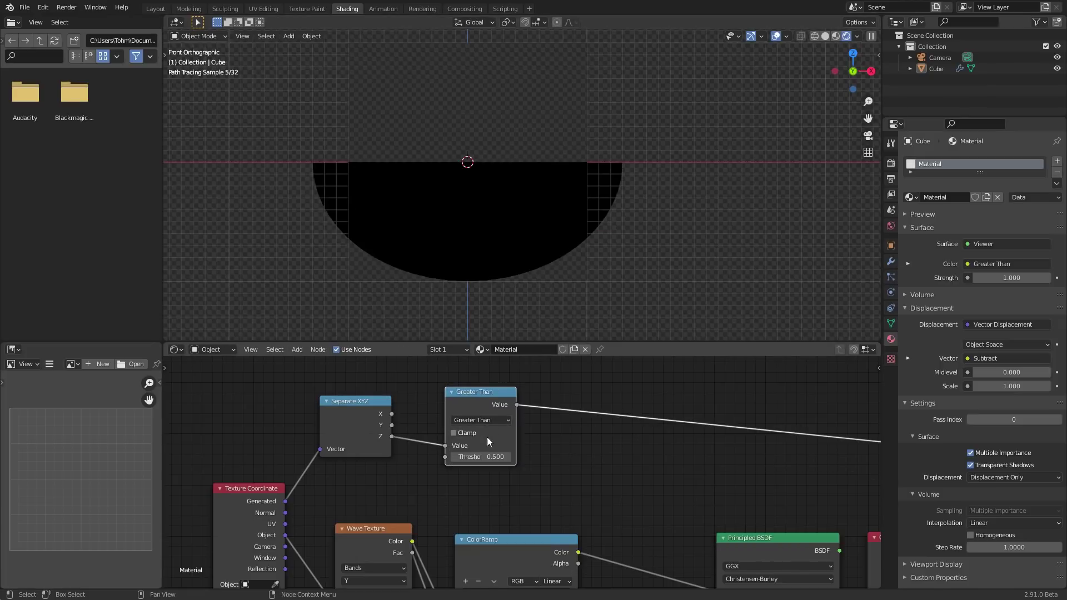
Tune the Greater Than node's Threshold to 0.770 to mask the melon's flat cut face inside the rind.
mouse_move(481, 456)
left_mouse_down()
mouse_move(453, 457)
mouse_move(474, 456)
left_mouse_up()
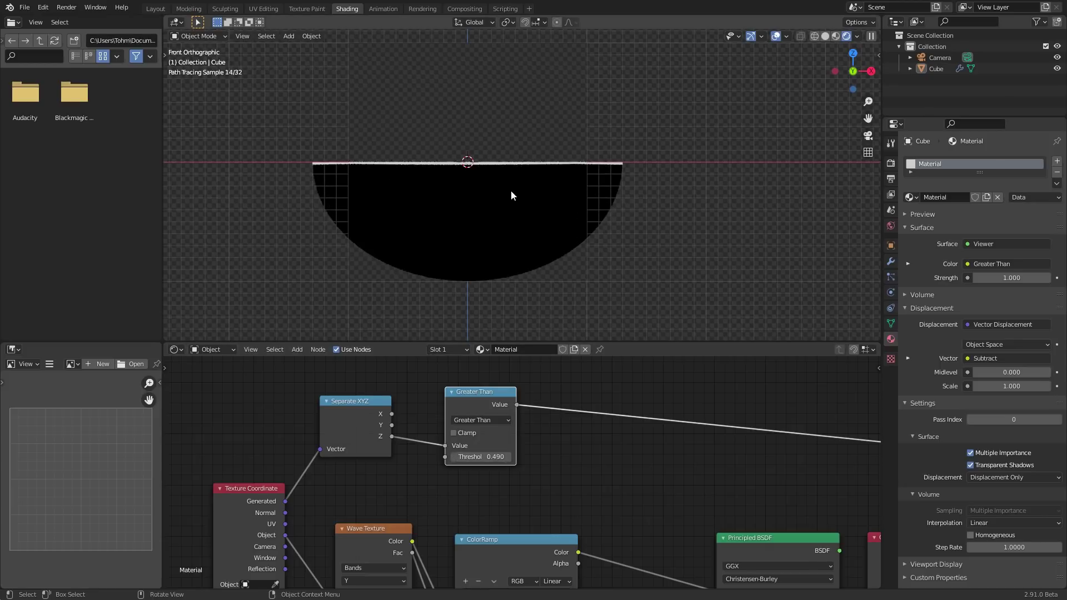
middle_click_drag(511, 190, 412, 232)
left_click_drag(489, 456, 507, 457)
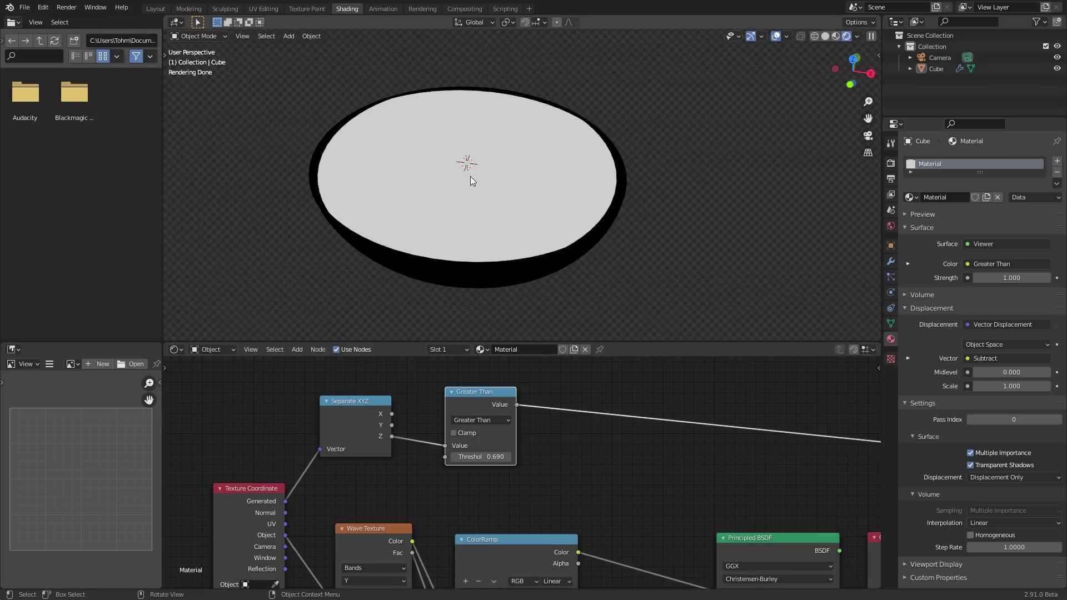
middle_click_drag(484, 196, 506, 188)
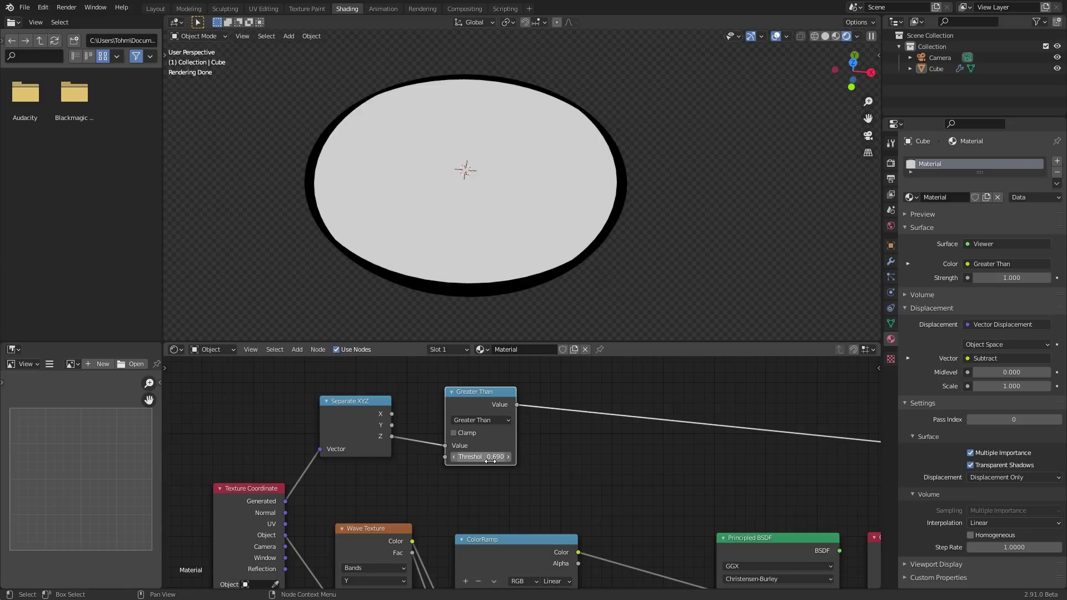
left_click_drag(491, 457, 516, 456)
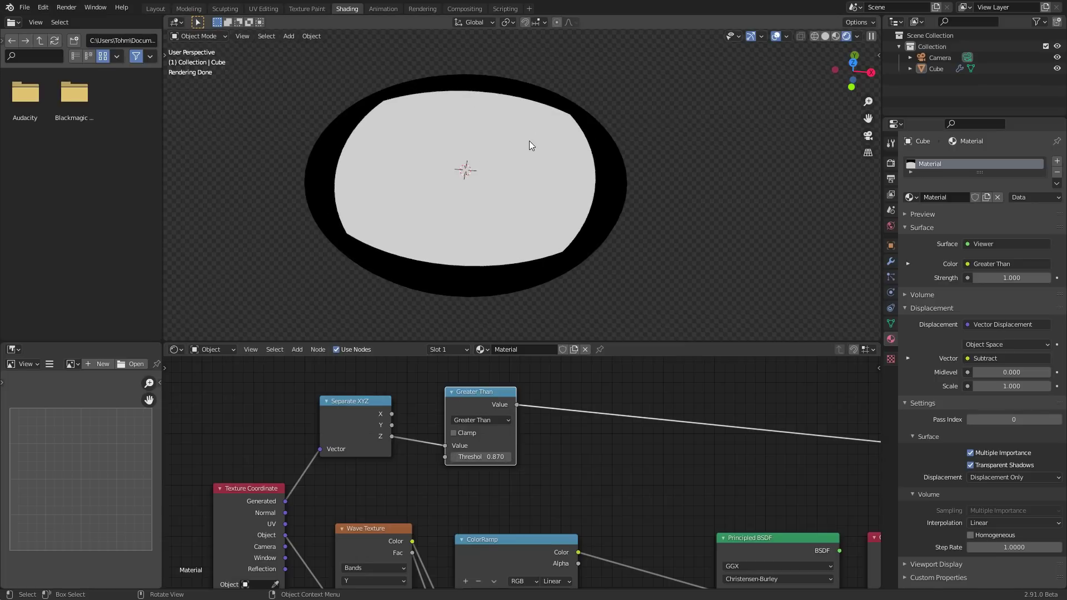
mouse_move(529, 142)
middle_mouse_down()
mouse_move(535, 176)
mouse_move(529, 126)
middle_mouse_up()
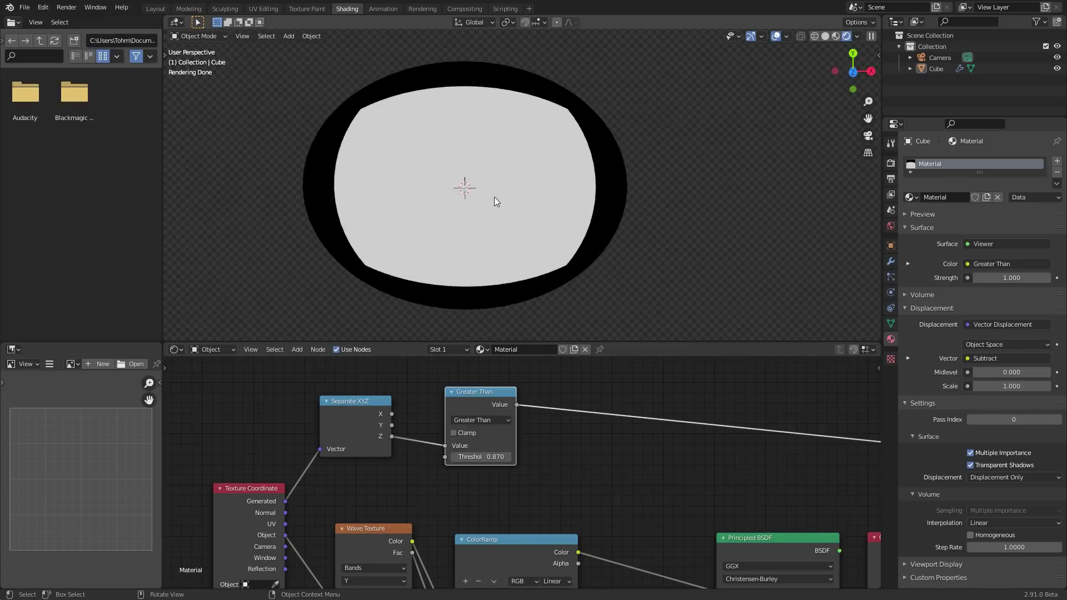
left_click(454, 456)
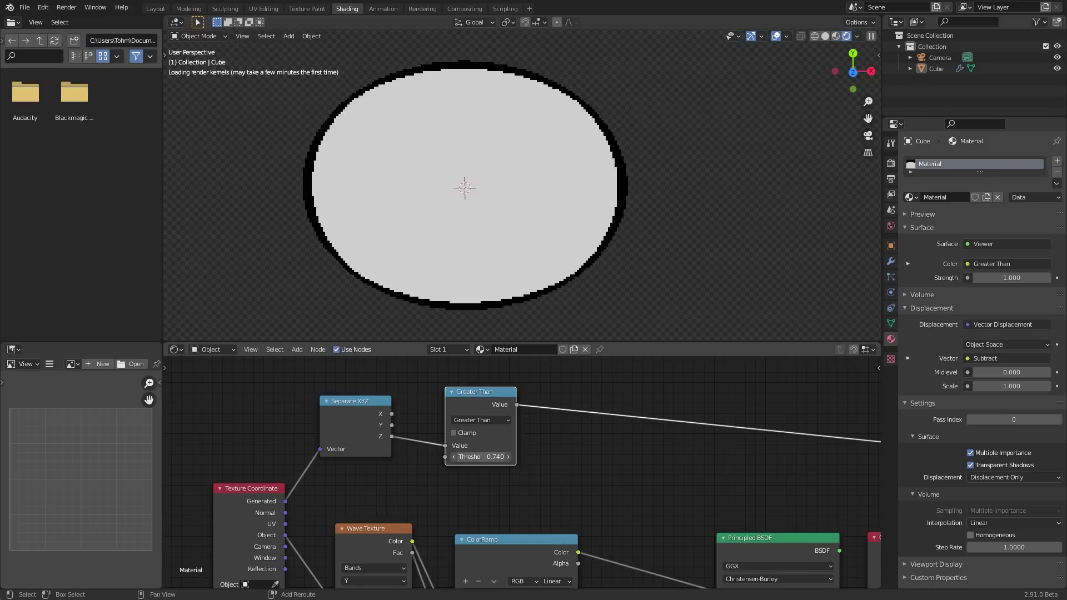
middle_click_drag(493, 259, 514, 80)
Insert a MixRGB node between the ColorRamp's Color output and the Principled BSDF's Base Color.
middle_click_drag(555, 373, 459, 309)
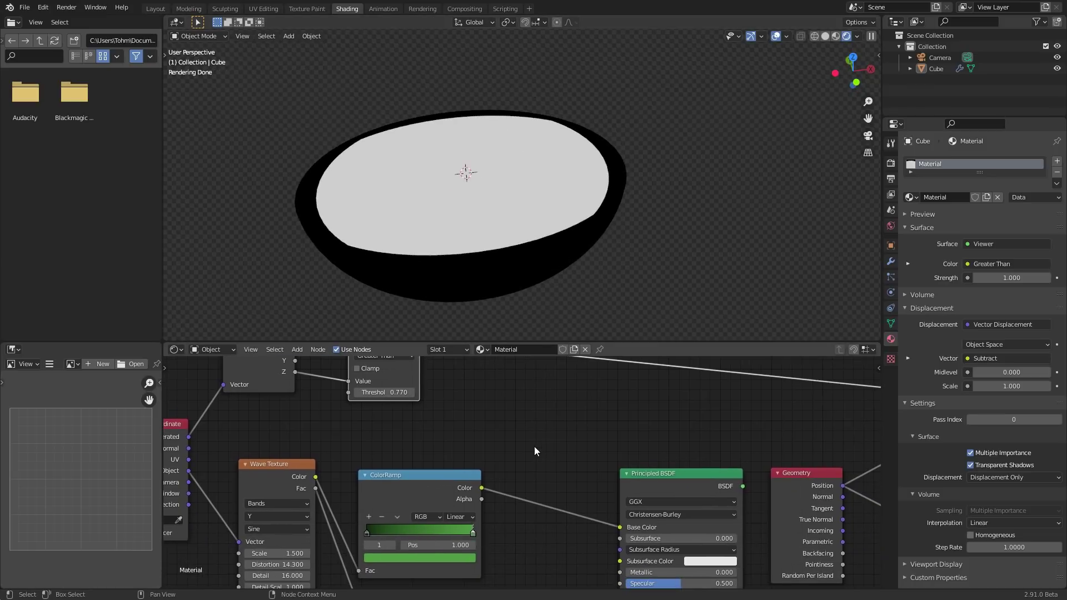
key("shift+a")
left_click(525, 432)
type("mix")
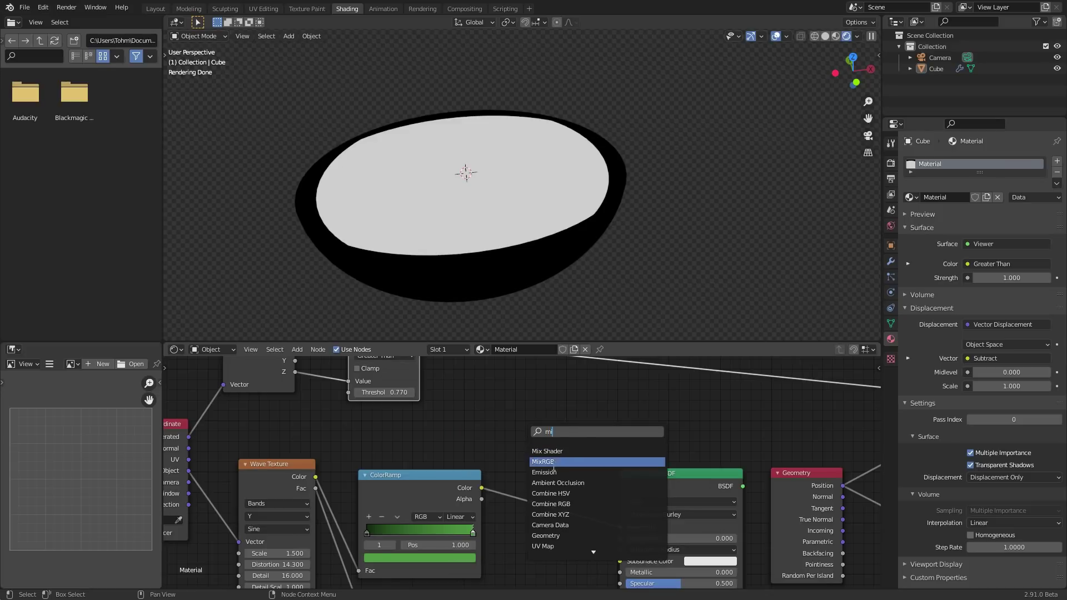
key("Return")
left_click(555, 455)
left_click_drag(556, 455, 551, 423)
Connect the Greater Than node's Value to the Mix node's Fac and set Color2 to a deep red.
middle_click_drag(416, 341, 449, 387)
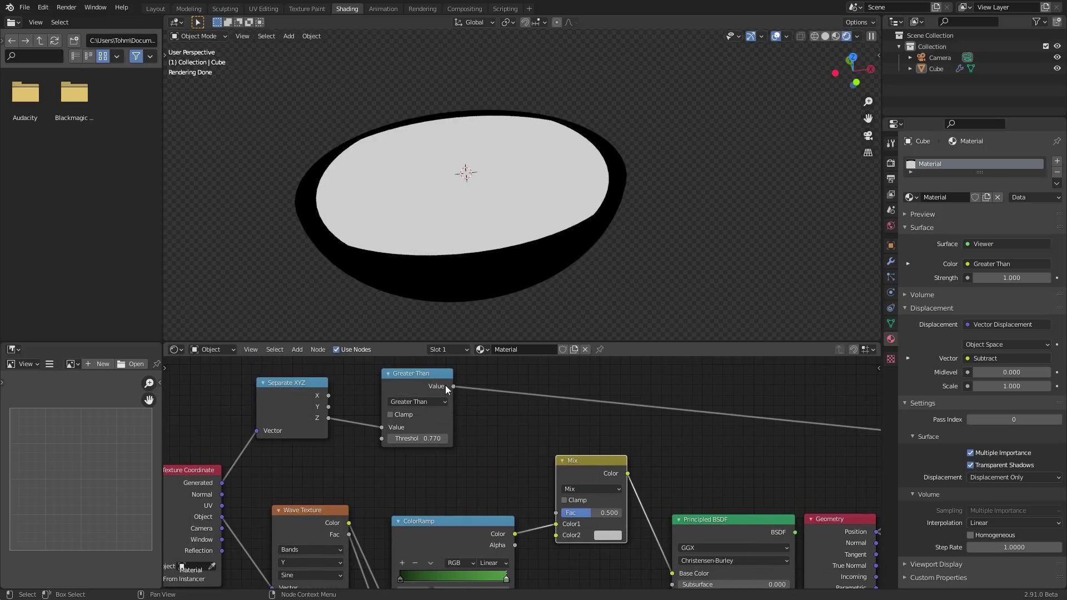
left_click_drag(454, 386, 555, 512)
left_click(615, 537)
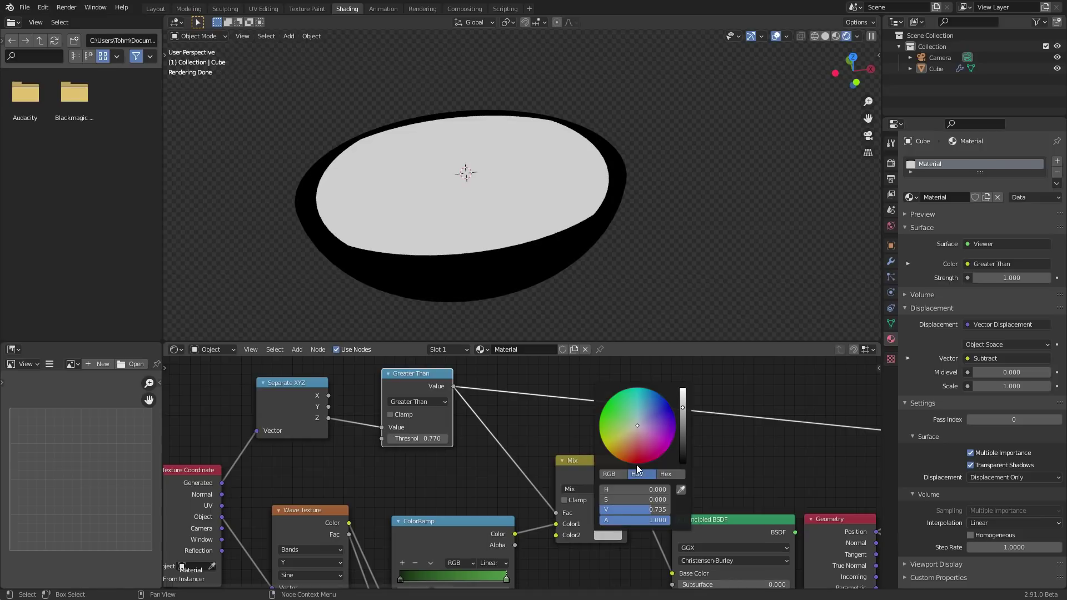
left_click(664, 455)
Preview the Principled BSDF again and inspect the red flesh and green rind from above.
left_click(724, 523, "ctrl+shift")
left_click_drag(724, 522, 716, 510)
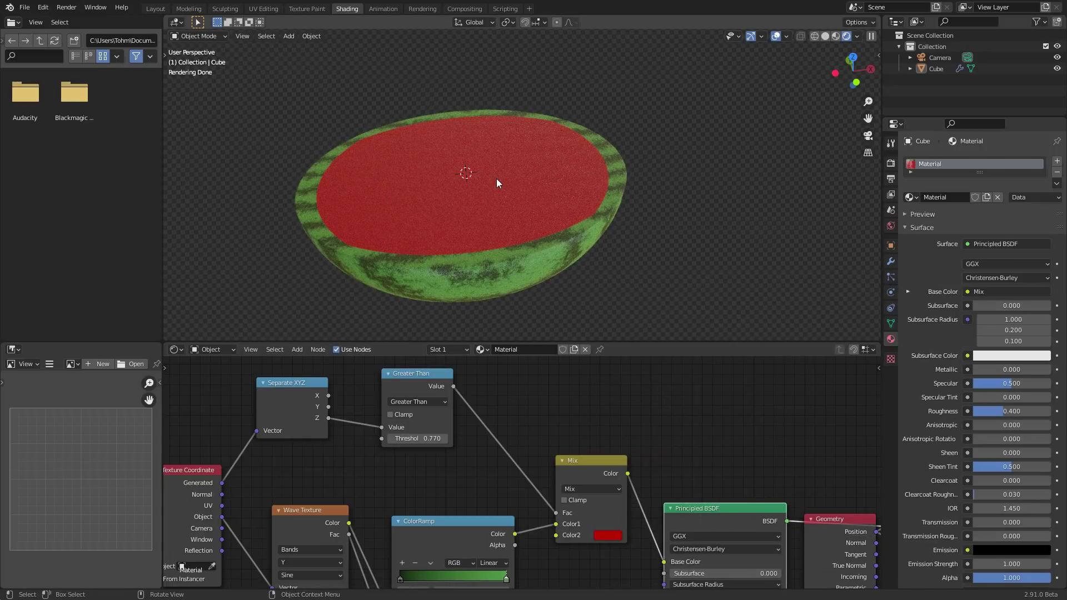
middle_click_drag(472, 176, 449, 212)
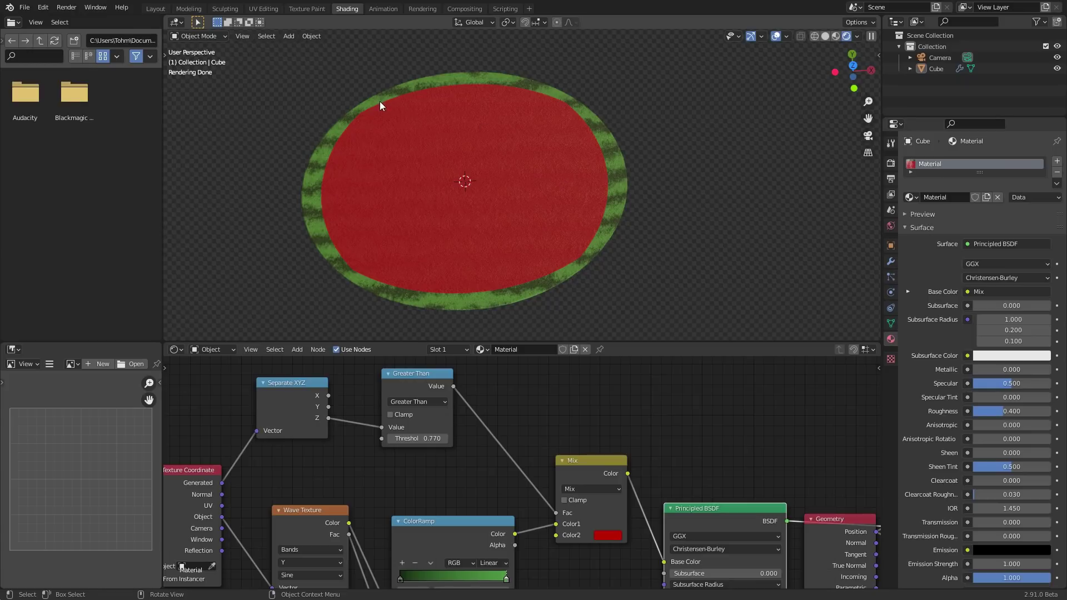
Move the Texture Coordinate node away from the Separate XYZ node to make room between them.
middle_click_drag(205, 461, 473, 458)
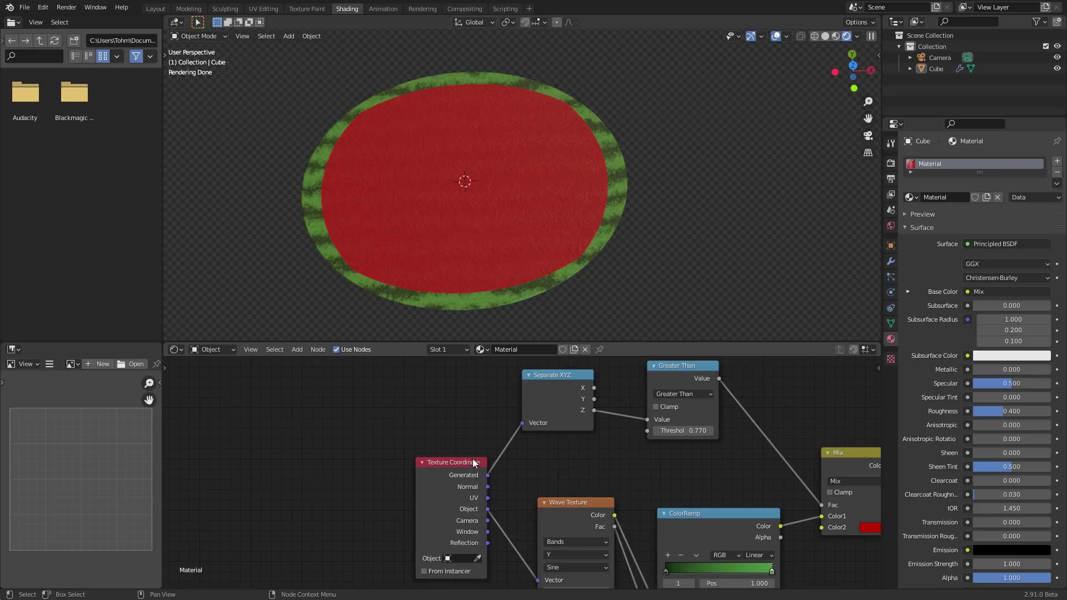
left_click_drag(473, 460, 358, 414)
middle_click_drag(357, 414, 402, 452)
key("shift+a")
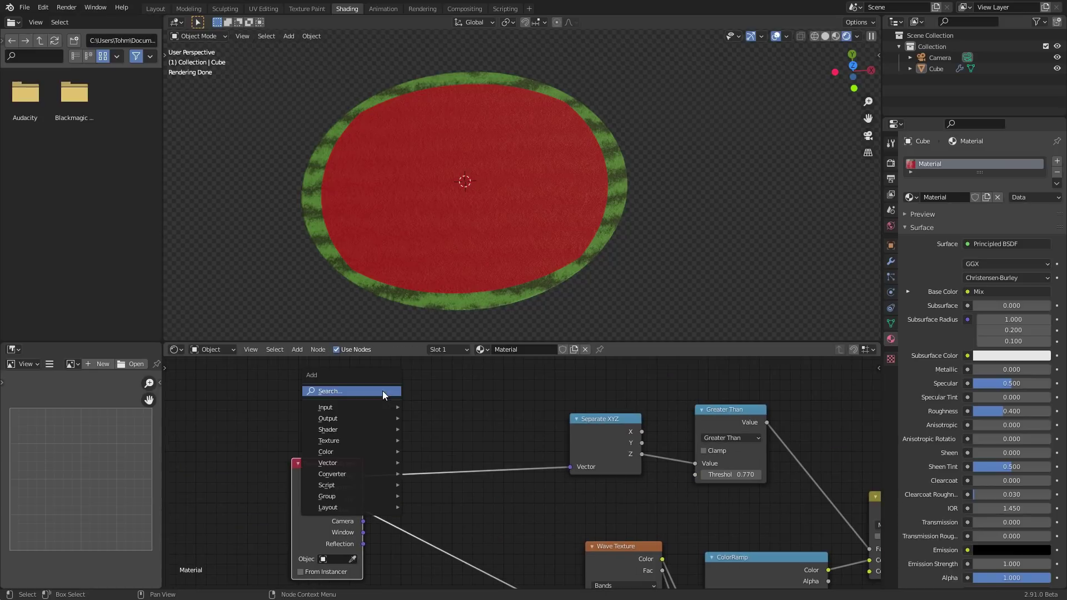
type("noi")
key("Escape")
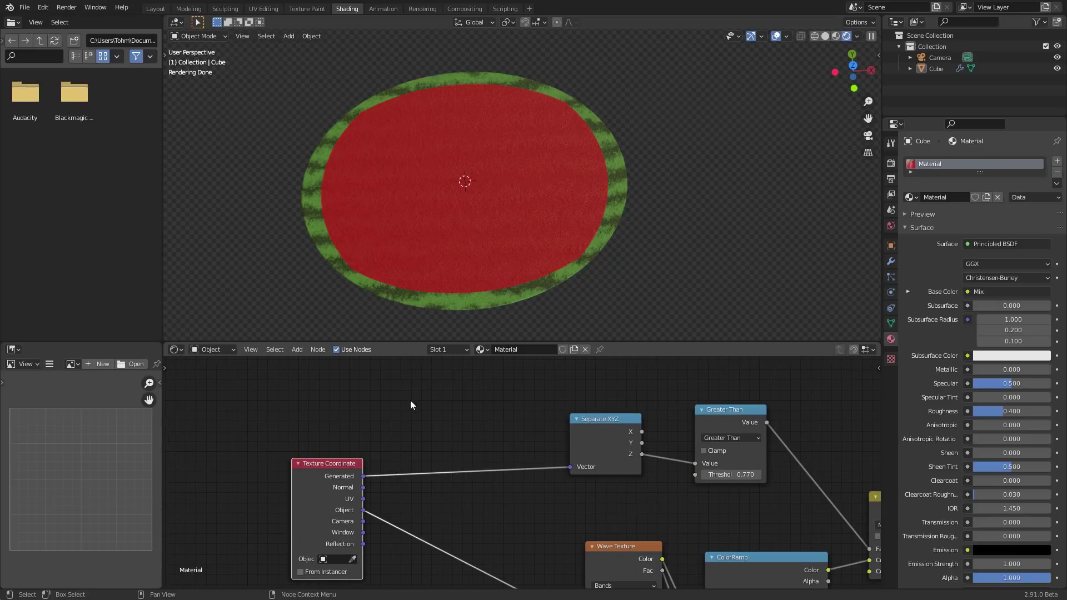
Add a Noise Texture node and place it beside the Texture Coordinate node.
key("shift+a")
type("boi")
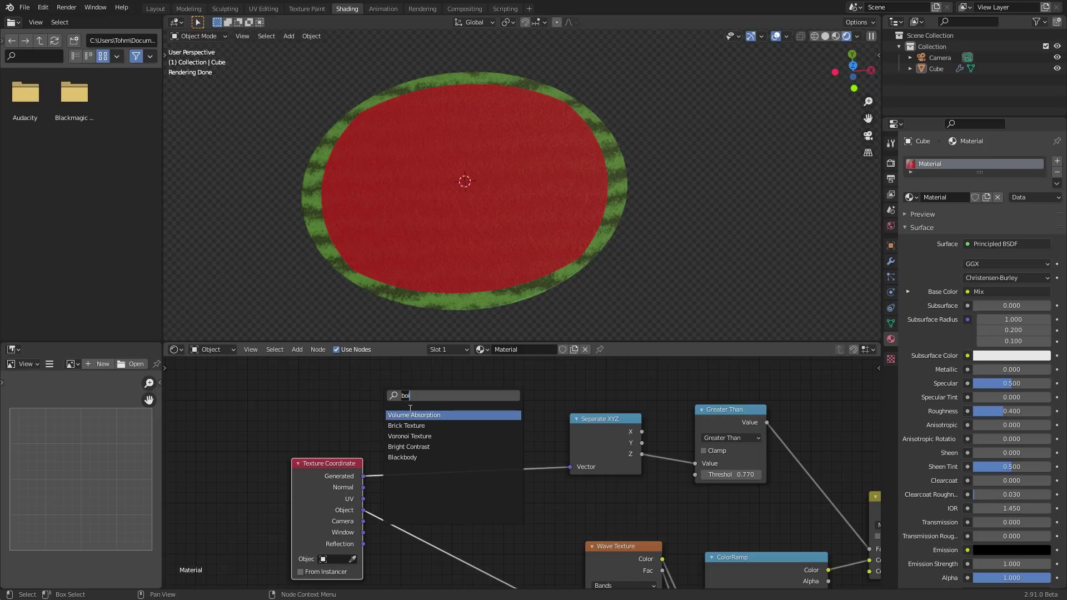
key("BackSpace")
key("BackSpace")
key("BackSpace")
type("noi")
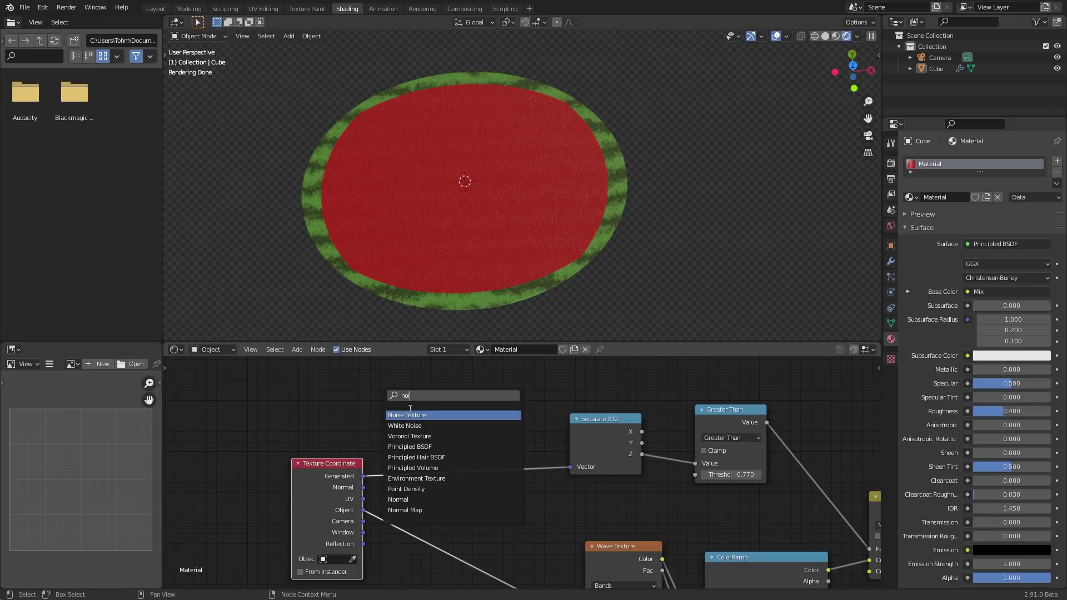
key("Return")
left_click(227, 402)
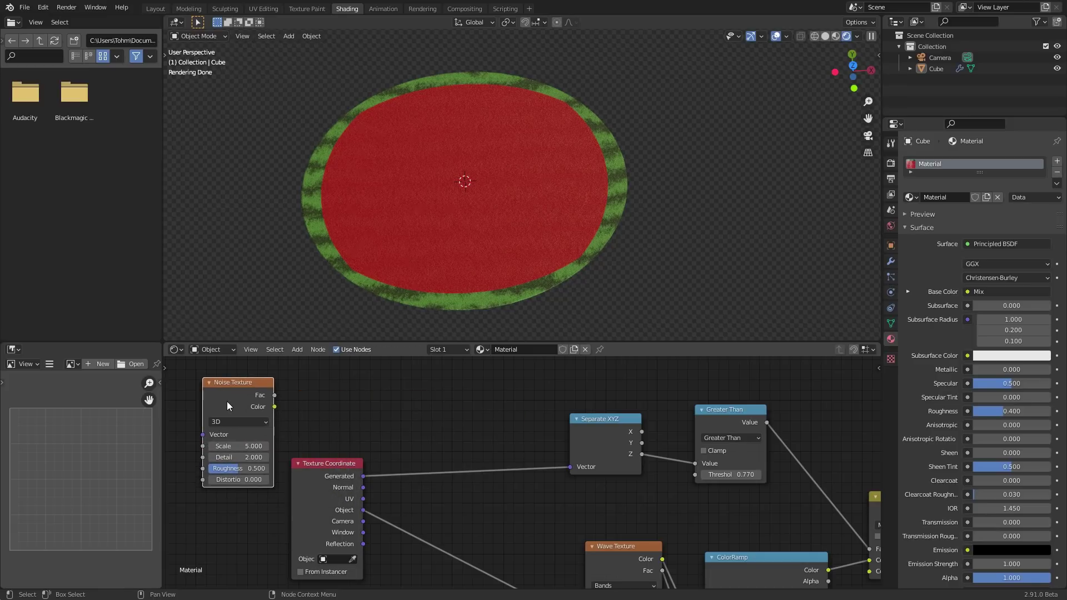
Shift the Texture Coordinate node slightly and preview the Noise Texture on the melon.
left_click_drag(333, 464, 326, 462)
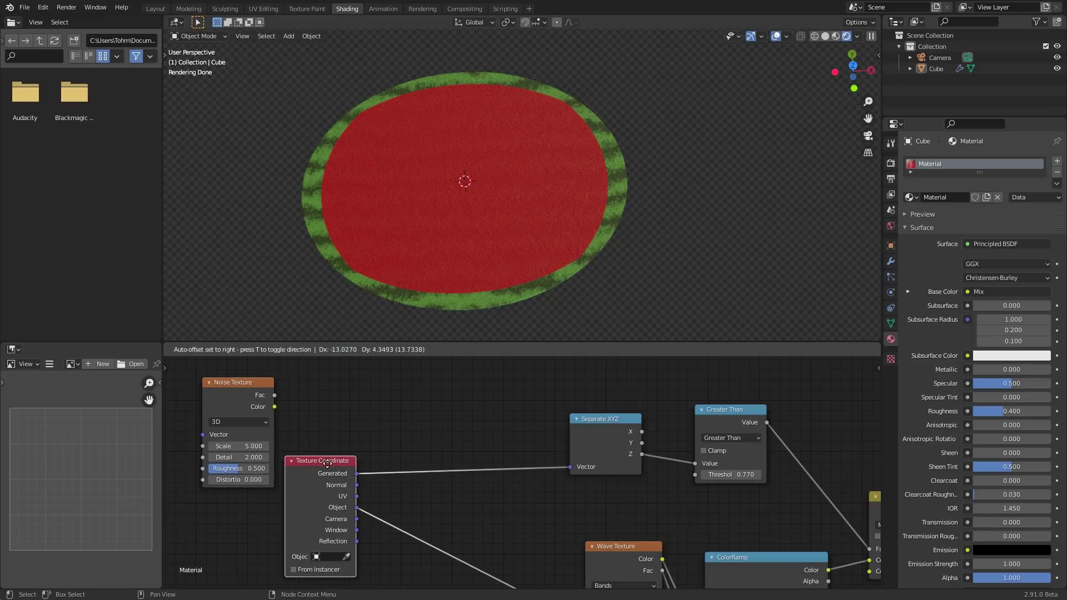
middle_click_drag(285, 408, 279, 406)
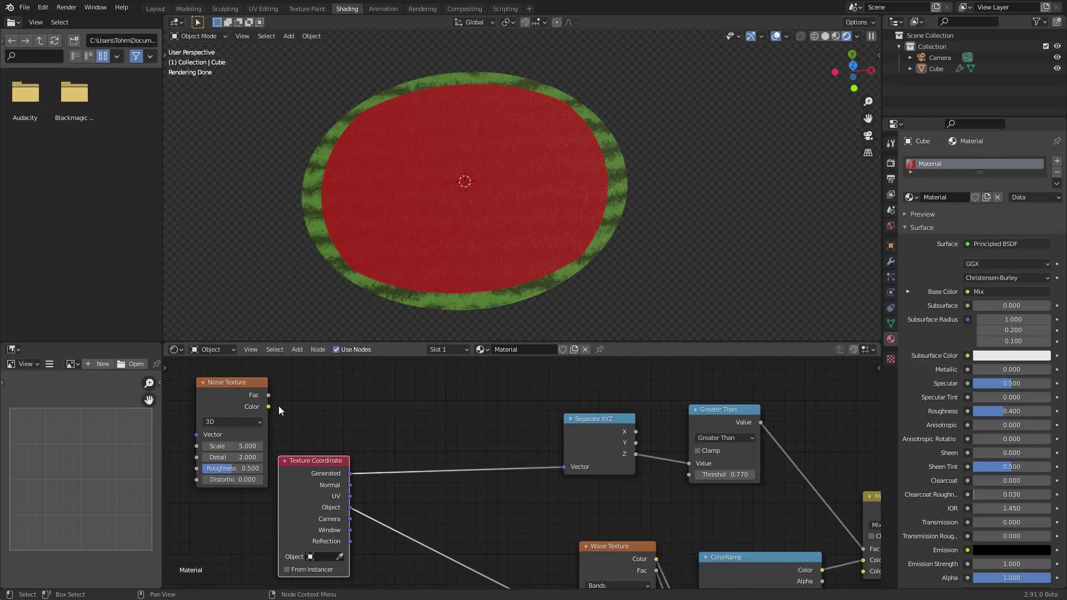
left_click(232, 393, "ctrl+shift")
Insert a Vector Math Add node between the Texture Coordinate and Separate XYZ nodes, with the Noise Texture Color feeding its second vector.
key("shift+a")
left_click(389, 416)
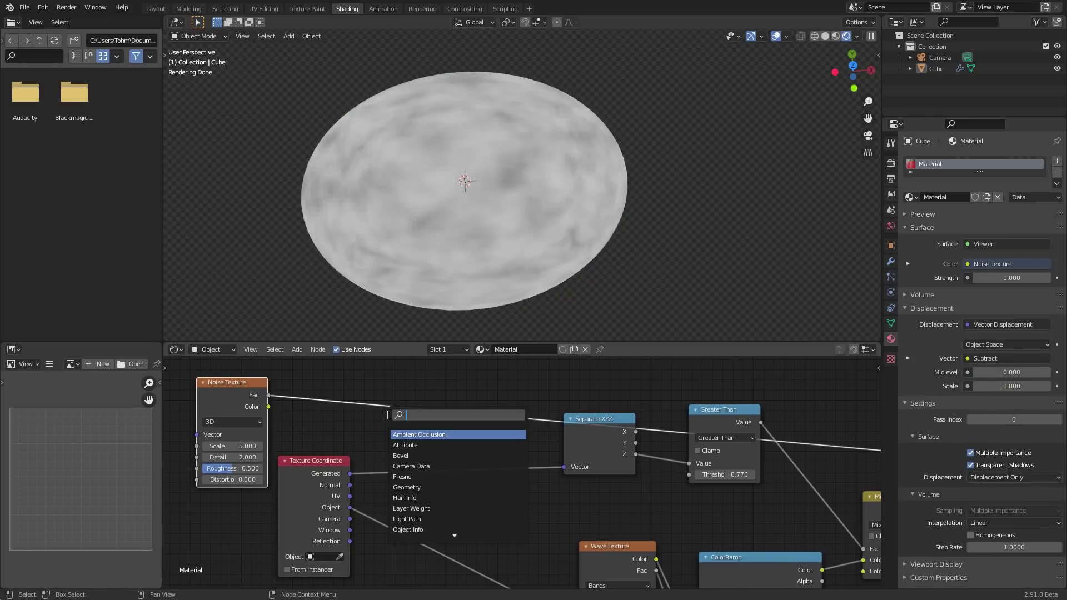
type("vec")
left_click(421, 477)
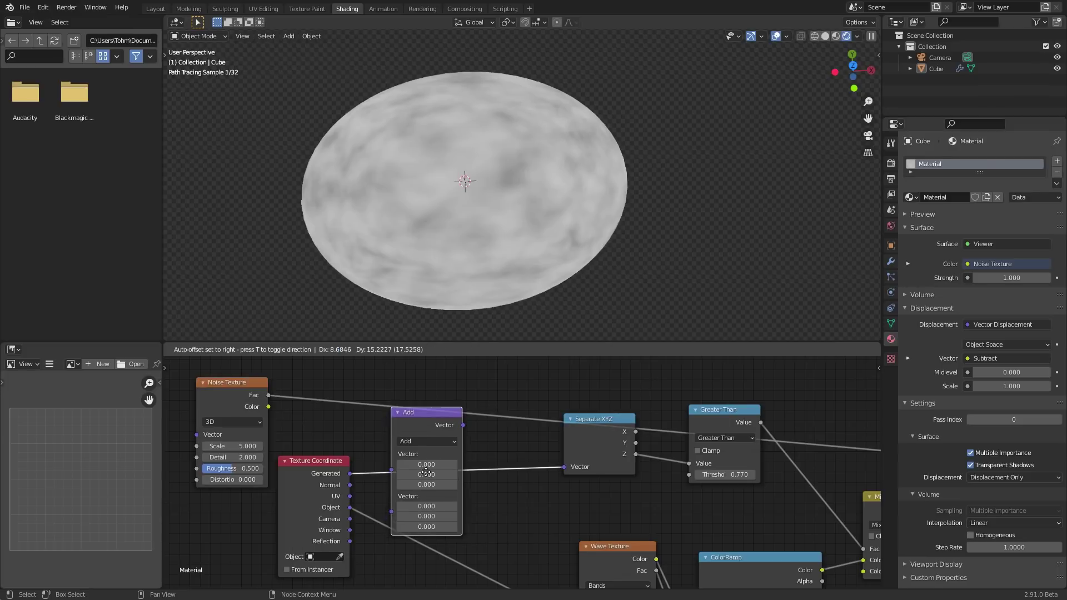
left_click(426, 495)
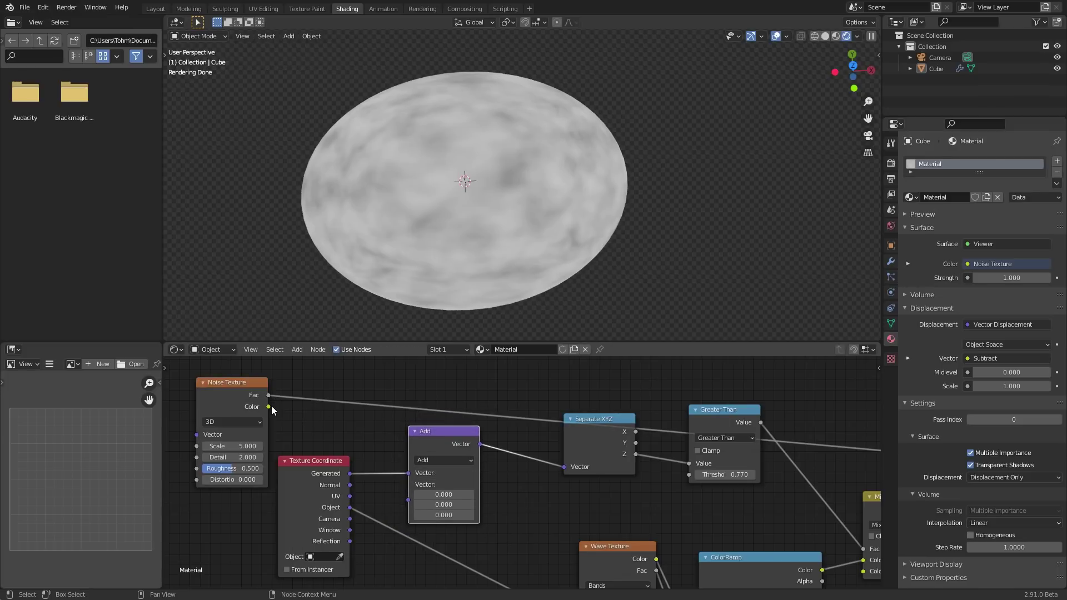
left_click_drag(269, 407, 410, 485)
scroll(462, 467, "down", 2)
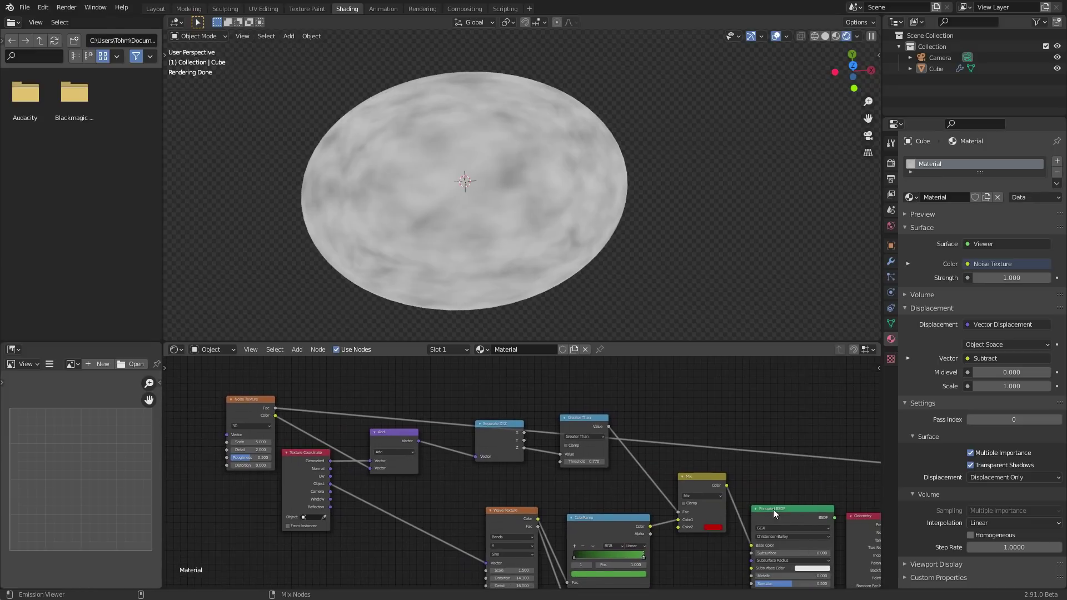
Preview the Principled BSDF on the melon and inspect the distorted flesh mask from the side.
left_click(773, 509, "ctrl+shift")
scroll(435, 439, "up", 1)
middle_click_drag(489, 158, 491, 111)
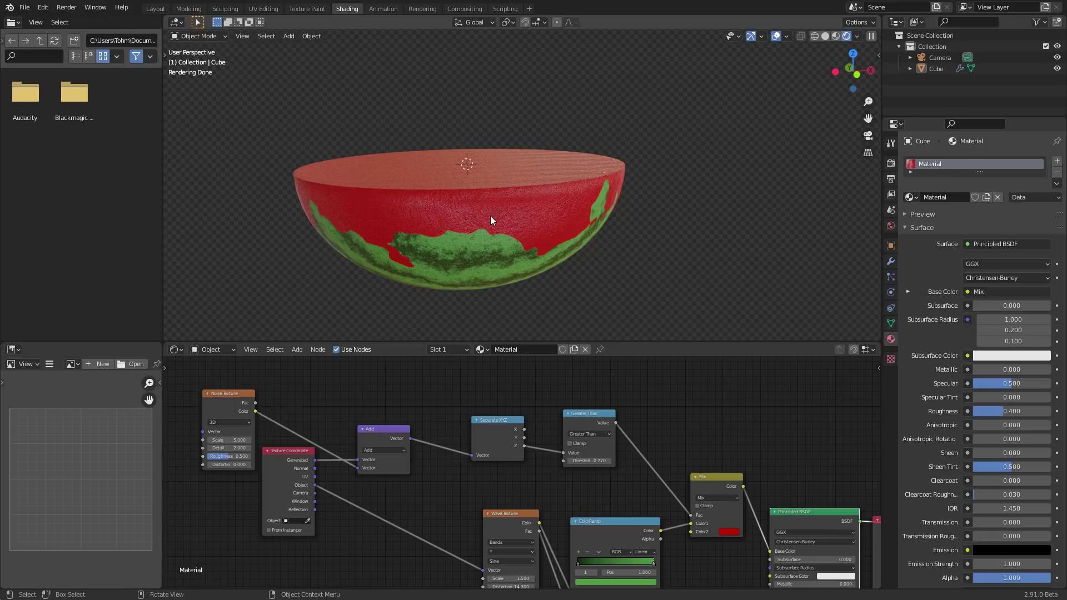
Duplicate the Add node, insert the copy before Separate XYZ and set its operation to Subtract.
scroll(405, 435, "up", 2)
left_click(344, 418)
key("shift+d")
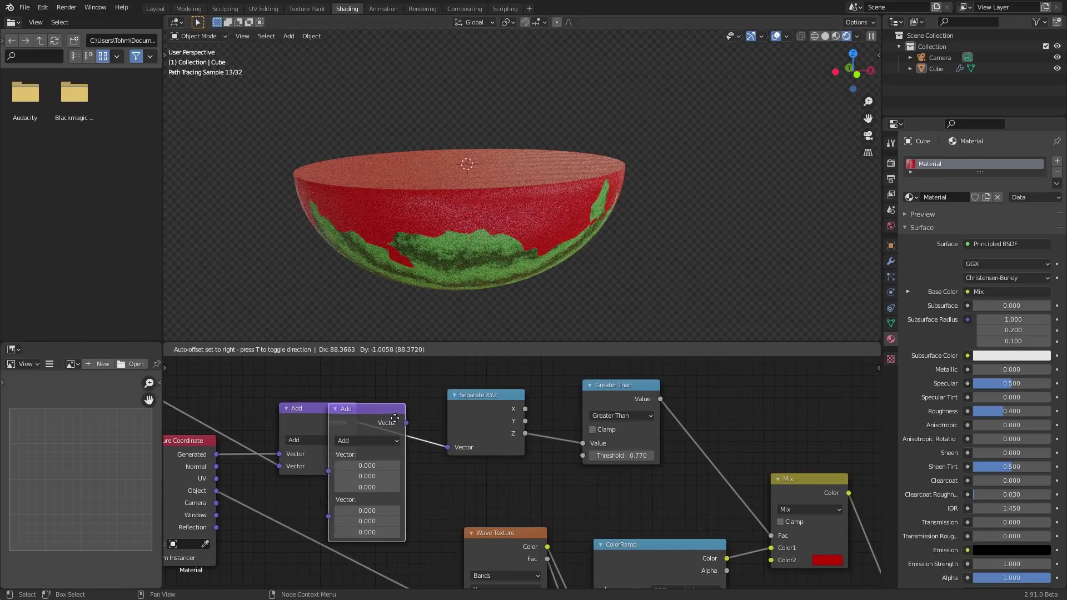
left_click(467, 420)
left_click(433, 427)
left_click(434, 439)
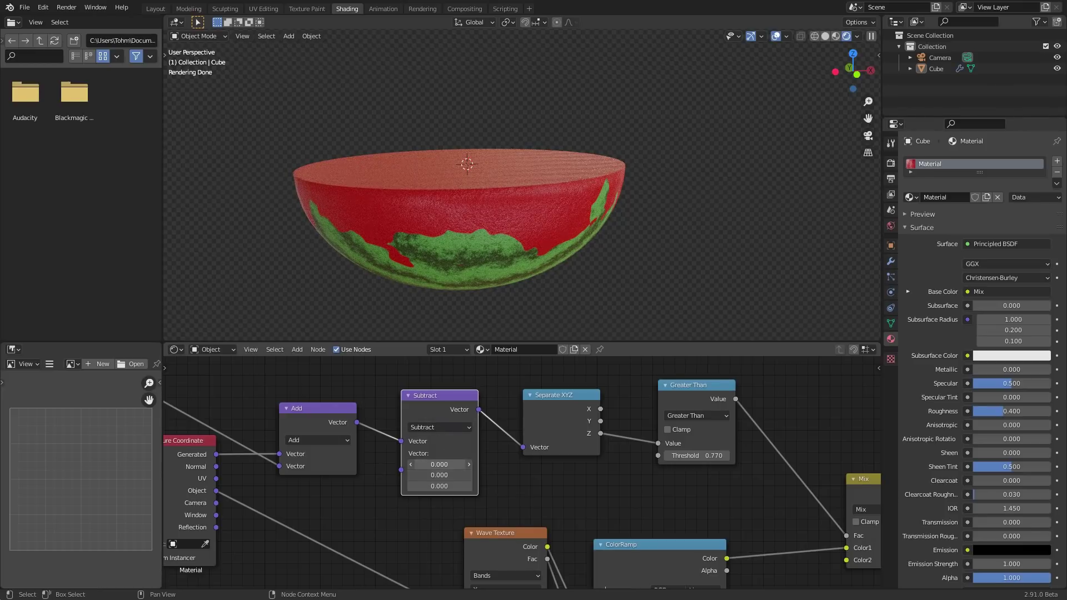
Set all three components of the Subtract vector to 0.5 and check the cut face from above.
left_click(439, 464)
key("Return")
left_click_drag(439, 464, 435, 484)
type("0.5")
key("Return")
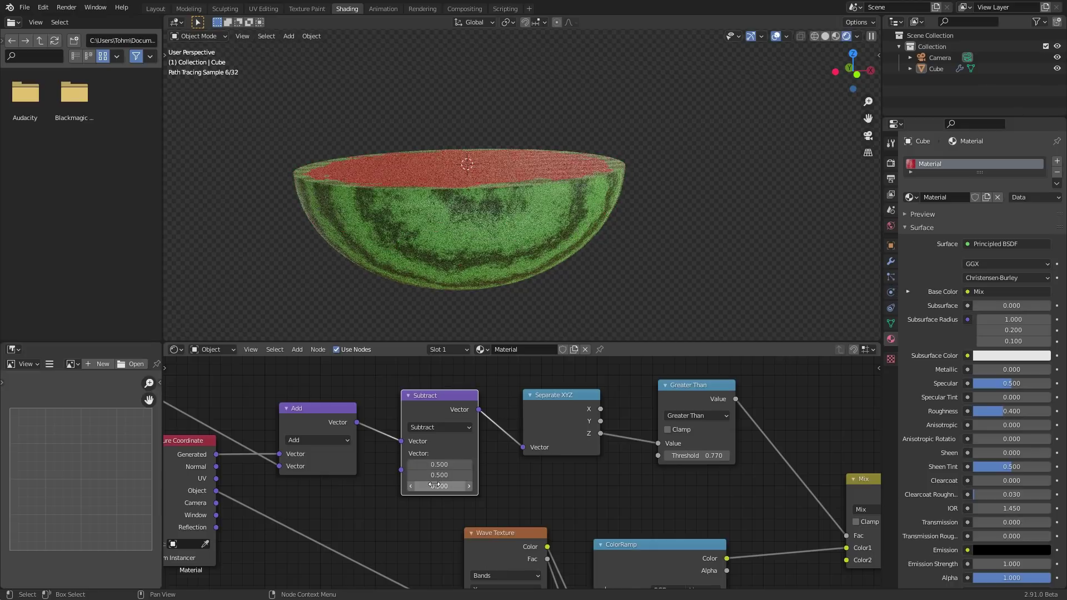
middle_click_drag(500, 172, 504, 213)
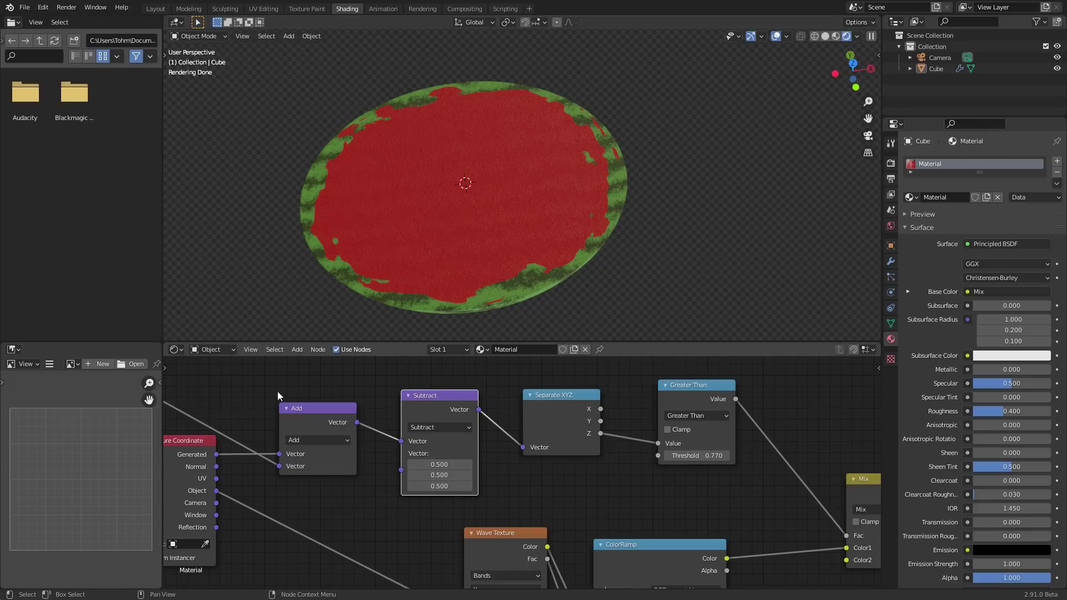
Move the Add node aside, insert a duplicate between it and the Noise Texture, and set the duplicate's operation to Scale.
middle_click_drag(312, 406, 430, 415)
left_click_drag(431, 415, 454, 362)
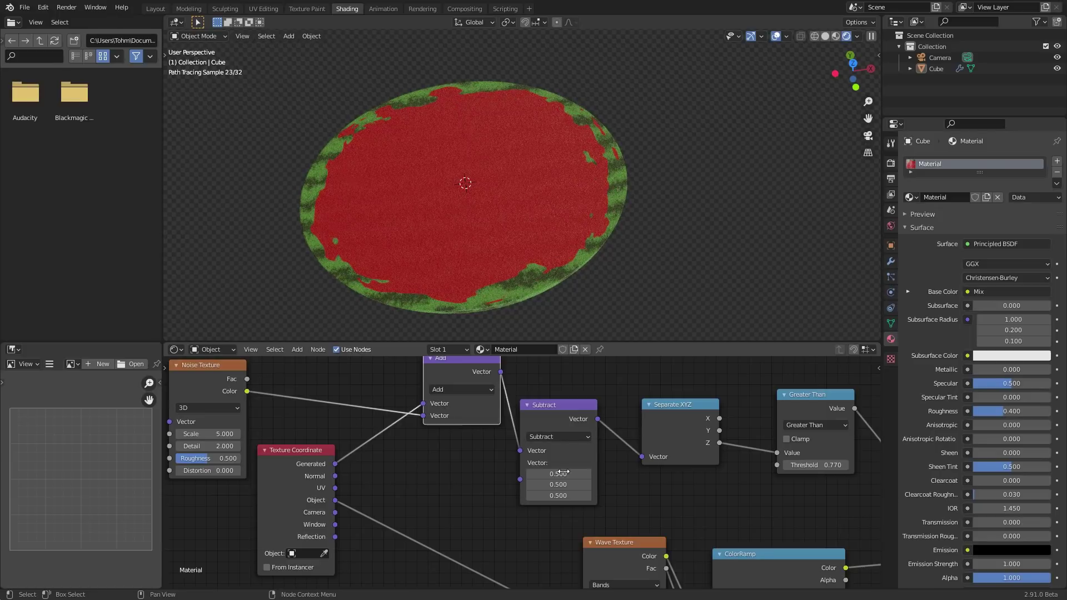
middle_click_drag(445, 381, 477, 419)
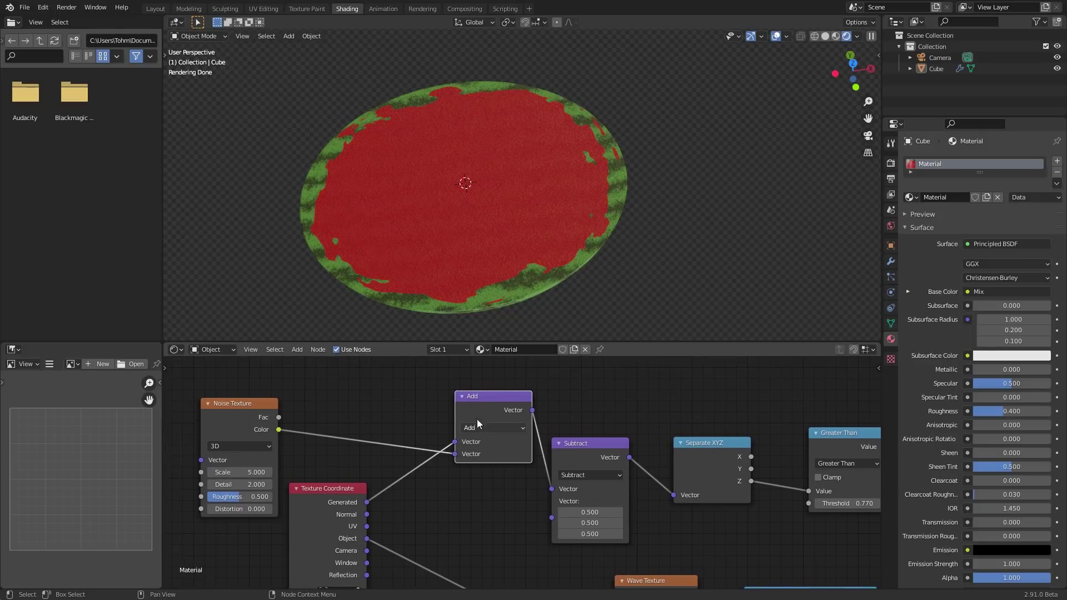
key("shift+d")
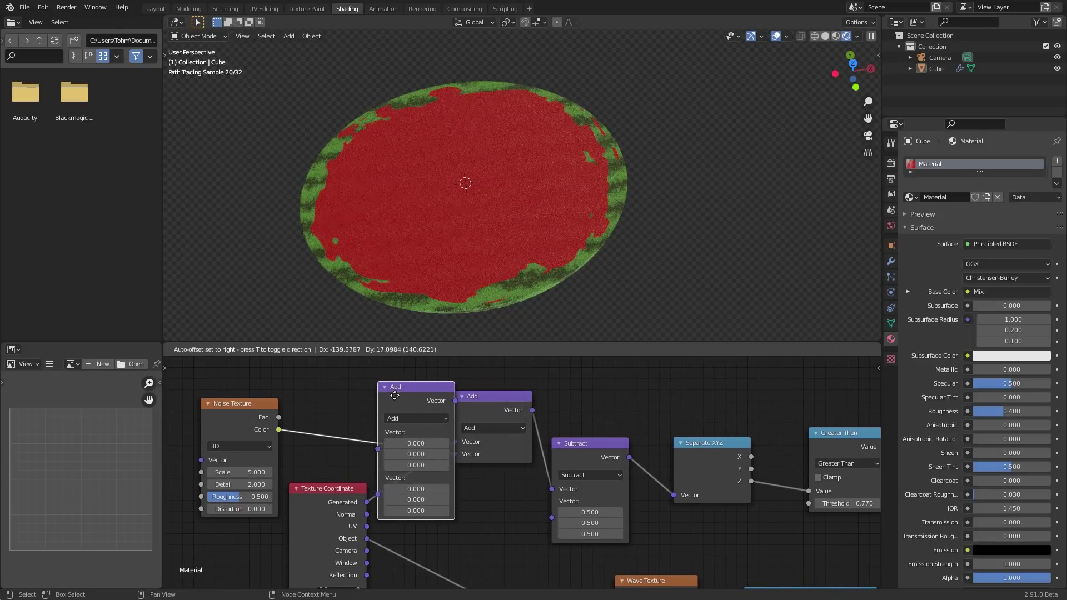
left_click(359, 392)
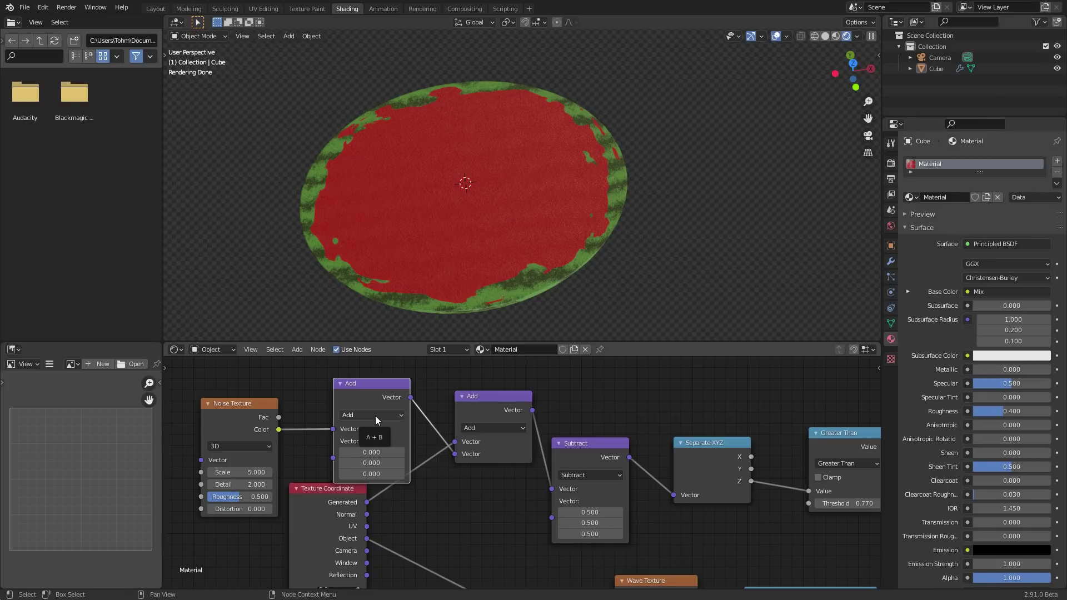
left_click(376, 417)
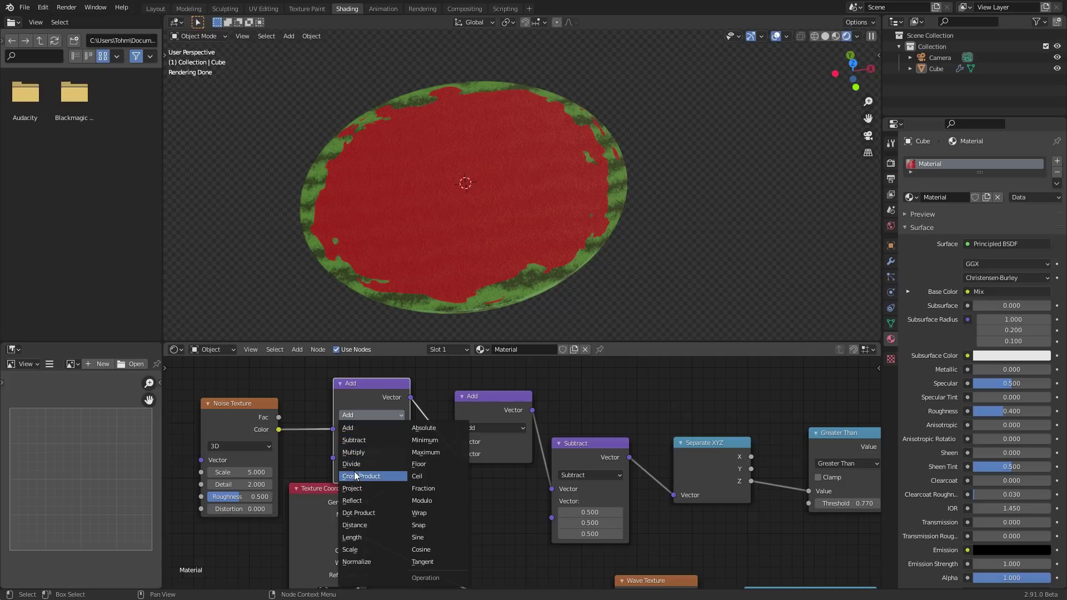
left_click(358, 549)
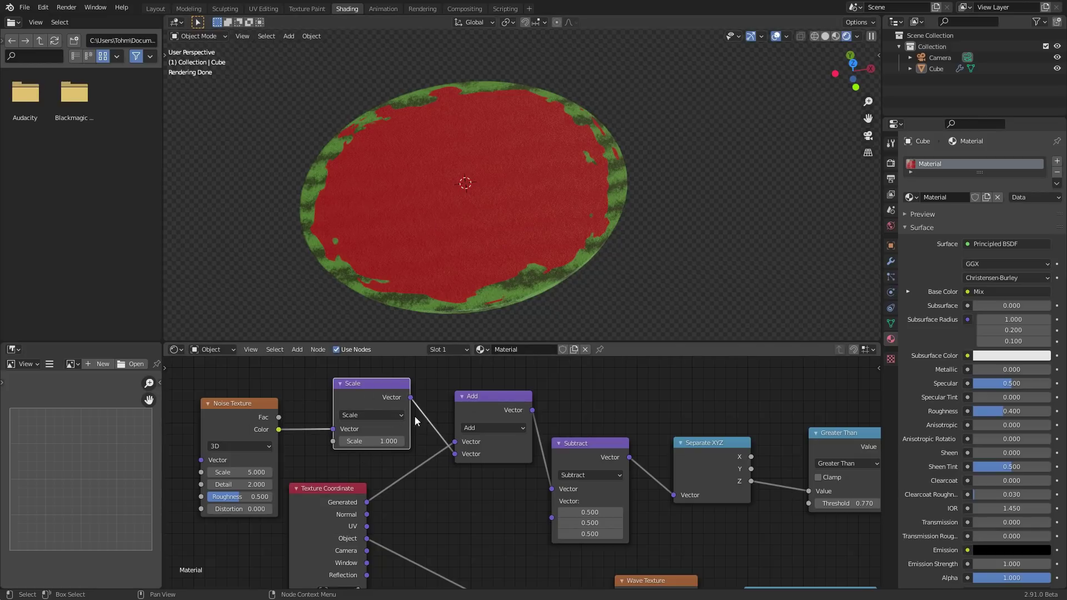
Try a scale factor of 1.320 on the noise vector, view the melon from the side, and undo it.
left_click_drag(383, 441, 395, 441)
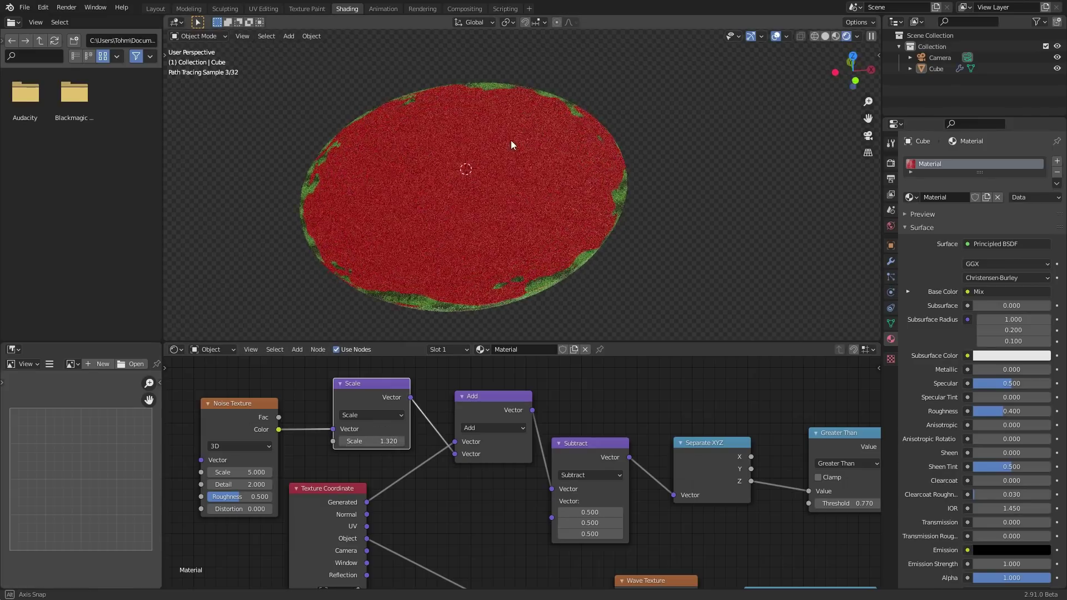
middle_click_drag(511, 140, 512, 122)
key("ctrl+z")
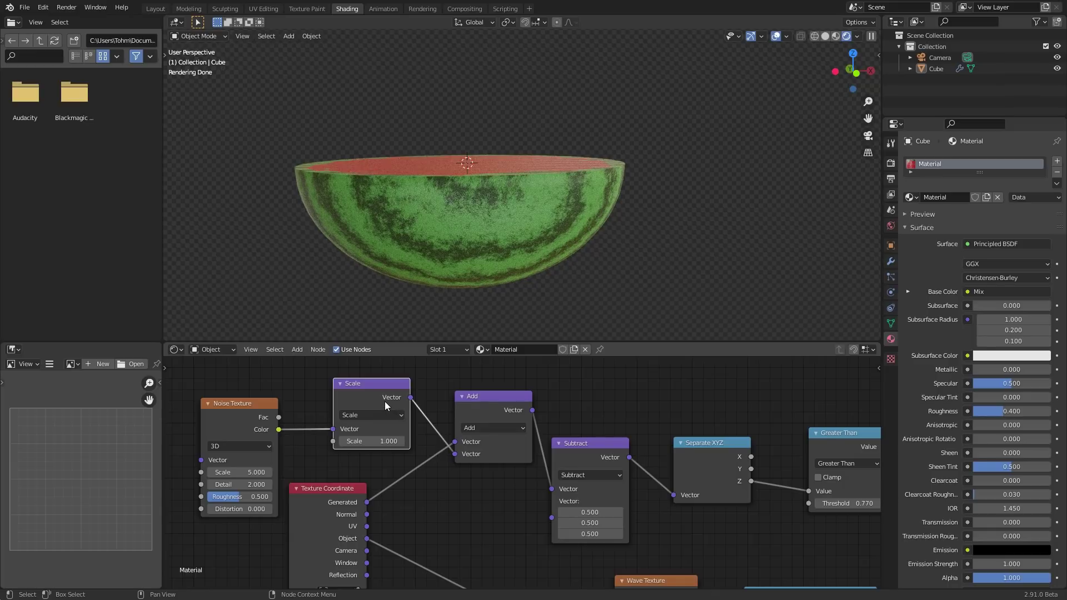
Duplicate the Scale node, connect the copy to the Subtract node's second vector and set its vector to 0.5 on all axes.
key("shift+d")
left_click(522, 502)
left_click_drag(527, 492, 554, 518)
left_click_drag(492, 534, 493, 554)
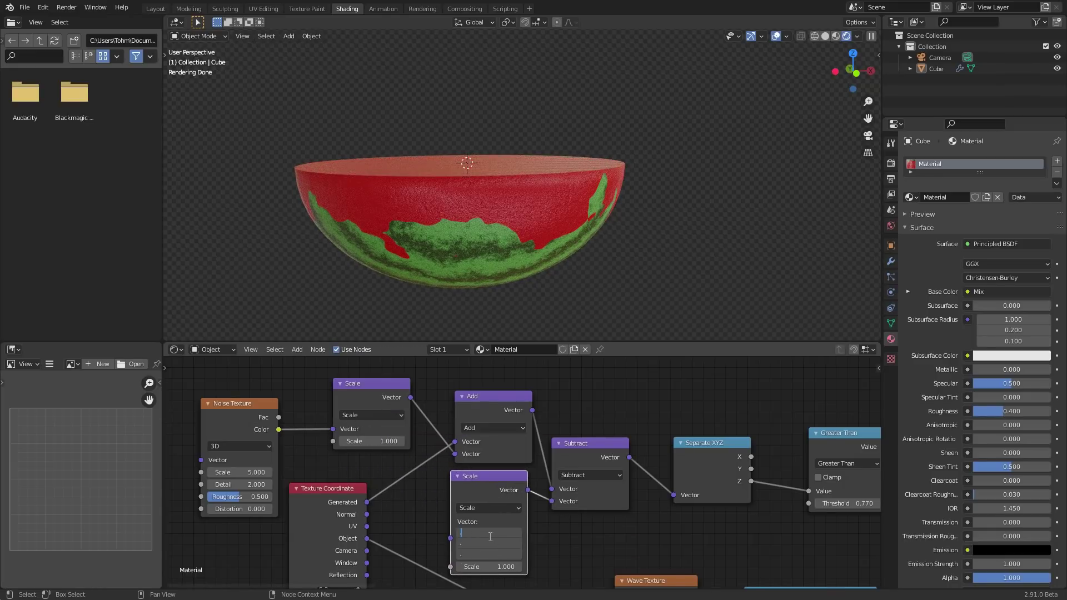
key("Return")
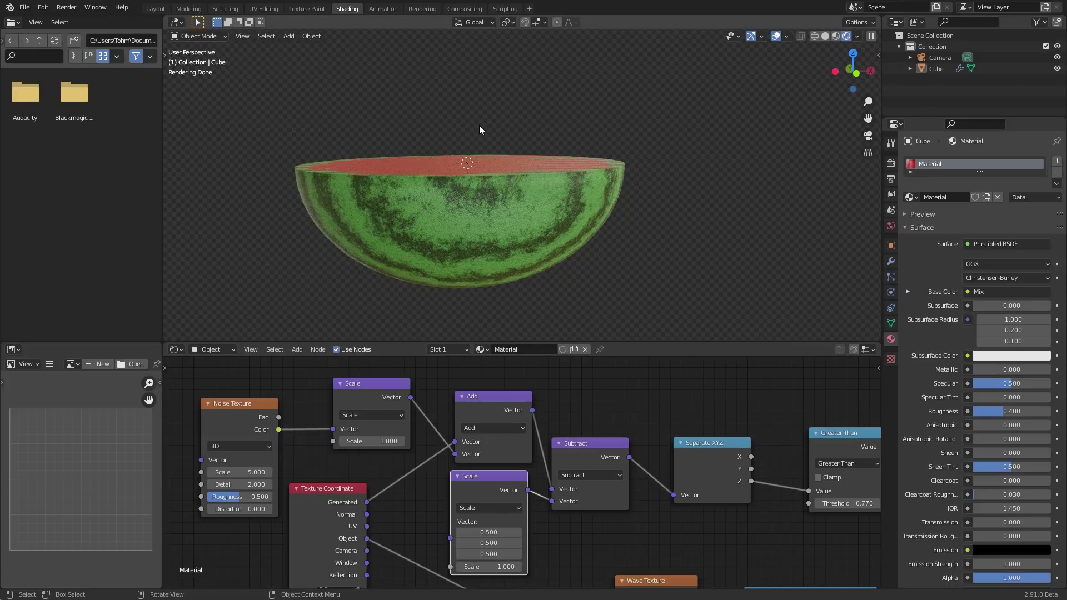
middle_click_drag(479, 125, 508, 278)
Add a Value node above the Noise Texture and connect it to the Scale input of both Scale nodes.
middle_click_drag(284, 369, 349, 429)
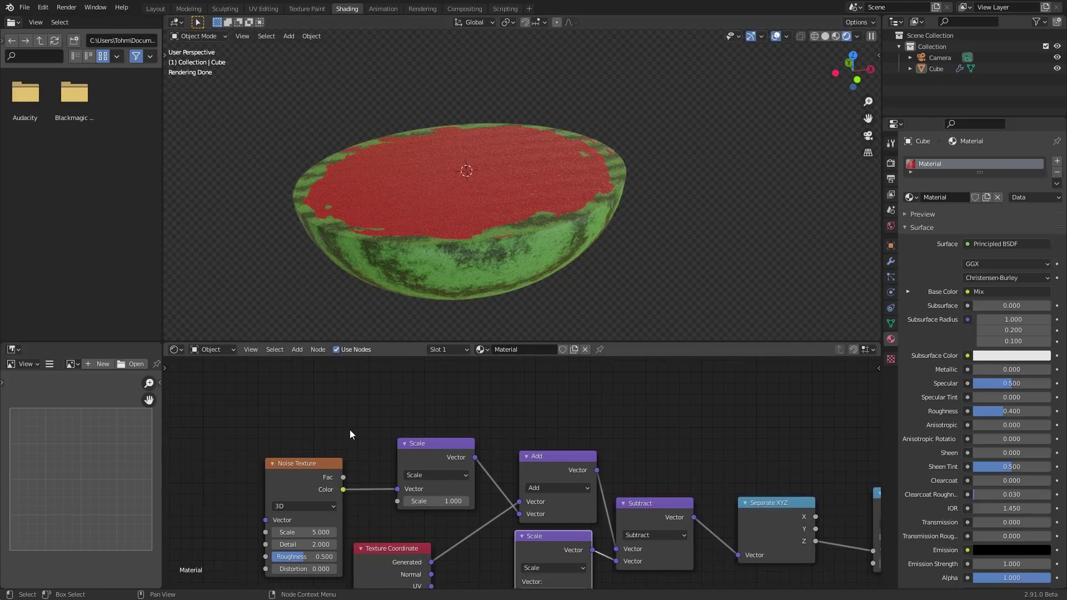
key("shift+a")
left_click(348, 428)
left_click(372, 439)
left_click(303, 412)
right_click_drag(328, 432, 410, 491, "alt")
right_click_drag(335, 432, 557, 580, "alt")
middle_click_drag(489, 540, 483, 490)
middle_click_drag(330, 429, 343, 456)
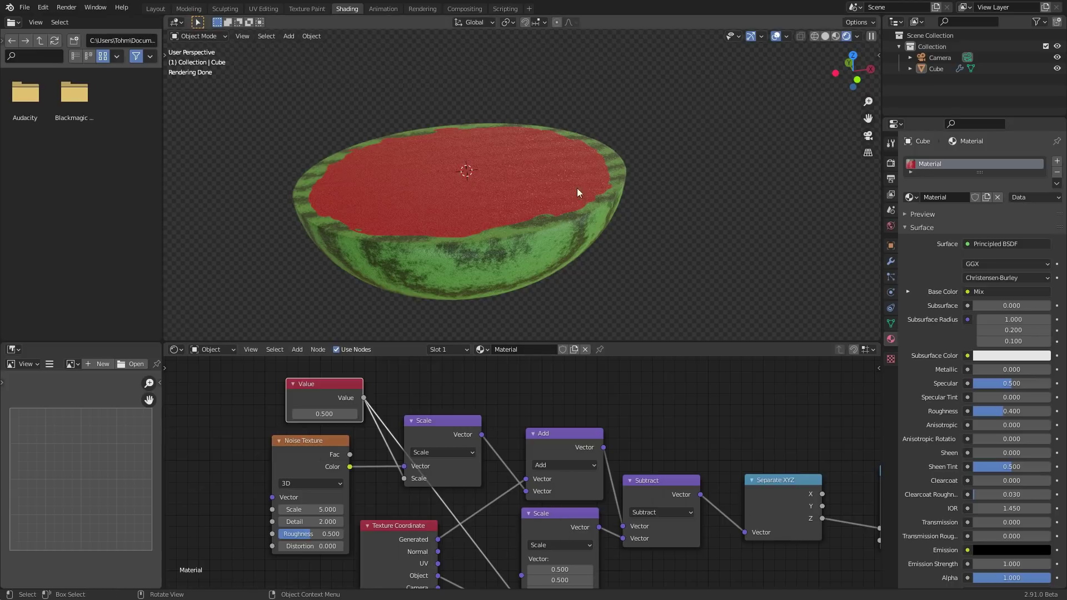
Viewing the melon from the top, set the Value node to 0.360 and the Noise Texture to Detail 16 and Roughness 0.808.
left_click(853, 54)
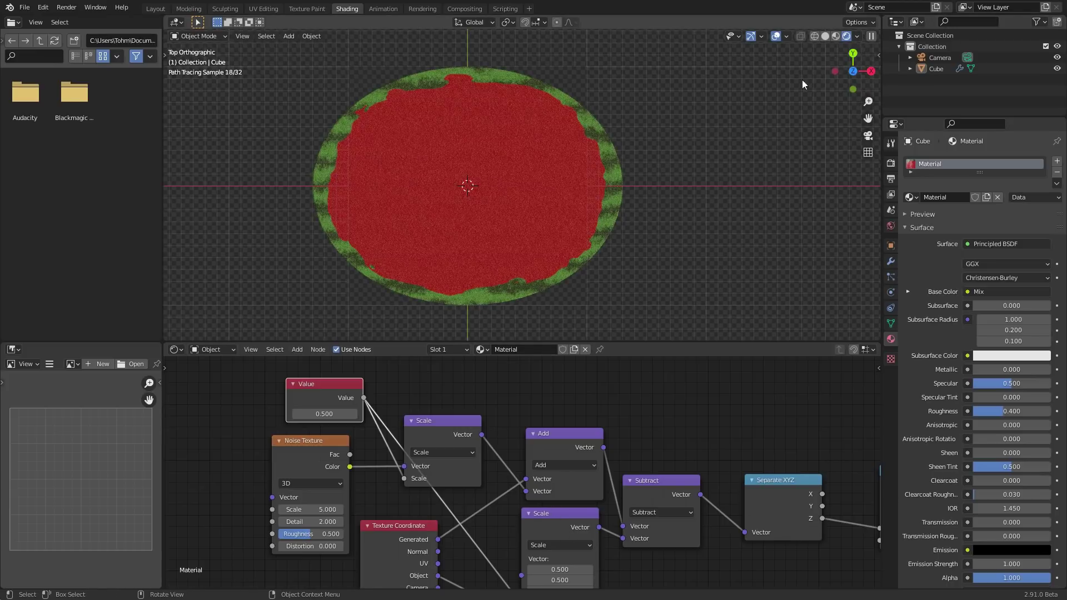
mouse_move(331, 414)
left_mouse_down()
mouse_move(275, 414)
mouse_move(335, 414)
left_mouse_up()
left_click_drag(311, 522, 334, 535)
scroll(458, 106, "up", 3)
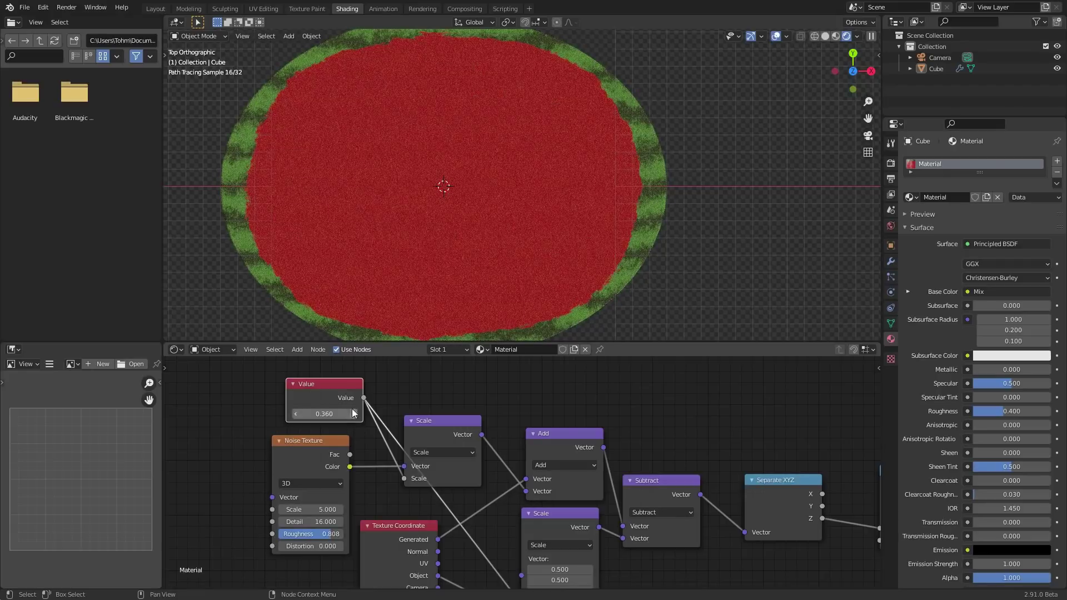
Raise the Value node to 1.060 and shift the Noise Texture node away from the Scale node.
left_click_drag(333, 414, 373, 414)
left_click_drag(312, 441, 288, 440)
middle_click_drag(475, 88, 447, 128)
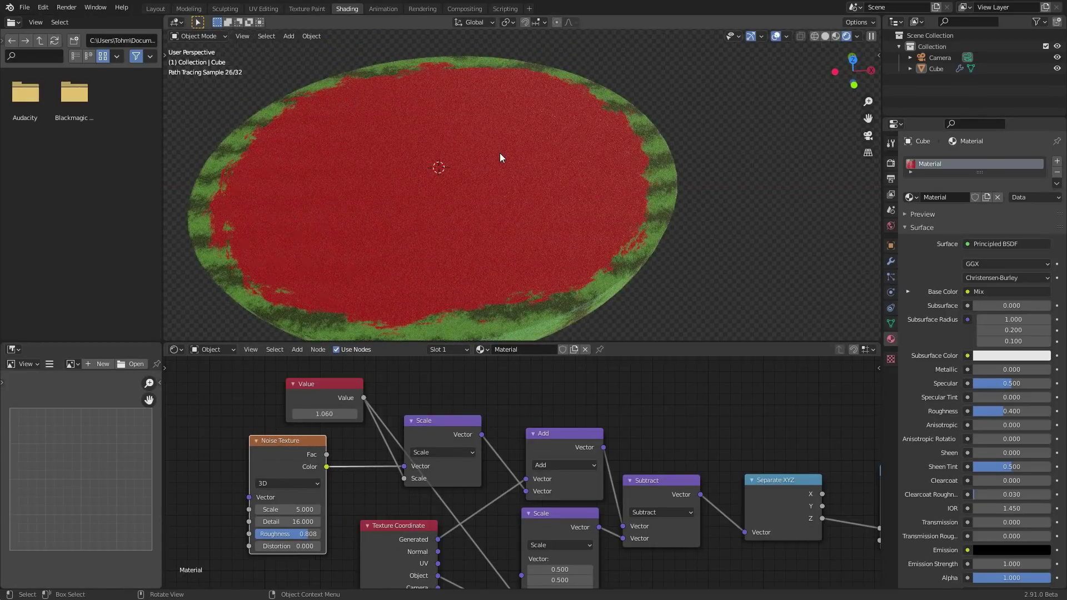
Set the Noise Texture scale to 25 and the Value node to 0.920, checking the edge between flesh and rind.
left_click(299, 508)
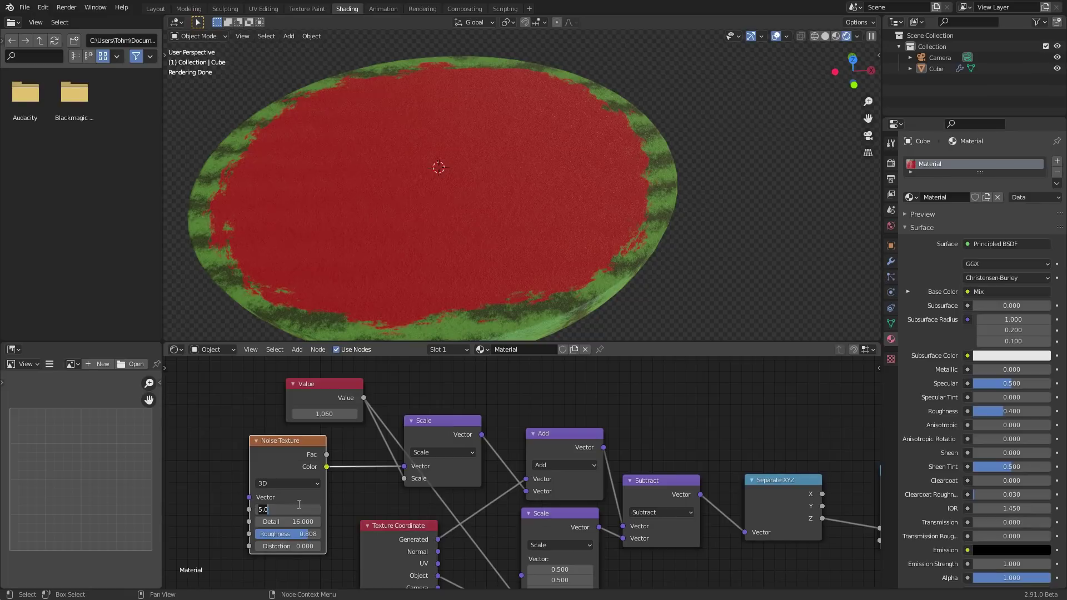
key("Return")
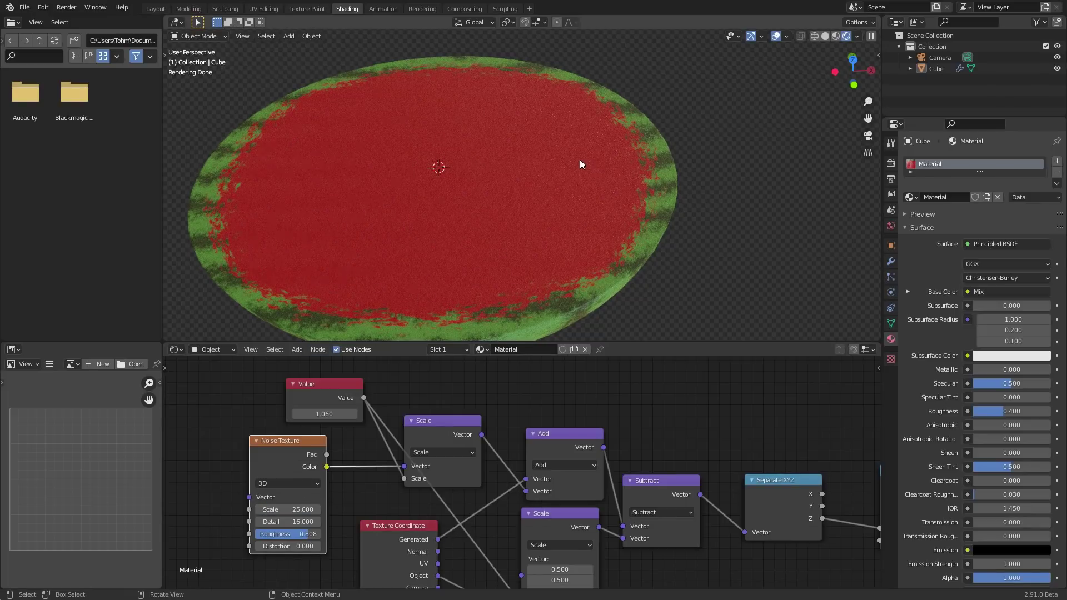
middle_click_drag(579, 164, 582, 172)
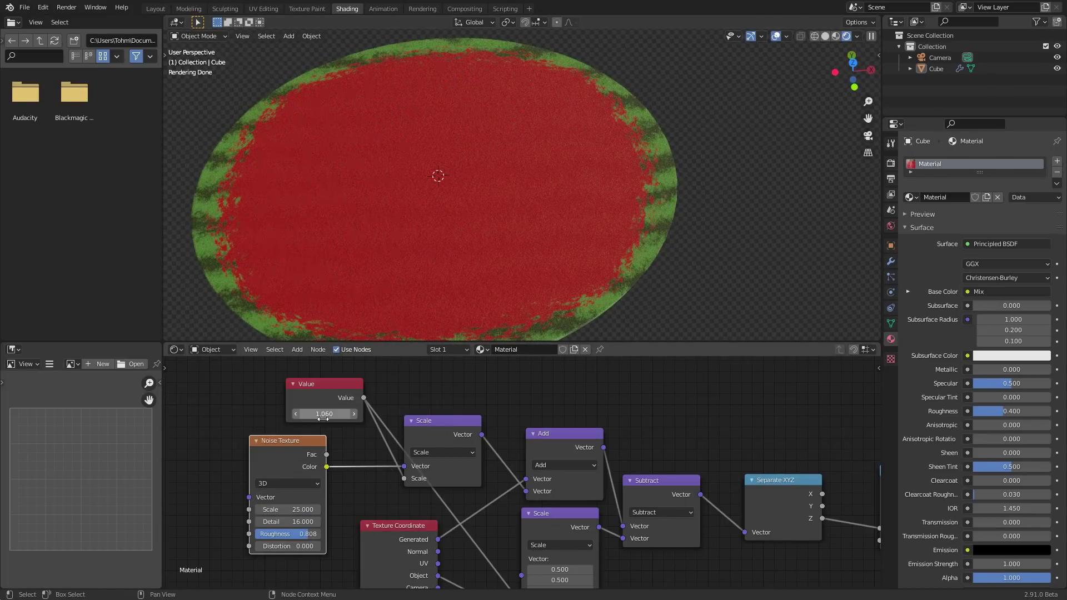
left_click_drag(325, 414, 314, 414)
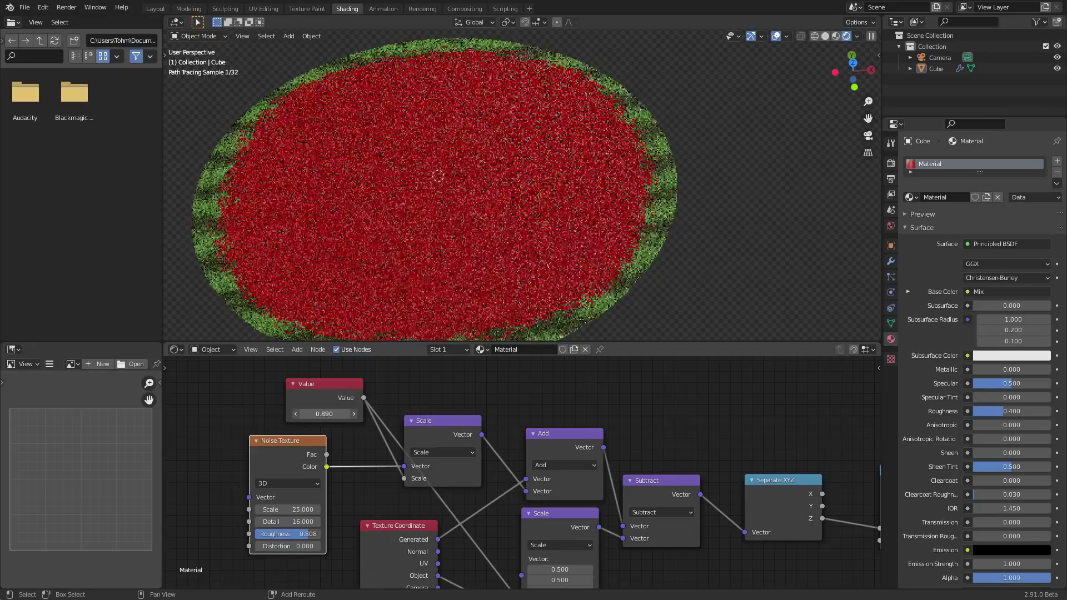
scroll(548, 232, "down", 3)
middle_click_drag(548, 232, 556, 213)
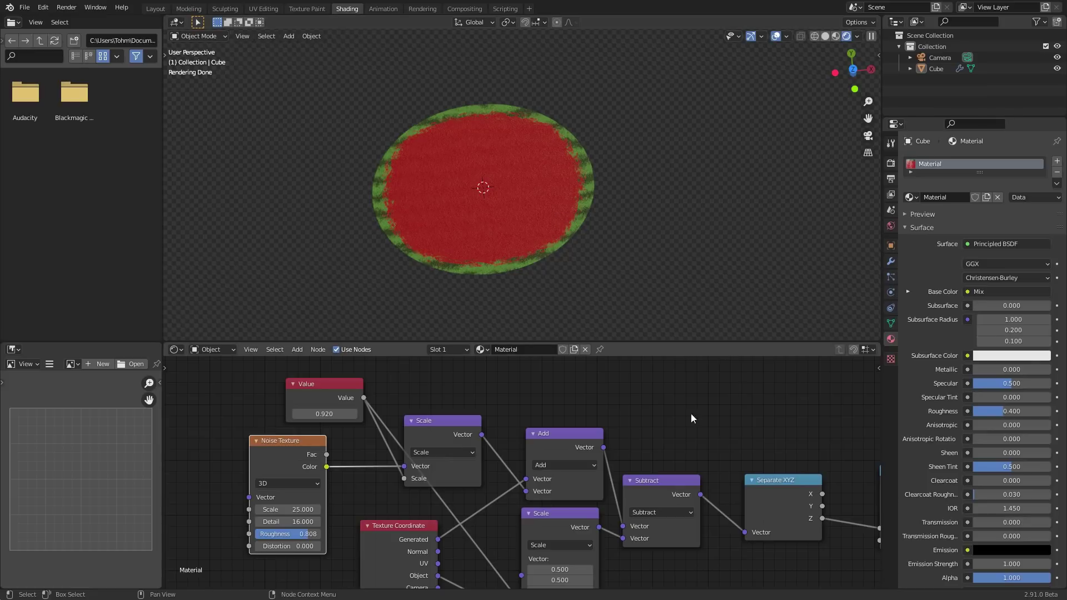
Preview the Greater Than mask on the melon and try thresholds of 0.680 and 0.850.
scroll(642, 425, "right", 10)
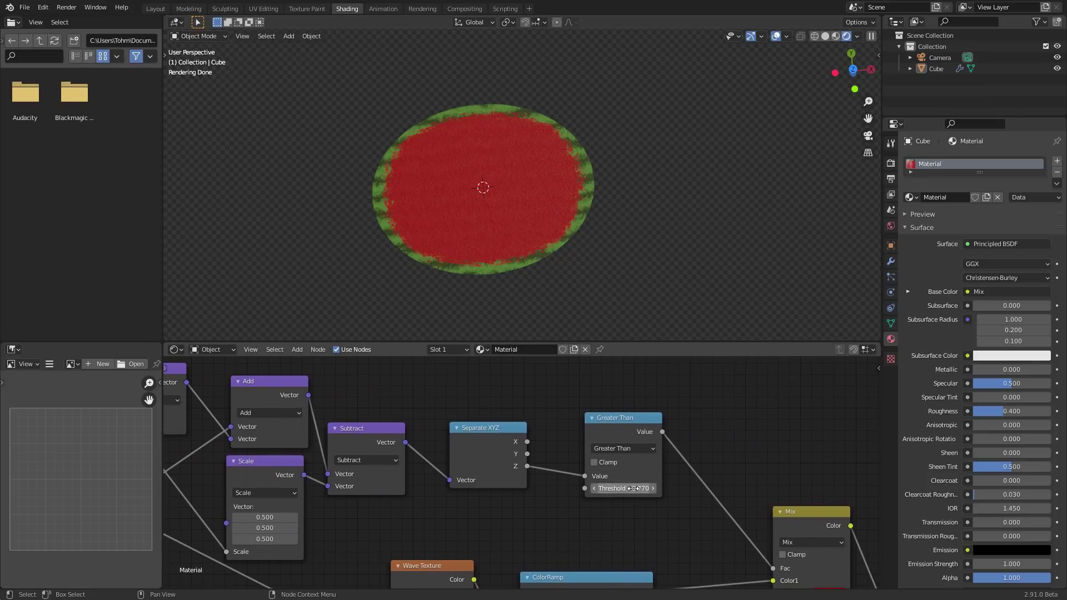
left_click(621, 421, "ctrl+shift")
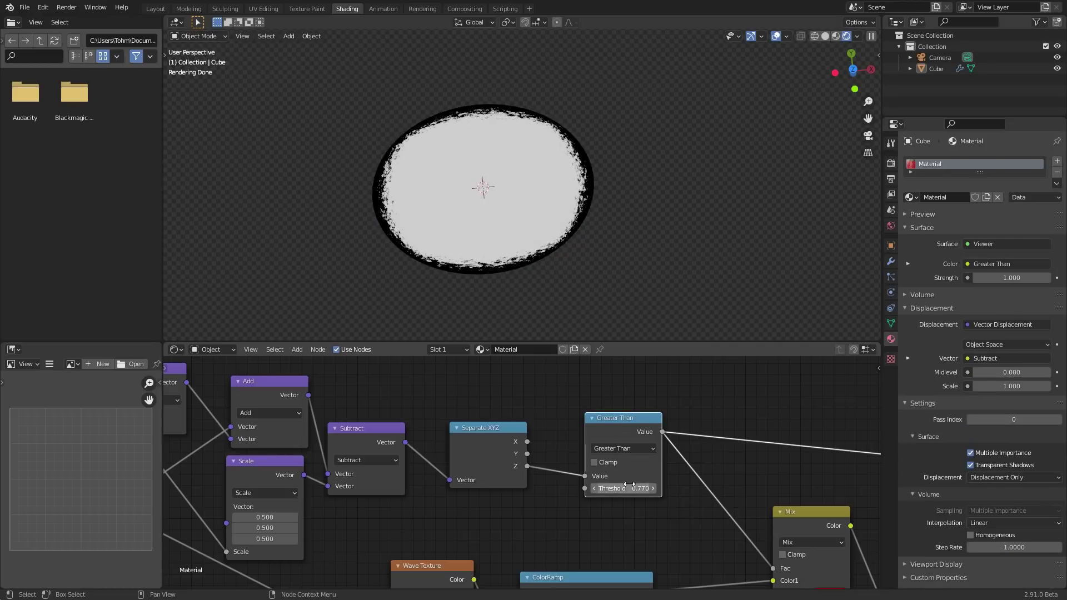
left_click_drag(629, 485, 594, 485)
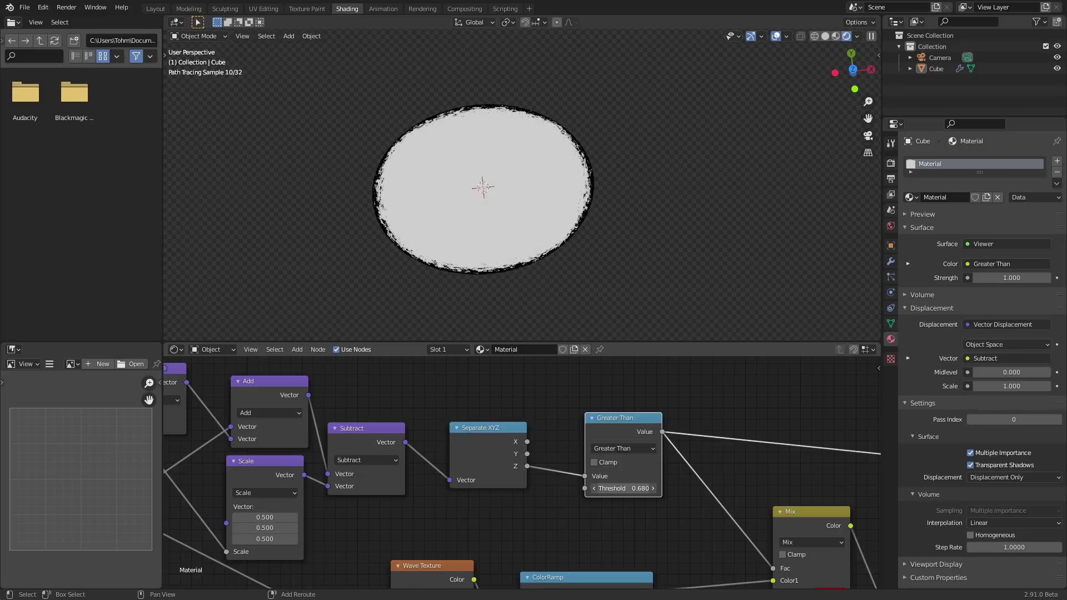
left_click_drag(593, 488, 639, 488)
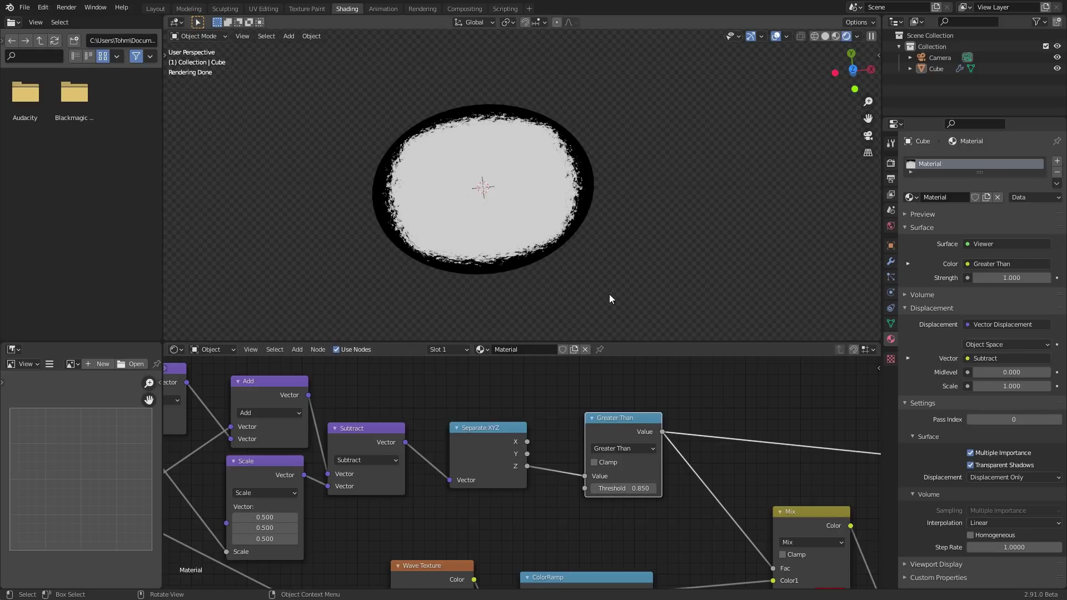
Undo the threshold changes on the Greater Than node and preview the Principled BSDF again.
key("ctrl+z")
key("ctrl+z")
key("ctrl+z")
scroll(649, 451, "down", 4)
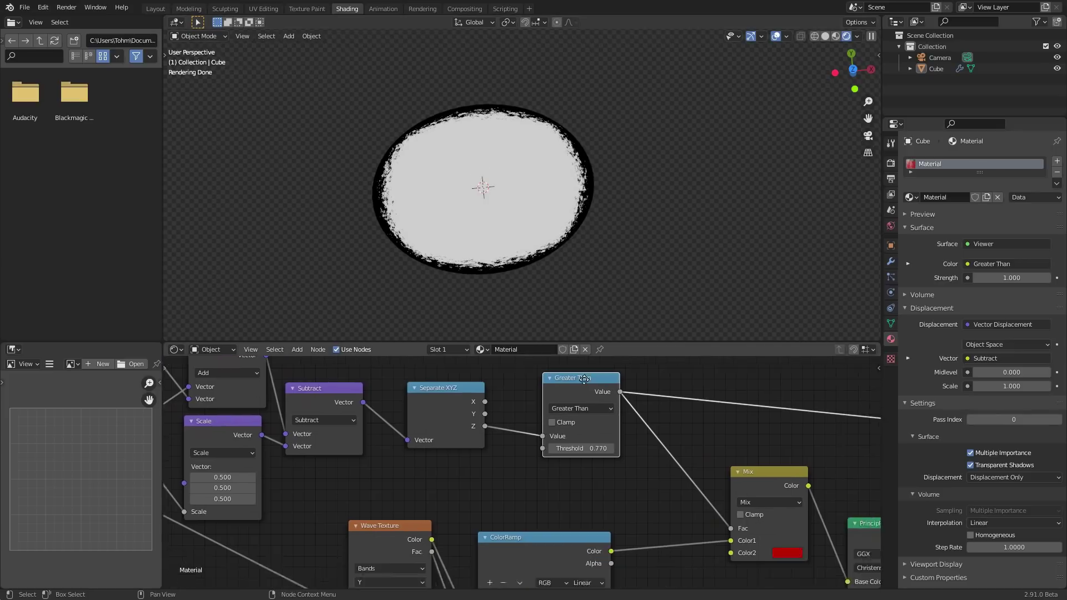
left_click(705, 495, "ctrl+shift")
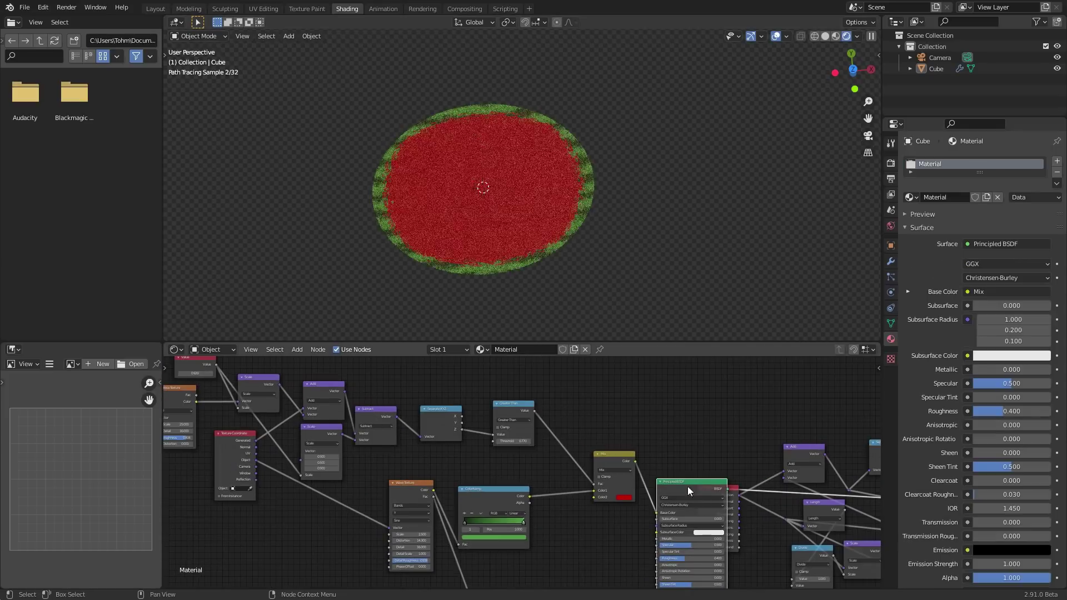
Move the Mix and Principled BSDF nodes closer to the Greater Than and ColorRamp nodes.
left_click_drag(625, 477, 591, 458)
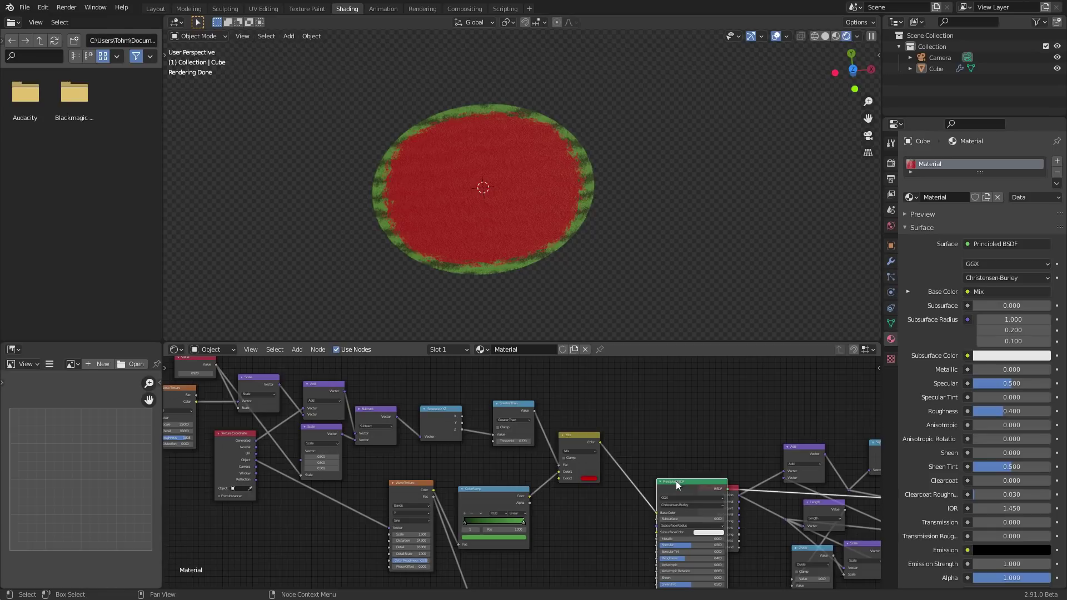
left_click_drag(676, 481, 641, 461)
scroll(576, 442, "up", 3)
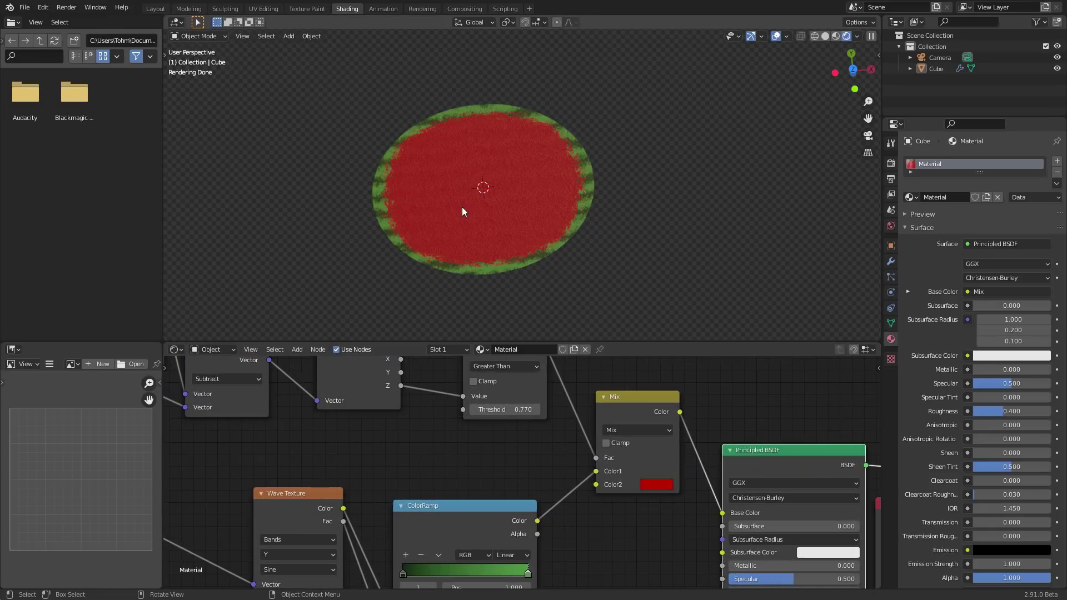
Sample the light green of the melon's rind as the Mix node's Color2.
scroll(462, 207, "up", 3)
middle_click_drag(500, 215, 523, 198)
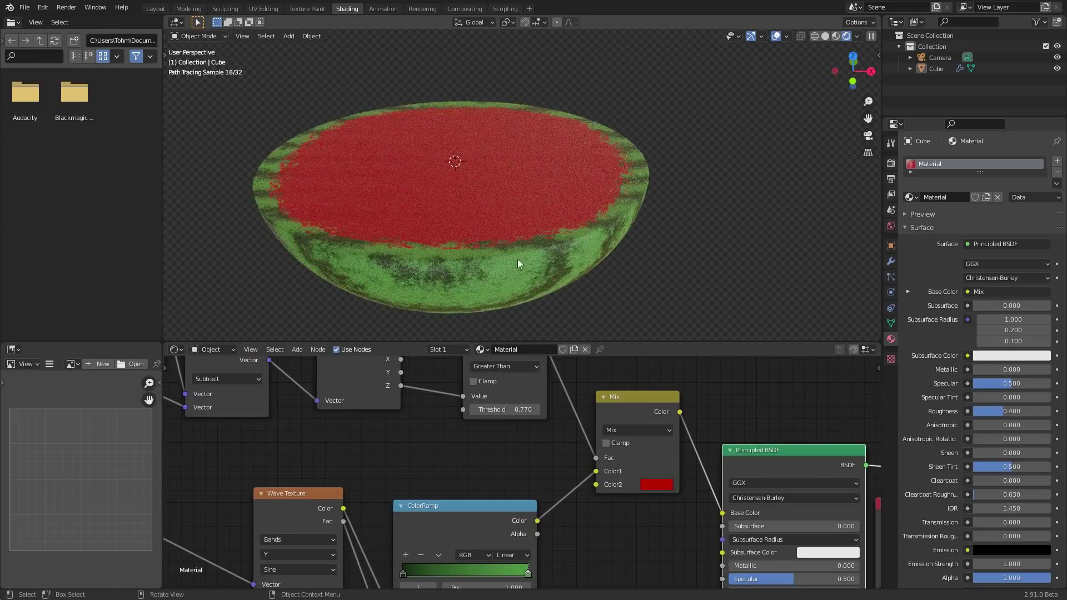
left_click(652, 482)
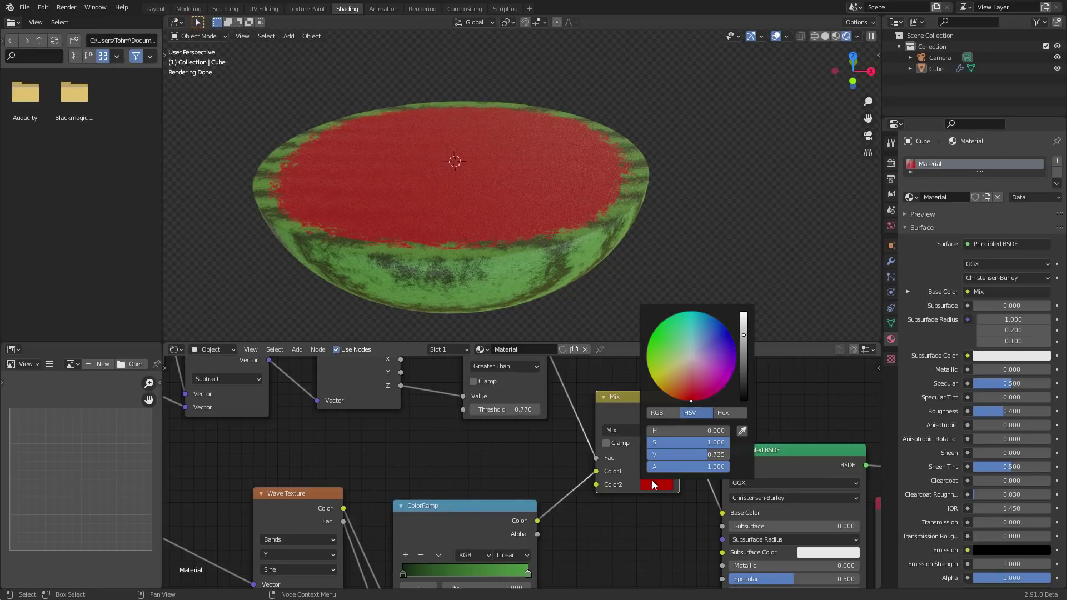
left_click(744, 430)
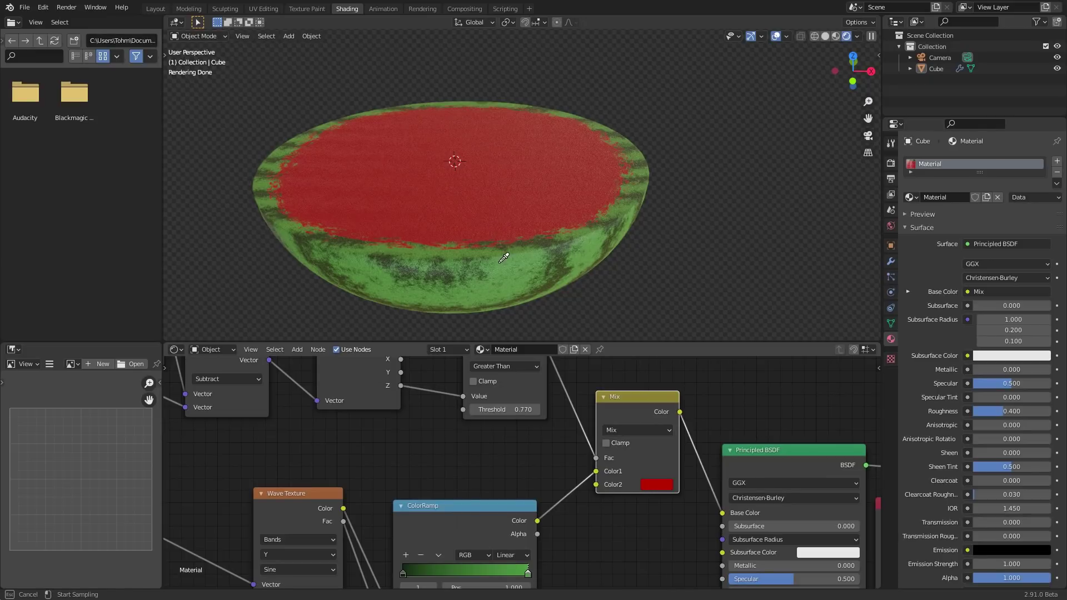
left_click(504, 258)
Lower the saturation of the Mix node's Color2 to 0.314 and brighten it to a paler green.
left_click(655, 480)
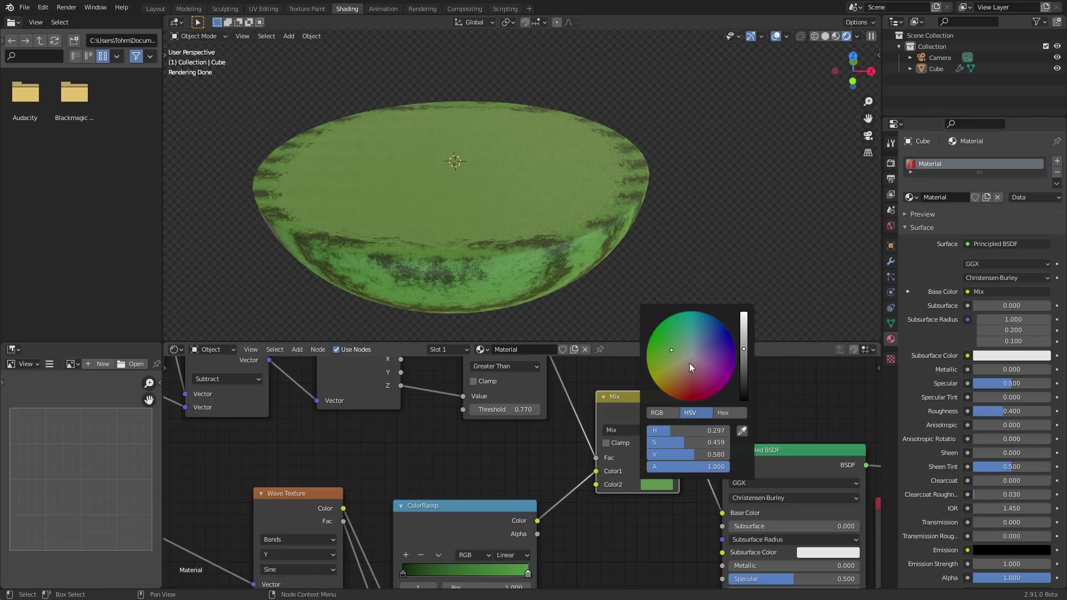
left_click_drag(682, 444, 667, 443)
left_click(647, 485)
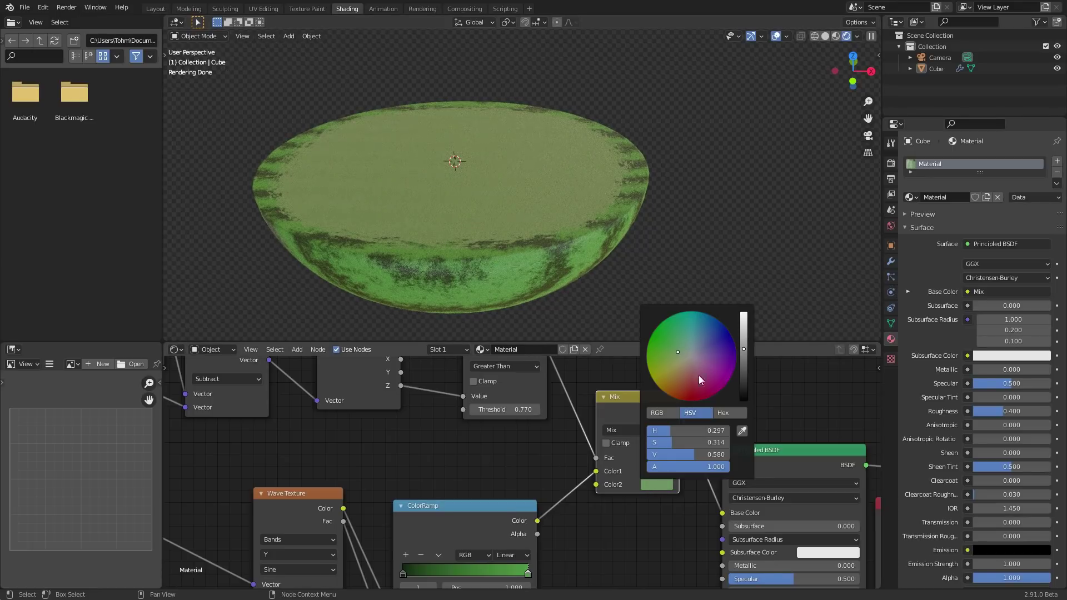
left_click(745, 347)
Set the Greater Than threshold to 0.590 and check the pale green area from above.
scroll(469, 452, "down", 2)
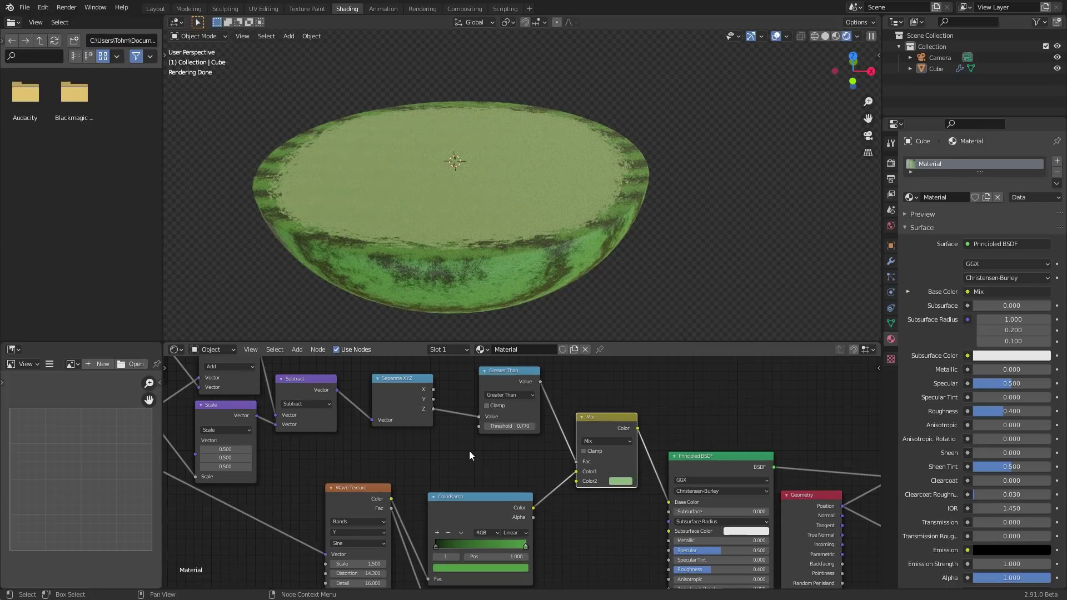
middle_click_drag(469, 452, 469, 462)
left_click_drag(508, 436, 450, 436)
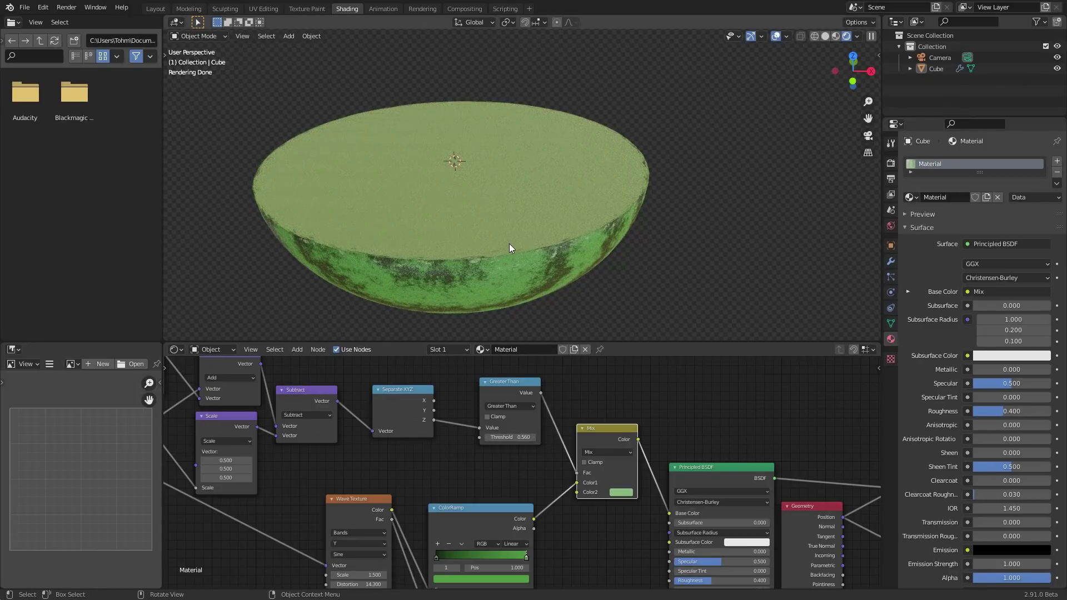
mouse_move(510, 438)
left_mouse_down()
mouse_move(535, 439)
mouse_move(519, 439)
left_mouse_up()
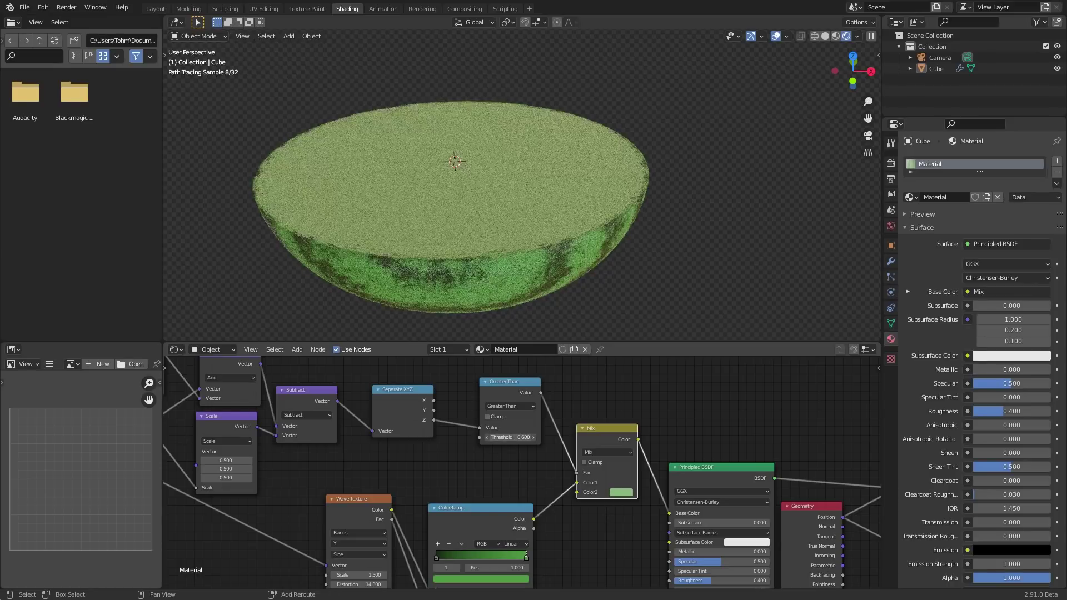
middle_click_drag(399, 194, 379, 219)
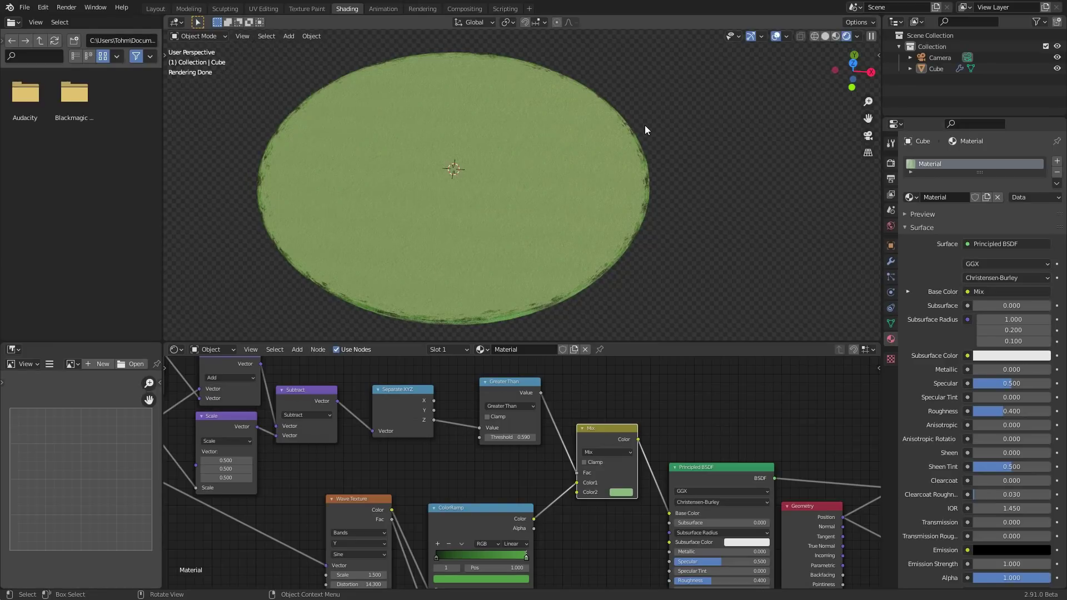
Move the Wave Texture and ColorRamp nodes together, farther away from the Mix node.
middle_click_drag(535, 421, 451, 424)
scroll(451, 423, "down", 2)
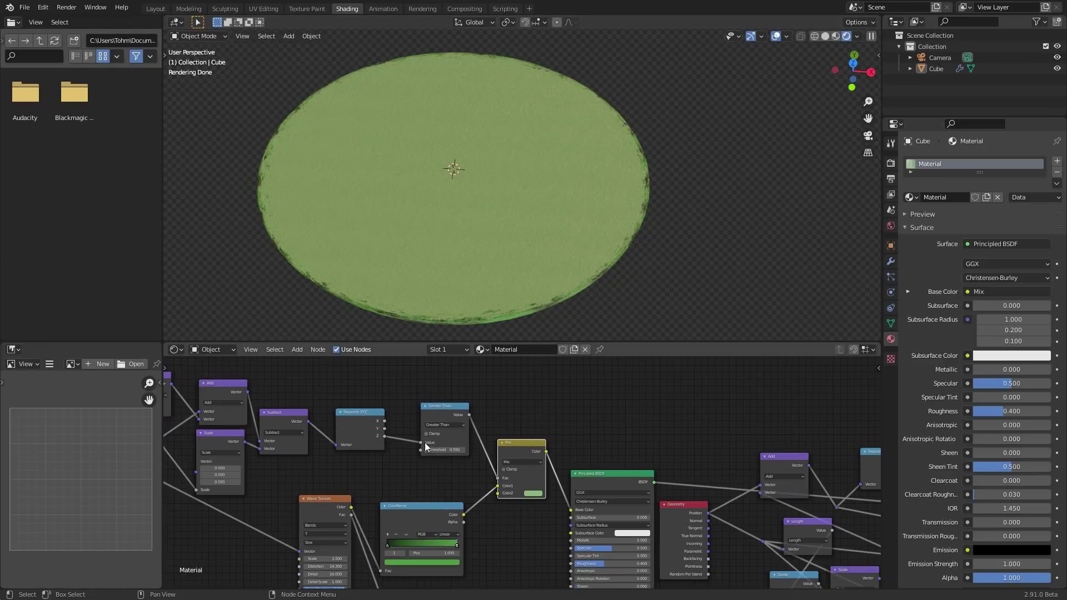
left_click_drag(298, 519, 384, 489)
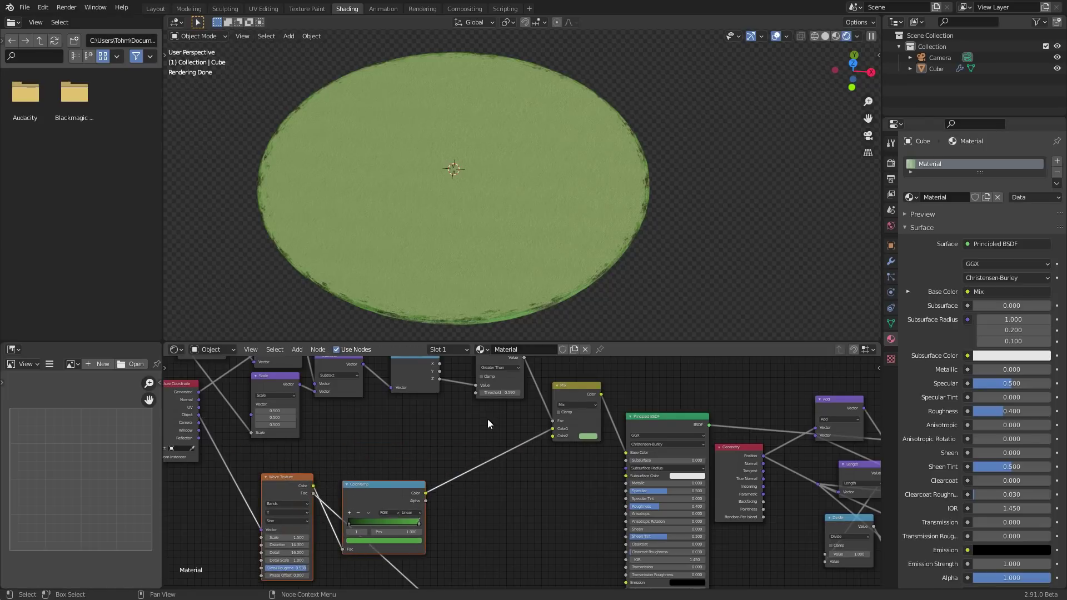
Preview the Greater Than mask on the melon's cut surface.
middle_click_drag(488, 418, 472, 450)
scroll(472, 450, "up", 2)
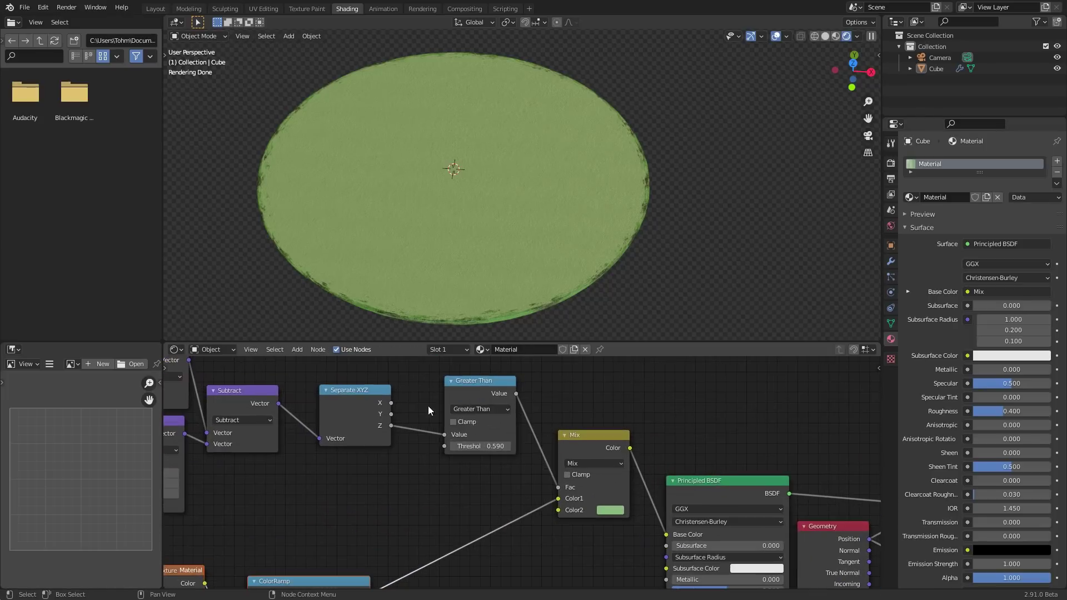
left_click(486, 388, "ctrl+shift")
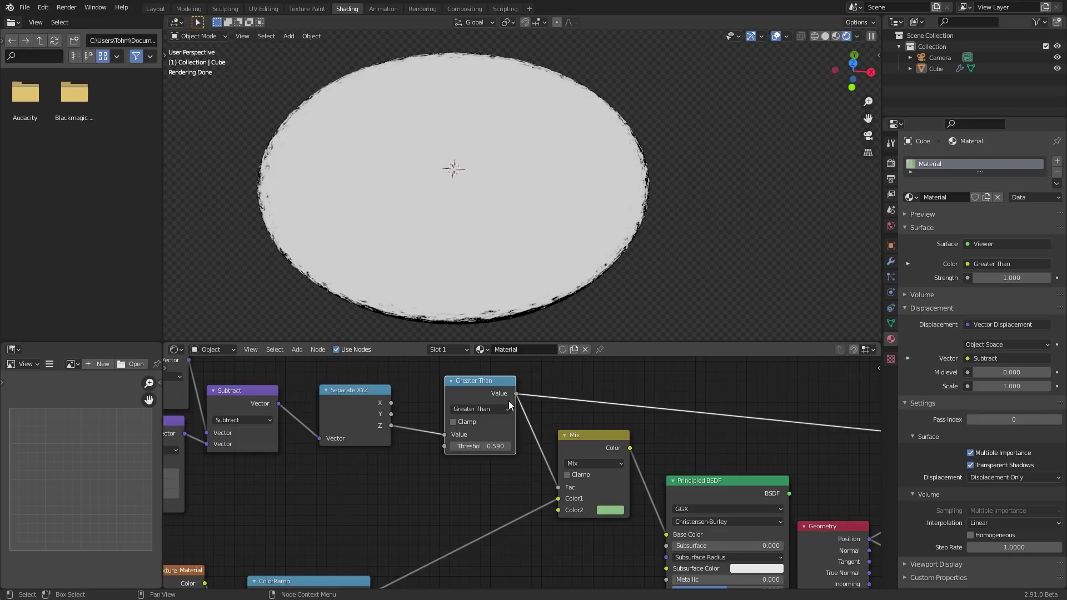
Change the Greater Than math node after Separate XYZ to Subtract and shift it slightly within the node graph.
left_click(483, 411)
left_click(475, 408)
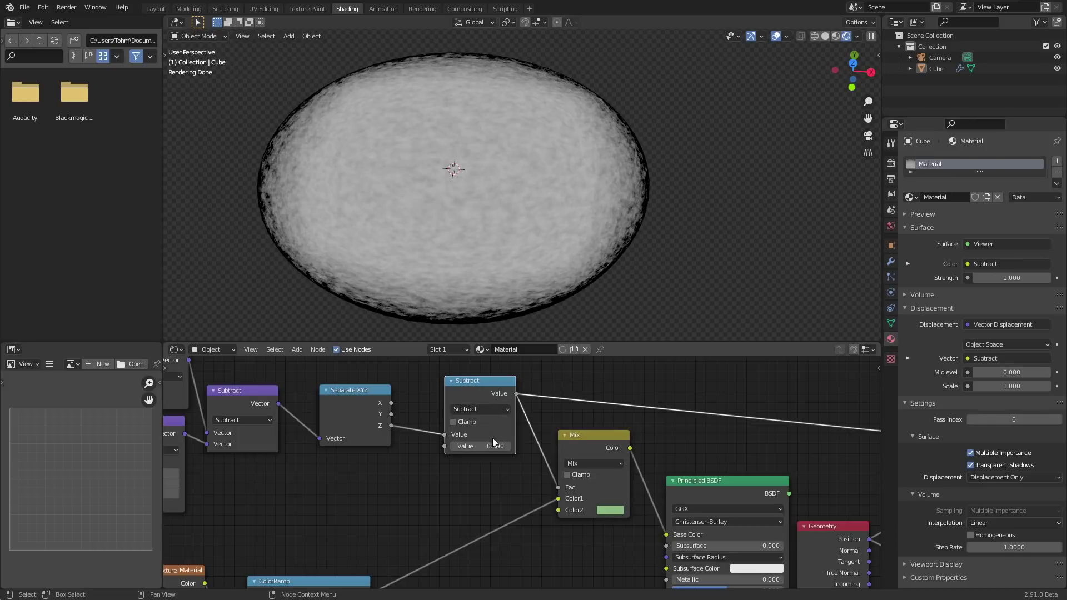
key("ctrl+z")
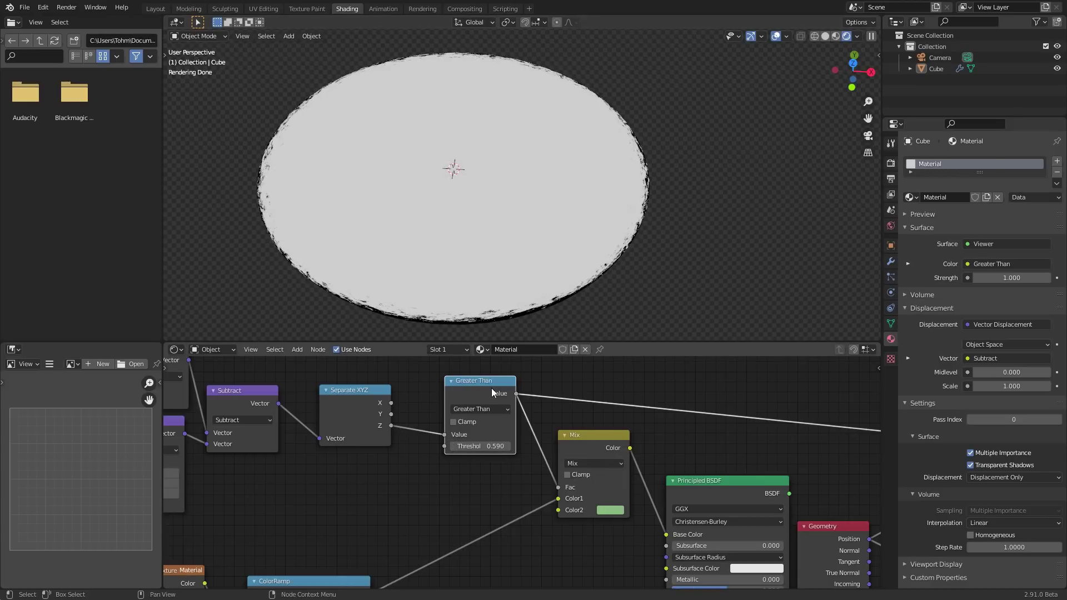
key("ctrl+shift+z")
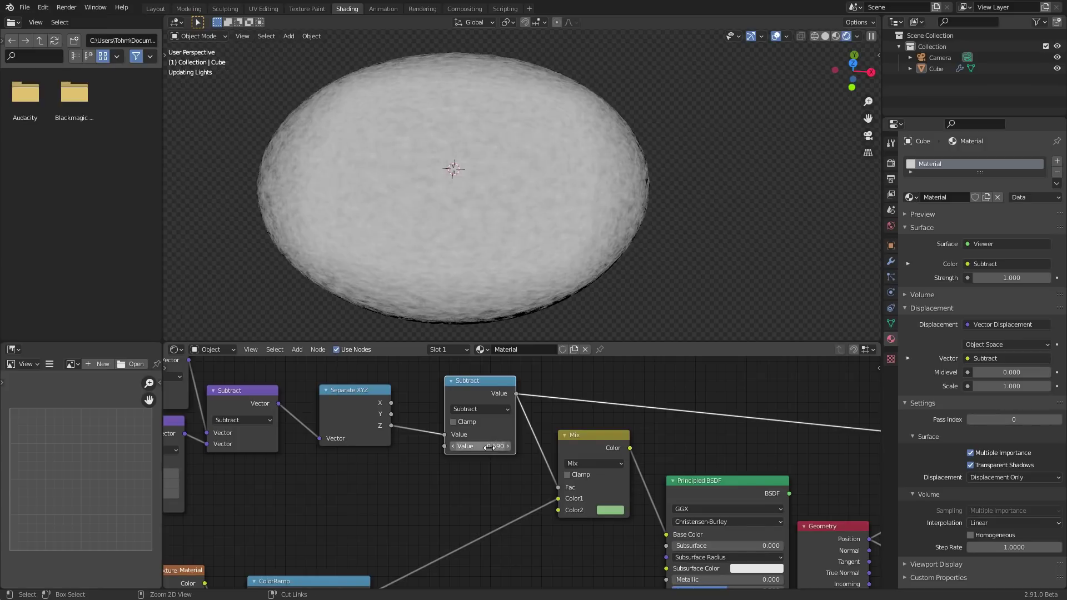
key("ctrl+shift+z")
left_click_drag(487, 395, 478, 391)
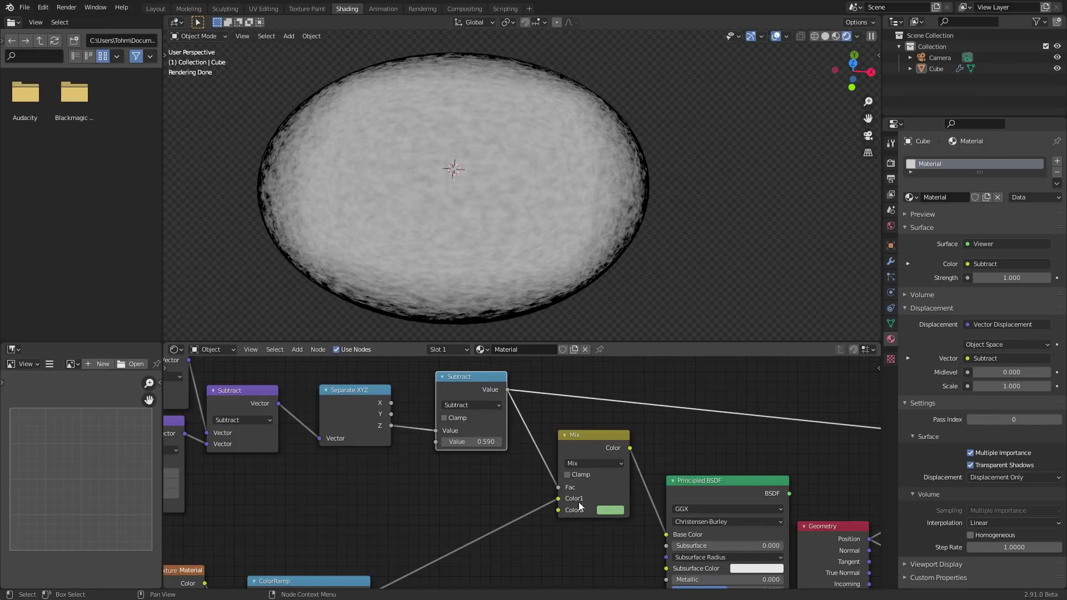
Add a ColorRamp between the Subtract value and the Mix node's Color2, and preview the Principled BSDF.
key("shift+a")
left_click(462, 454)
type("colo")
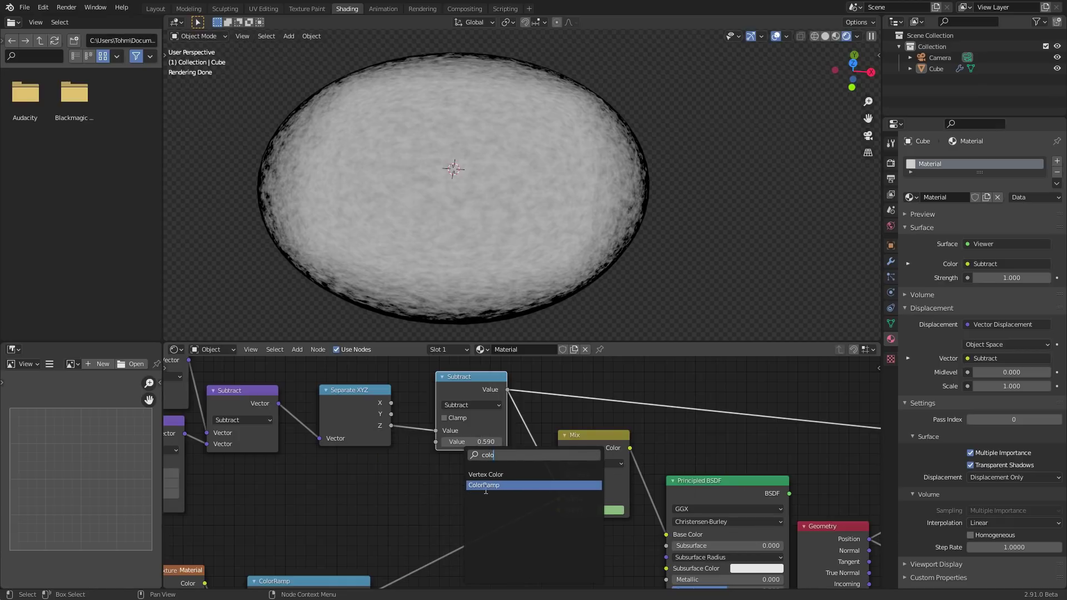
left_click(483, 485)
left_click(302, 491)
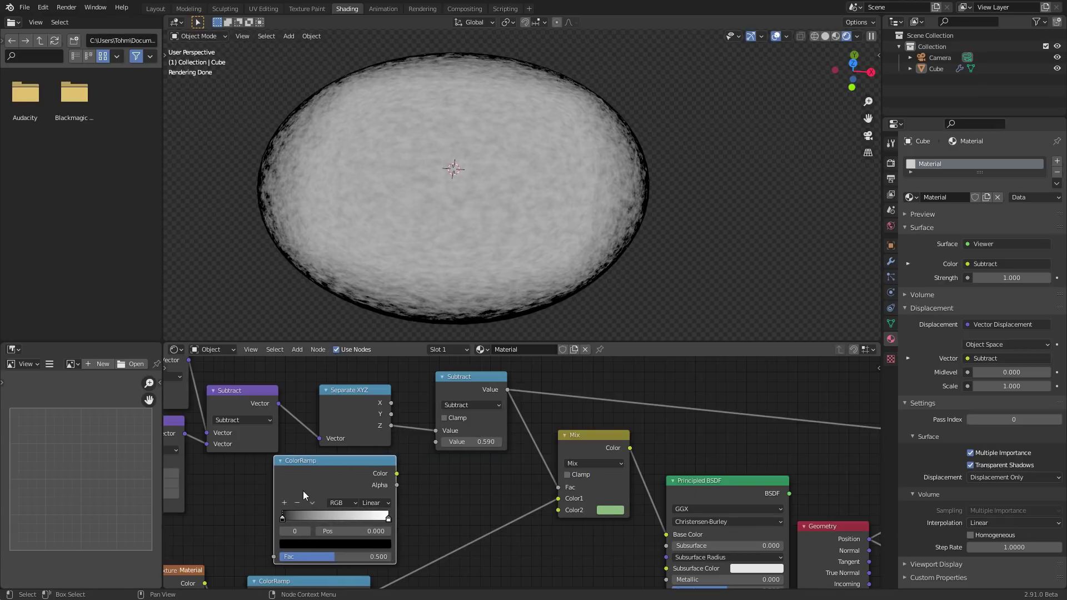
left_click_drag(507, 390, 558, 509)
left_click(725, 484, "ctrl+shift")
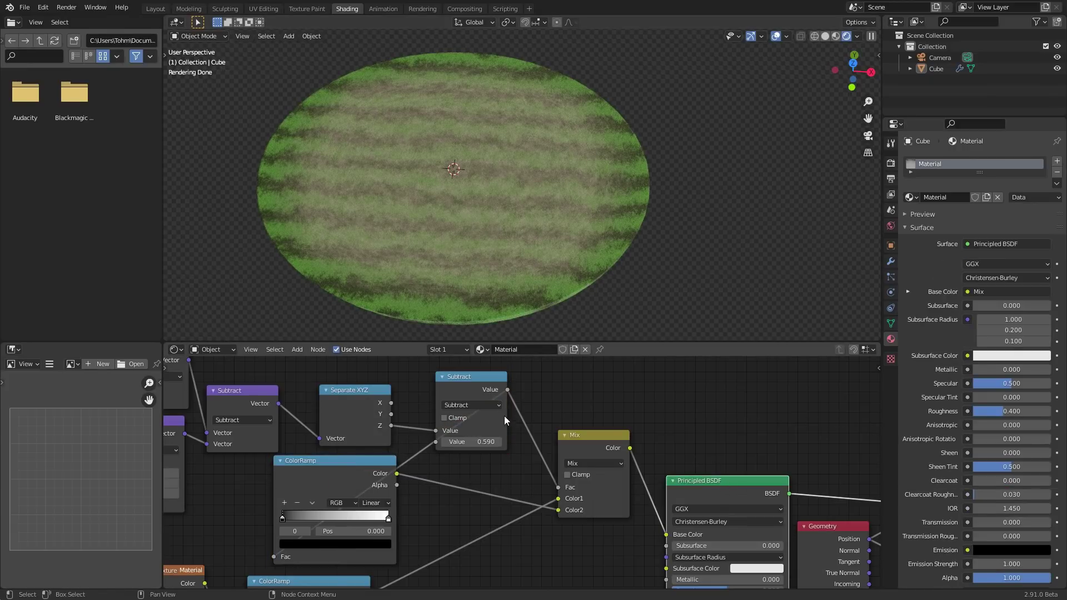
Duplicate the Subtract math node above the original and connect Separate XYZ's Z output to the copy.
middle_click_drag(472, 407, 438, 412)
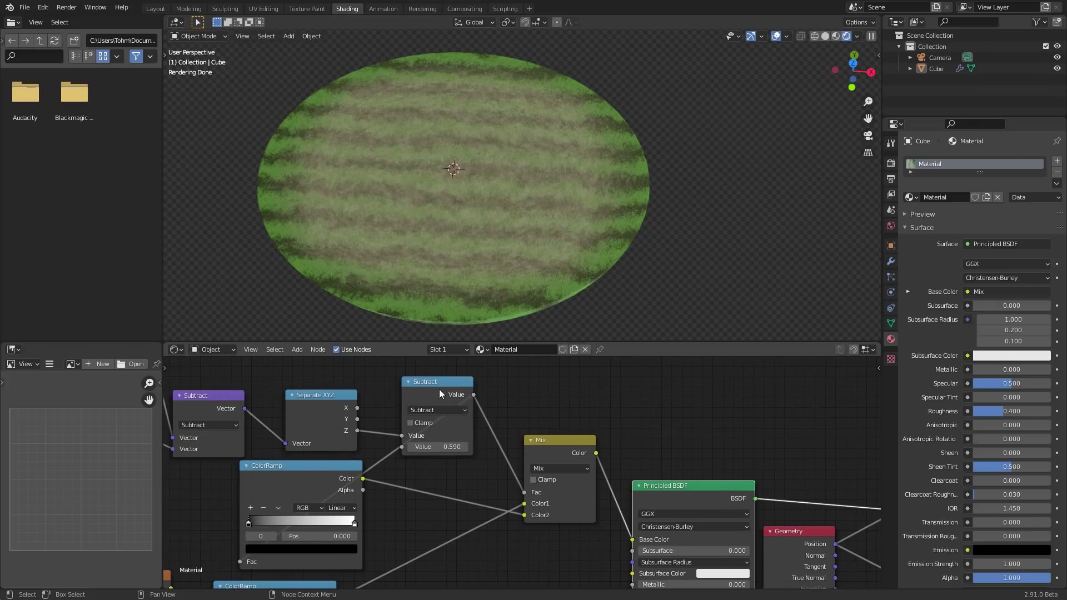
left_click_drag(439, 389, 434, 409)
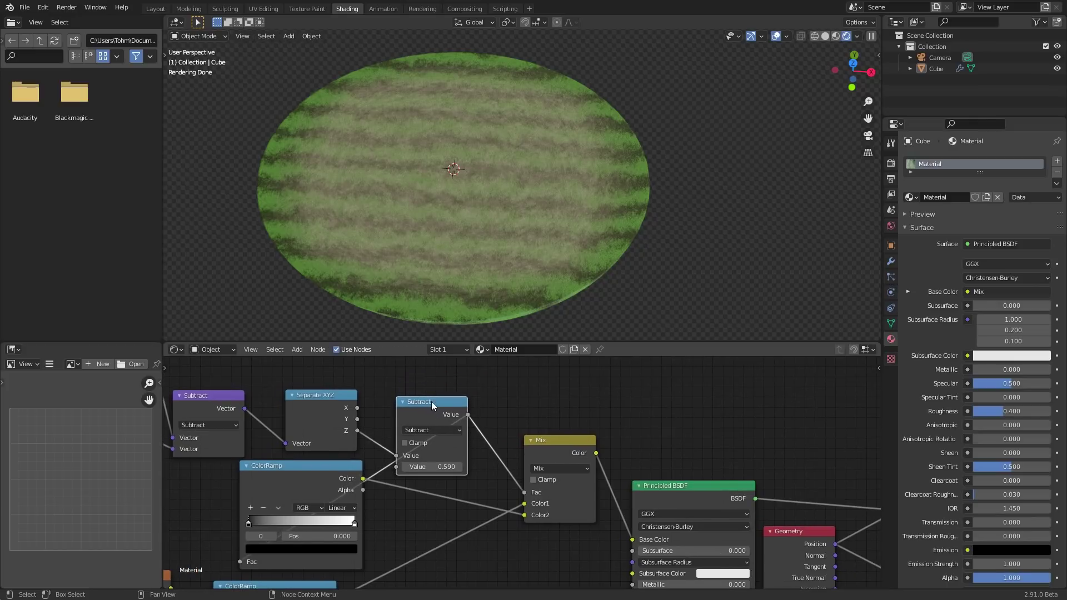
middle_click_drag(481, 424, 483, 442)
middle_click_drag(450, 407, 461, 432)
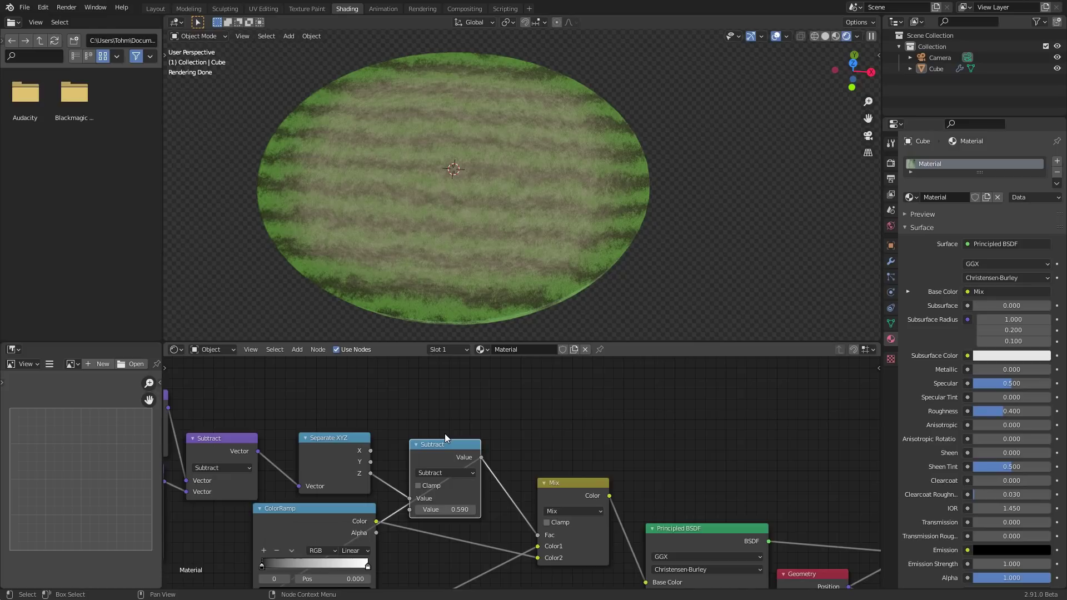
middle_click_drag(447, 460, 456, 472)
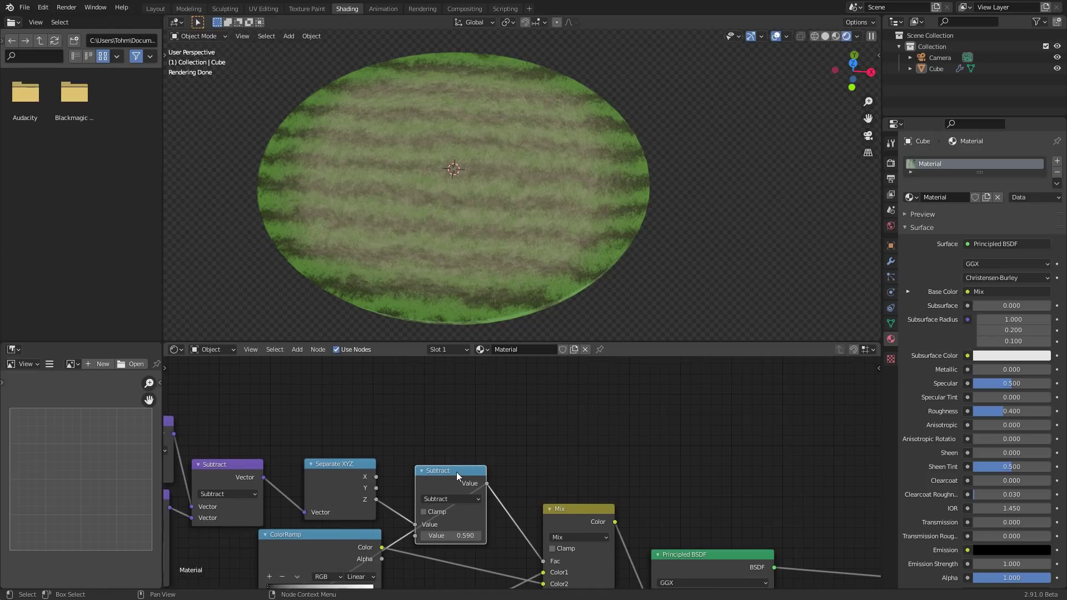
key("shift+d")
left_click(457, 380)
left_click_drag(376, 499, 417, 432)
Set the duplicated math node to Greater Than and connect its value to the Mix node's Fac.
left_click(439, 407)
left_click(518, 429)
middle_click_drag(498, 408, 489, 388)
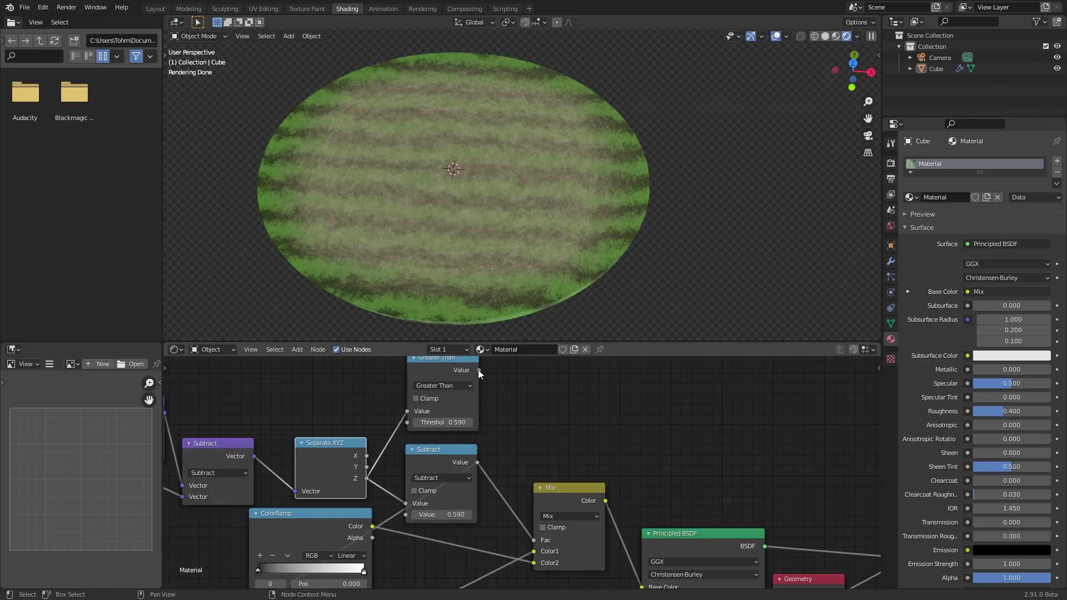
left_click_drag(479, 370, 533, 541)
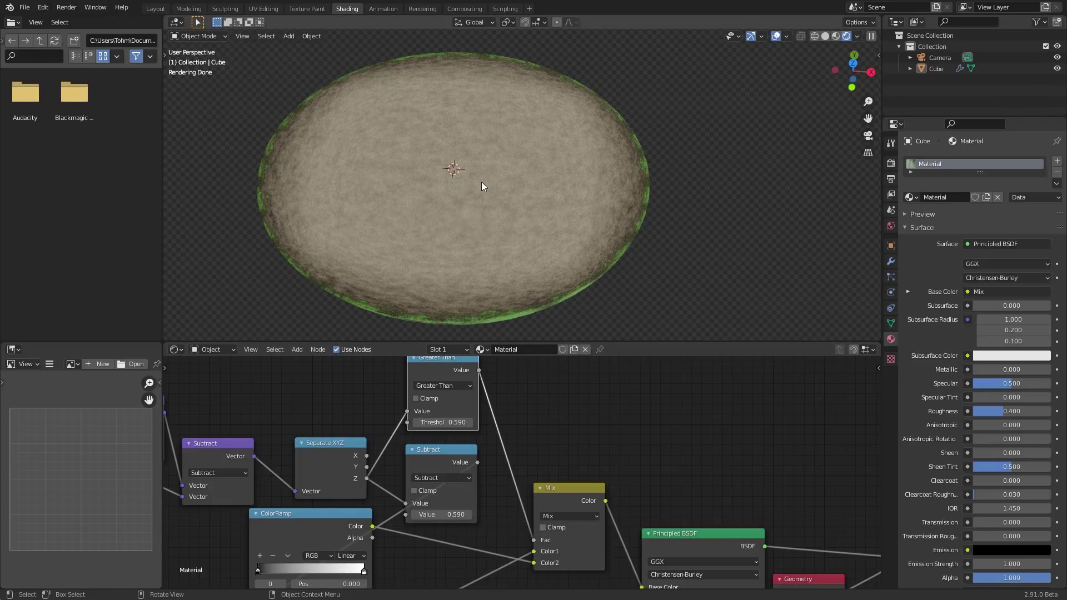
Copy the Mix node's green Color2 onto the new ColorRamp's first stop, keeping the ramp connected to Color2.
middle_click_drag(455, 462, 493, 398)
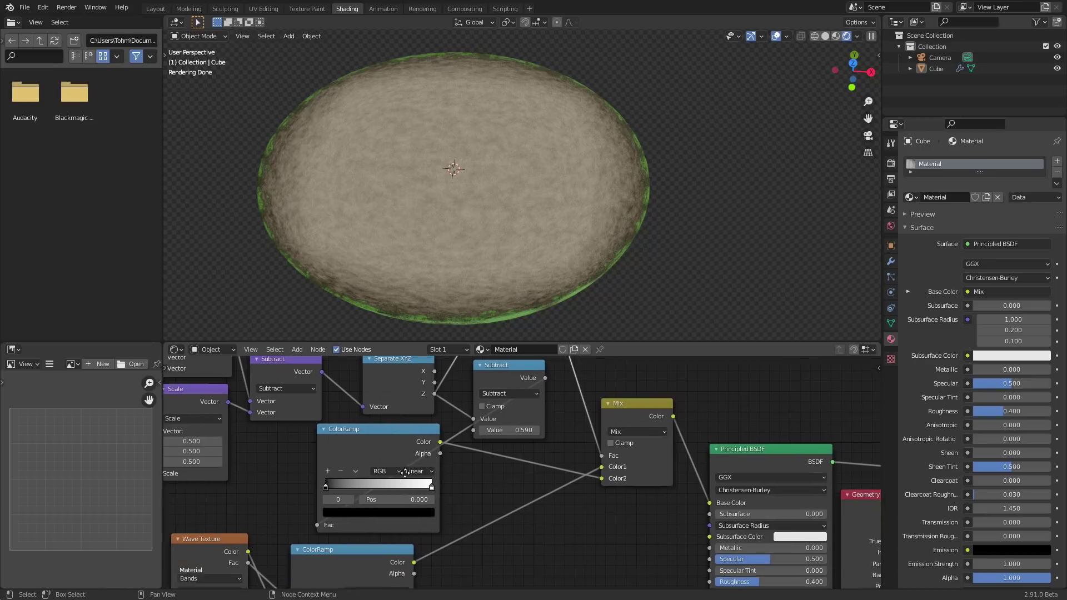
scroll(392, 469, "up", 2)
left_click(373, 507)
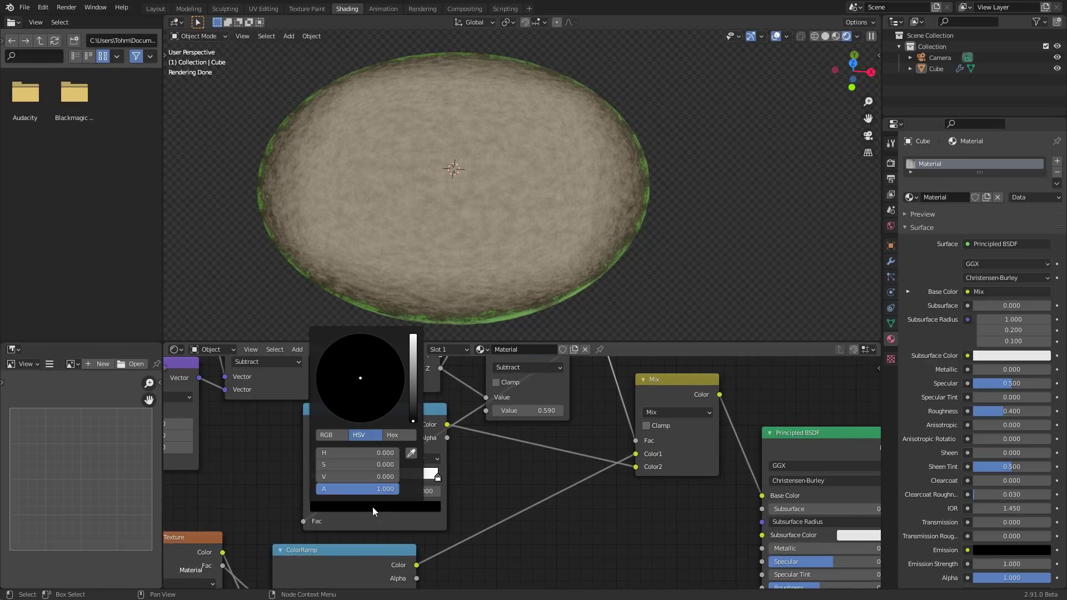
left_click_drag(636, 466, 693, 458)
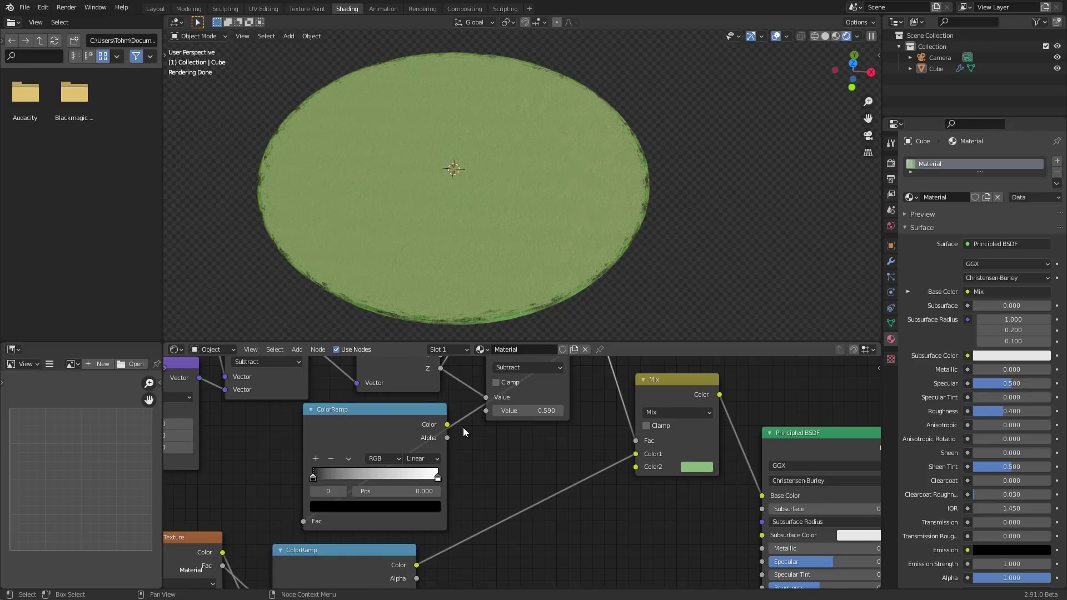
left_click_drag(447, 424, 638, 466)
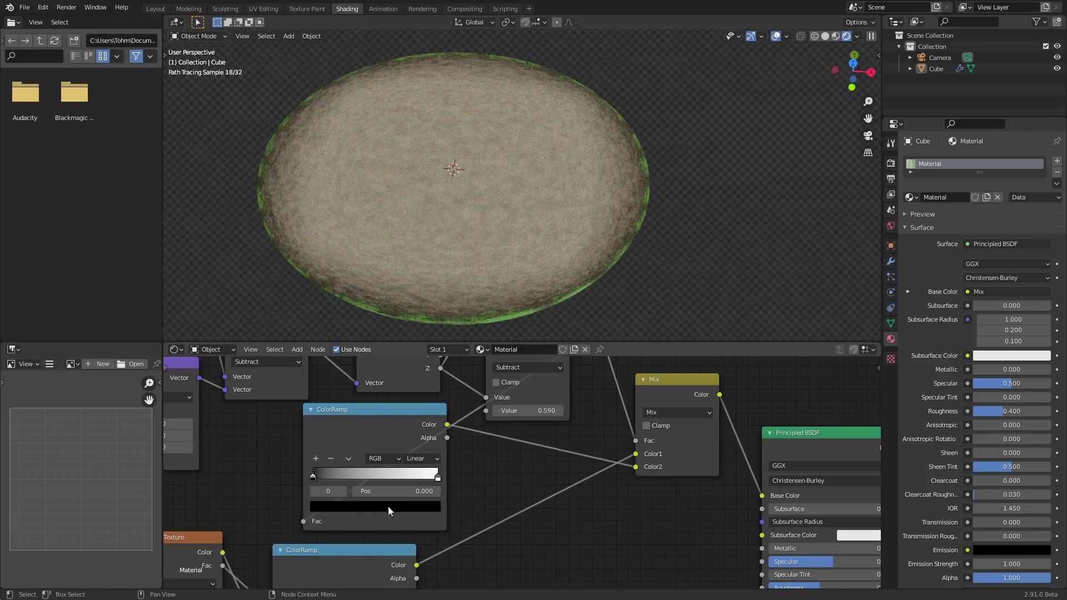
key("ctrl+v")
middle_click_drag(390, 235, 434, 197)
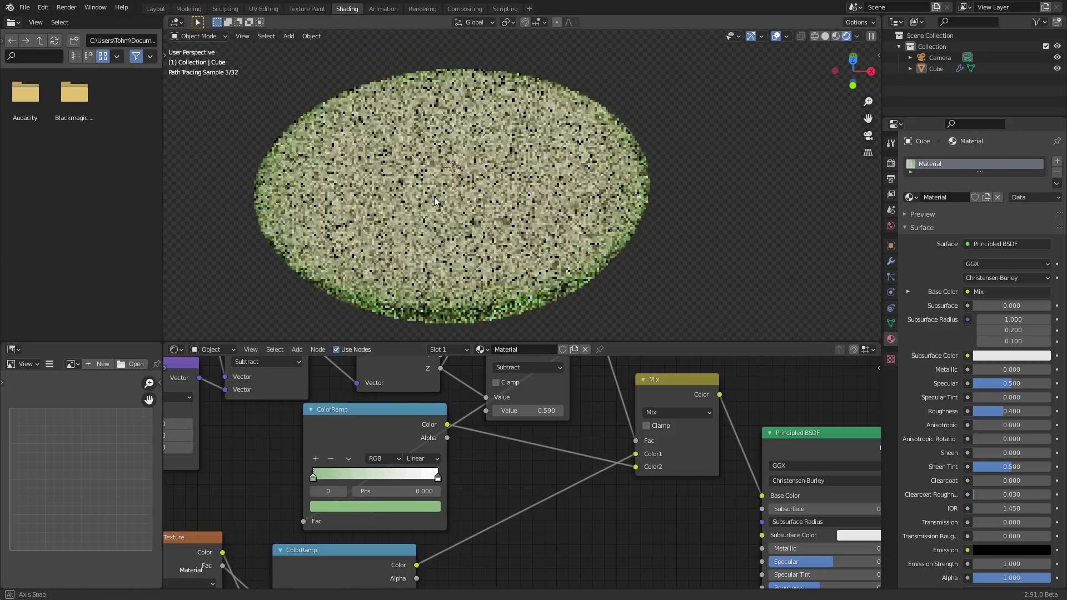
Set the ColorRamp's green stop to position 0.160 and its white stop to 0.420.
left_click(344, 490)
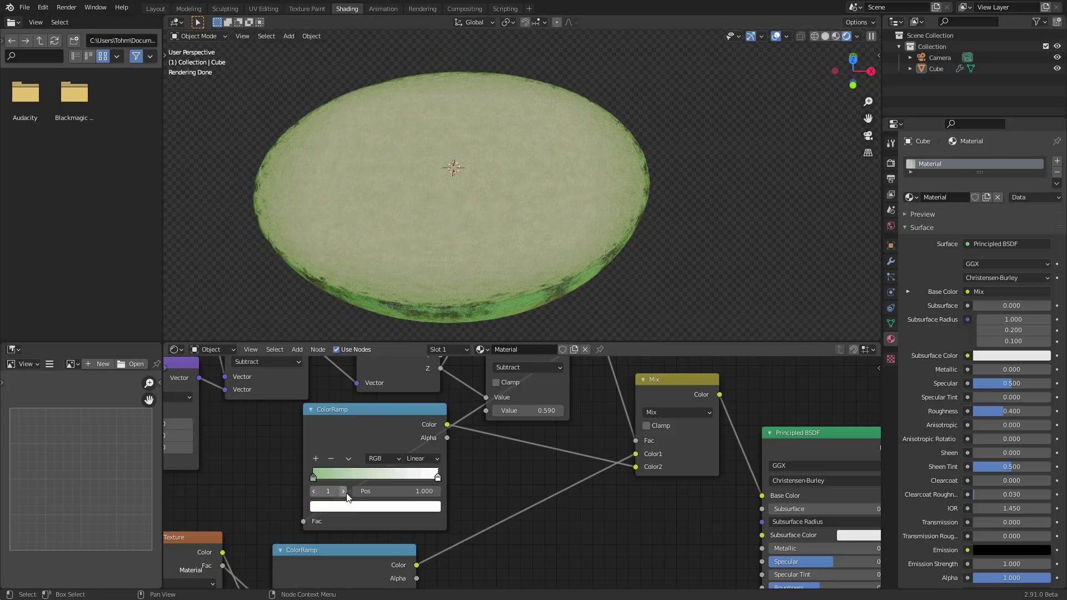
left_click(392, 507)
left_click(402, 509)
left_click(386, 491)
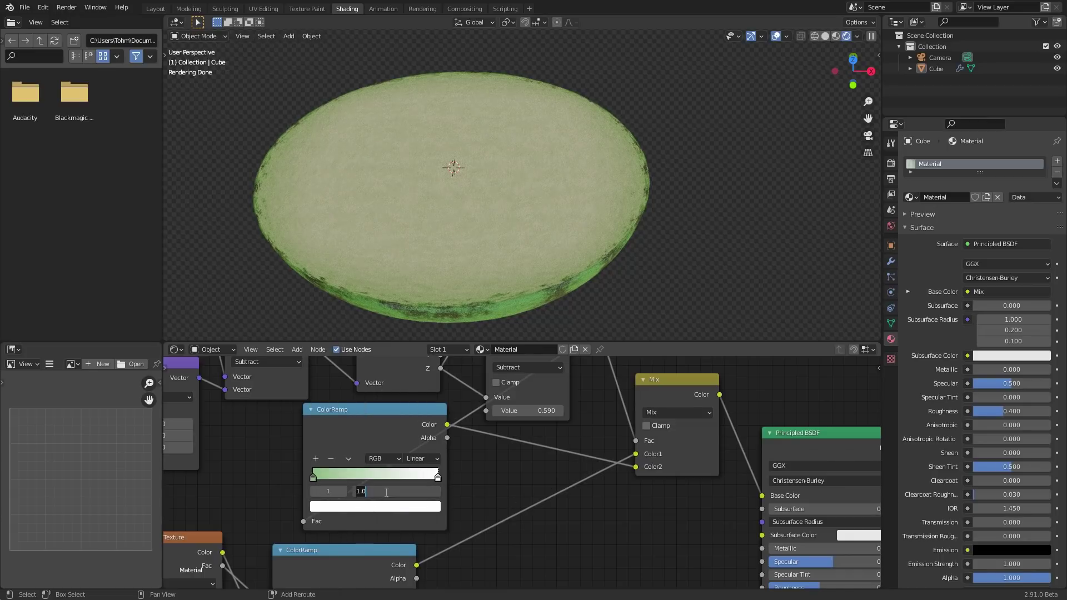
left_click(313, 493)
left_click(313, 492)
left_click_drag(386, 491, 300, 492)
left_click(342, 491)
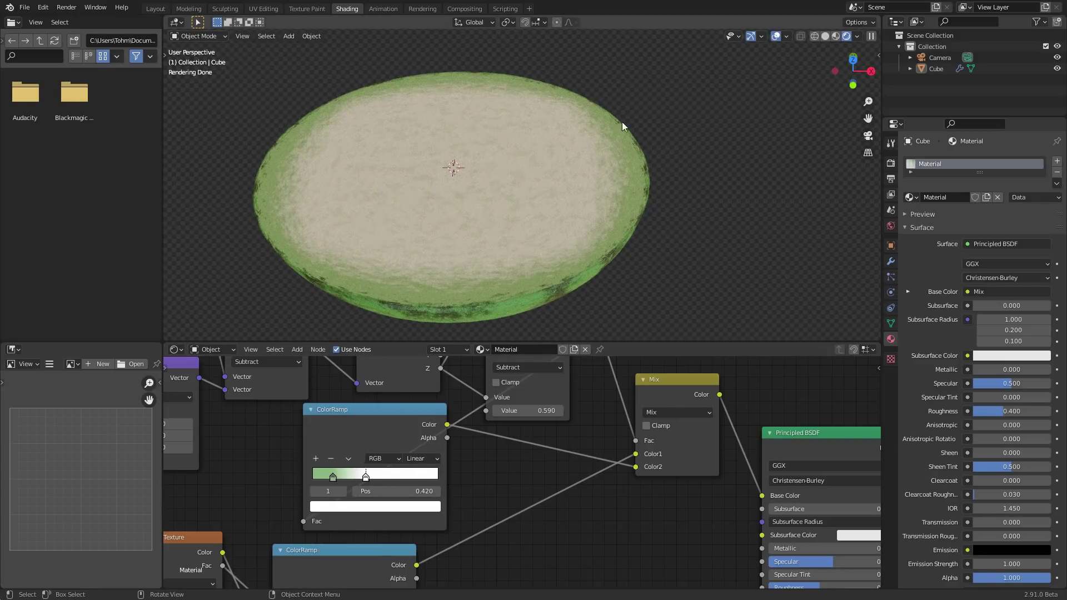
middle_click_drag(630, 184, 562, 198)
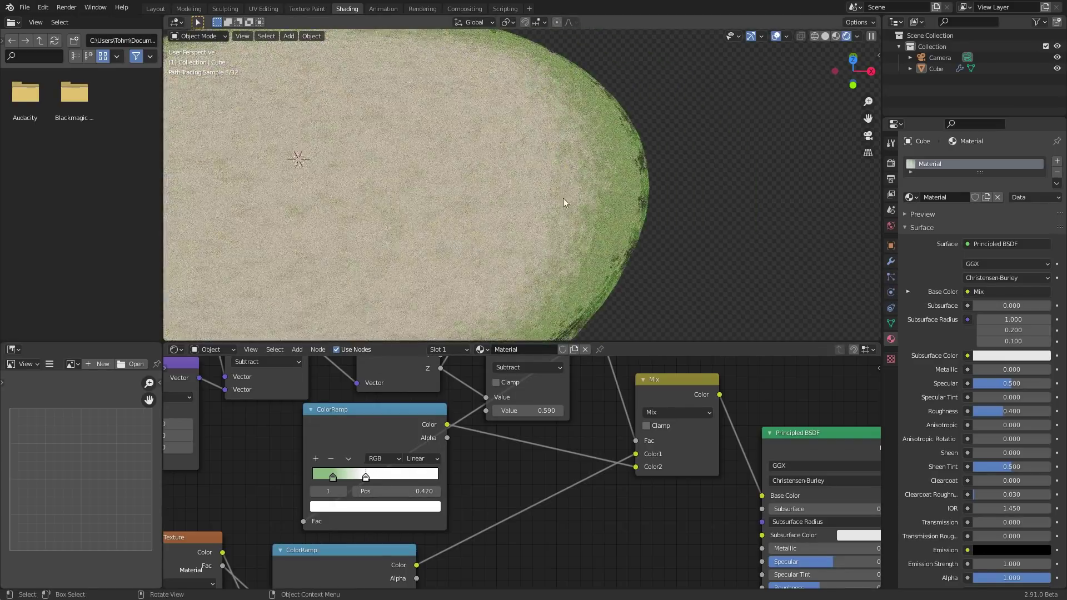
scroll(521, 166, "down", 4)
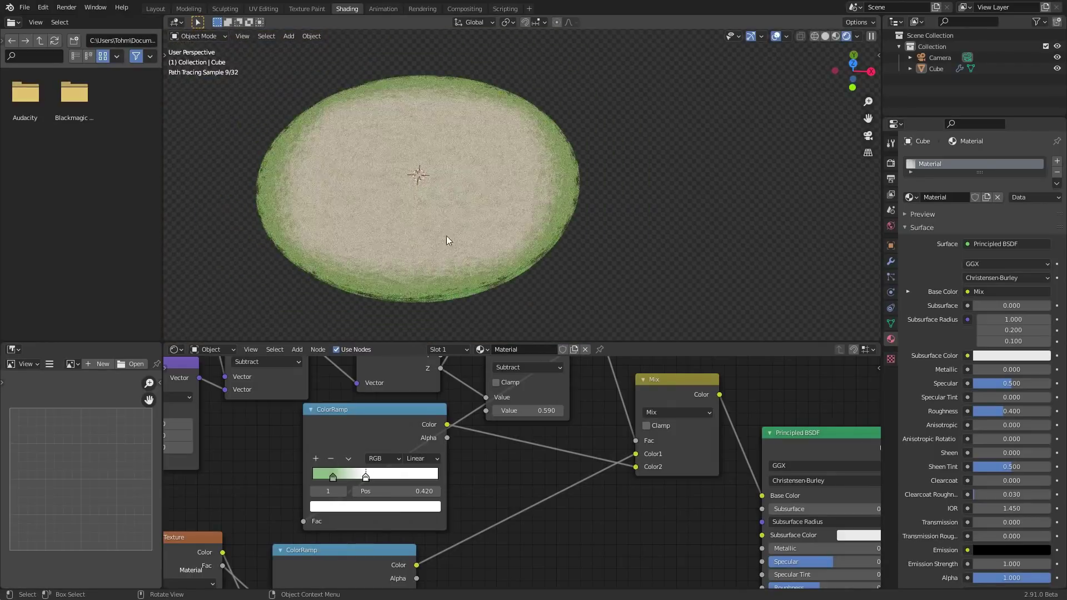
Narrow the green rim by moving the ColorRamp's green stop closer to the start and the white stop to 0.240.
left_click(315, 492)
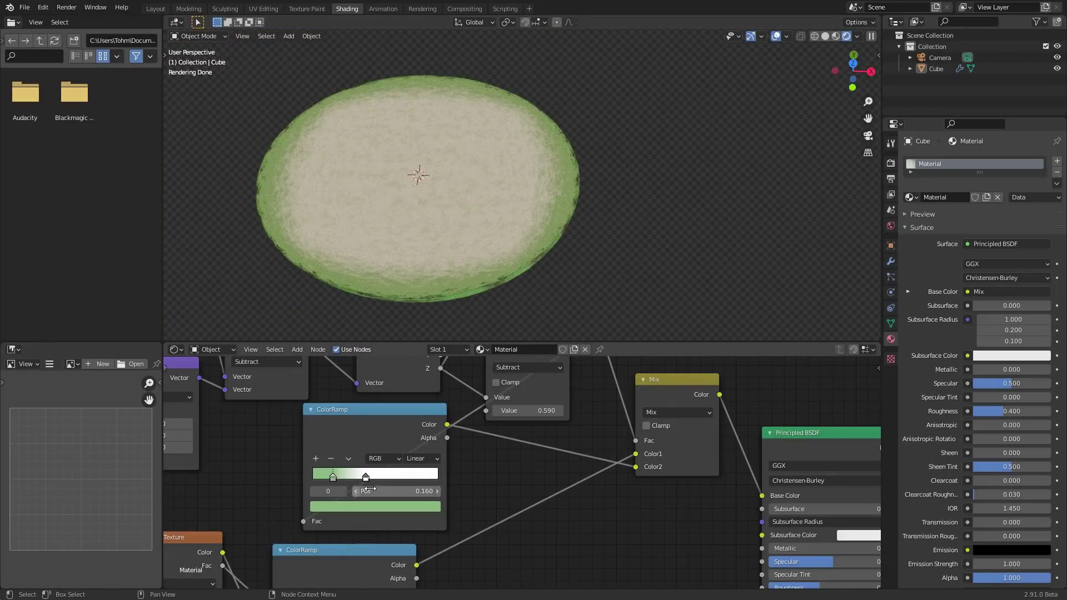
left_click_drag(366, 489, 337, 492)
left_click(345, 490)
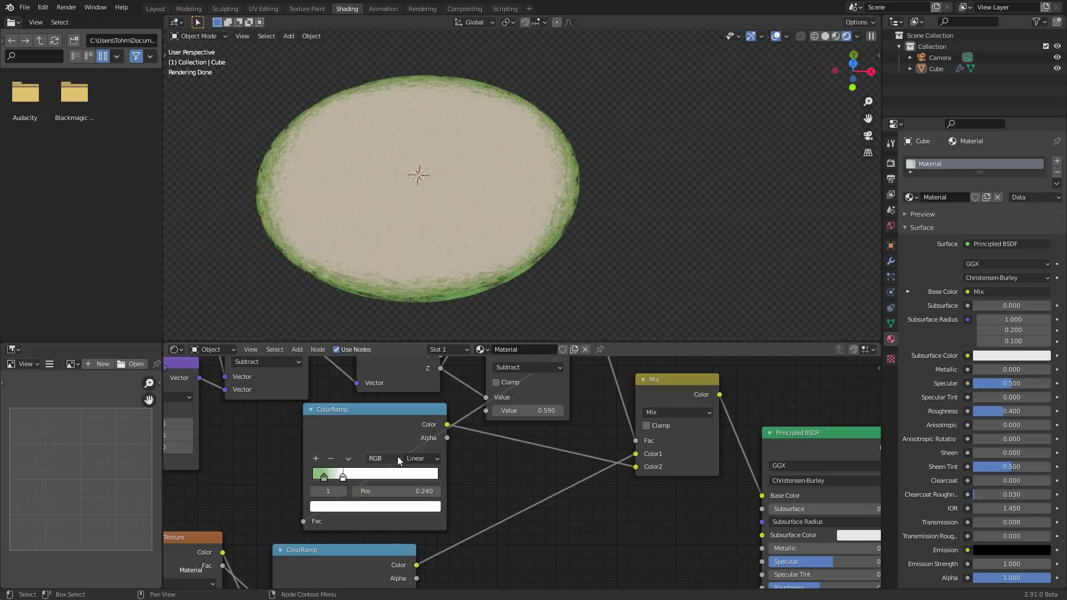
middle_click_drag(521, 168, 495, 104)
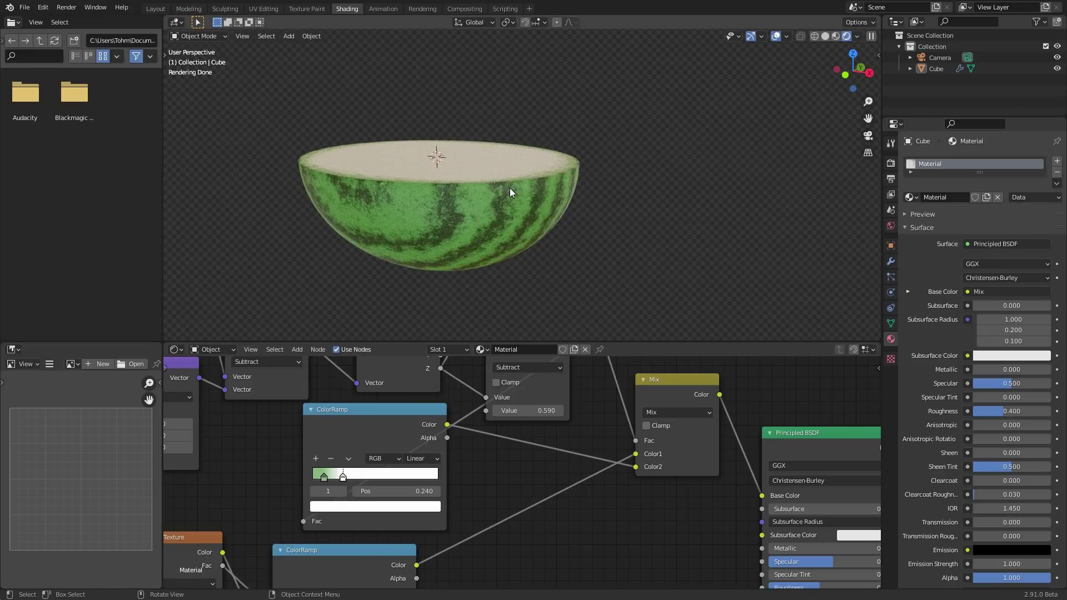
middle_click_drag(496, 190, 492, 236)
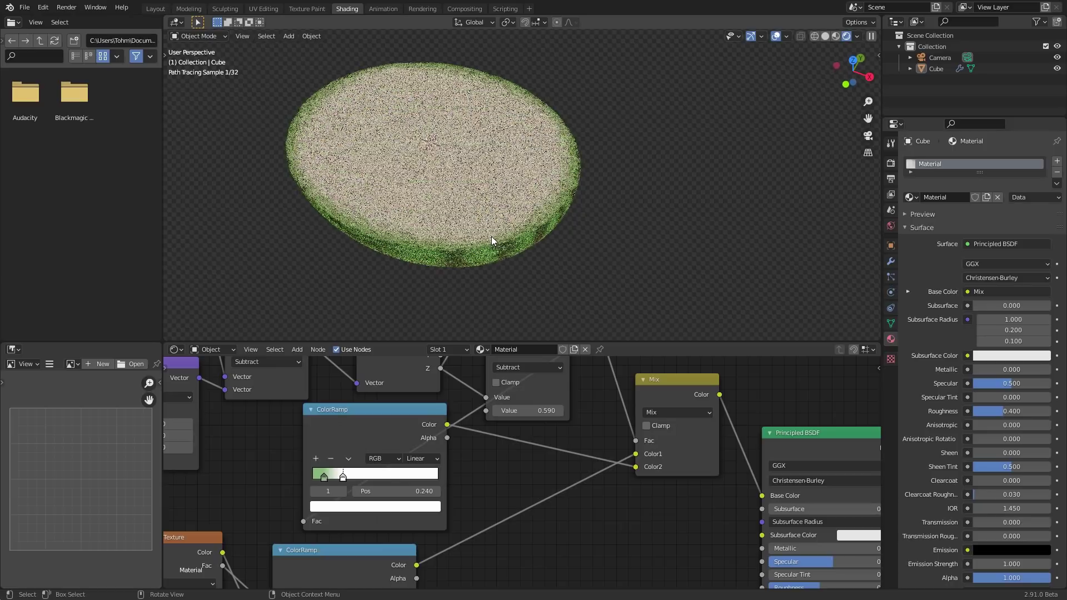
Try adding a third stop to the ColorRamp, coloured red and moved to position 0.355.
left_click(315, 459)
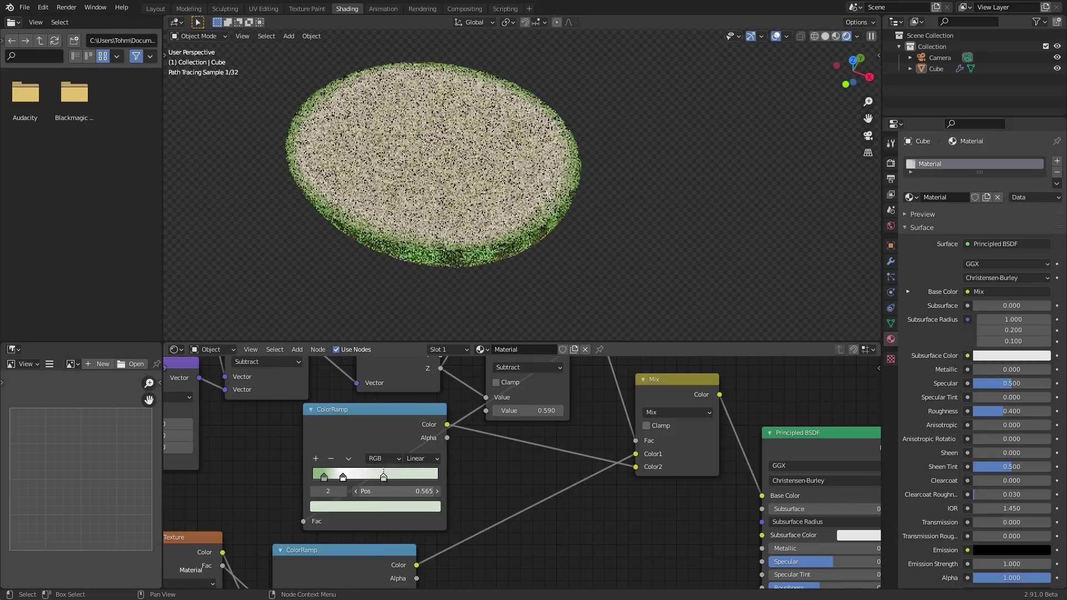
left_click(382, 506)
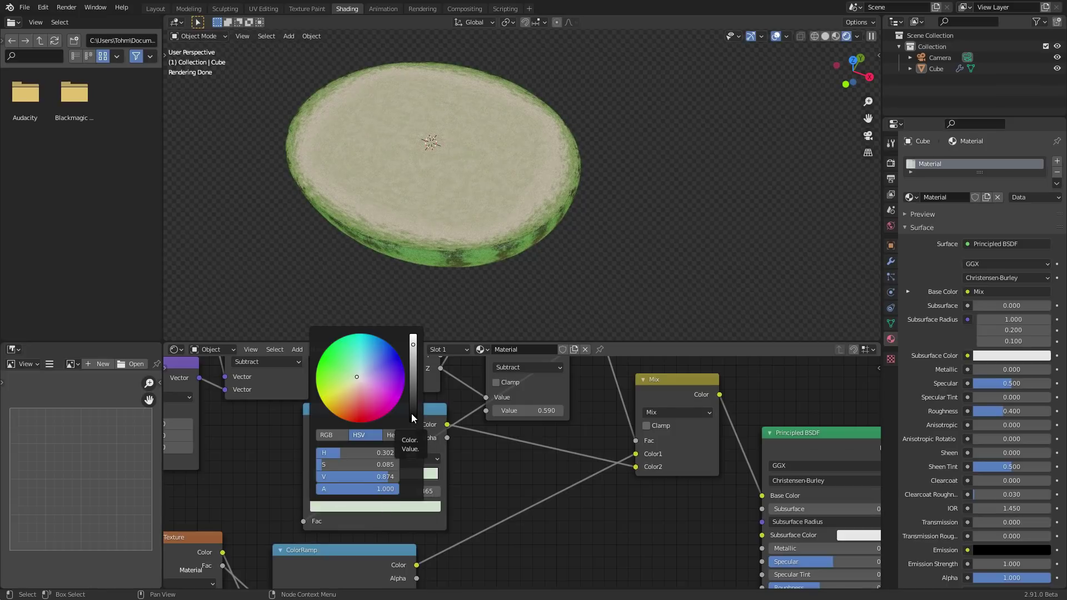
left_click_drag(360, 395, 360, 425)
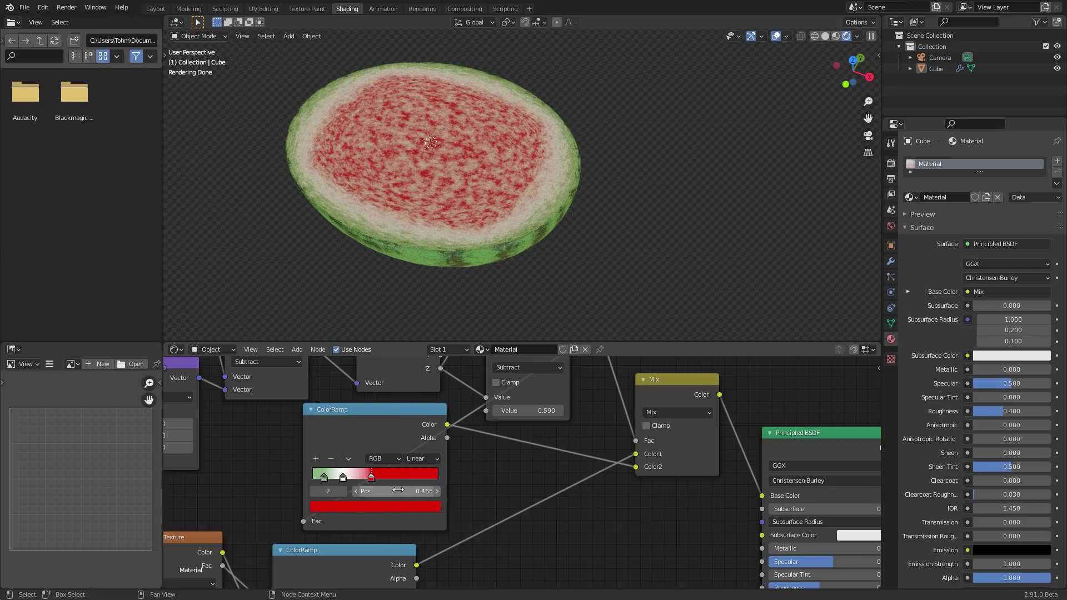
left_click_drag(398, 491, 367, 491)
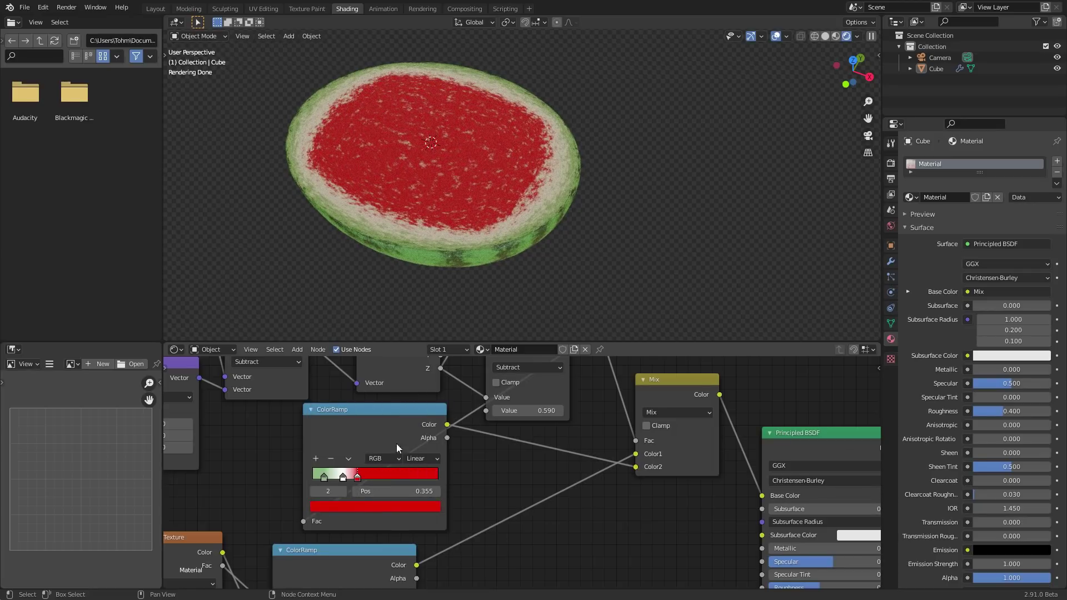
left_click_drag(407, 491, 391, 492)
Undo the red stop's last position changes and delete that stop from the ColorRamp.
key("ctrl+z")
key("ctrl+z")
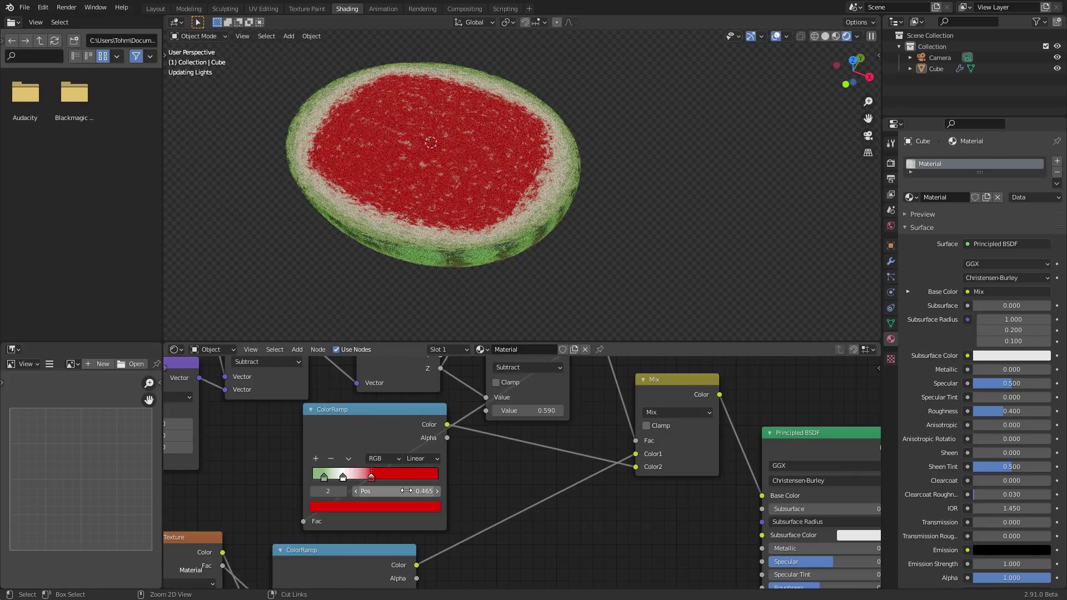
left_click(331, 459)
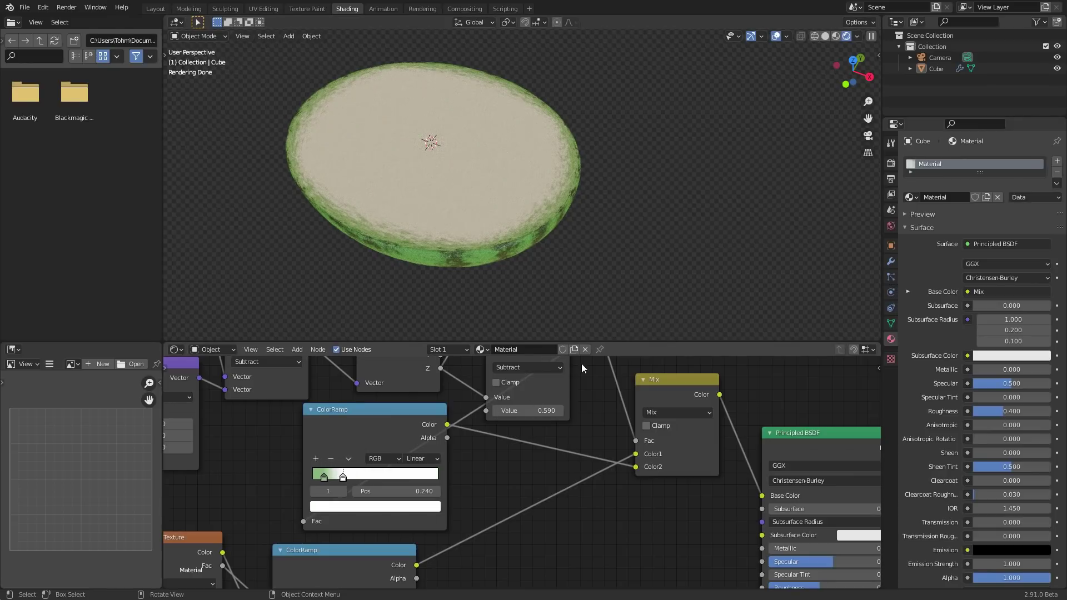
mouse_move(475, 168)
middle_mouse_down()
mouse_move(468, 151)
mouse_move(498, 192)
middle_mouse_up()
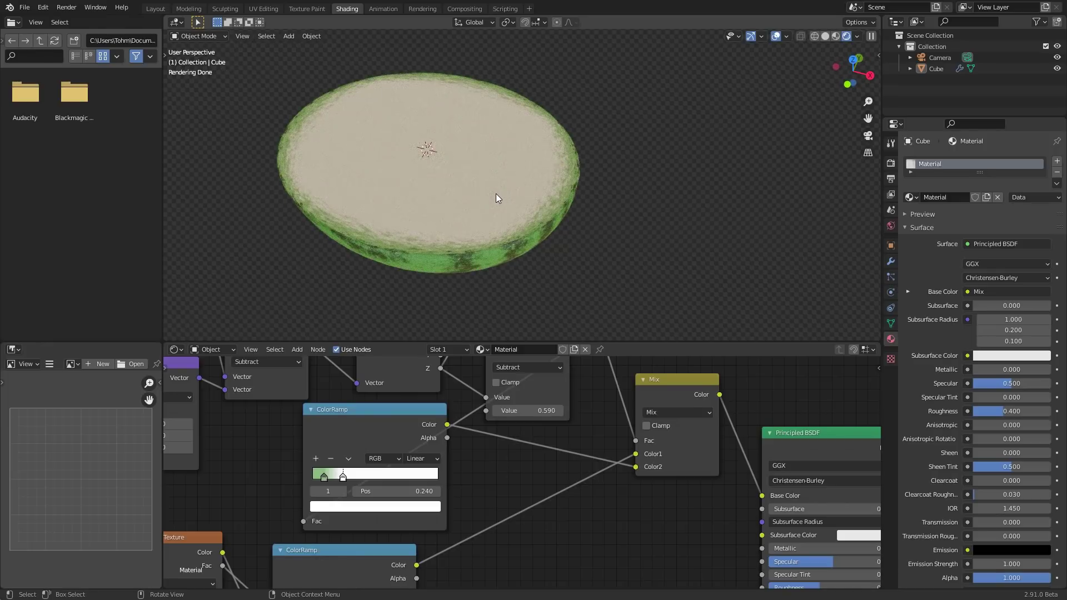
middle_click_drag(494, 194, 473, 173)
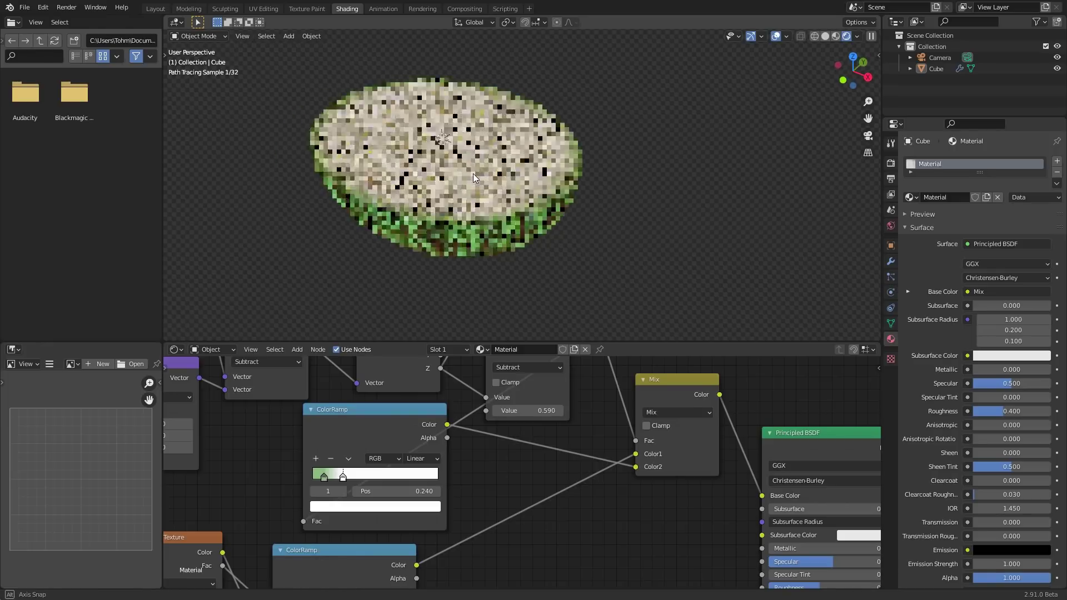
Add a Value node near the Greater Than node and connect its output to that node's Threshold.
scroll(642, 437, "down", 1)
scroll(643, 437, "down", 5)
left_click_drag(626, 416, 621, 427)
scroll(547, 433, "up", 3)
middle_click_drag(538, 412, 558, 459)
scroll(557, 458, "down", 7)
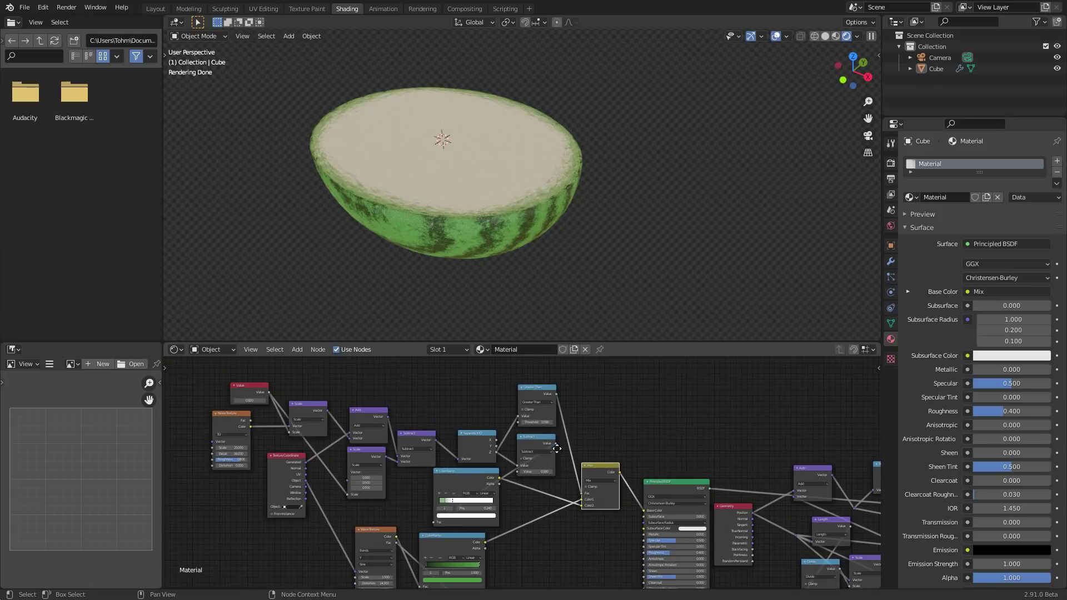
scroll(556, 424, "up", 5)
scroll(555, 418, "up", 1)
middle_click_drag(556, 418, 582, 503)
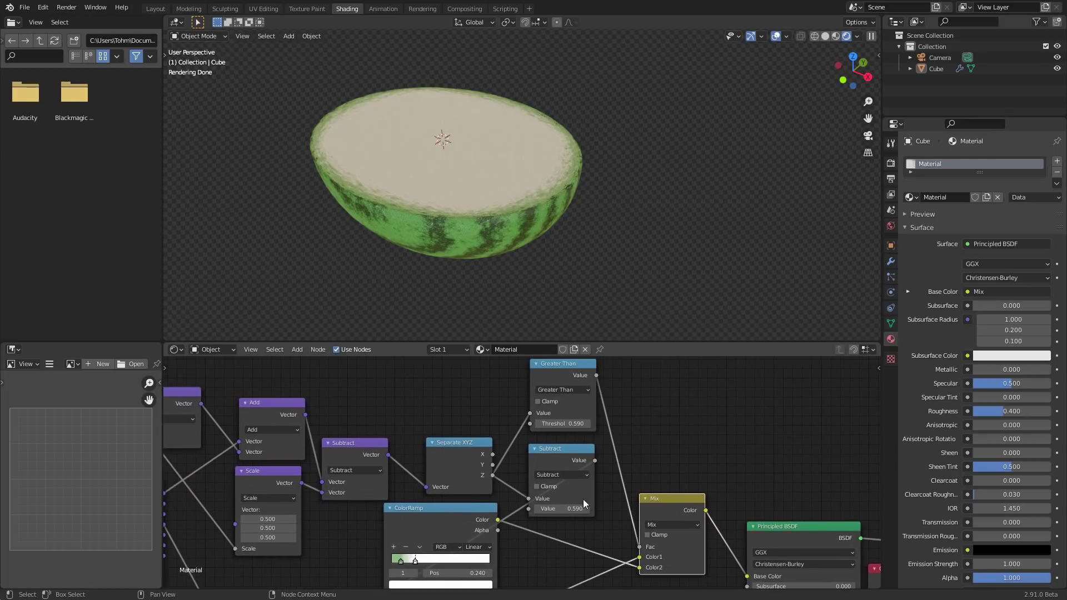
middle_click_drag(565, 395, 482, 400)
key("shift+a")
mouse_move(433, 397)
left_click(451, 511)
left_click(450, 427)
left_click_drag(452, 377, 509, 422)
Set the new Value node to 0.590 and also connect it to the second value of the Subtract math node.
left_click(425, 393)
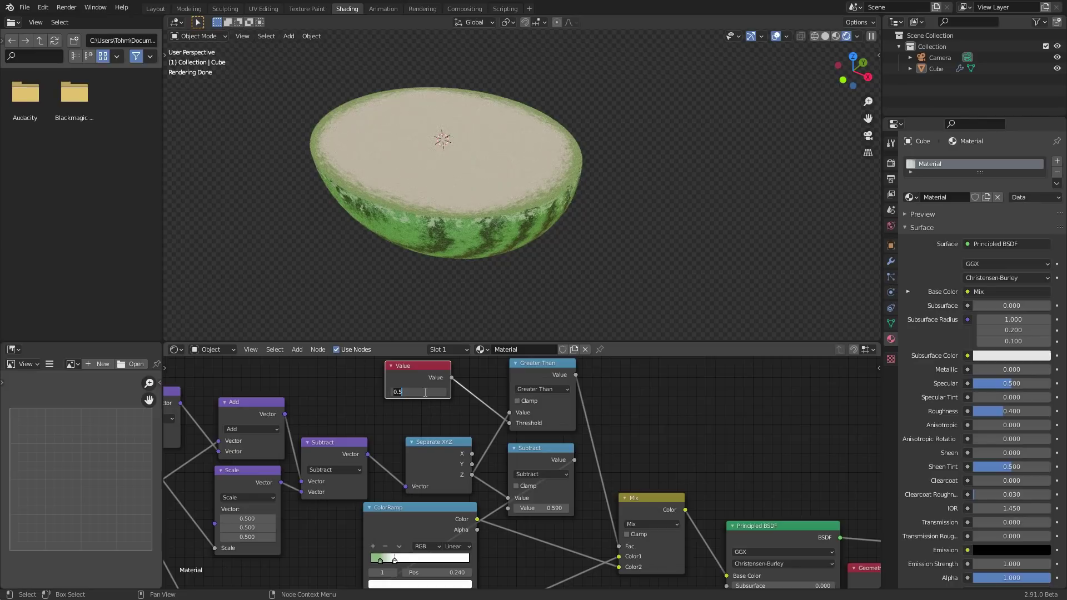
type(".5")
key("Return")
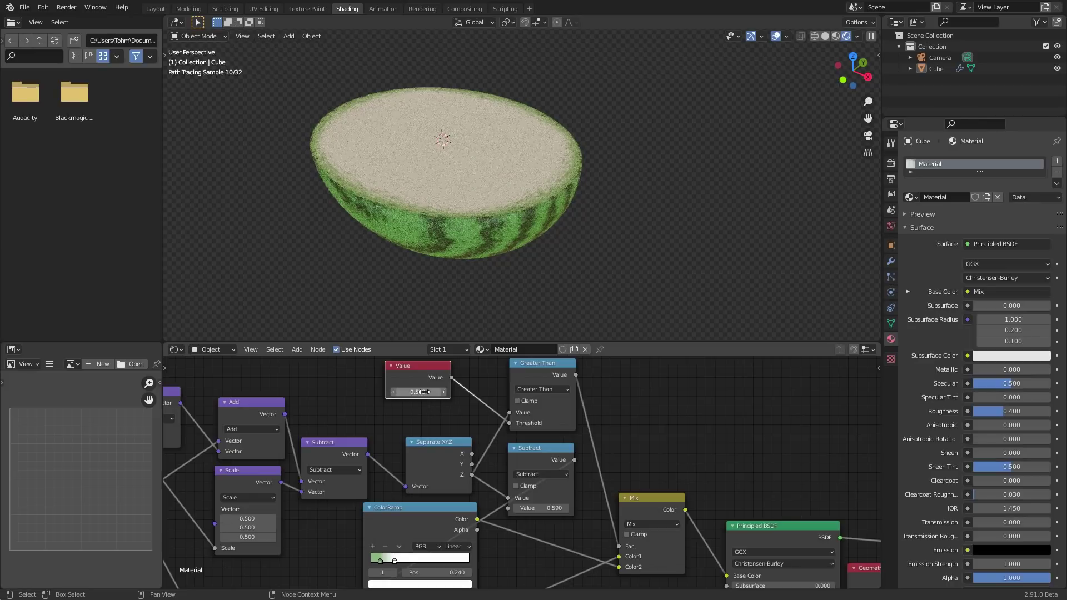
left_click_drag(451, 377, 508, 508)
middle_click_drag(418, 392, 435, 415)
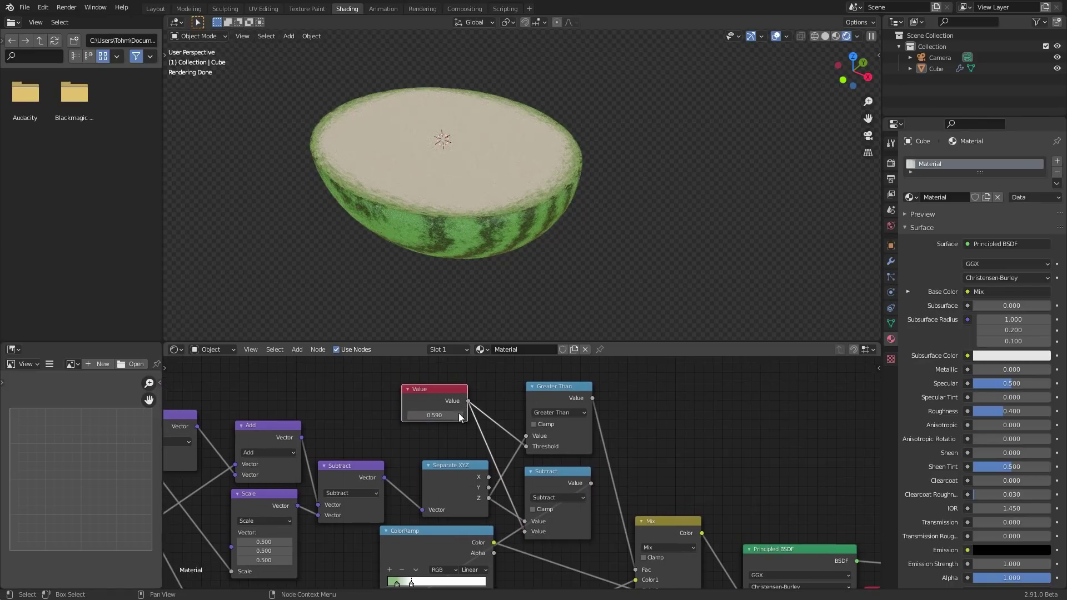
Move the new Value node down beside the other Value node below the displacement nodes.
mouse_move(434, 415)
left_mouse_down()
mouse_move(463, 416)
mouse_move(435, 415)
left_mouse_up()
scroll(442, 407, "down", 3)
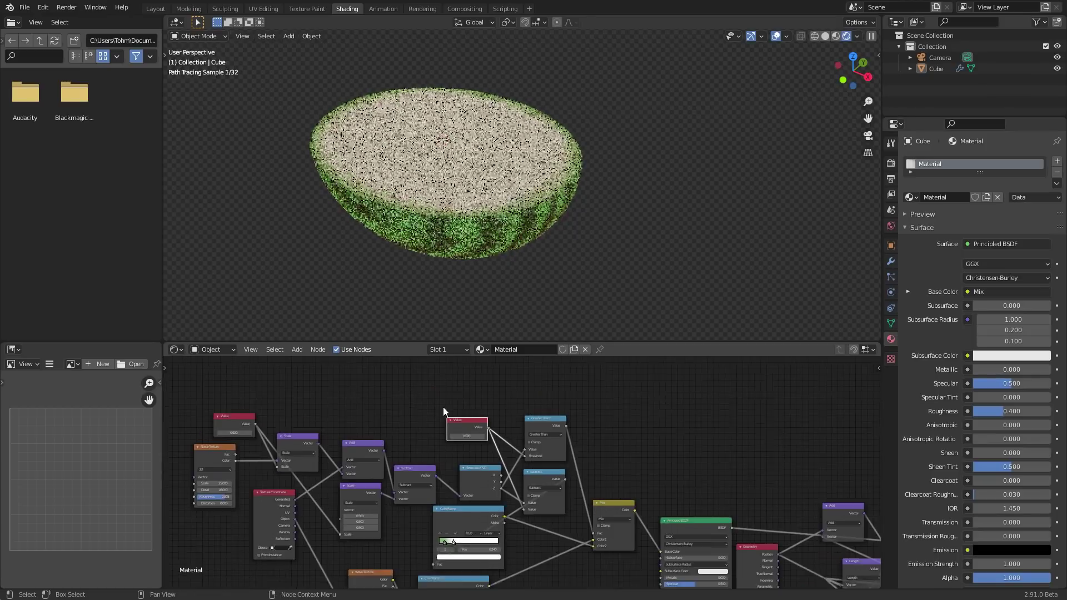
scroll(495, 380, "down", 3)
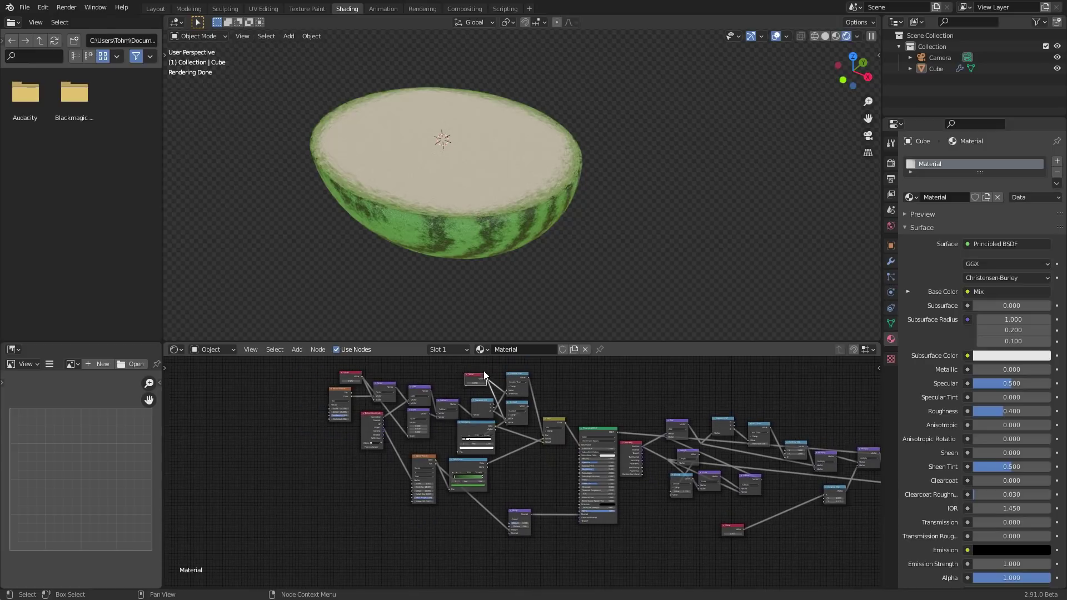
key("g")
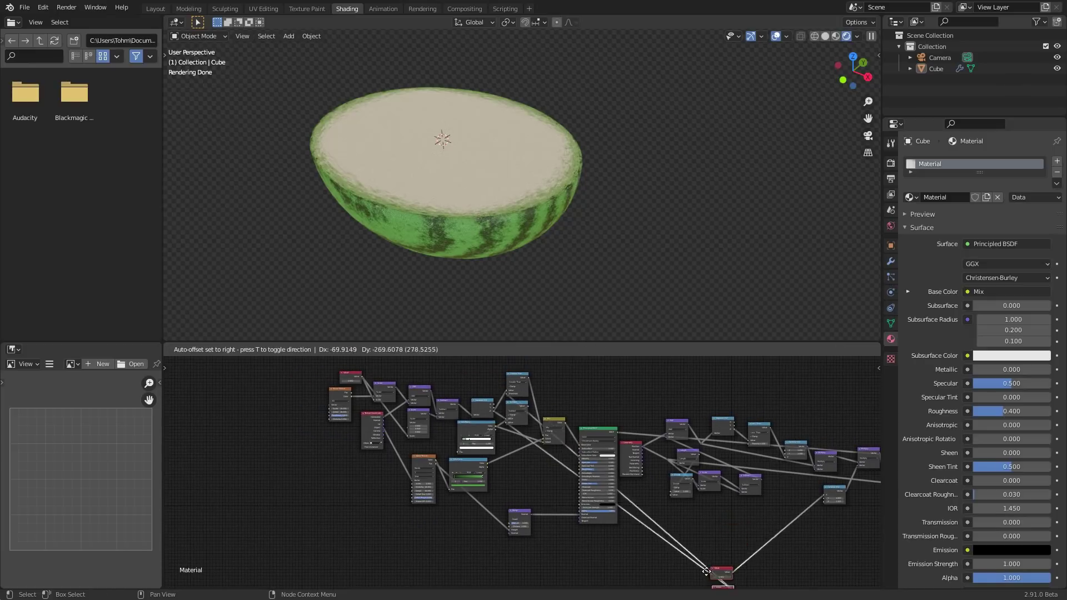
left_click(583, 281)
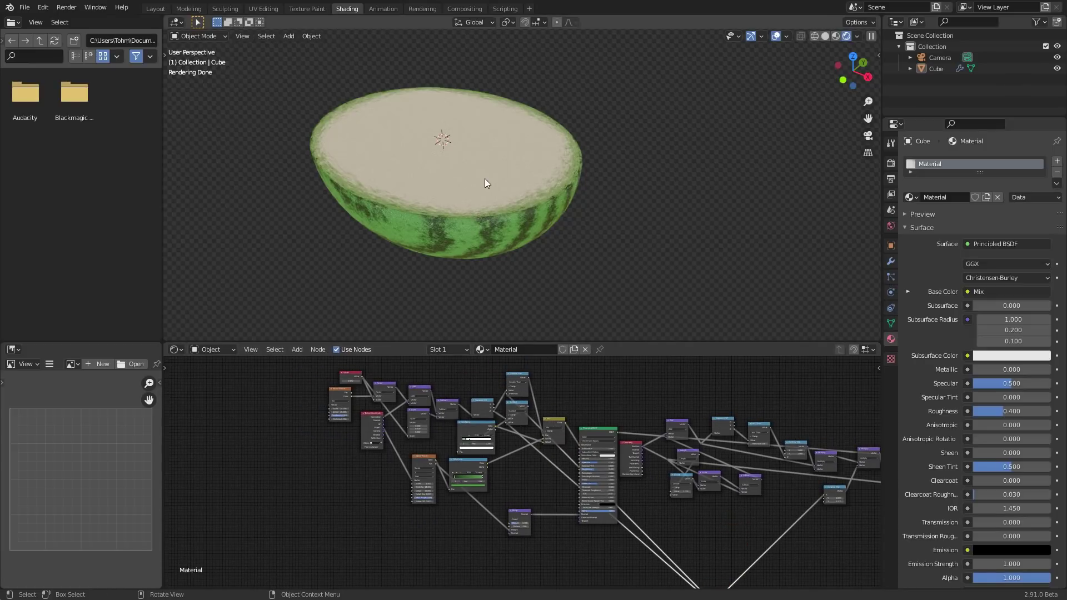
Duplicate the Mix node and insert the copy between the original Mix and the Principled BSDF's Base Color.
scroll(568, 429, "up", 5)
middle_click_drag(567, 461, 564, 461)
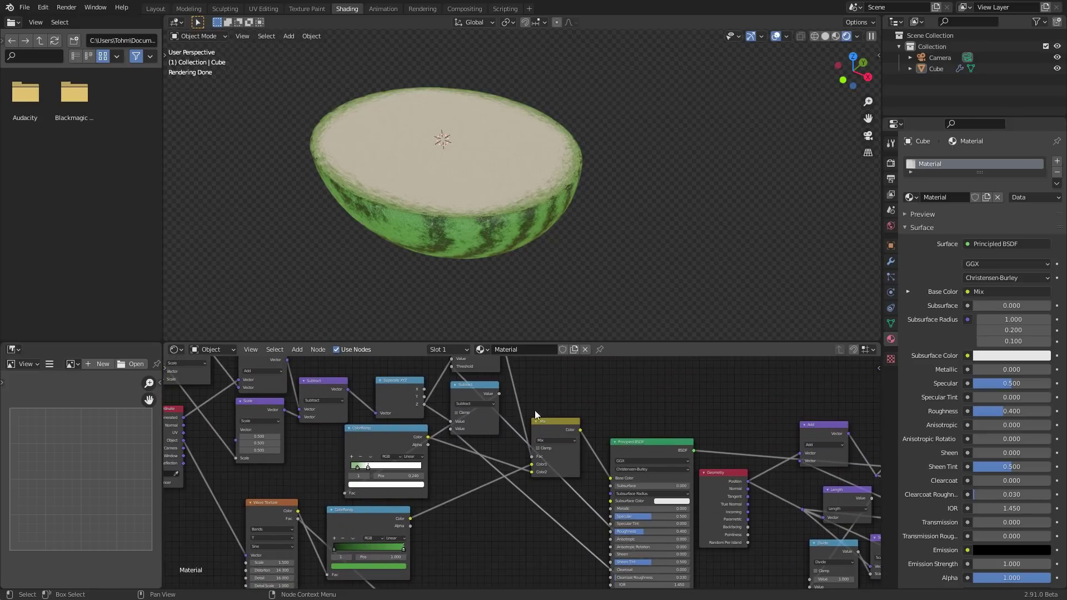
key("shift+d")
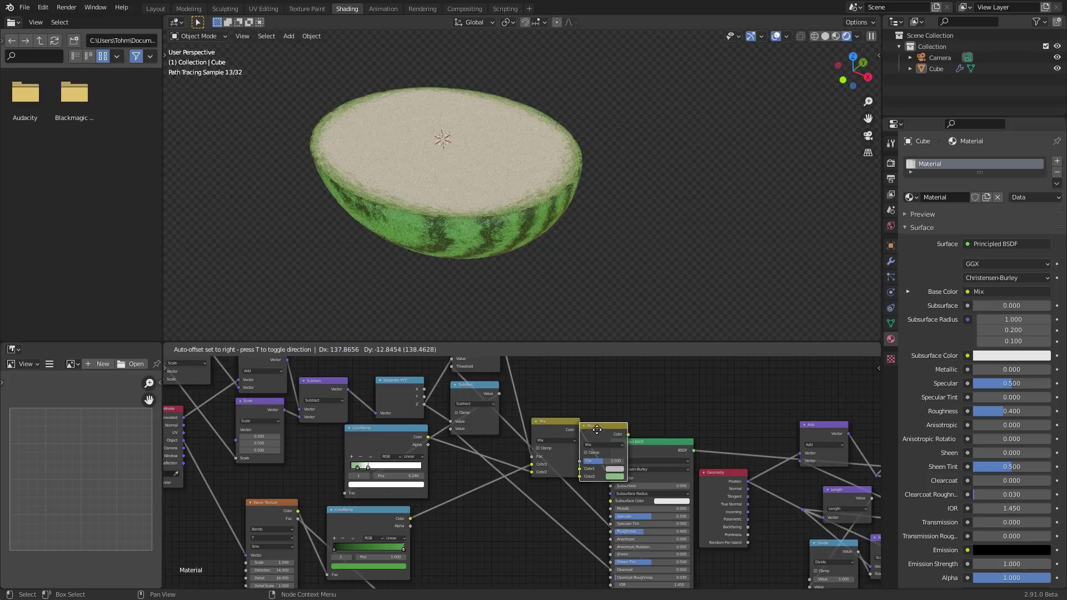
left_click(599, 433)
scroll(751, 453, "down", 3)
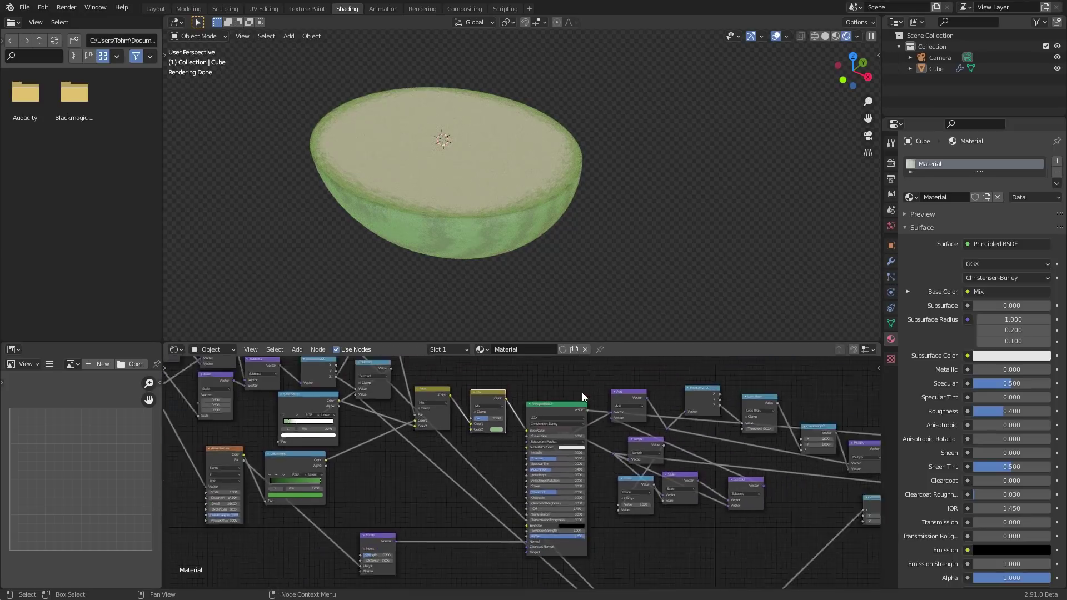
Move all the texture and colour nodes preceding the Principled BSDF farther away from it to open up space.
middle_click_drag(511, 436, 524, 455)
scroll(523, 454, "down", 4)
left_click_drag(402, 558, 631, 421)
key("g")
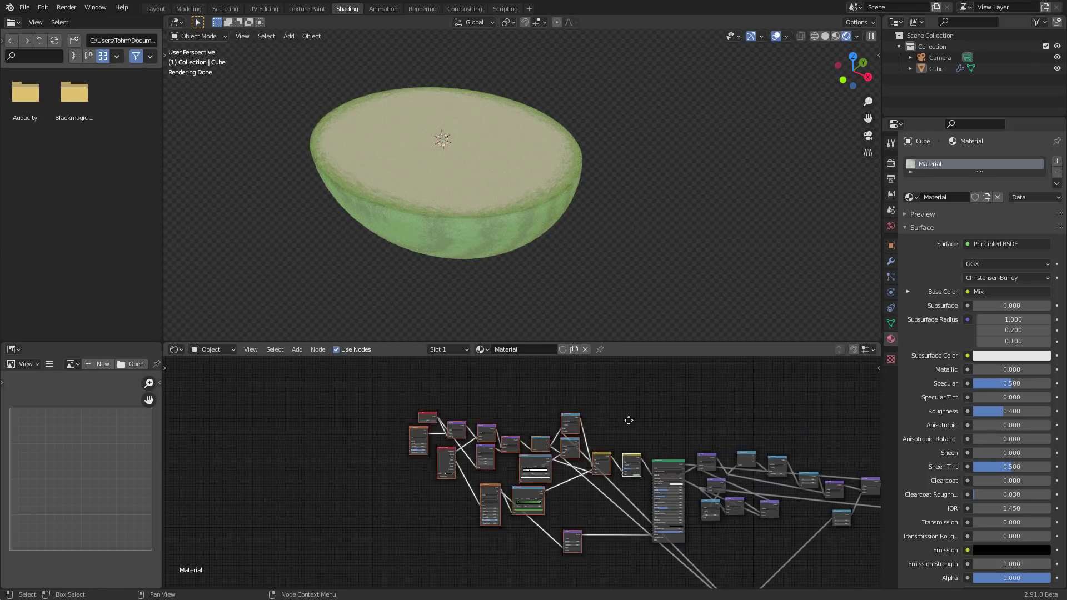
left_click(437, 437)
Space the second Mix node farther from the first one, keeping it between the first Mix and the Principled BSDF.
middle_click_drag(670, 462, 569, 459)
scroll(532, 430, "up", 5)
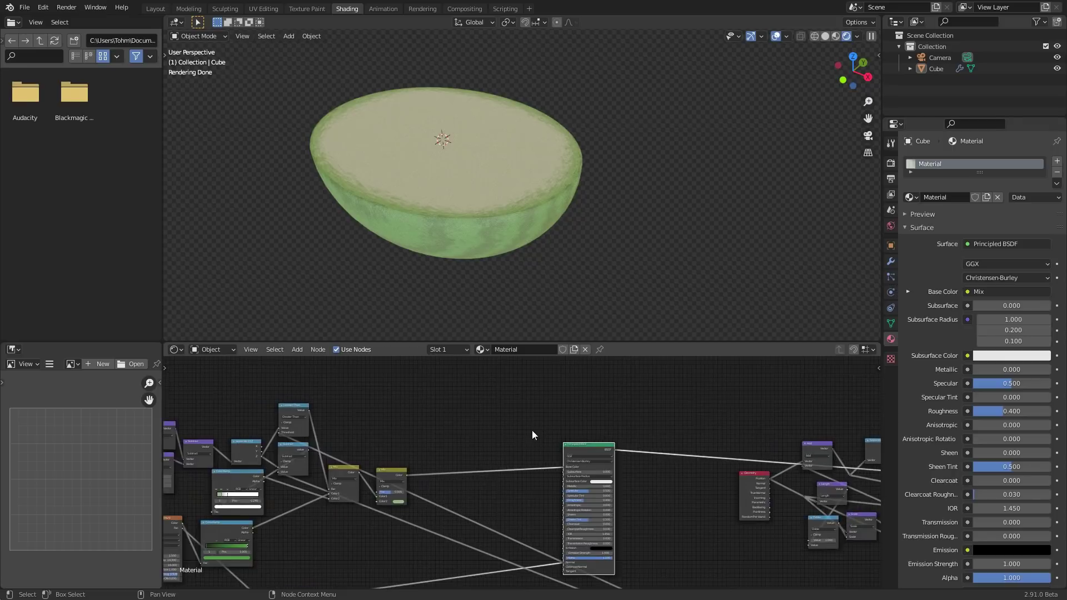
middle_click_drag(375, 448, 474, 411)
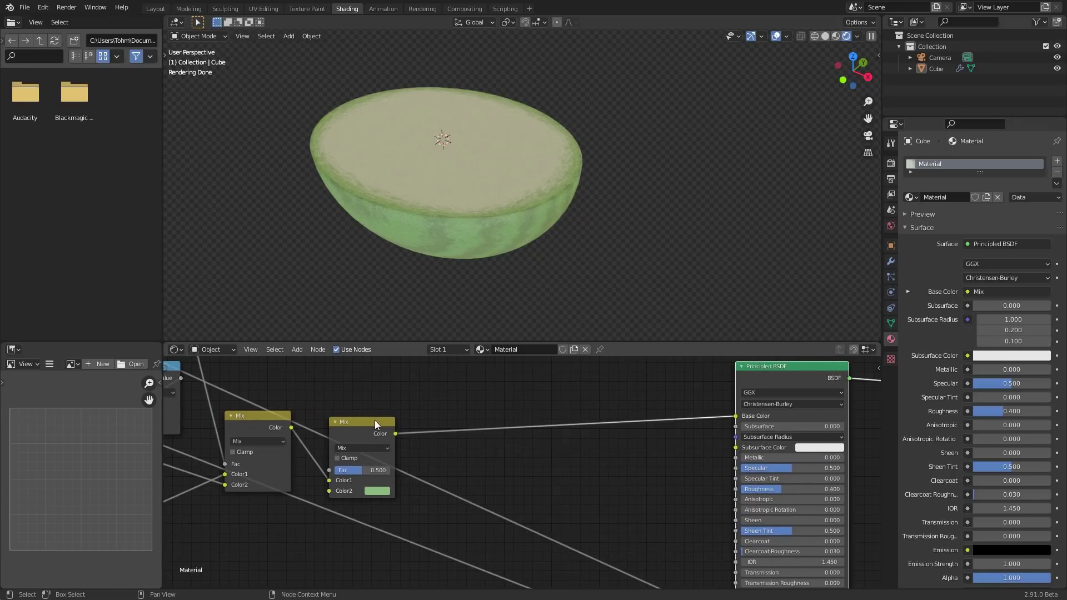
left_click_drag(375, 424, 396, 397)
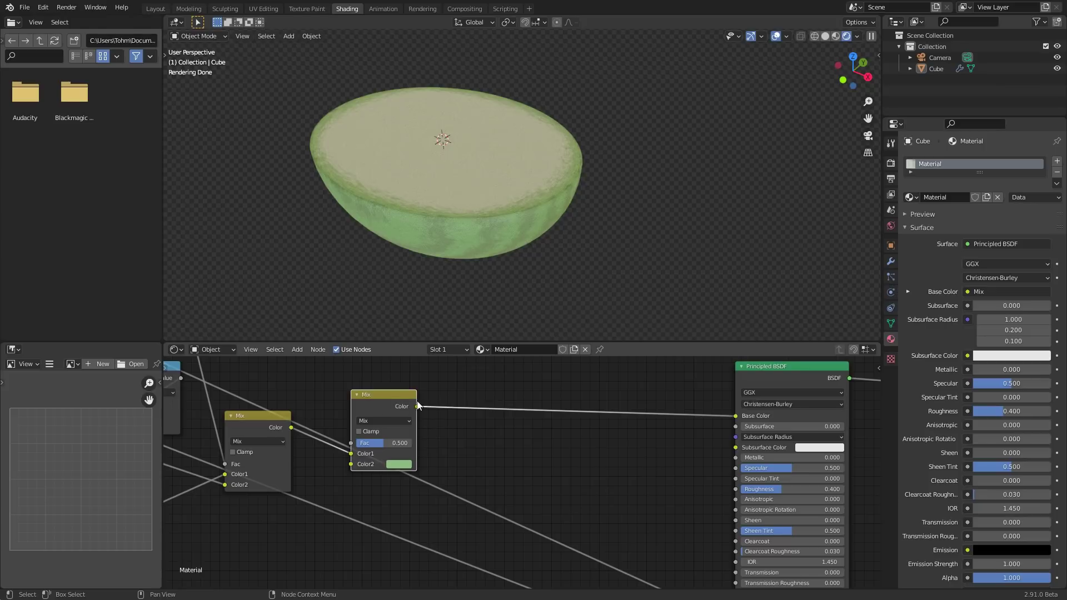
scroll(528, 433, "down", 3)
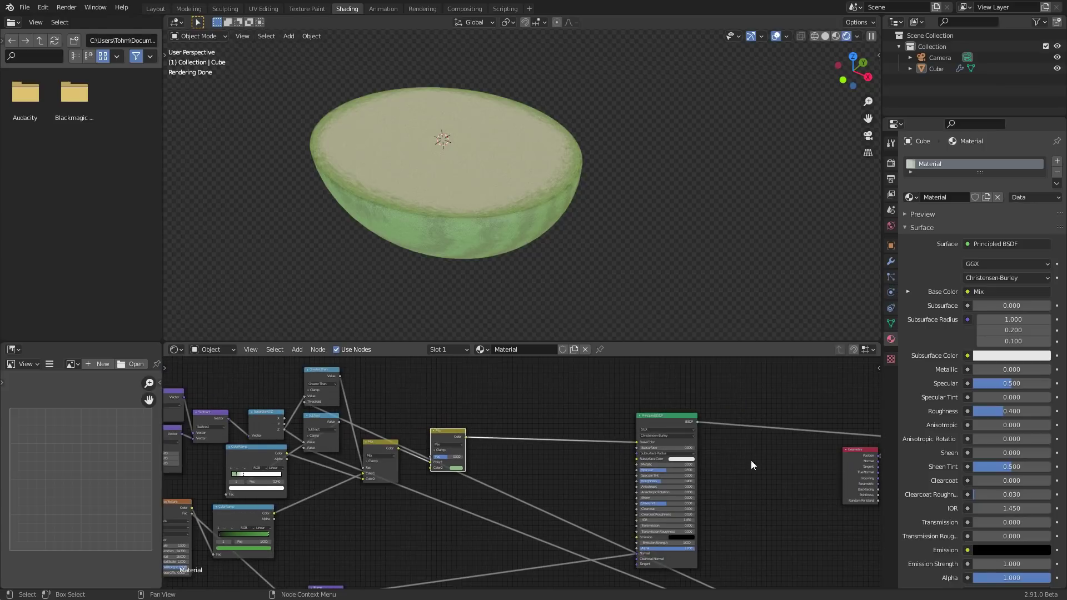
middle_click_drag(751, 460, 333, 408)
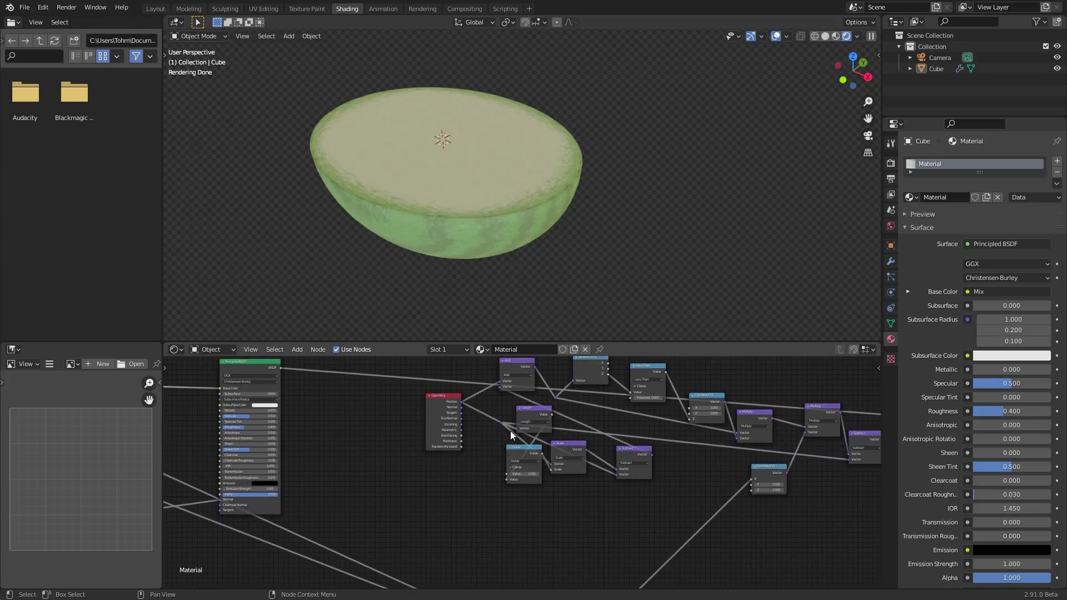
middle_click_drag(419, 449, 670, 477)
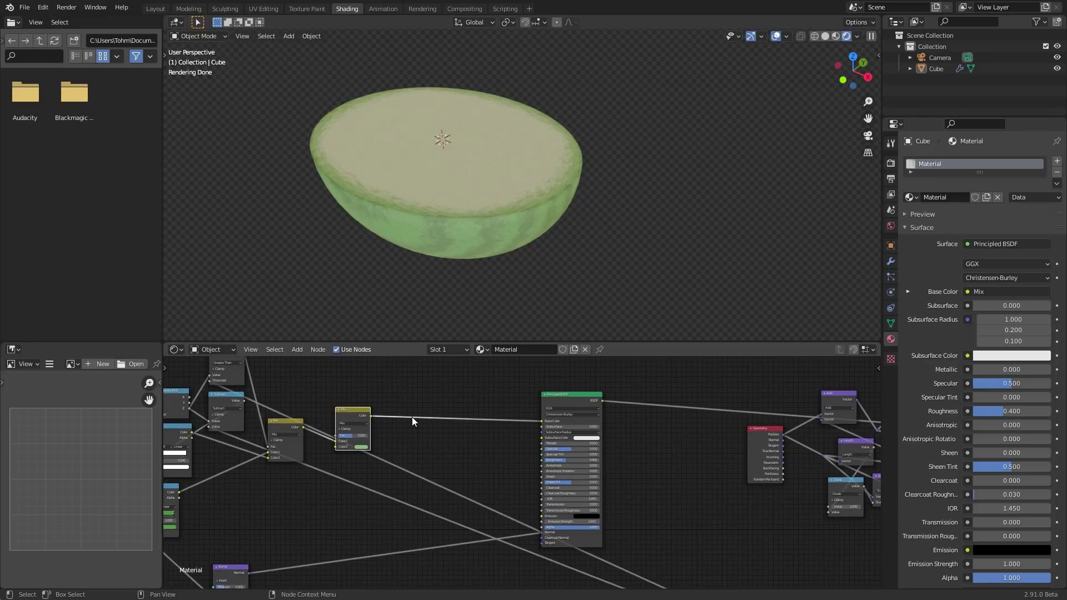
scroll(360, 412, "up", 8)
middle_click_drag(367, 412, 605, 474)
left_click_drag(471, 428, 527, 418)
scroll(416, 408, "down", 5)
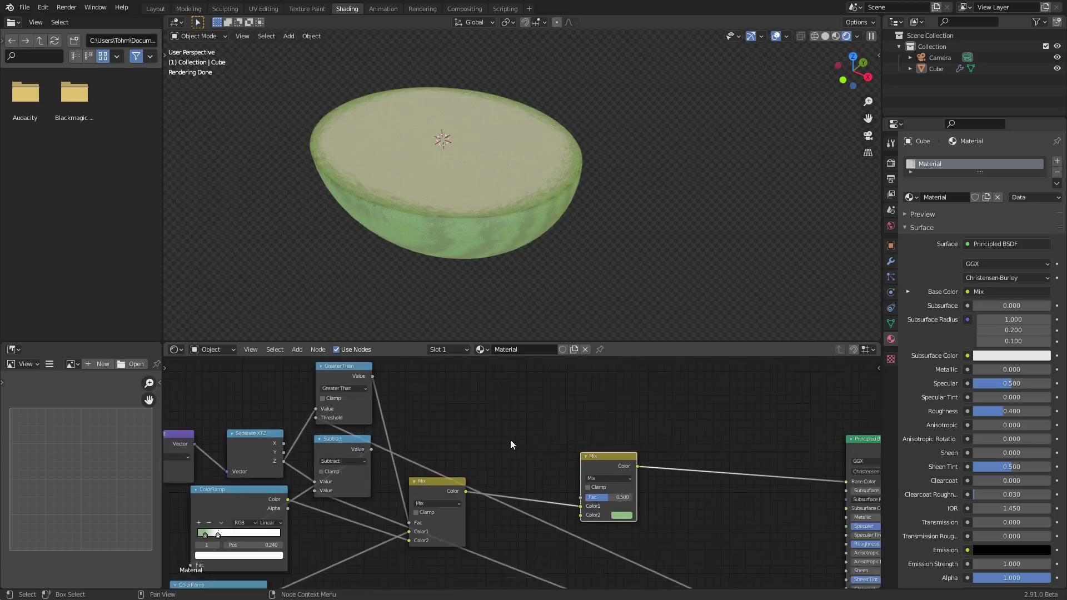
Duplicate the Greater Than node and connect the Separate XYZ node's Z output to the copy's Value input.
key("shift+d")
left_click(478, 396)
scroll(442, 405, "up", 2)
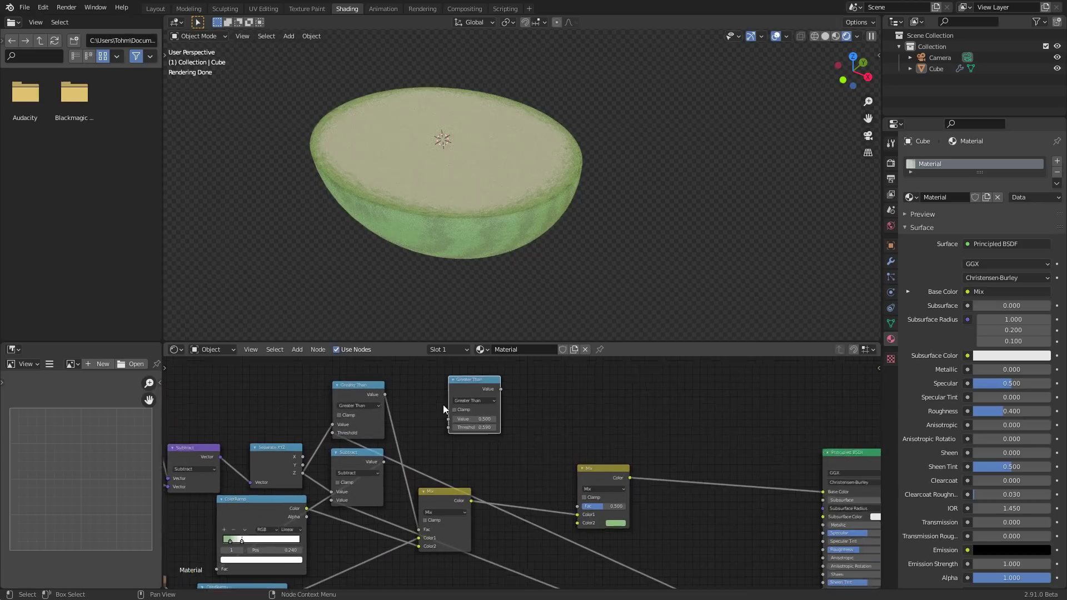
left_click_drag(245, 473, 429, 405)
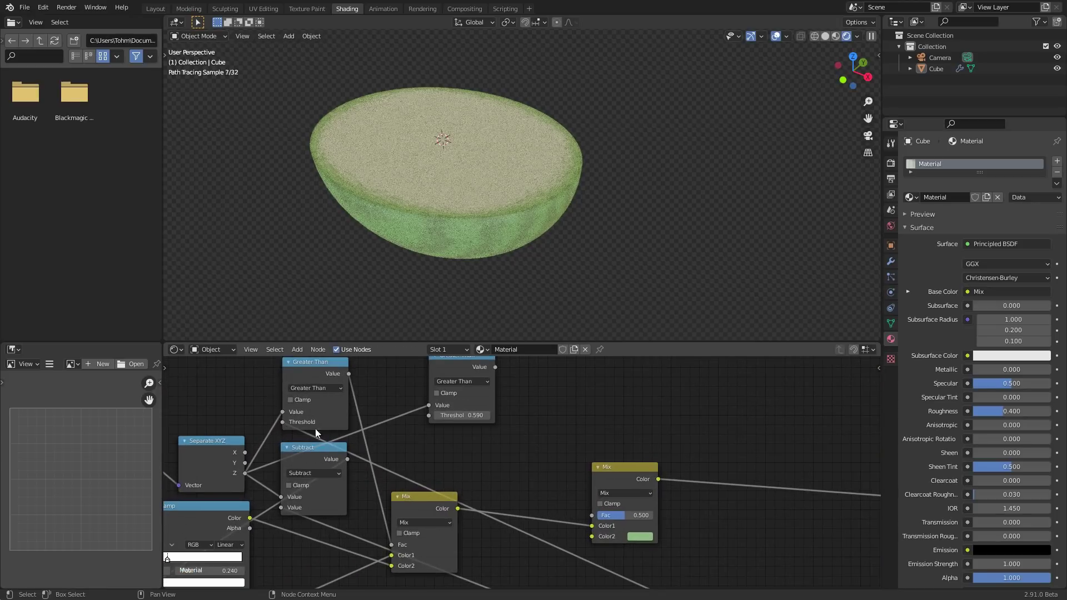
Preview the duplicated Greater Than node on the model and set its threshold to 0.850.
left_click(449, 379, "ctrl+shift")
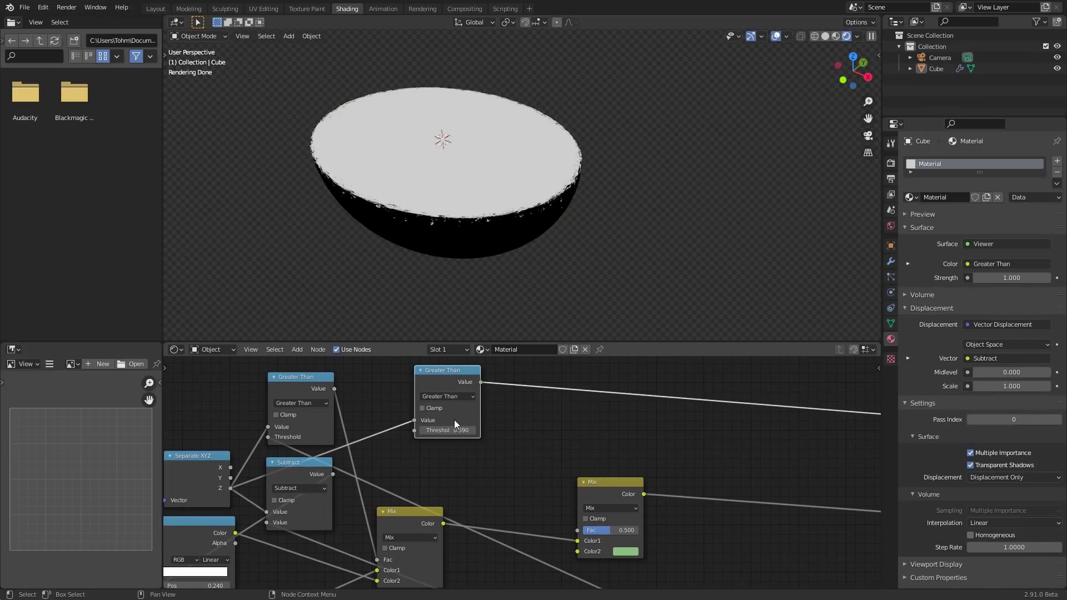
left_click_drag(452, 428, 489, 428)
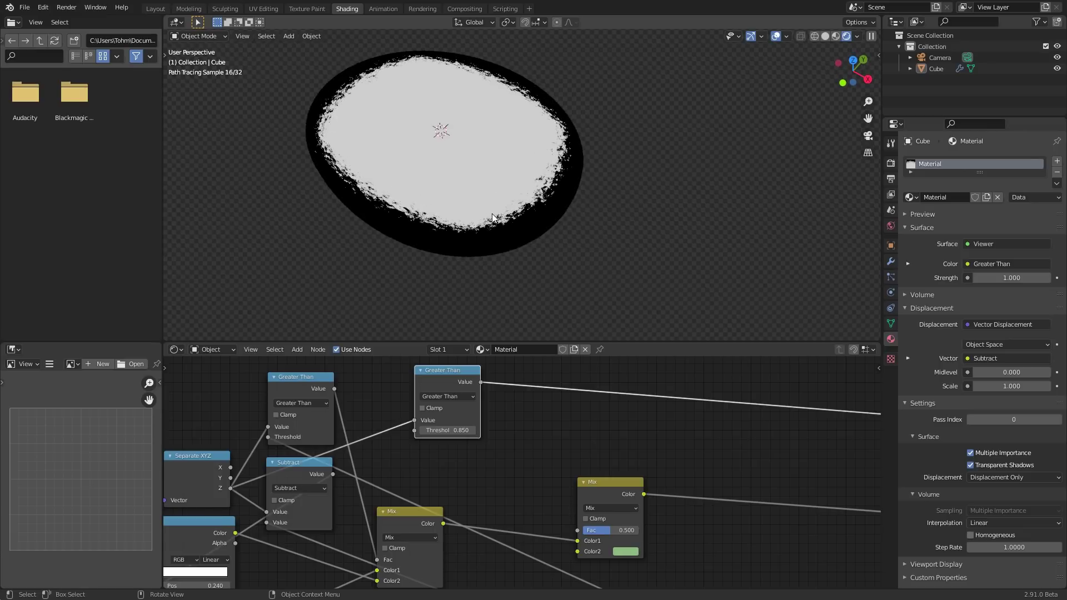
middle_click_drag(485, 394, 464, 383)
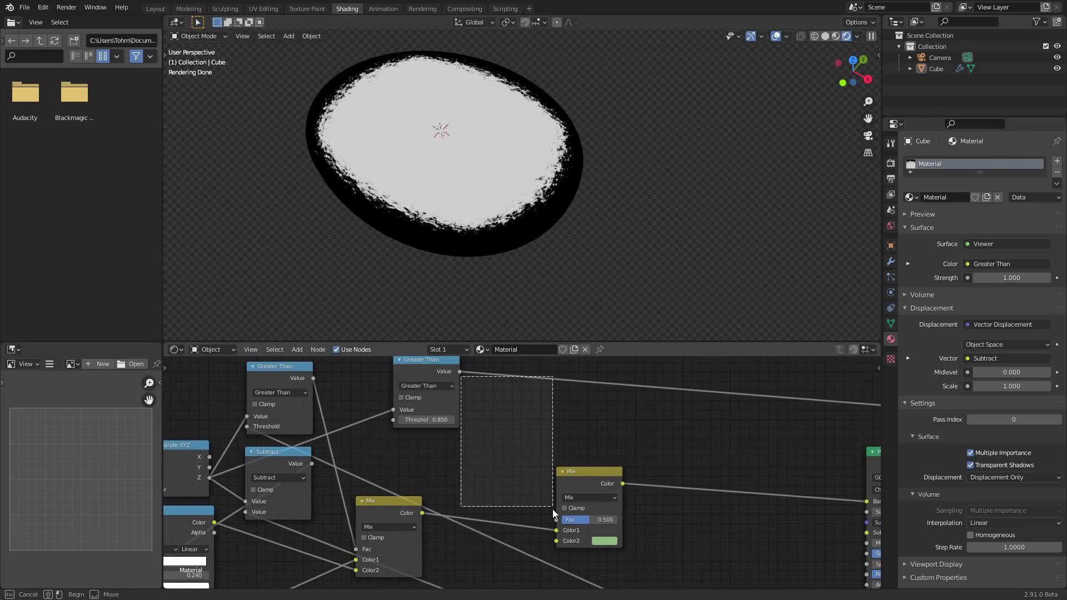
Connect the duplicated Greater Than output to the second Mix node's Fac and switch the preview back to the Principled BSDF.
left_click_drag(460, 371, 557, 520)
middle_click_drag(663, 496, 521, 431)
scroll(520, 431, "down", 1)
left_click(739, 394, "ctrl+shift")
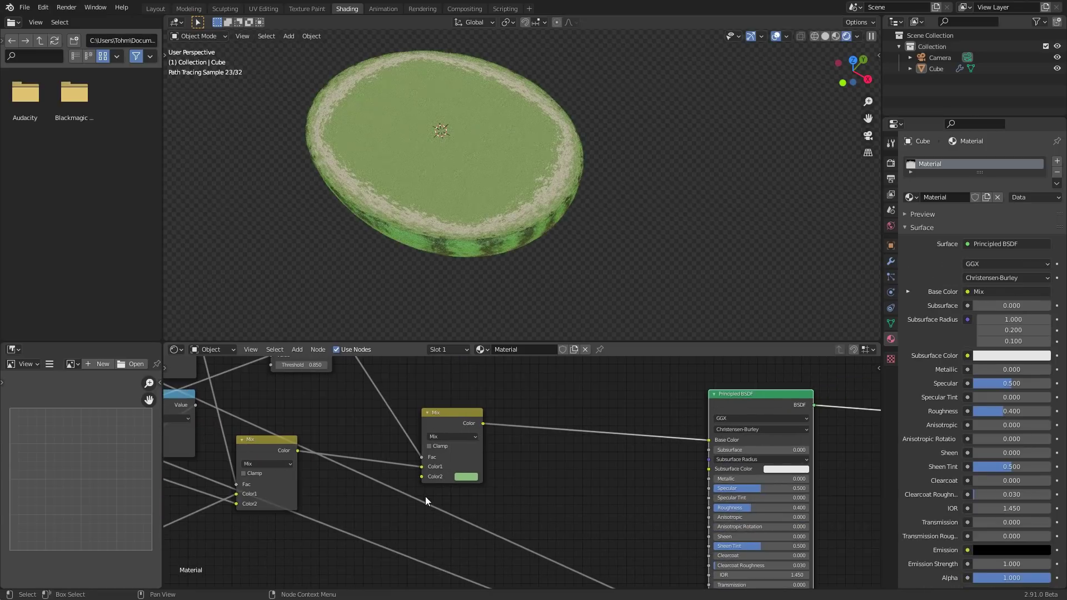
Set the second Mix node's Color2 to a deep red with saturation 0.949 and value 0.718.
left_click(465, 477)
left_click(492, 415)
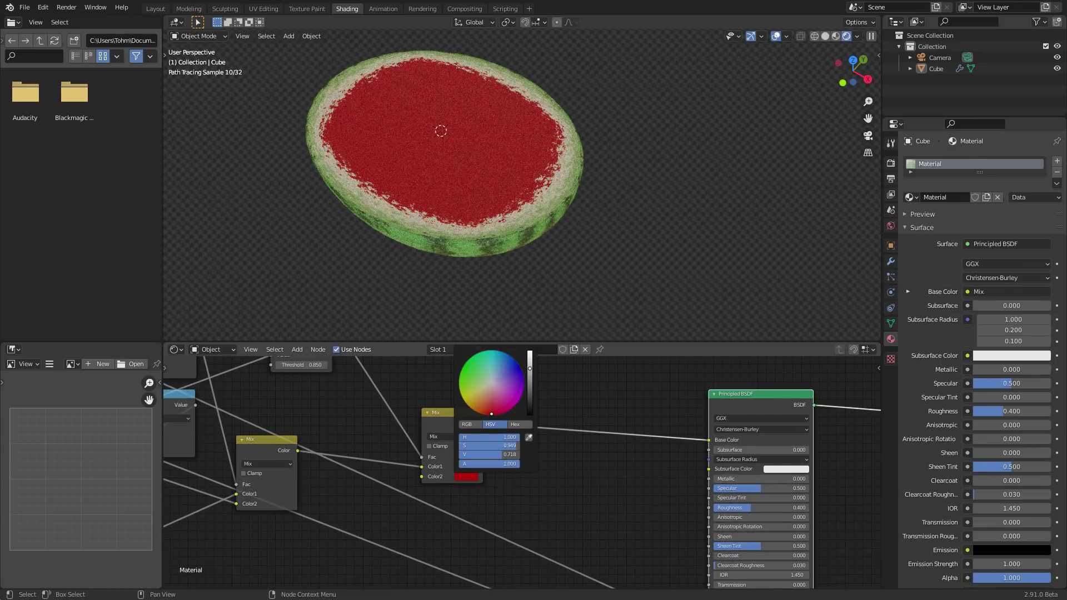
middle_click_drag(364, 408, 405, 463)
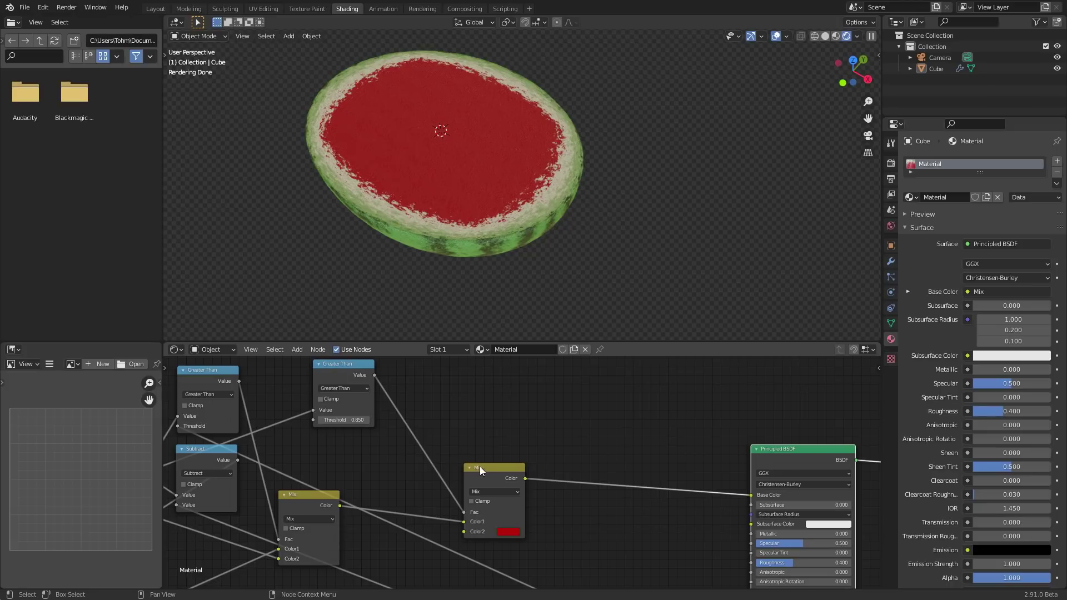
Spread out the second Mix node and the 0.850 Greater Than node to make room between them.
left_click_drag(479, 466, 516, 467)
middle_click_drag(347, 407, 423, 466)
left_click_drag(406, 436, 407, 389)
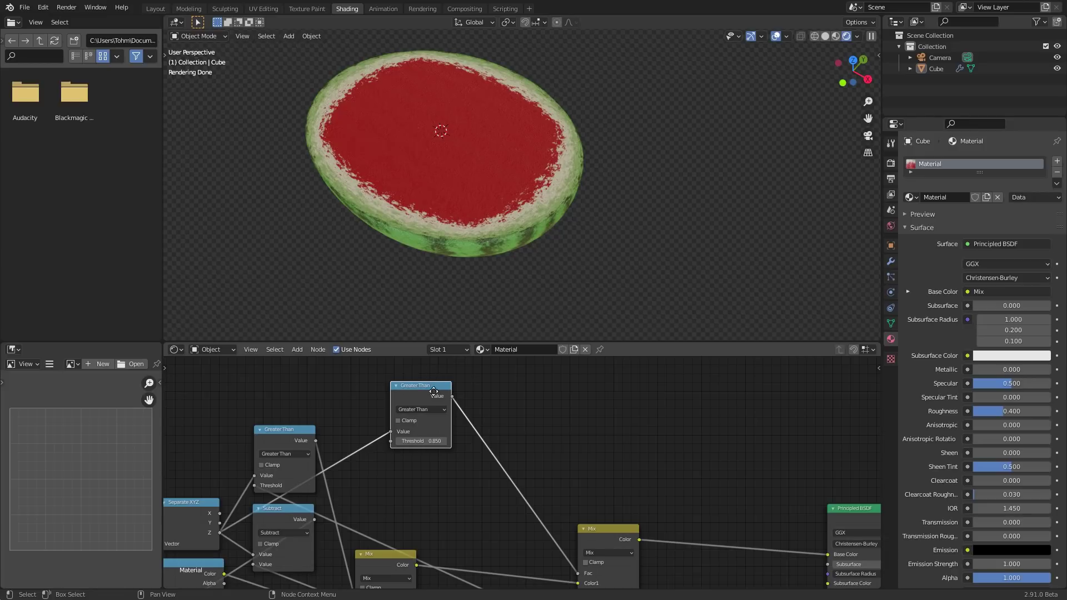
Duplicate the 0.850 Greater Than node, change the copy to Subtract, and feed it the Separate XYZ node's Z output.
middle_click_drag(434, 391, 435, 382)
key("shift+d")
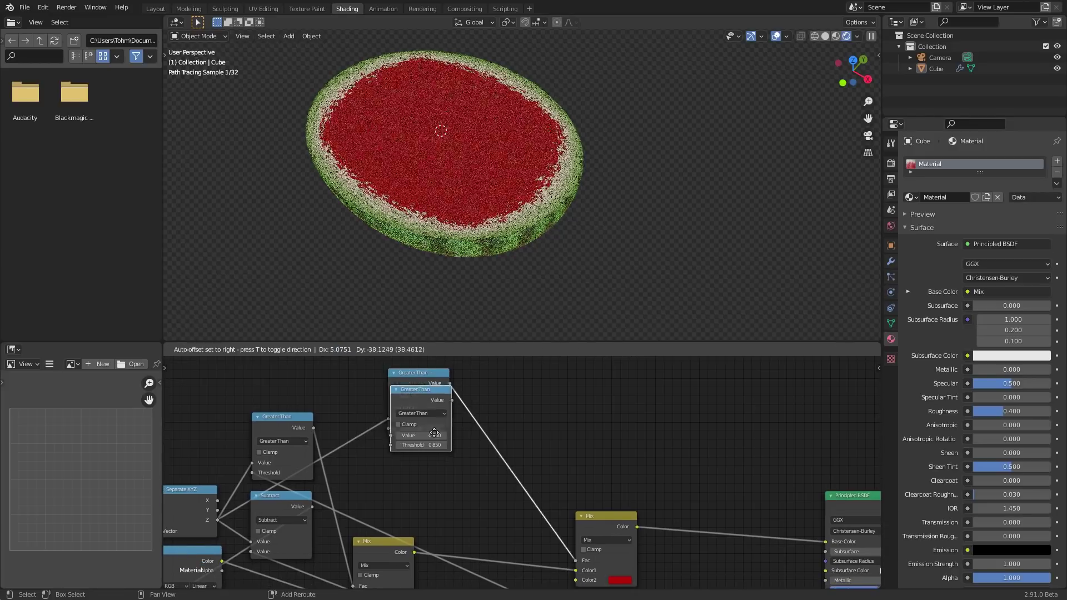
left_click(431, 474)
left_click(431, 471)
left_click(416, 496)
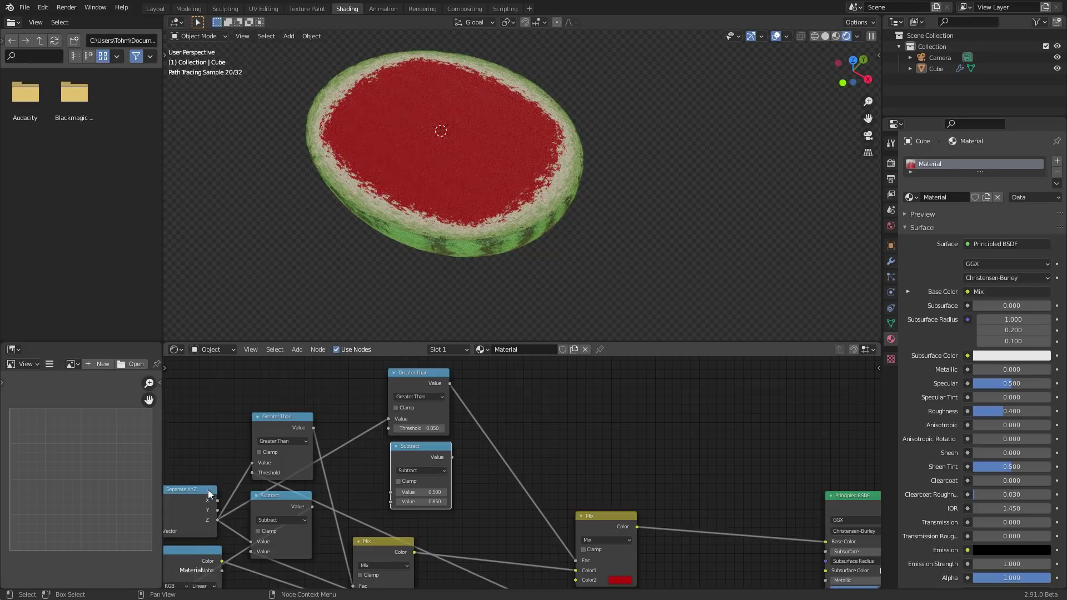
left_click_drag(217, 525, 391, 493)
scroll(459, 466, "up", 1)
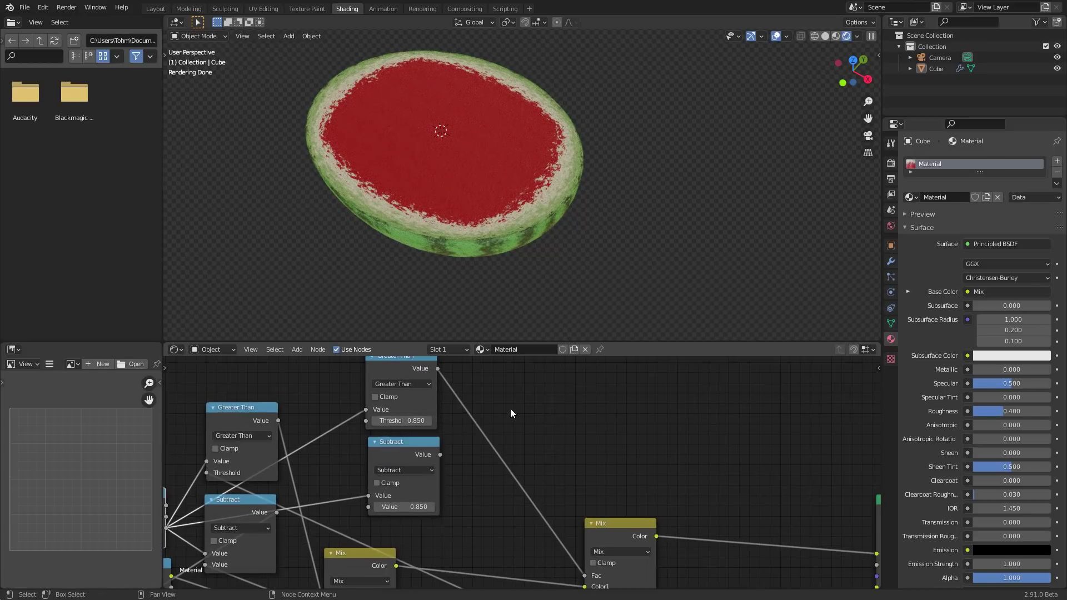
Reposition the second Mix node and place a duplicate of the pale green-to-white ColorRamp just below it.
middle_click_drag(506, 390, 529, 442)
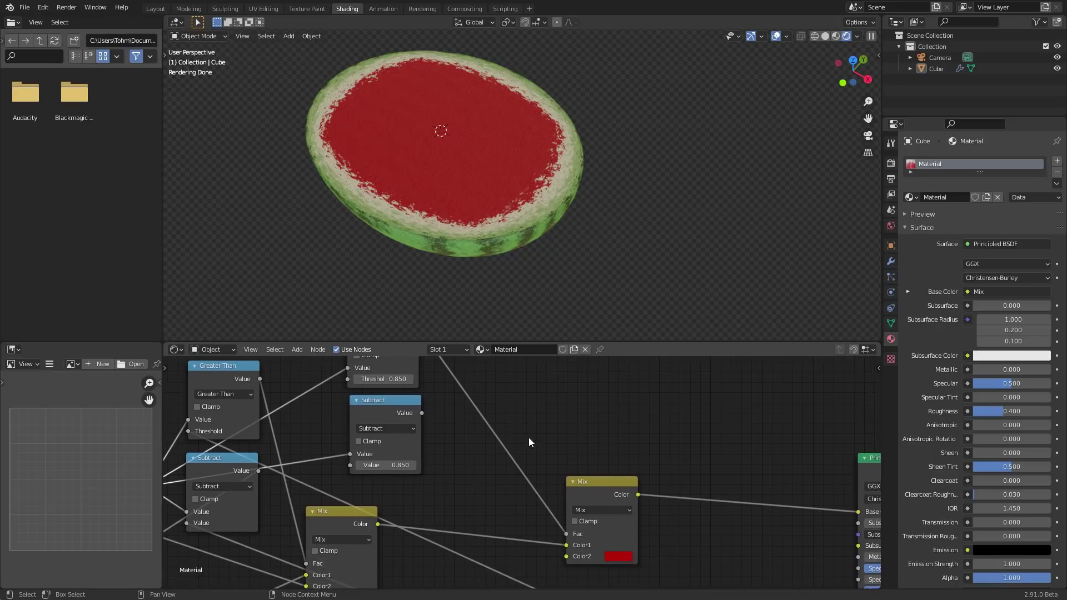
left_click_drag(586, 489, 628, 437)
scroll(484, 435, "down", 2)
middle_click_drag(232, 514, 247, 467)
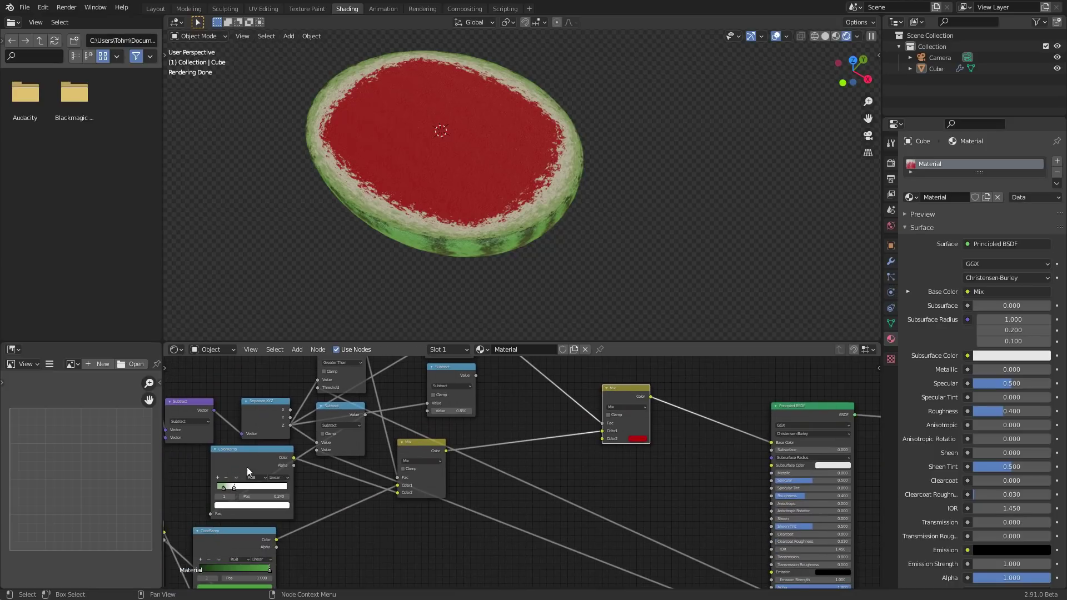
left_click(244, 454)
key("shift+d")
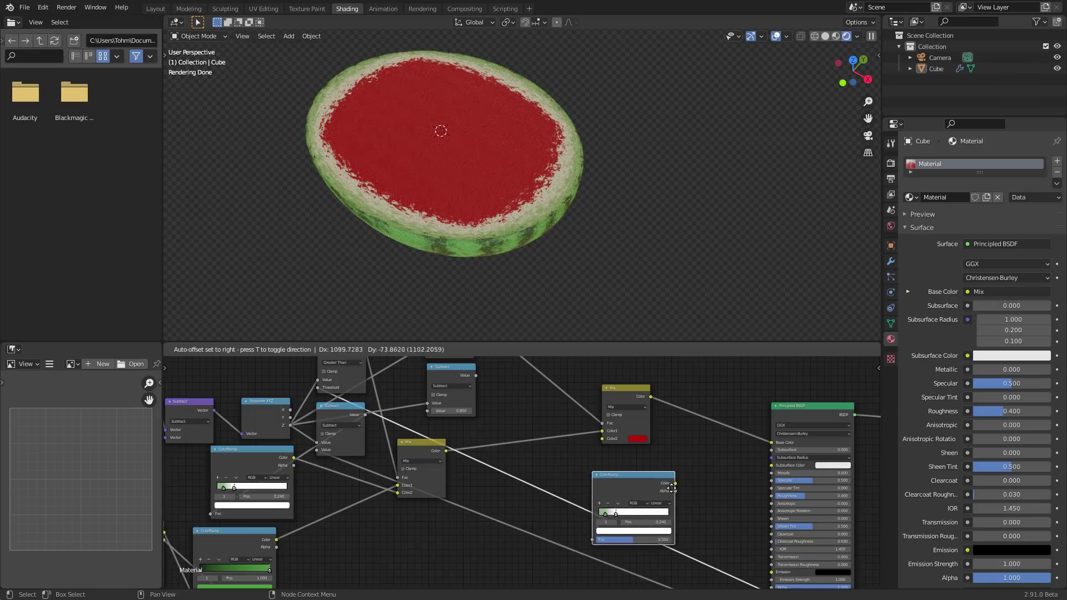
left_click(691, 463)
Feed the new Subtract output into the duplicated ColorRamp's Fac, connect its Color to the second Mix node's Color2, and place the ramp between them.
middle_click_drag(475, 369, 438, 415)
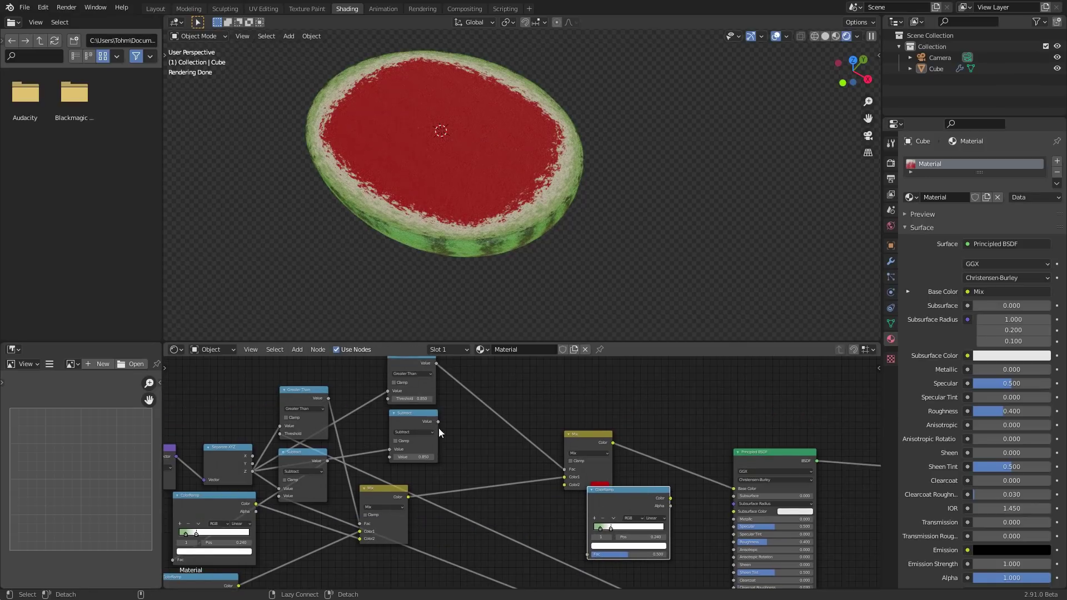
left_click_drag(438, 421, 588, 554)
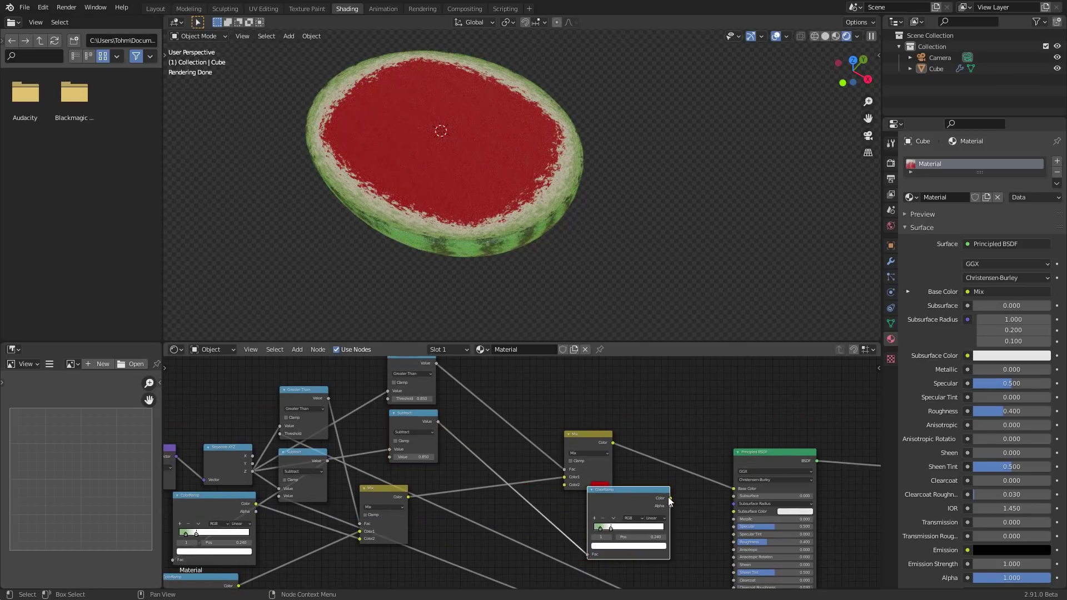
left_click_drag(669, 498, 565, 484)
scroll(611, 489, "up", 2)
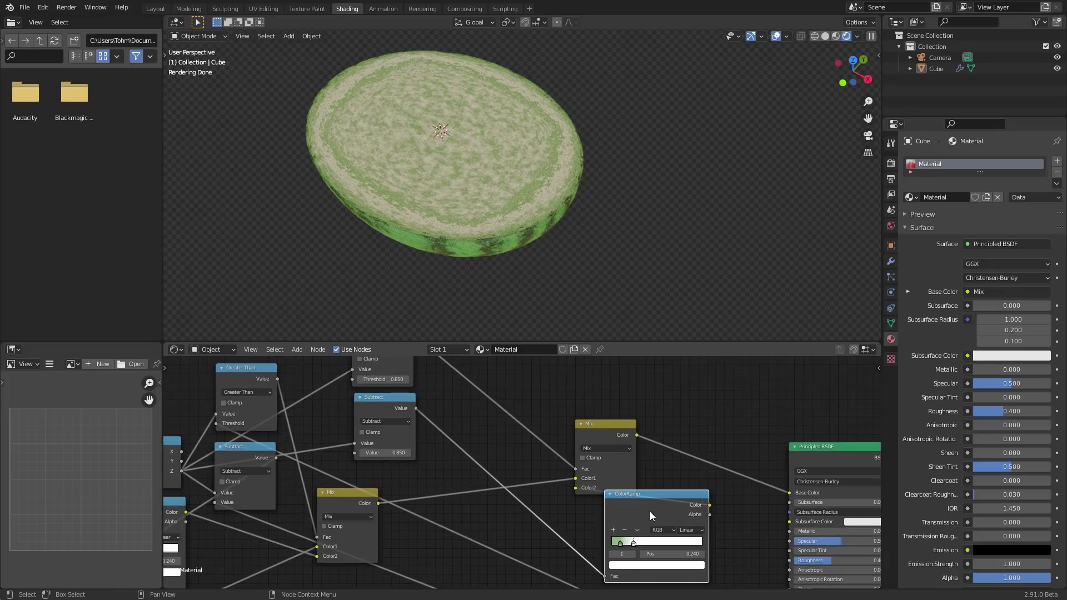
left_click_drag(649, 512, 513, 432)
Color the duplicated ColorRamp's first stop deep red with saturation 0.766 and value 0.718, and its second stop light pinkish red.
scroll(500, 455, "up", 3)
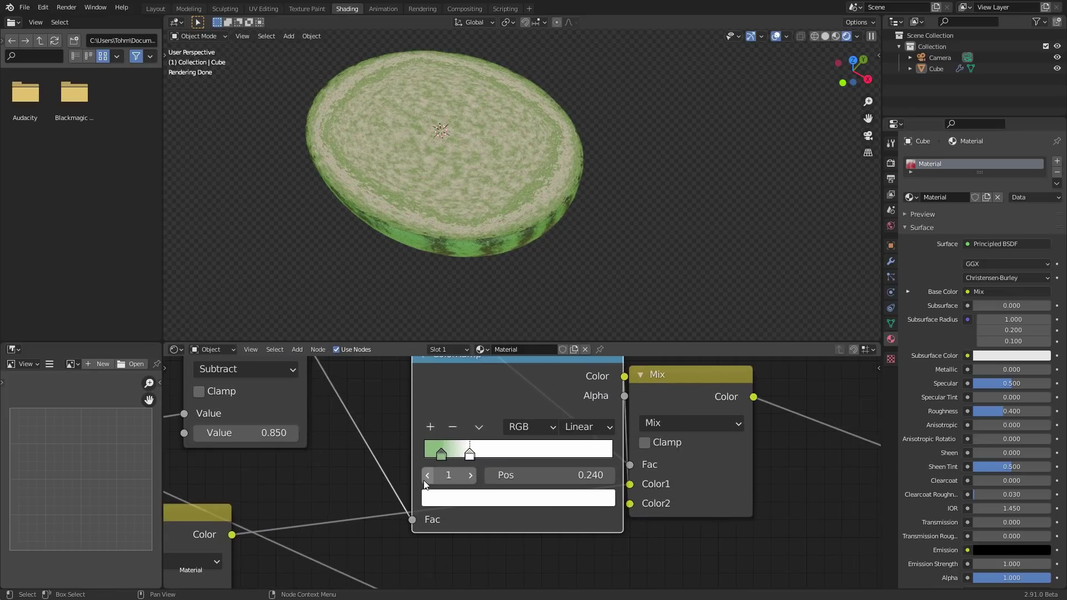
left_click(441, 453)
left_click(444, 496)
left_click(497, 357)
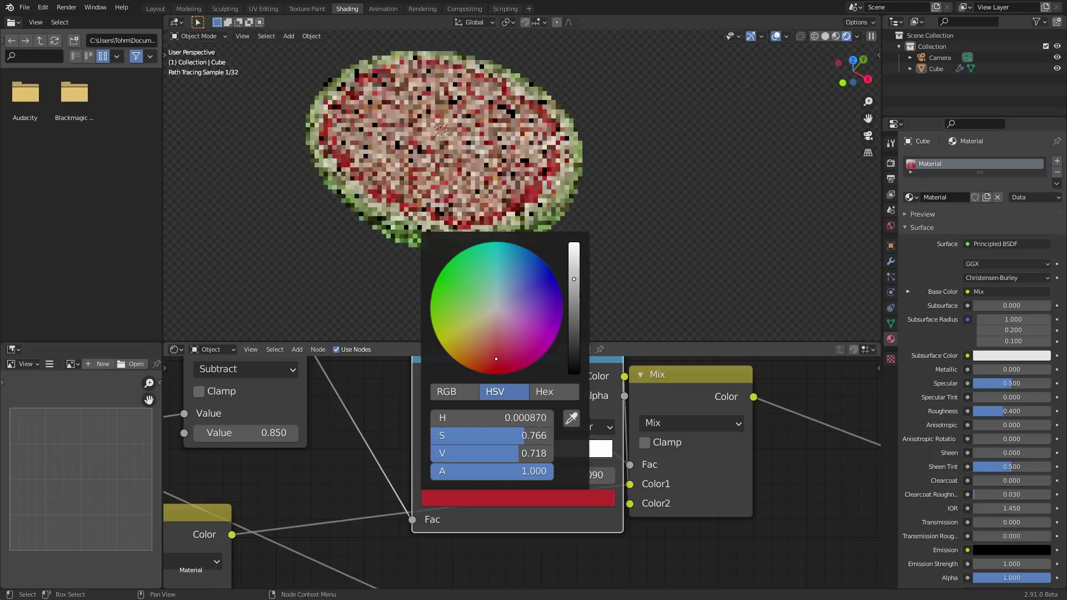
left_click(470, 475)
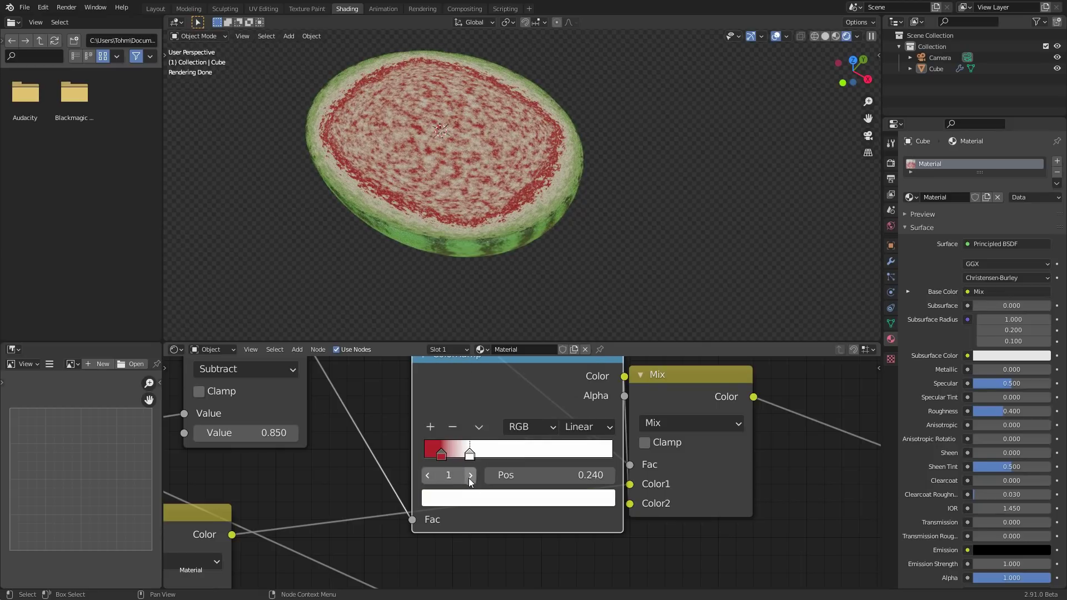
left_click(481, 497)
left_click(491, 349)
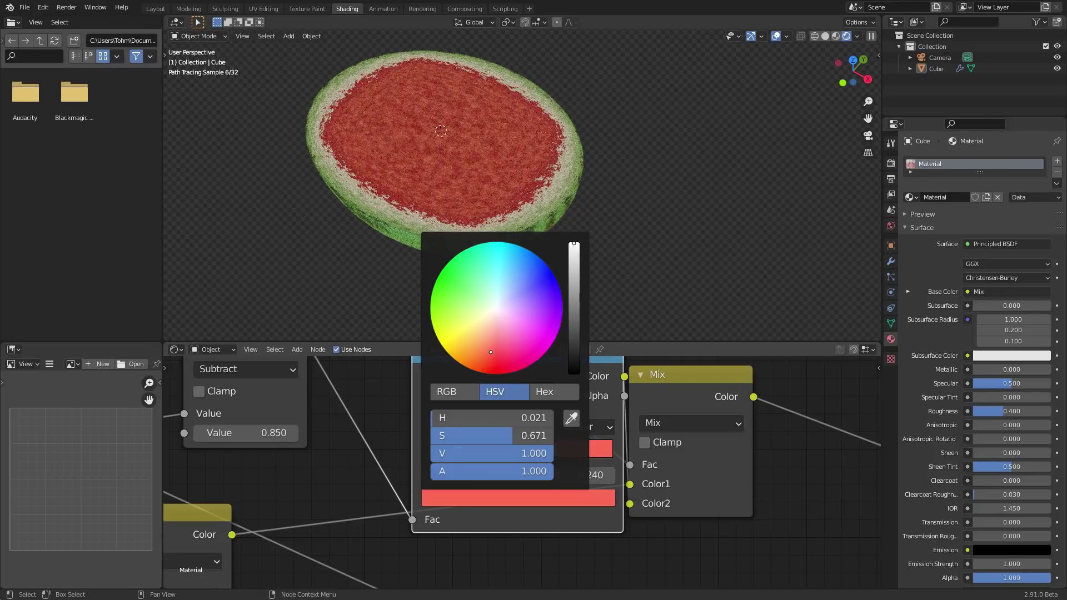
left_click_drag(490, 352, 494, 336)
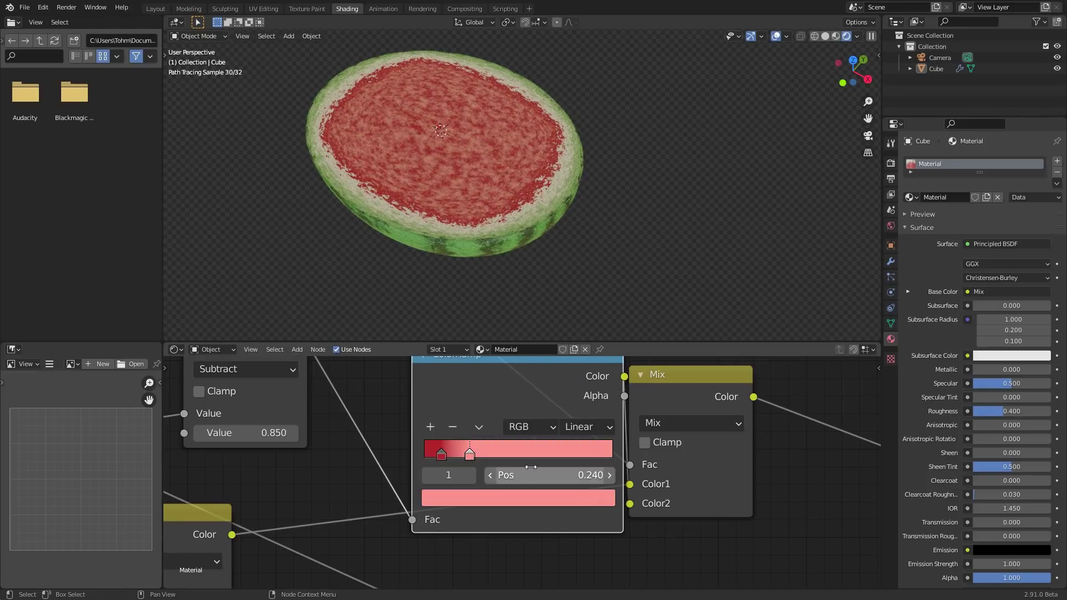
Set the red ColorRamp's first stop to position 0.000 and its second stop to 0.380, shifting the node slightly away from the Mix node.
mouse_move(530, 467)
left_mouse_down()
mouse_move(556, 468)
mouse_move(473, 478)
left_mouse_up()
left_click(427, 475)
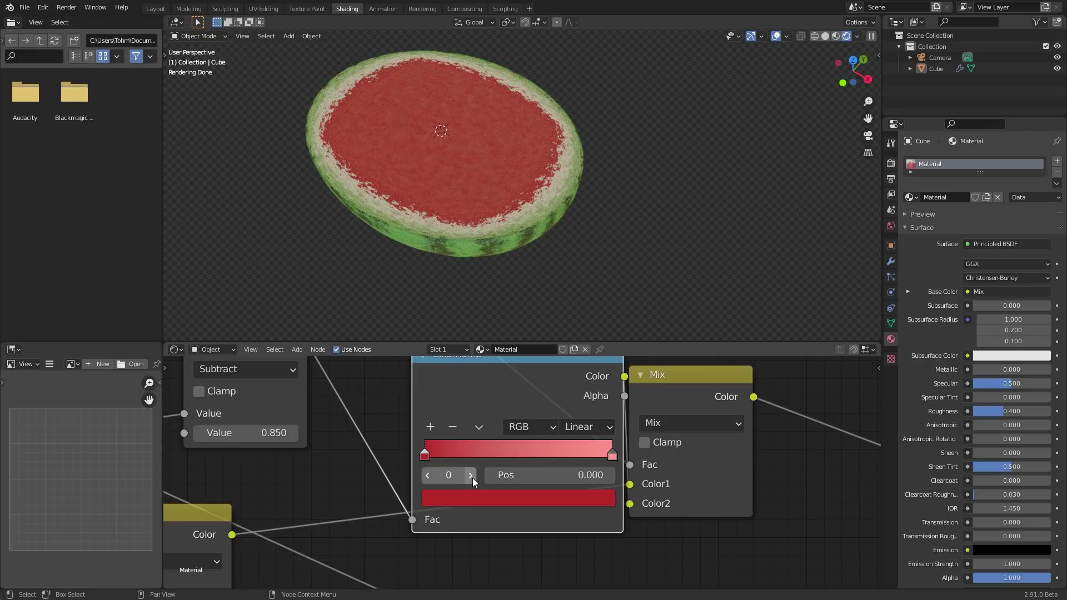
left_click(471, 475)
mouse_move(550, 475)
left_mouse_down()
mouse_move(511, 476)
mouse_move(522, 476)
left_mouse_up()
middle_click_drag(542, 205, 536, 177)
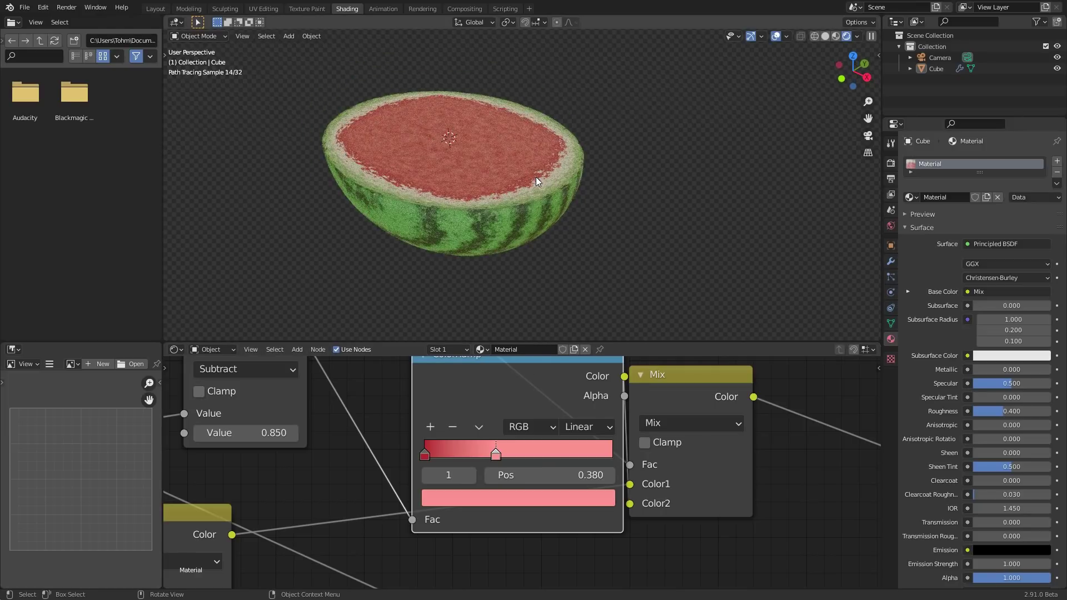
left_click_drag(521, 379, 499, 381)
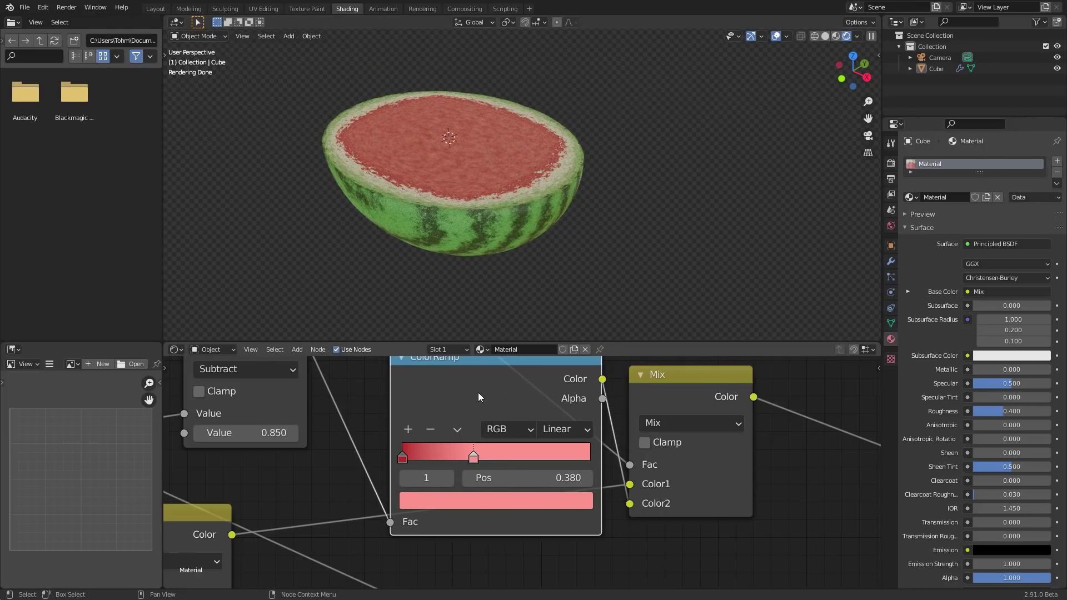
Try the Value node that drives the Scale nodes at 0.570 and undo the change.
scroll(473, 394, "down", 3)
middle_click_drag(472, 396, 584, 403)
left_click_drag(416, 379, 389, 380)
middle_click_drag(510, 136, 532, 218)
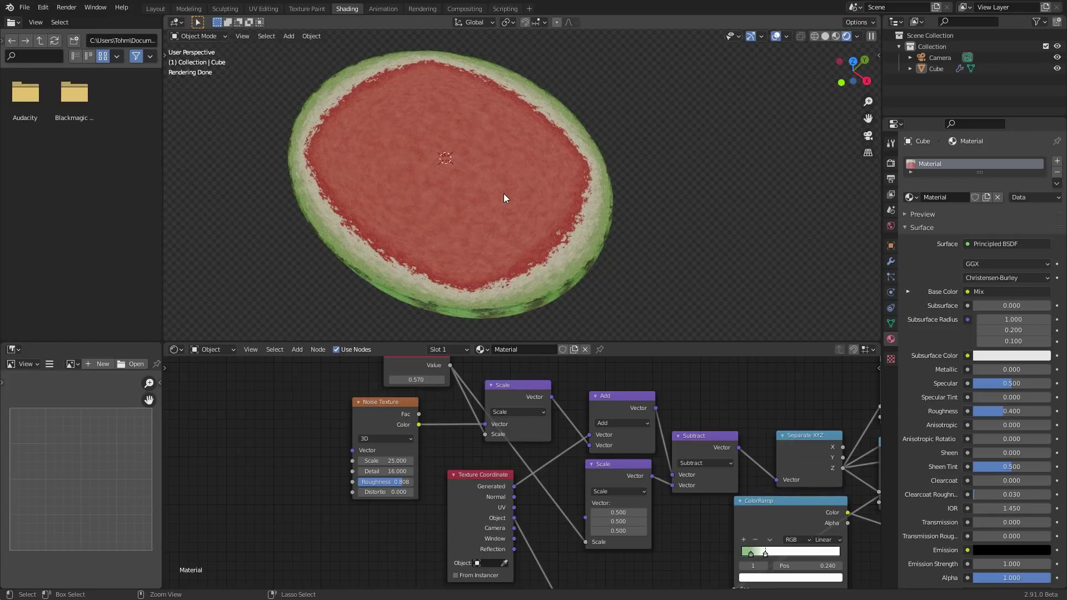
key("ctrl+z")
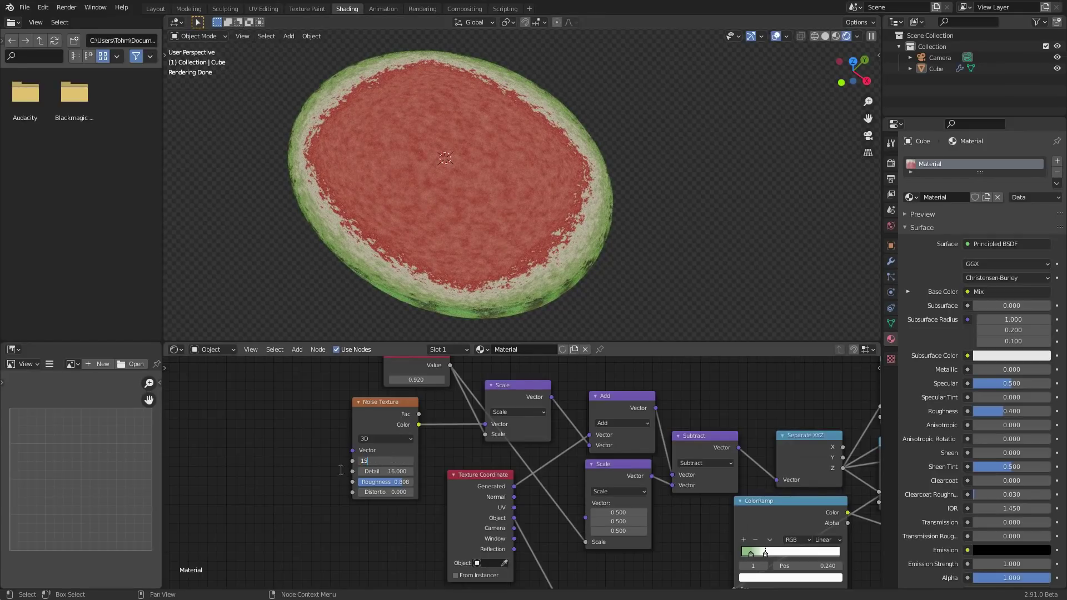
Set the Scale of the Noise Texture feeding the Scale node to 15 and fine-tune the Value node above it.
key("Return")
middle_click_drag(402, 398, 404, 407)
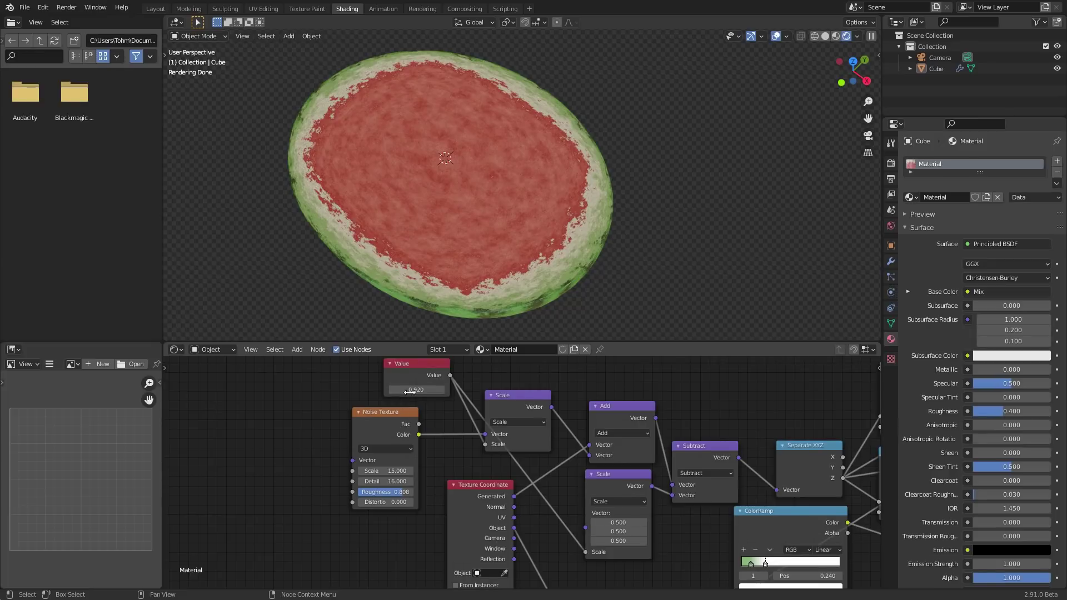
mouse_move(417, 389)
left_mouse_down()
mouse_move(367, 390)
mouse_move(414, 389)
left_mouse_up()
Add a Noise Texture node between the second Mix node and the Principled BSDF.
scroll(626, 475, "down", 8)
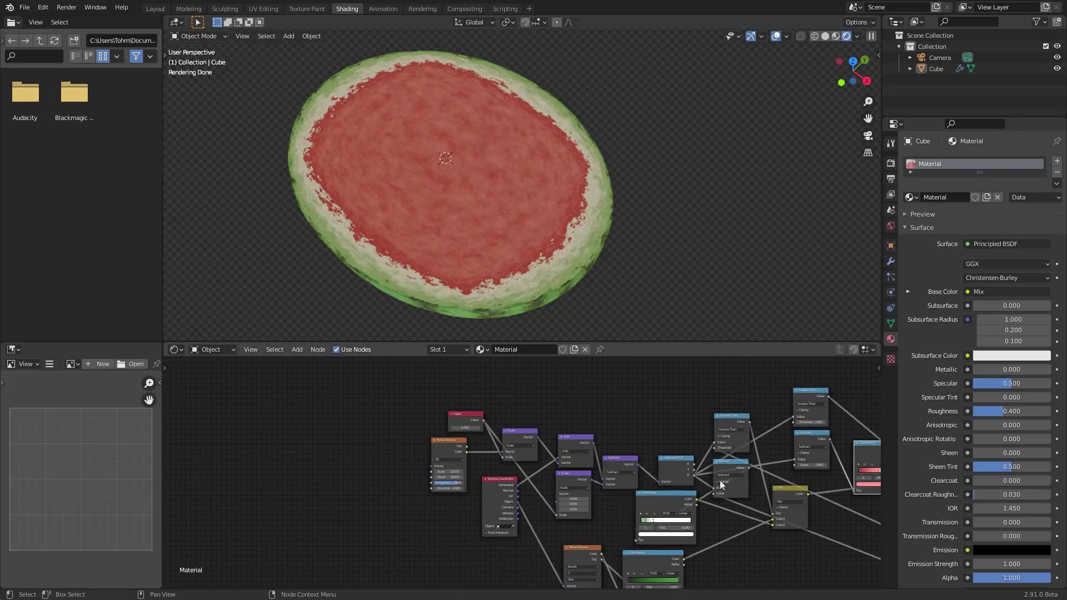
middle_click_drag(720, 483, 349, 418)
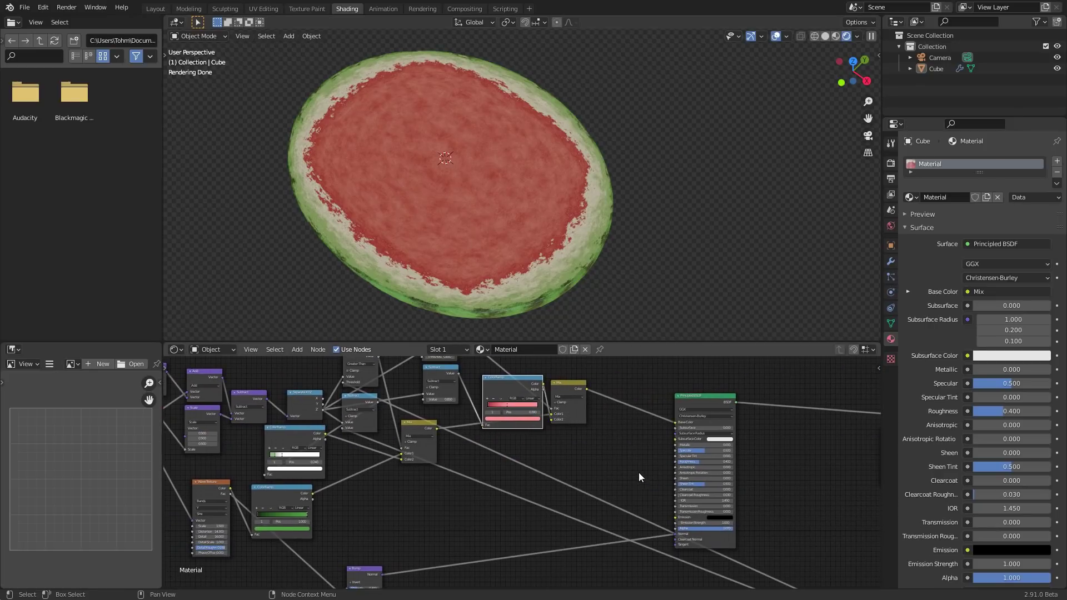
middle_click_drag(514, 248, 508, 209)
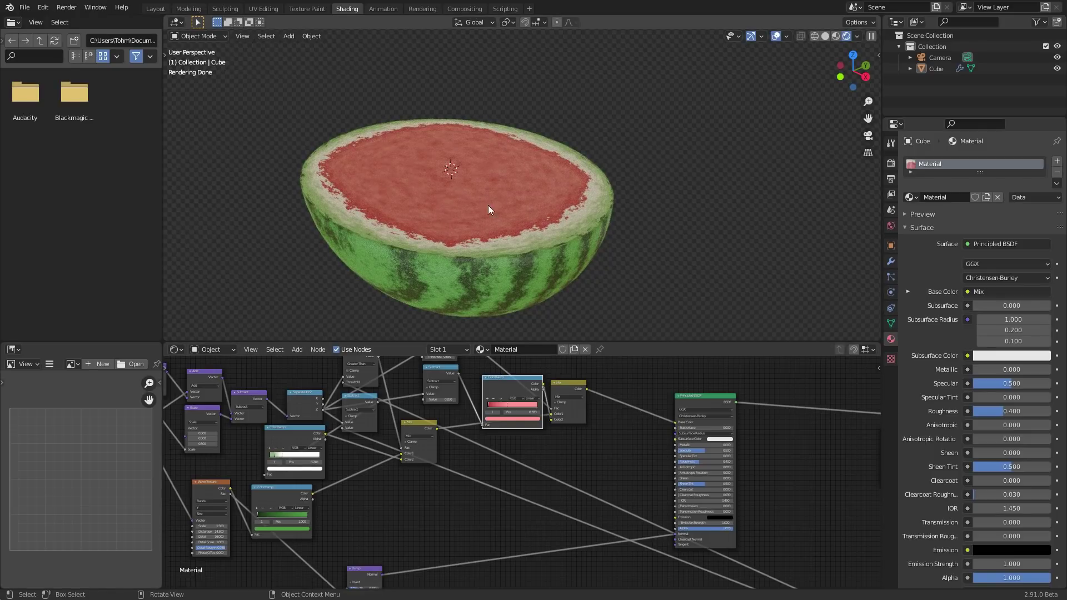
scroll(482, 196, "up", 4)
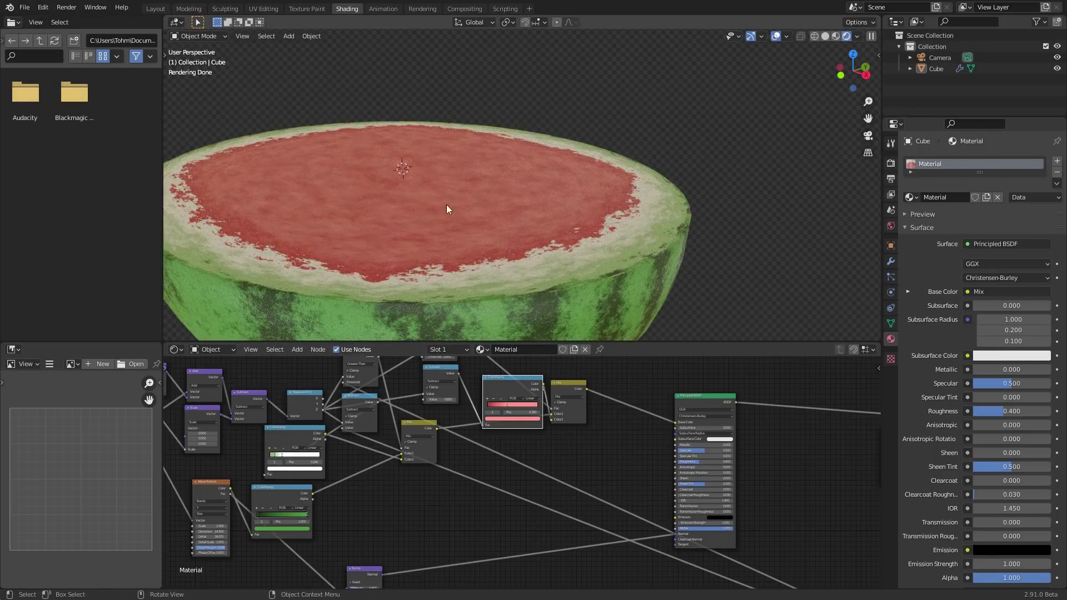
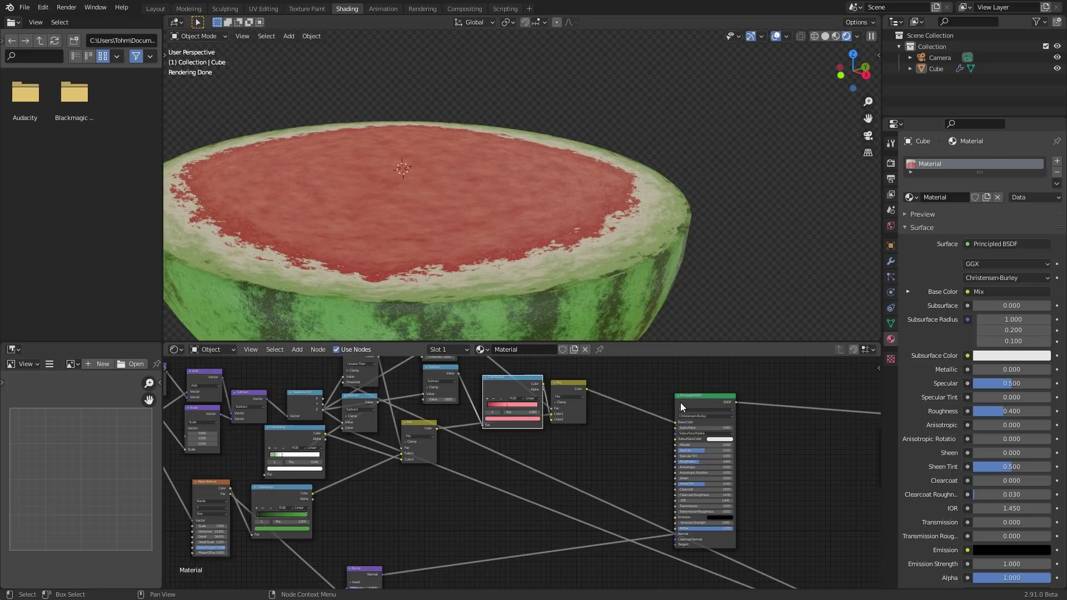
scroll(617, 442, "up", 4)
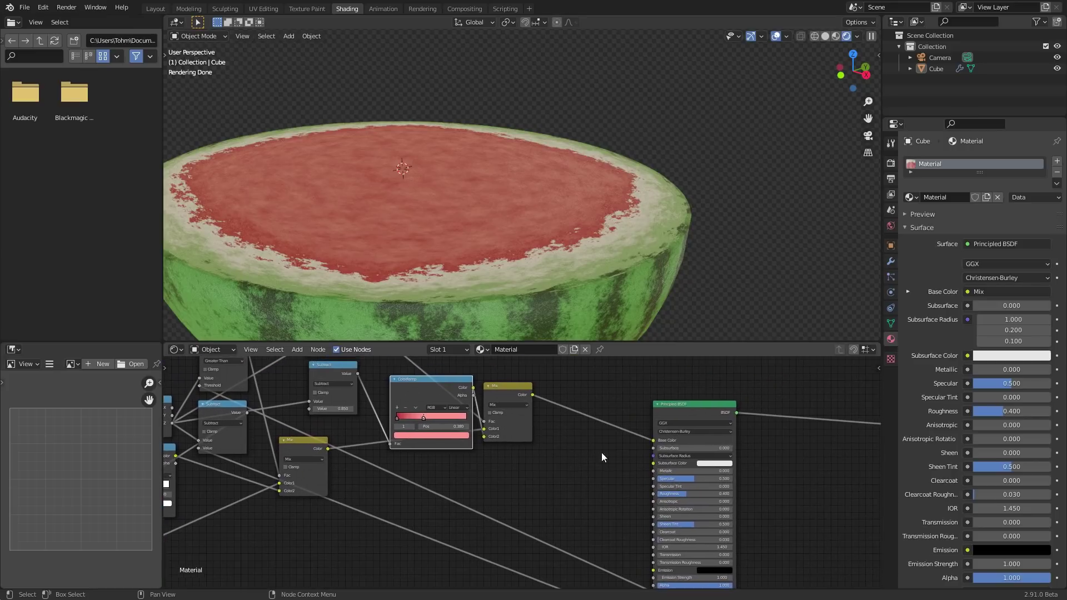
key("shift+a")
left_click(591, 392)
type("noise")
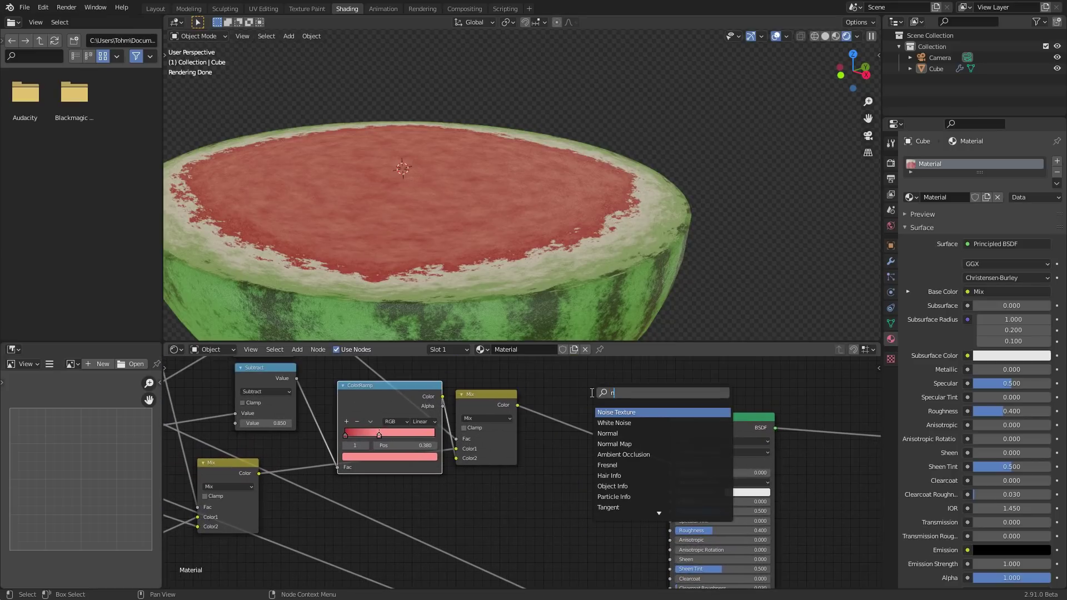
key("Return")
Set the new Noise Texture's Scale to 200, preview its output, and move it directly below the second Mix node.
left_click(551, 508)
type("2")
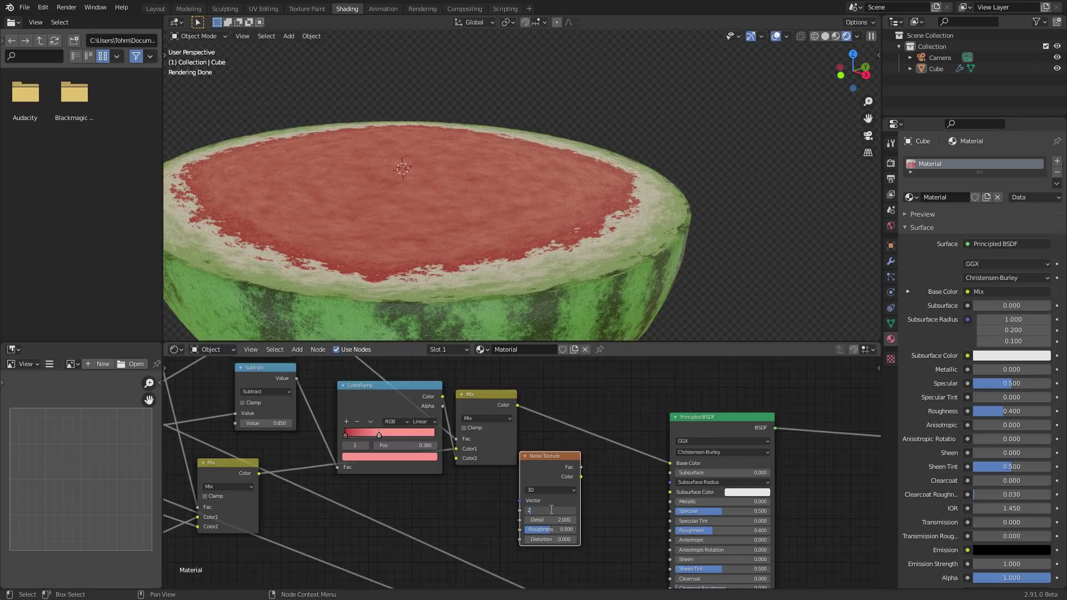
type("00")
key("Return")
left_click(553, 465, "ctrl+shift")
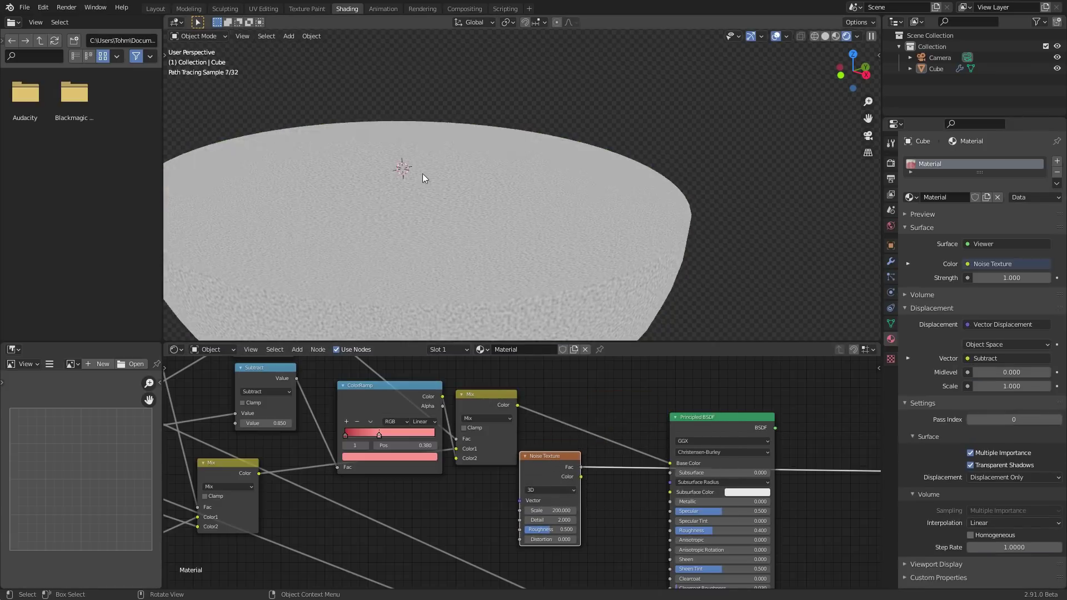
left_click_drag(536, 469, 473, 483)
Duplicate the 0.850 Subtract node onto the new Noise Texture's output, change it to Multiply, and multiply by the 0.850 Greater Than output.
left_click(268, 372)
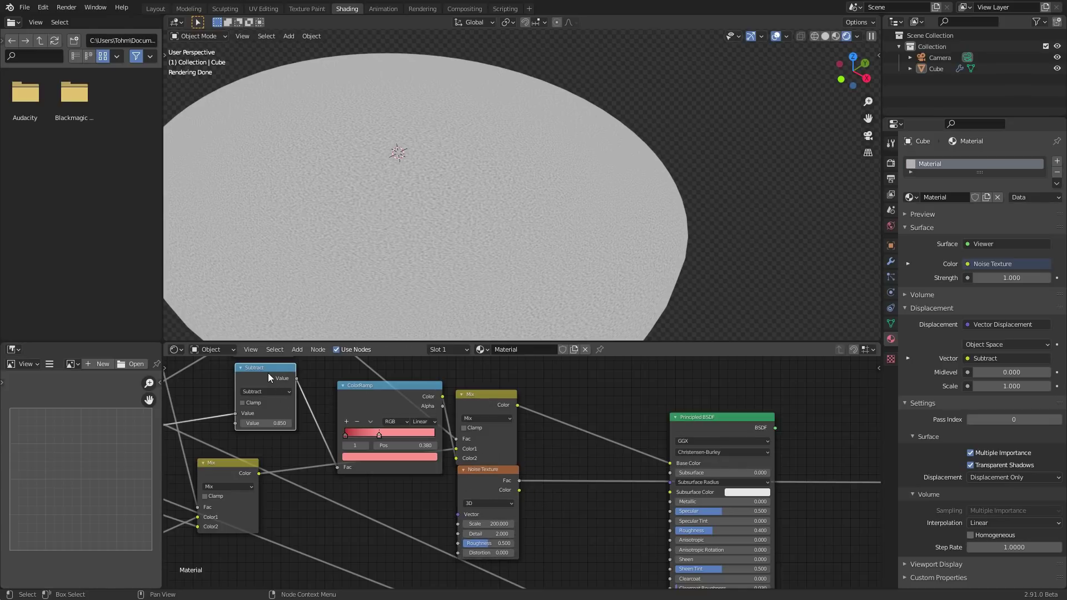
key("shift+d")
left_click(599, 470)
left_click(592, 488)
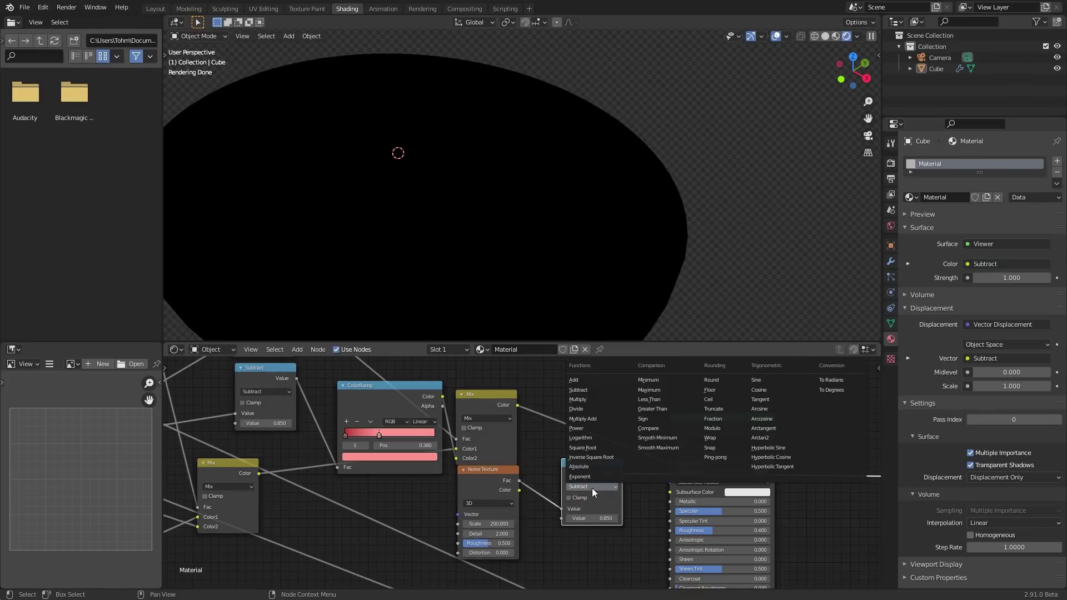
left_click(592, 497)
scroll(528, 459, "down", 2)
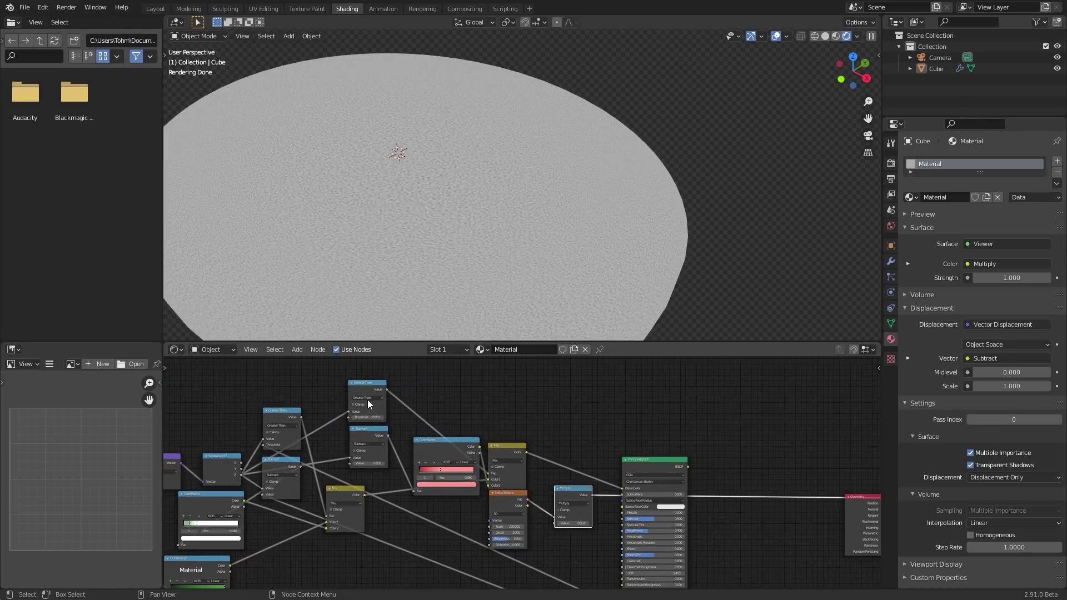
left_click_drag(386, 391, 559, 524)
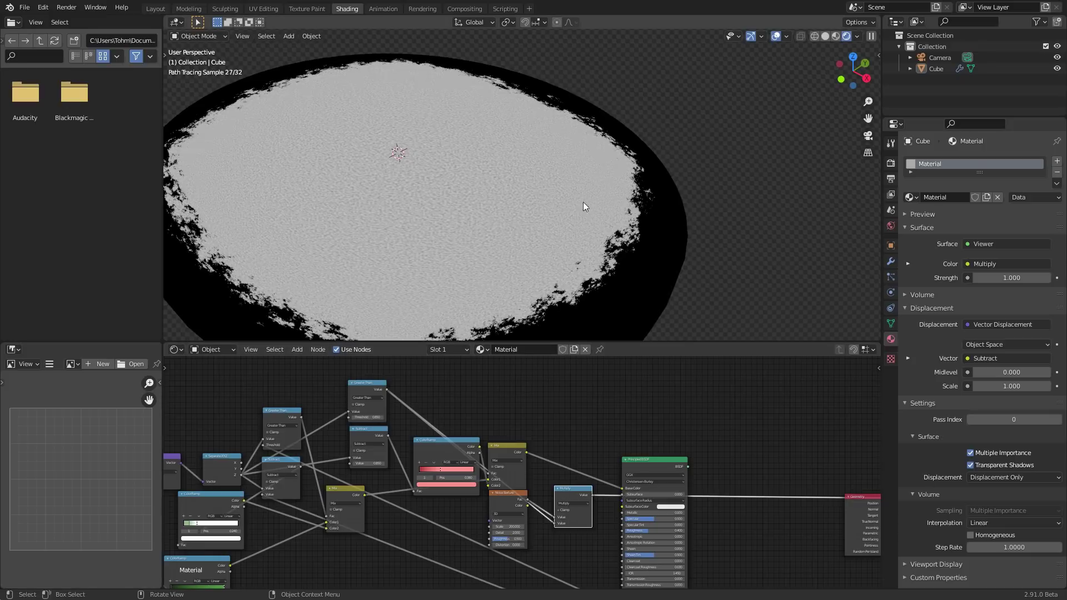
Move the Bump node next to the Principled BSDF and insert a Math node set to Add on its Height link.
middle_click_drag(599, 503, 575, 429)
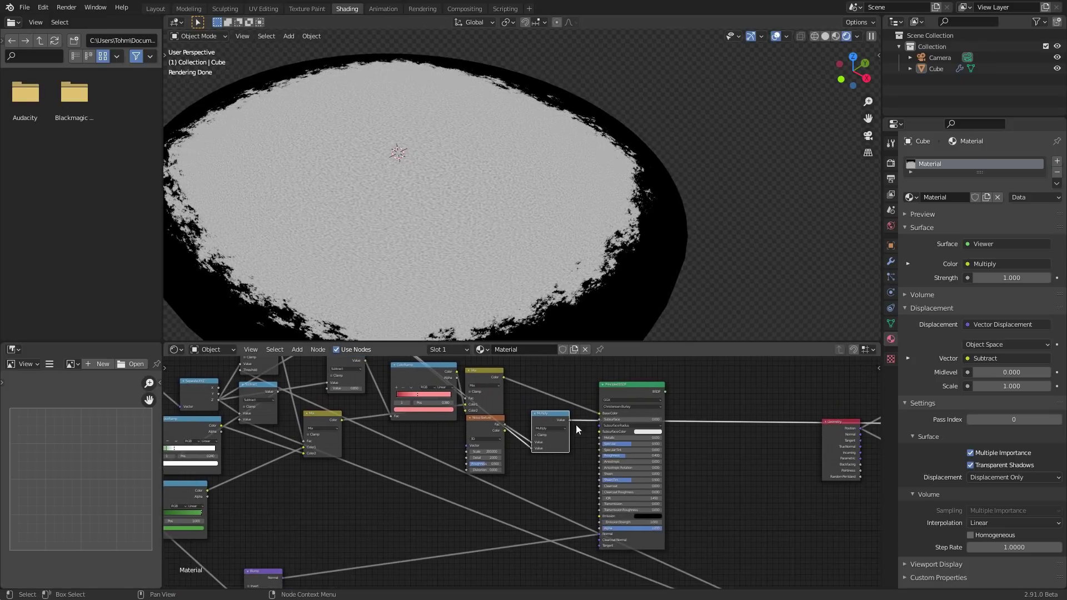
middle_click_drag(403, 496, 488, 423)
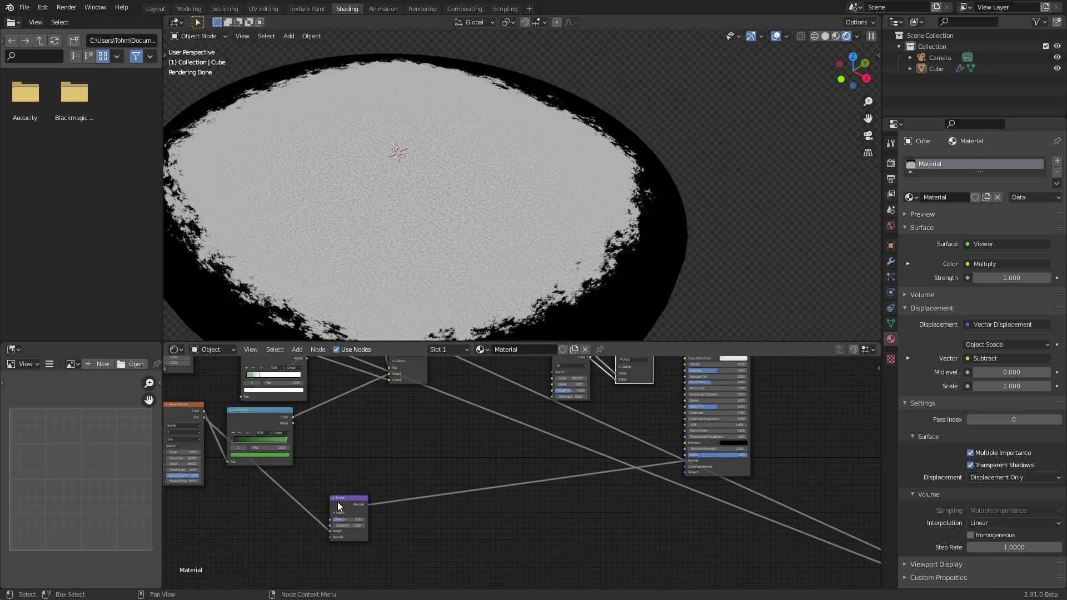
left_click_drag(338, 502, 617, 459)
middle_click_drag(470, 452, 474, 478)
key("shift+a")
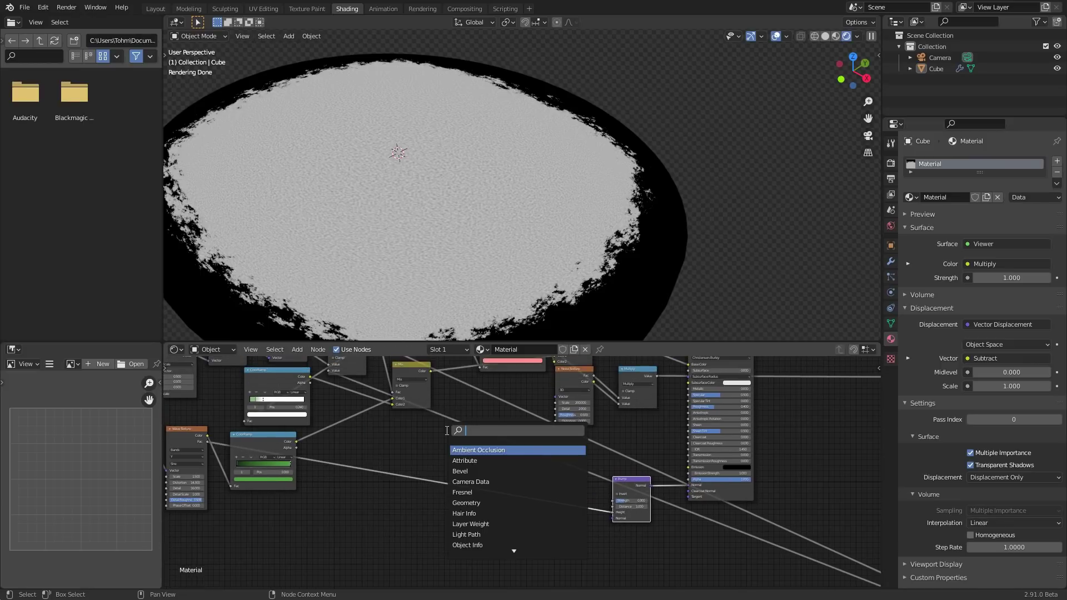
type("math")
left_click(474, 451)
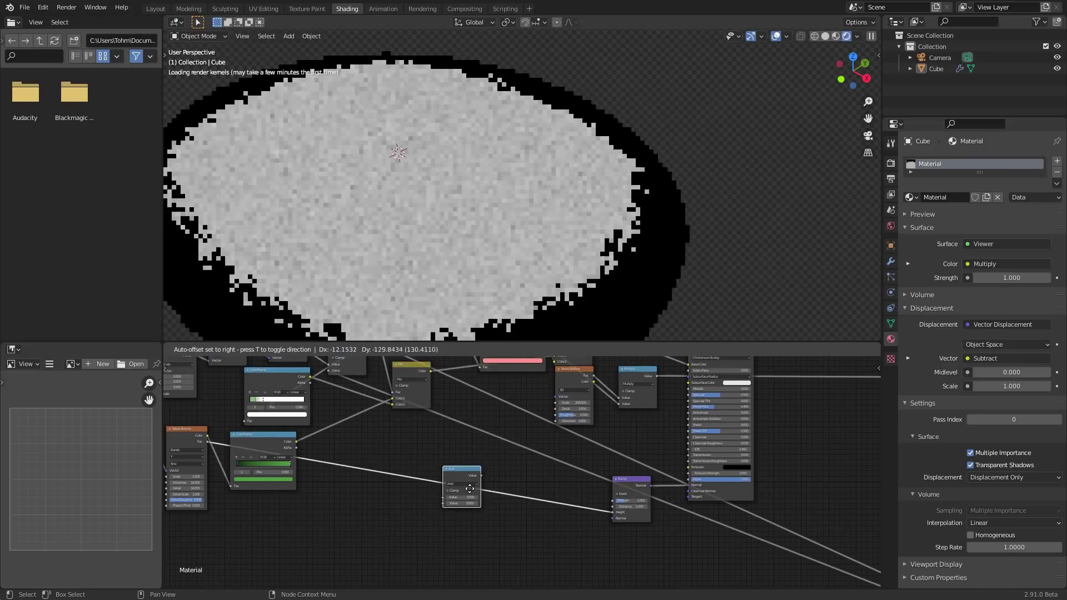
left_click(466, 487)
Link the Multiply node with the new Add node and switch the preview back to the Principled BSDF.
middle_click_drag(648, 451, 603, 479)
right_click_drag(599, 403, 417, 521, "alt")
middle_click_drag(574, 461, 534, 480)
left_click(641, 382, "ctrl+shift")
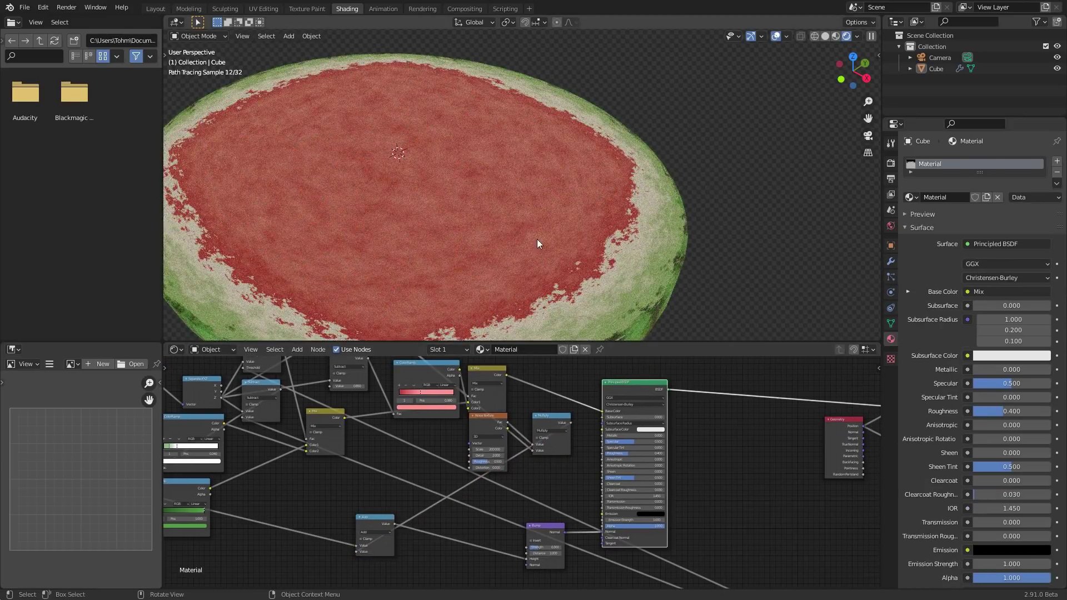
Try a Strength of 1.000 on the Bump node, check its effect on the cut face, and undo it.
scroll(542, 222, "up", 3)
middle_click_drag(537, 215, 542, 187)
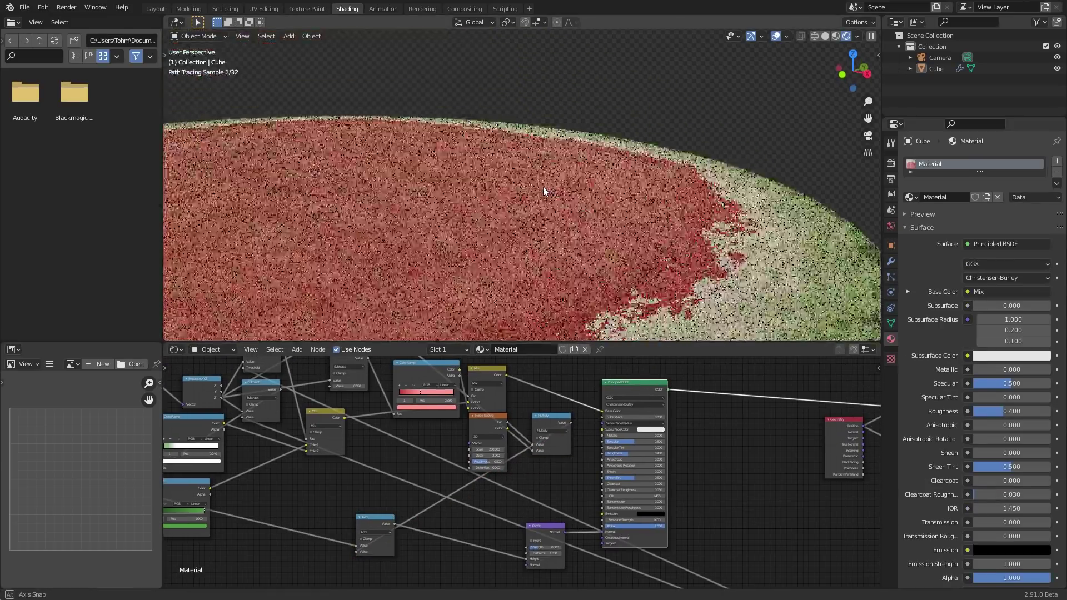
scroll(667, 208, "down", 3)
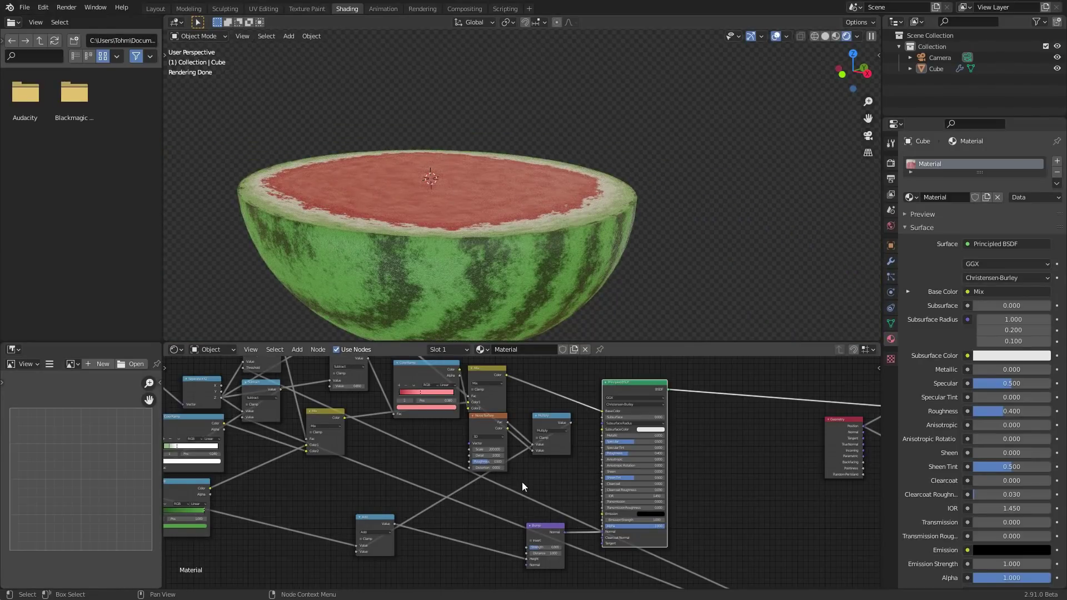
scroll(519, 484, "up", 3)
middle_click_drag(429, 526, 406, 475)
left_click_drag(386, 497, 362, 507)
left_click_drag(586, 539, 608, 538)
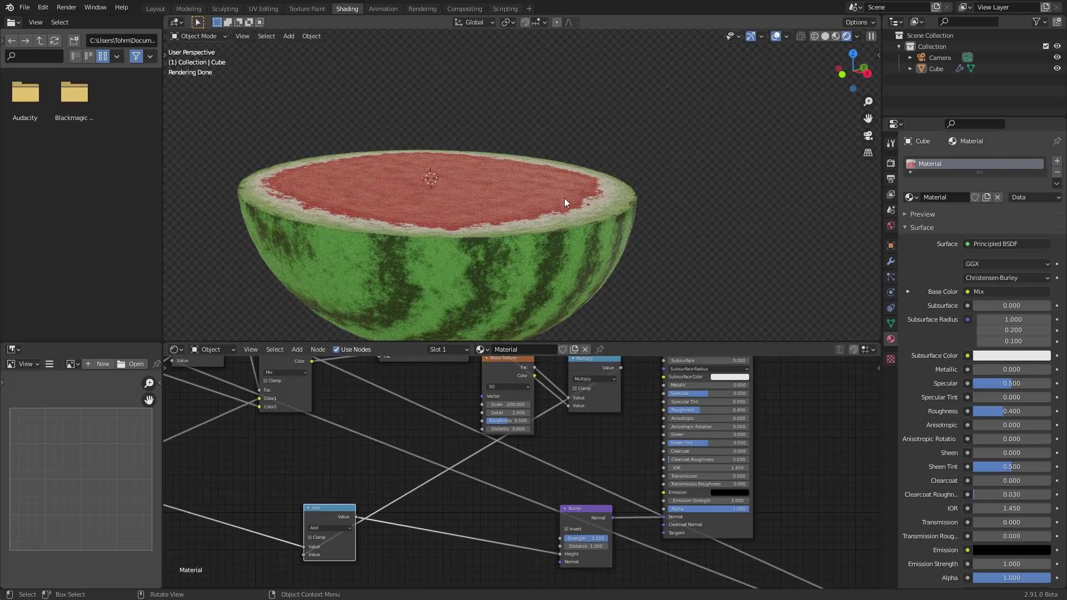
middle_click_drag(564, 198, 551, 256)
key("ctrl+z")
Duplicate the noise Multiply node, place the copy on the link before the Add node, and set its multiplier to 10.
left_click(609, 368)
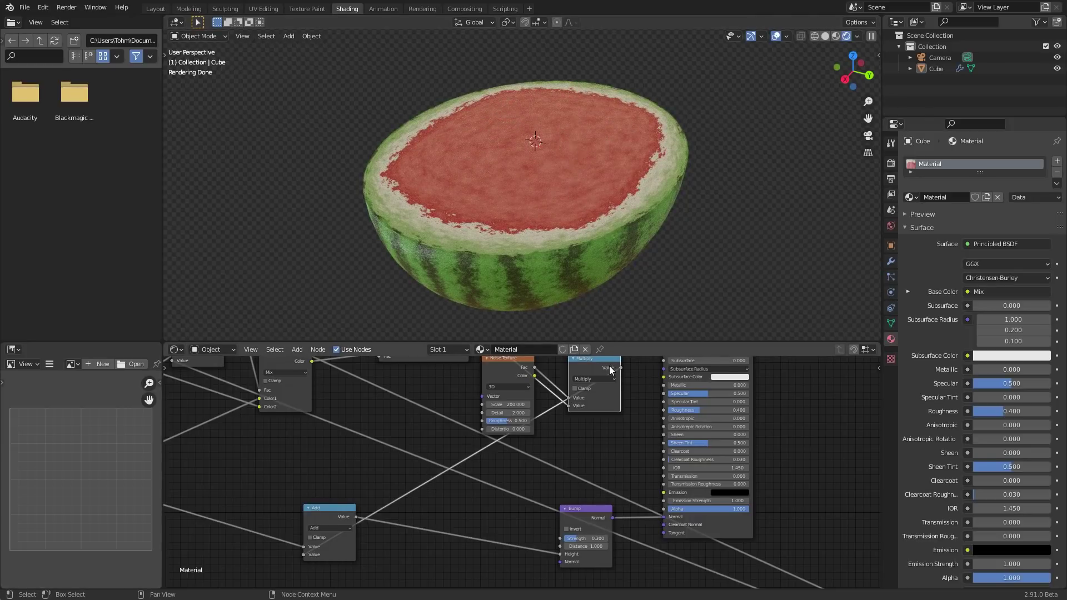
key("shift+d")
left_click(692, 486)
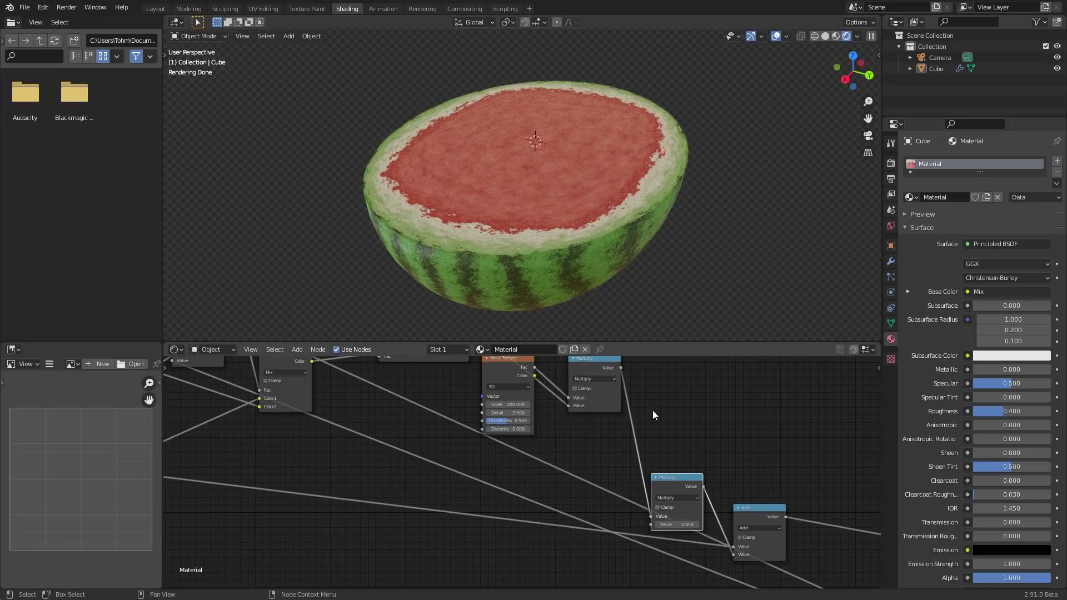
middle_click_drag(688, 522, 586, 509)
left_click(585, 509)
type("10")
key("Return")
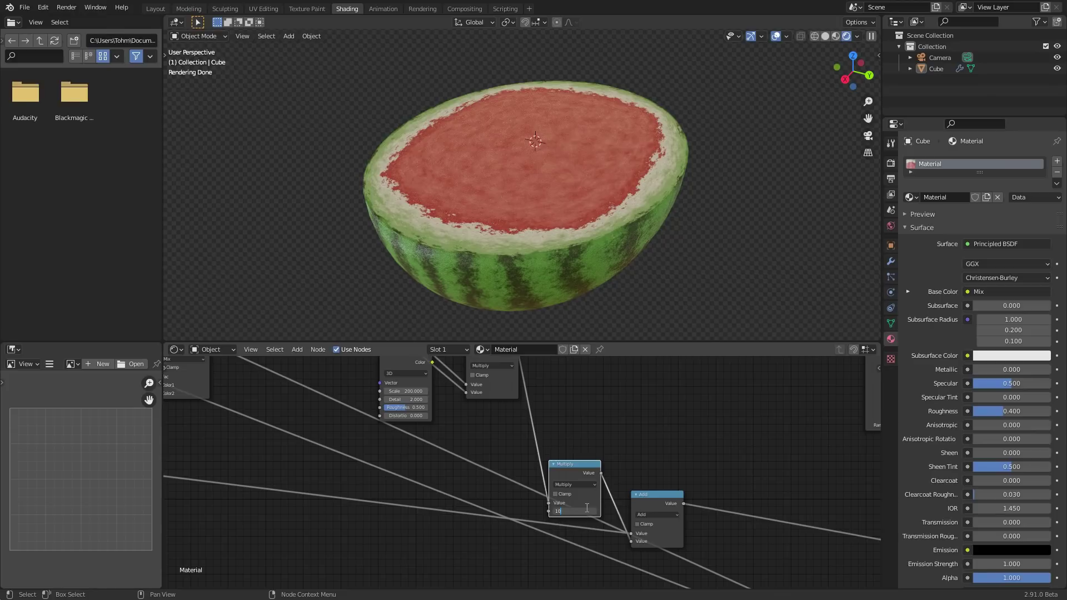
scroll(552, 158, "up", 6)
middle_click_drag(571, 143, 614, 155)
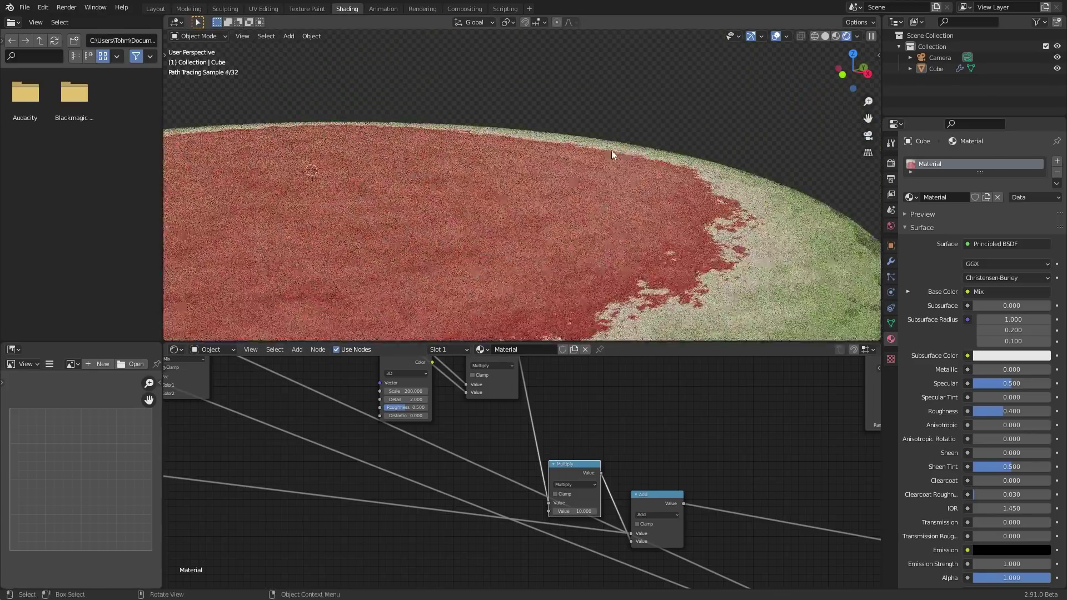
scroll(553, 212, "up", 2)
scroll(485, 222, "up", 2)
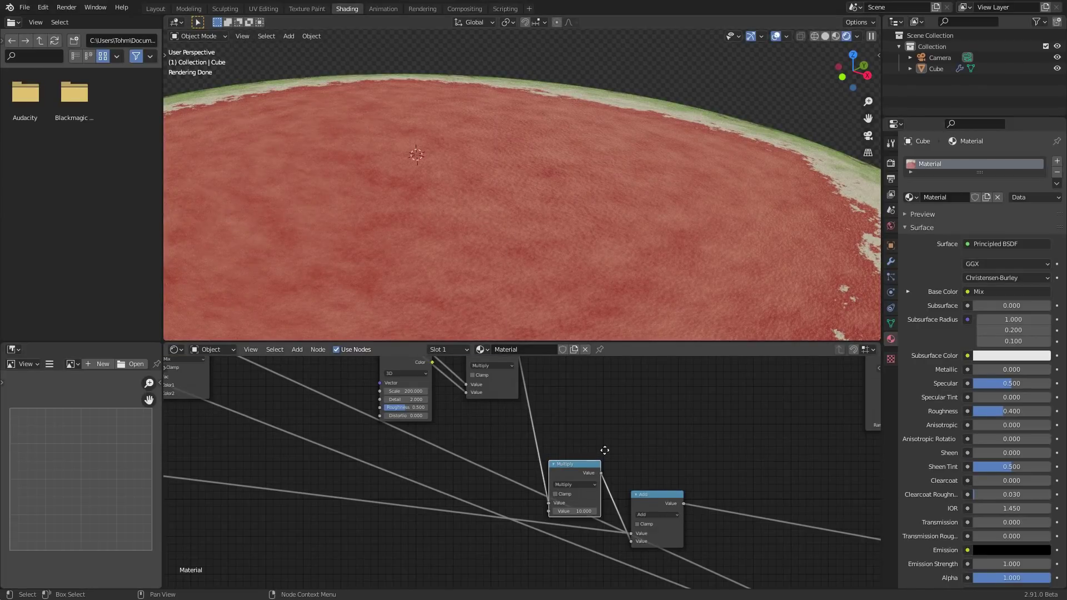
Move the 200-scale Noise Texture away from its Multiply node and insert a ColorRamp on the link between them.
key("Home")
left_click_drag(432, 441, 418, 474)
scroll(418, 473, "up", 5)
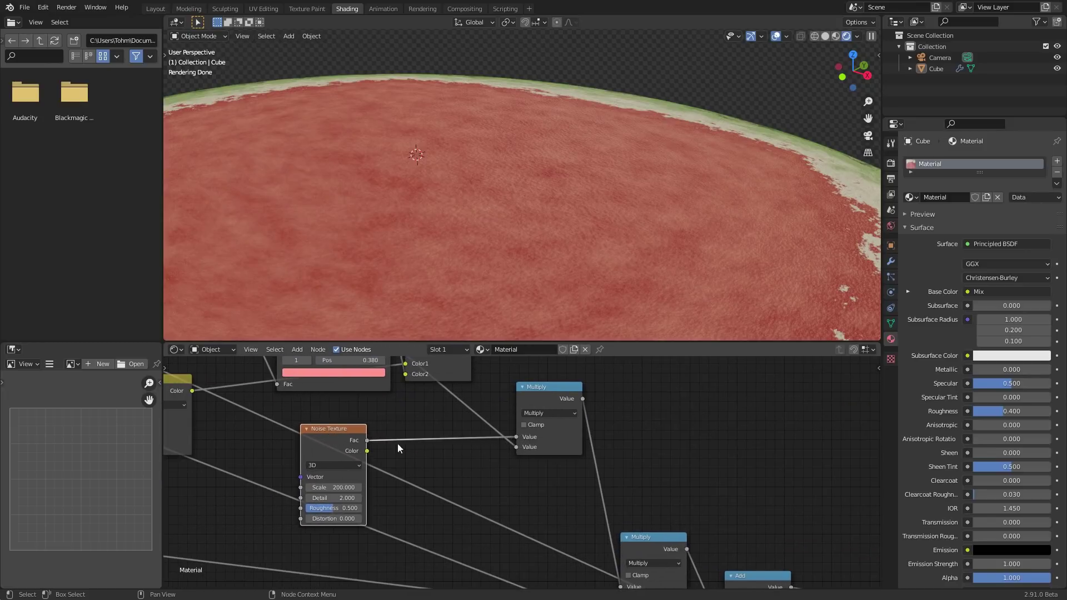
key("shift+a")
left_click(405, 416)
type("colorr")
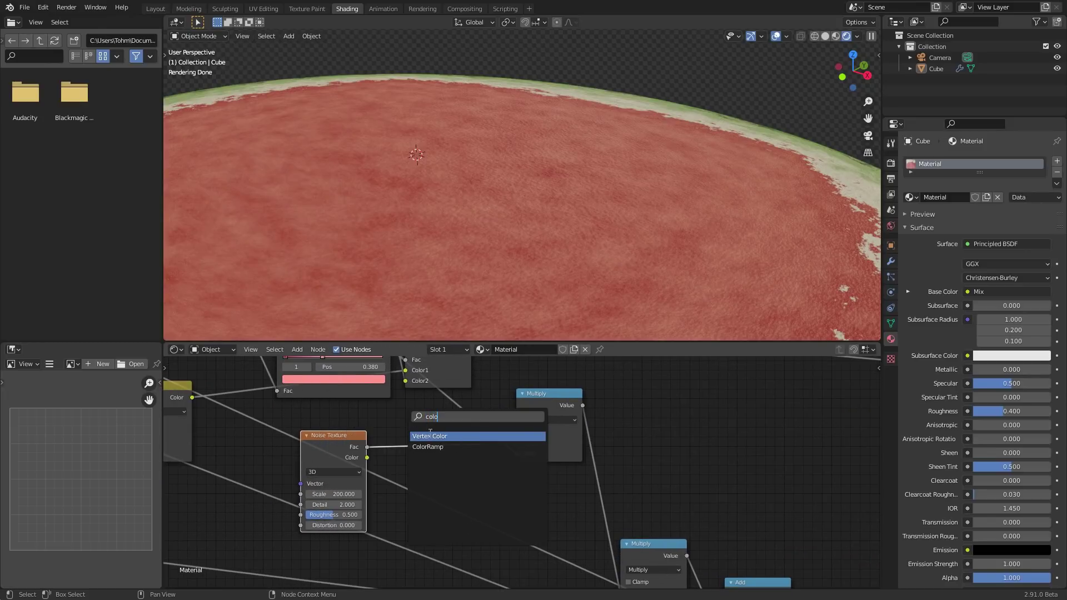
key("Return")
left_click(450, 427)
Preview the new ColorRamp, move its black stop inward, and set its white stop to position 0.690.
left_click(451, 427, "ctrl+shift")
middle_click_drag(450, 427, 461, 414)
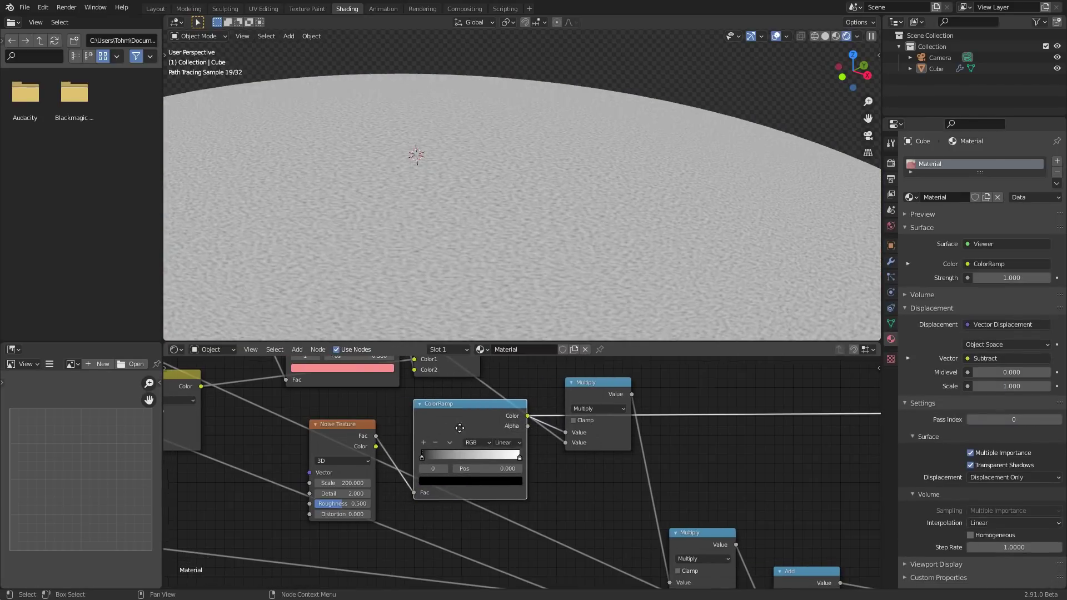
mouse_move(471, 466)
left_mouse_down()
mouse_move(492, 466)
mouse_move(473, 464)
mouse_move(491, 468)
mouse_move(481, 465)
left_mouse_up()
left_click(447, 467)
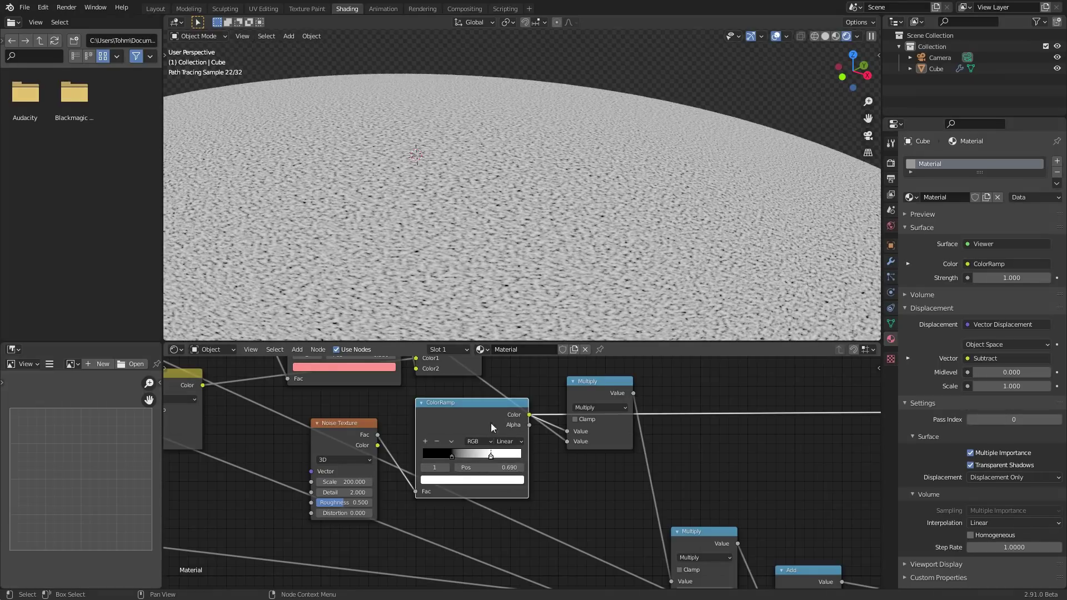
Move the Principled BSDF to the left of the Geometry node and switch the preview back to it.
scroll(639, 458, "down", 5)
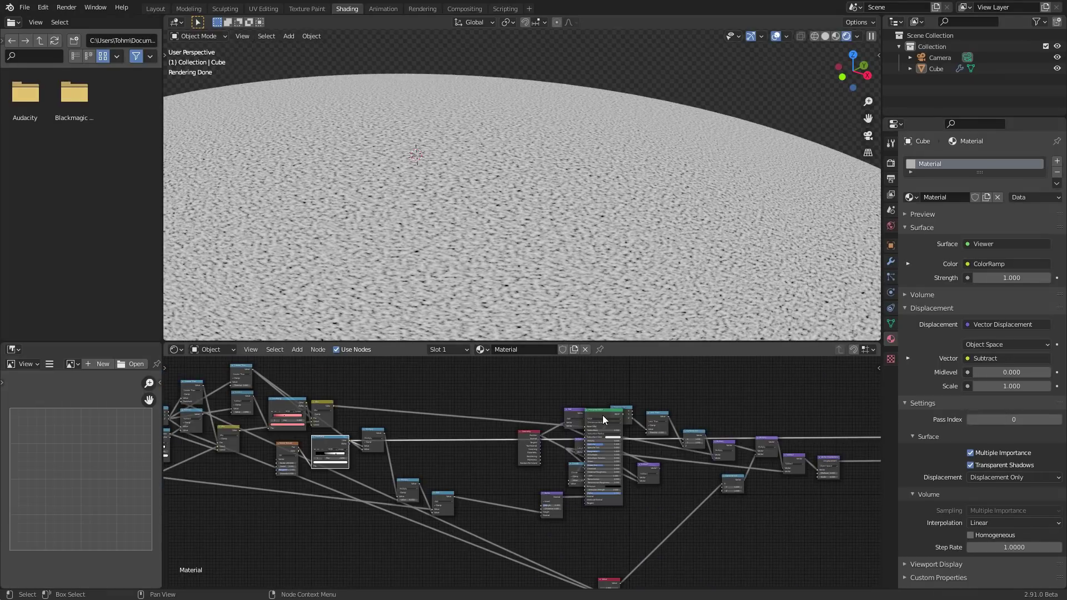
left_click_drag(603, 415, 472, 406)
left_click(472, 406, "ctrl+shift")
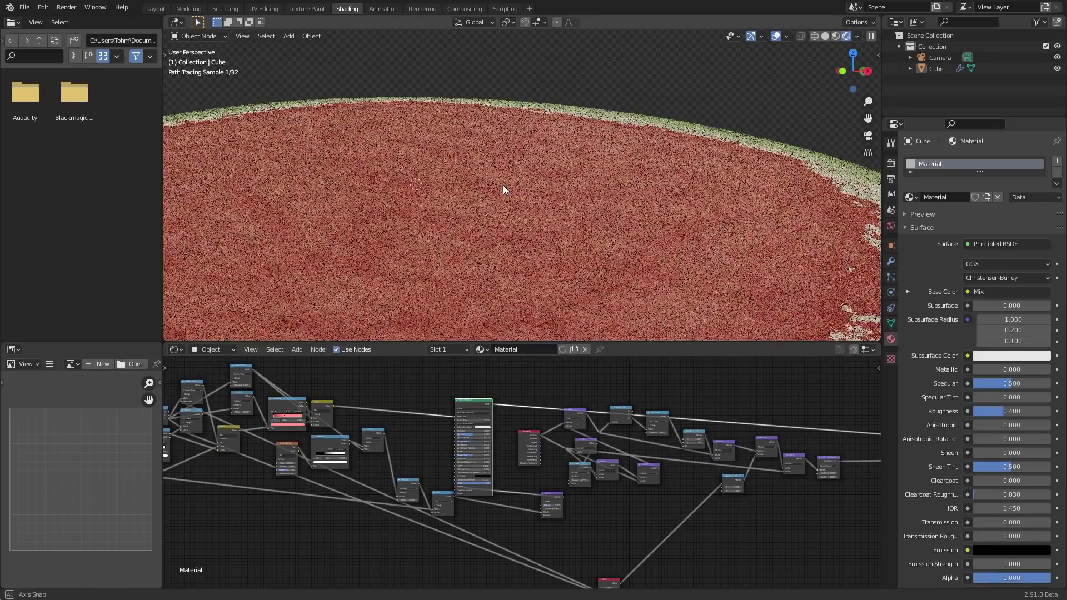
Check the shaded melon half from several angles and save the file.
scroll(483, 191, "down", 6)
mouse_move(470, 225)
middle_mouse_down()
mouse_move(522, 199)
mouse_move(481, 200)
middle_mouse_up()
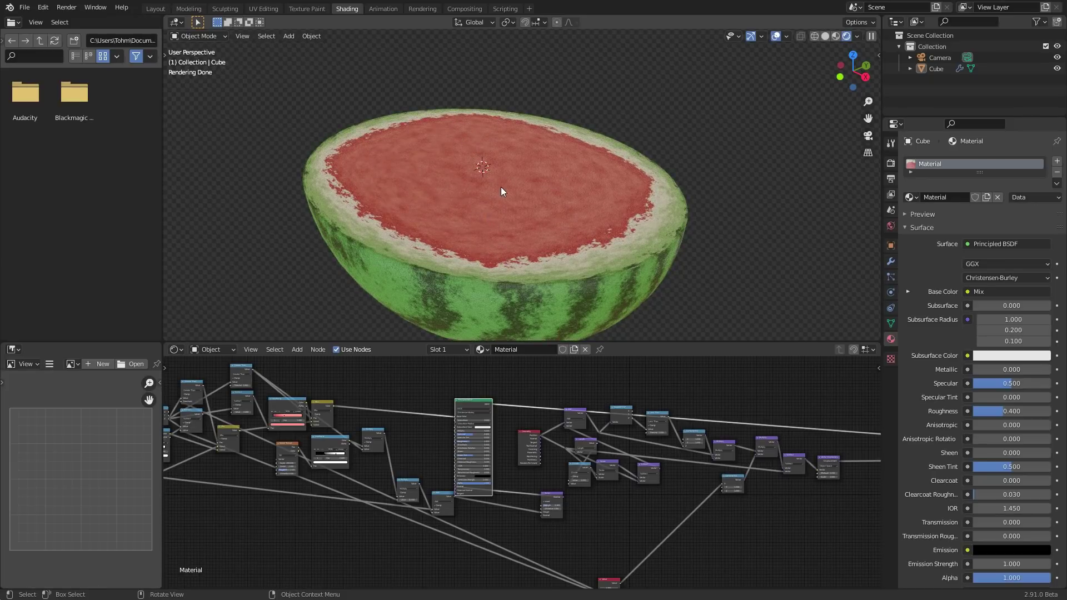
mouse_move(562, 284)
middle_mouse_down()
mouse_move(583, 246)
mouse_move(513, 214)
mouse_move(545, 252)
middle_mouse_up()
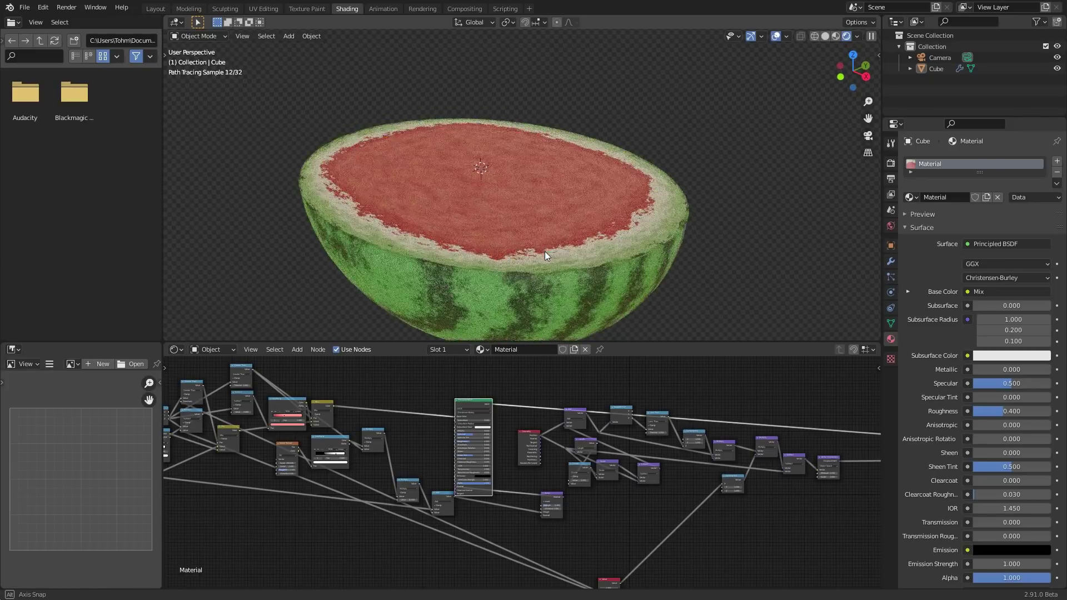
key("ctrl+s")
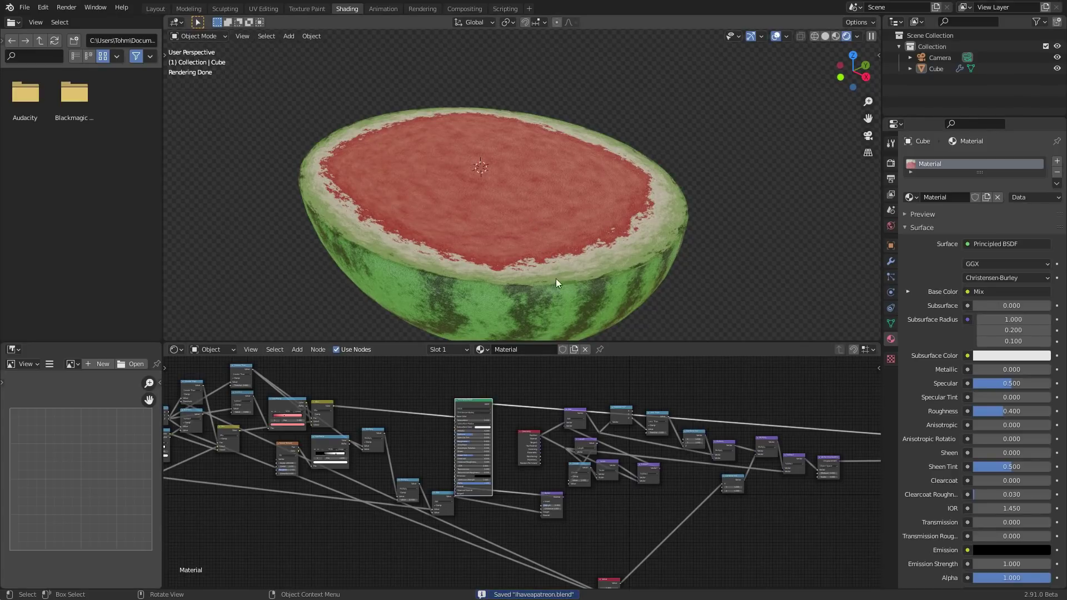
Set the Vector Displacement node's Scale to 0 to view the undisplaced cube.
key("Home")
scroll(401, 469, "up", 5)
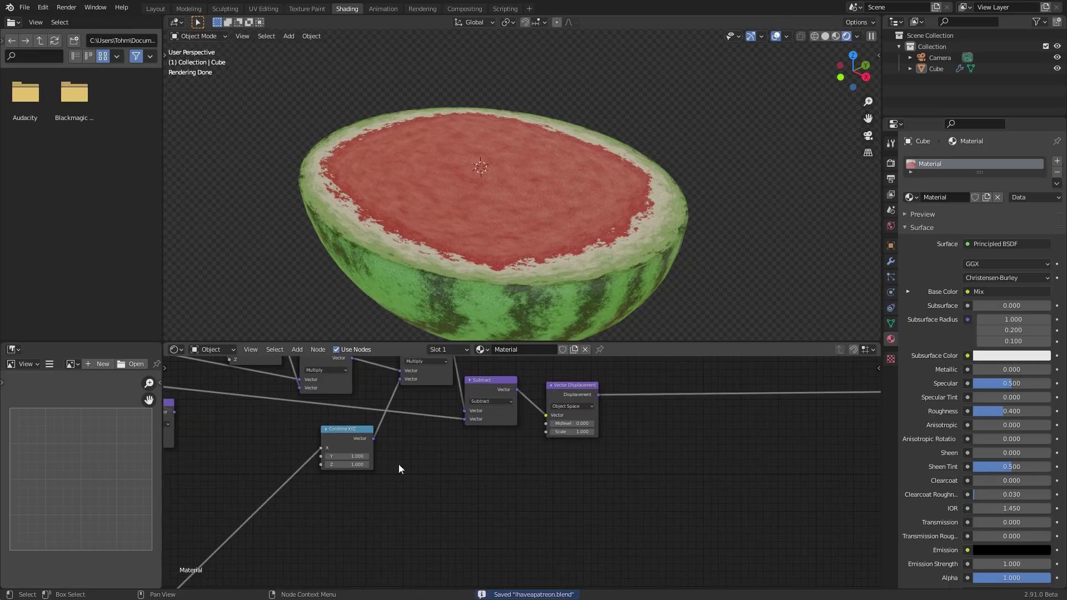
middle_click_drag(398, 470, 365, 483)
left_click(536, 450)
type("0")
key("Return")
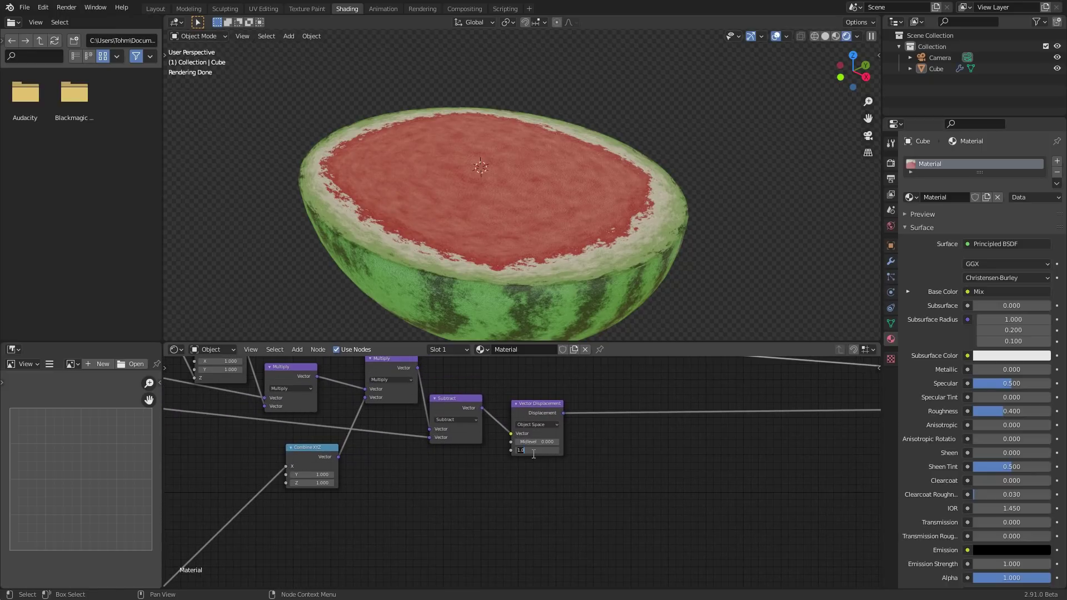
scroll(542, 200, "down", 5)
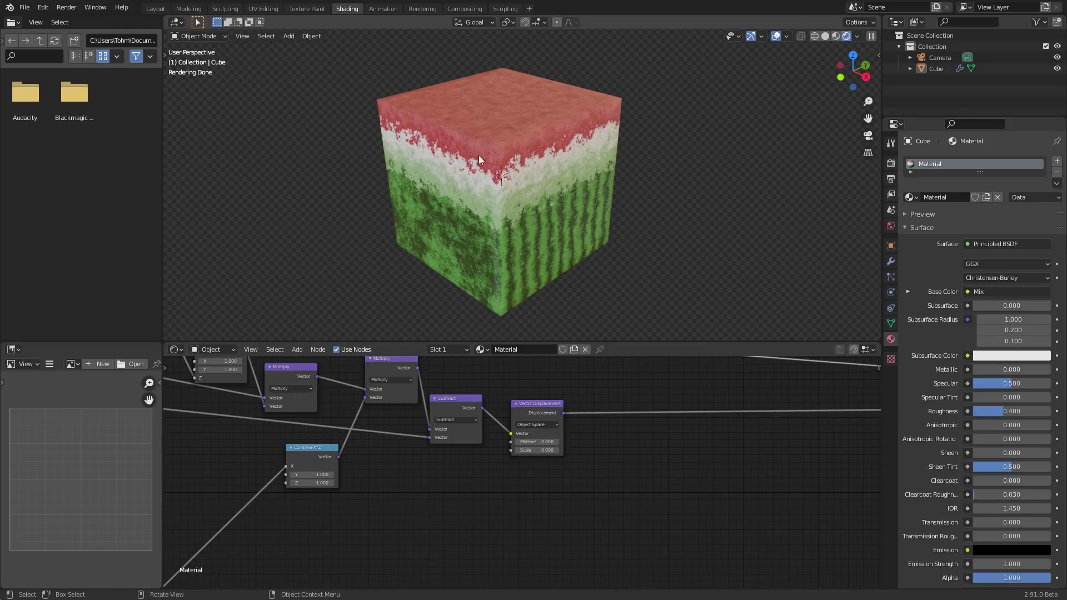
Return the Vector Displacement Scale to 1, try a lower value, and undo that last change.
left_click(544, 450)
type("1")
key("Return")
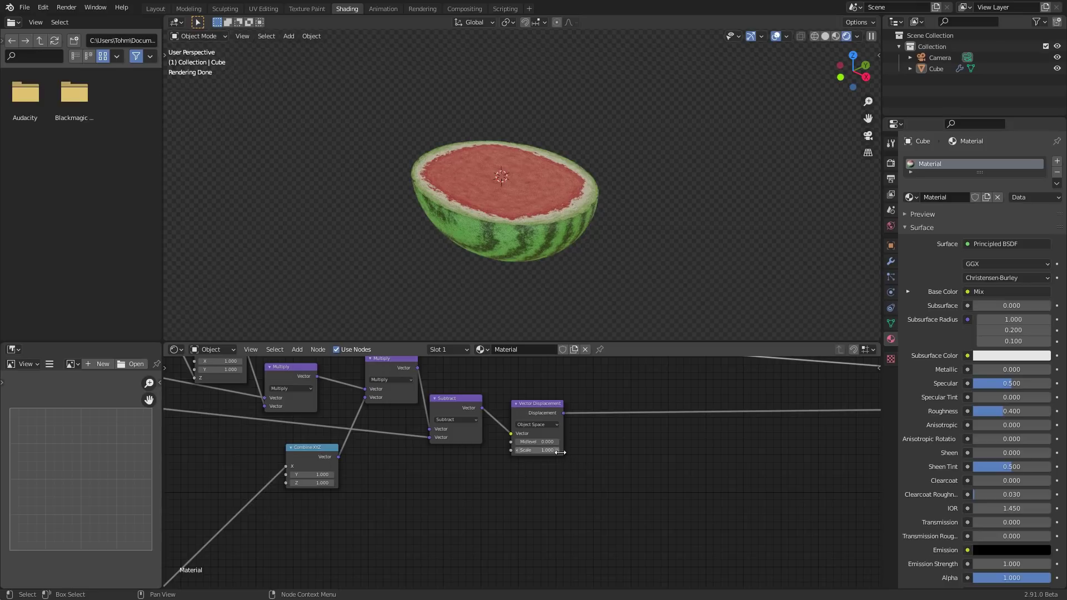
left_click_drag(561, 453, 552, 449)
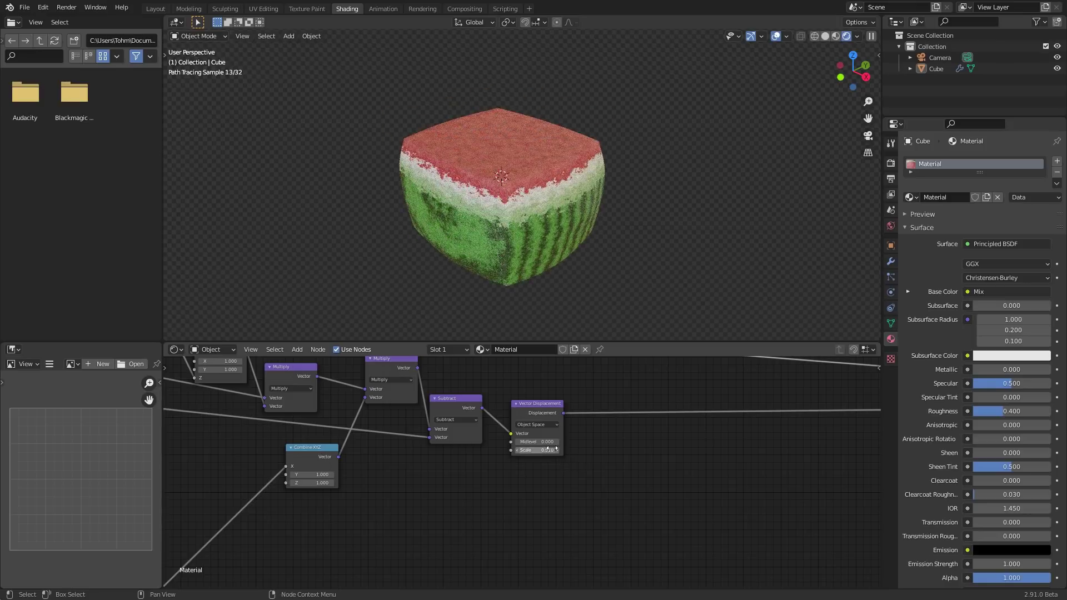
key("ctrl+z")
Save the file again.
middle_click_drag(378, 400, 595, 474)
scroll(366, 395, "down", 6)
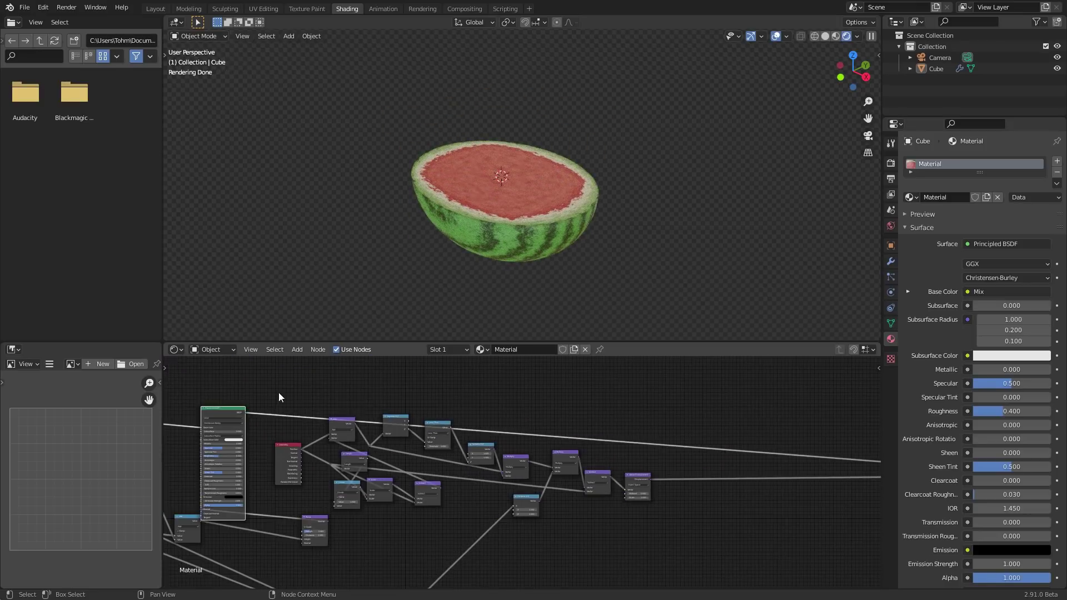
middle_click_drag(279, 397, 546, 433)
key("ctrl+s")
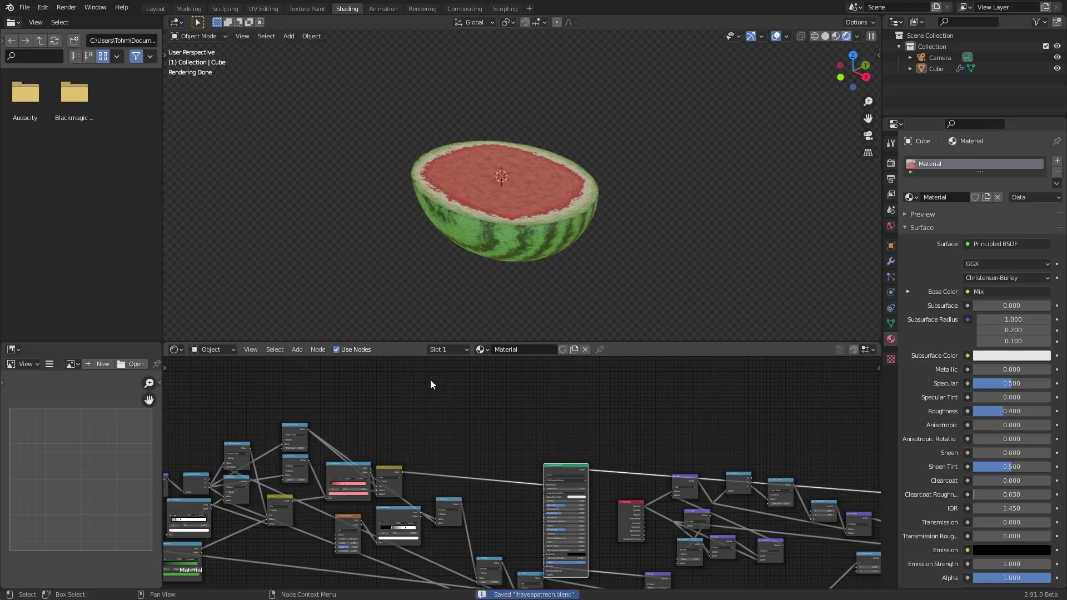
Move the Texture Coordinate node to the left of the first Noise Texture at the start of the node tree.
middle_click_drag(445, 404, 492, 446)
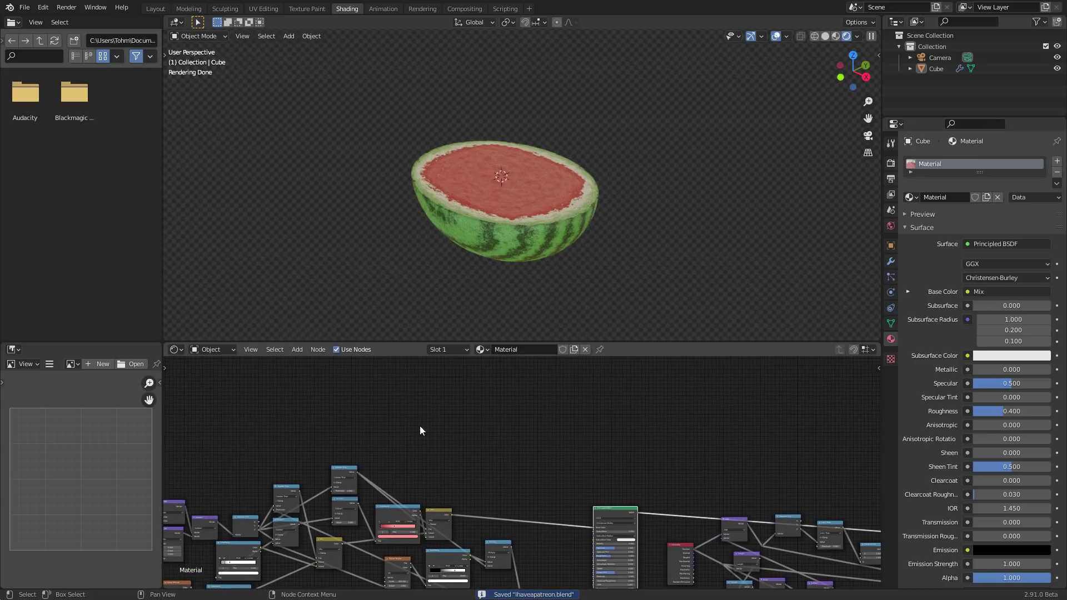
scroll(420, 423, "up", 4)
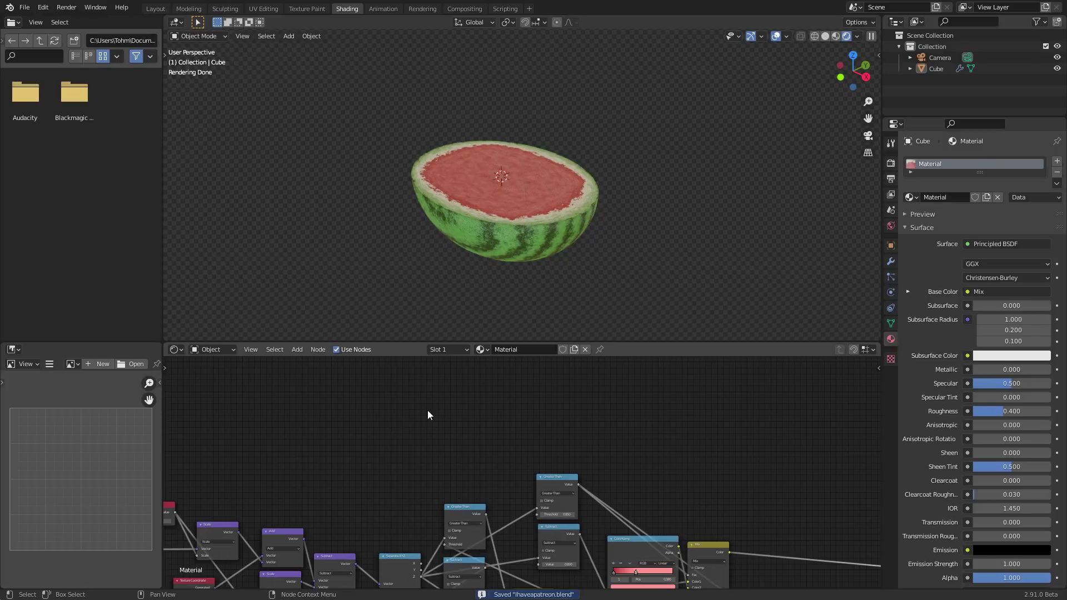
scroll(528, 183, "up", 3)
middle_click_drag(545, 493, 573, 426)
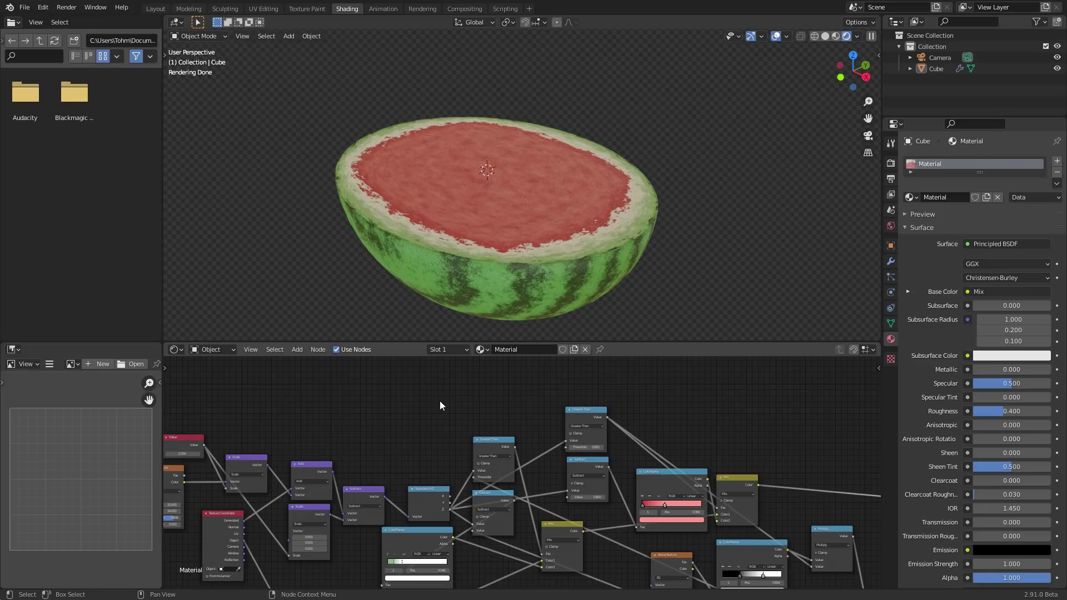
middle_click_drag(451, 405, 505, 434)
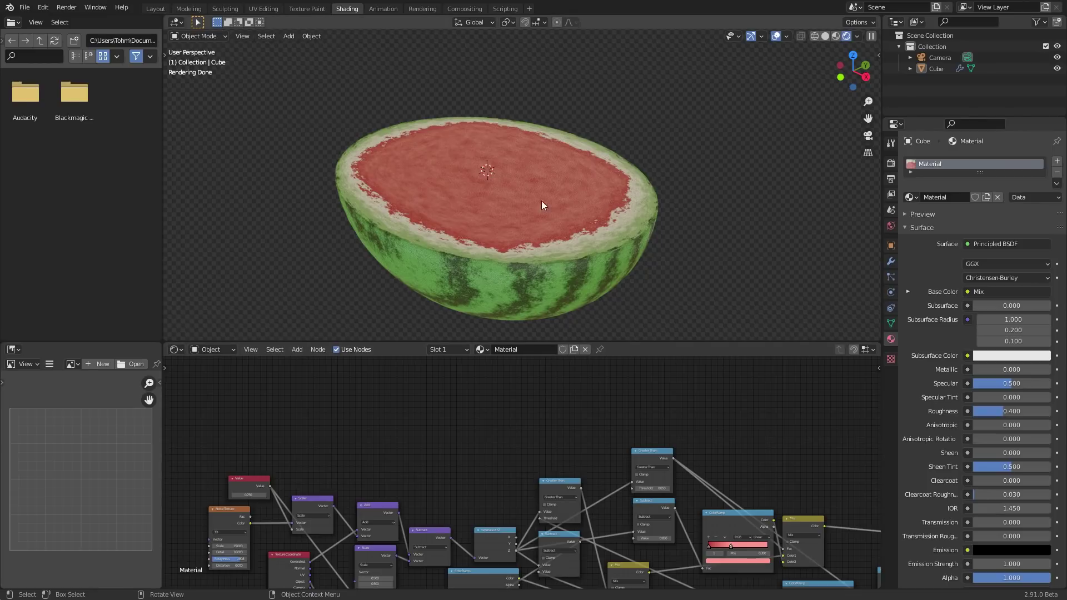
middle_click_drag(412, 400, 478, 383)
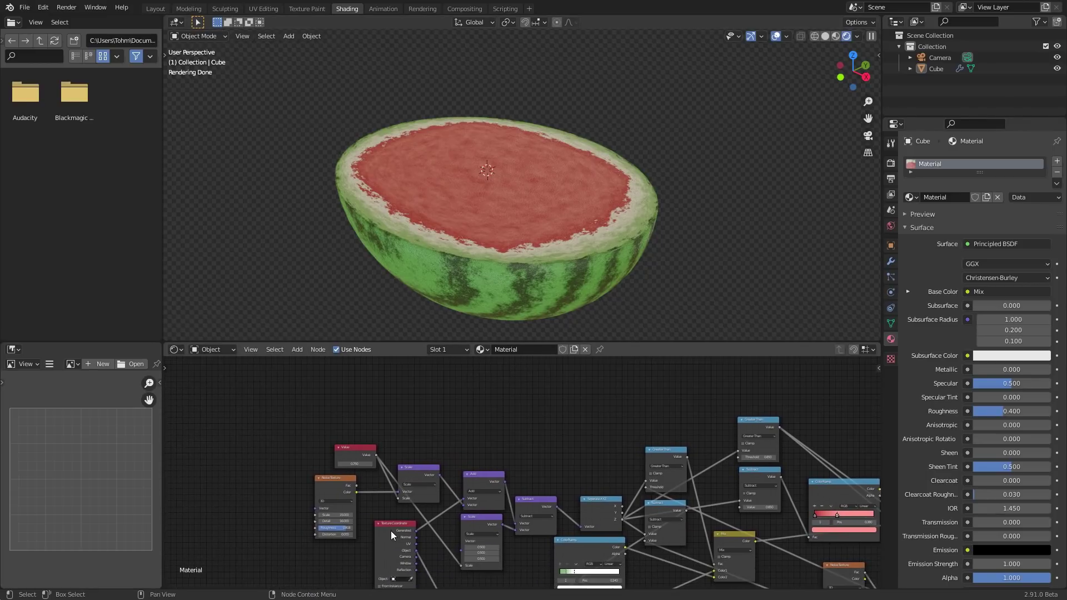
left_click_drag(392, 534, 246, 483)
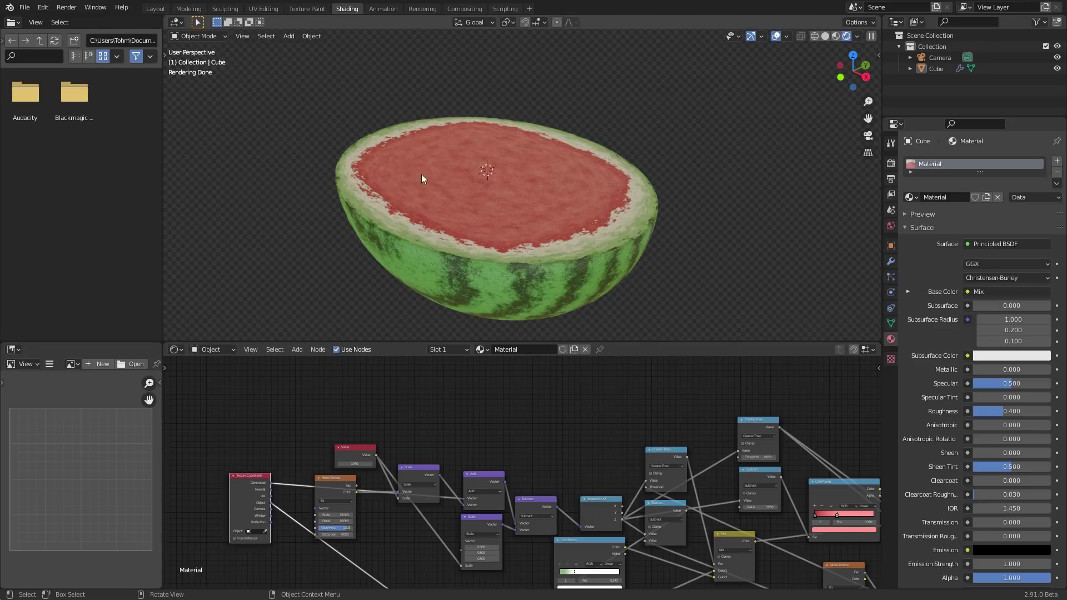
Add a Voronoi Texture node and place it above the 0.750 Value node.
scroll(394, 412, "up", 2)
middle_click_drag(393, 412, 439, 438)
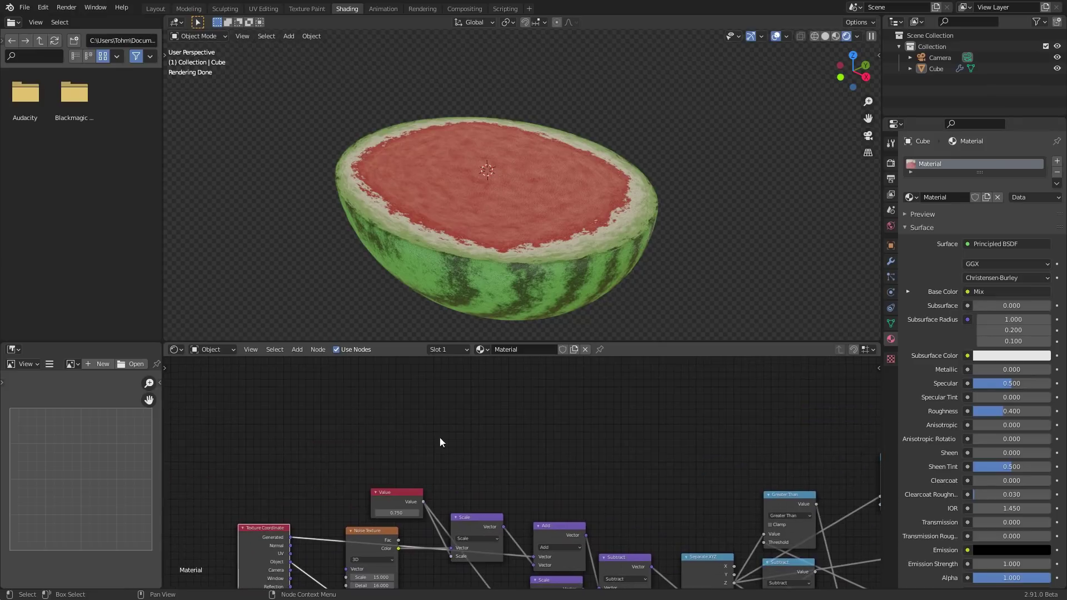
key("shift+a")
left_click(452, 401)
type("voronoi")
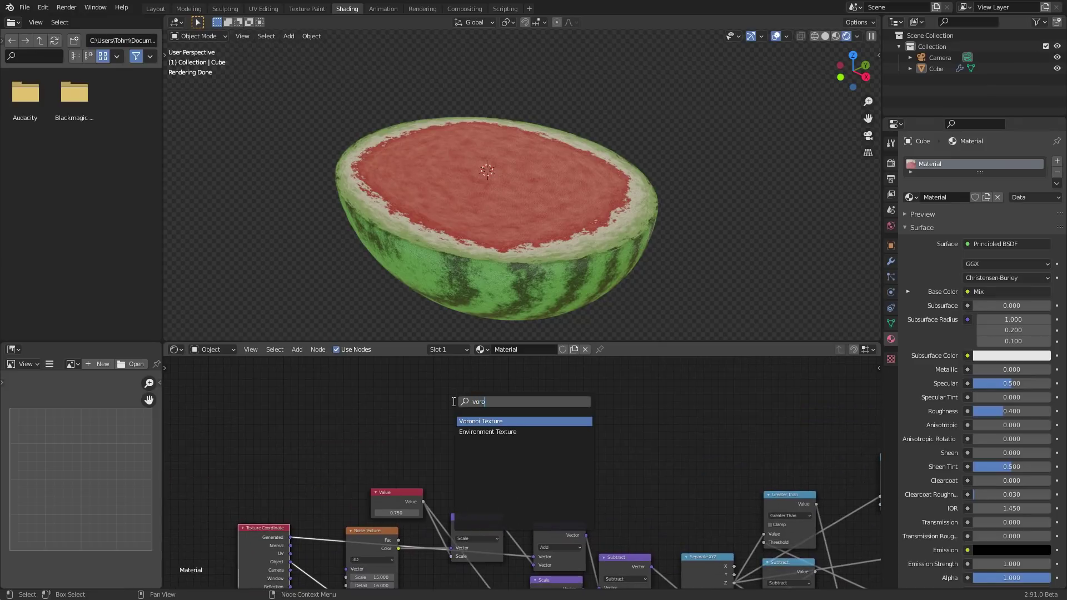
key("Return")
left_click(383, 382)
Preview the Voronoi Texture with its Scale set to 10, and switch the preview to its Position output.
left_click(383, 382, "ctrl+shift")
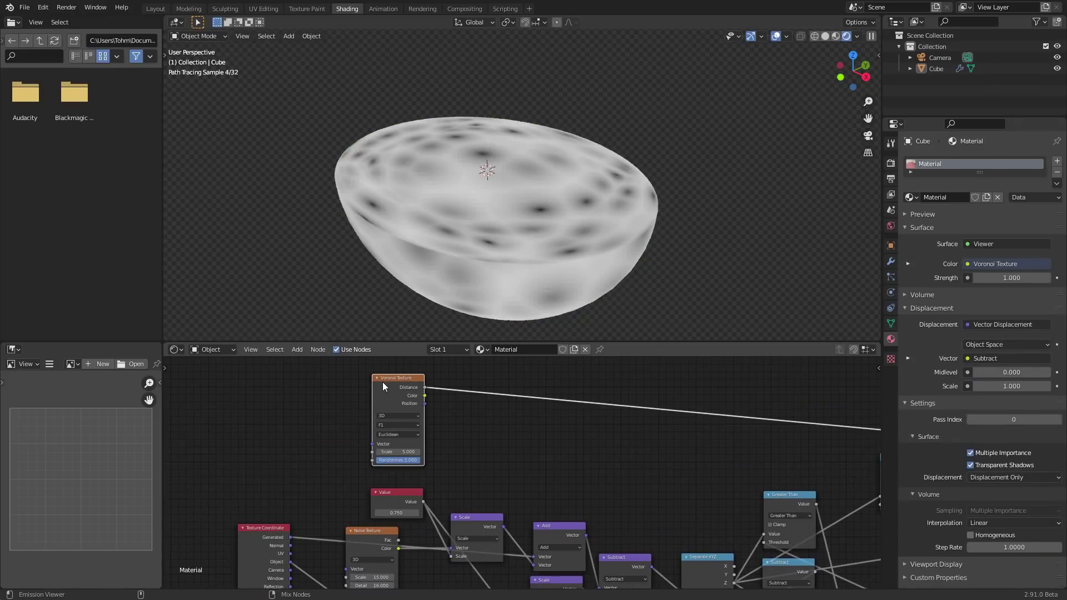
left_click_drag(401, 452, 439, 452)
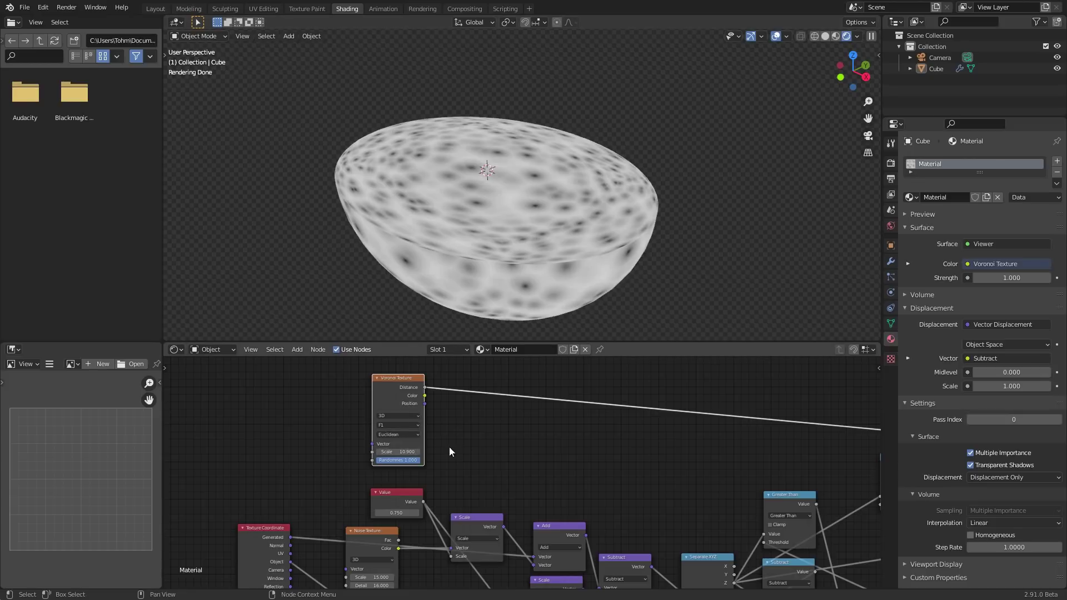
left_click(413, 392, "ctrl+shift")
left_click(413, 393, "ctrl+shift")
mouse_move(491, 195)
middle_mouse_down()
mouse_move(498, 219)
mouse_move(509, 199)
middle_mouse_up()
scroll(508, 199, "up", 3)
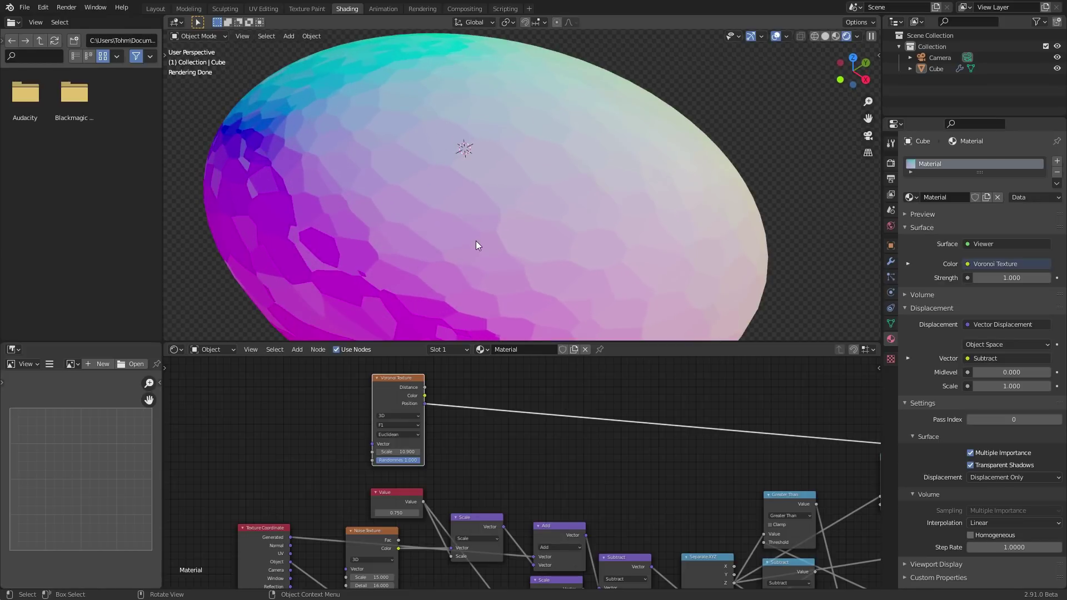
Move the Texture Coordinate node further left and connect its Object output to the Voronoi Texture's Vector input, nudging the Voronoi node up and left.
middle_click_drag(309, 425, 355, 392)
left_click_drag(309, 495, 266, 464)
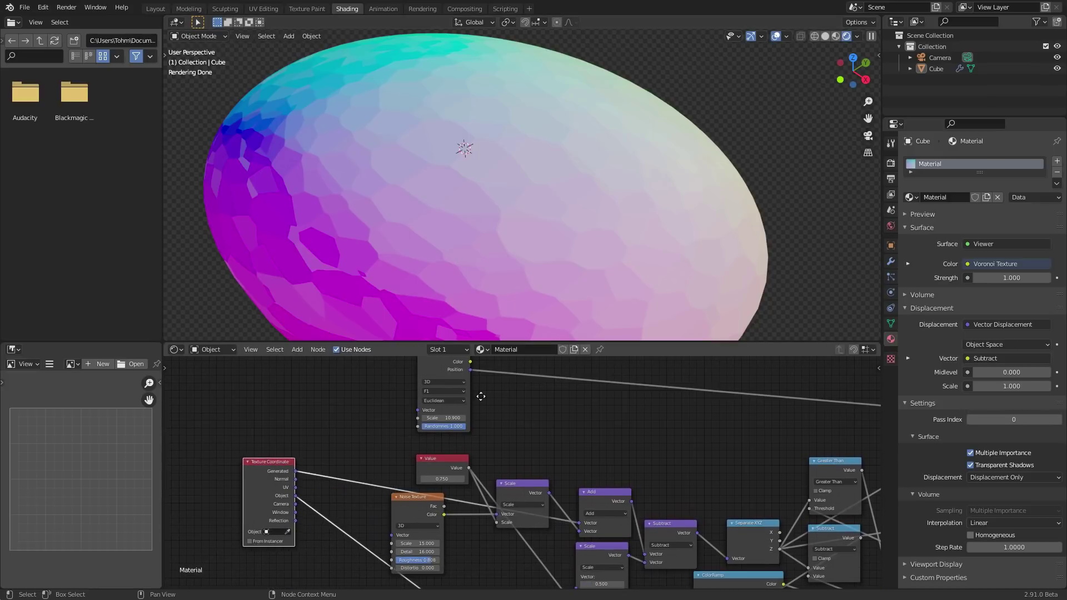
middle_click_drag(481, 396, 429, 451)
left_click_drag(244, 551, 367, 462)
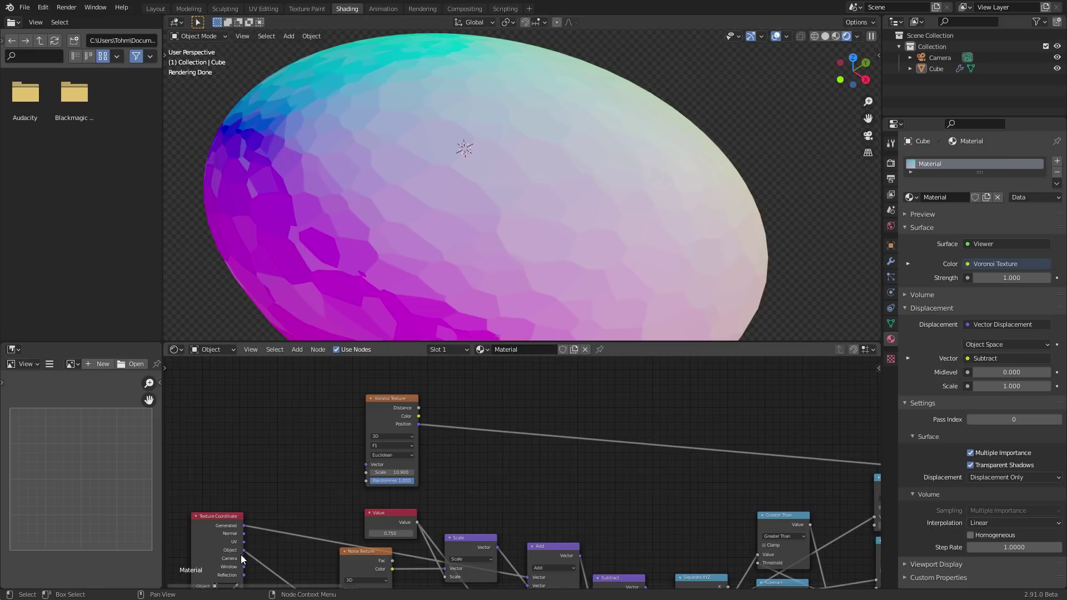
left_click_drag(243, 550, 366, 465)
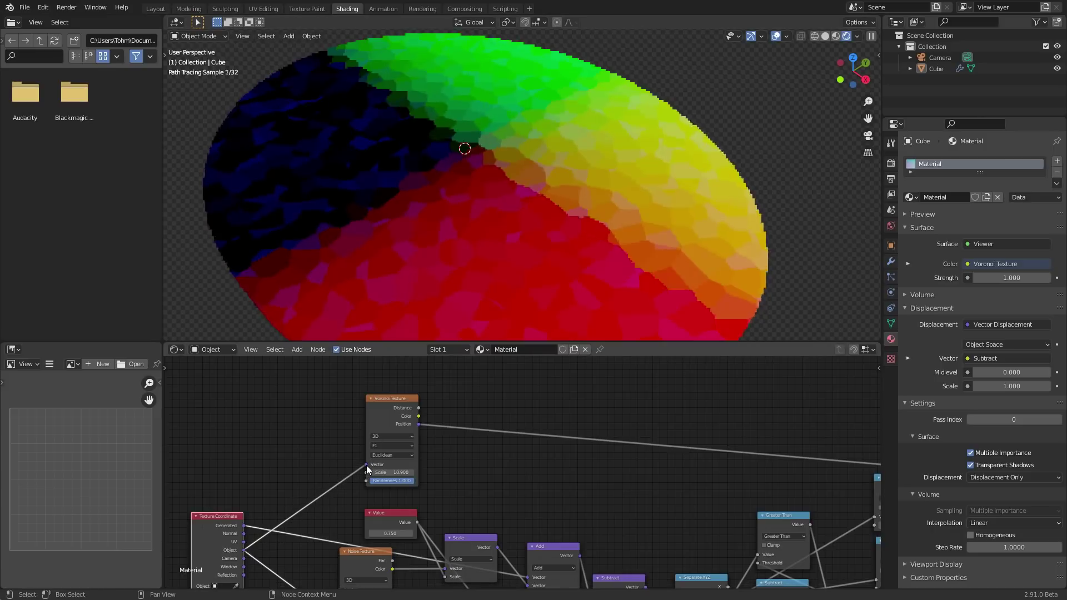
left_click_drag(415, 411, 401, 397)
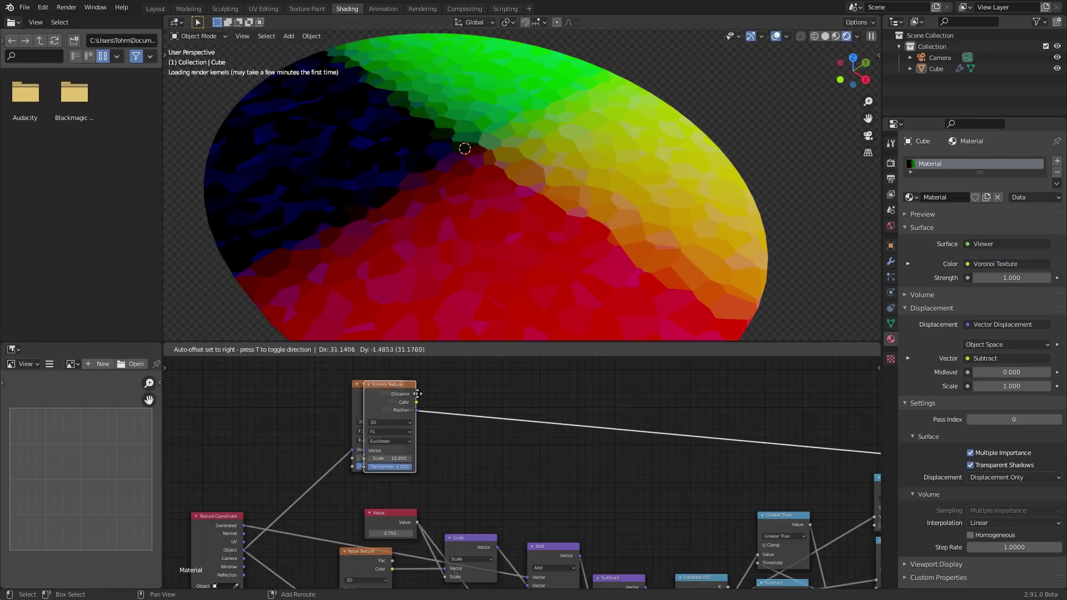
Duplicate the vector Add node onto the Voronoi Texture's Position preview link and change the copy's operation to Subtract.
middle_click_drag(541, 423, 513, 420)
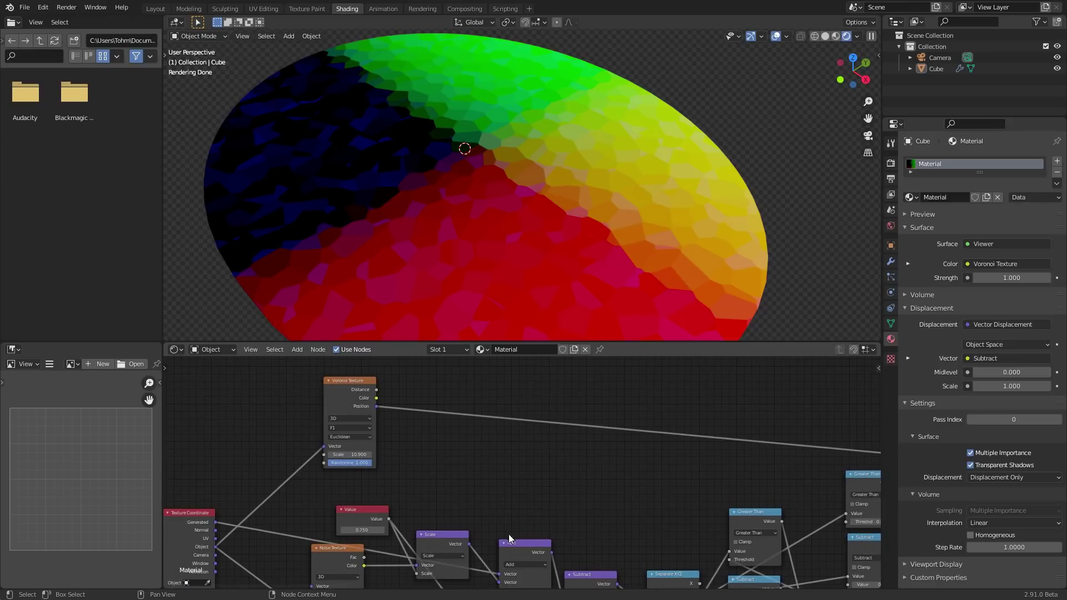
left_click(513, 542)
key("shift+d")
left_click(432, 395)
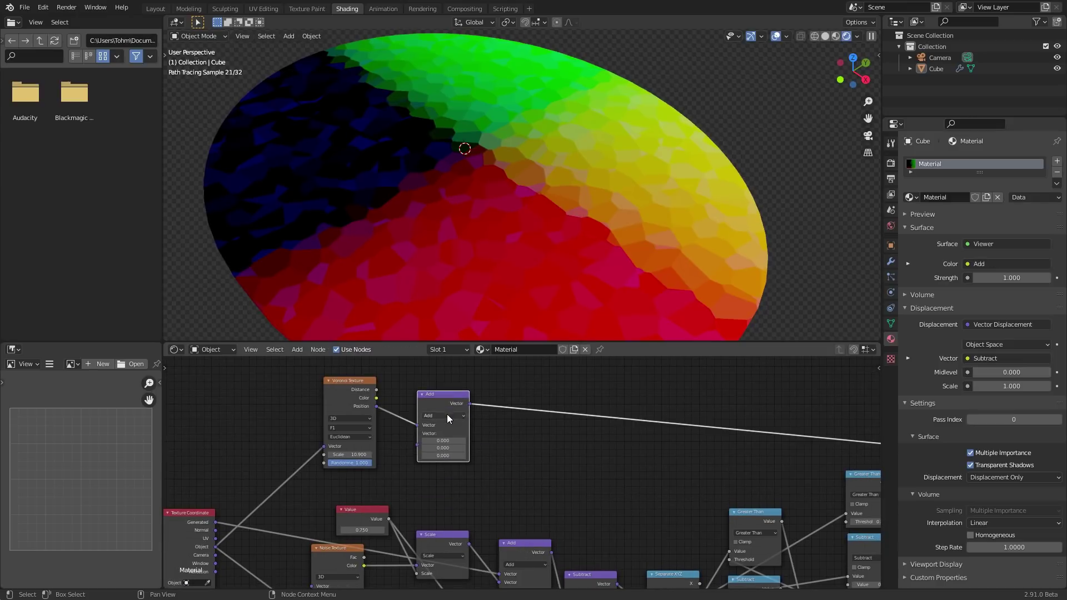
scroll(447, 414, "down", 1, "ctrl")
Connect the Texture Coordinate's Object output to the new Subtract node's first Vector input, with the Voronoi Position feeding the second.
middle_click_drag(208, 548, 283, 548)
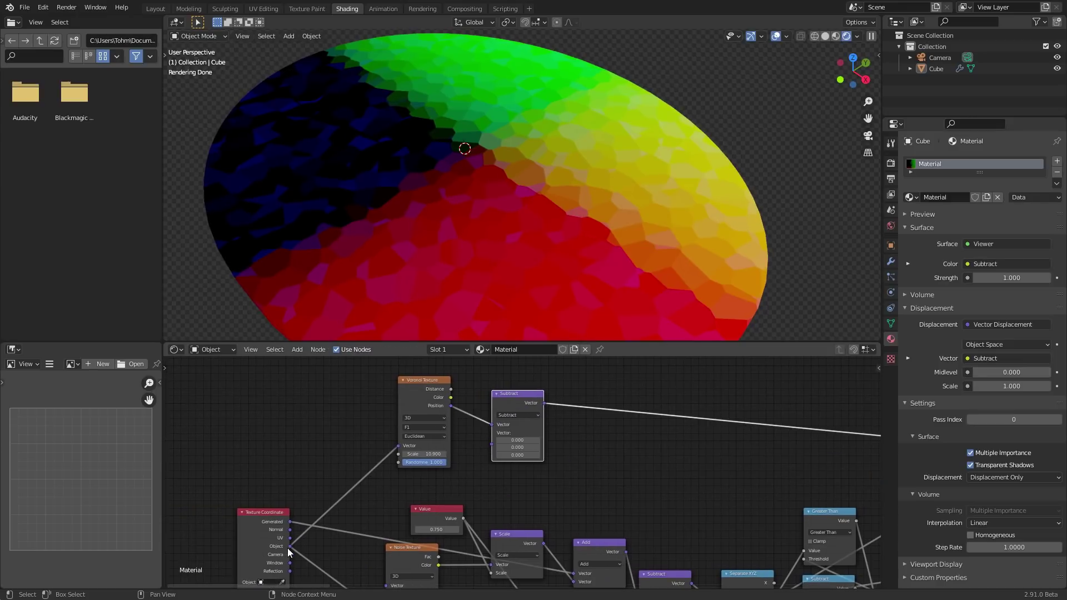
left_click_drag(290, 546, 493, 419)
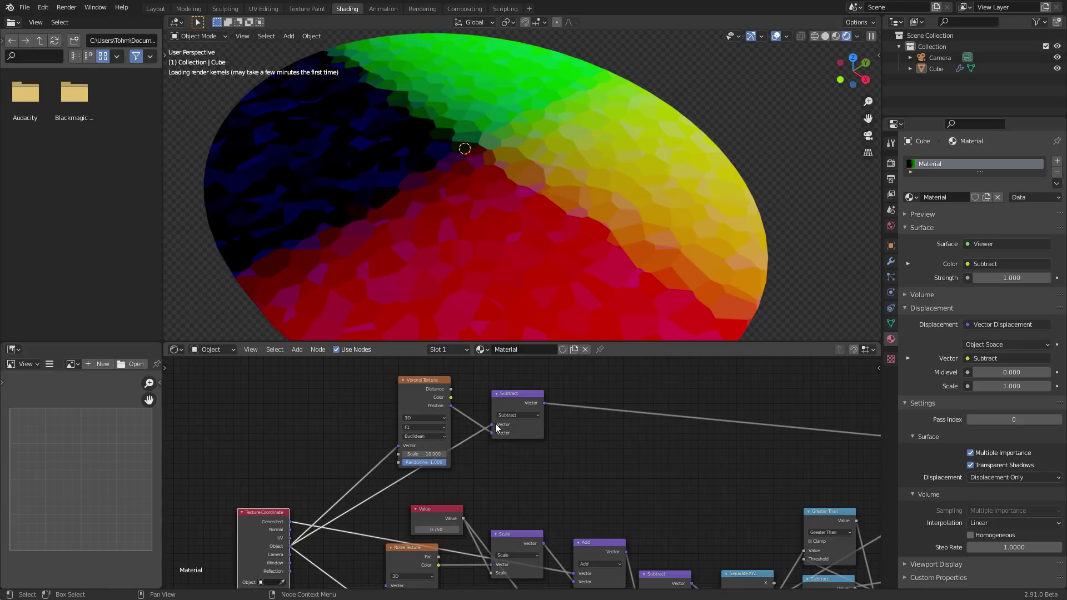
scroll(492, 417, "up", 1)
middle_click_drag(492, 417, 498, 442)
left_click_drag(491, 422, 496, 424)
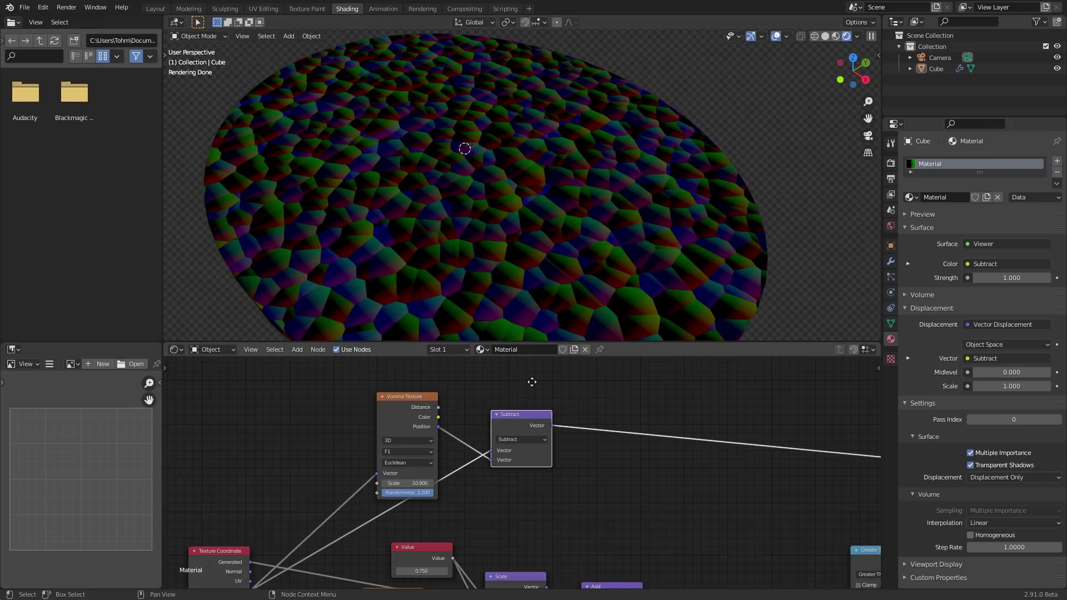
Duplicate the Subtract node onto its own output link and change the copy's operation to Multiply.
middle_click_drag(514, 425, 441, 439)
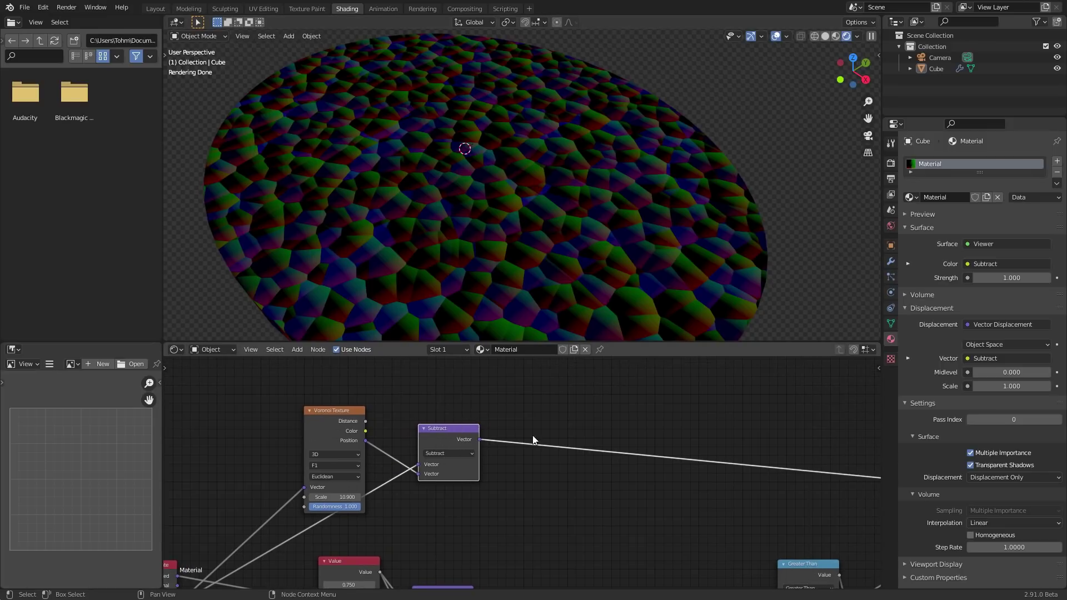
scroll(462, 190, "up", 2)
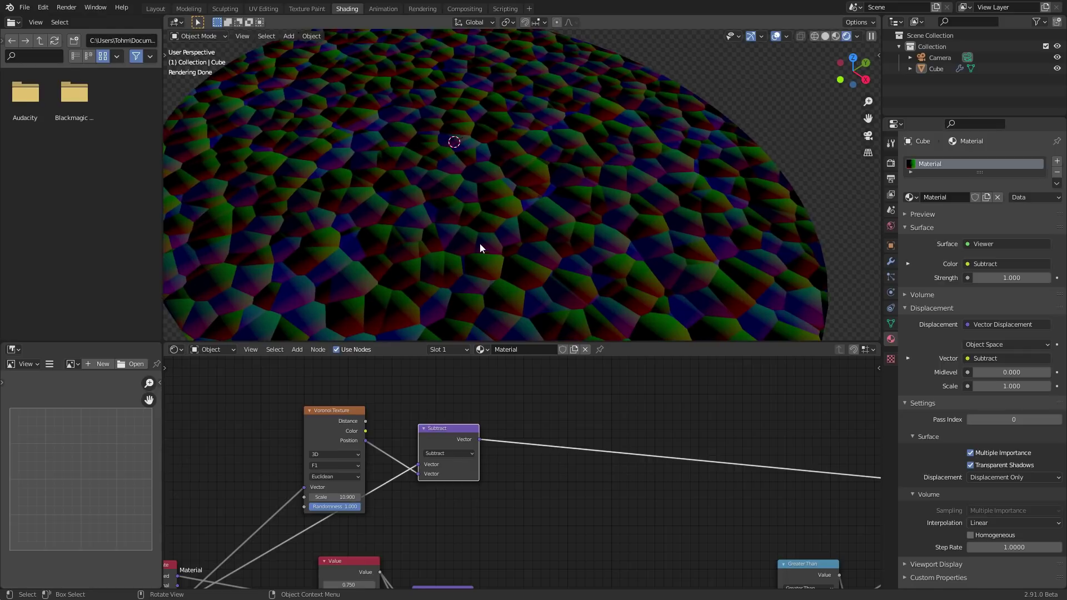
scroll(480, 248, "down", 3)
key("shift+d")
left_click(555, 439)
left_click(563, 447)
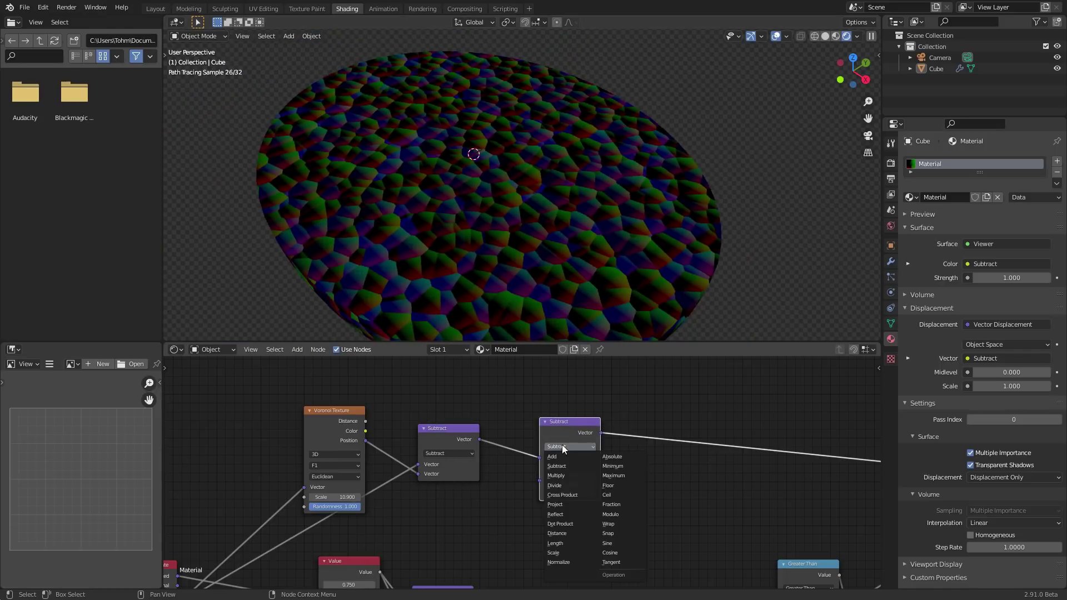
left_click(565, 475)
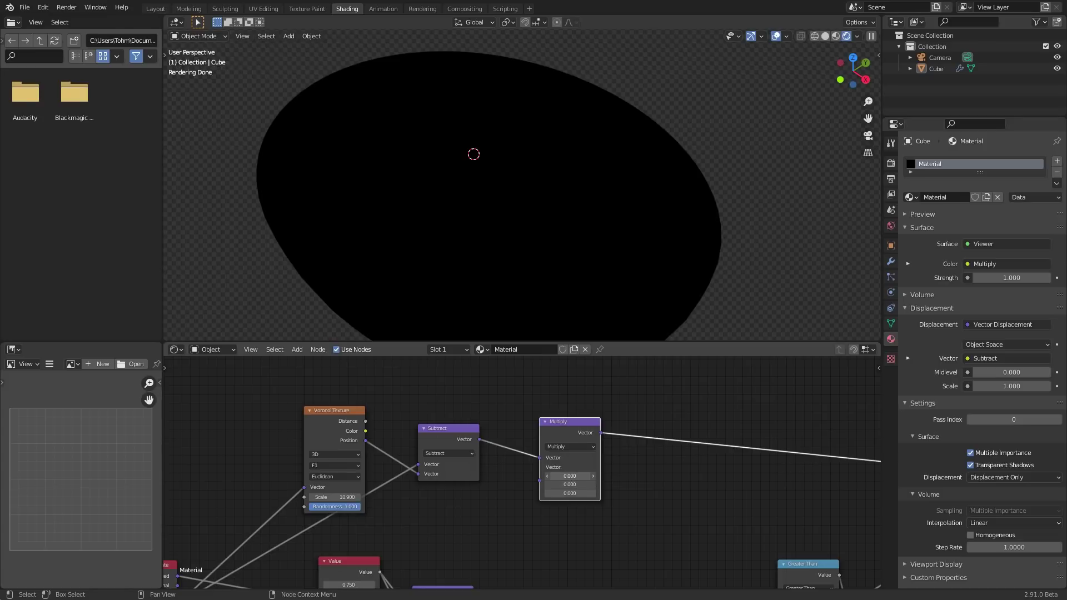
Set the first two components of the Multiply node's second vector to 1.
left_click_drag(570, 476, 570, 485)
type("1")
key("Return")
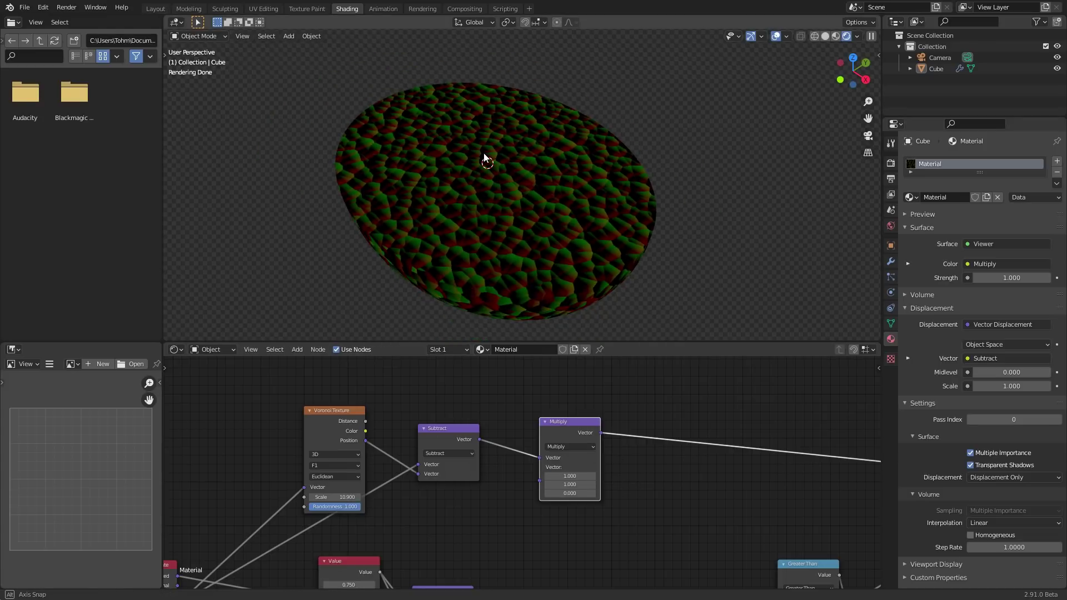
middle_click_drag(486, 158, 486, 177)
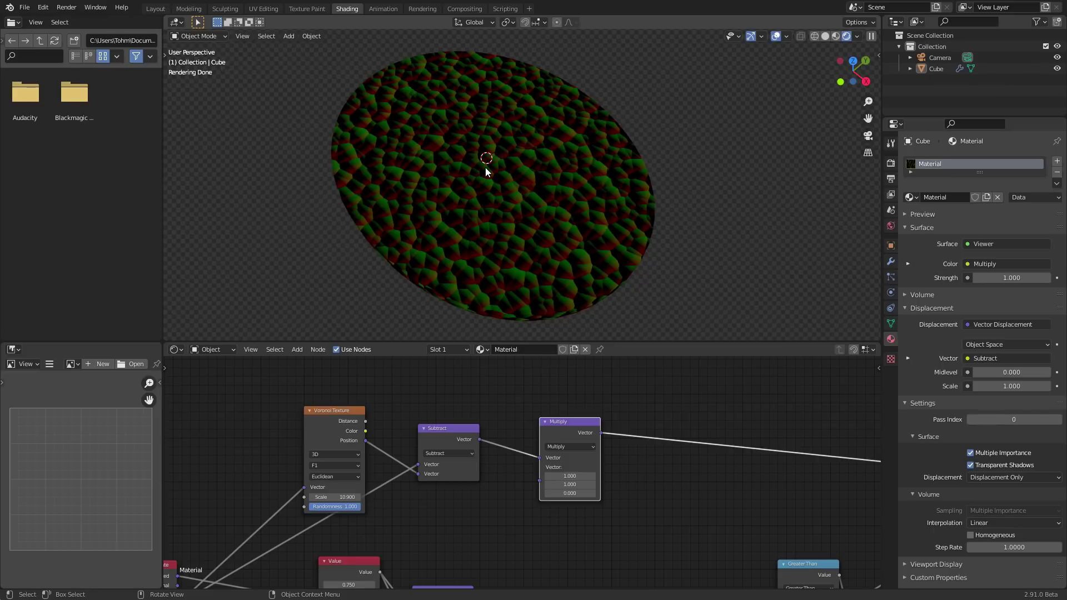
Preview the Voronoi Texture's outputs on the melon, cycling from Distance to Position.
middle_click_drag(415, 400, 536, 390)
left_click_drag(454, 399, 414, 392)
left_click(413, 393, "ctrl+shift")
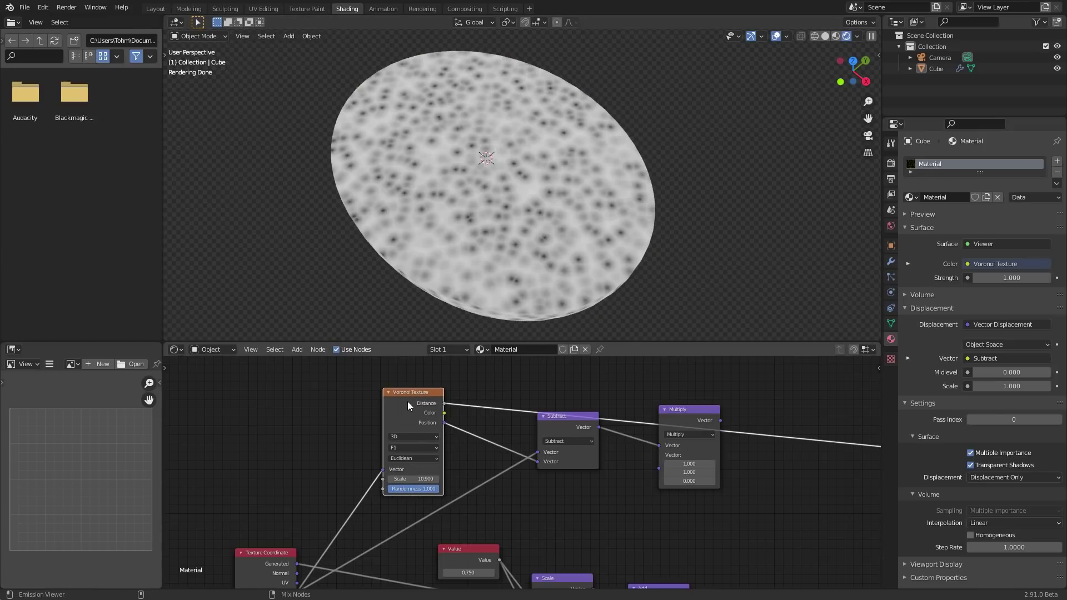
left_click(410, 401, "ctrl+shift")
left_click(412, 400, "ctrl+shift")
scroll(553, 167, "up", 2)
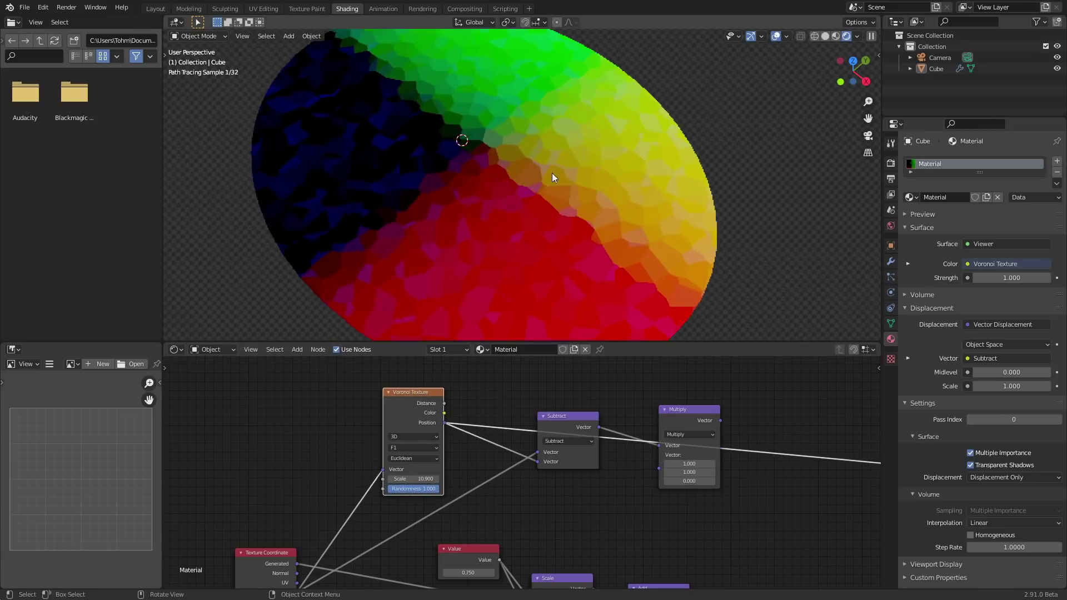
scroll(552, 172, "up", 1)
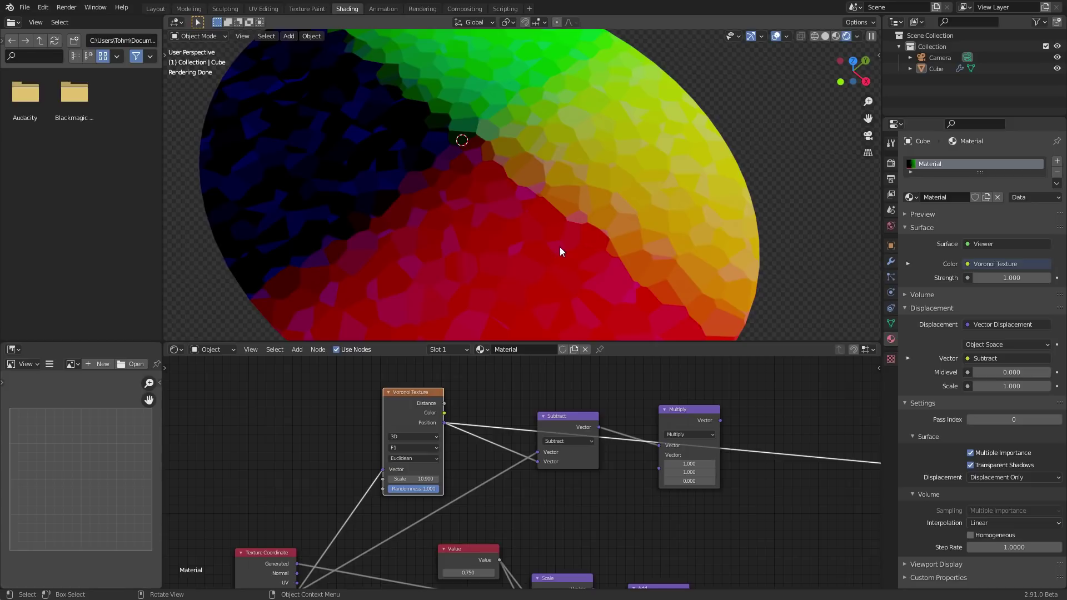
Move the new Subtract node slightly up and closer to the Voronoi Texture, and preview its result on the melon.
left_click_drag(569, 418, 557, 396)
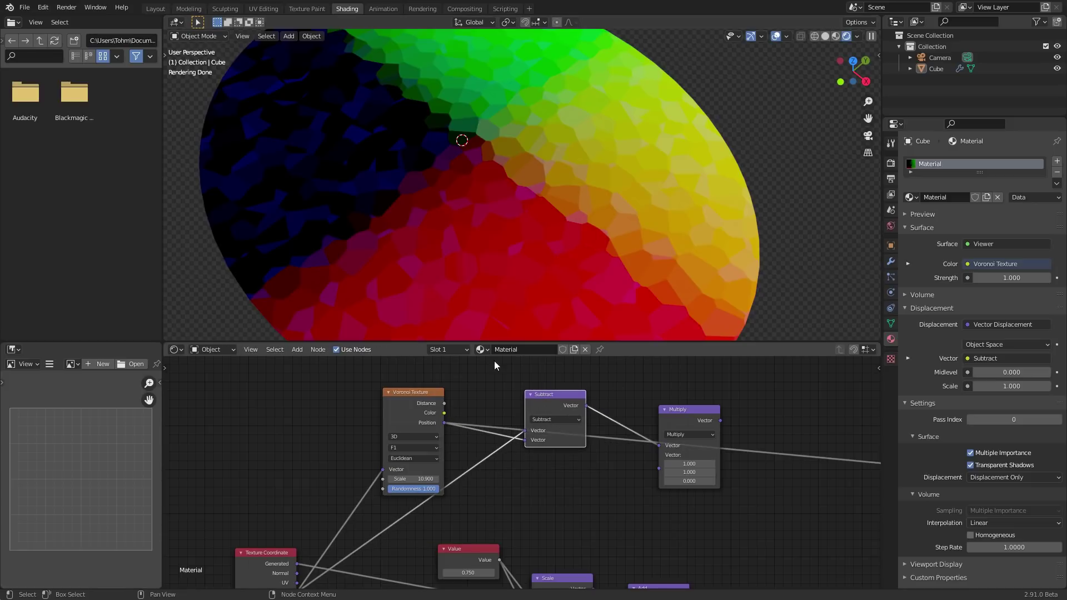
middle_click_drag(545, 432, 488, 419)
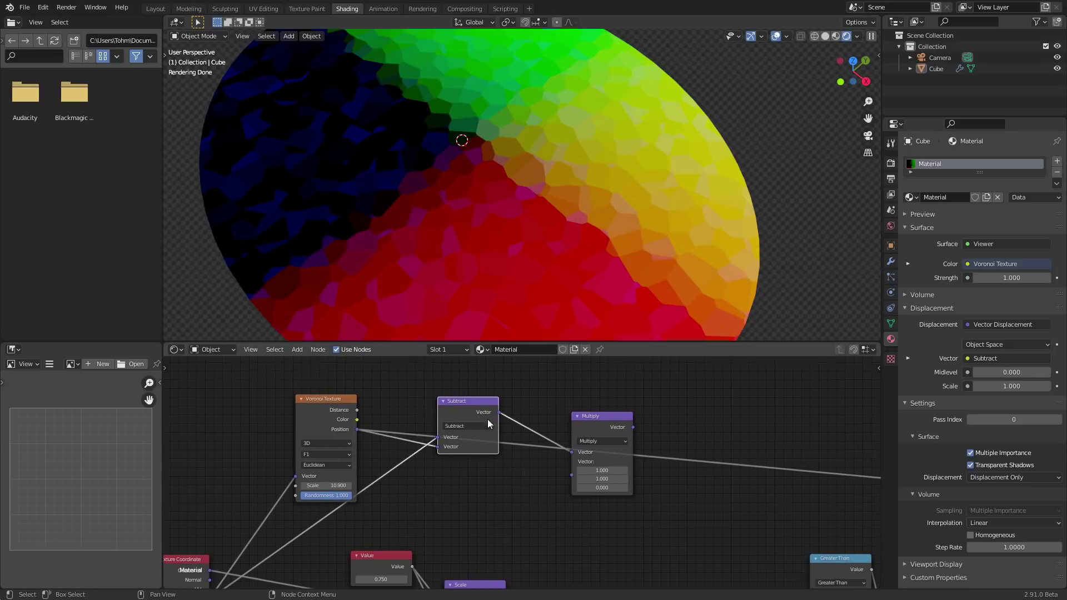
scroll(487, 419, "up", 2)
middle_click_drag(405, 402, 470, 437)
left_click(465, 417, "ctrl+shift")
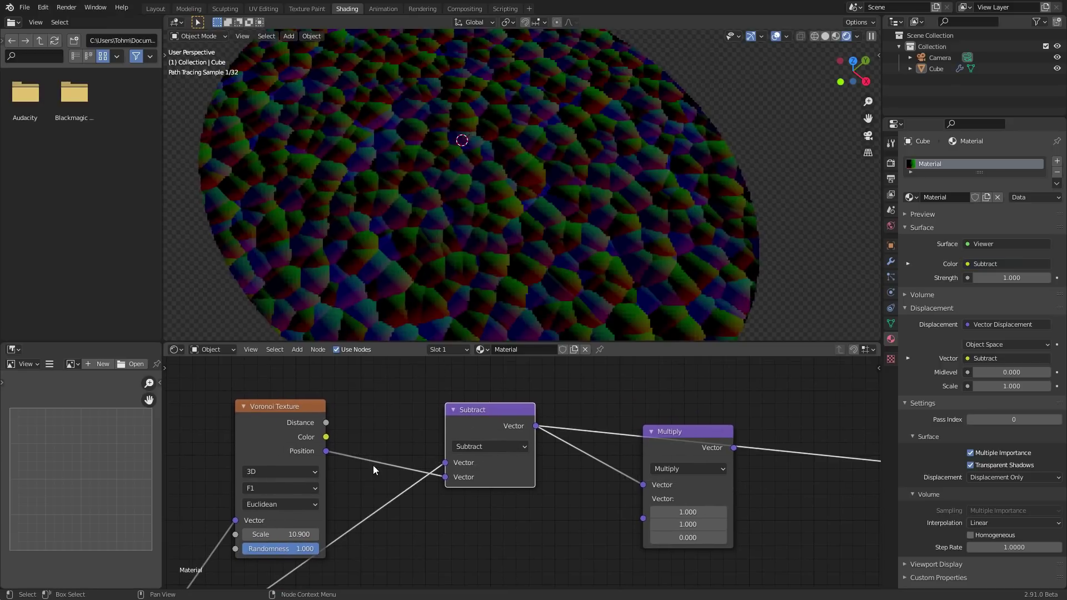
Examine the Subtract node's connections and the cell gradients it produces across the melon surface.
middle_click_drag(372, 465, 487, 426)
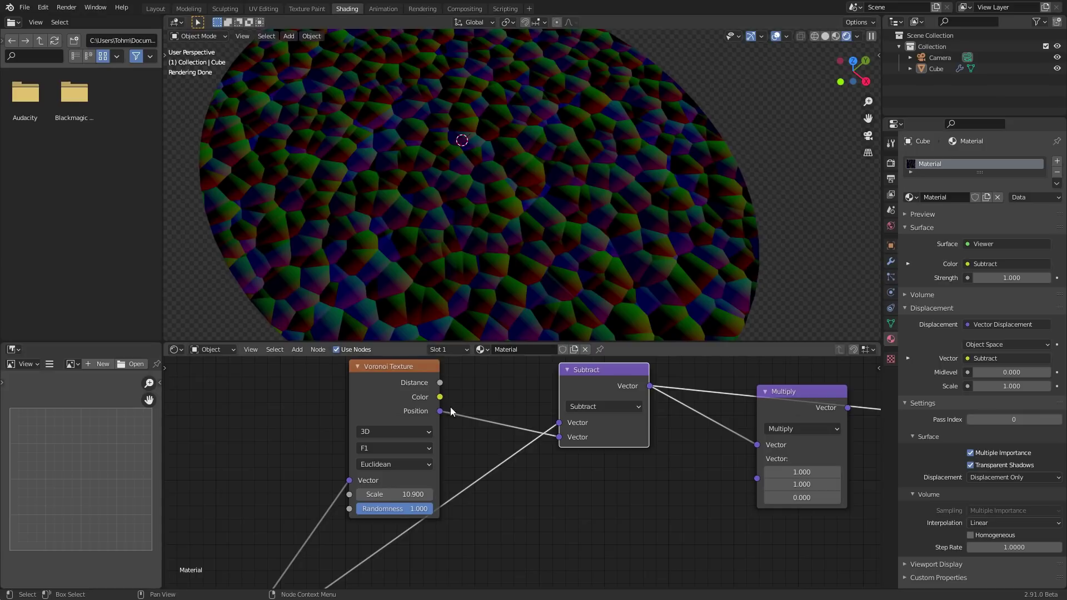
scroll(611, 420, "down", 3)
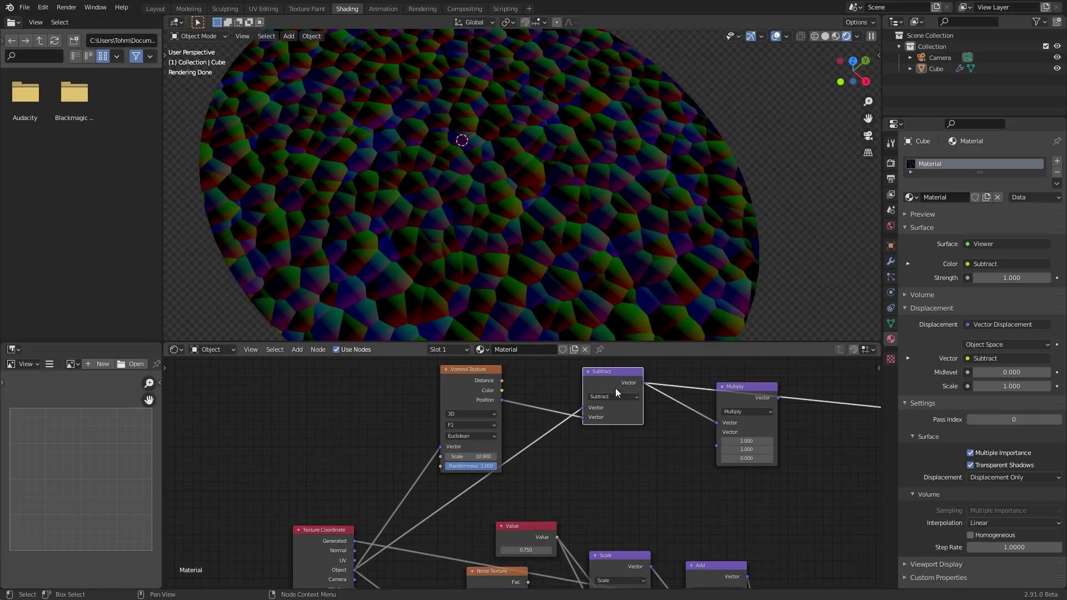
scroll(615, 388, "up", 2)
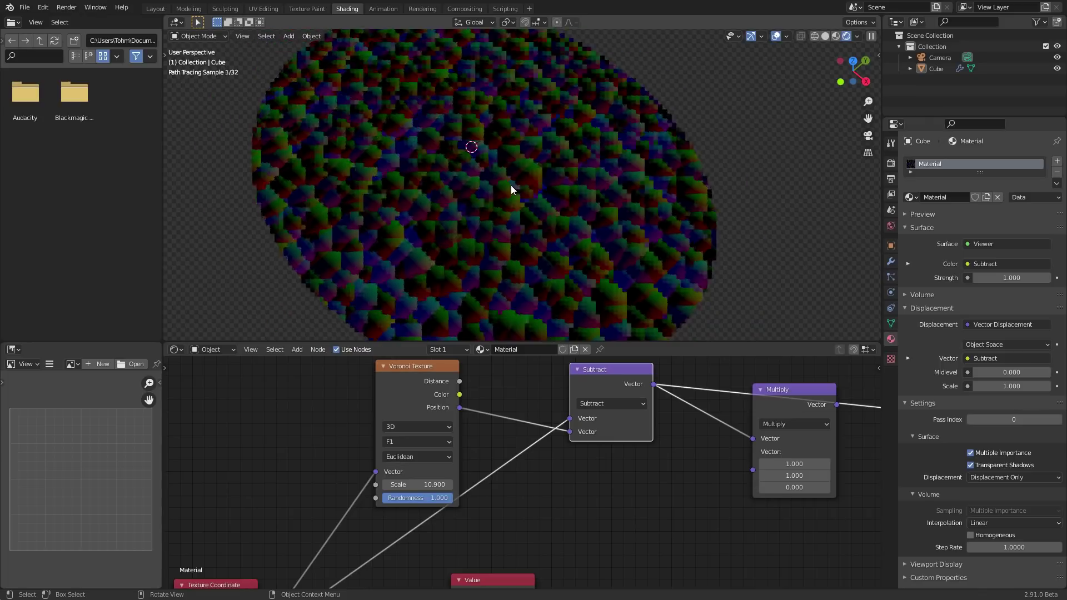
middle_click_drag(506, 195, 470, 210)
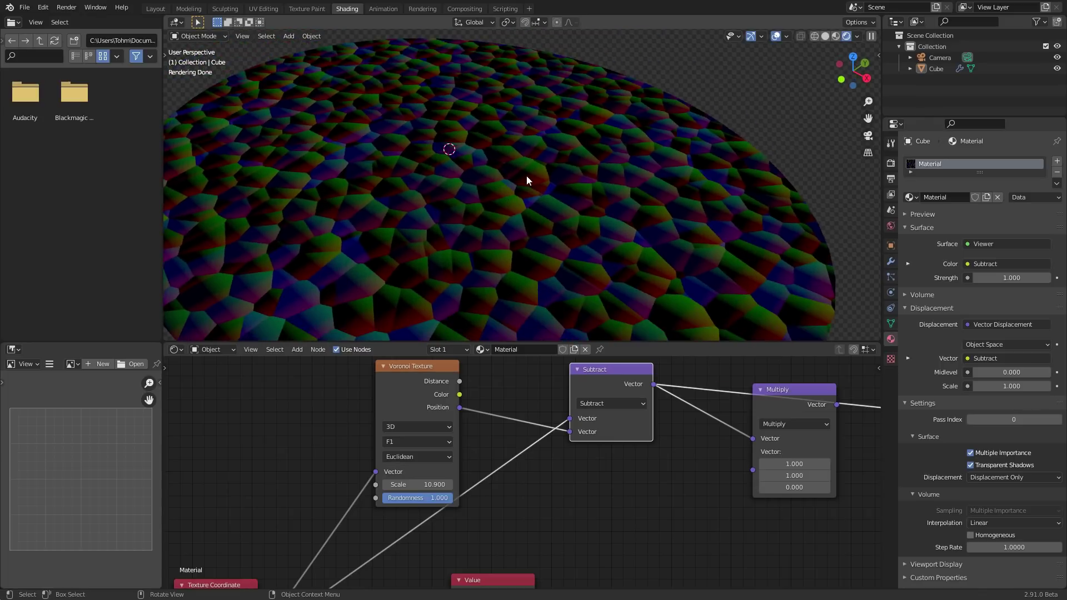
scroll(465, 186, "down", 4)
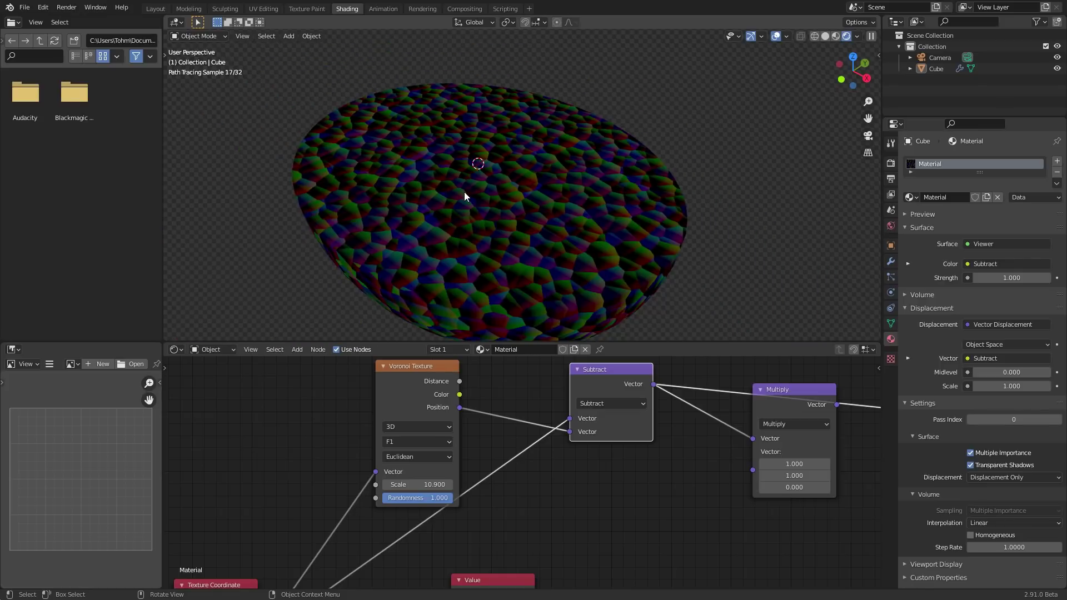
middle_click_drag(529, 185, 500, 192)
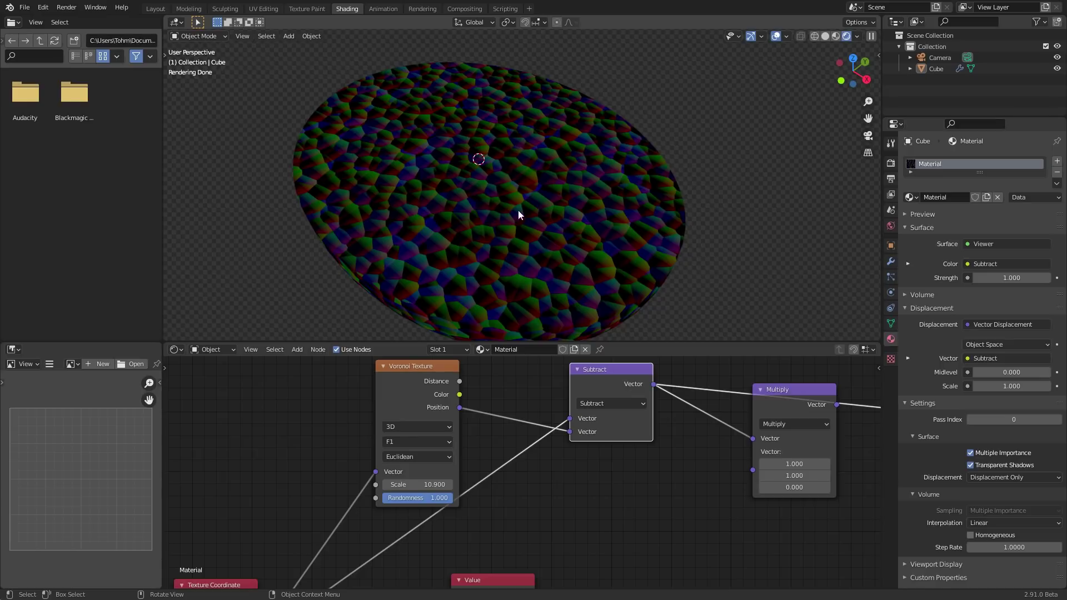
scroll(512, 152, "up", 3)
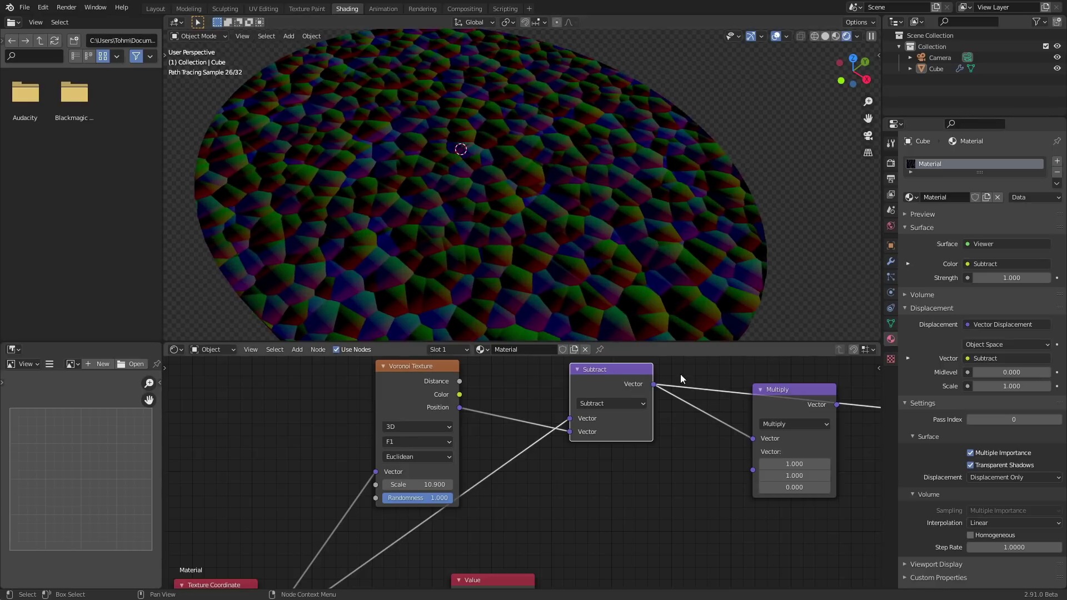
Preview the Multiply node's output on the melon and save the file.
middle_click_drag(715, 382, 582, 379)
left_click(653, 395, "ctrl+shift")
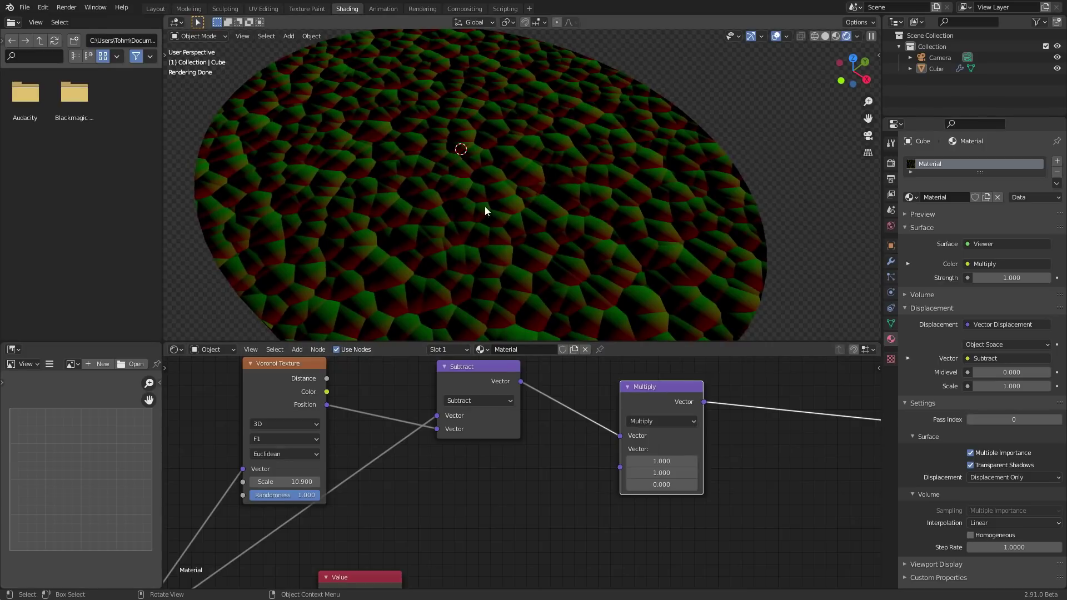
key("ctrl+s")
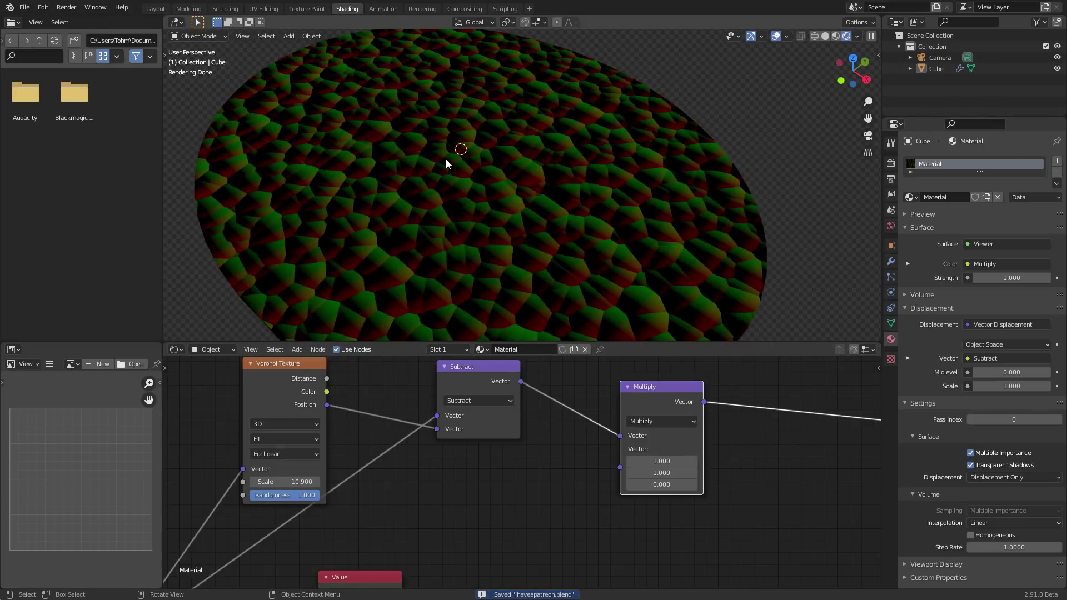
Set the Voronoi Texture's Scale to 5 and save the file.
scroll(438, 152, "down", 1)
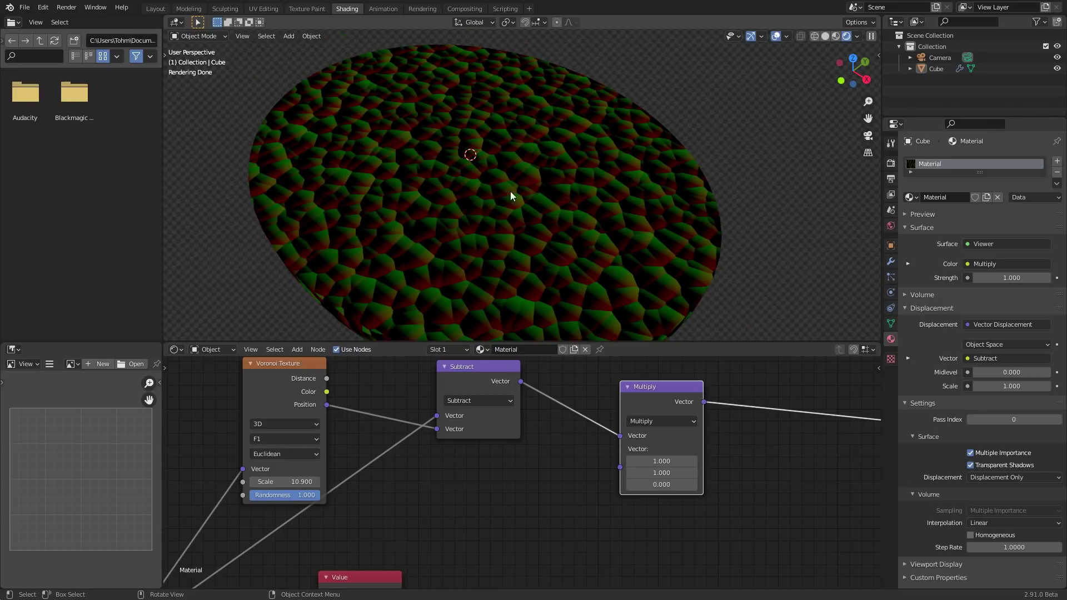
middle_click_drag(331, 439, 423, 418)
left_click(378, 460)
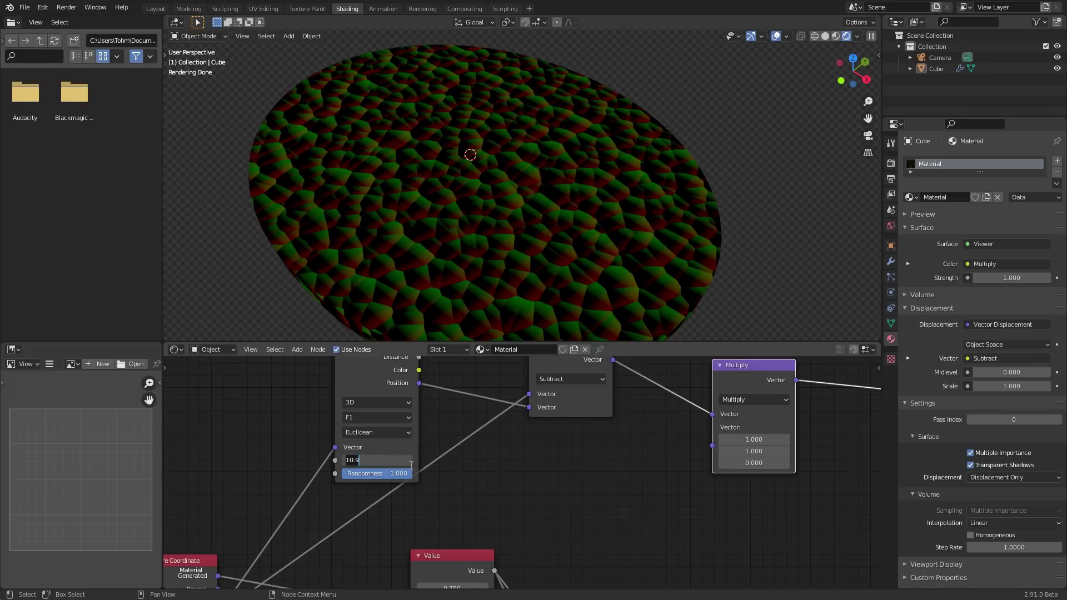
type("5")
key("Return")
key("ctrl+s")
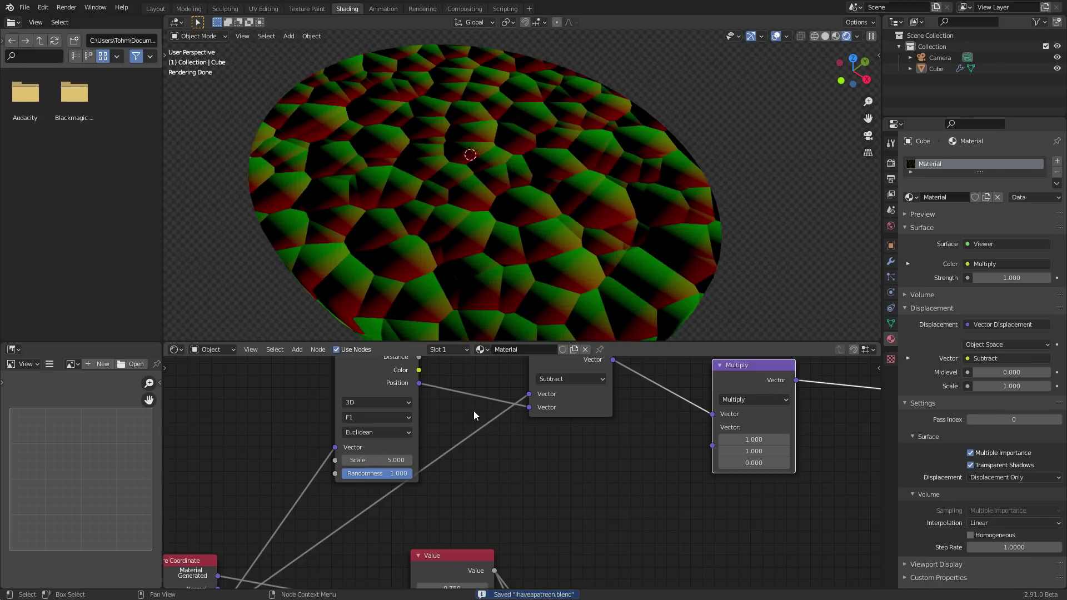
scroll(467, 187, "down", 4)
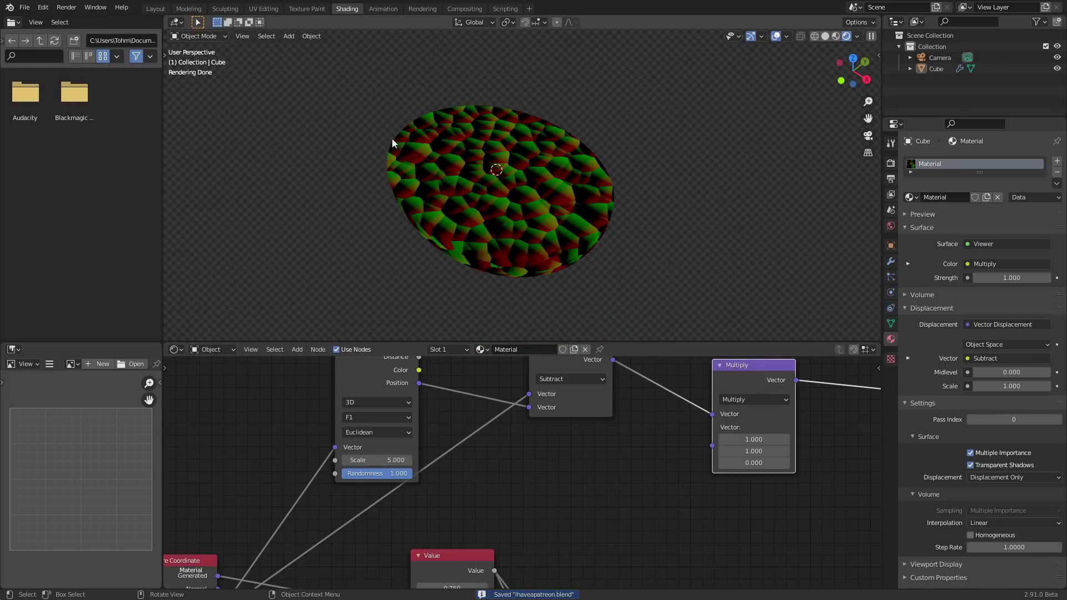
middle_click_drag(598, 408, 437, 428)
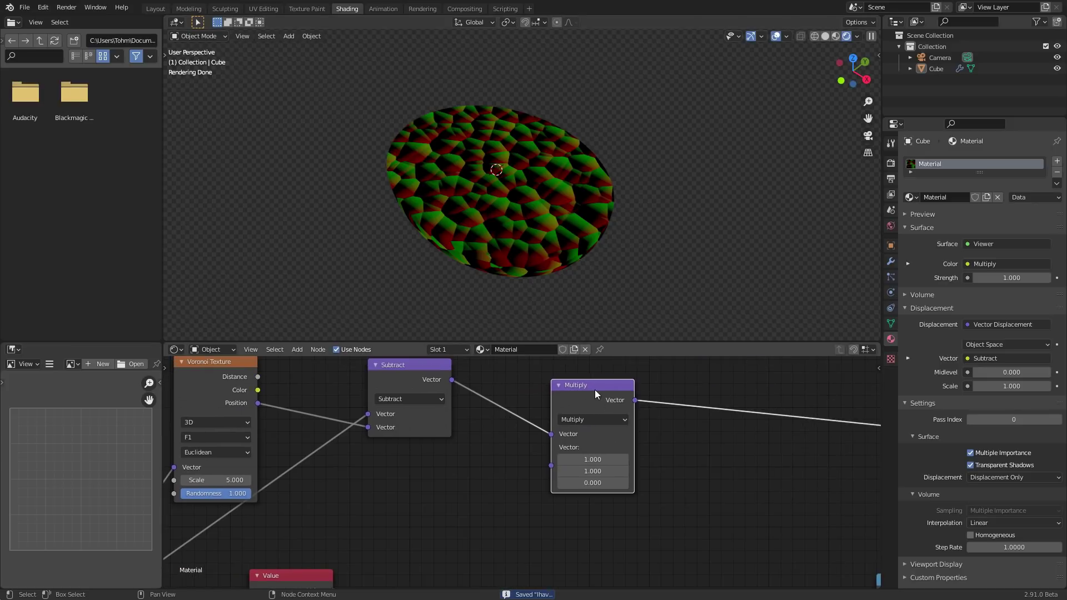
Duplicate the Multiply node after itself, switch the copy to Length, and preview its output on the melon.
left_click_drag(594, 389, 565, 393)
middle_click_drag(566, 393, 483, 411)
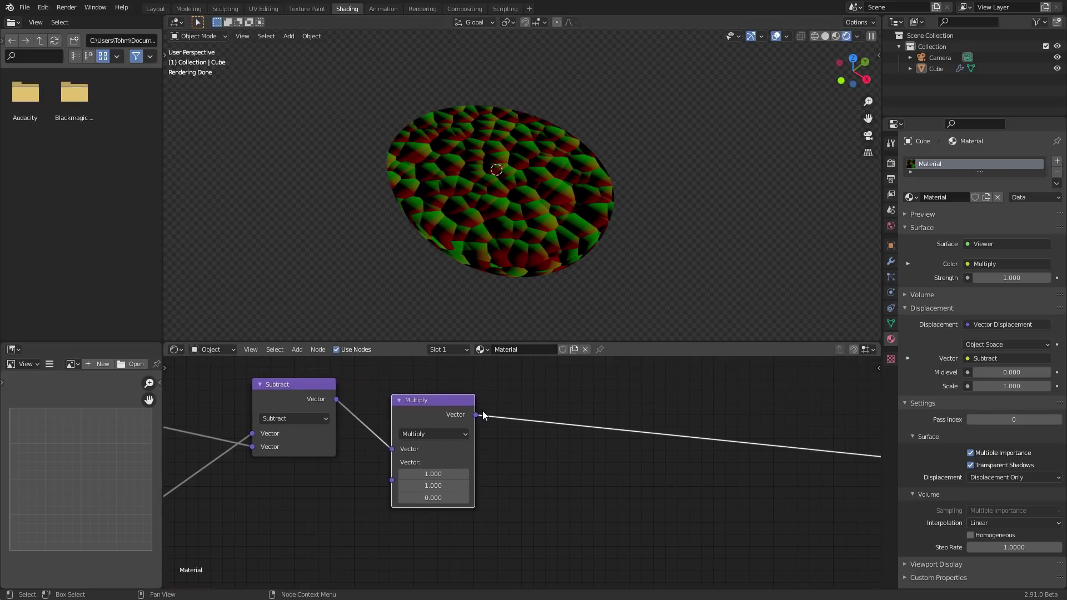
key("shift+d")
left_click(572, 433)
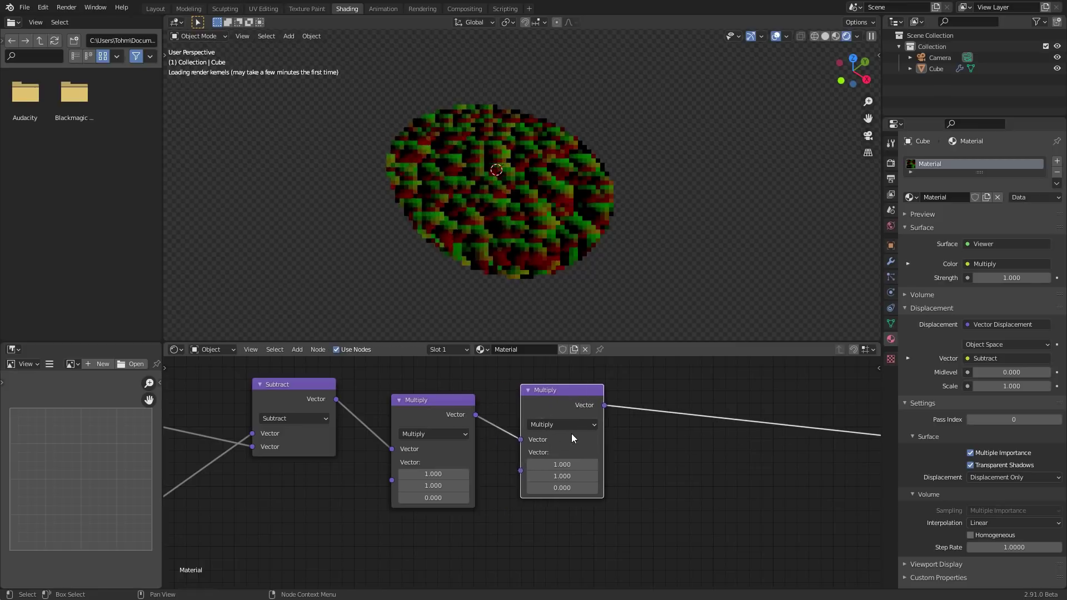
left_click(564, 425)
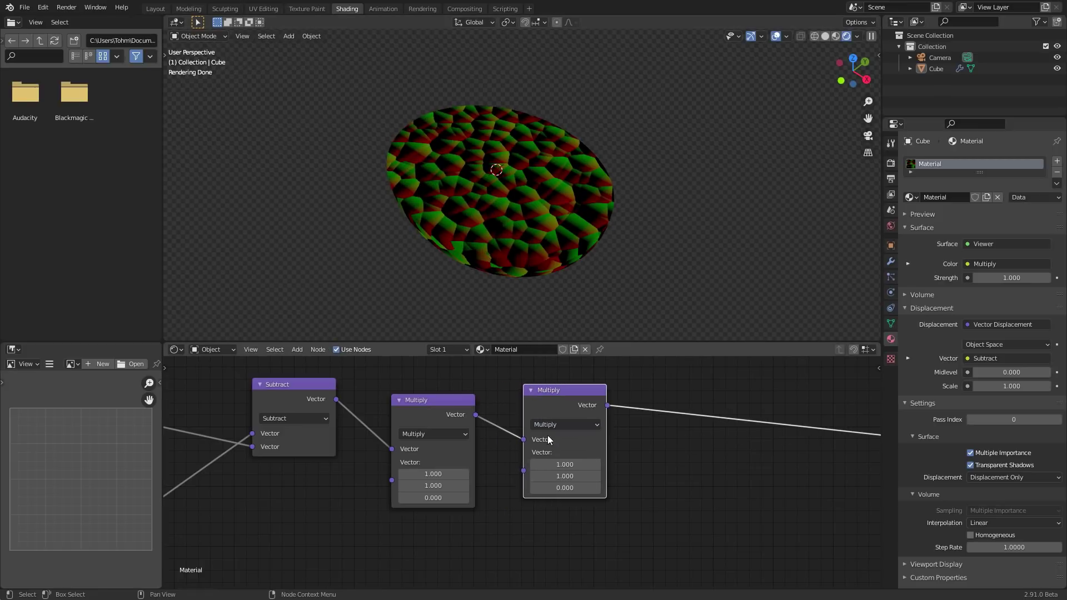
left_click(565, 425)
left_click(548, 292)
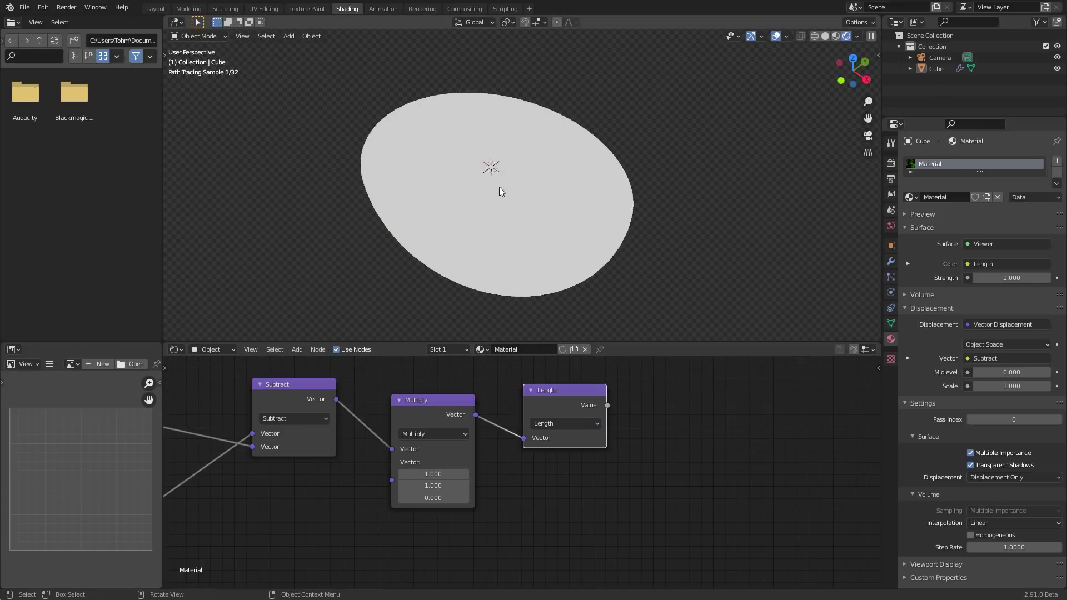
left_click(553, 402, "ctrl+shift")
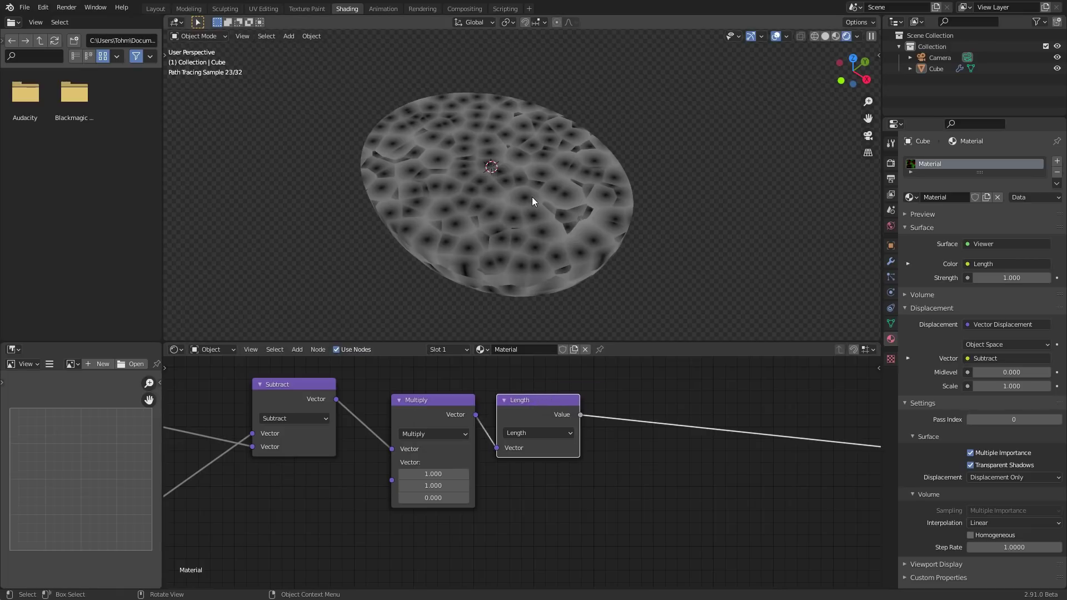
scroll(528, 203, "up", 3)
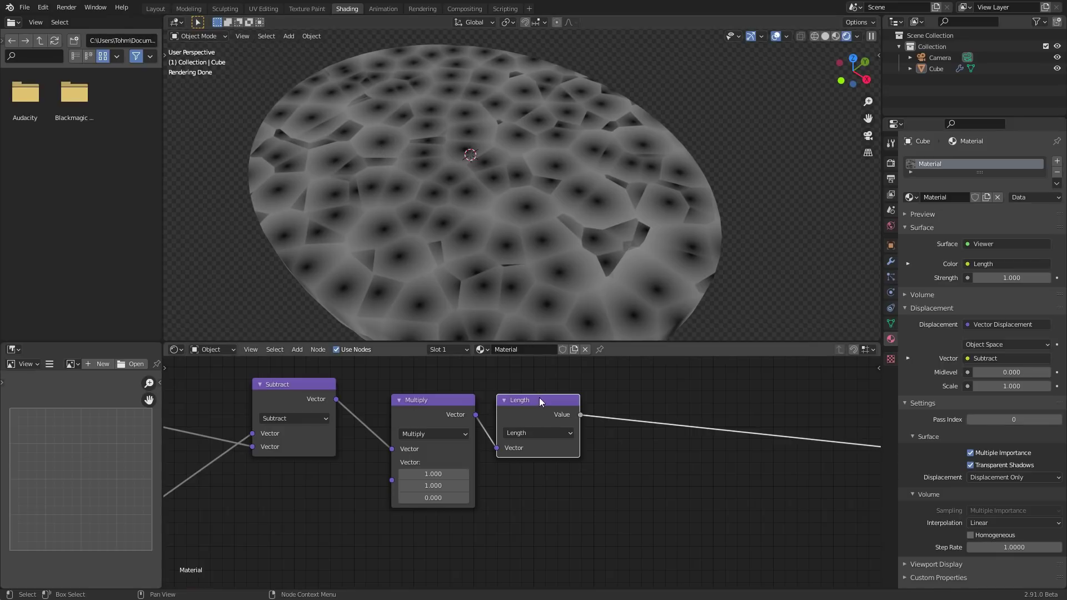
Add a Map Range node on the link after the Length node.
middle_click_drag(539, 398, 459, 396)
key("shift+a")
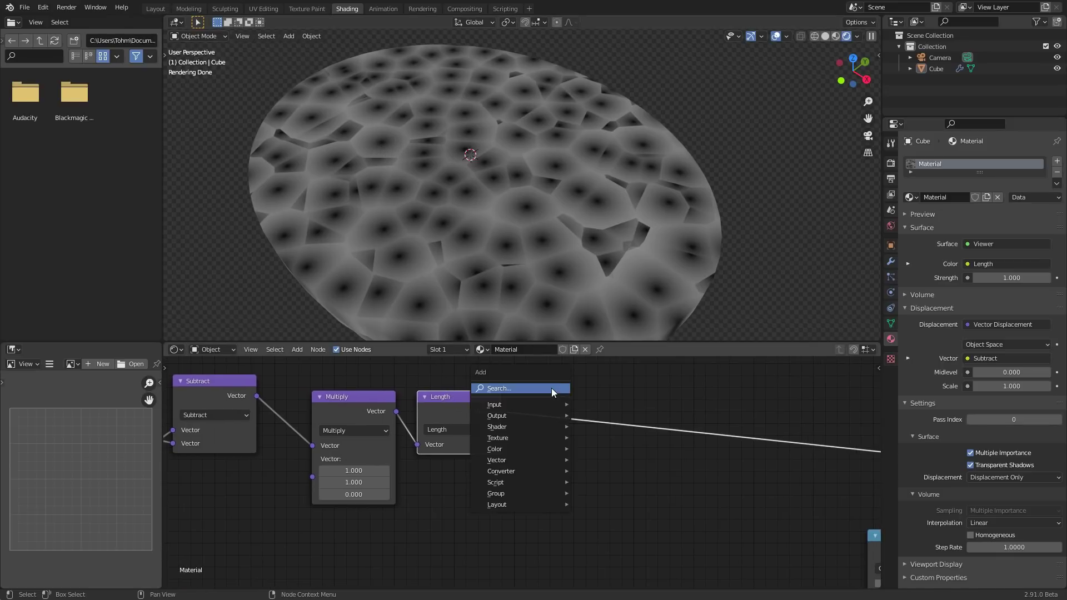
type("map")
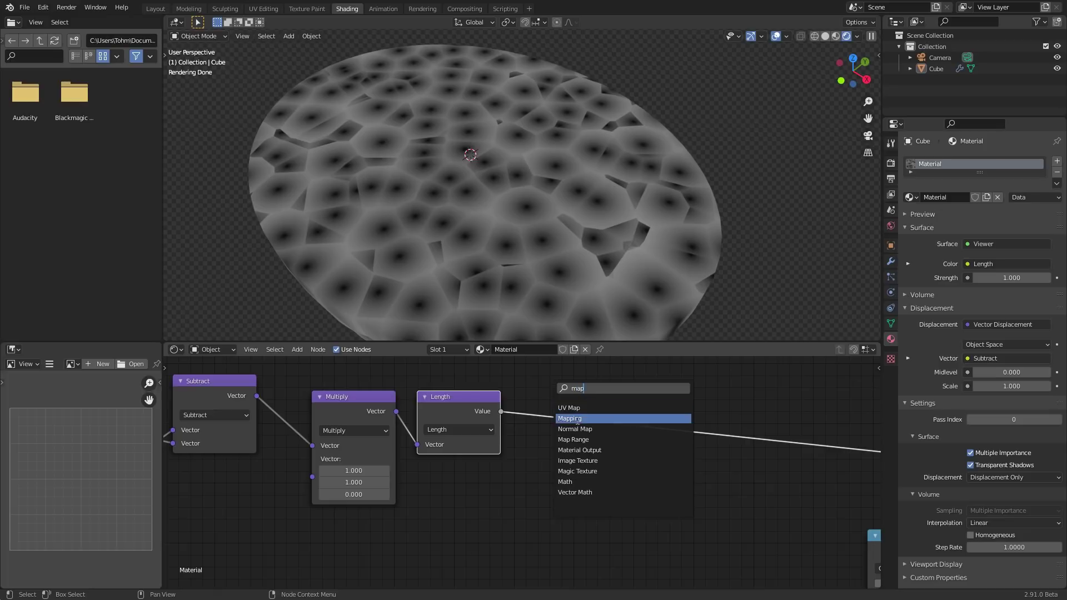
left_click(575, 461)
left_click(573, 432)
middle_click_drag(605, 434, 565, 428)
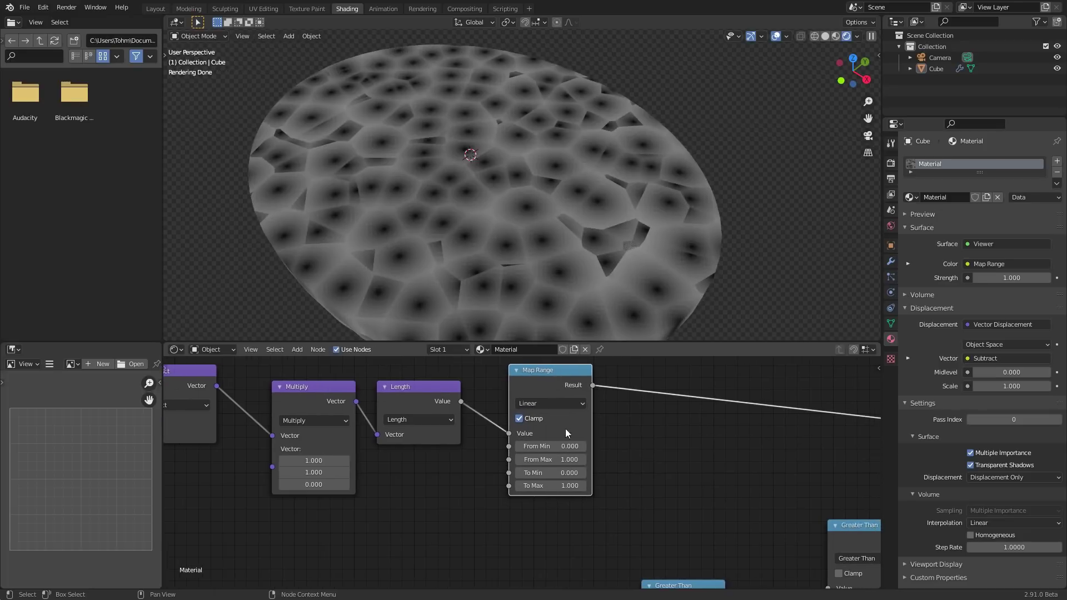
Set the Map Range node's To Min to 1, To Max to 0 and From Max to 0.030.
double_click(567, 473)
type("1")
key("Return")
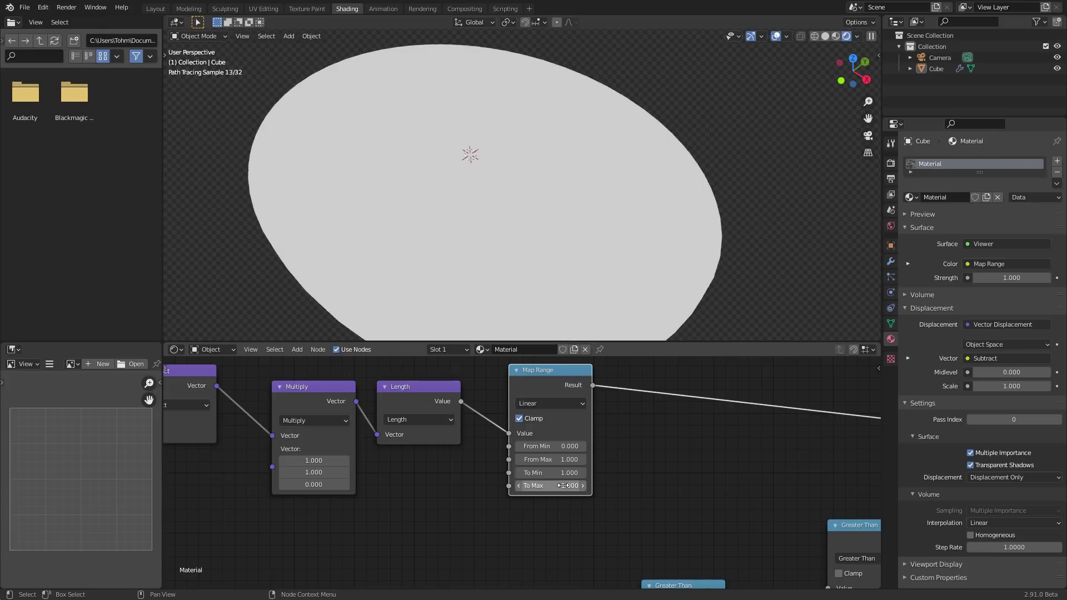
double_click(564, 485)
type("0")
key("Return")
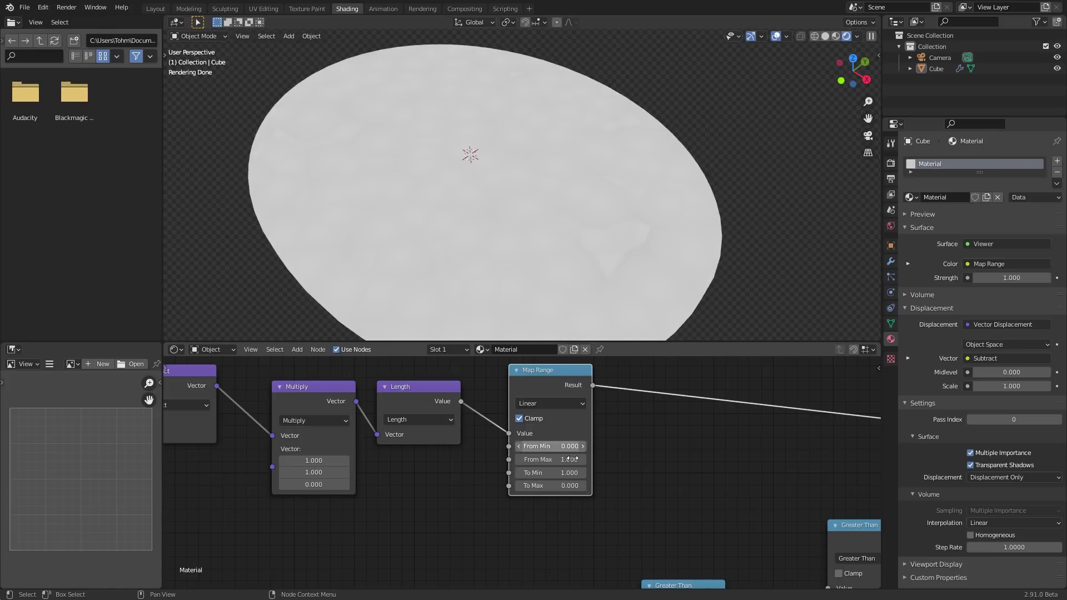
left_click_drag(564, 460, 518, 460)
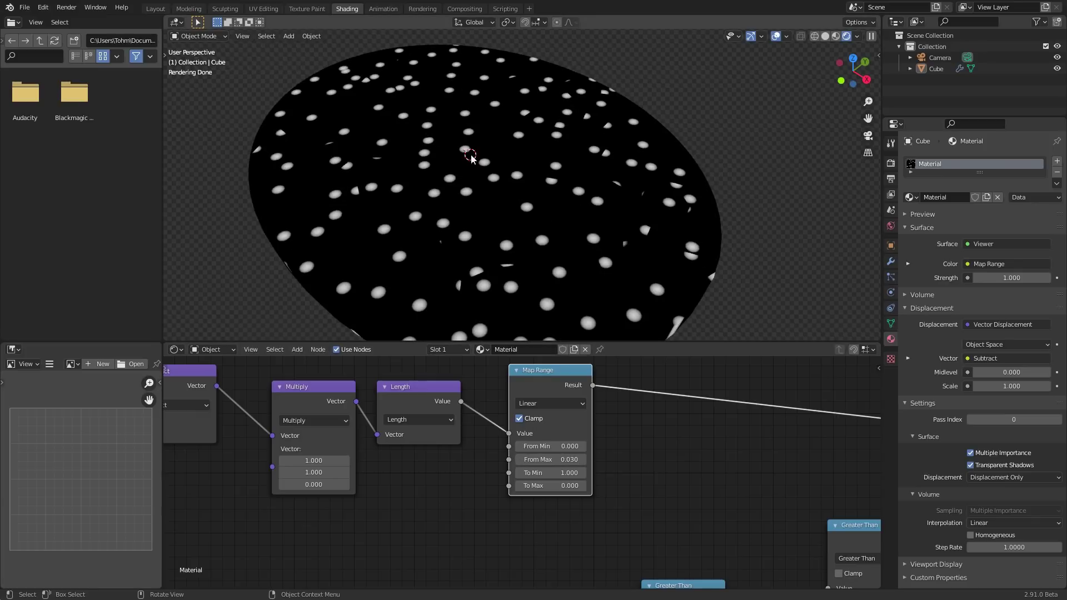
middle_click_drag(491, 186, 504, 174)
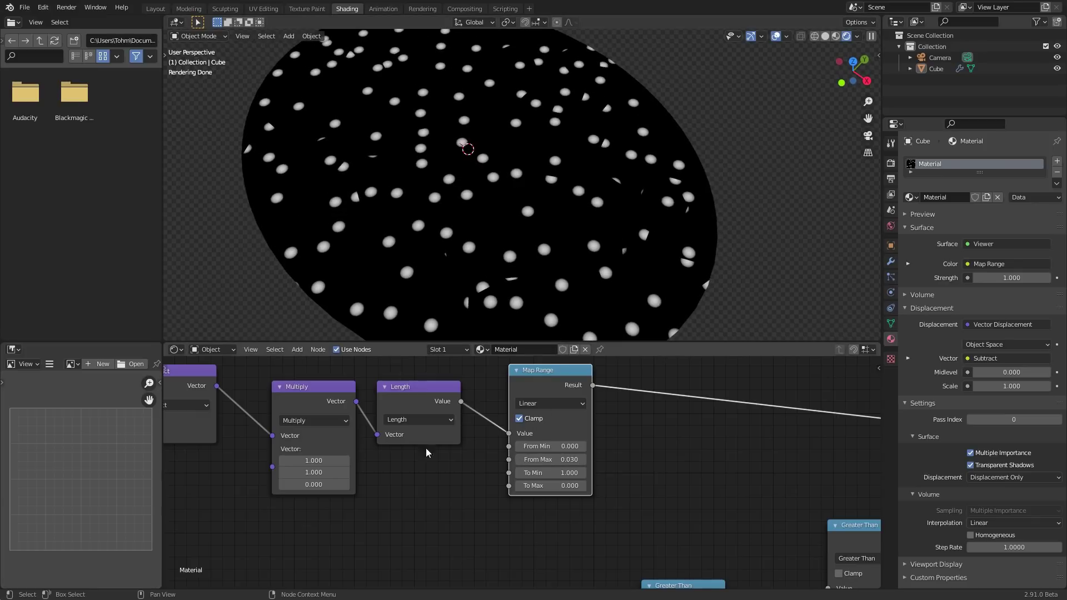
Rearrange the Map Range, Length and Multiply nodes to leave a gap between Multiply and Length.
scroll(494, 404, "down", 1)
middle_click_drag(494, 404, 478, 424)
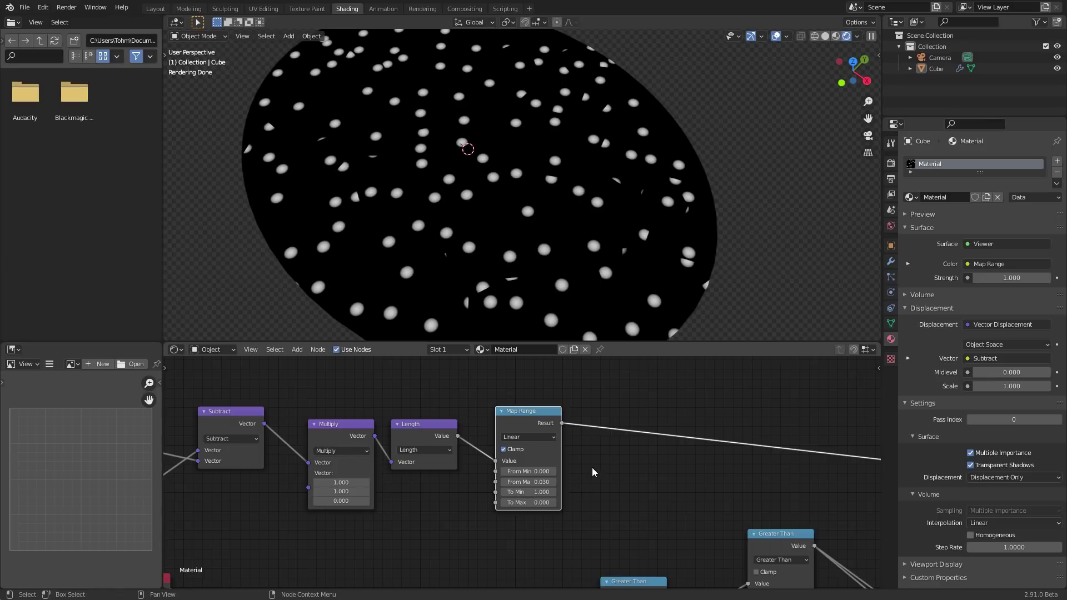
left_click_drag(532, 413, 573, 410)
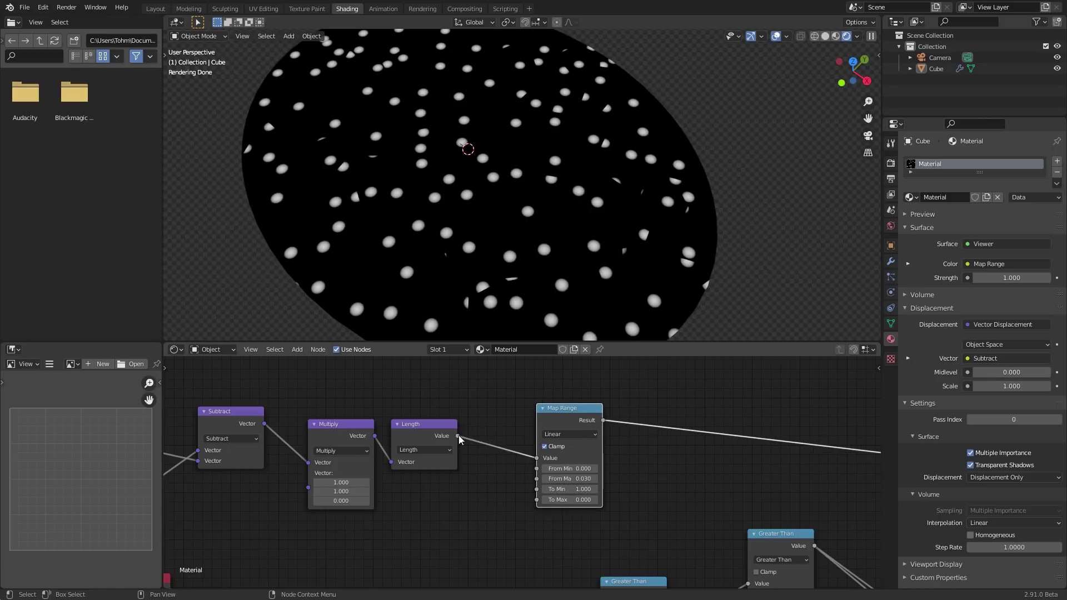
left_click_drag(437, 433, 483, 433)
middle_click_drag(362, 426, 455, 433)
left_click_drag(437, 445, 419, 440)
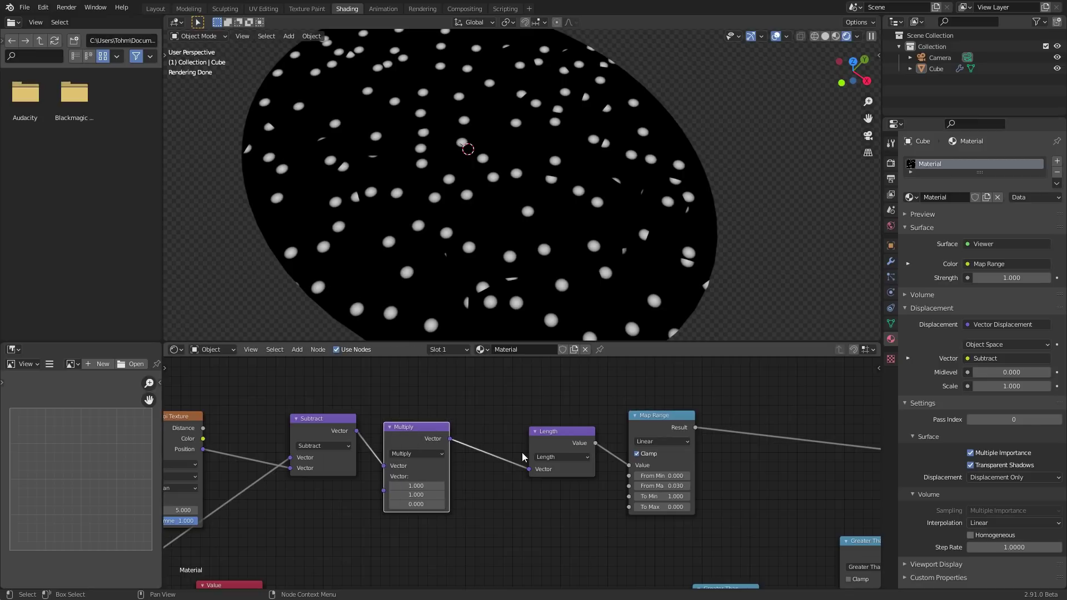
scroll(558, 442, "up", 1)
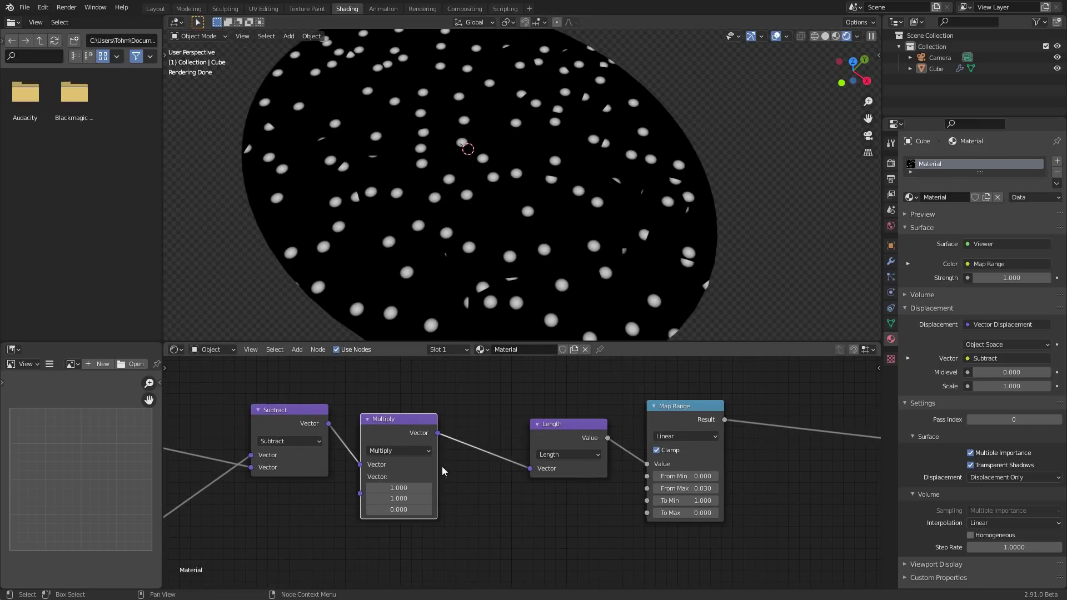
left_click_drag(417, 464, 411, 458)
middle_click_drag(412, 458, 462, 467)
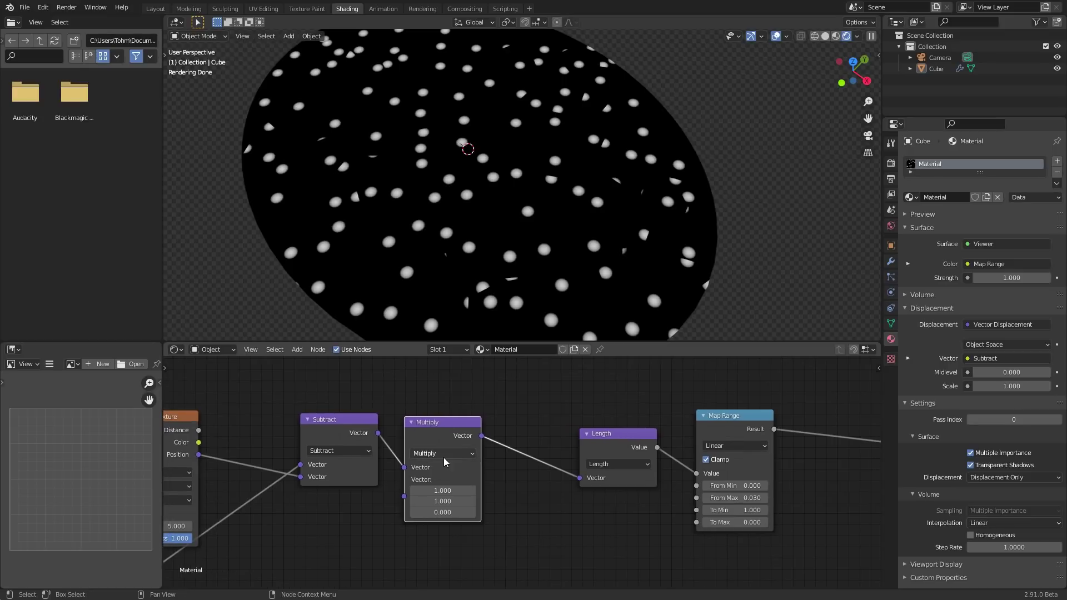
scroll(524, 472, "down", 1)
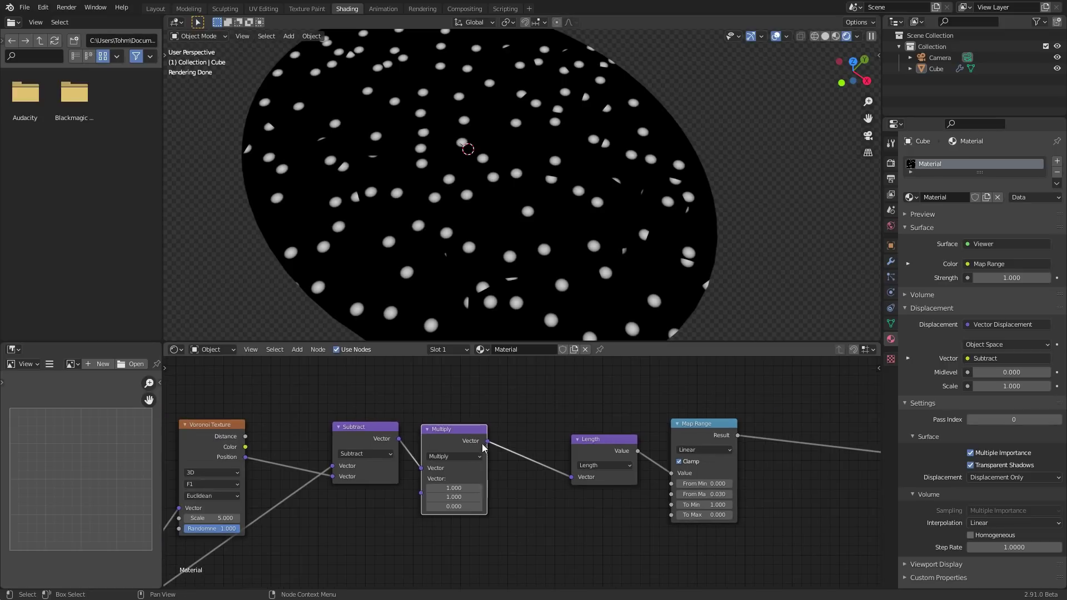
left_click_drag(488, 442, 488, 383)
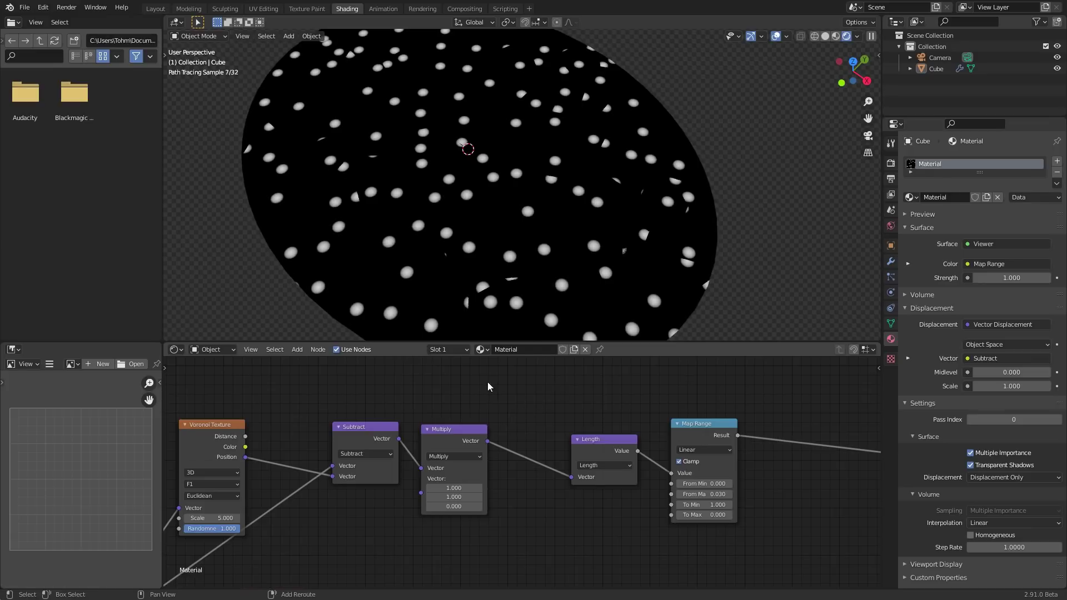
key("shift+s")
mouse_move(488, 382)
key("Escape")
key("shift+a")
left_click(510, 388)
type("tex")
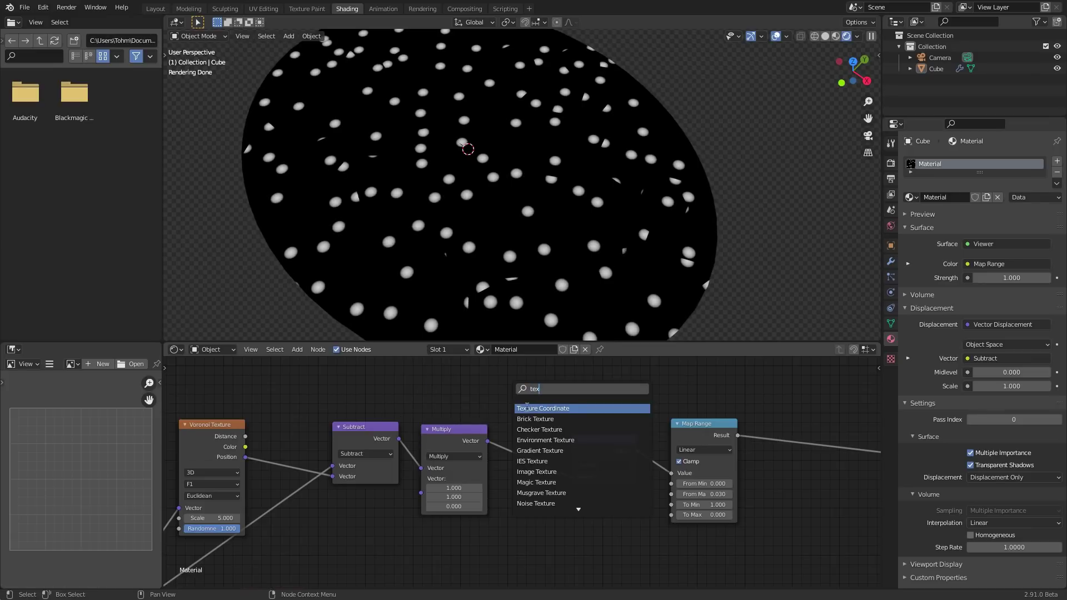
left_click(526, 408)
left_click(525, 511)
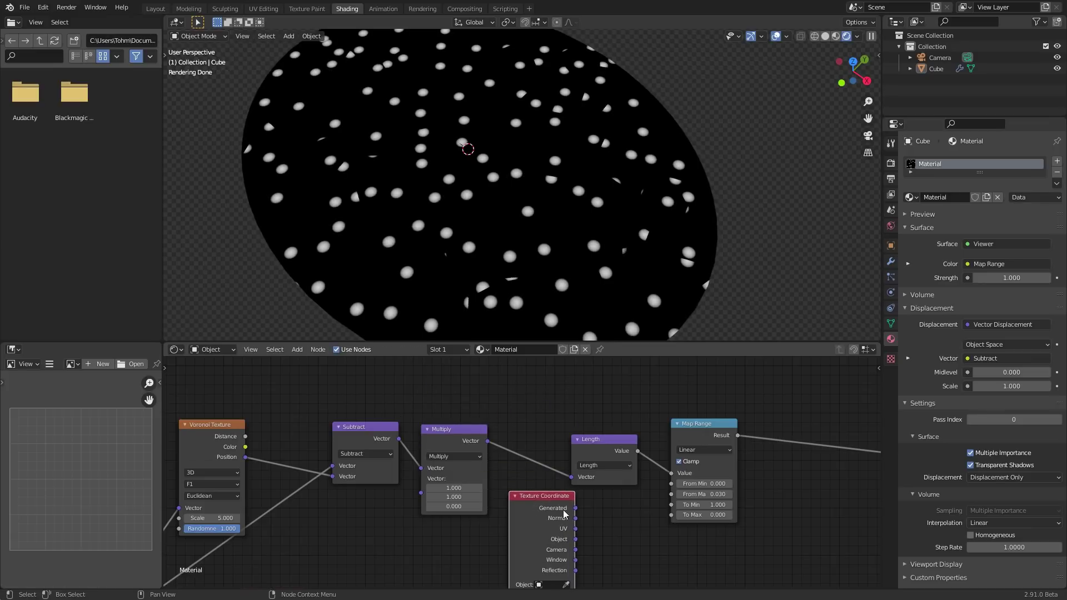
key("x")
Duplicate the Multiply node and insert the copy on the link between Multiply and Length.
middle_click_drag(724, 432, 542, 428)
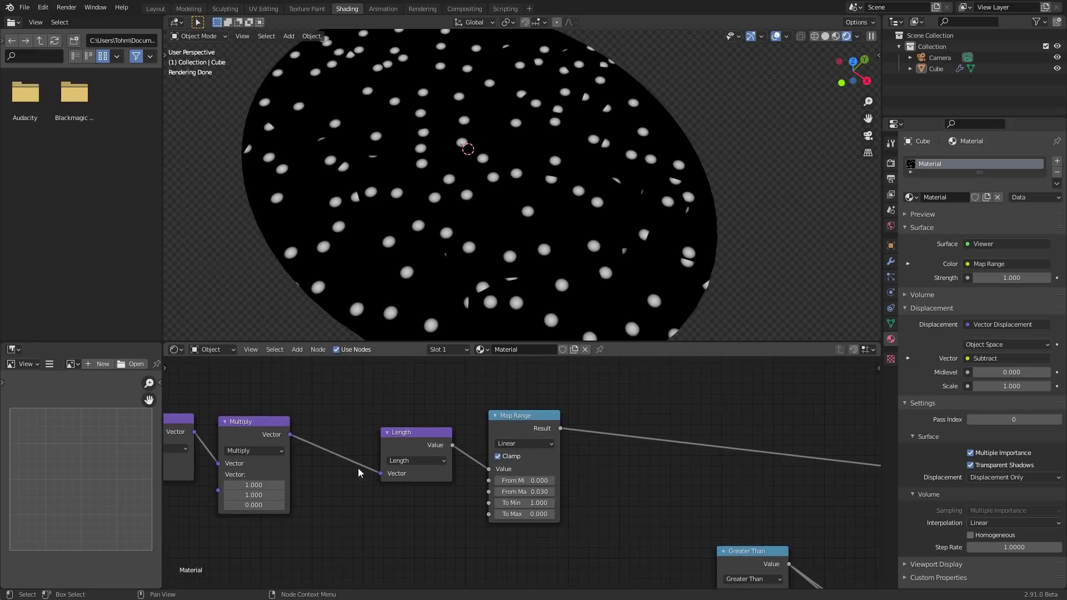
middle_click_drag(306, 435, 422, 445)
left_click(363, 436)
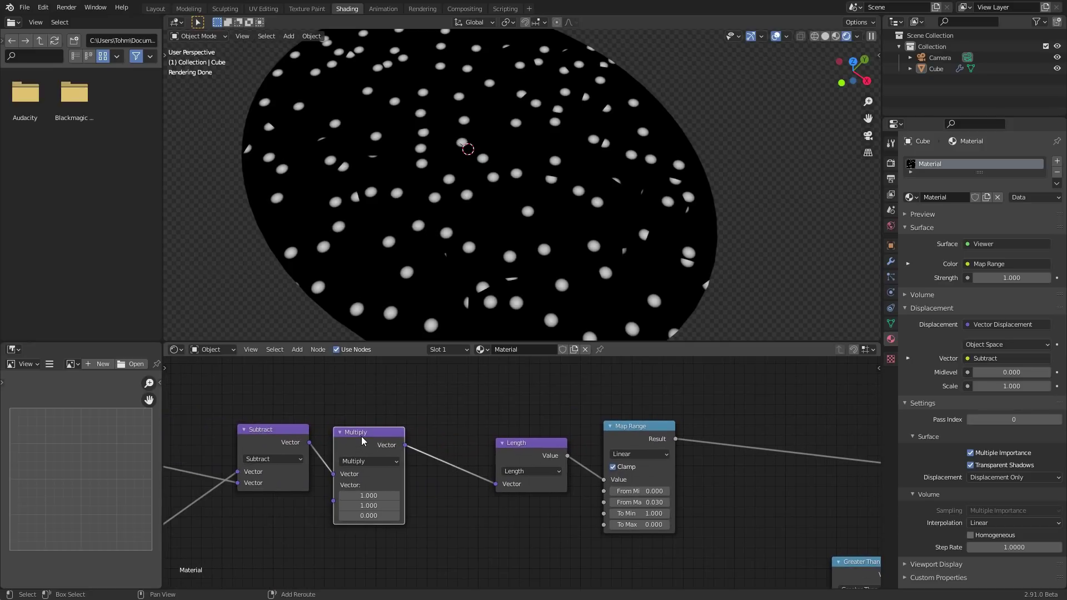
key("shift+d")
left_click(446, 435)
scroll(446, 435, "up", 2)
Set the X component of the second Multiply node's vector to 1.8 to stretch the spots into ovals.
left_click_drag(471, 495, 489, 495)
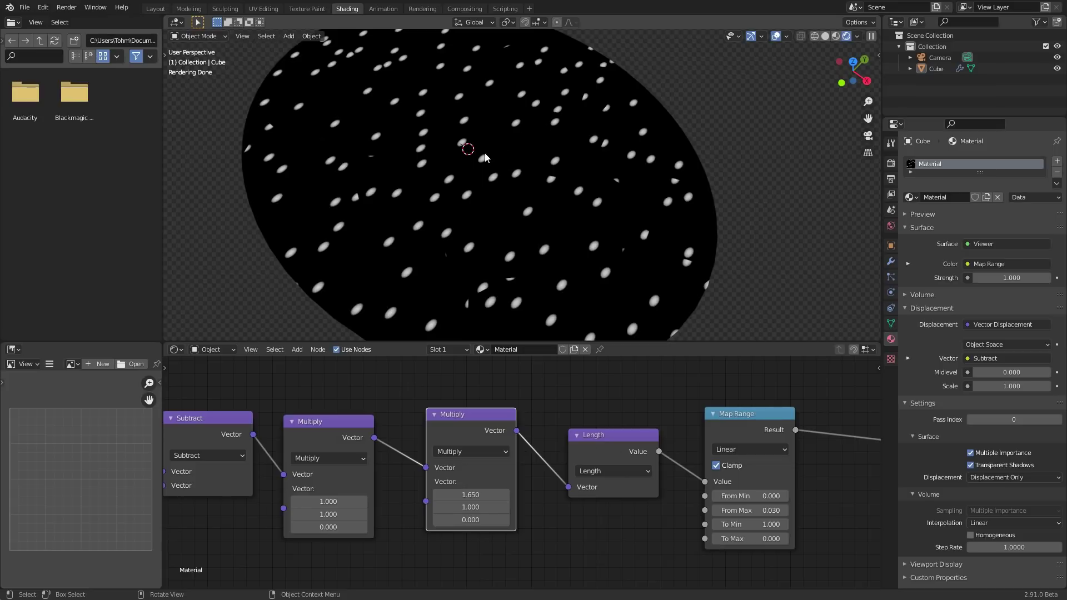
middle_click_drag(485, 157, 487, 187)
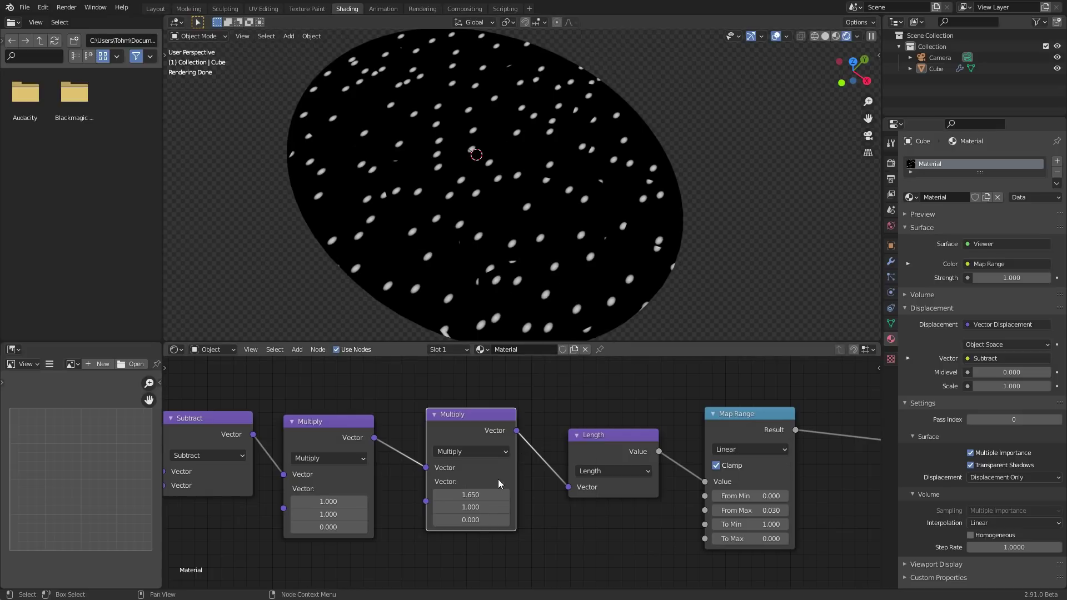
left_click(481, 494)
type("1.8")
key("Return")
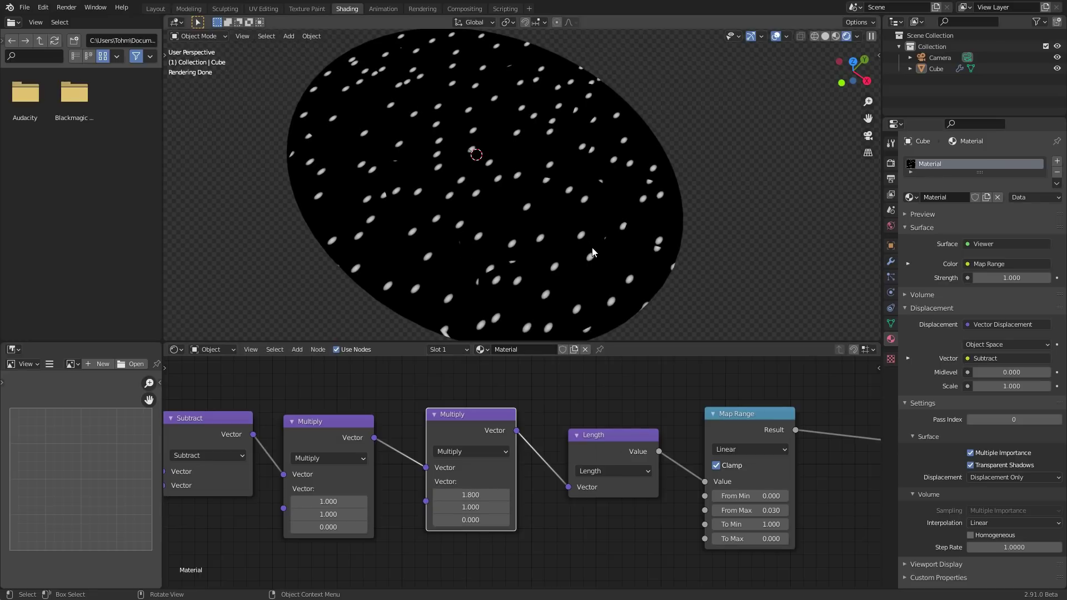
Move the Length and Map Range nodes together further away from the second Multiply node.
middle_click_drag(555, 388, 416, 373)
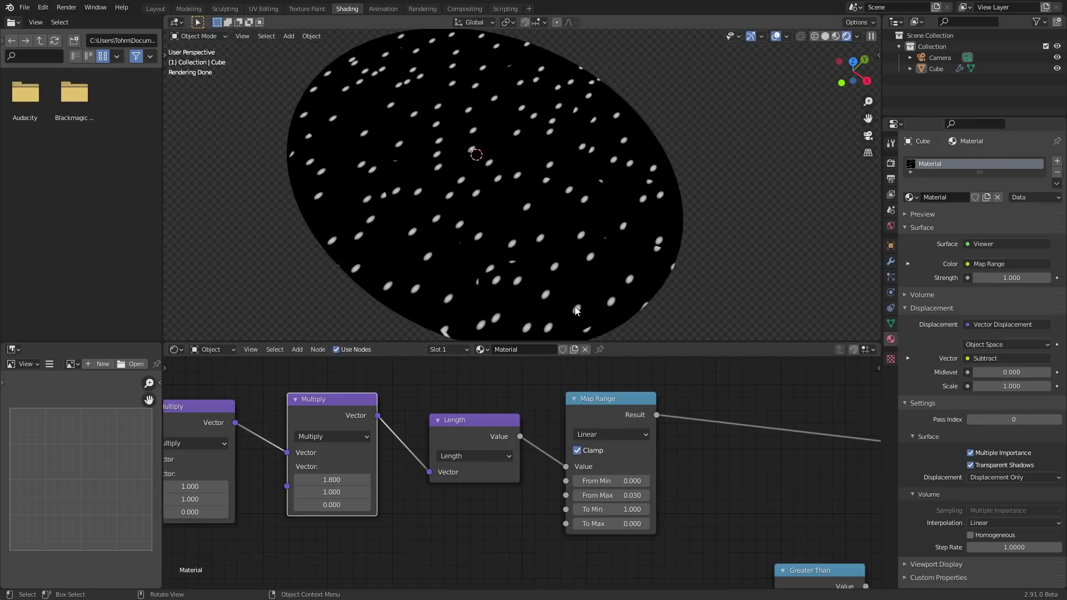
left_click_drag(677, 457, 426, 392)
key("g")
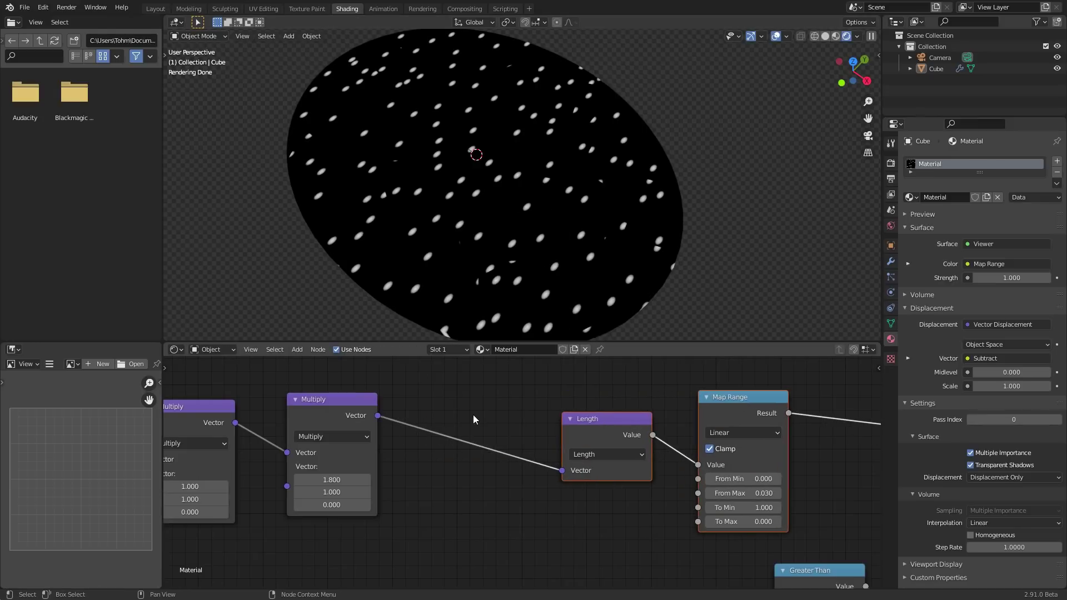
left_click(472, 414)
Insert a Vector Rotate node on the link between the second Multiply node and the Length node.
key("shift+a")
left_click(466, 391)
type("rot")
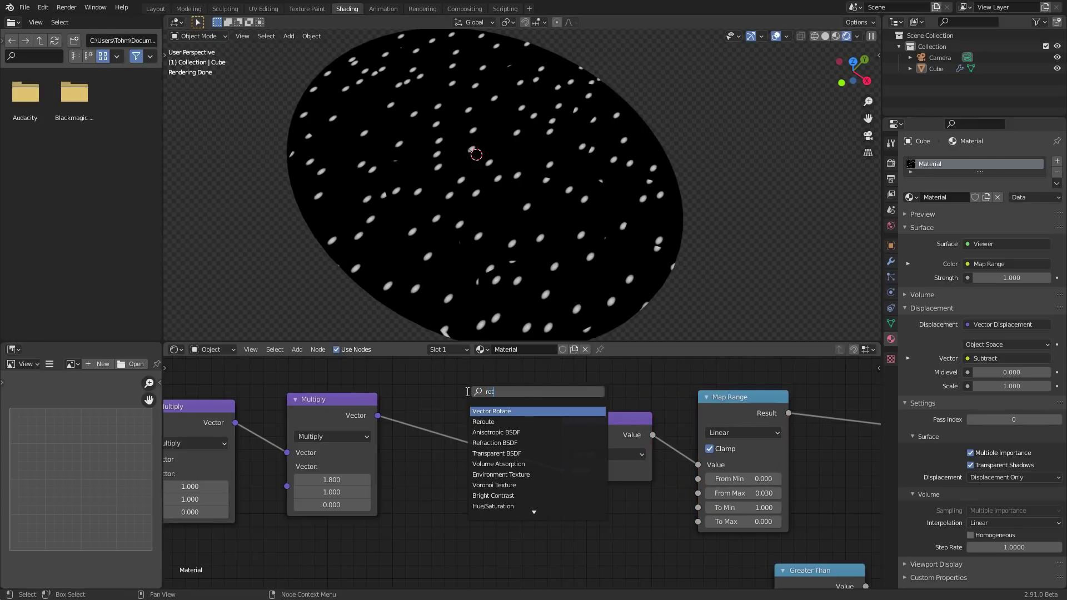
key("Return")
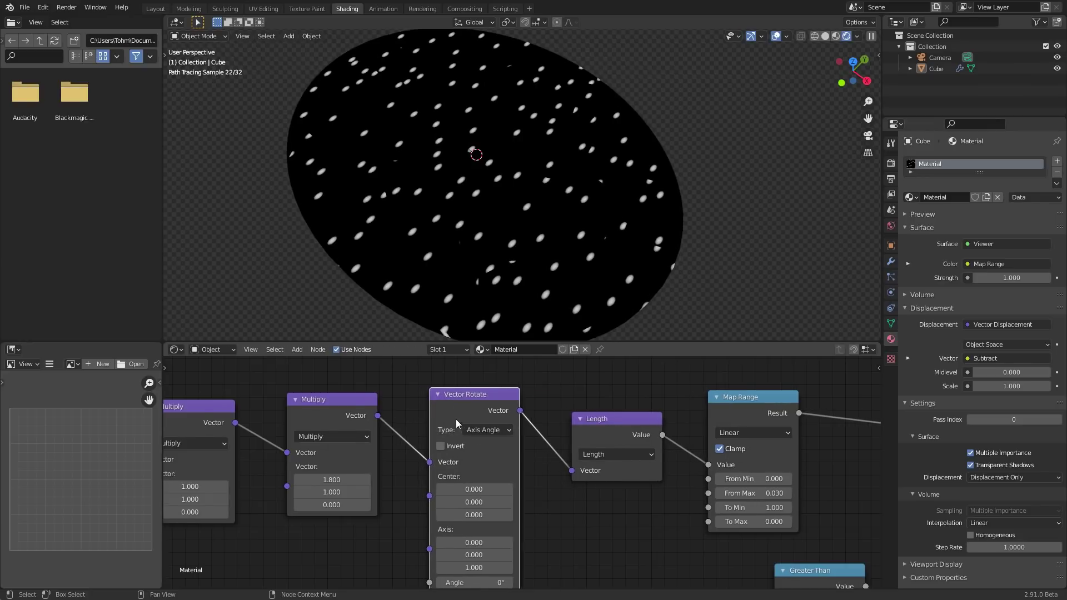
left_click(474, 384)
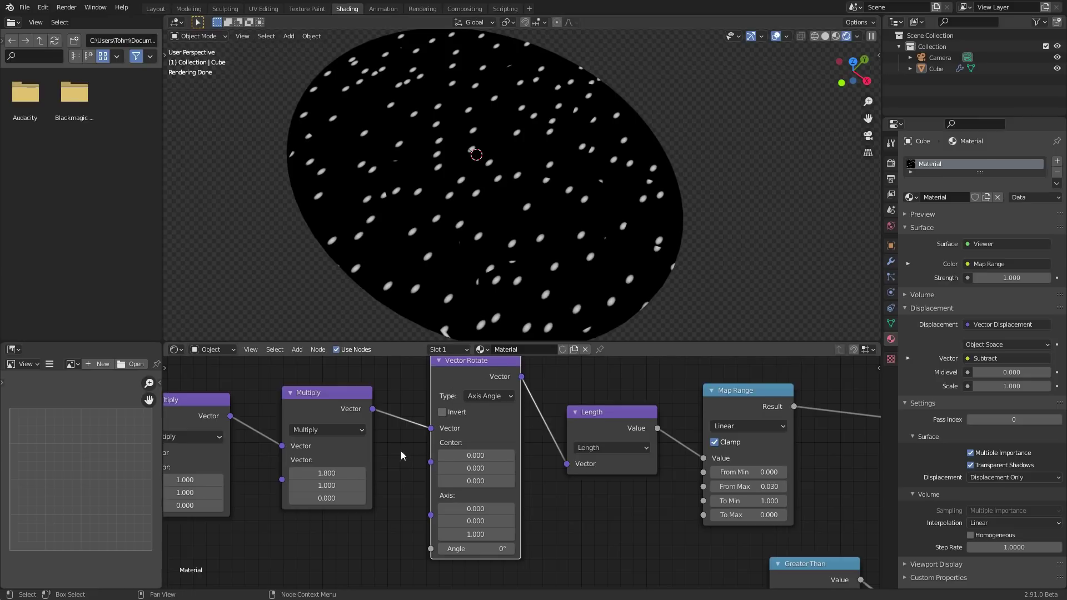
Preview the Voronoi Texture's Position output on the melon.
scroll(402, 456, "left", 10, "ctrl")
scroll(404, 445, "down", 3)
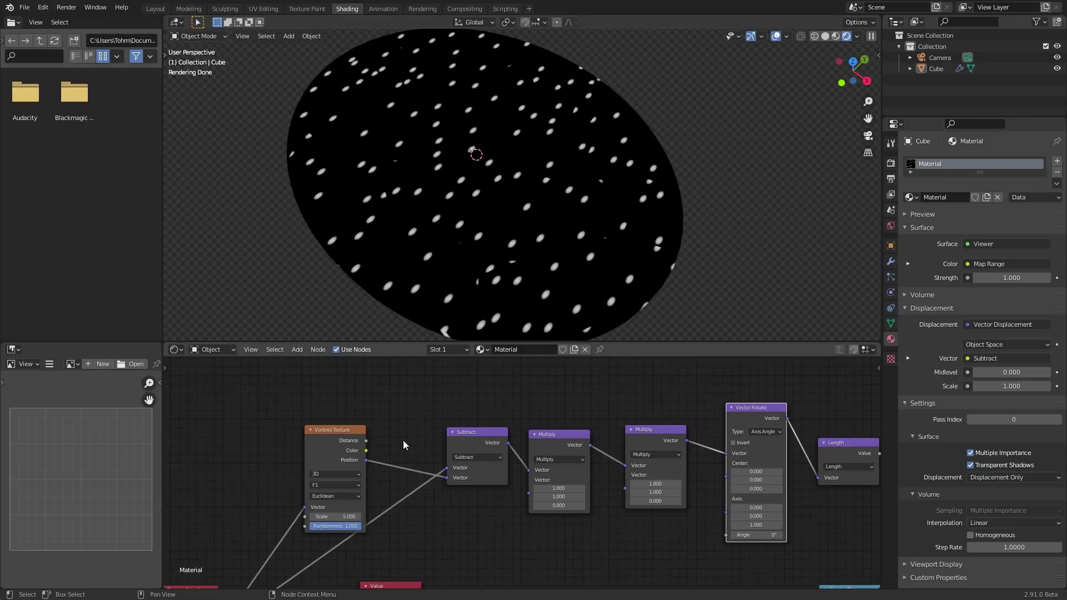
scroll(337, 425, "right", 3, "ctrl")
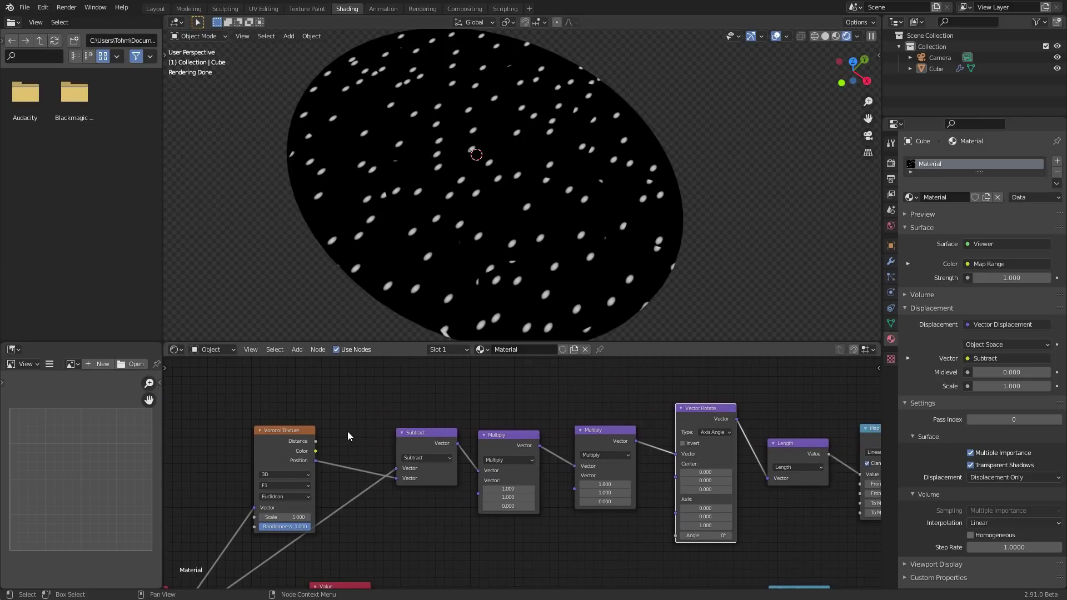
left_click(301, 441, "ctrl+shift")
left_click(302, 440, "ctrl+shift")
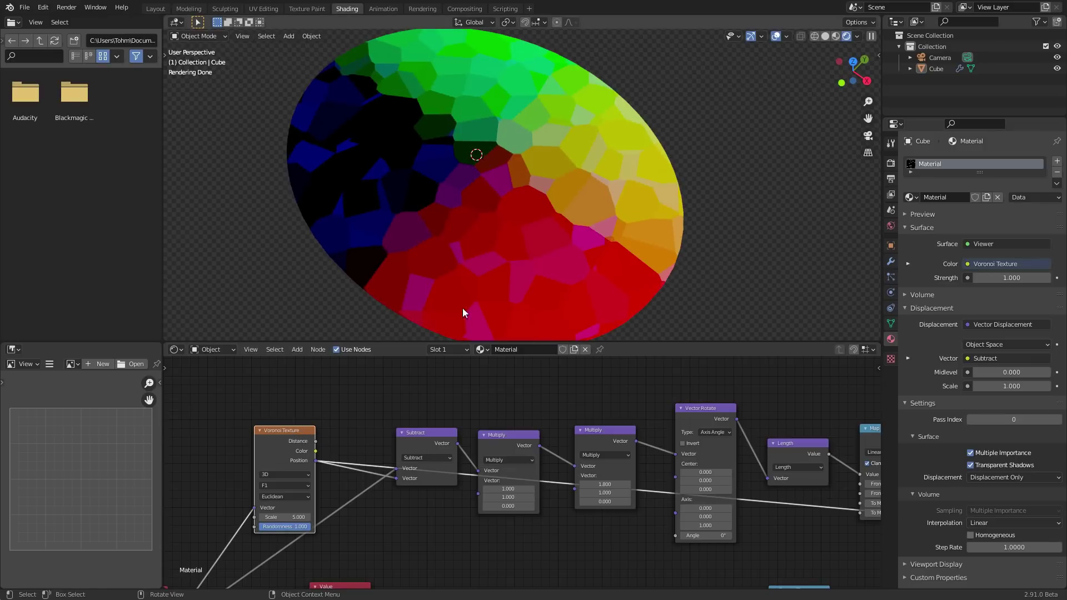
Preview the Voronoi Texture's Distance and Color outputs on the melon.
left_click(312, 442, "ctrl+shift")
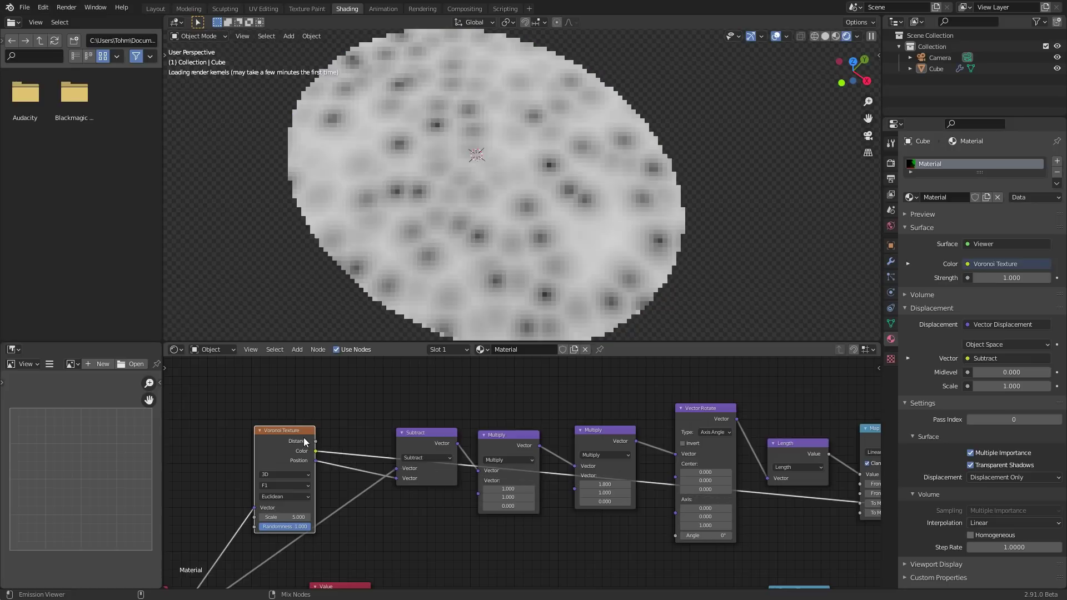
left_click(311, 443, "ctrl+shift")
middle_click_drag(528, 197, 518, 155)
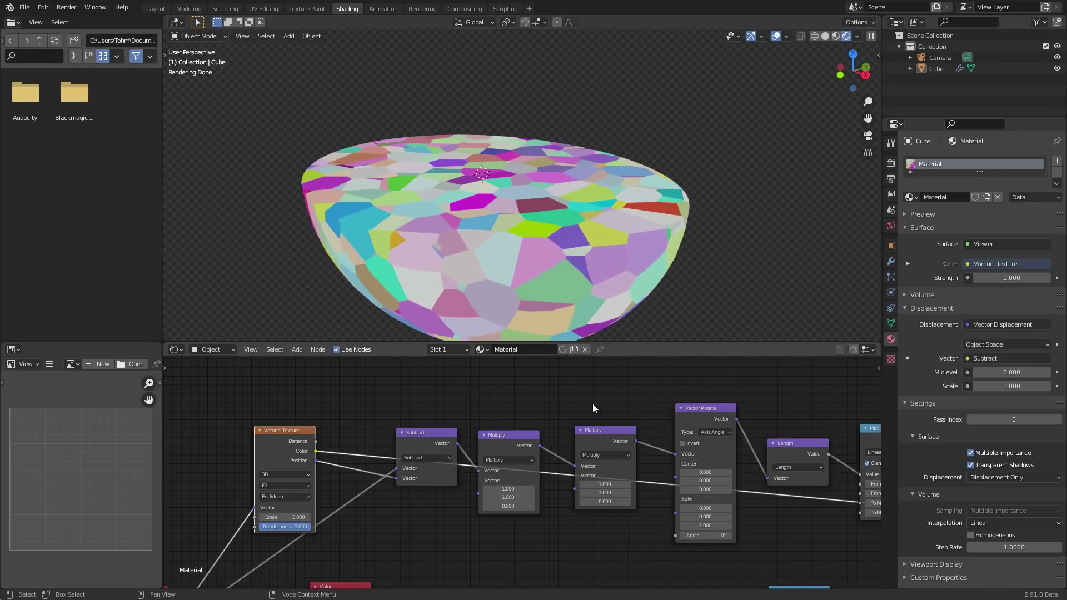
Link the Voronoi Texture's Color output to the Vector Rotate node's Angle and preview the Map Range result.
left_click_drag(315, 451, 676, 535)
middle_click_drag(736, 509, 502, 476)
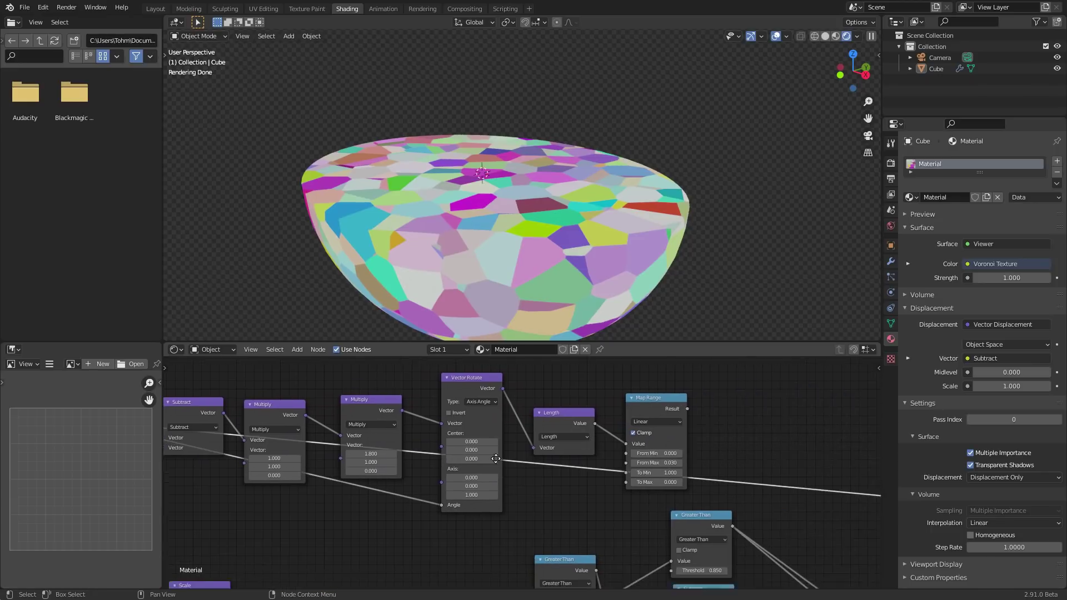
left_click(655, 396, "ctrl+shift")
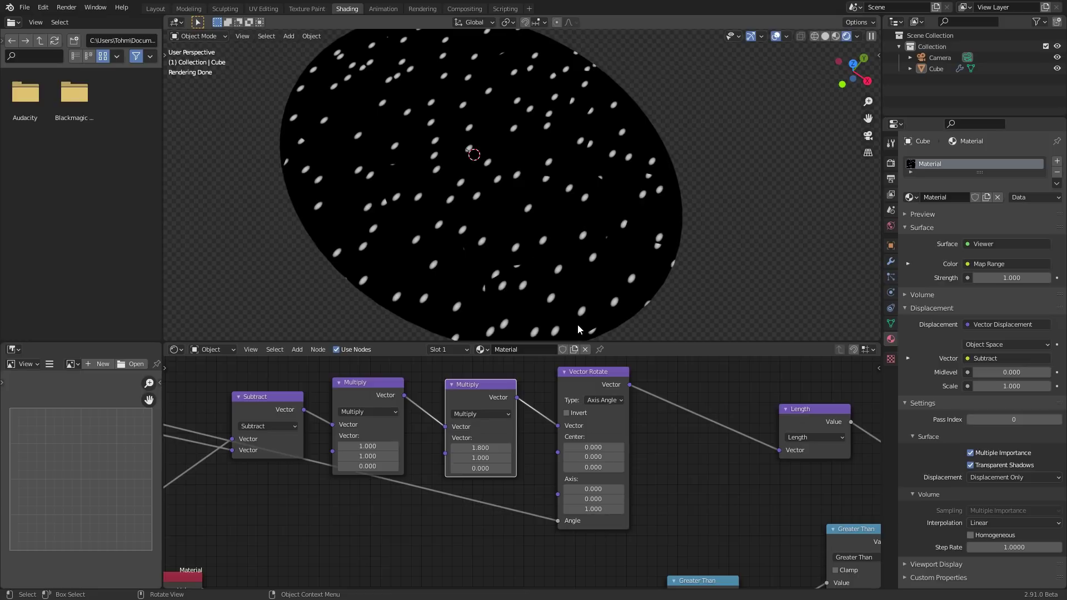
Preview the outputs of the Subtract node and the first vector Multiply node, and return the preview to the Map Range node.
middle_click_drag(615, 416, 496, 438)
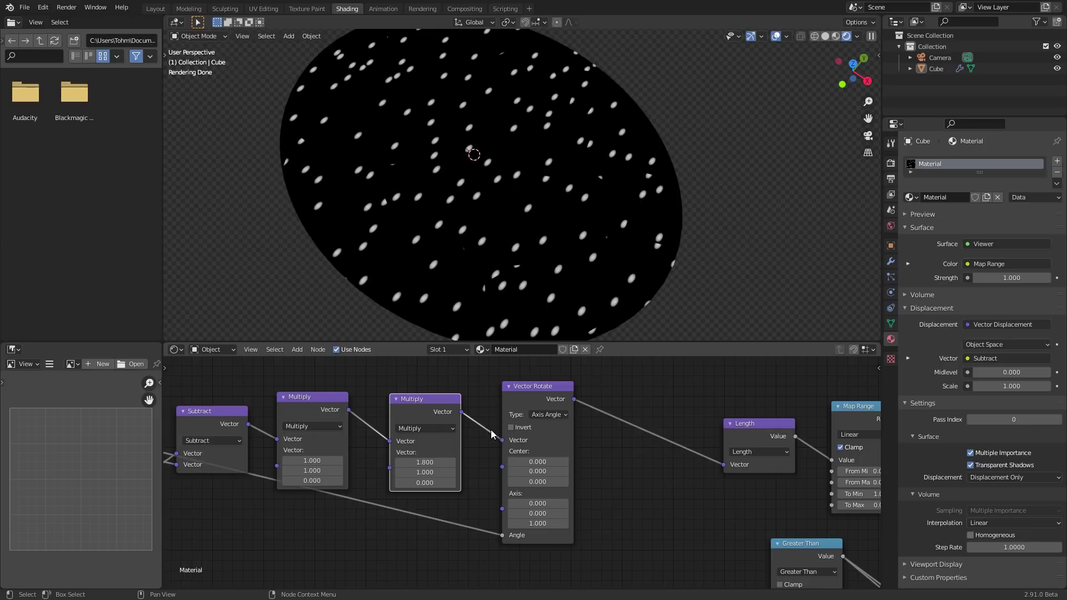
middle_click_drag(482, 449, 492, 442)
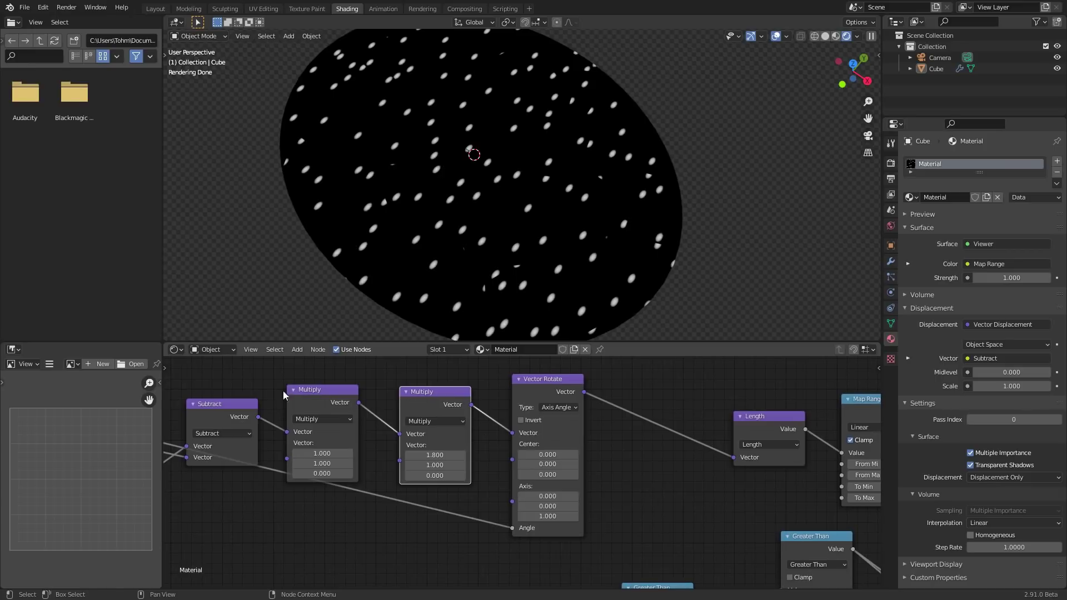
middle_click_drag(256, 438, 451, 434)
left_click(415, 409, "ctrl+shift")
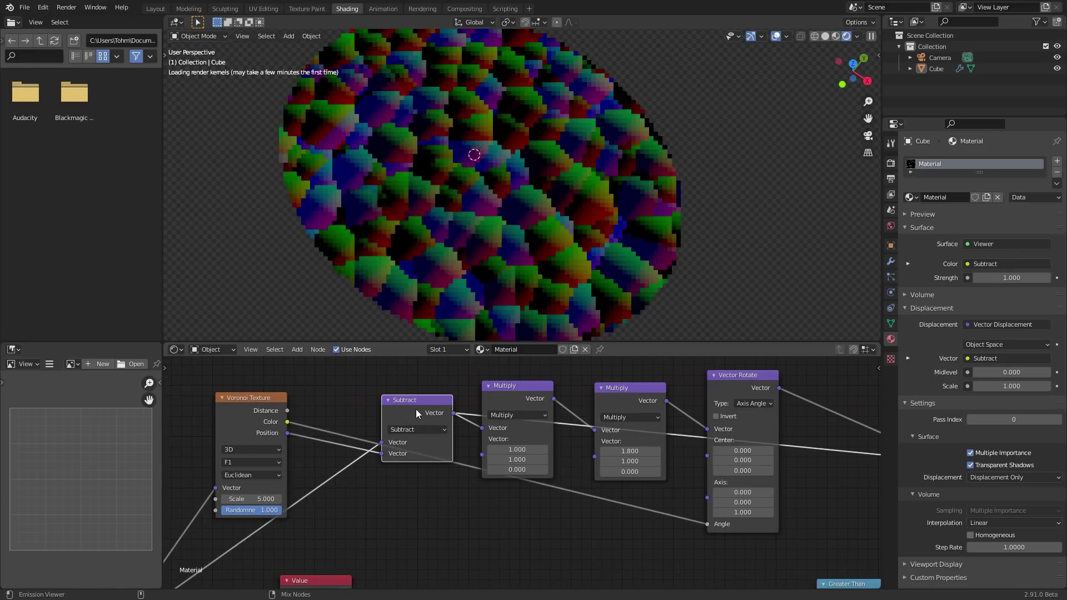
left_click(492, 389, "ctrl+shift")
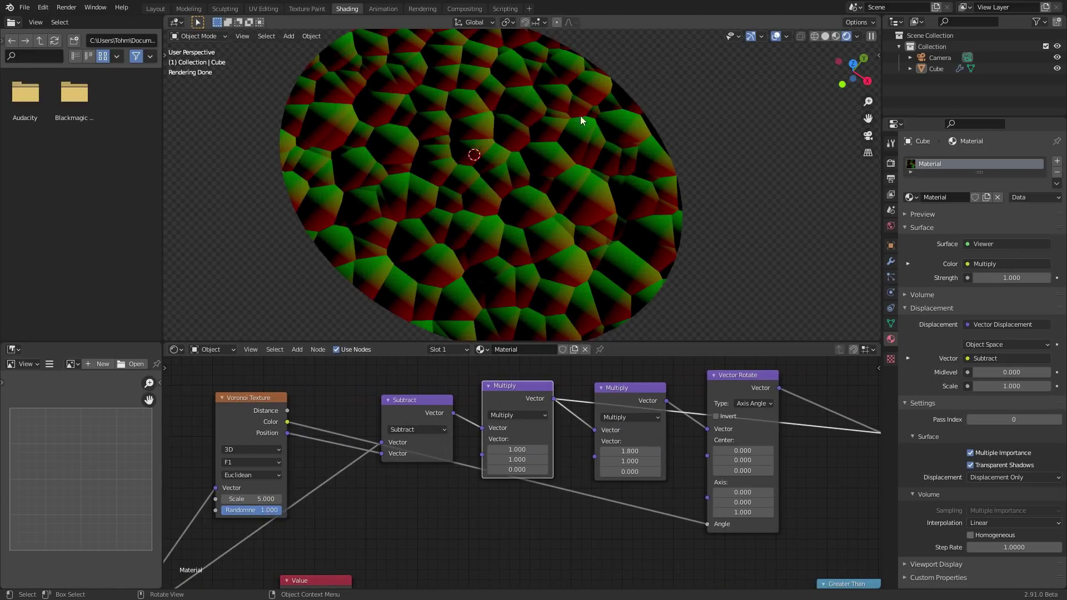
middle_click_drag(588, 412, 469, 397)
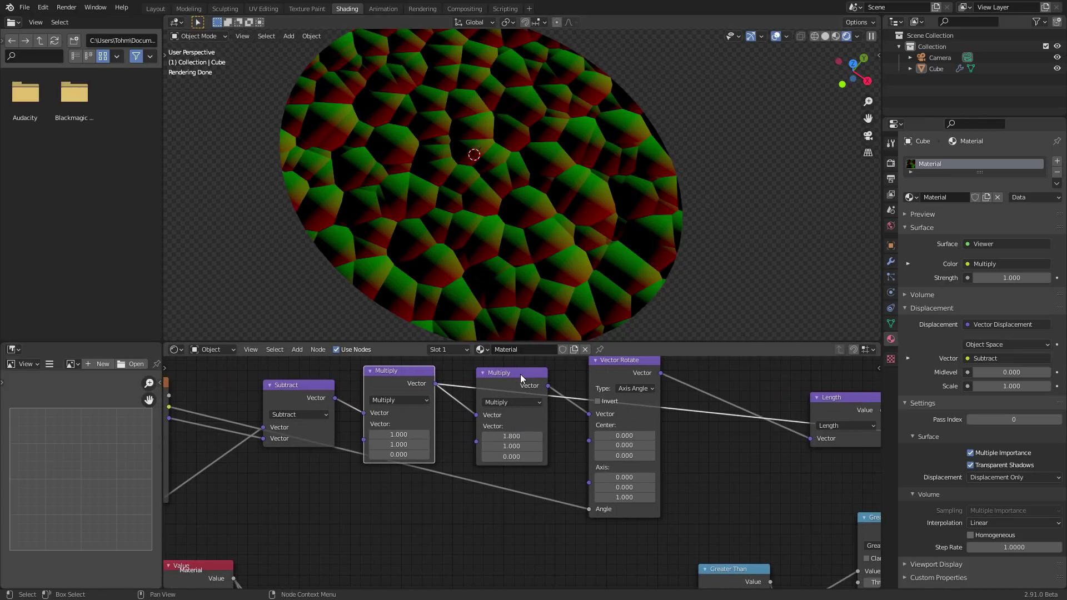
middle_click_drag(565, 377, 462, 385)
scroll(611, 401, "down", 5)
left_click(746, 417, "ctrl+shift")
scroll(461, 428, "up", 2)
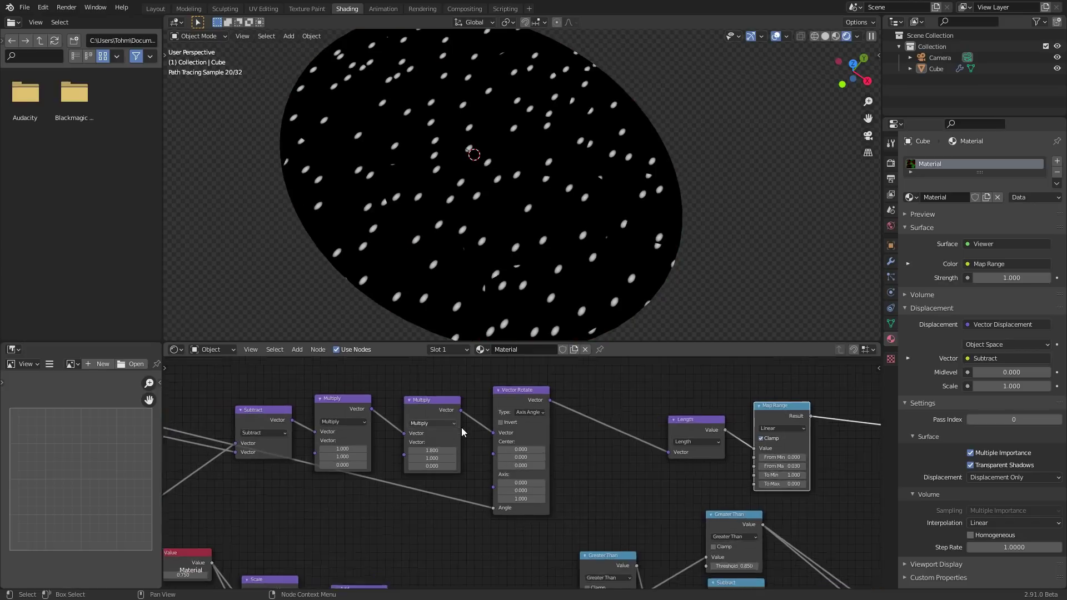
Set the X component of the second Multiply node's vector to 2.2.
left_click(435, 448)
type("2")
key("Return")
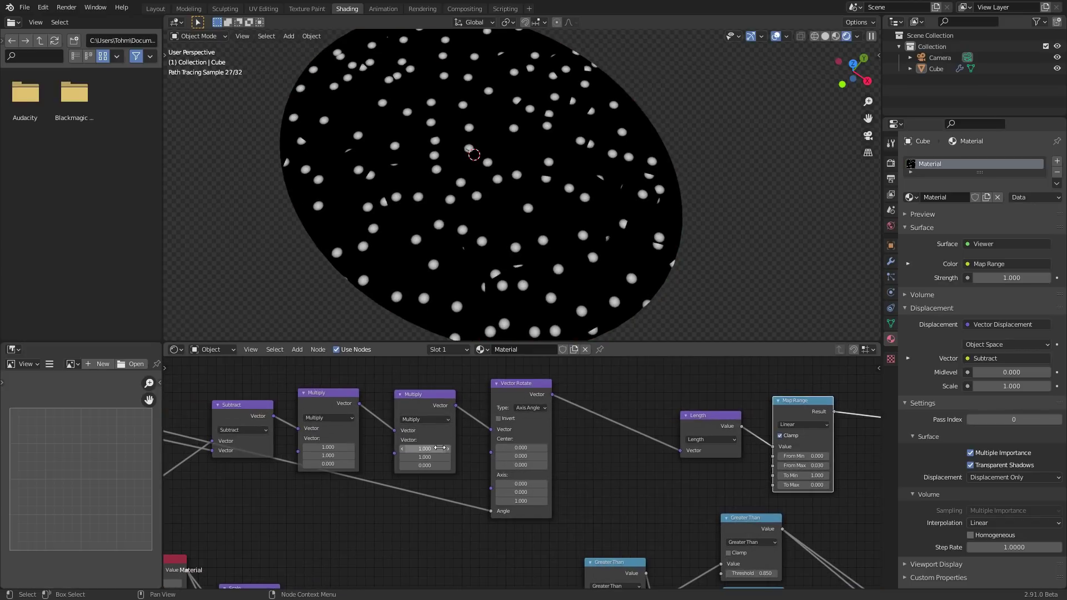
left_click_drag(432, 449, 438, 449)
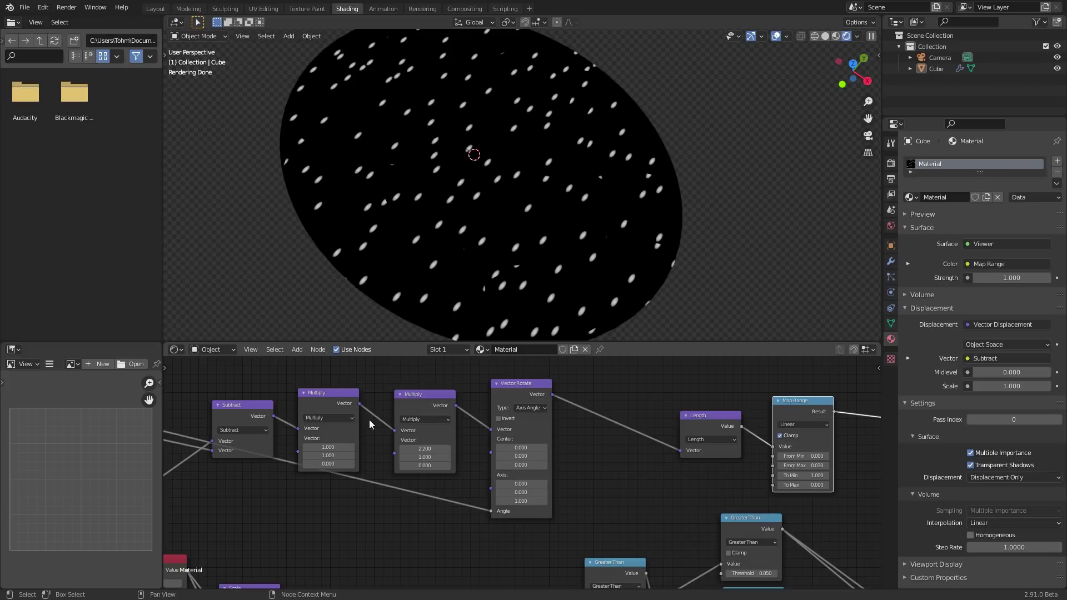
Insert a Math node set to Multiply on the link between the Voronoi Color output and the Vector Rotate Angle.
middle_click_drag(377, 448, 430, 445)
key("shift+a")
left_click(431, 377)
type("math")
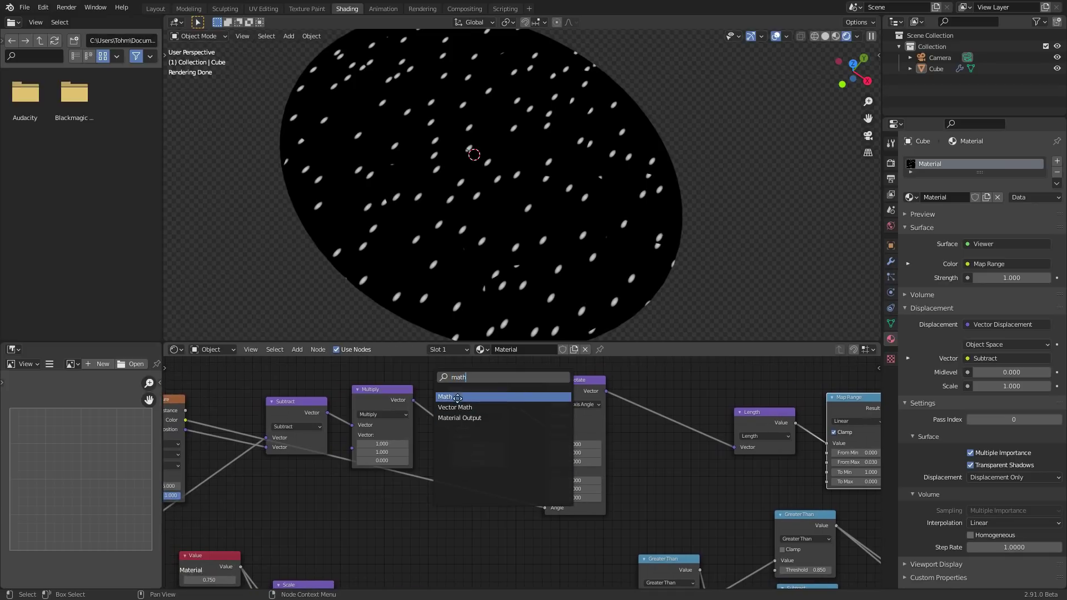
left_click(457, 396)
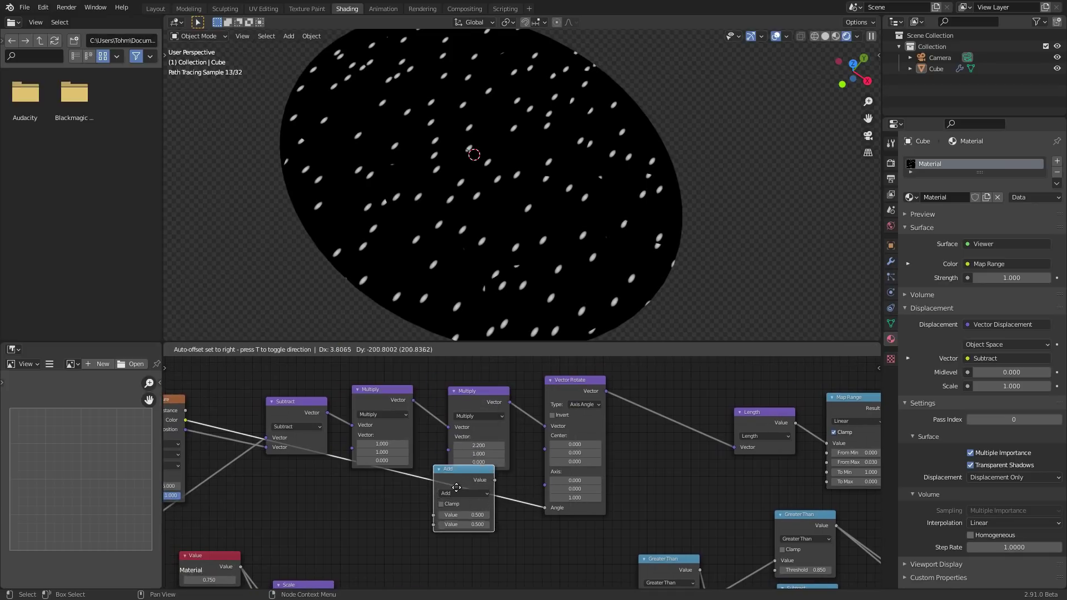
left_click(435, 495)
left_click(435, 496)
Set the Math Multiply node's value to 7.9 and move the node clear of the vector Multiply nodes.
middle_click_drag(412, 471, 502, 454)
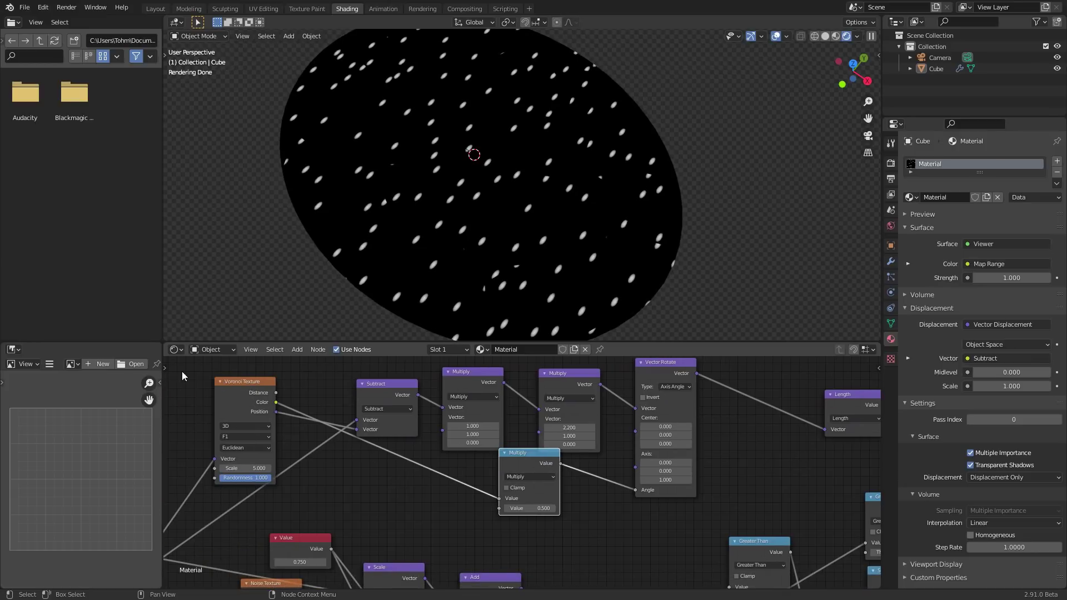
middle_click_drag(509, 510, 489, 503)
left_click_drag(494, 505, 494, 504)
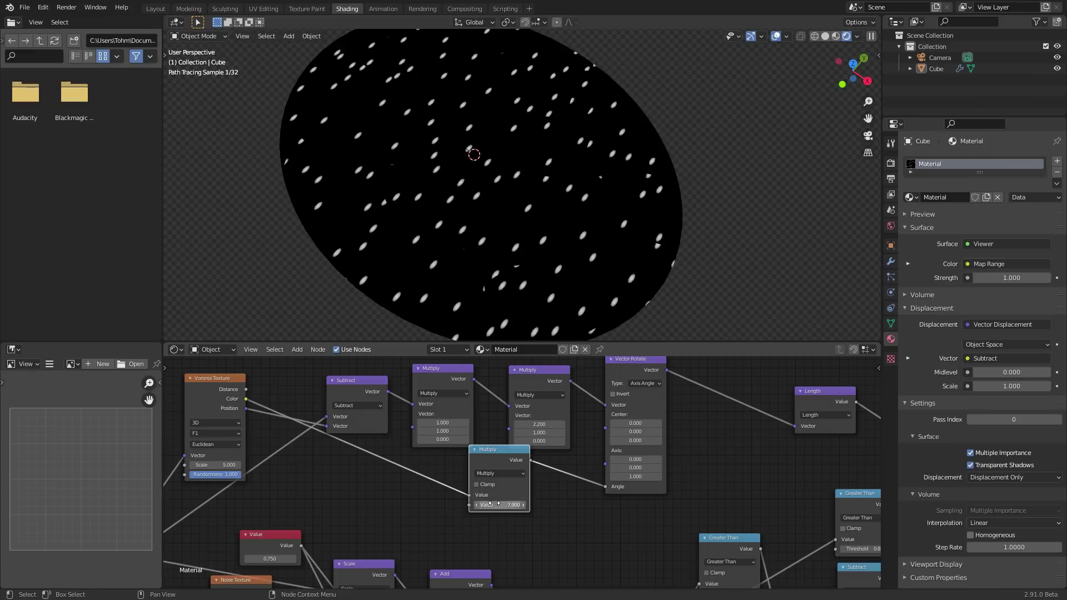
middle_click_drag(601, 431, 575, 448)
left_click_drag(497, 469, 492, 481)
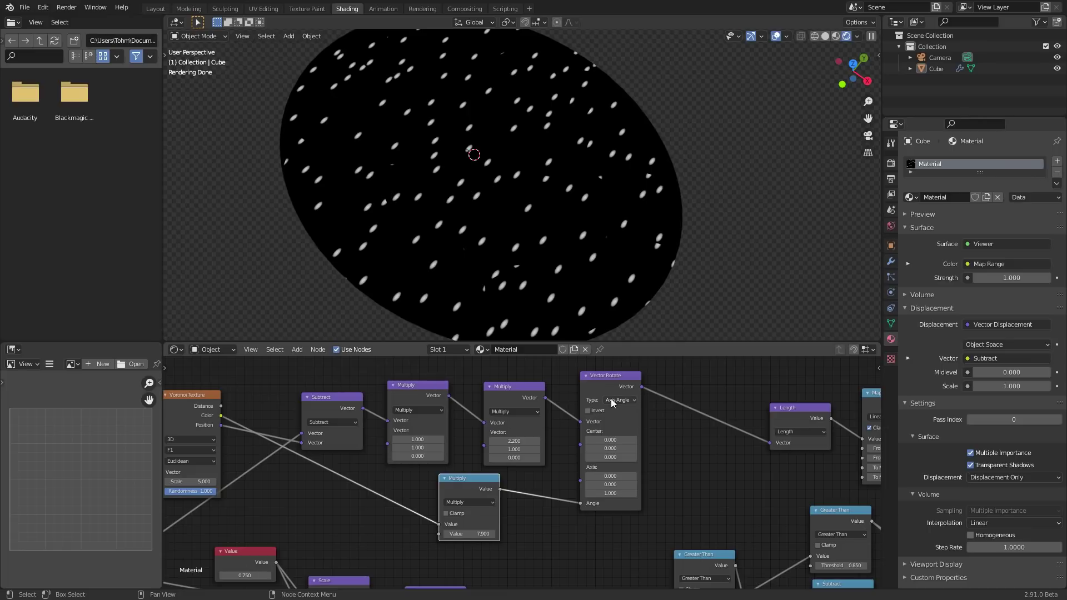
Delete the second vector Multiply node while keeping its connections, and move Vector Rotate closer to the first Multiply node.
middle_click_drag(575, 399, 540, 427)
left_click(494, 426)
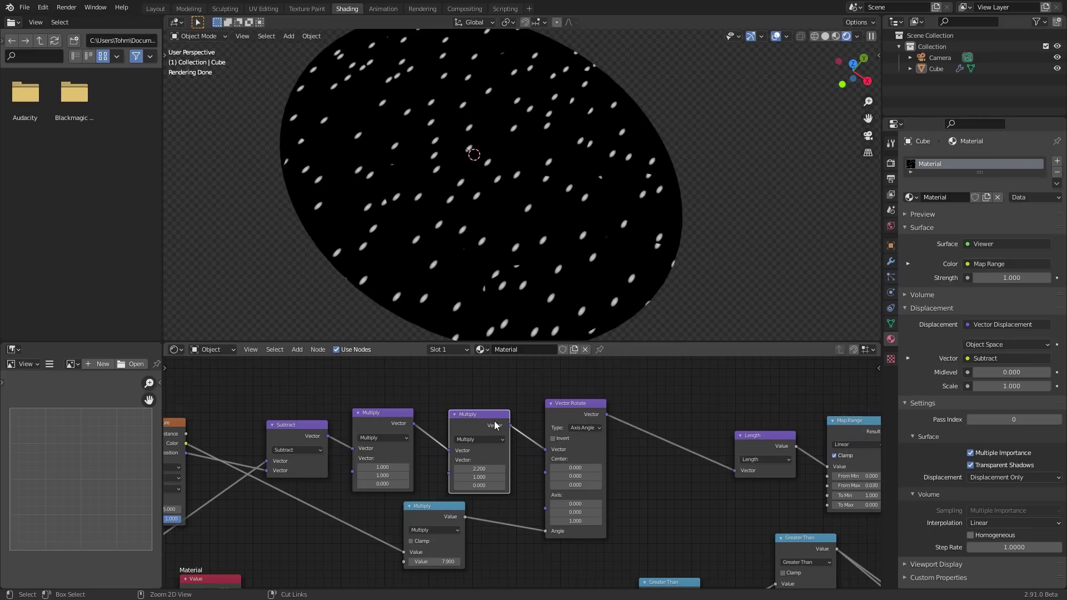
key("ctrl+x")
left_click_drag(566, 412, 524, 422)
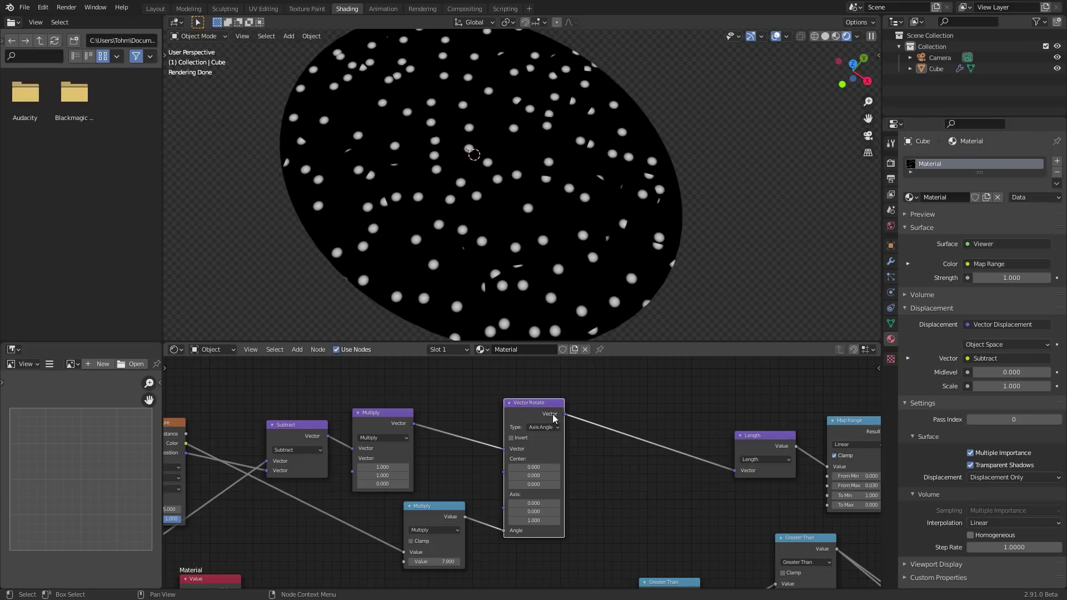
Insert a duplicate of the first vector Multiply node between Vector Rotate and Length, and set its vector's X component to 2.
left_click(386, 416)
key("shift+d")
left_click(637, 457)
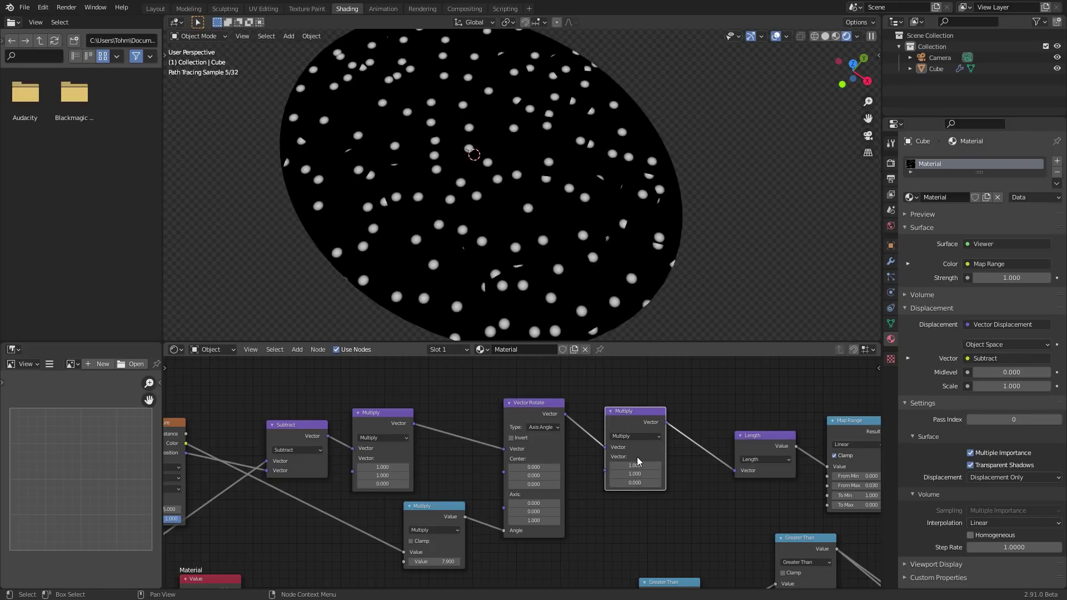
left_click_drag(637, 459, 650, 459)
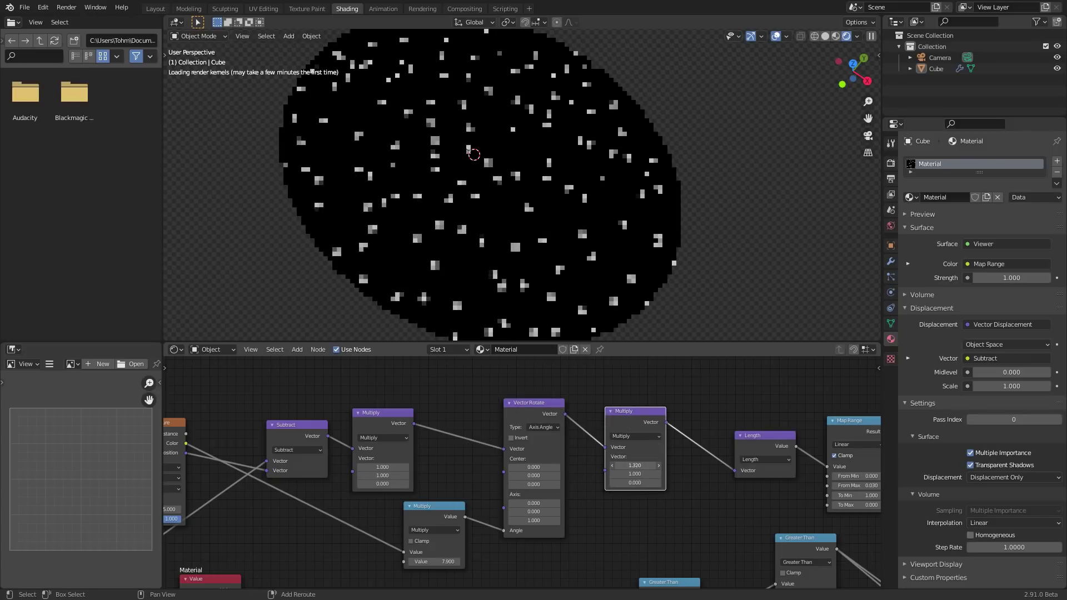
type("2")
key("Return")
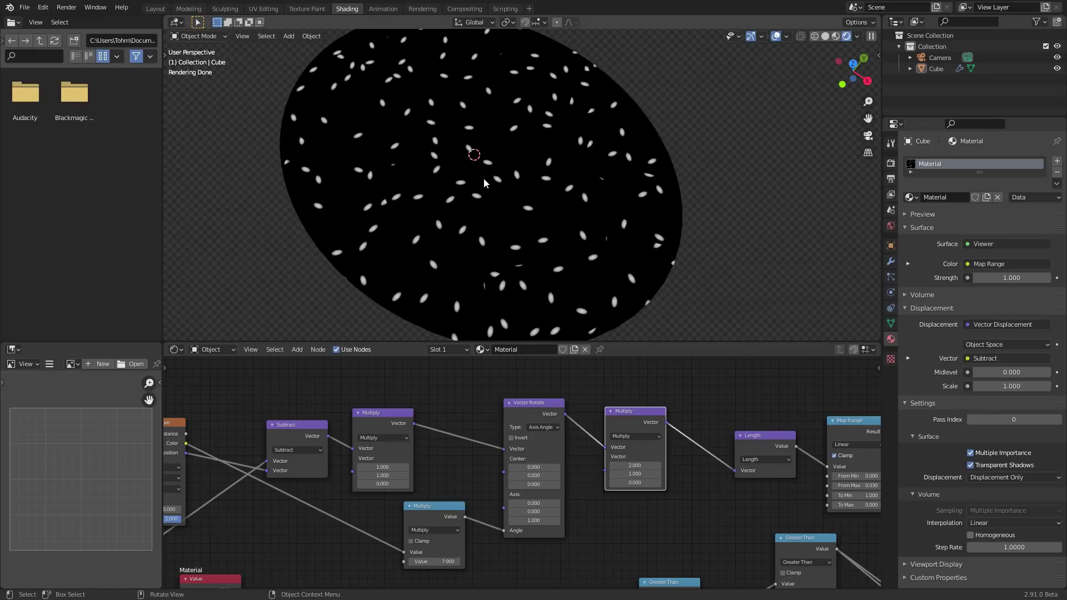
scroll(483, 176, "down", 1)
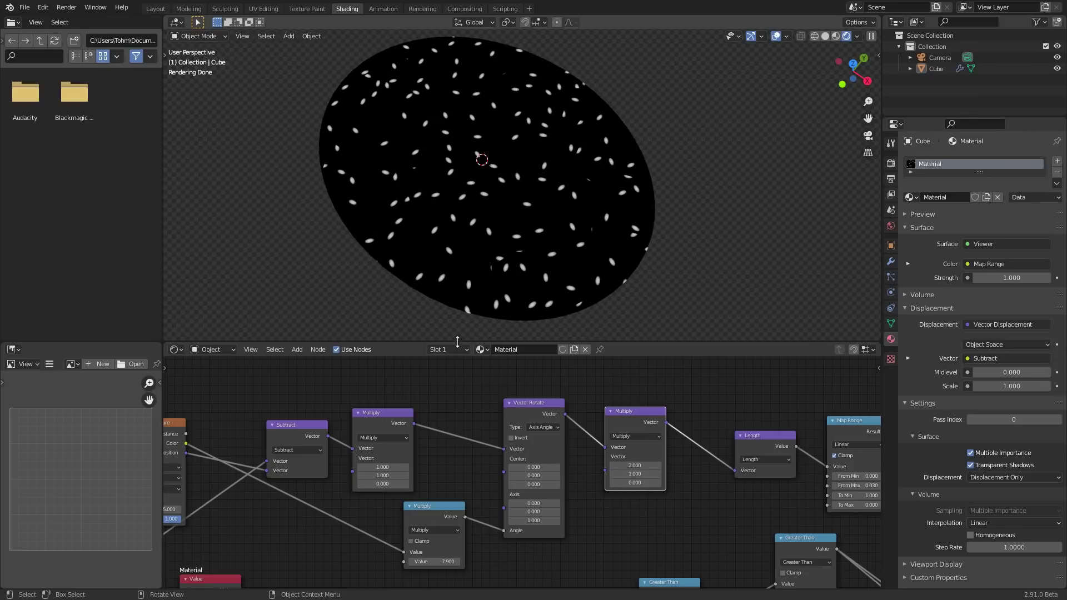
Try a value of 0 in the Math Multiply node feeding the rotation angle, and set it to 10.
middle_click_drag(442, 417, 473, 352)
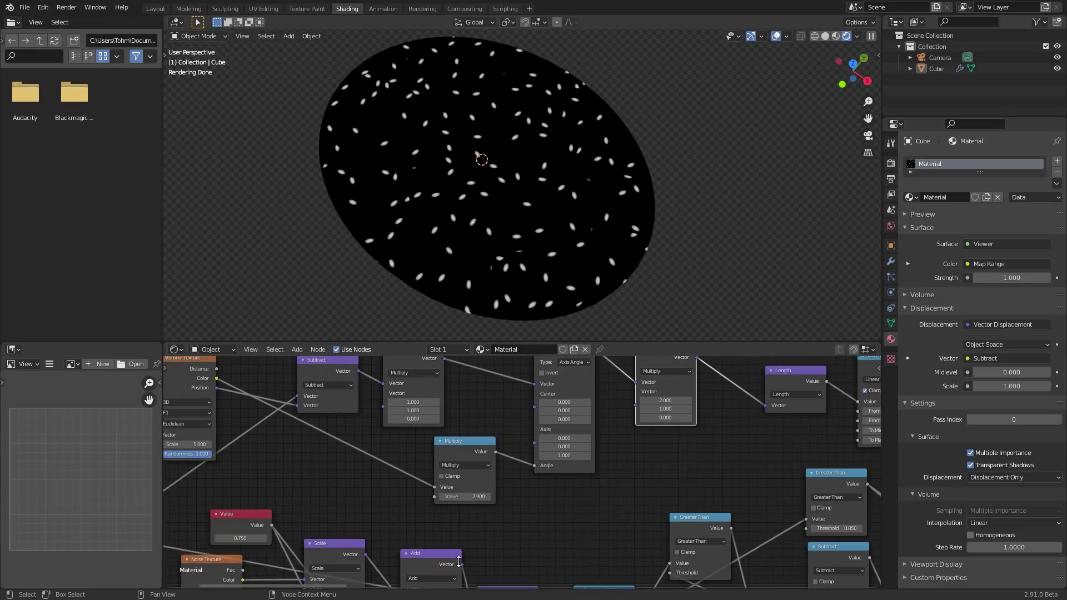
left_click(462, 496)
type("0")
key("Return")
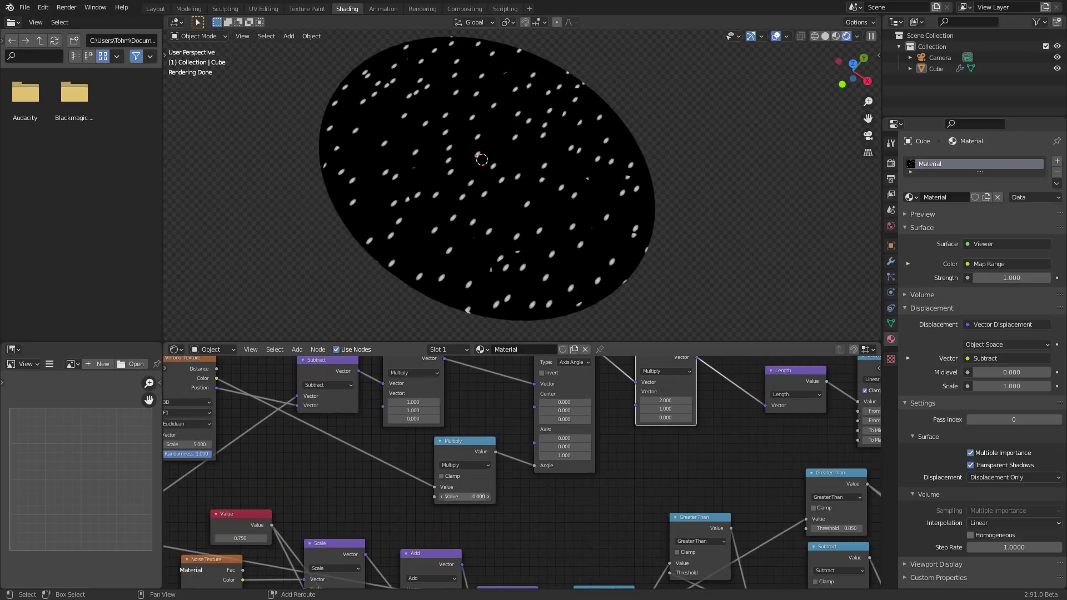
left_click_drag(465, 496, 478, 497)
type("0")
key("Return")
scroll(538, 492, "down", 2)
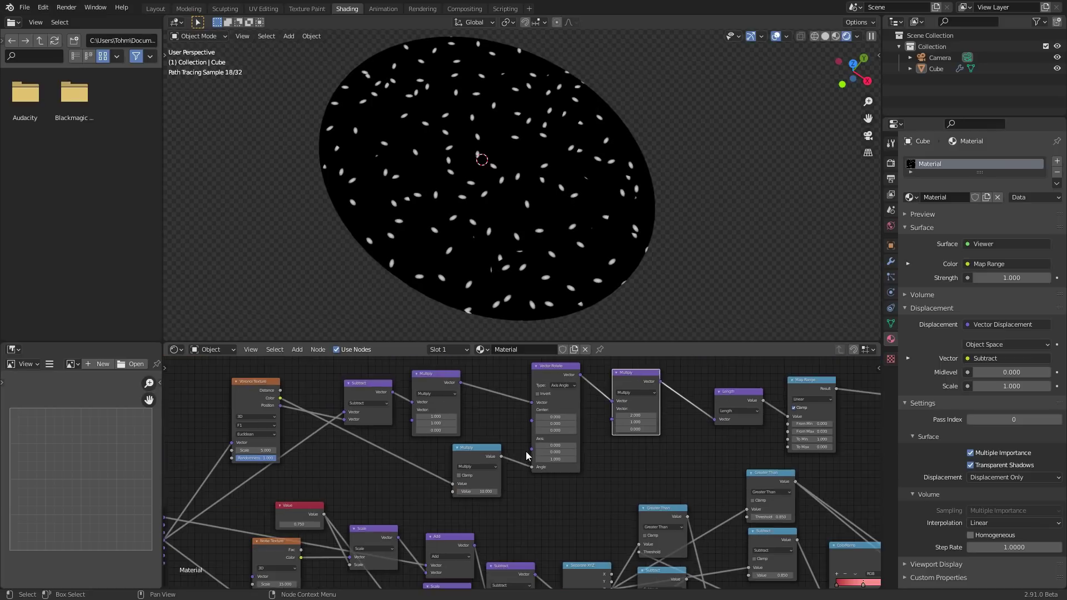
scroll(505, 429, "up", 2)
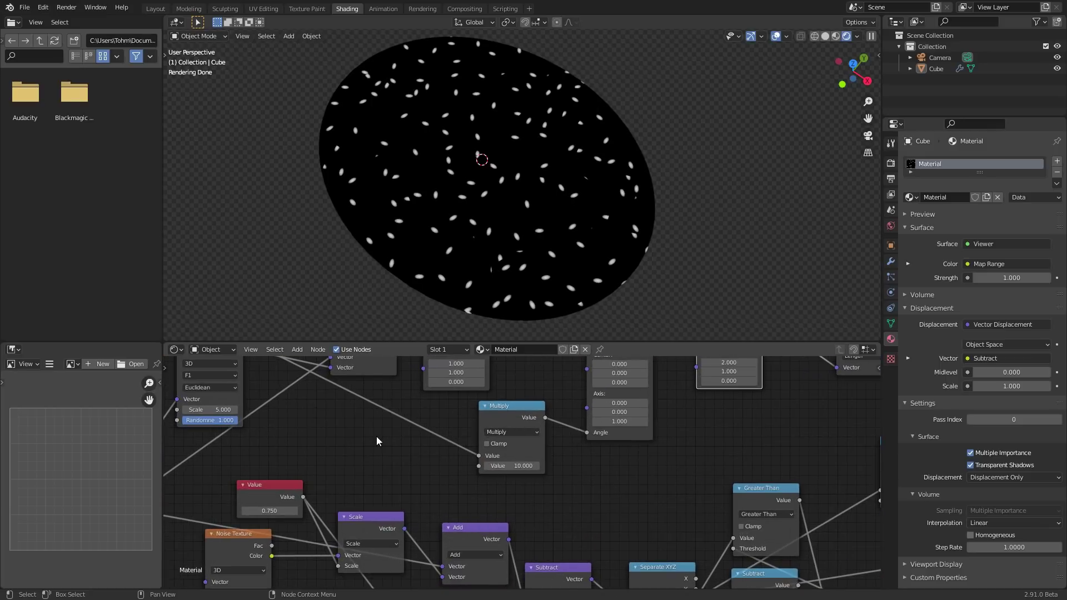
Add a Value node and link it to the second input of the Math Multiply node feeding the rotation angle.
key("shift+a")
left_click(354, 429)
type("va")
key("Return")
left_click(367, 453)
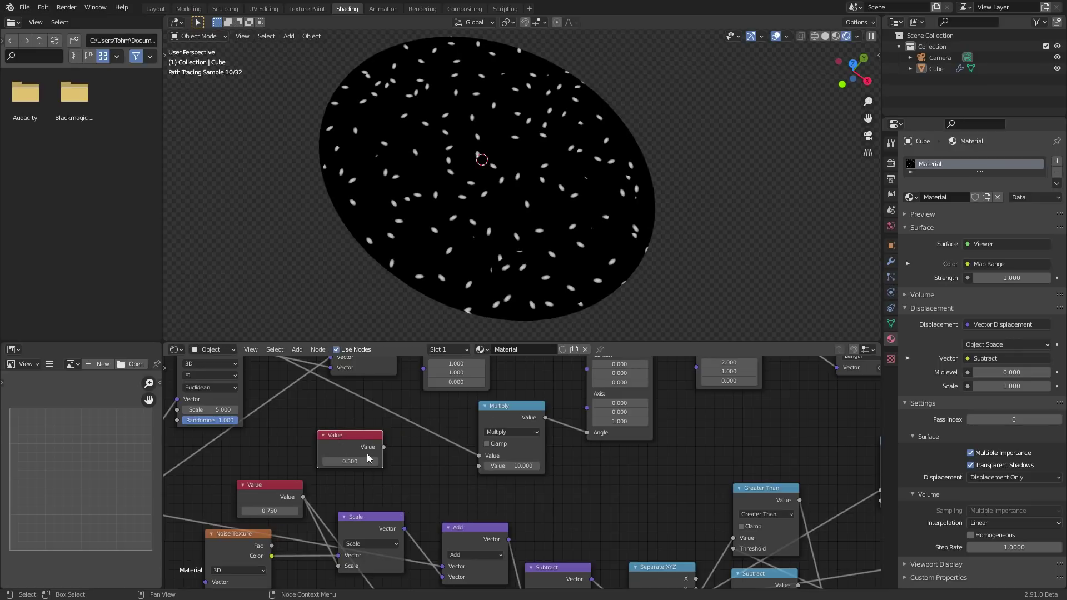
left_click_drag(384, 448, 481, 465)
Move the new Value node below the shader nodes at the far end of the node tree and enter a new value in it.
scroll(395, 446, "down", 4)
scroll(437, 455, "down", 3)
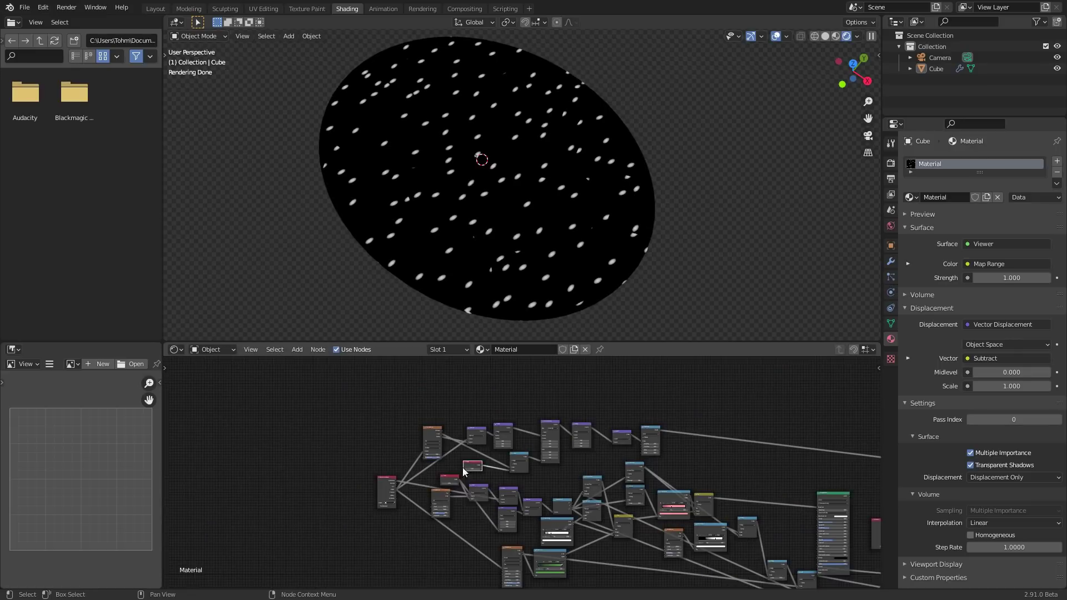
scroll(438, 455, "up", 2)
key("g")
left_click(714, 513)
scroll(595, 505, "up", 4)
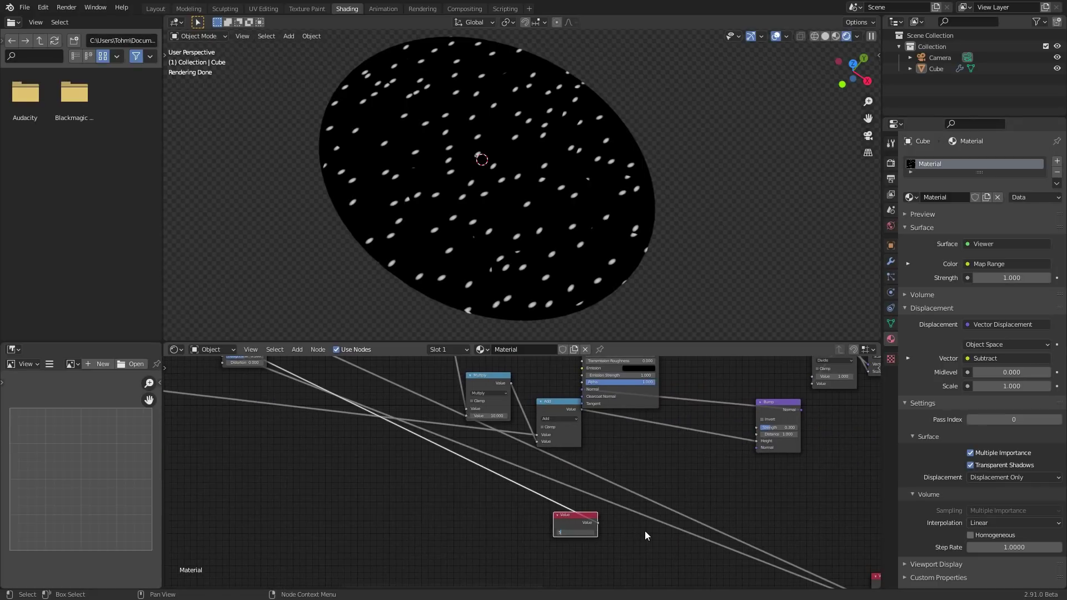
key("Return")
scroll(617, 519, "down", 5)
key("g")
left_click(748, 517)
Preview the flesh mask from the Greater Than node with the 0.85 threshold, comparing it with the Subtract node beneath it.
middle_click_drag(327, 433, 498, 585)
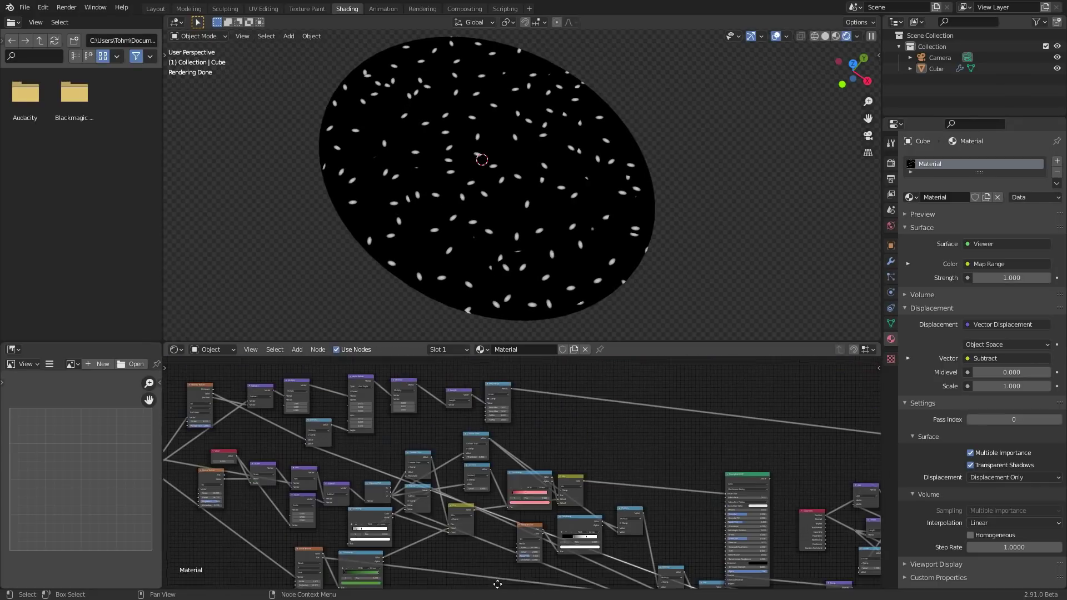
scroll(501, 392, "up", 3)
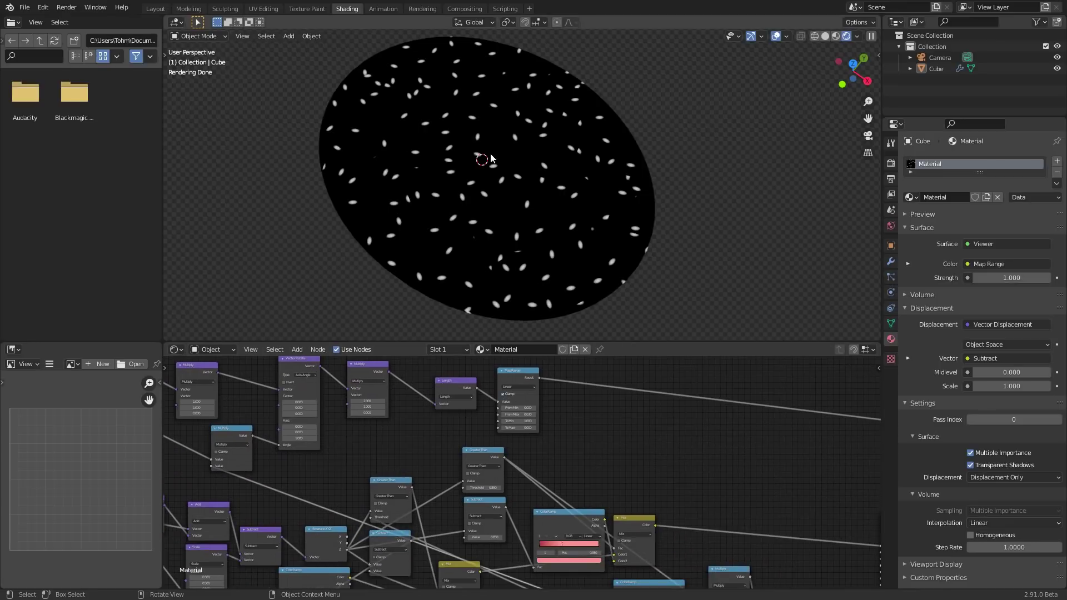
middle_click_drag(494, 454, 453, 402)
left_click(452, 402, "ctrl+shift")
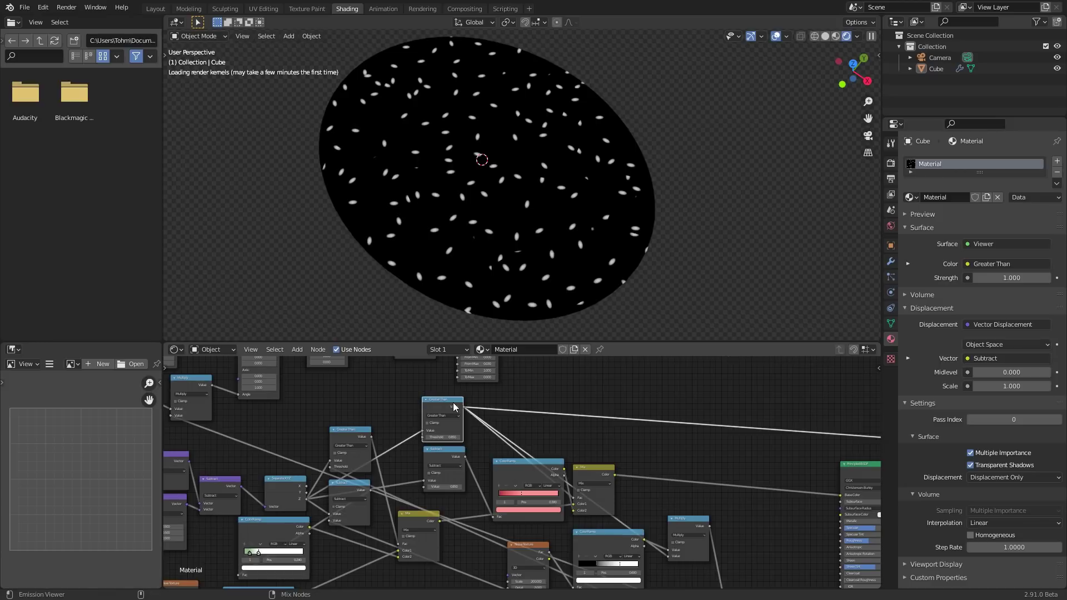
left_click(449, 448, "ctrl+shift")
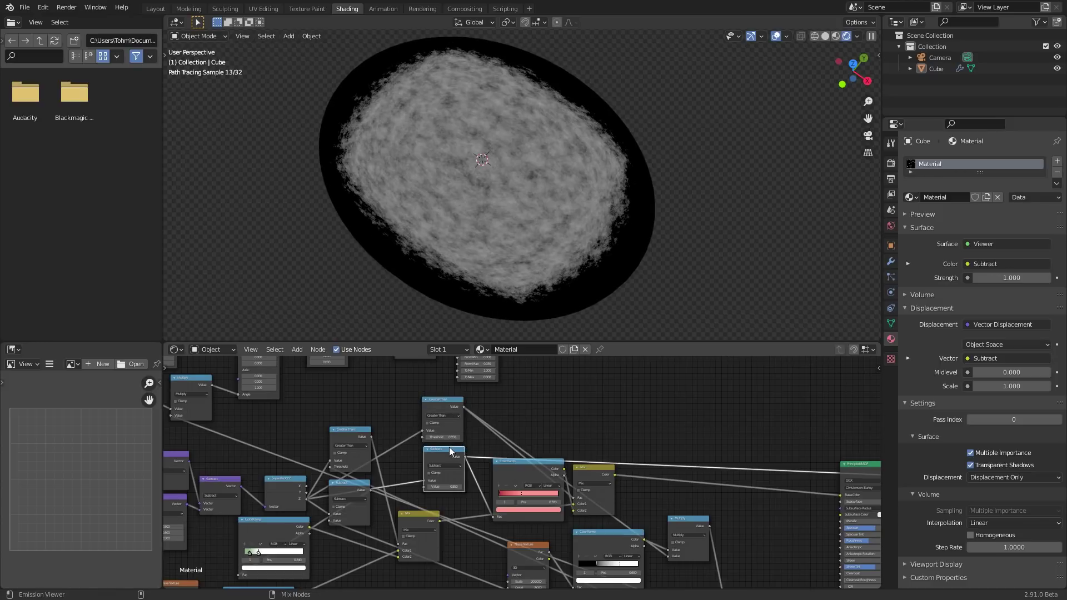
left_click(443, 402, "ctrl+shift")
middle_click_drag(538, 393, 515, 451)
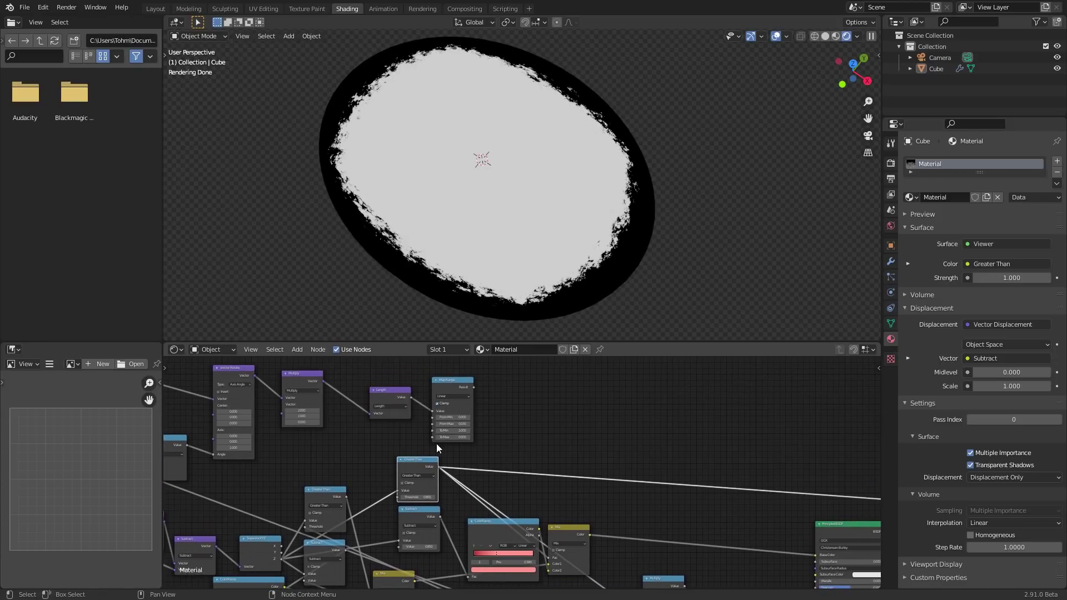
Duplicate the flesh mask's Greater Than node, set the copy to Multiply, and combine the seeds' Map Range result with the mask.
key("shift+d")
left_click(550, 463)
left_click(548, 467)
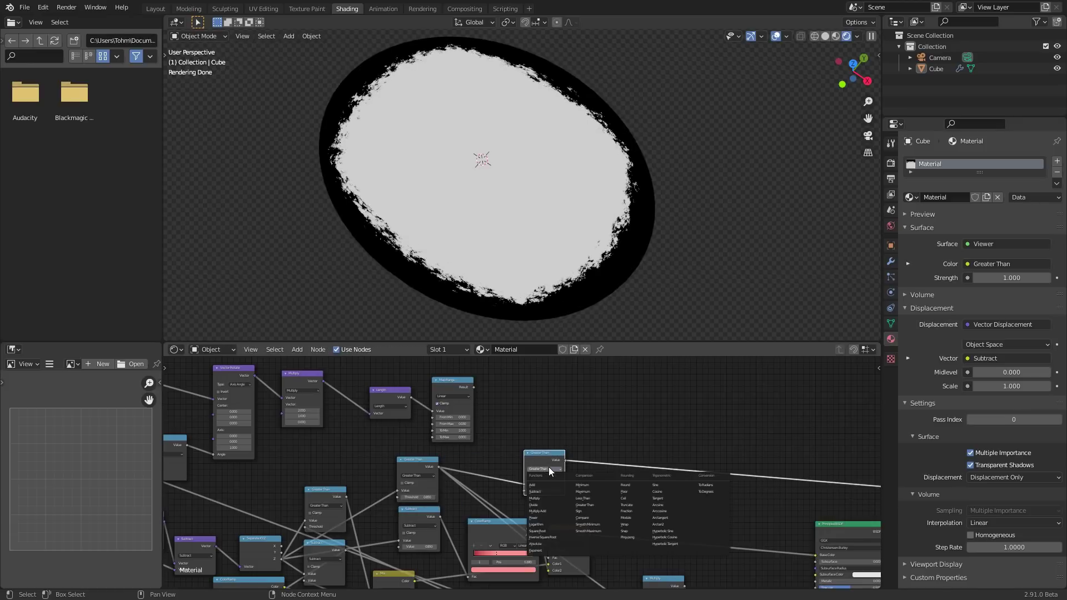
left_click(534, 498)
left_click_drag(548, 461, 551, 423)
right_click_drag(455, 391, 560, 449, "alt")
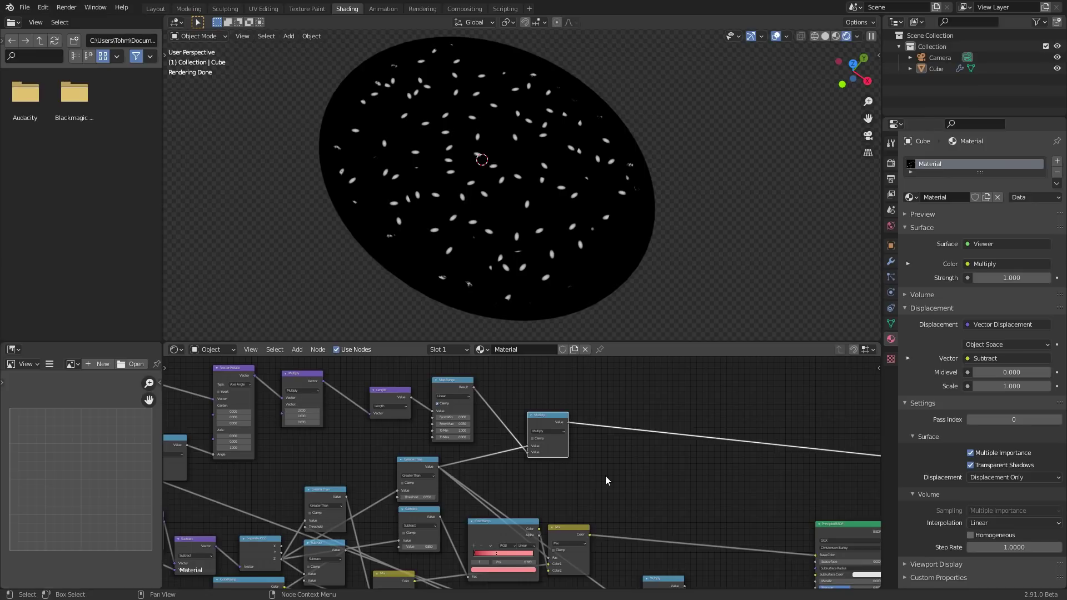
Insert a duplicate Mix node before the Principled BSDF's Base Color, drive its Fac with the masked seeds, and preview the shader.
middle_click_drag(606, 475, 495, 389)
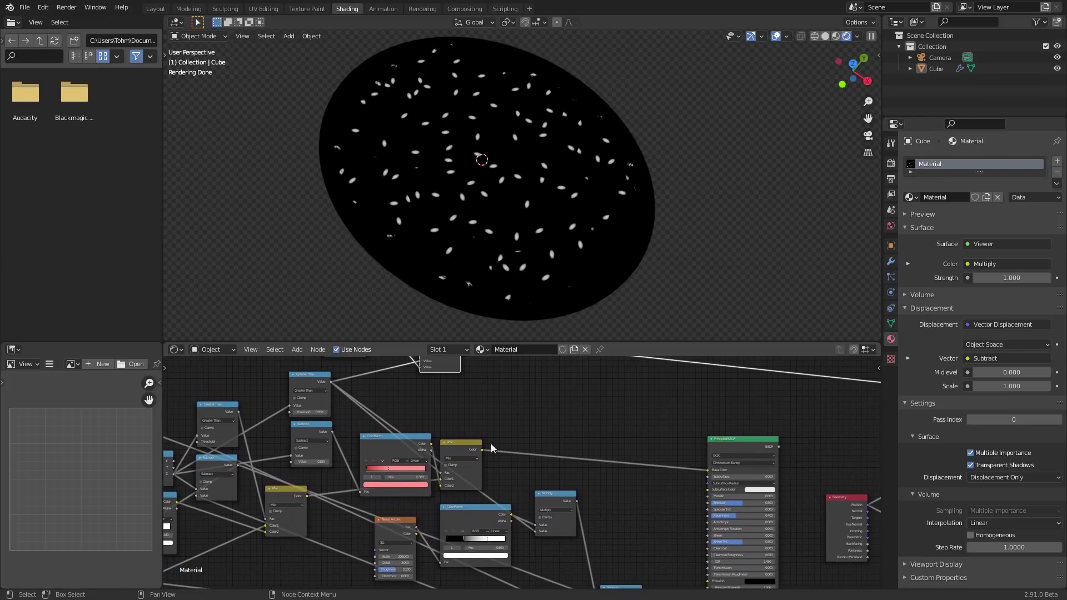
left_click_drag(472, 444, 518, 430)
middle_click_drag(561, 422, 515, 428)
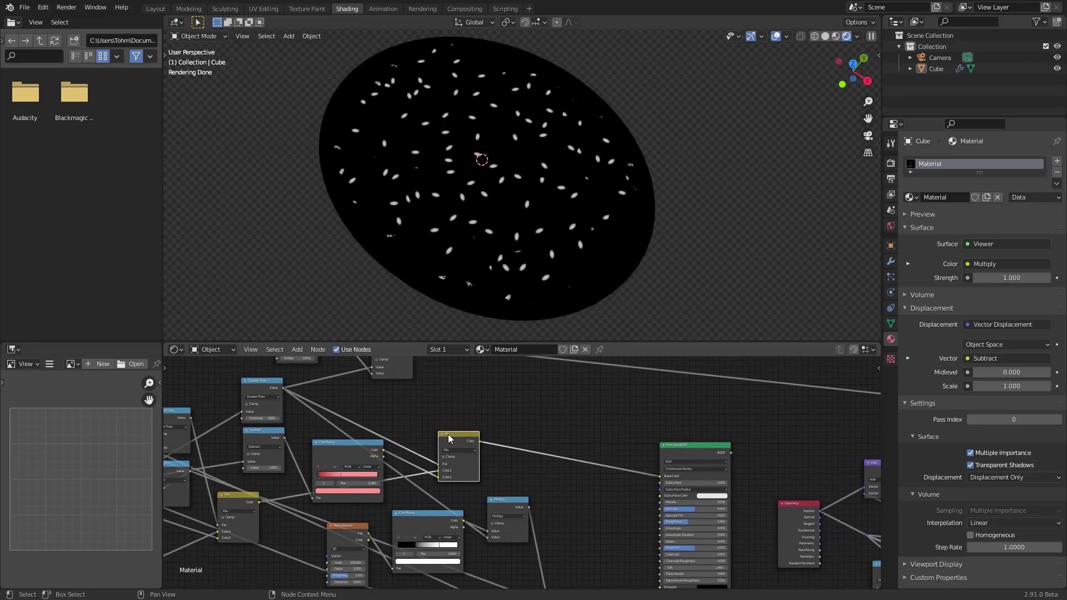
key("shift+d")
left_click(565, 439)
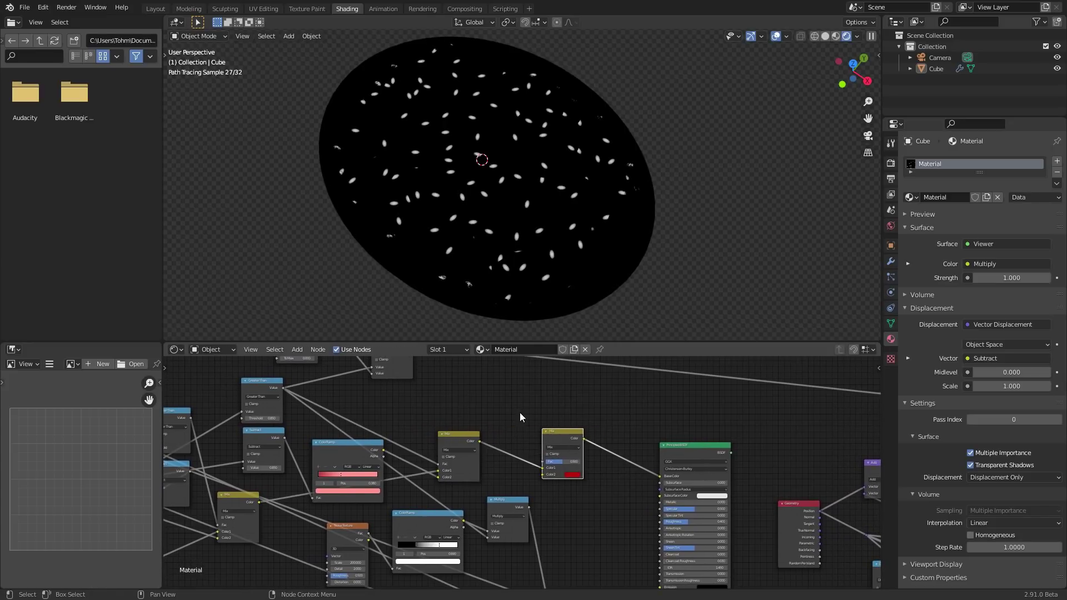
scroll(519, 412, "up", 2, "shift")
left_click_drag(410, 381, 542, 500)
left_click(692, 486, "ctrl+shift")
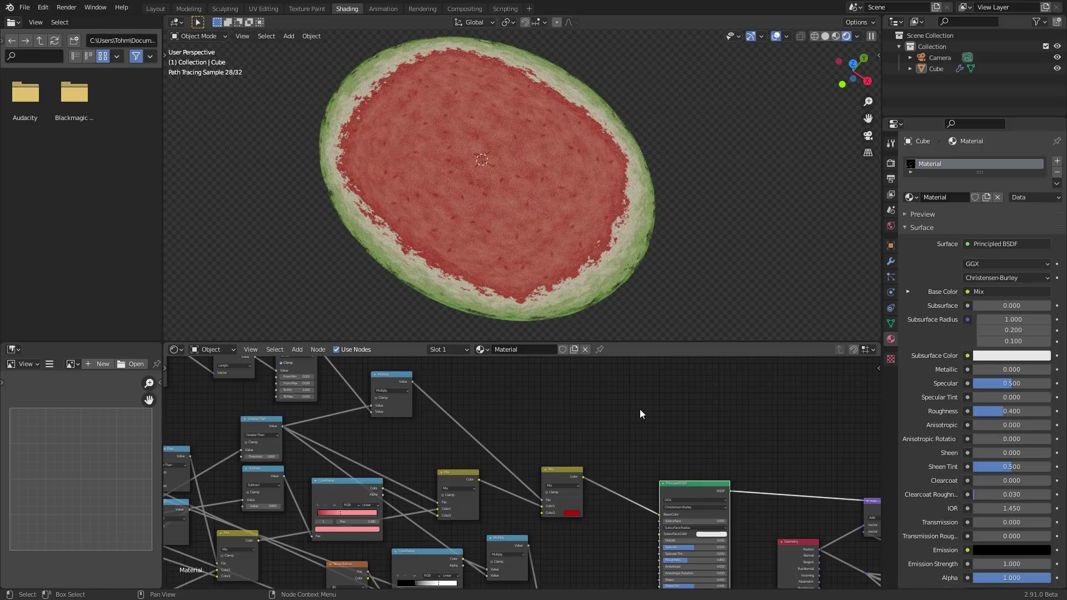
Darken Color2 of the new Mix node to a very dark red for the seeds.
scroll(492, 187, "up", 2)
scroll(476, 472, "up", 3)
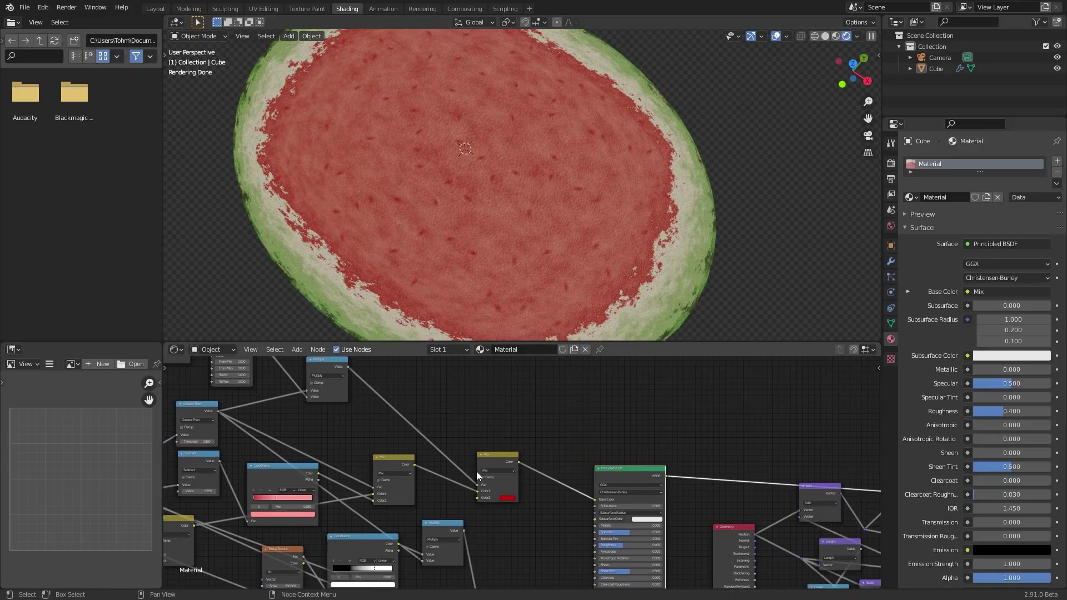
left_click(506, 510)
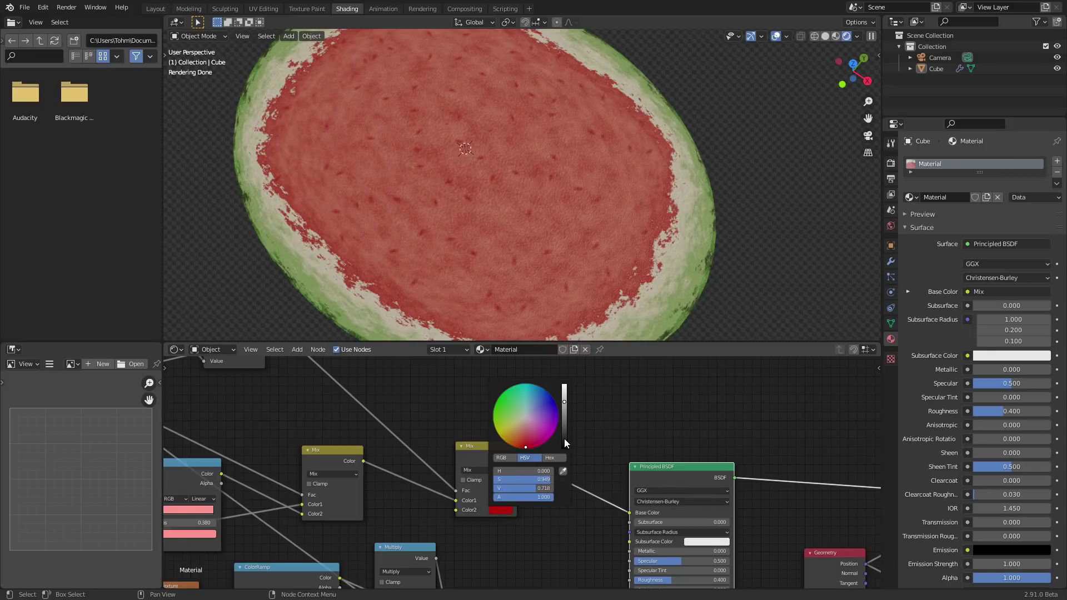
left_click(564, 438)
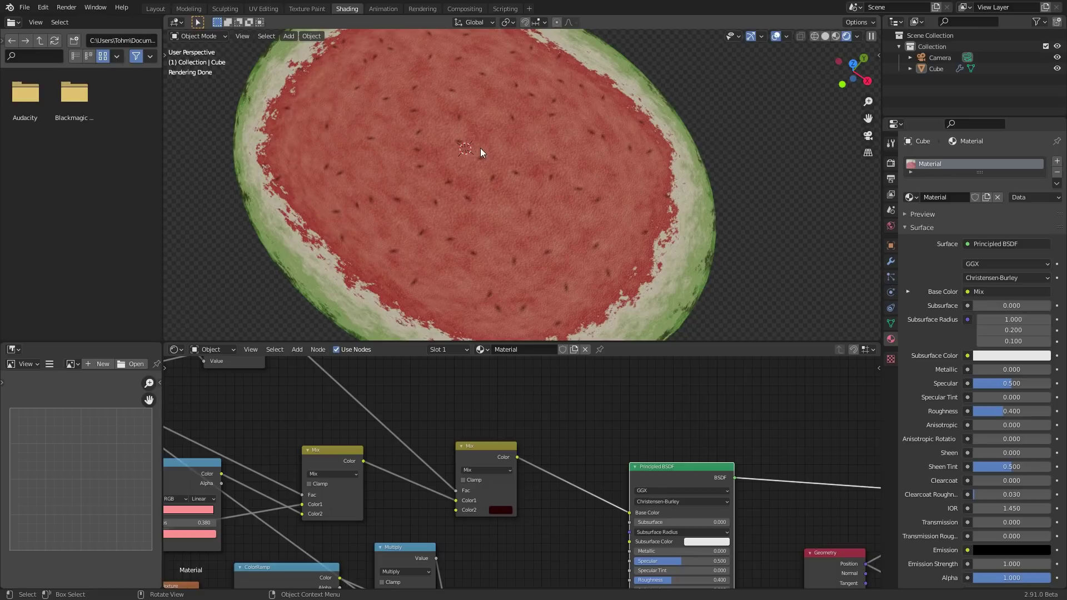
Set From Min of the seeds' Map Range node to 0.020 to sharpen the seed edges.
mouse_move(479, 153)
middle_mouse_down("ctrl")
mouse_move(485, 188)
mouse_move(485, 173)
middle_mouse_up("ctrl")
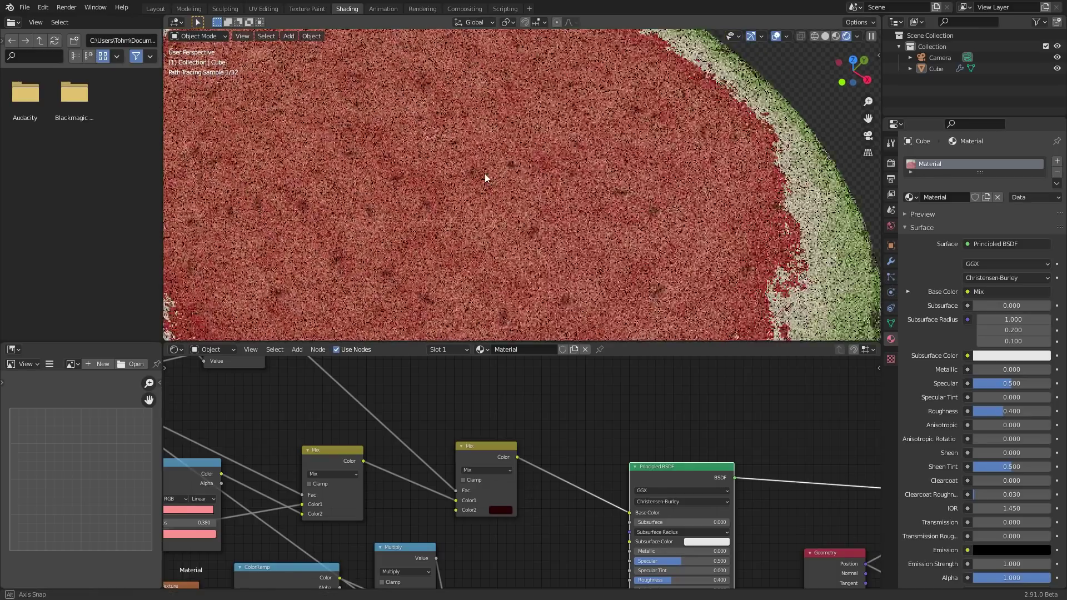
middle_click_drag(315, 407, 468, 486)
scroll(469, 482, "up", 2)
middle_click_drag(245, 397, 466, 498)
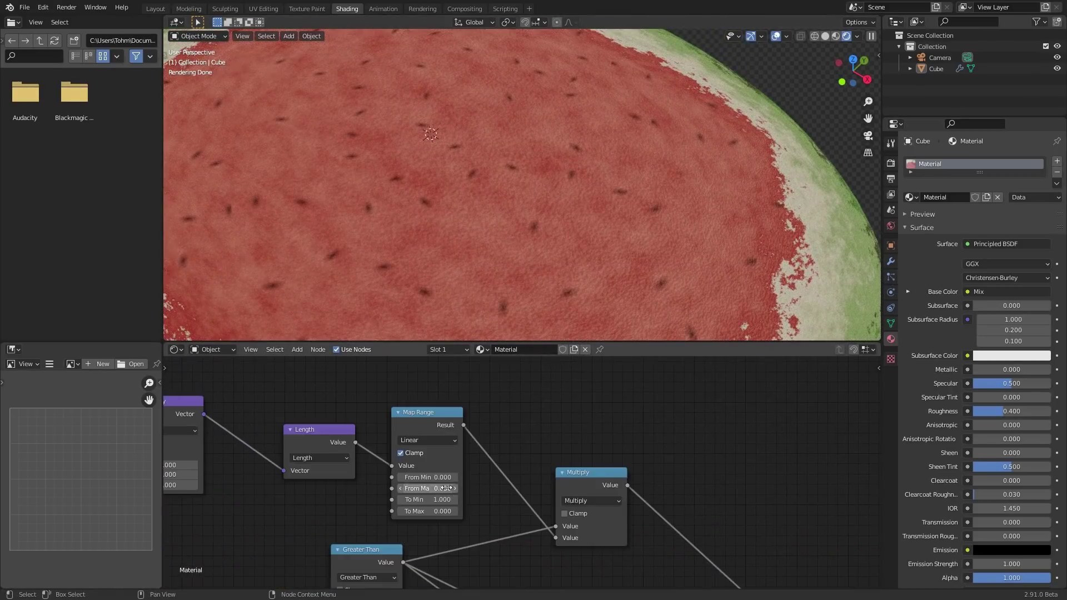
left_click_drag(439, 477, 445, 477, "shift")
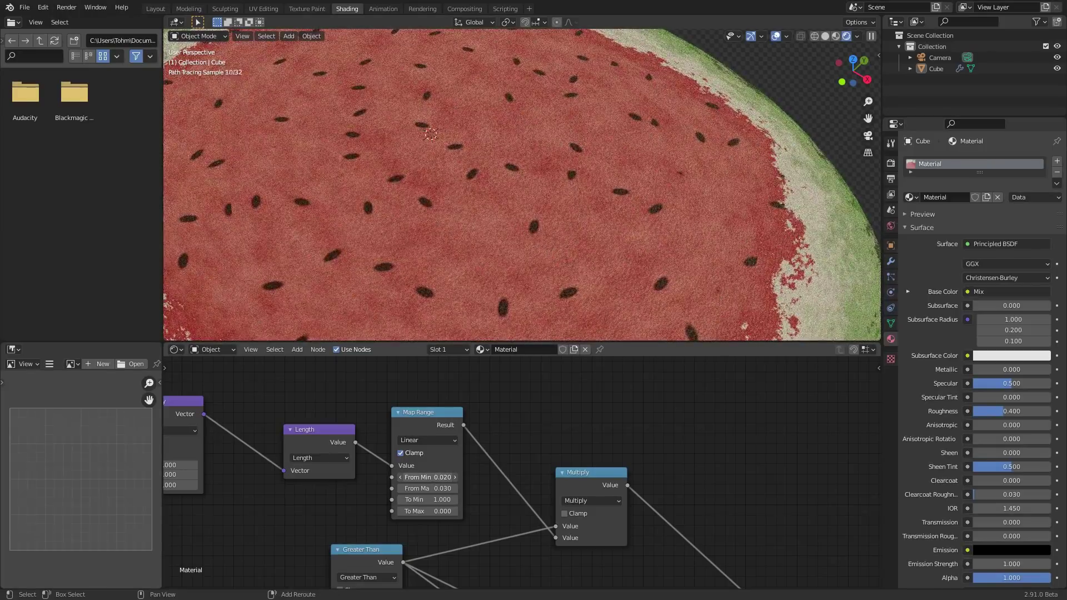
scroll(477, 164, "down", 3)
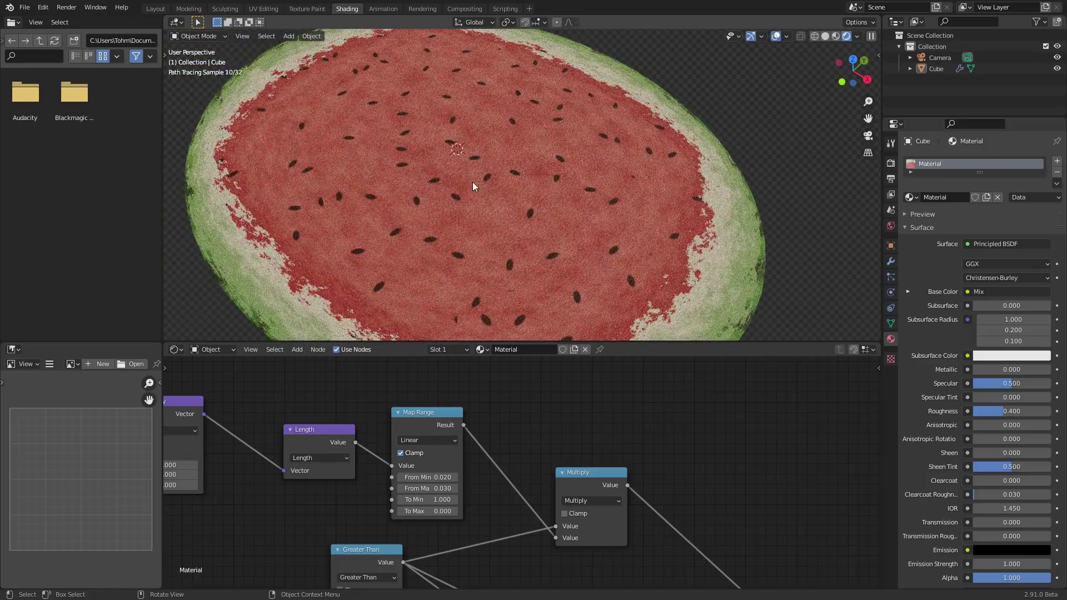
Switch the seeds' Voronoi Texture to 4D and vary its W value to shift the seed pattern.
middle_click_drag(384, 428, 486, 451)
scroll(578, 428, "down", 3)
scroll(486, 448, "up", 3)
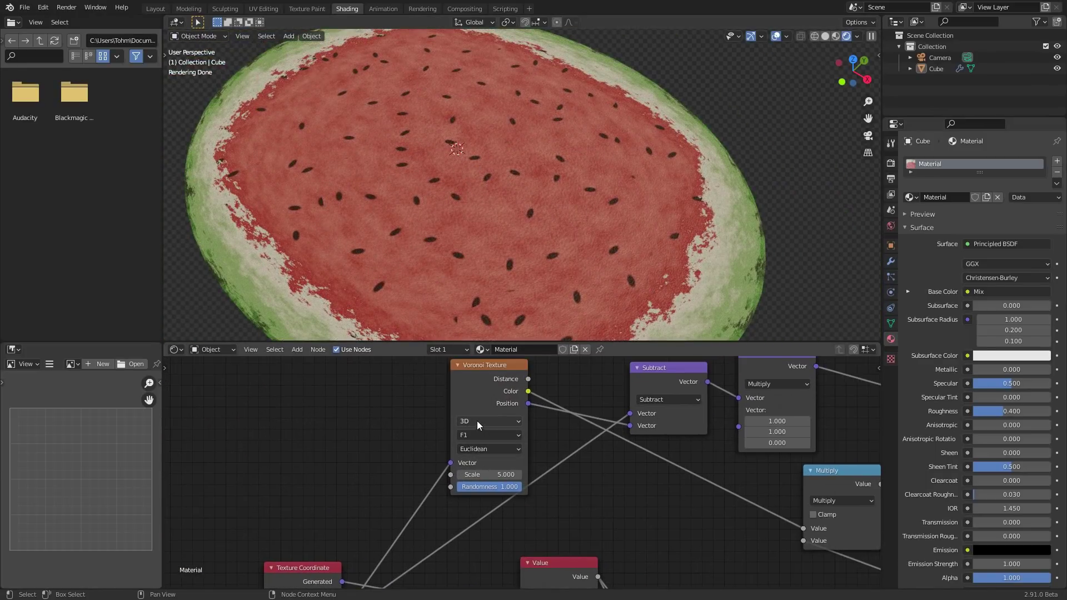
left_click(477, 421)
left_click(477, 467)
left_click_drag(466, 382, 437, 369)
left_click_drag(461, 471, 484, 471)
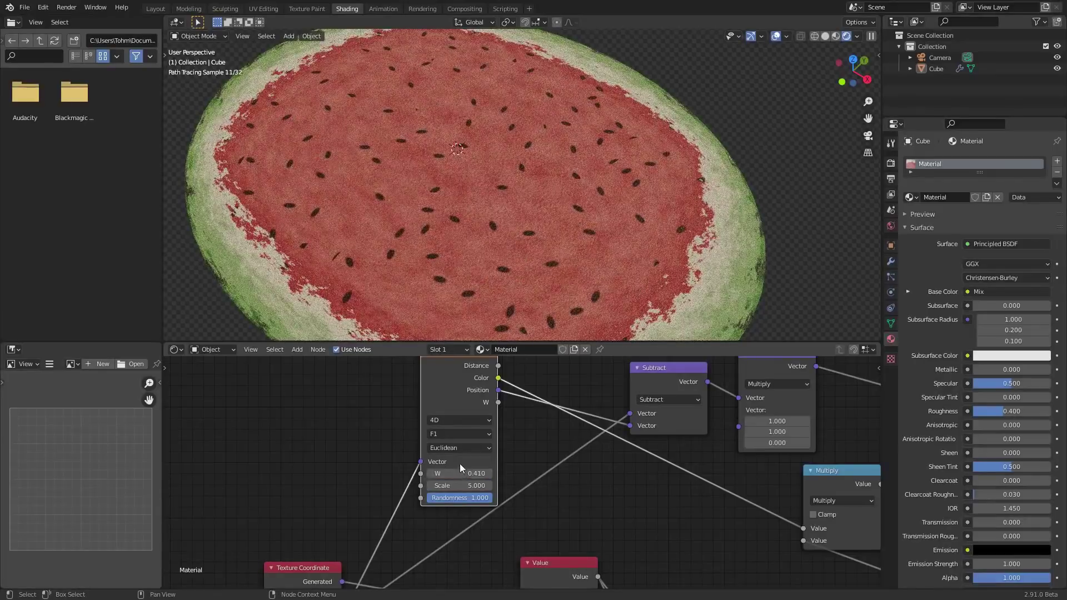
Add a Value node and link it to the W input of the seeds' Voronoi Texture.
key("shift+a")
mouse_move(295, 409)
left_click(333, 524)
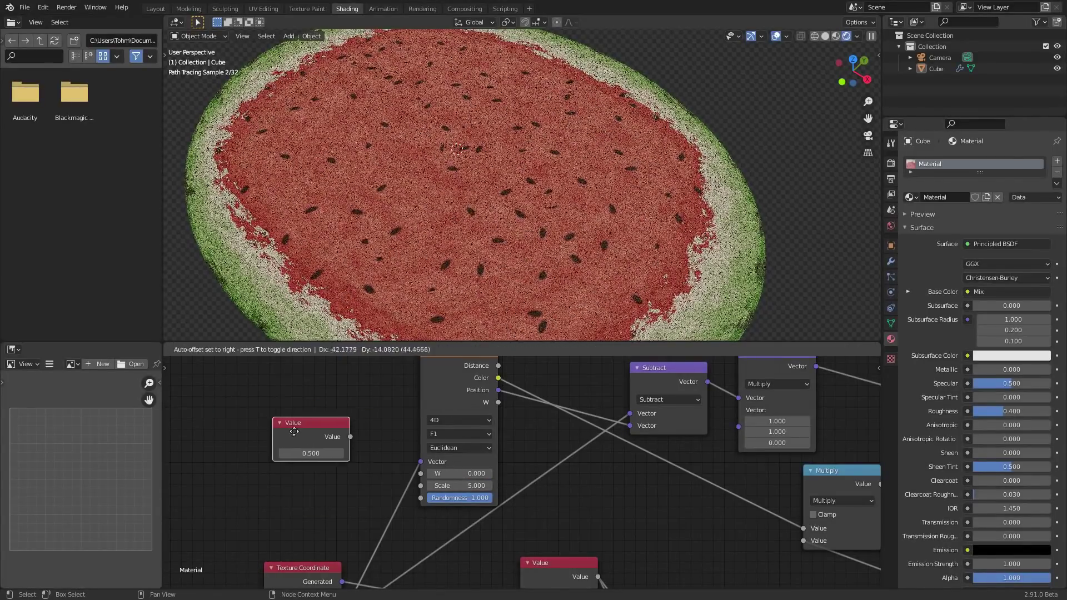
left_click(367, 449)
Move the Voronoi W Value node beside the other Value nodes below the shader nodes.
scroll(373, 438, "down", 6)
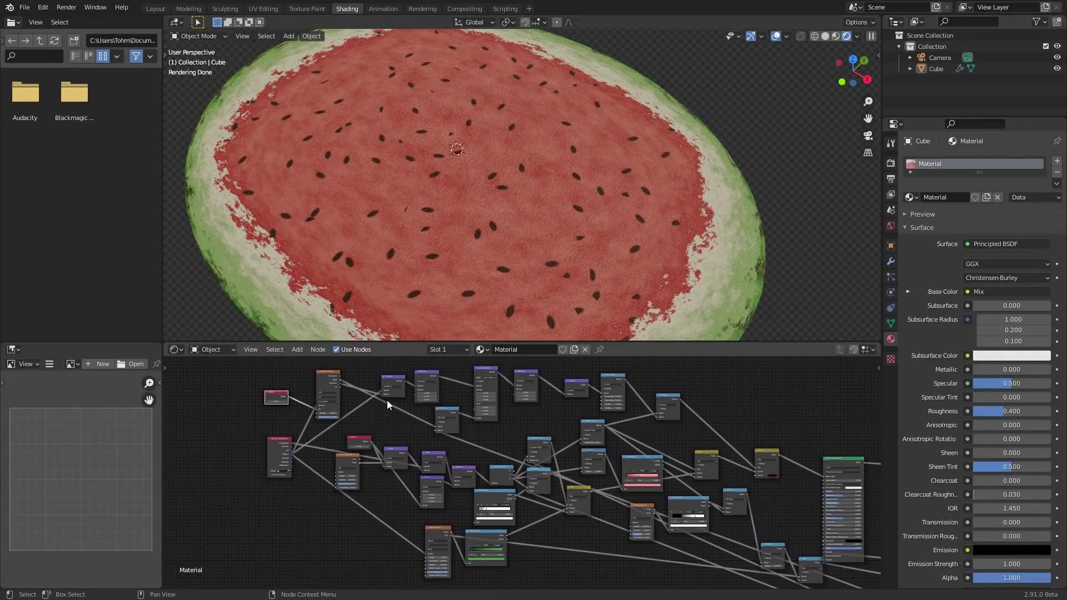
left_click_drag(387, 400, 657, 527)
left_click(665, 534)
middle_click_drag(678, 535, 423, 422)
key("g")
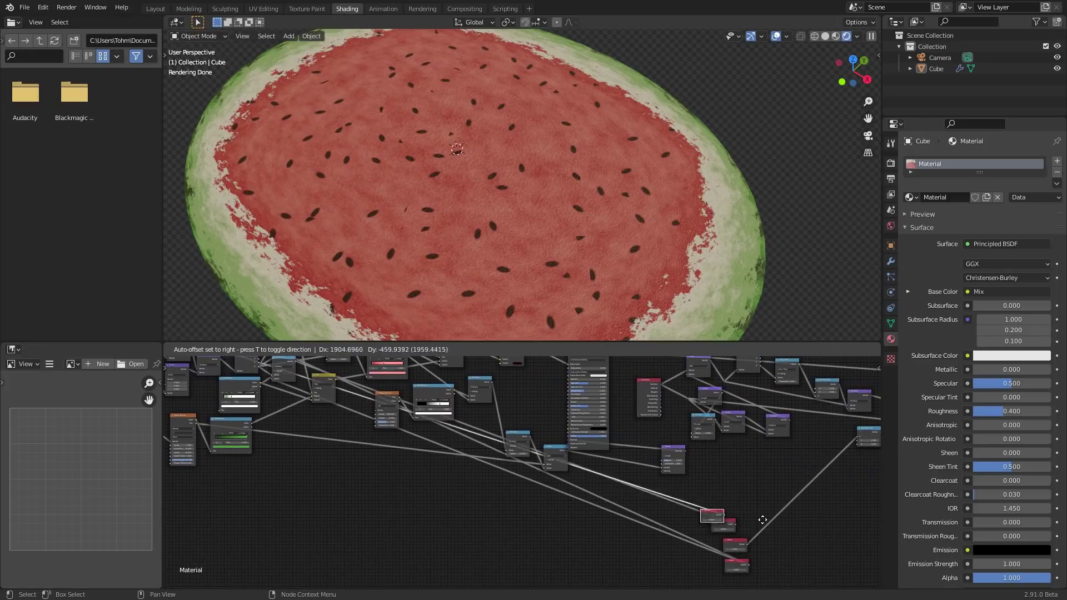
left_click(781, 492)
Try a Scale of 0 in the Vector Displacement node, and restore it to 1.
scroll(558, 470, "up", 6)
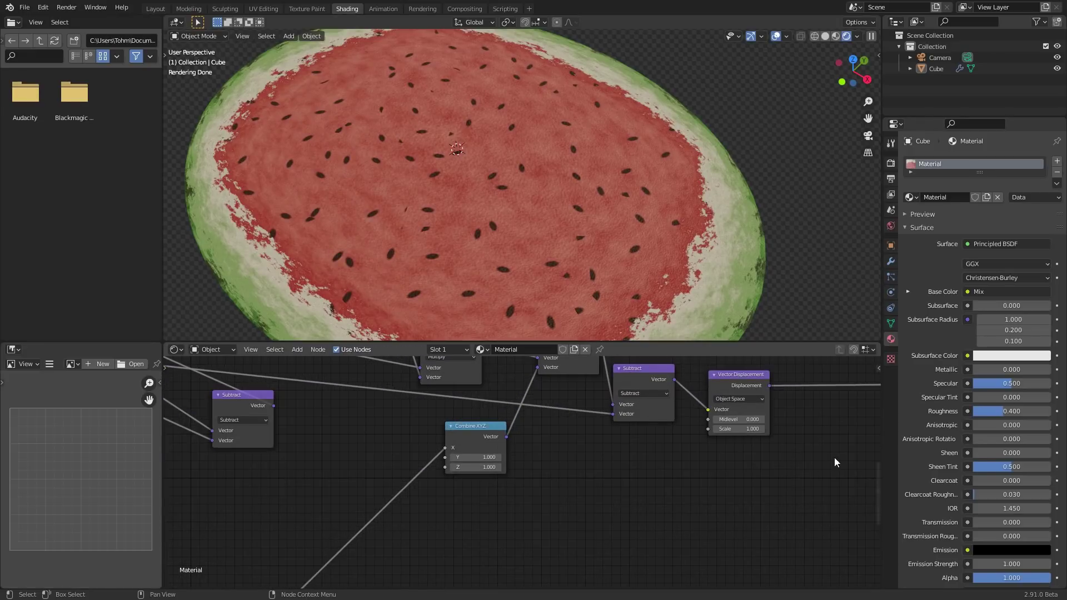
middle_click_drag(836, 462, 538, 472)
key("Return")
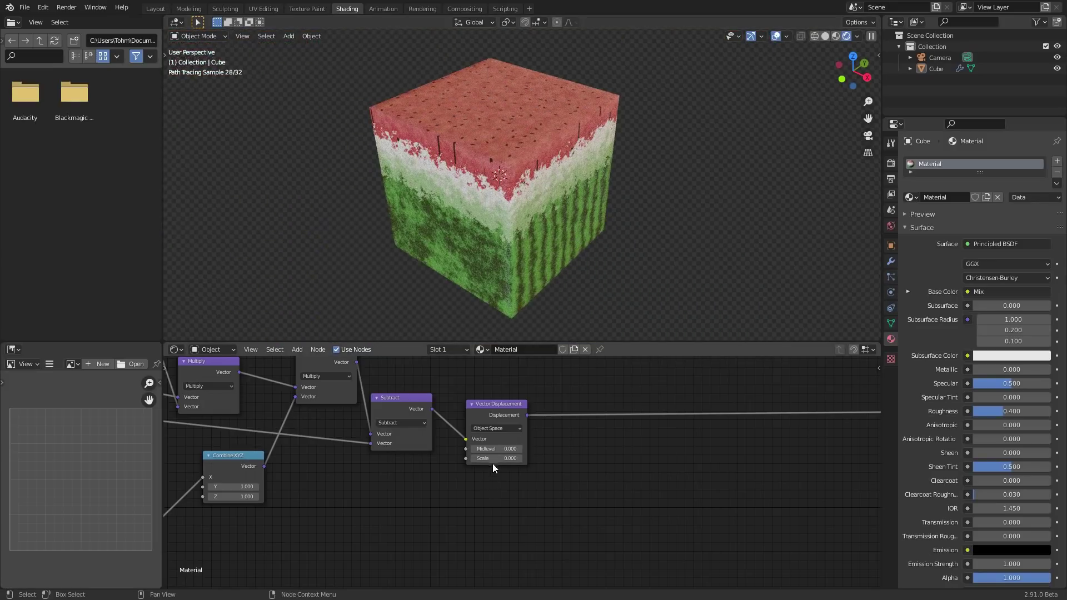
mouse_move(496, 458)
left_mouse_down()
mouse_move(520, 459)
mouse_move(495, 459)
left_mouse_up()
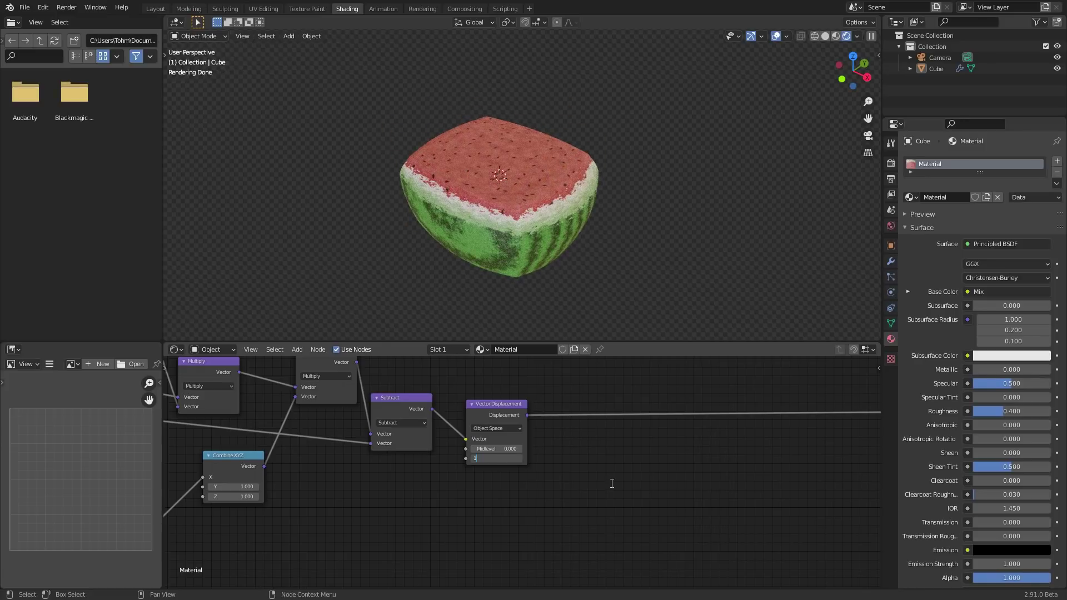
key("Return")
Try a Scale of 12.900 in the seeds' Voronoi Texture, and undo it.
scroll(536, 416, "down", 4)
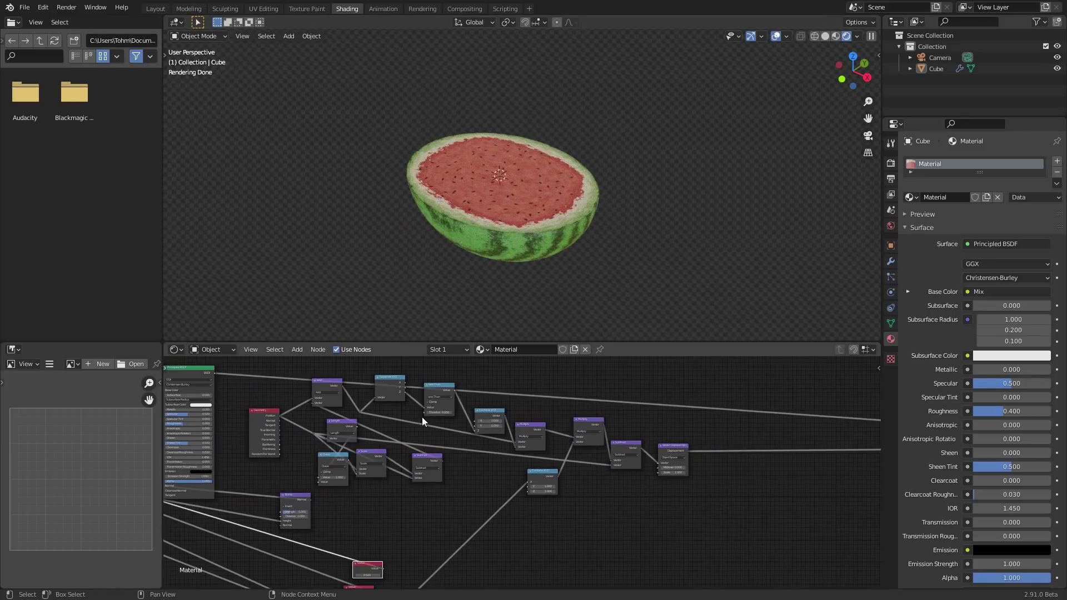
scroll(422, 421, "up", 4)
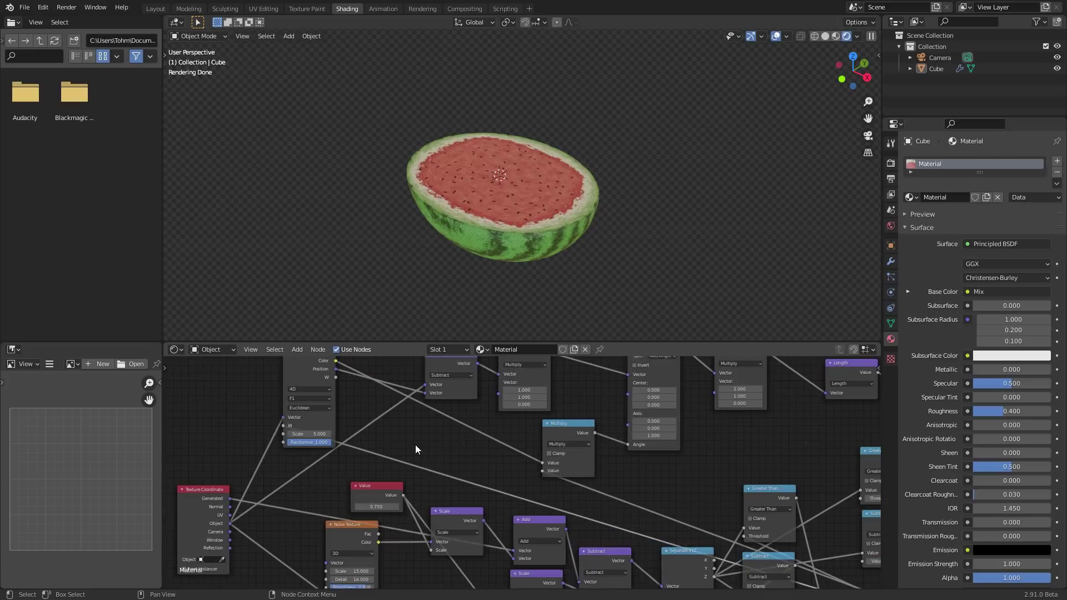
scroll(372, 431, "up", 2)
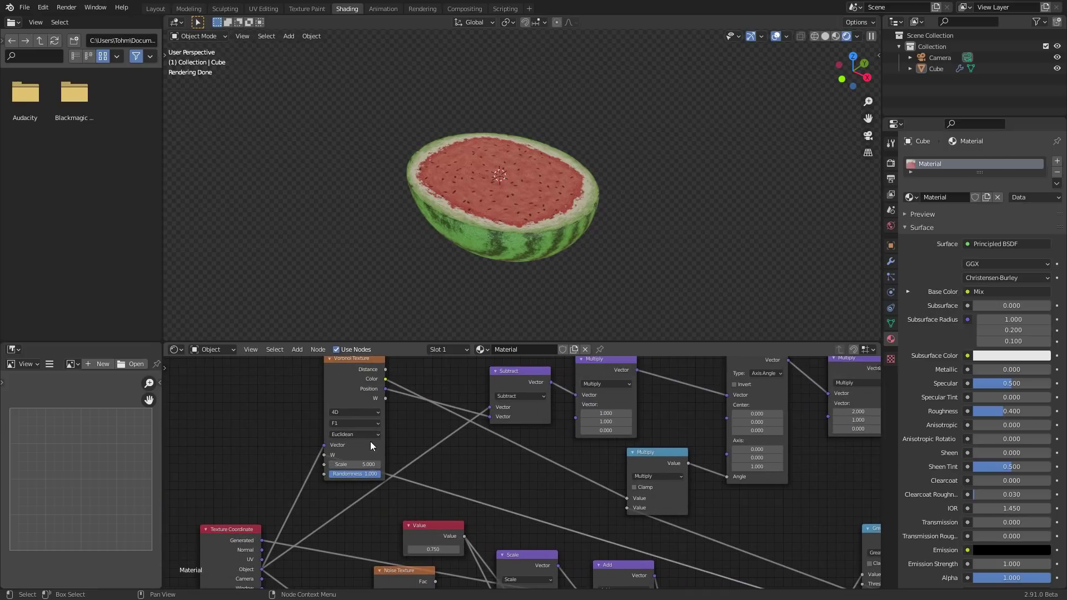
middle_click_drag(370, 445, 397, 469)
scroll(536, 226, "up", 4)
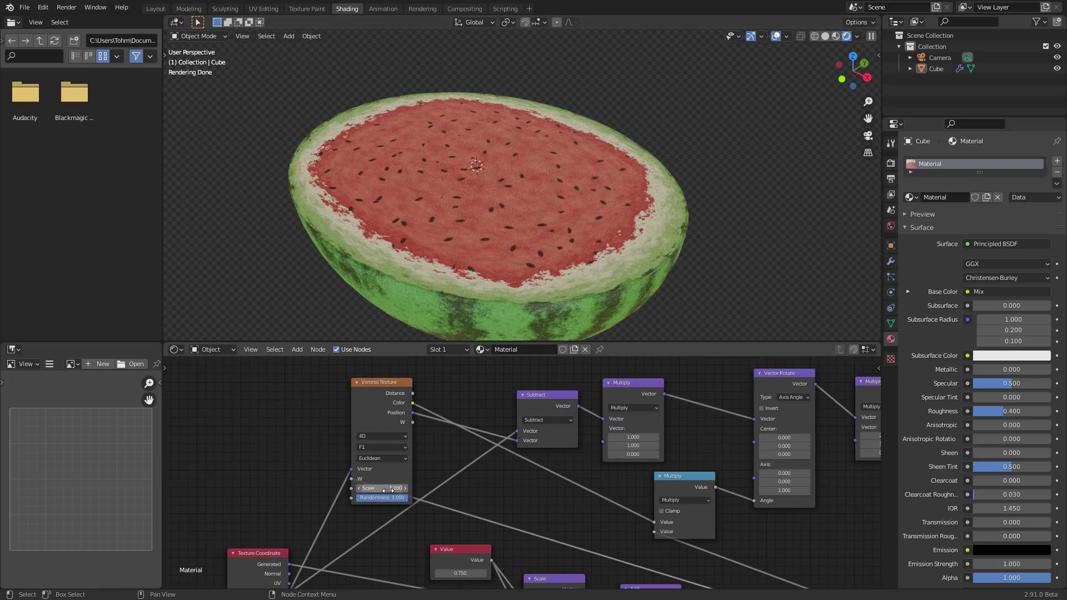
left_click_drag(387, 490, 439, 490)
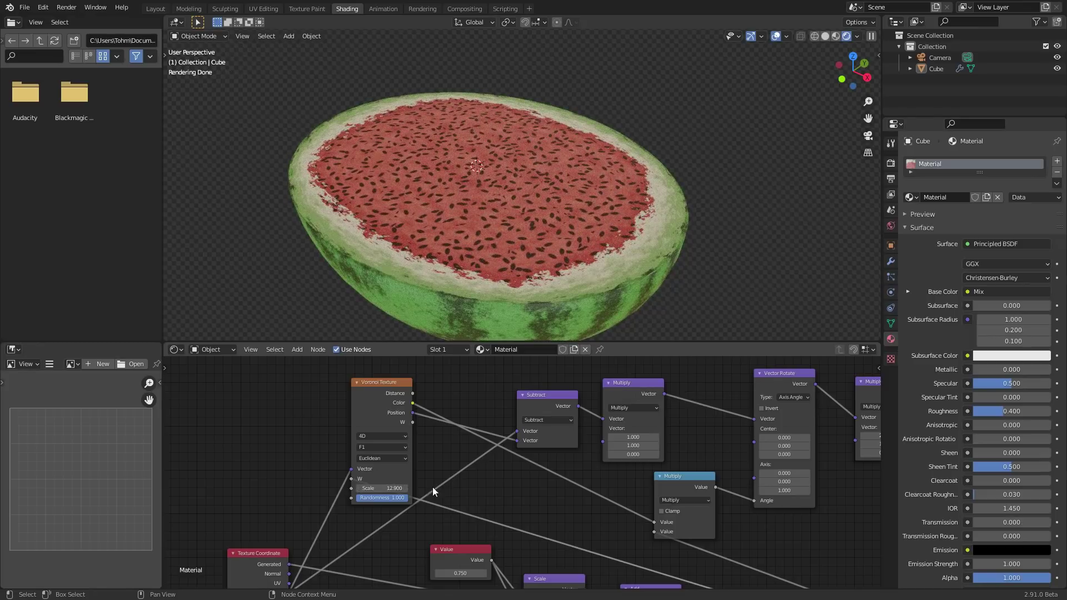
key("ctrl+z")
Duplicate the vector Multiply node, insert the copy before the Length node, and change its operation to Scale.
middle_click_drag(691, 449, 539, 486)
left_click_drag(476, 502, 437, 501)
scroll(637, 445, "down", 2)
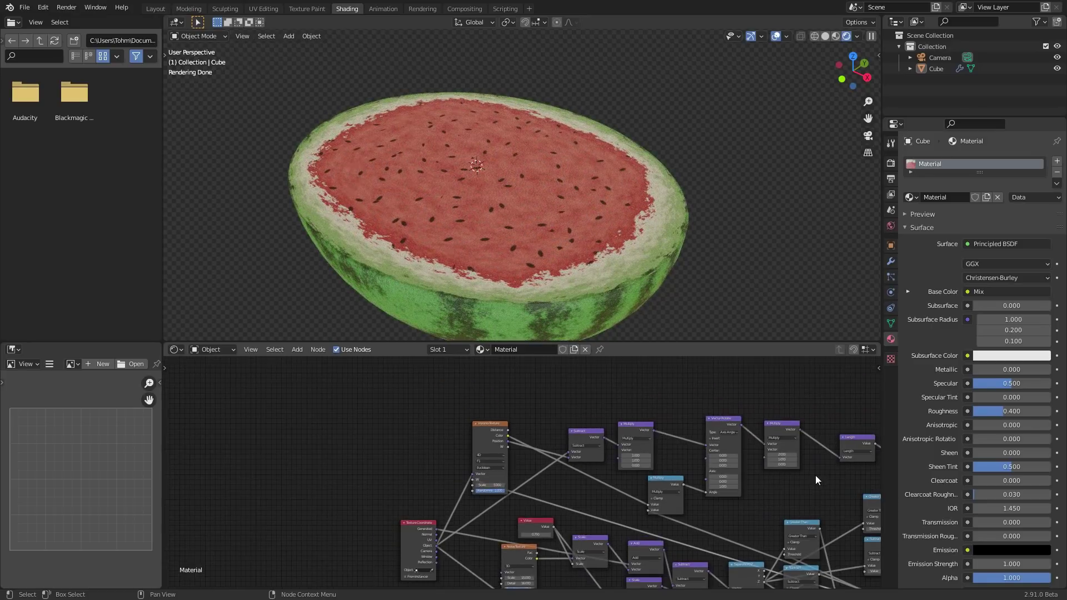
middle_click_drag(637, 444, 330, 427)
scroll(330, 427, "up", 2)
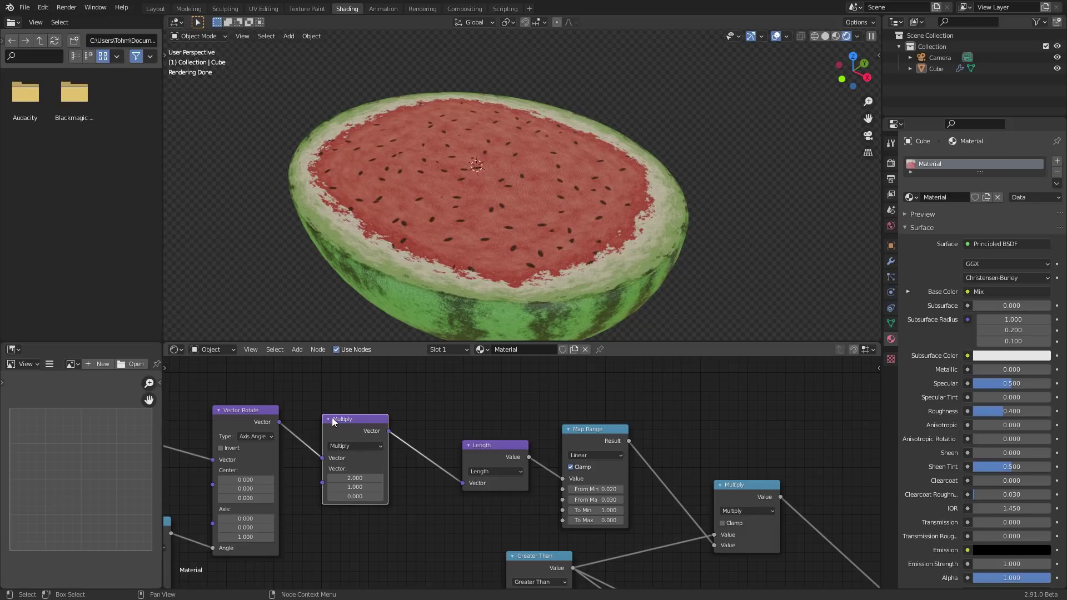
key("shift+d")
left_click(446, 419)
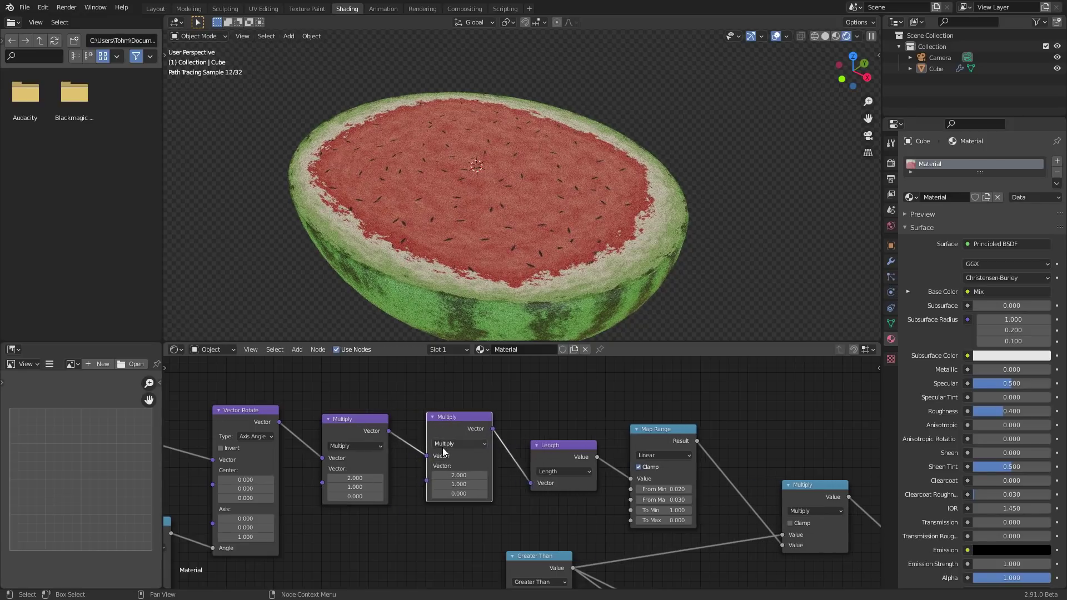
left_click(459, 443)
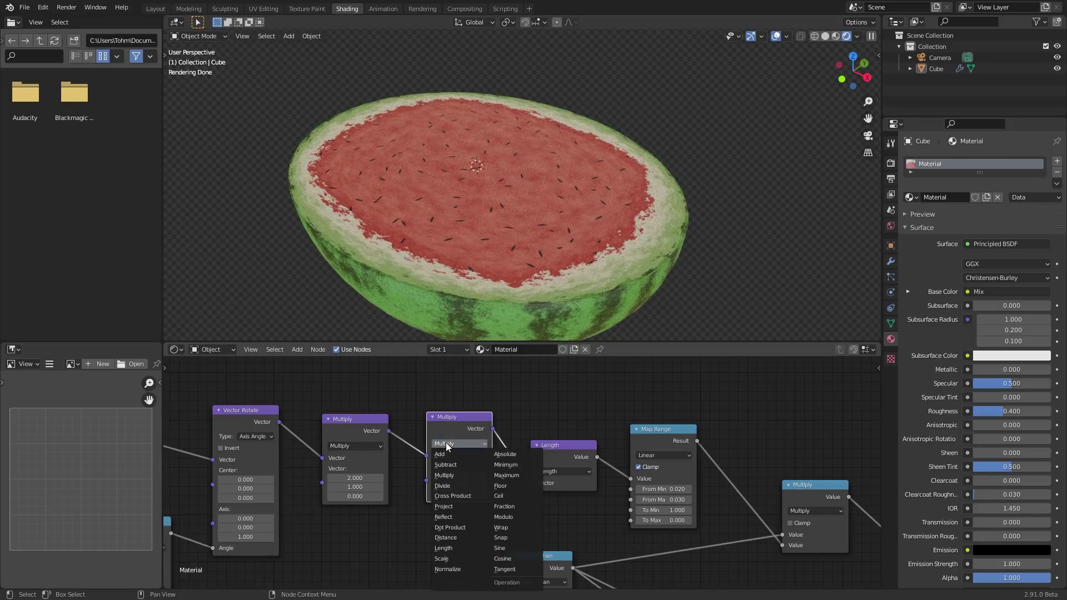
left_click(450, 558)
Link the seeds' Voronoi Texture Color output to the Scale input of the new Scale node.
scroll(499, 471, "down", 2)
middle_click_drag(499, 471, 243, 469)
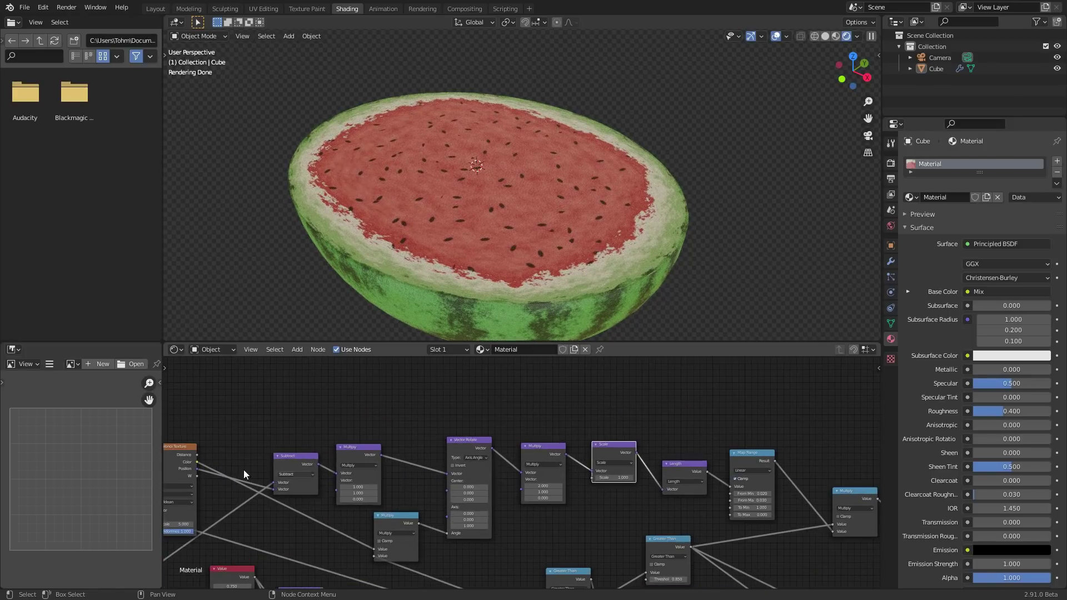
mouse_move(197, 462)
left_mouse_down()
mouse_move(244, 432)
mouse_move(588, 505)
mouse_move(678, 496)
mouse_move(593, 478)
left_mouse_up()
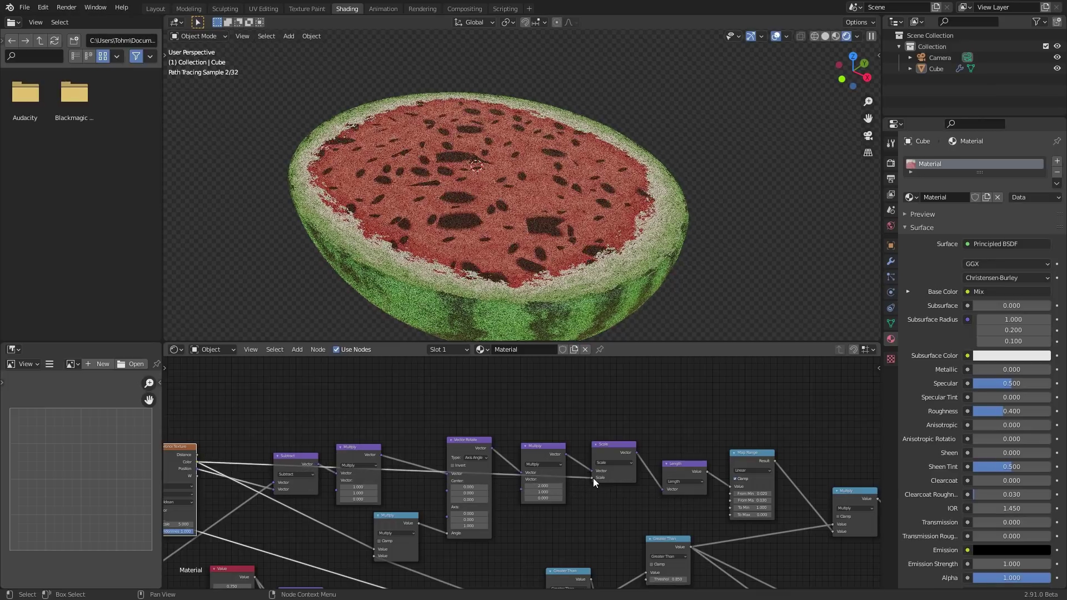
Move the vector Multiply node closer to the Vector Rotate node to make room before the Scale node.
scroll(606, 474, "up", 3)
middle_click_drag(556, 429, 533, 449)
left_click_drag(533, 449, 479, 426)
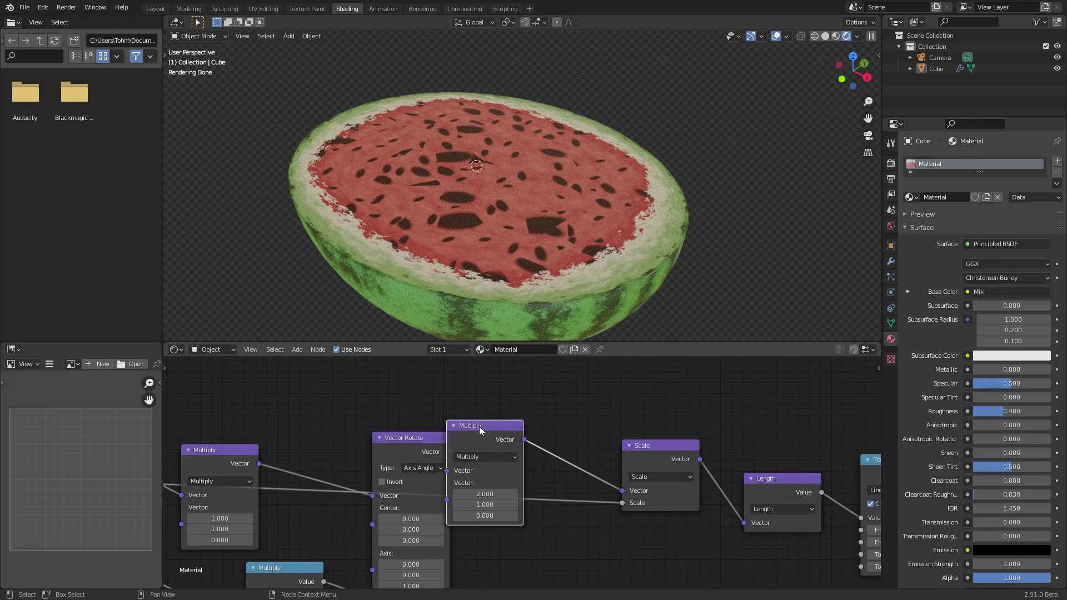
middle_click_drag(503, 200, 513, 246)
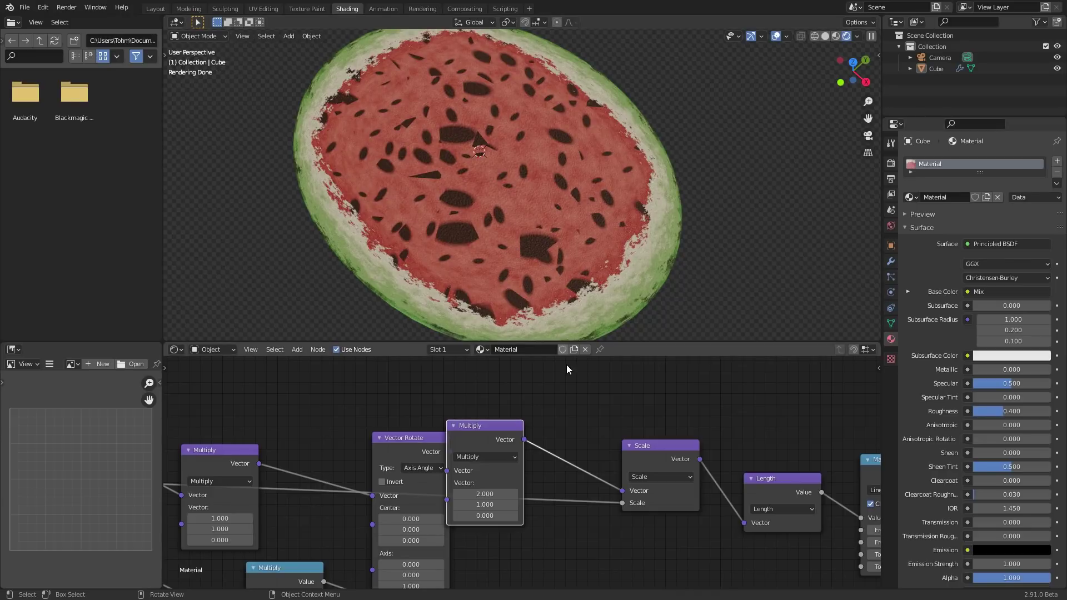
middle_click_drag(572, 414, 530, 399)
left_click_drag(441, 412, 466, 370)
scroll(547, 434, "up", 1)
scroll(548, 433, "up", 1)
middle_click_drag(548, 434, 500, 450)
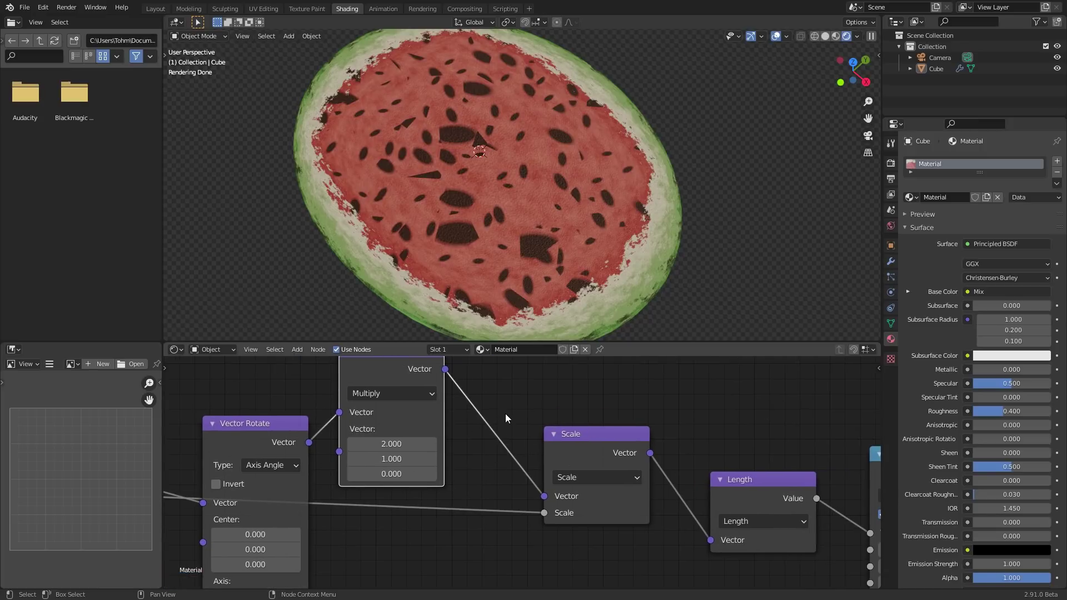
Insert a Divide Math node before the Scale node's Scale input, with the seeds' Voronoi Color feeding its second value.
key("shift+a")
left_click(496, 398)
type("math")
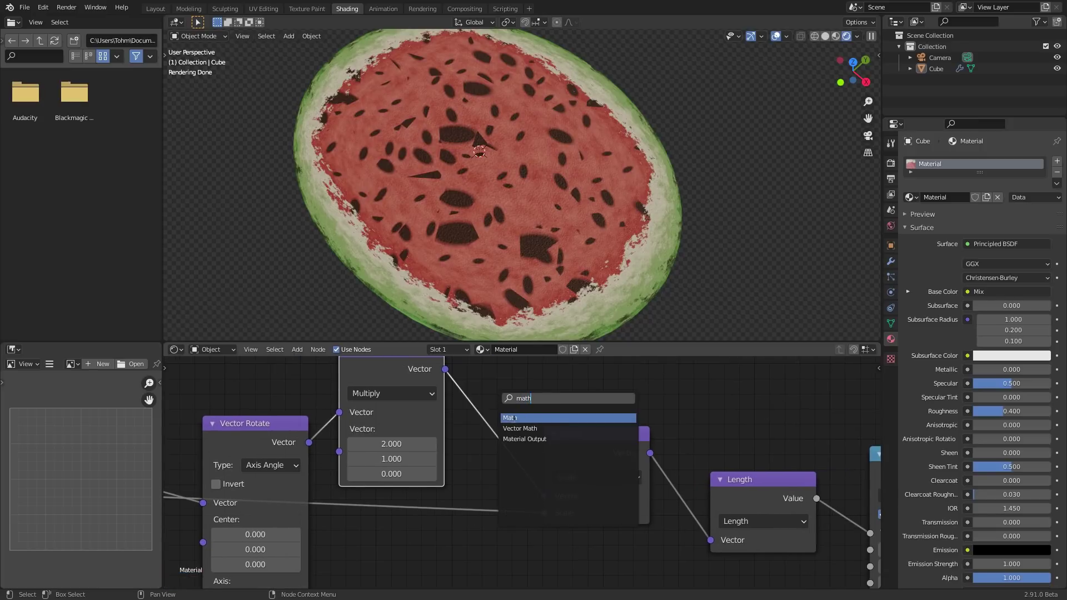
key("Return")
left_click(449, 515)
left_click(449, 516)
left_click(445, 385)
middle_click_drag(517, 518, 517, 454)
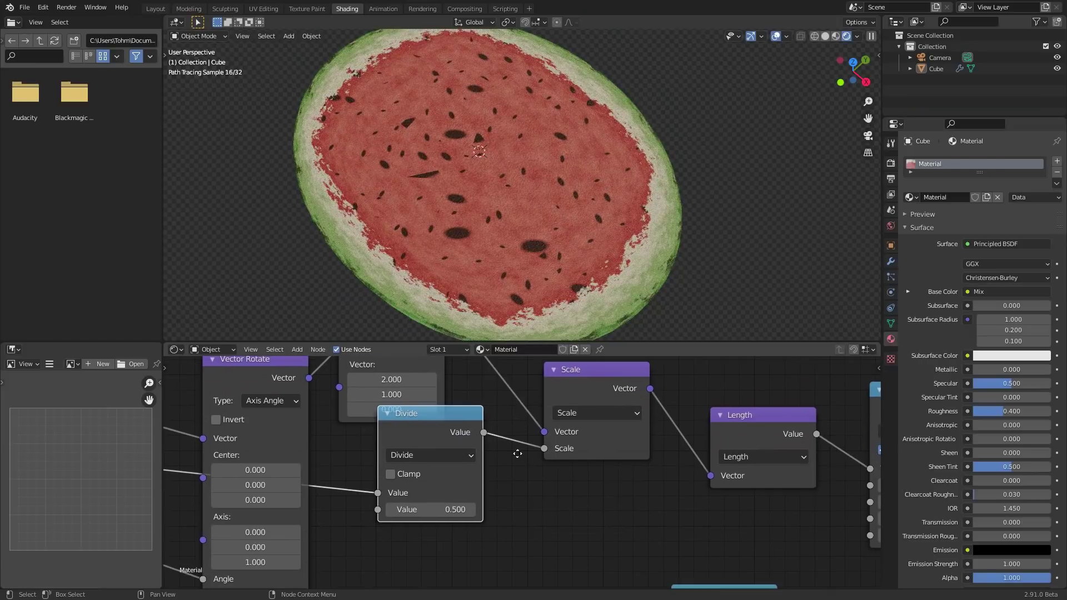
key("ctrl+z")
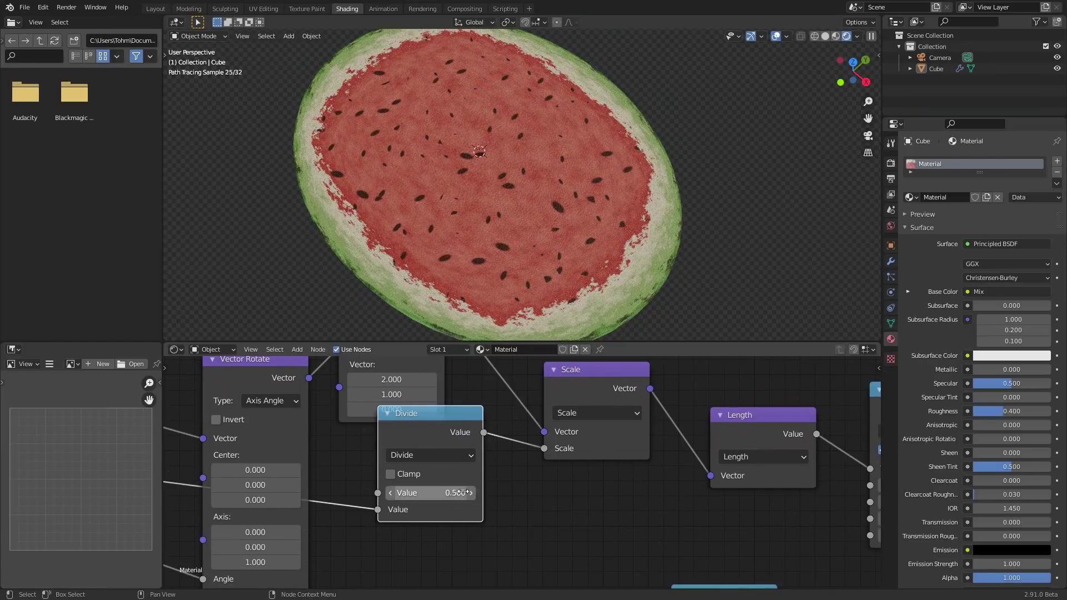
Set the Divide node's first value to 0.800 and check the seed sizes on the melon.
double_click(449, 493)
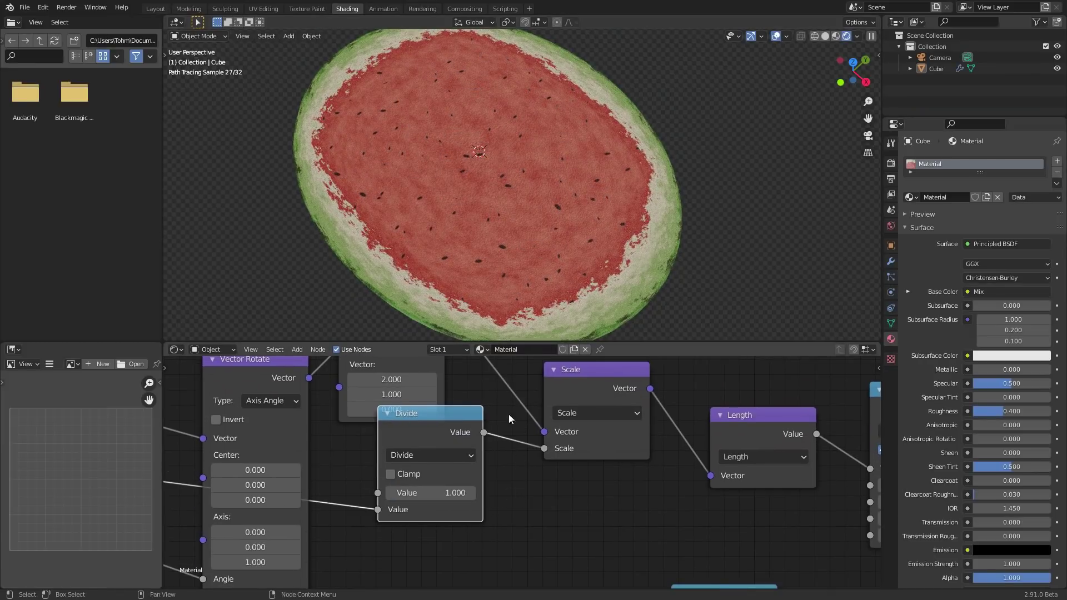
type("1.18")
key("Return")
key("ctrl+z")
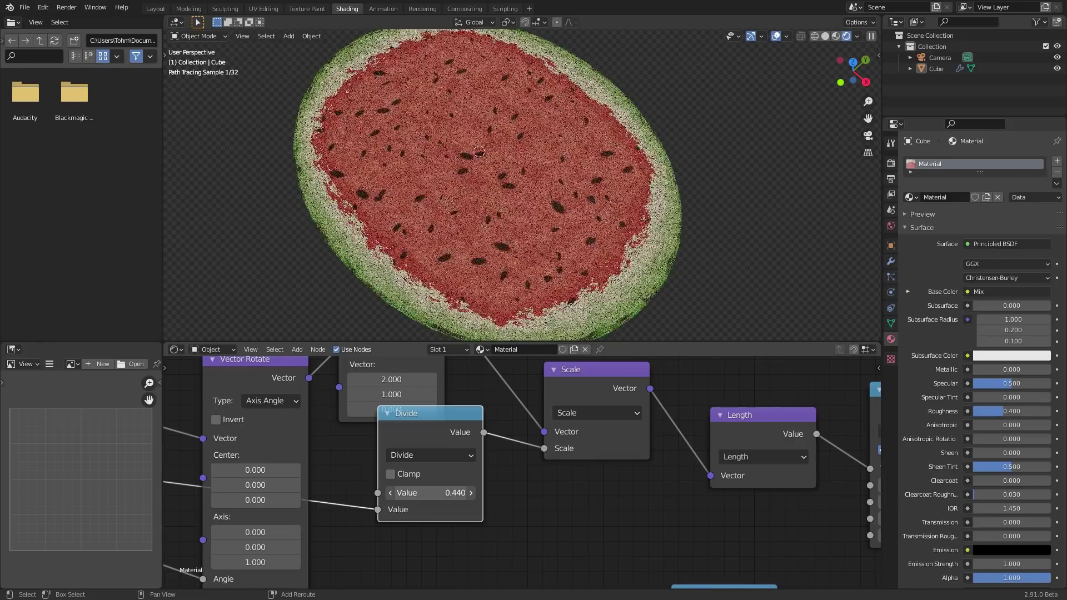
mouse_move(448, 493)
left_mouse_down()
mouse_move(411, 493)
mouse_move(490, 493)
mouse_move(452, 493)
left_mouse_up()
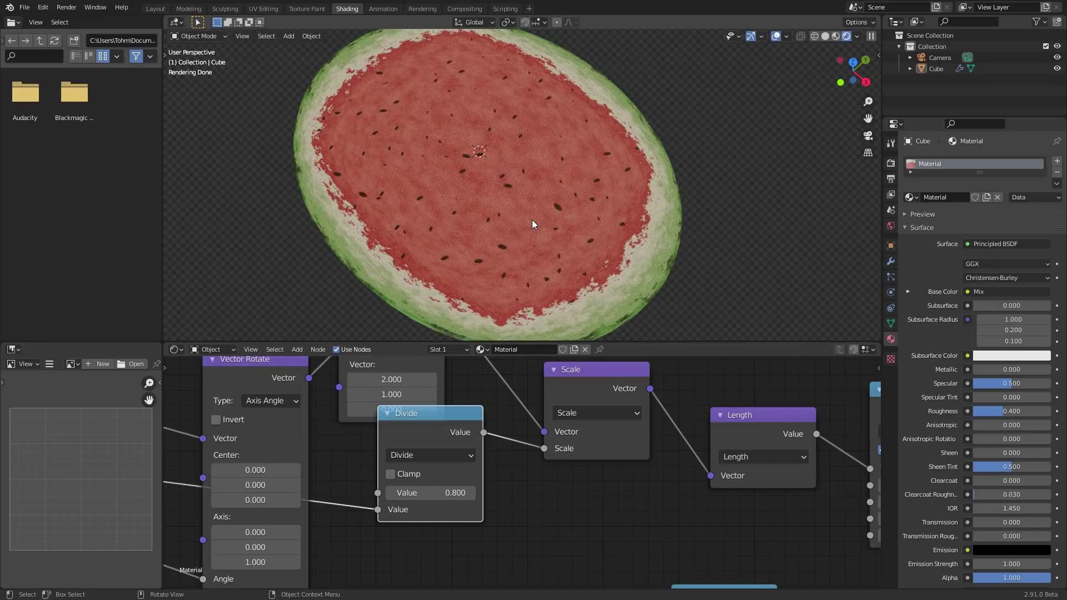
scroll(521, 213, "down", 2)
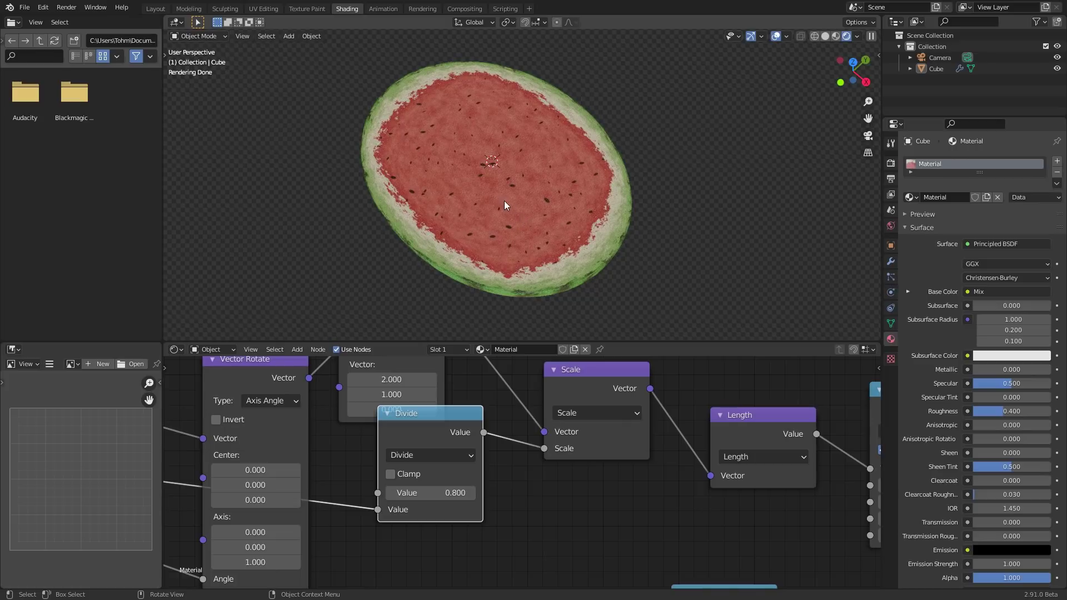
scroll(502, 144, "up", 4)
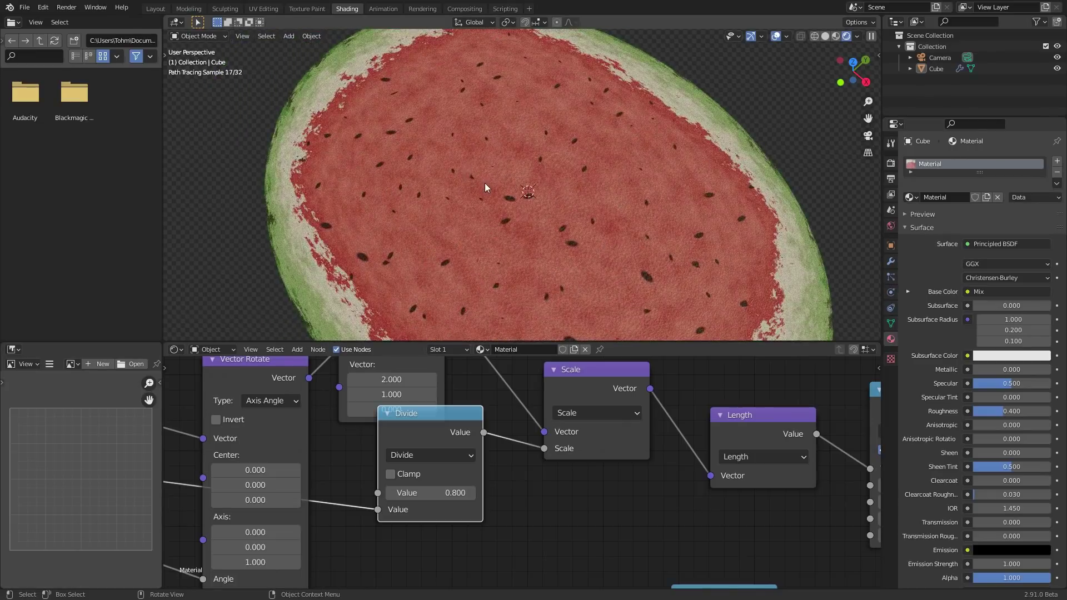
Set the Value node directly above the 5.000 Value node to 0.690.
scroll(398, 428, "down", 2)
middle_click_drag(282, 400, 424, 398)
scroll(400, 402, "down", 2)
middle_click_drag(331, 419, 517, 393)
scroll(383, 425, "up", 2)
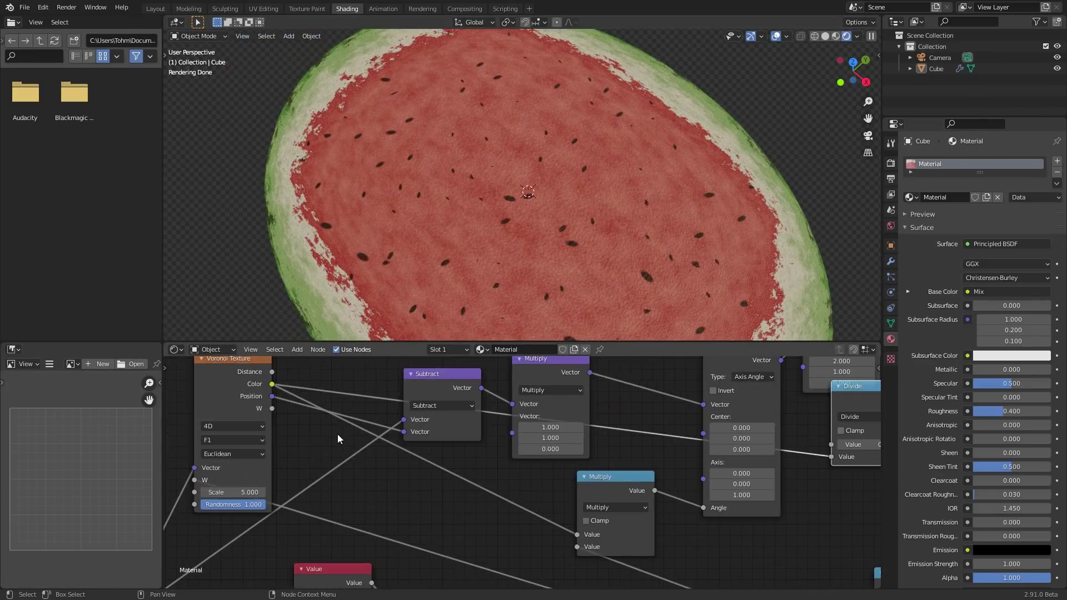
middle_click_drag(240, 496, 404, 463)
scroll(485, 451, "down", 5)
middle_click_drag(588, 469, 167, 520)
middle_click_drag(765, 455, 410, 431)
scroll(345, 489, "up", 4)
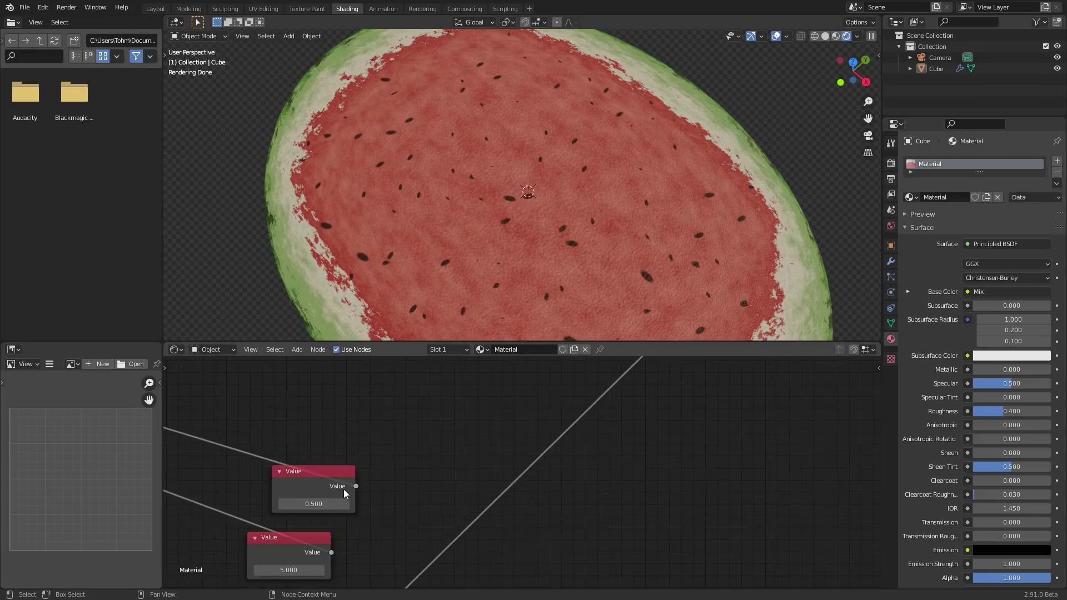
middle_click_drag(345, 489, 381, 512)
left_click_drag(379, 502, 414, 502)
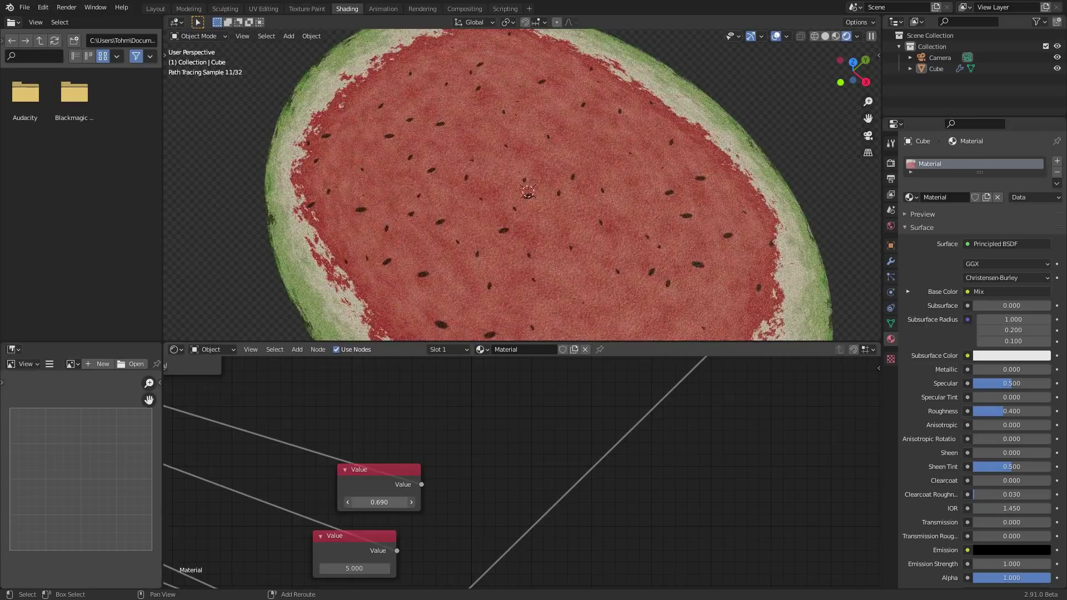
middle_click_drag(532, 243, 544, 183)
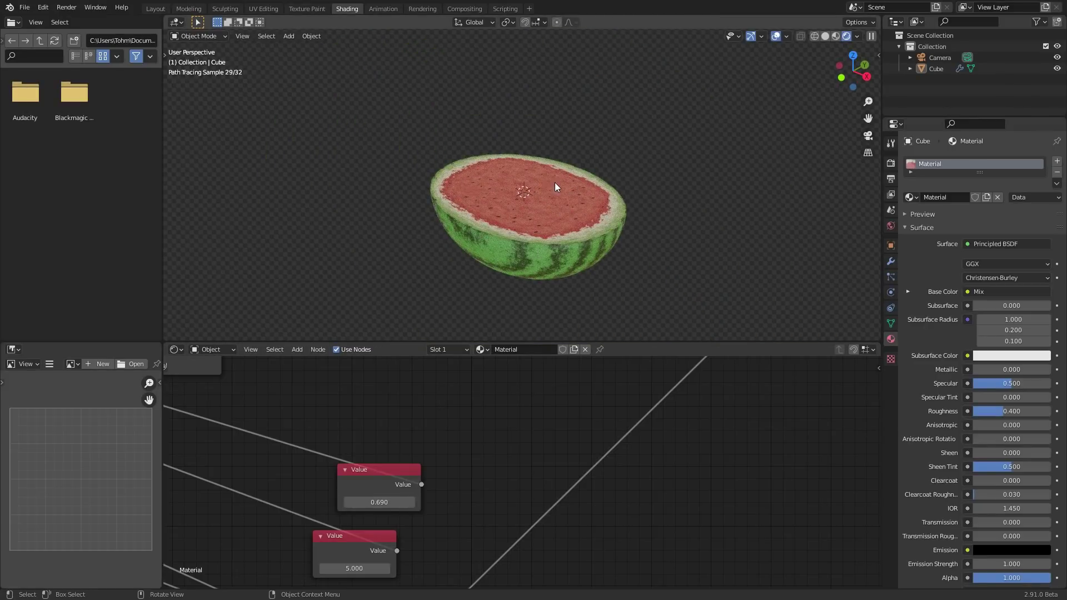
Preview the output of the Multiply node that masks the seeds to the flesh.
middle_click_drag(253, 433, 499, 432)
scroll(498, 428, "down", 6)
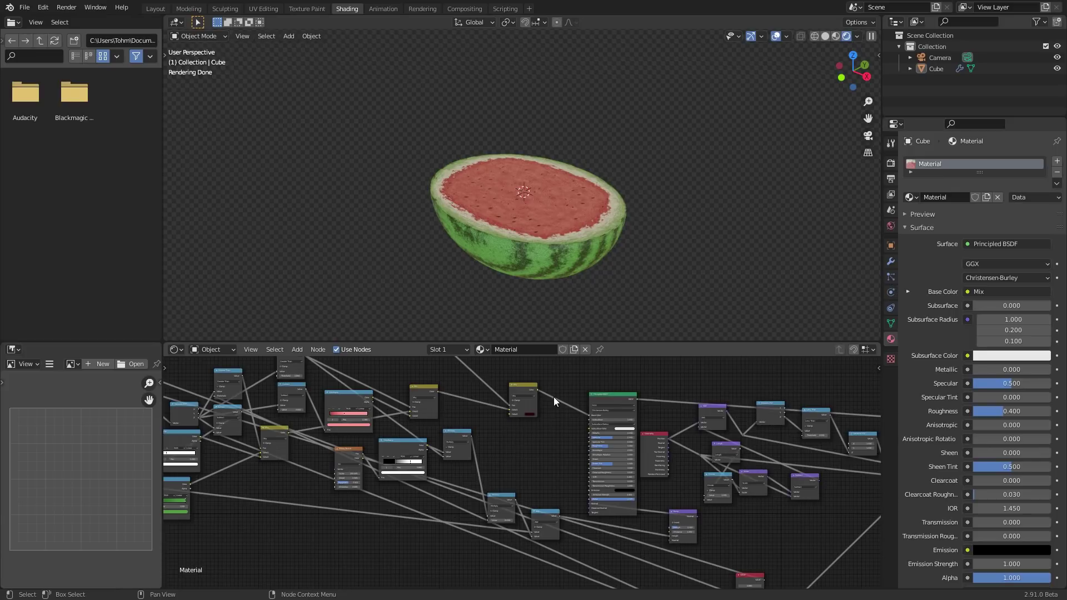
scroll(553, 397, "up", 2)
middle_click_drag(538, 409, 528, 428)
mouse_move(526, 375)
left_mouse_down()
mouse_move(506, 390)
mouse_move(522, 388)
left_mouse_up()
middle_click_drag(522, 388, 549, 455)
scroll(549, 455, "down", 4)
left_click(422, 375, "ctrl+shift")
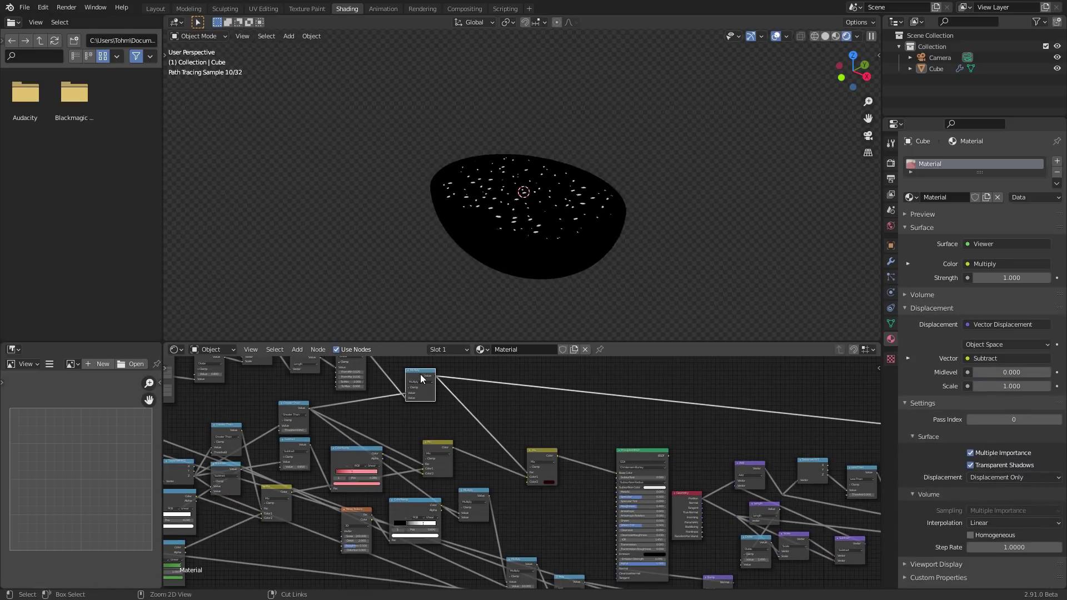
Rearrange the Bump and Math nodes, duplicate the Add node, and insert the copy before the Bump node's Height input.
scroll(539, 489, "down", 3, "shift")
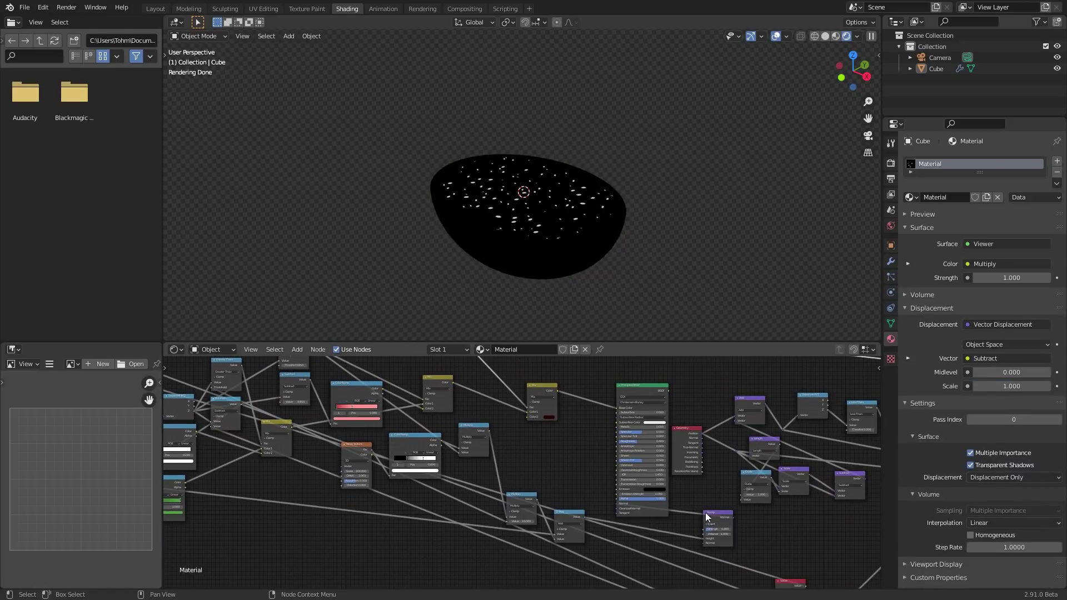
left_click_drag(705, 512, 551, 451)
left_click_drag(532, 514, 565, 505)
left_click_drag(566, 512, 473, 516)
scroll(521, 473, "up", 5)
left_click(453, 537)
key("shift+d")
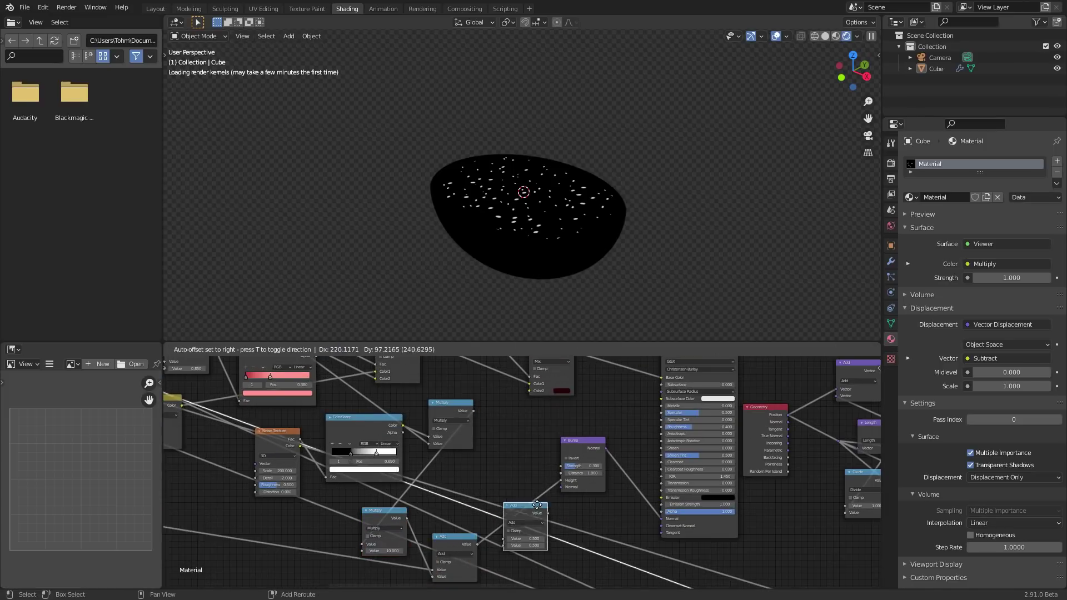
left_click(545, 490)
Link the seed mask's Multiply output to the new Add node's second value, and preview the Principled BSDF again.
middle_click_drag(445, 358, 452, 401)
scroll(452, 401, "down", 3)
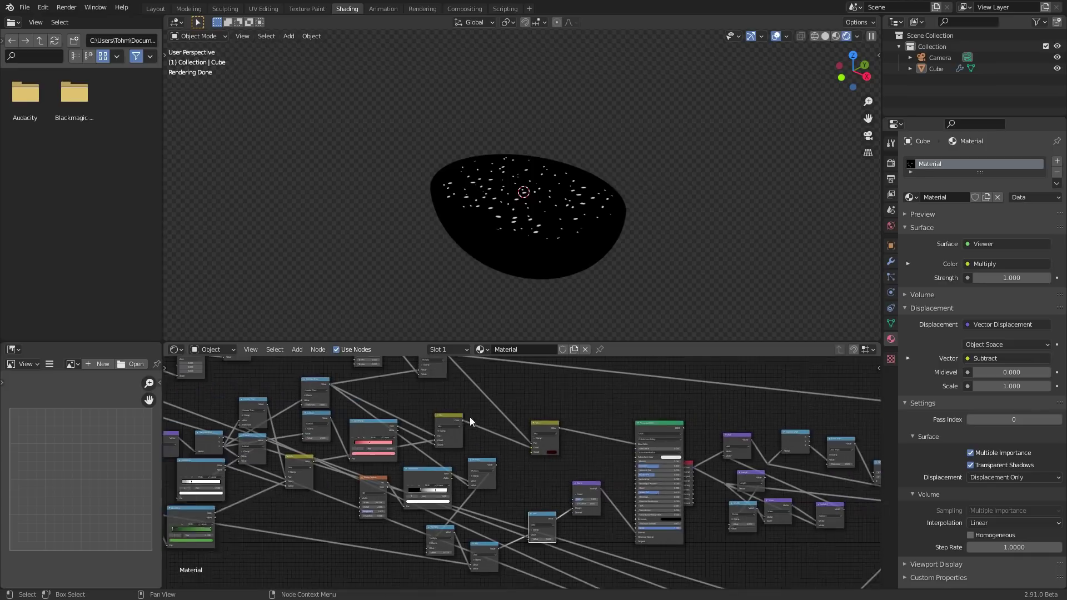
left_click_drag(453, 366, 470, 375)
right_click_drag(540, 528, 541, 529, "alt")
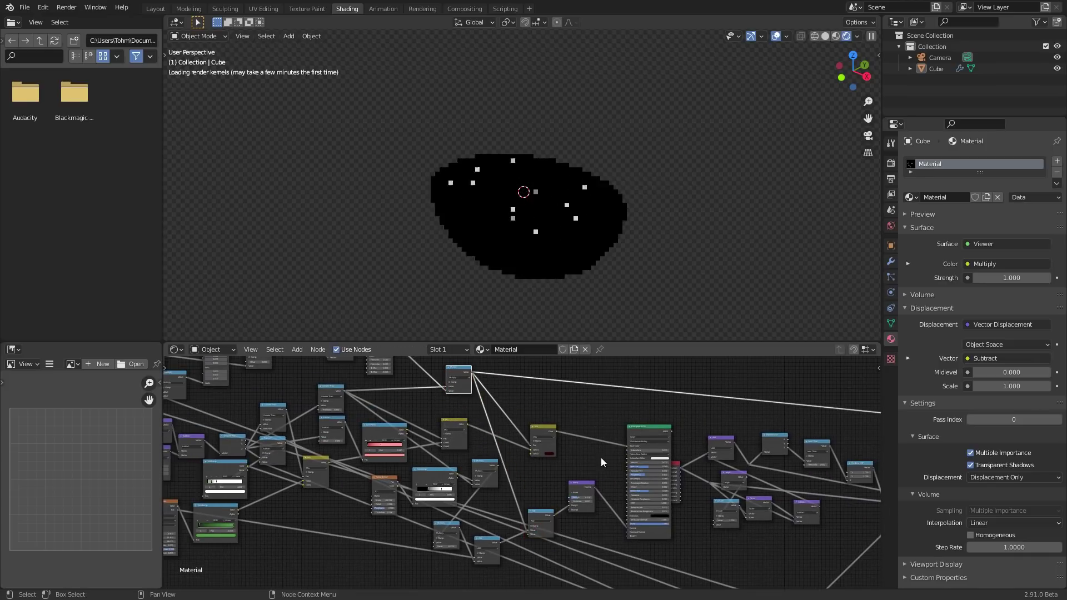
left_click(649, 429, "ctrl+shift")
scroll(564, 236, "up", 3)
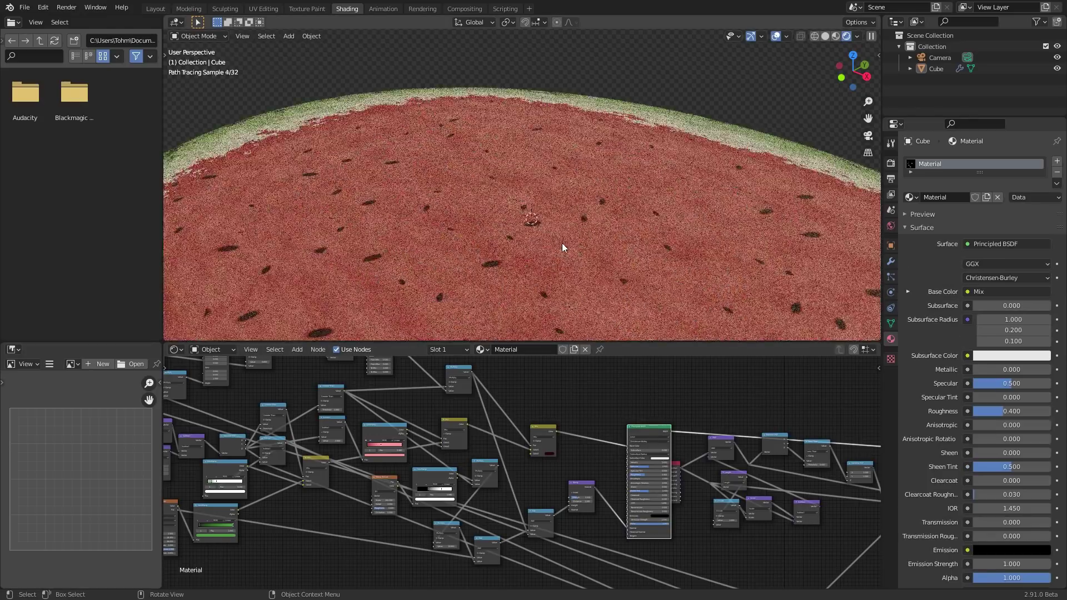
middle_click_drag(562, 245, 557, 221)
scroll(543, 465, "up", 4)
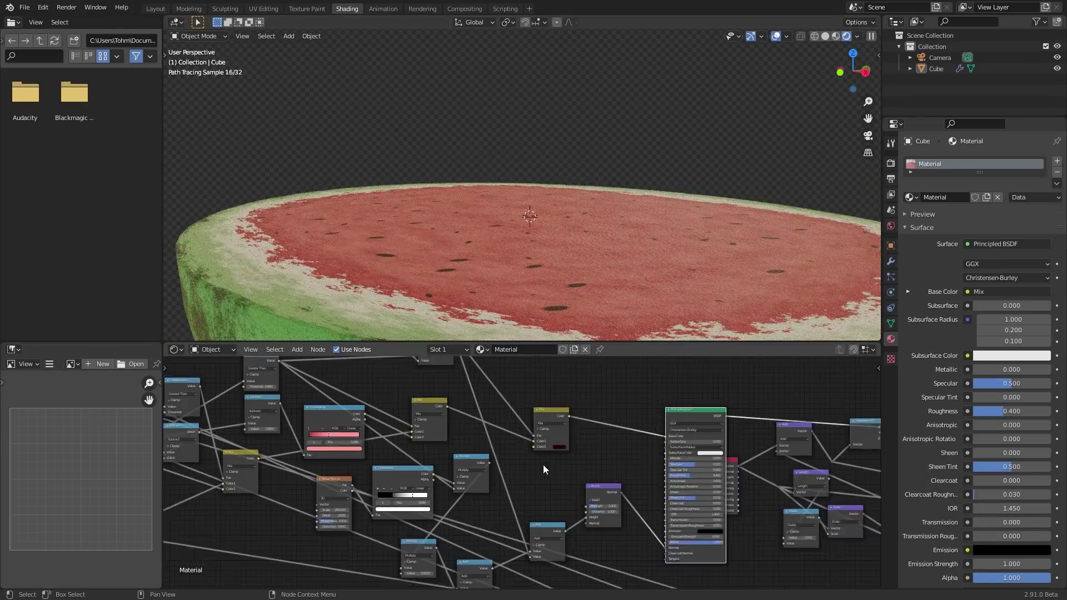
Duplicate the new Add node onto the seed mask link feeding it, and make the copy a Multiply by 10.
left_click_drag(555, 530, 541, 514)
left_click(497, 479)
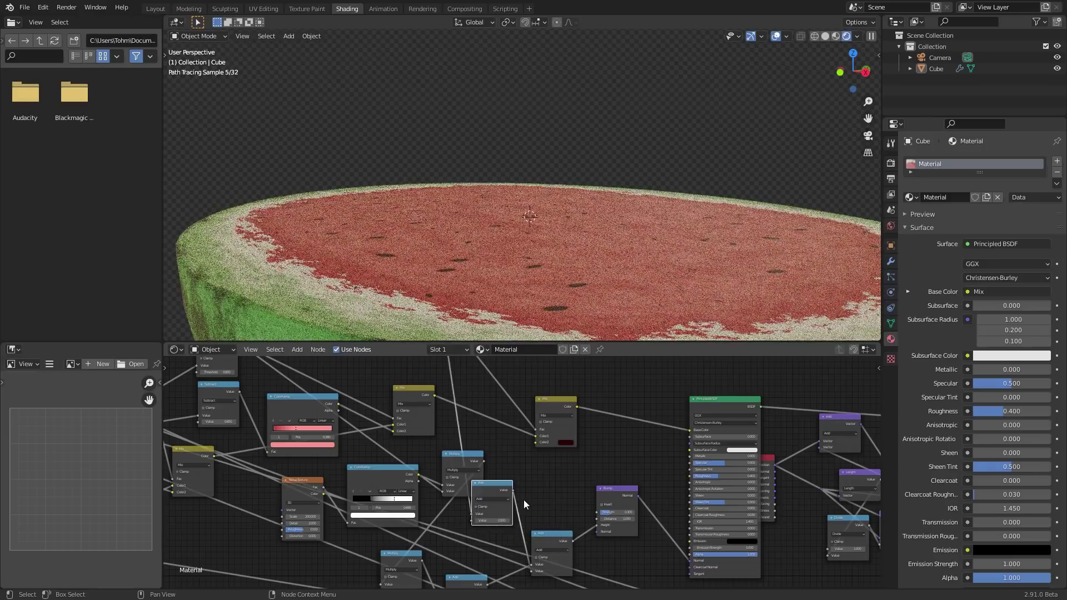
left_click(484, 499)
left_click(487, 524)
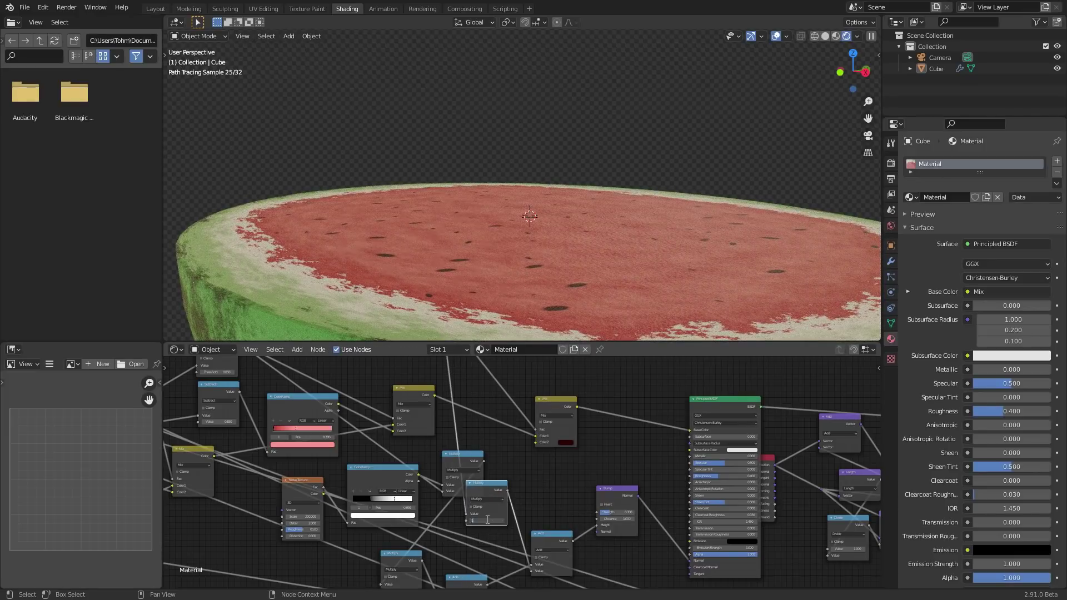
type("10")
key("Return")
scroll(563, 219, "down", 4)
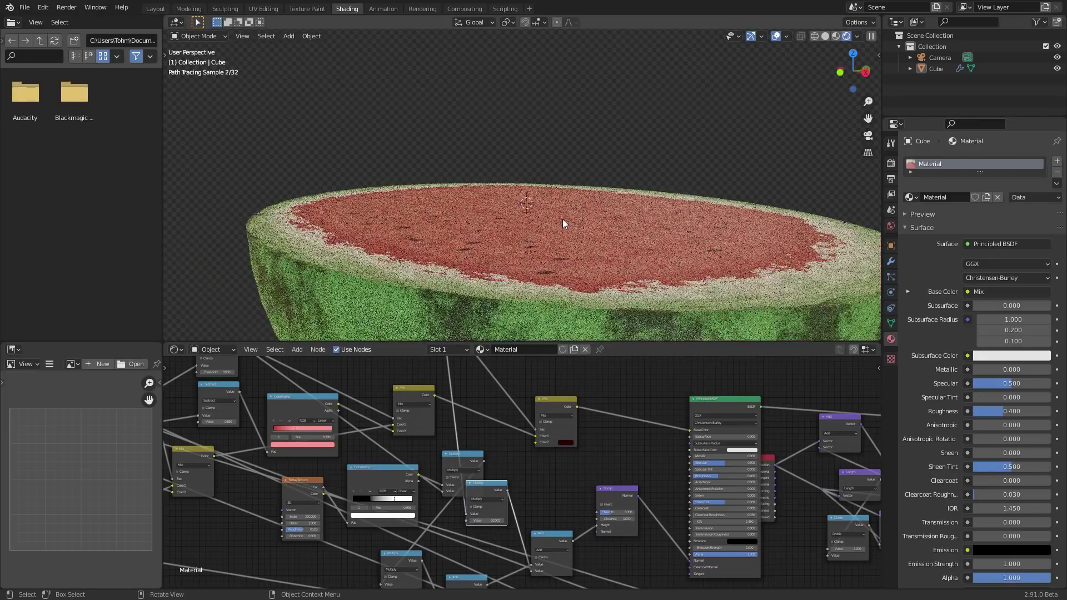
middle_click_drag(562, 219, 540, 241)
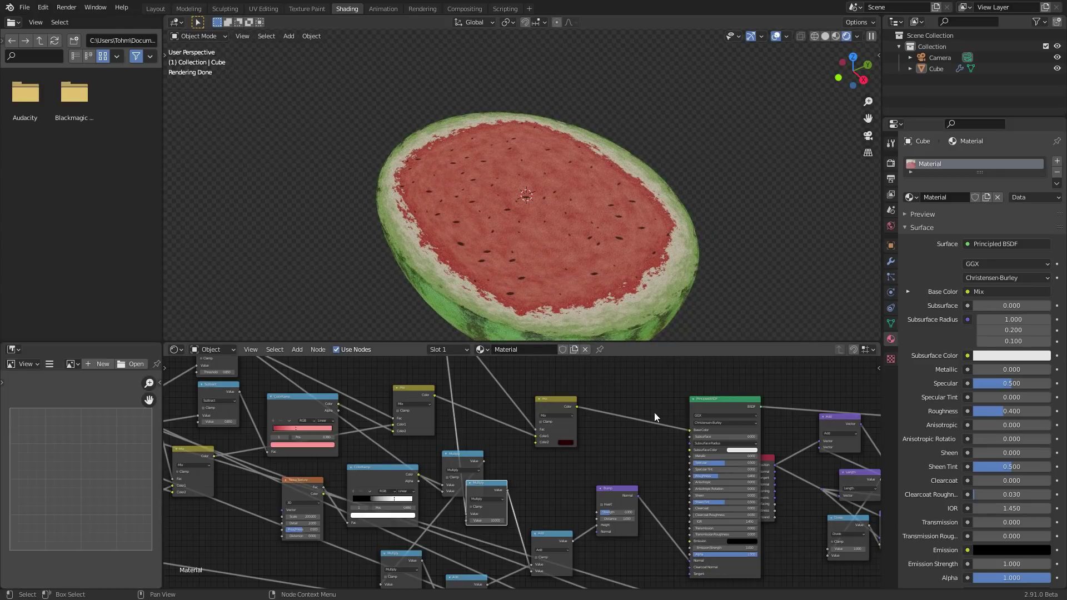
Move the Principled BSDF node closer to the Mix and Bump nodes.
middle_click_drag(654, 413, 554, 435)
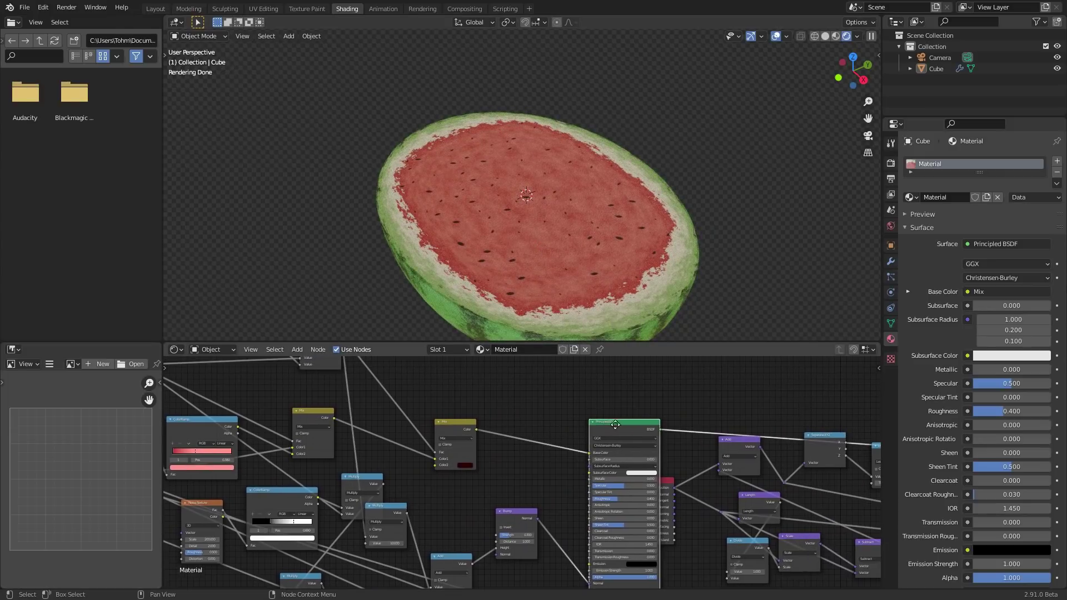
left_click_drag(615, 424, 592, 409)
scroll(537, 195, "down", 2)
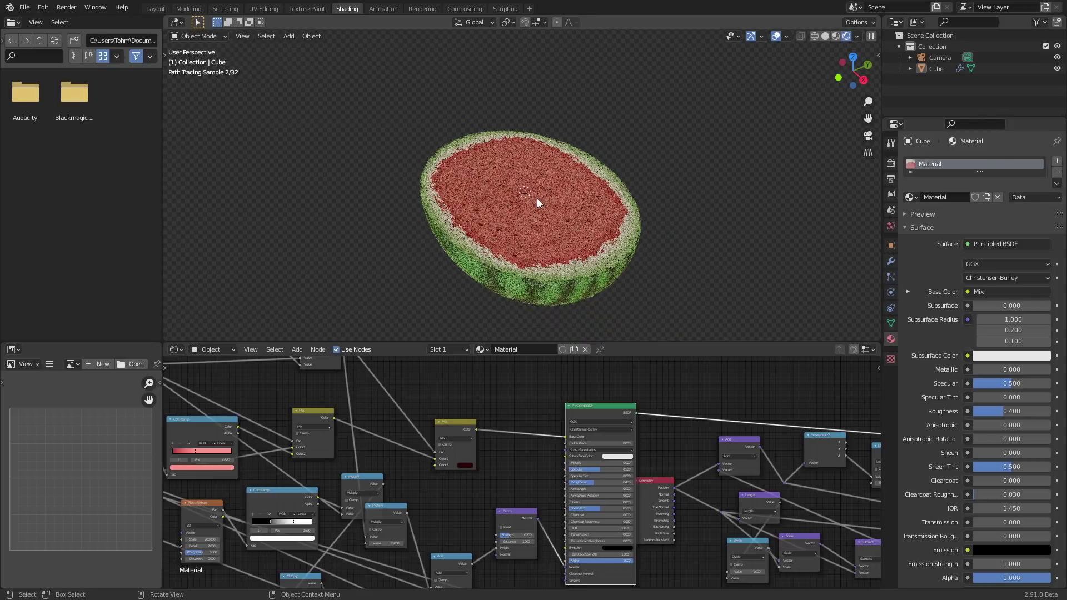
Try a different Scale in the rind's Wave Texture, and restore the original value.
mouse_move(537, 199)
middle_mouse_down()
mouse_move(549, 166)
mouse_move(529, 181)
middle_mouse_up()
middle_click_drag(242, 493, 566, 469)
scroll(543, 464, "down", 1)
middle_click_drag(194, 502, 391, 460)
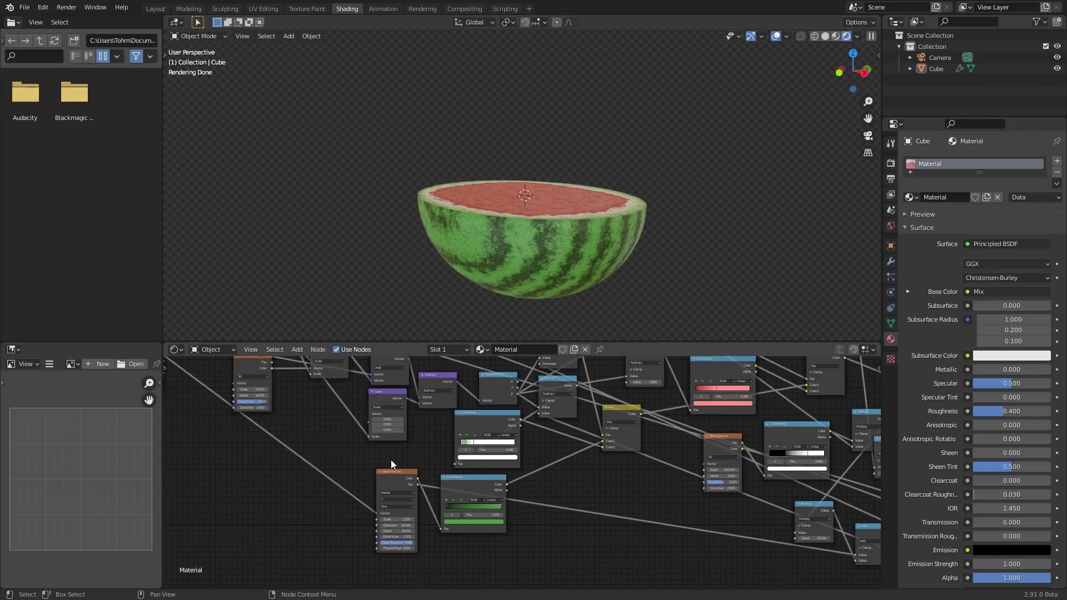
scroll(426, 482, "up", 2)
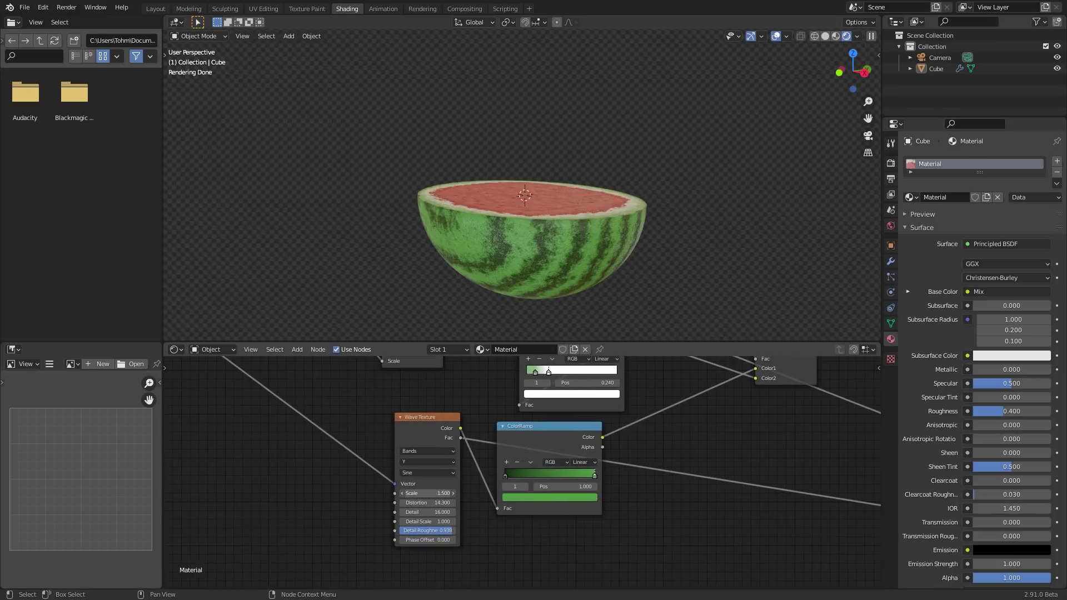
left_click_drag(428, 493, 575, 429)
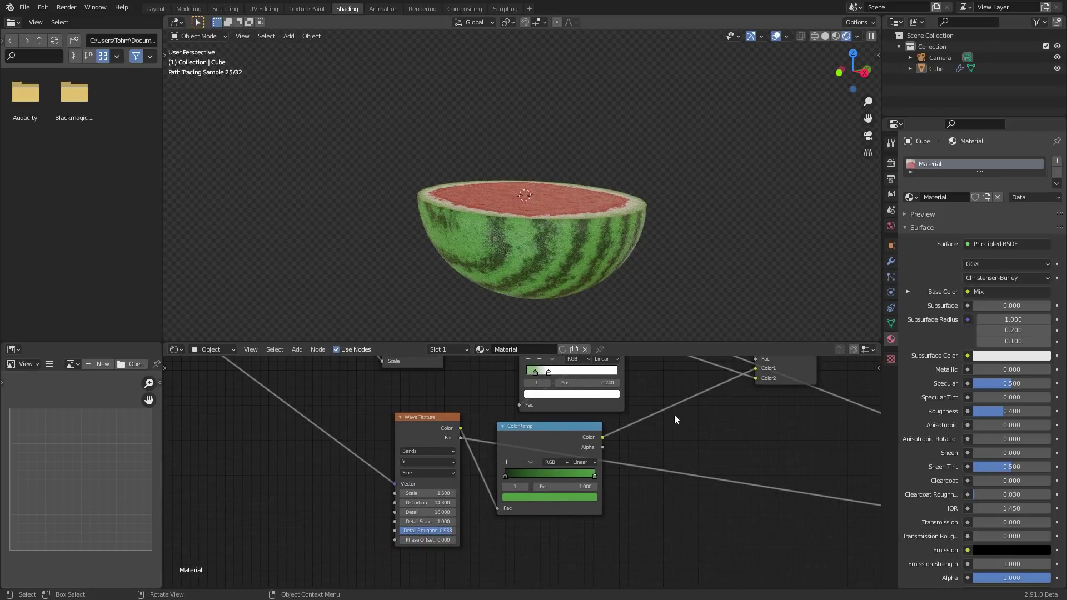
Move the seeds' Mix node away from the Principled BSDF, duplicate it, and insert the copy before the Base Color input.
middle_click_drag(708, 428, 339, 433)
middle_click_drag(467, 431, 246, 432)
scroll(578, 418, "down", 1)
scroll(604, 418, "down", 3)
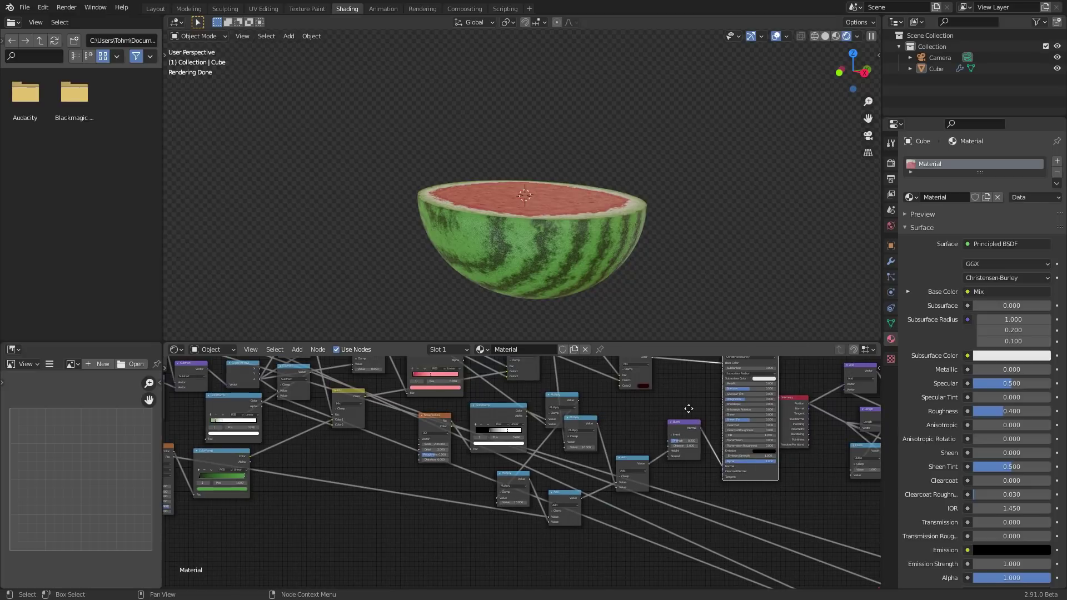
middle_click_drag(662, 441, 556, 444)
scroll(556, 444, "up", 3)
middle_click_drag(537, 242, 531, 268)
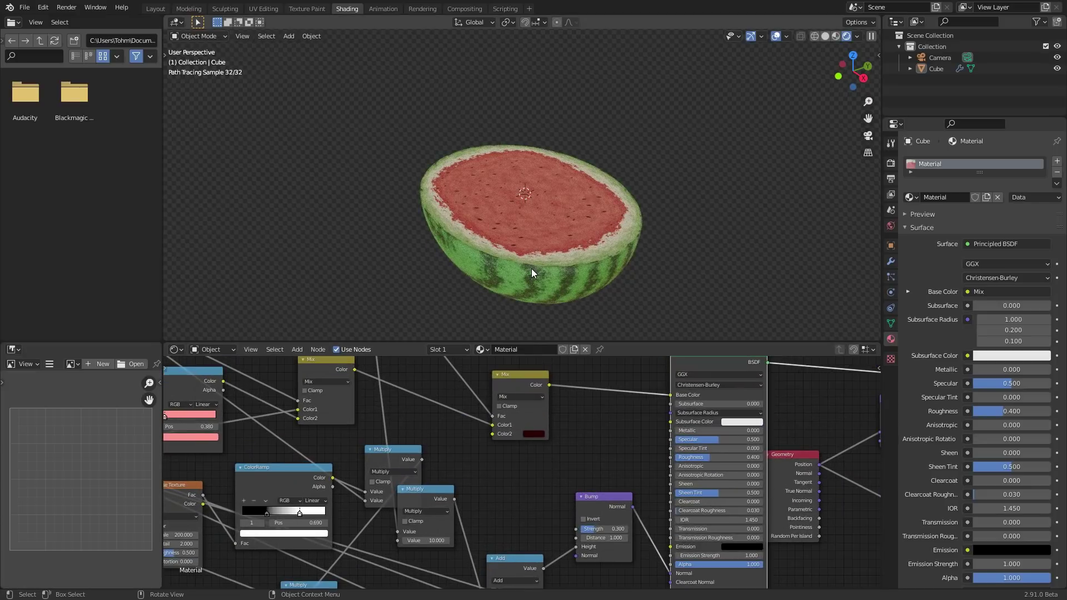
middle_click_drag(529, 382, 478, 432)
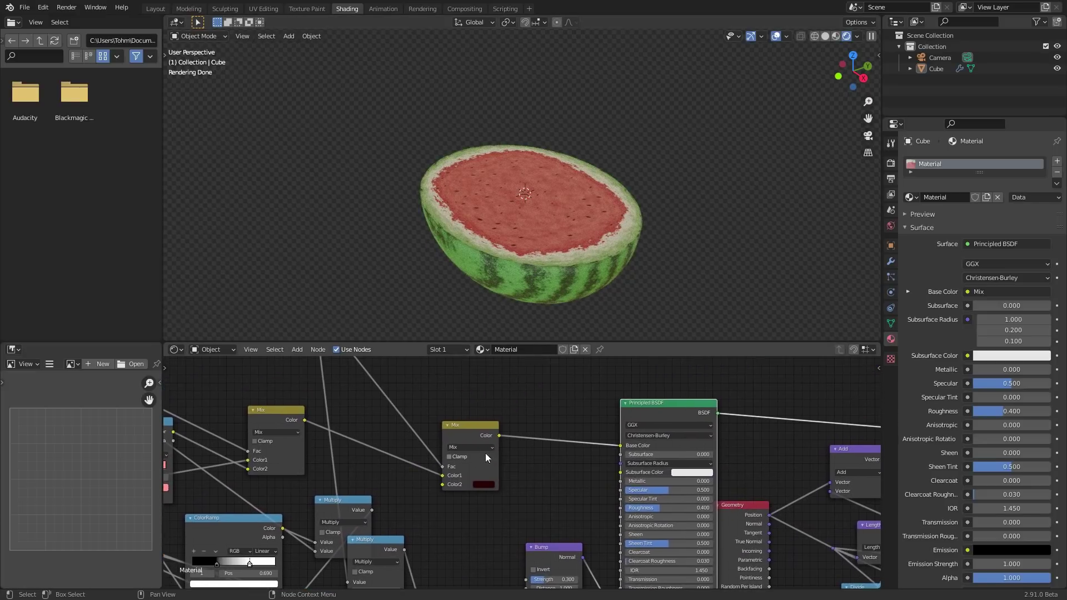
left_click_drag(478, 431, 451, 421)
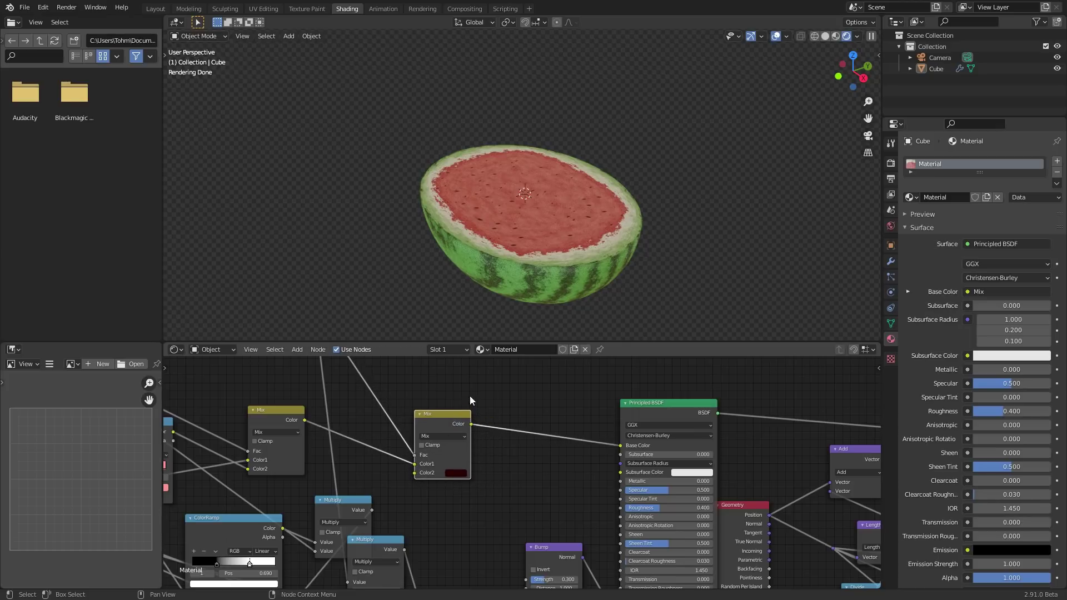
middle_click_drag(469, 396, 455, 434)
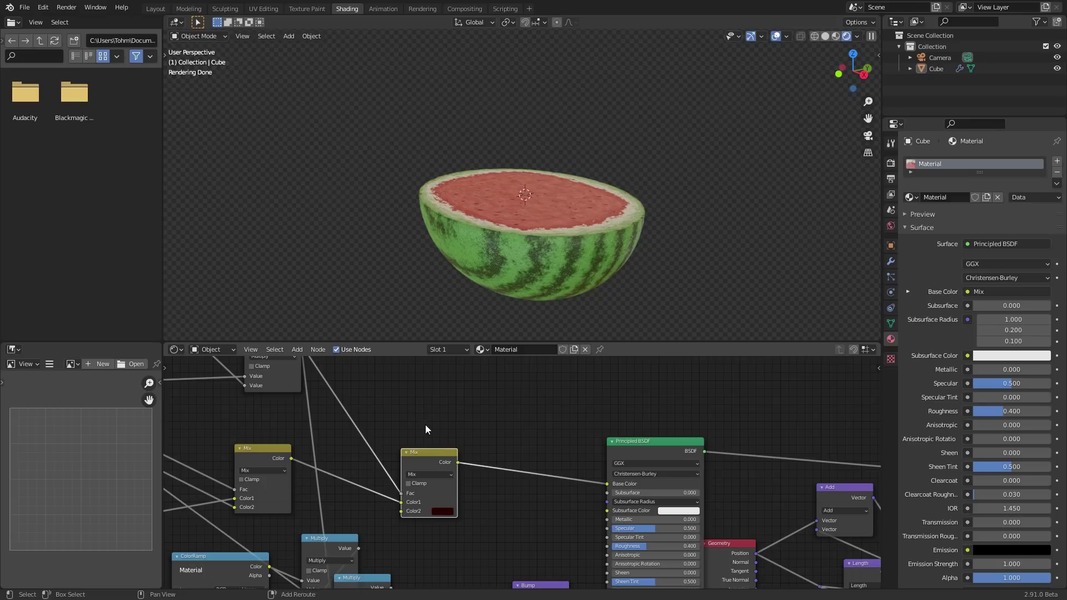
key("shift+d")
left_click(528, 506)
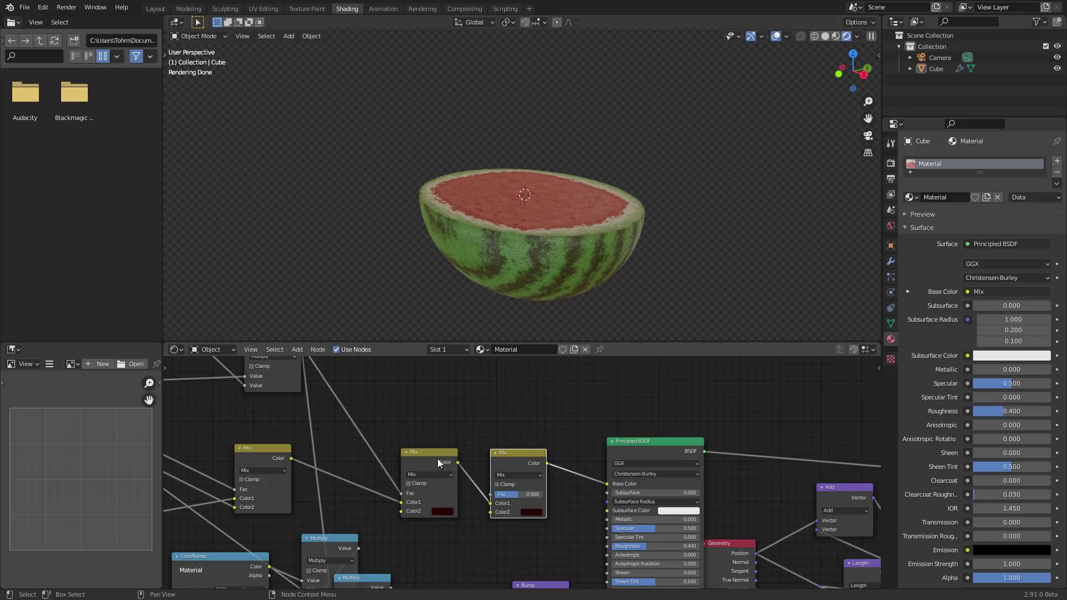
Set the duplicated Mix node's Color2 to black and change its blending mode to Multiply.
left_click(535, 515)
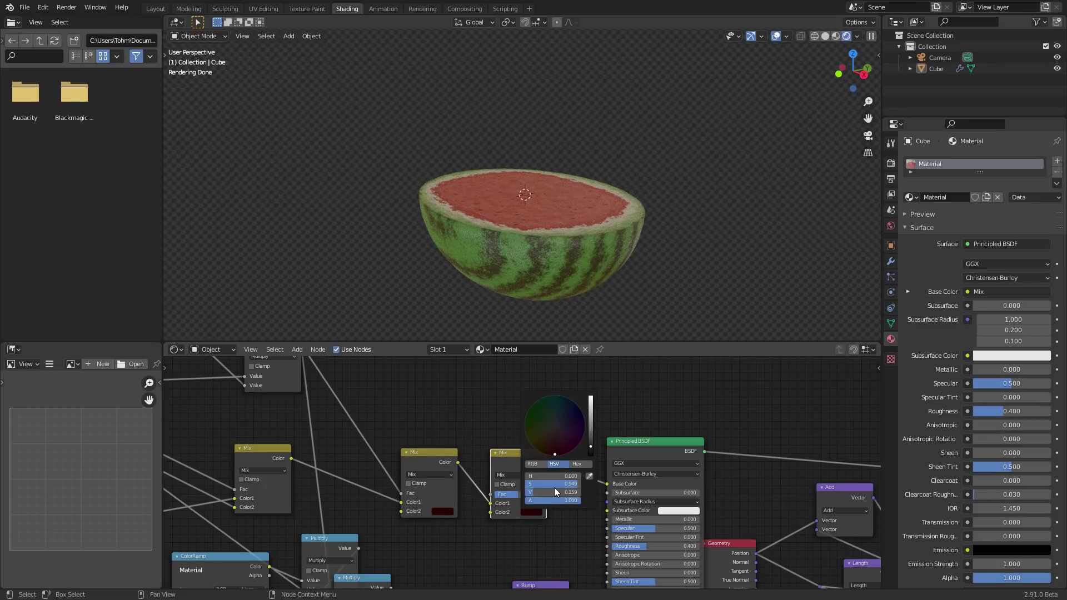
left_click_drag(586, 454, 589, 464)
scroll(556, 473, "up", 1)
left_click(517, 476)
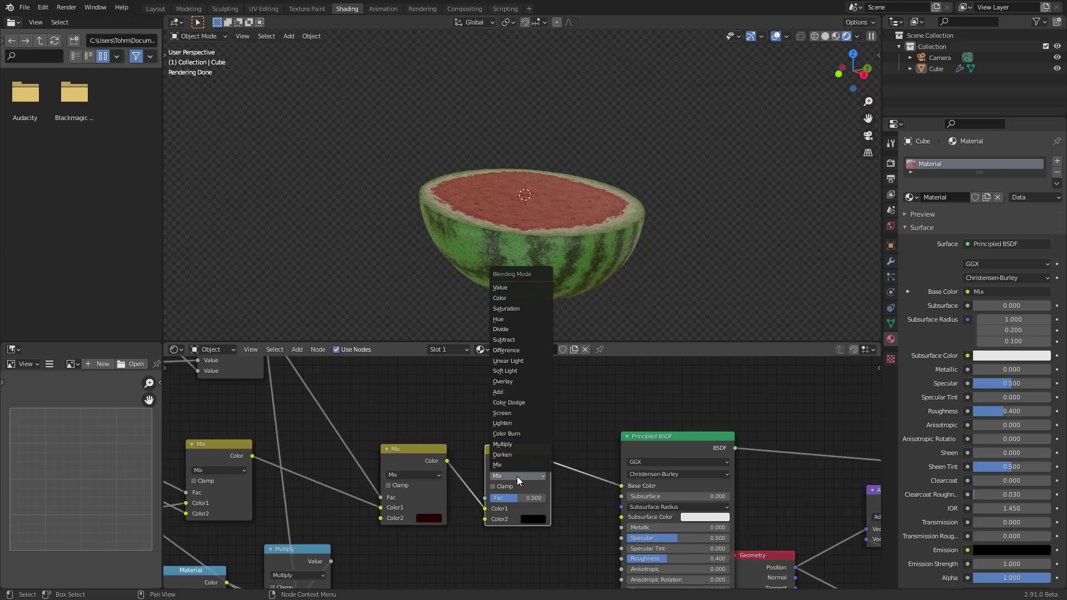
left_click(505, 443)
left_click_drag(531, 498, 490, 502)
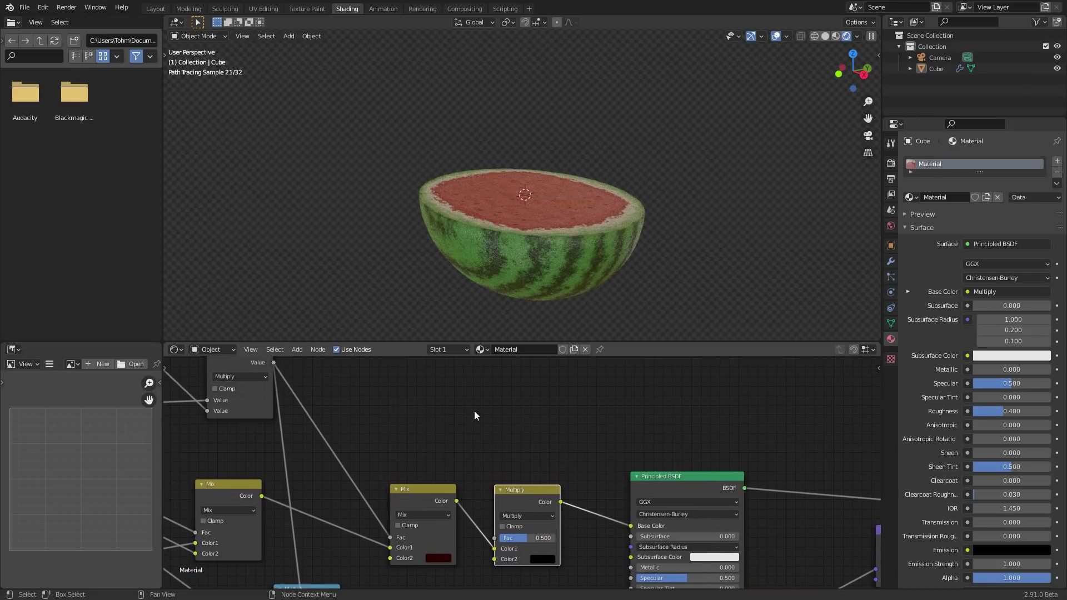
Add a Noise Texture above the Mix nodes and connect its Fac output to the colour Multiply node's Fac.
key("shift+a")
left_click(470, 398)
type("noi")
key("Return")
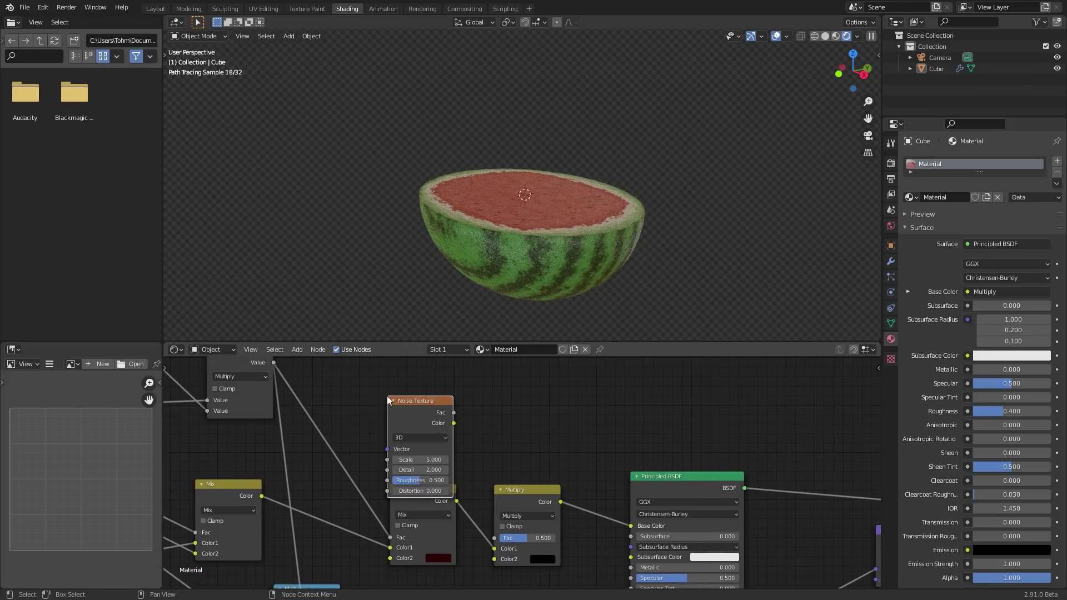
left_click_drag(512, 535, 513, 535)
middle_click_drag(513, 535, 525, 578)
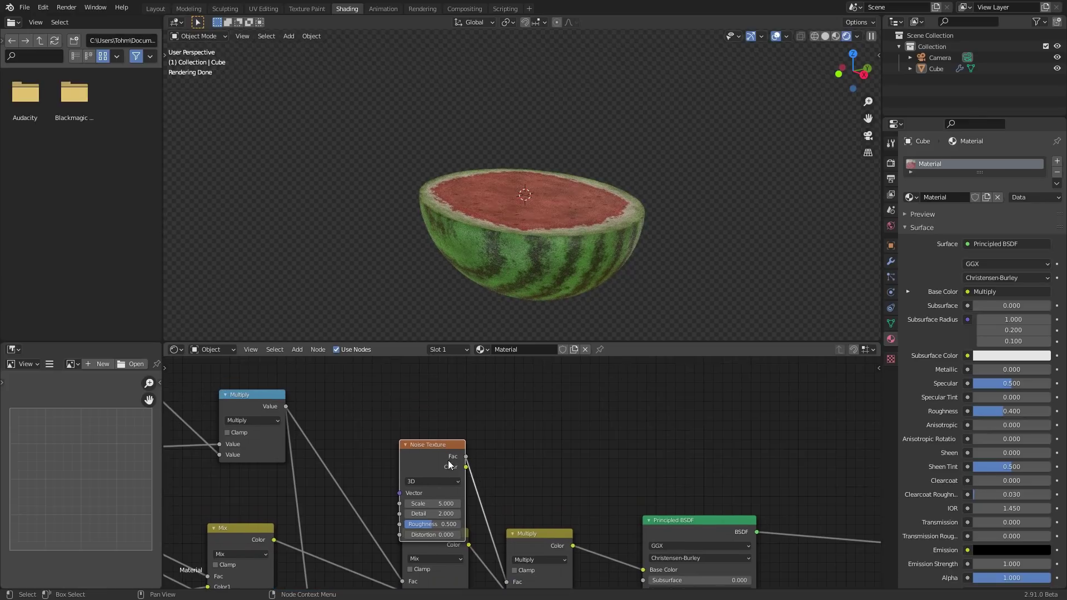
left_click_drag(439, 456, 427, 404)
middle_click_drag(457, 445, 460, 464)
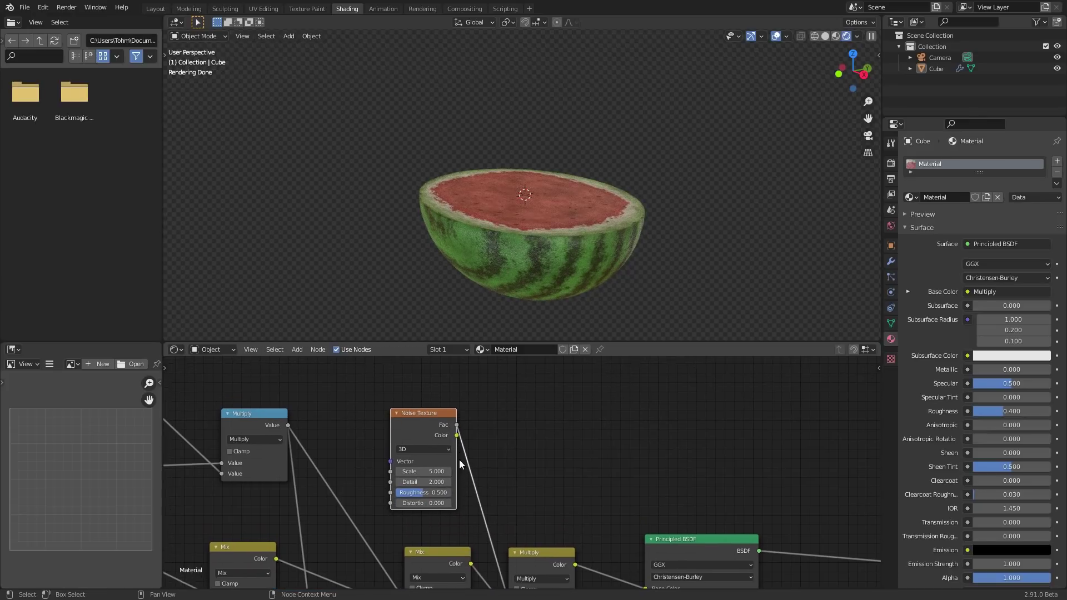
Preview the Noise Texture and set its Scale to 2, return to previewing the Principled BSDF, and reposition the colour Multiply node.
left_click(425, 418, "ctrl+shift")
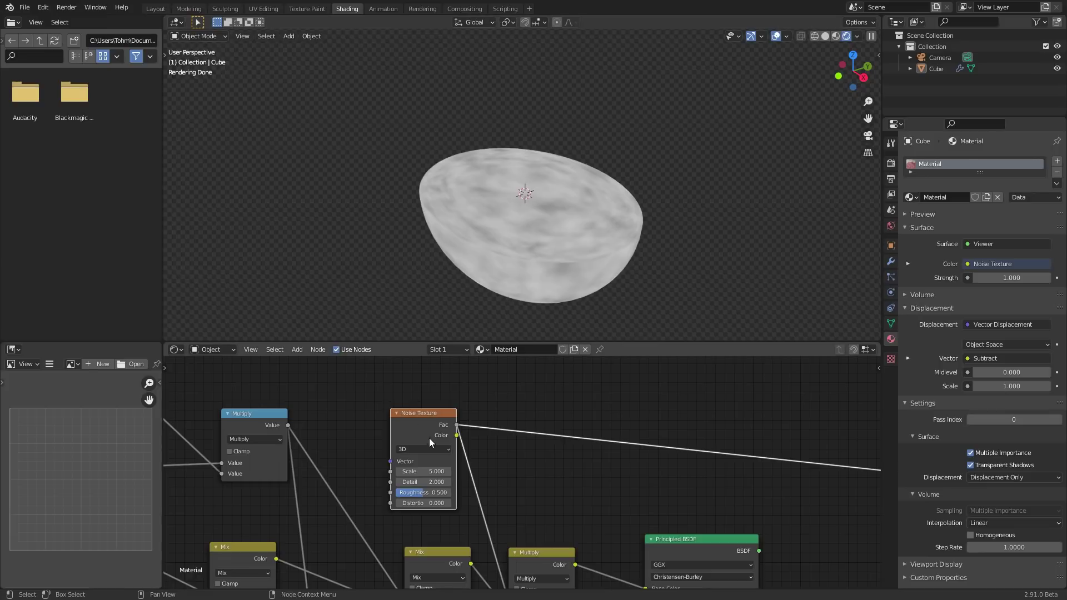
left_click_drag(424, 471, 408, 471)
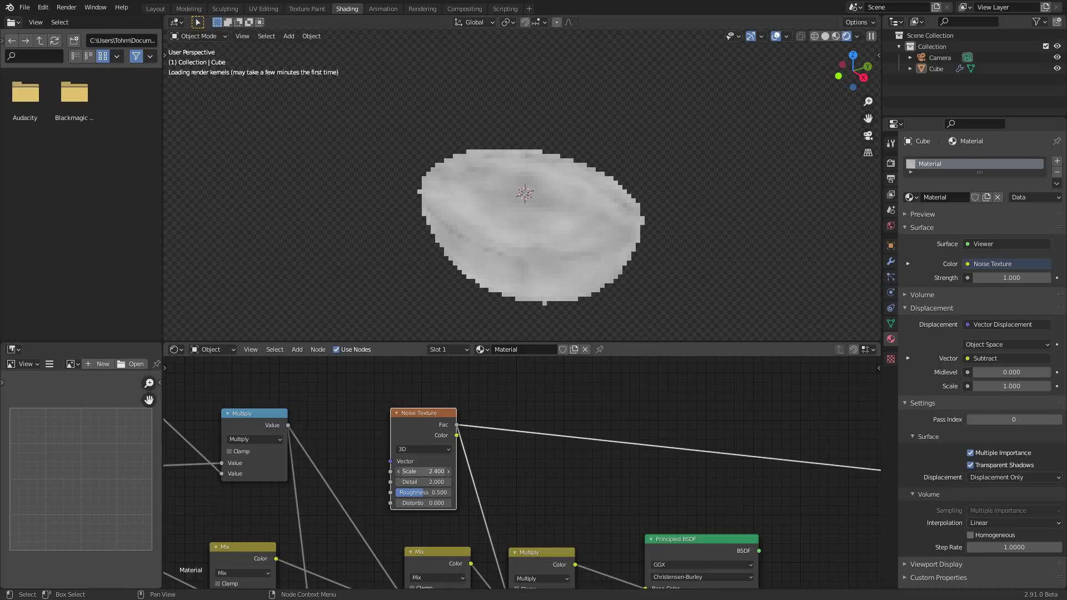
middle_click_drag(604, 486, 520, 431)
left_click(597, 486, "ctrl+shift")
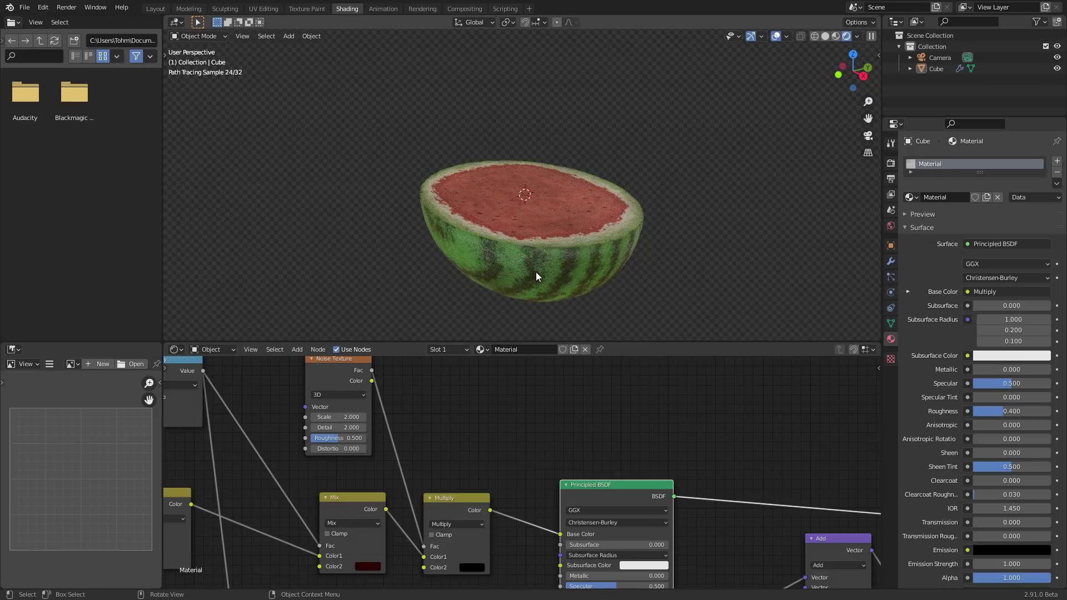
left_click_drag(450, 498, 473, 461)
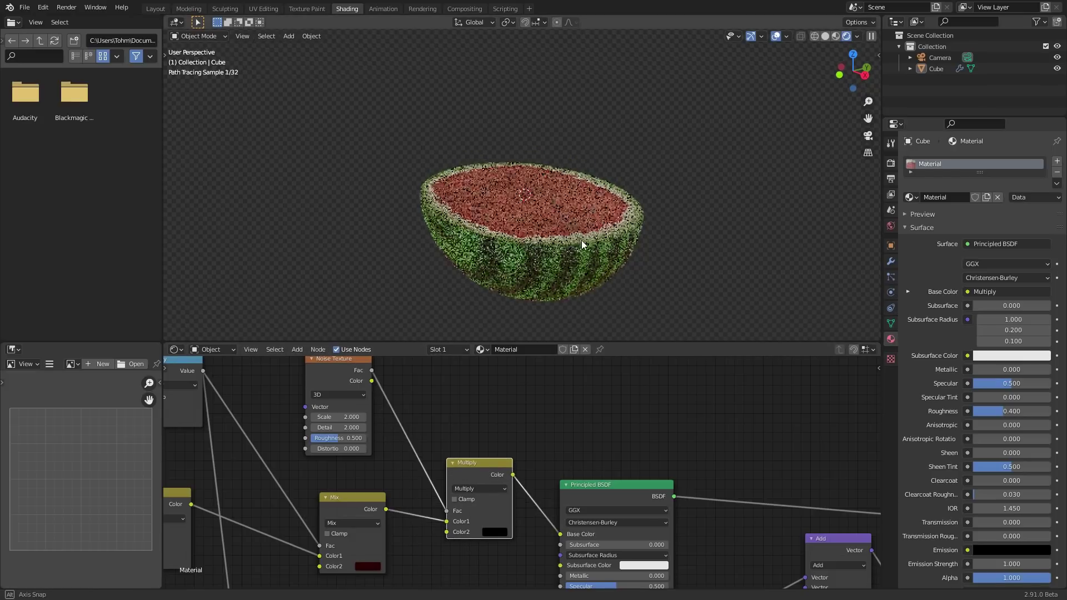
middle_click_drag(581, 240, 583, 258)
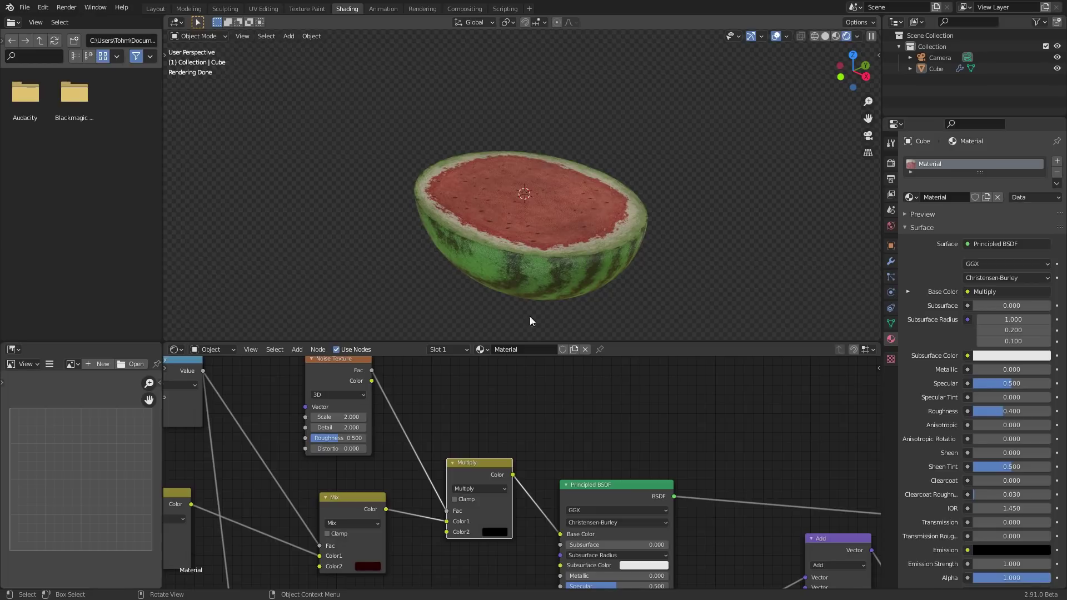
Try an Add Math node with a value of -0.32 between the Noise Texture and the colour Multiply node.
middle_click_drag(466, 379, 477, 431)
left_click_drag(355, 423, 325, 405)
key("shift+a")
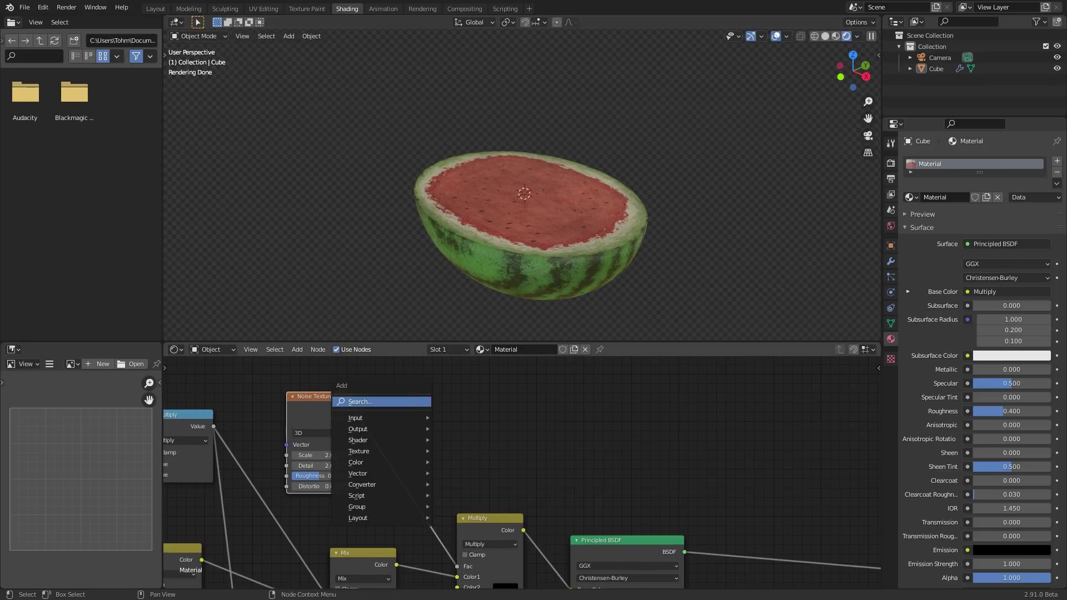
left_click(416, 403)
type("math")
key("Return")
left_click(400, 428)
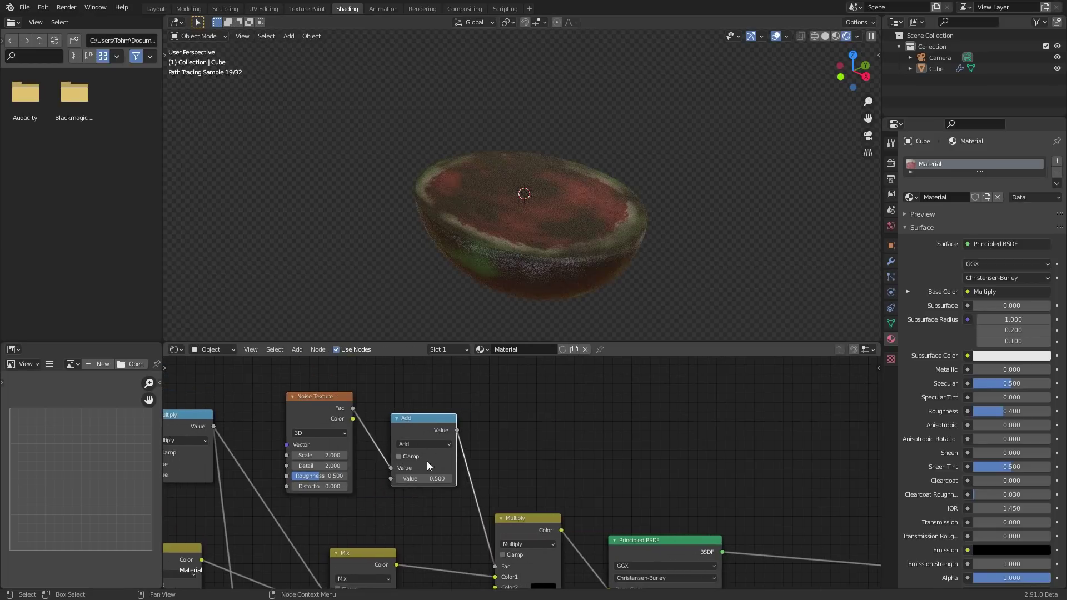
left_click_drag(429, 474, 390, 474)
scroll(510, 492, "down", 3)
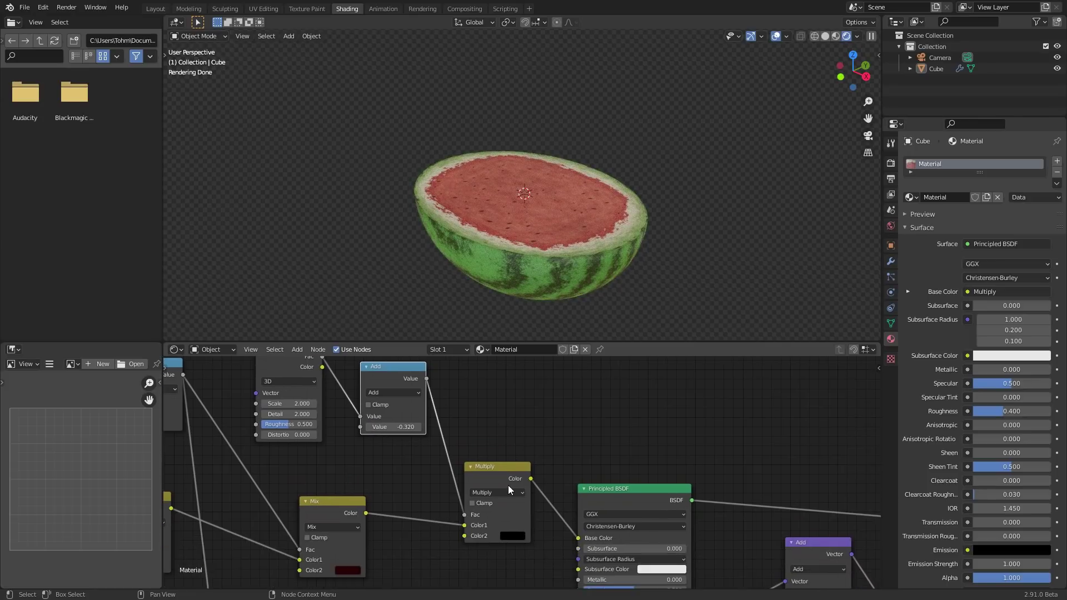
Try a value of -0.2 in the Add node, and compare the material with the colour Multiply node muted and unmuted.
left_click(502, 476)
double_click(416, 426)
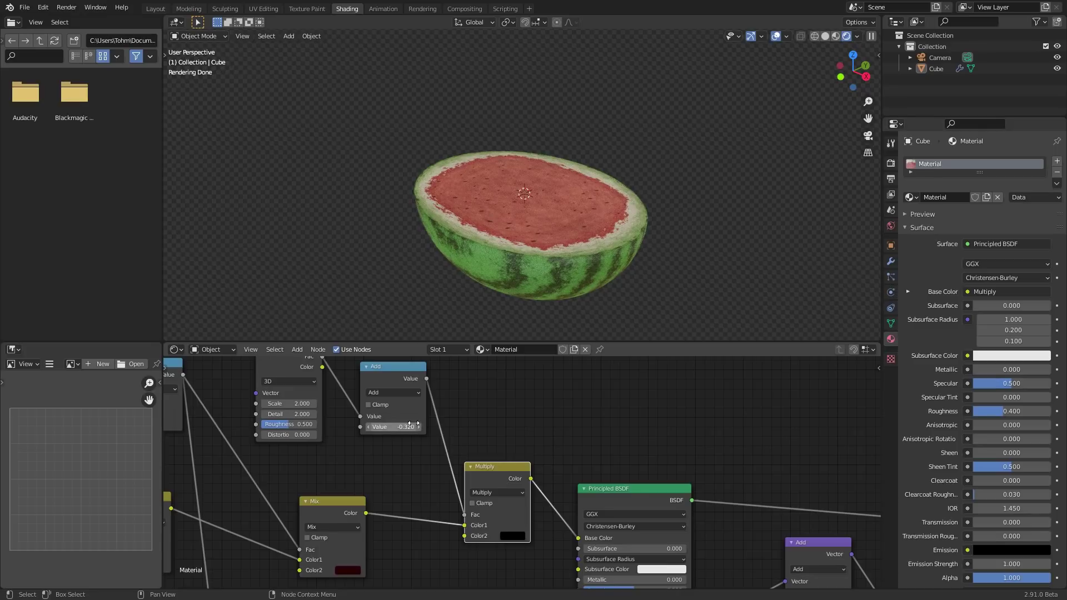
type("0")
key("Return")
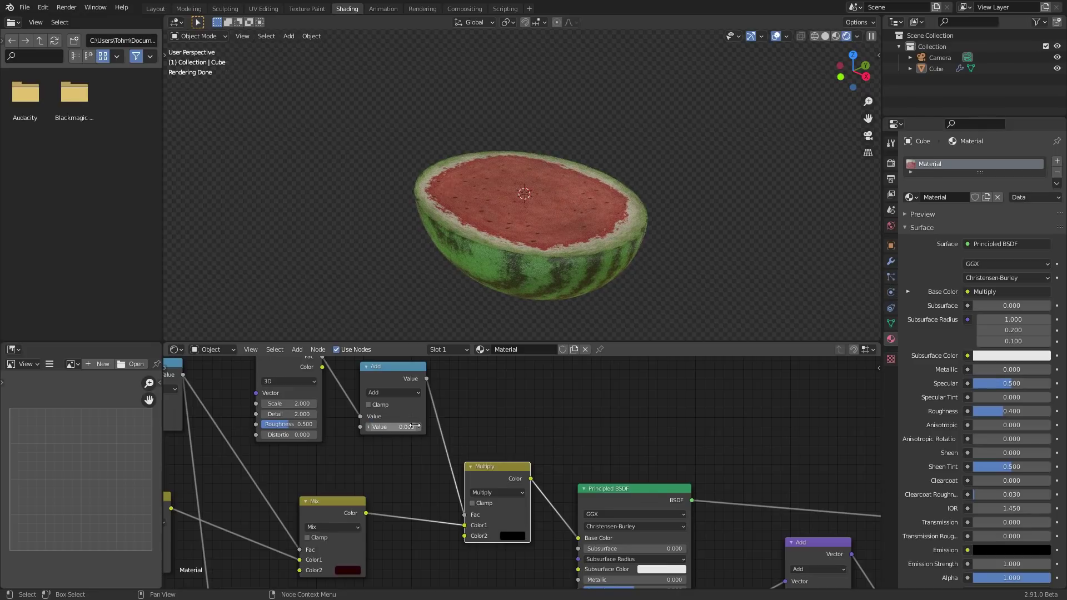
left_click_drag(414, 426, 400, 426)
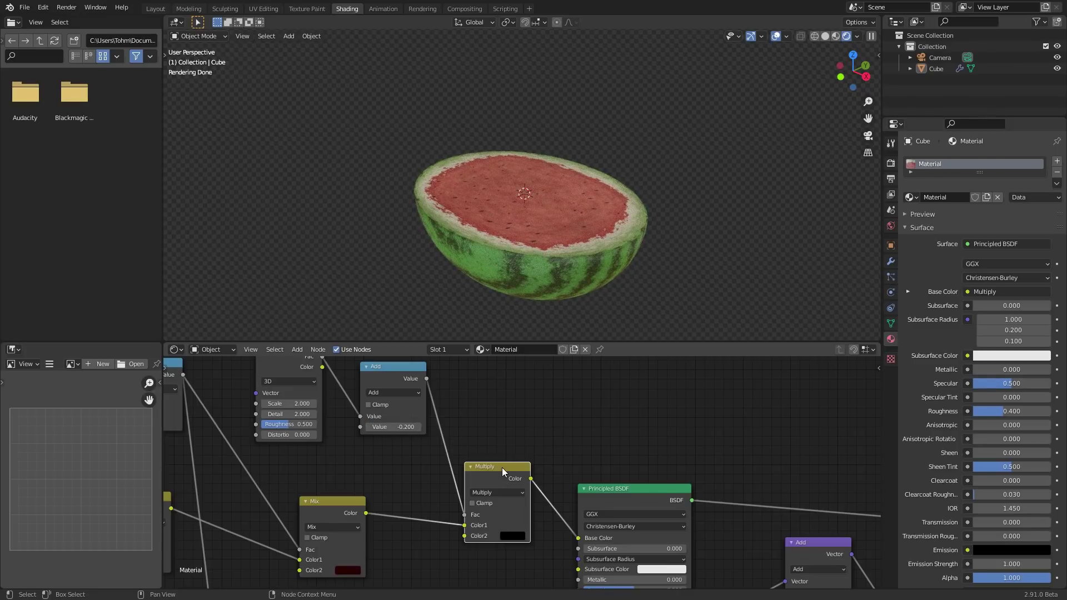
key("m")
key("m")
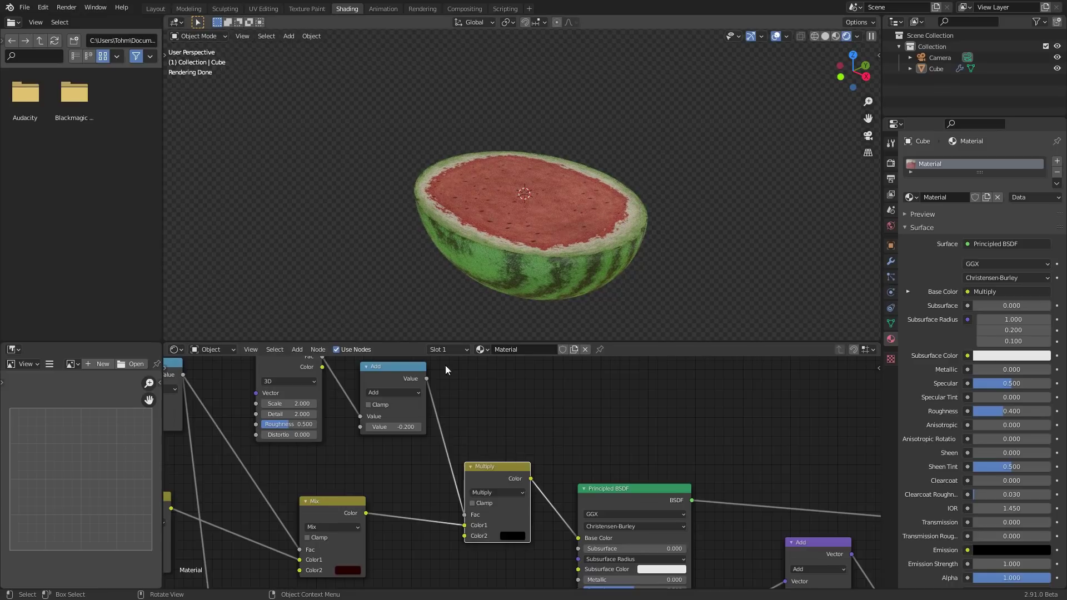
Replace the Add node between the Noise Texture and the colour Multiply node with a ColorRamp.
middle_click_drag(372, 392, 376, 430)
key("shift+a")
type("c")
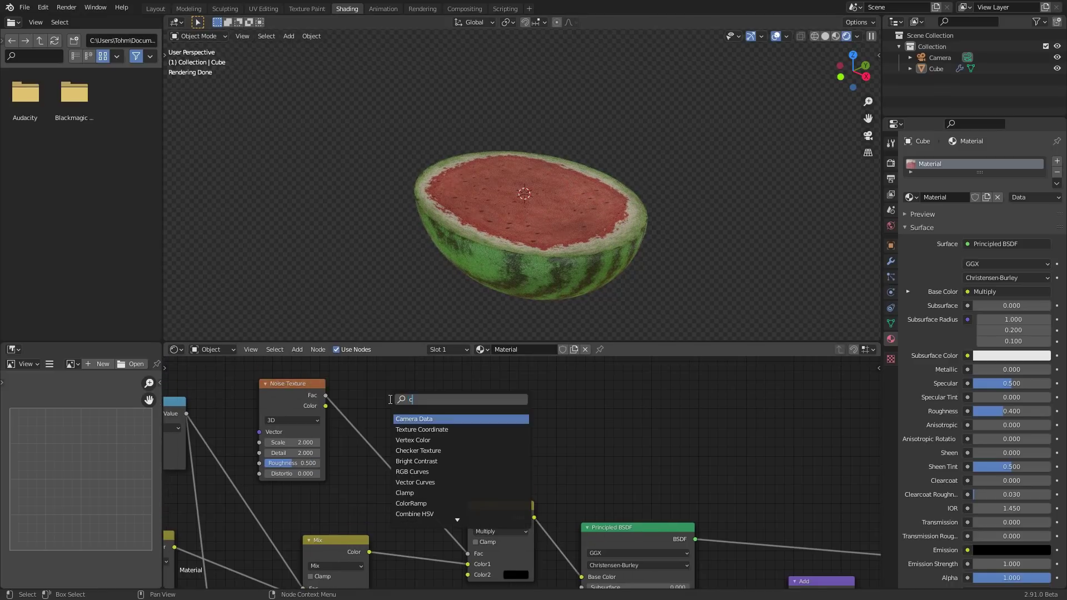
type("olorr")
key("Return")
left_click(421, 457)
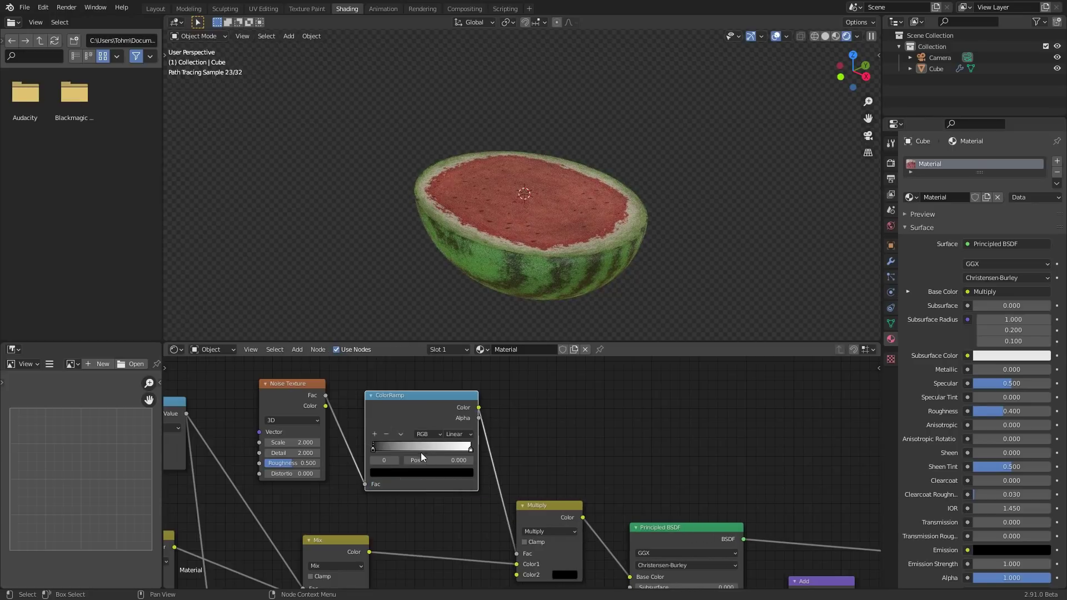
Preview the new ColorRamp, placing its black stop at position 0.4 and its white stop at 0.54.
left_click_drag(373, 448, 419, 449)
left_click(418, 392, "ctrl+shift")
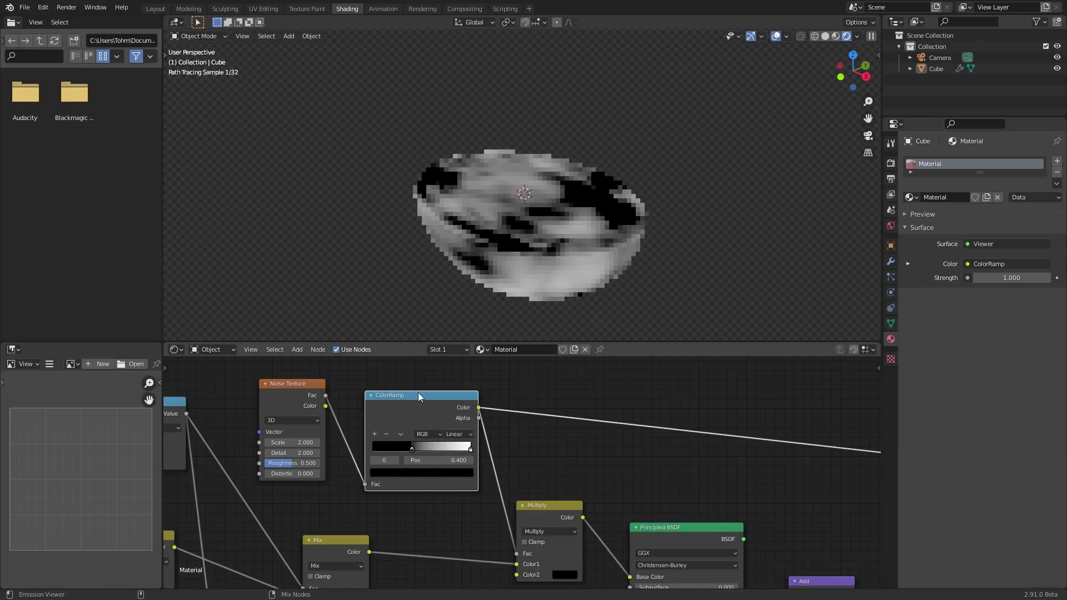
left_click(396, 460)
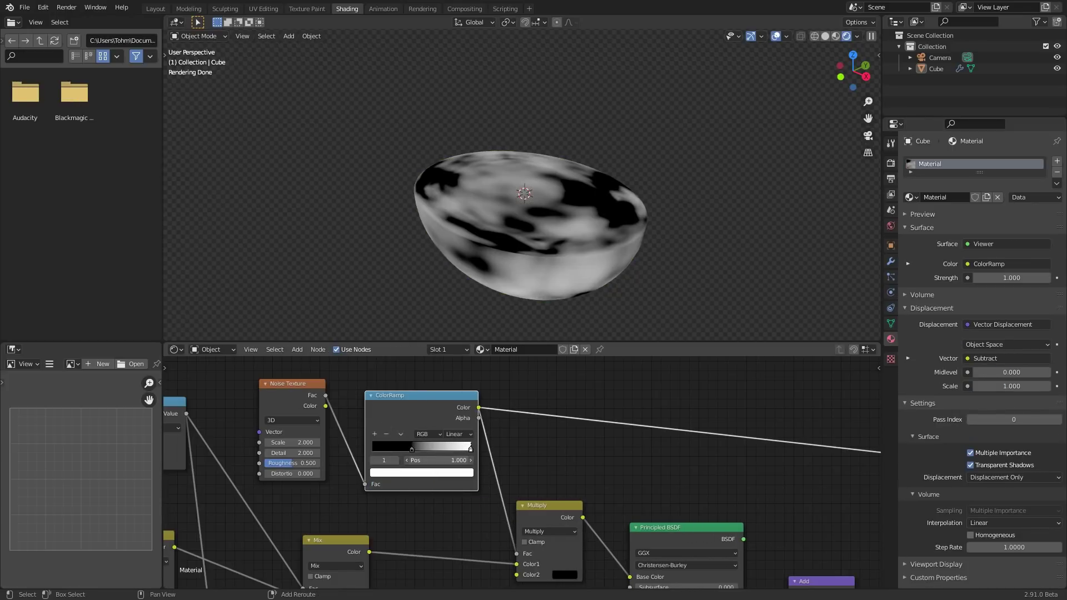
left_click_drag(439, 460, 426, 460, "shift")
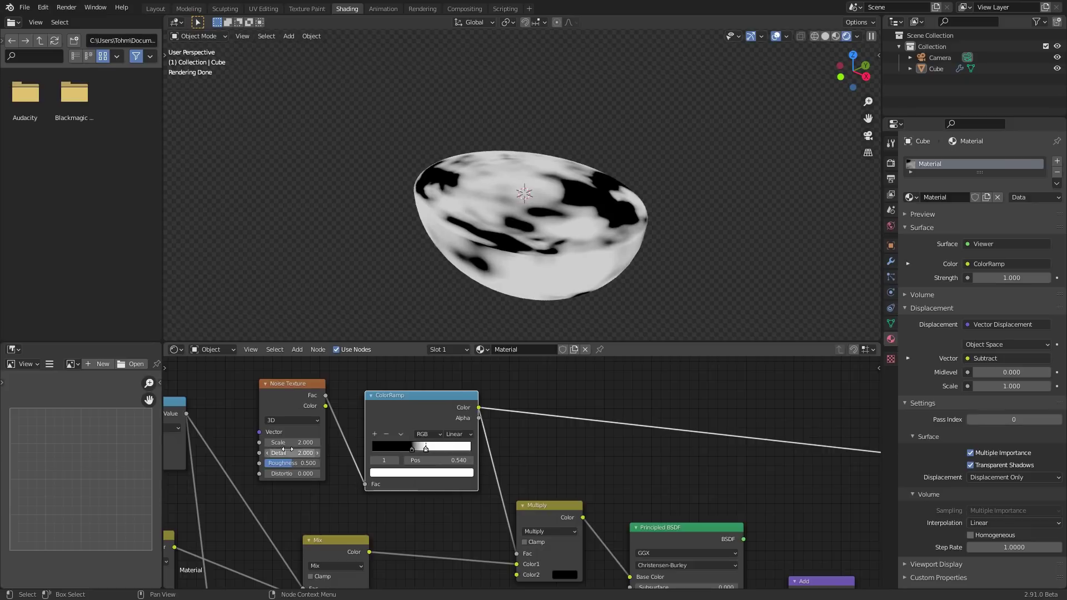
Set the Noise Texture's Detail to 16 and Roughness to about 0.658, and return to previewing the Principled BSDF.
mouse_move(287, 449)
left_mouse_down()
mouse_move(303, 450)
mouse_move(273, 457)
mouse_move(305, 469)
left_mouse_up()
middle_click_drag(529, 471, 409, 412)
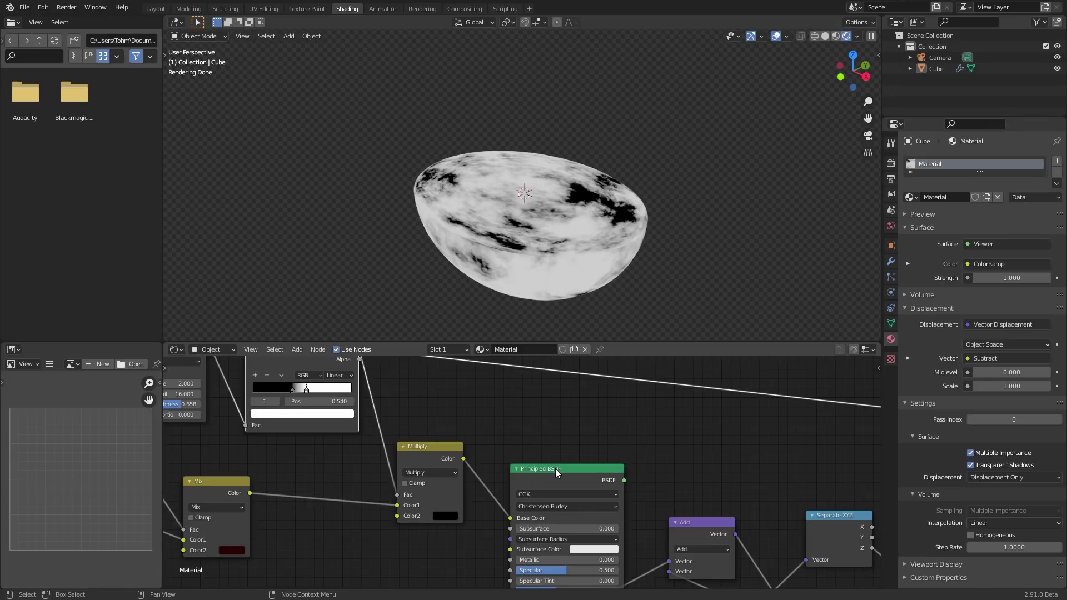
left_click(556, 468, "ctrl+shift")
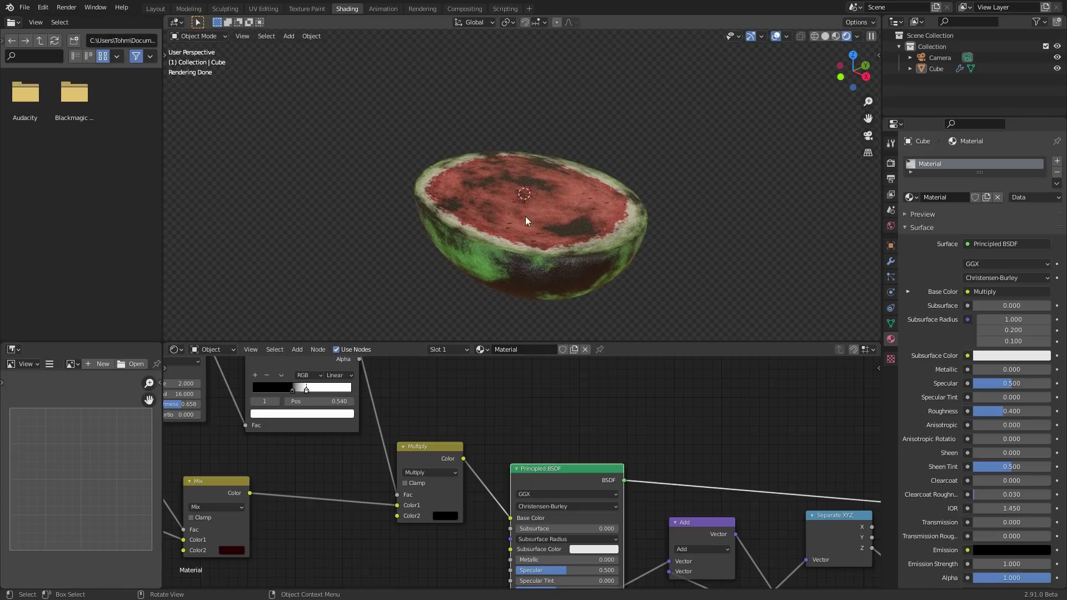
Insert an Add Math node between the ColorRamp and the colour Multiply node, with its value set to -0.64.
middle_click_drag(391, 403, 440, 450)
mouse_move(375, 396)
left_mouse_down()
mouse_move(366, 388)
mouse_move(366, 401)
left_mouse_up()
middle_click_drag(453, 429, 422, 418)
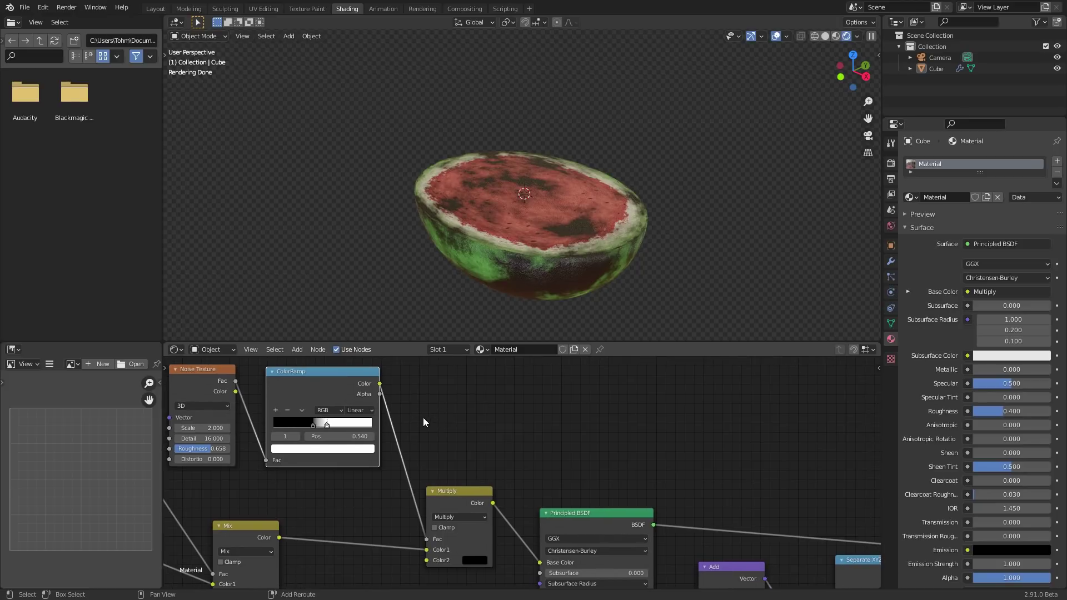
key("shift+a")
left_click(451, 393)
type("math")
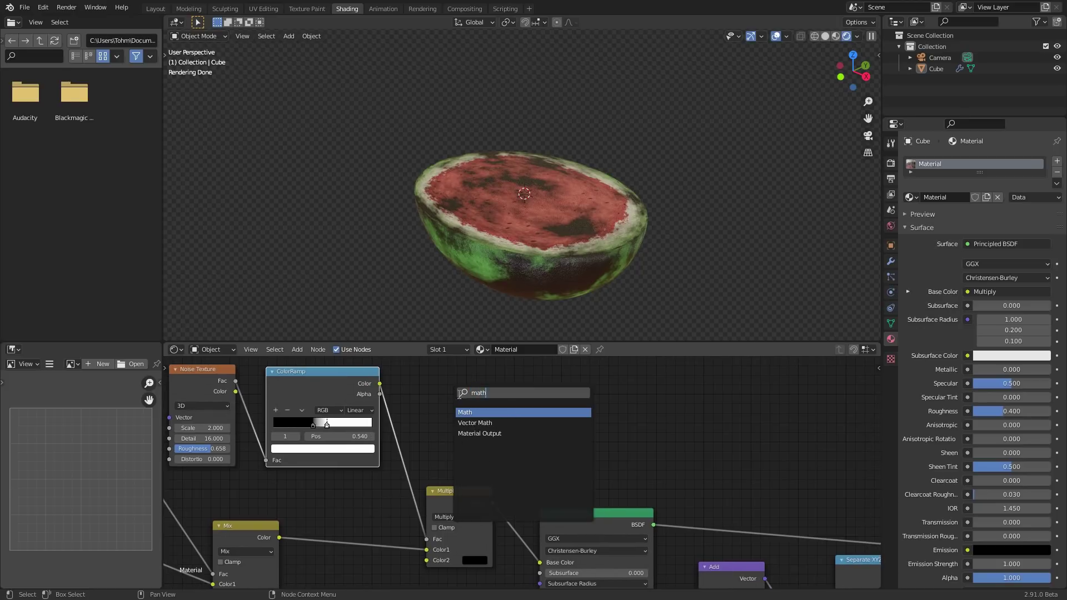
left_click(474, 413)
left_click(459, 456)
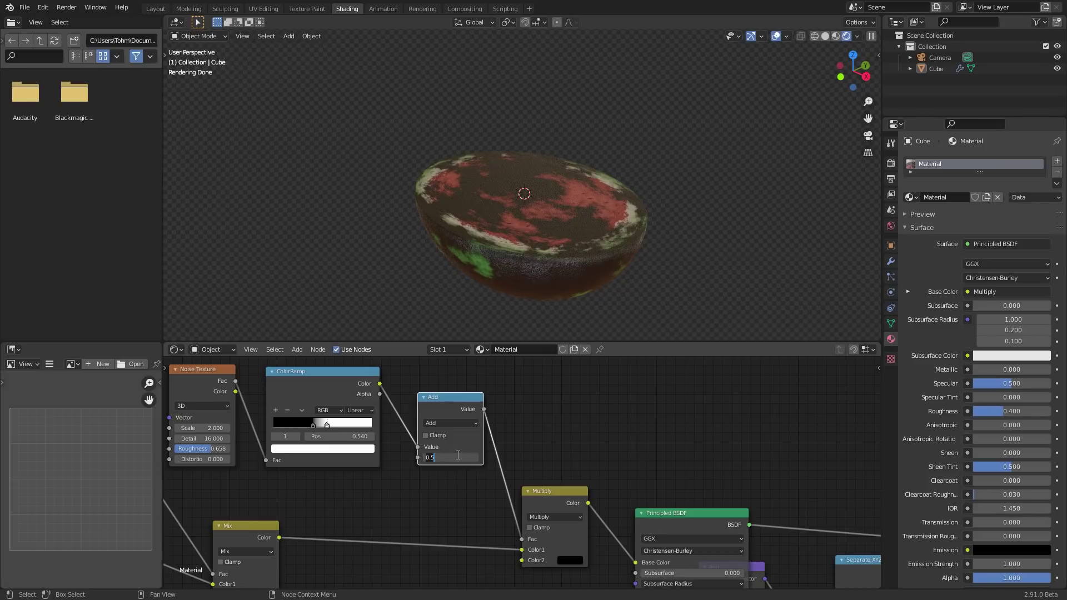
key("Return")
left_click_drag(450, 458, 414, 457)
Inspect the melon's rind and flesh with the colour Multiply node muted and unmuted.
mouse_move(556, 245)
middle_mouse_down()
mouse_move(552, 274)
mouse_move(553, 195)
middle_mouse_up()
left_click(551, 496)
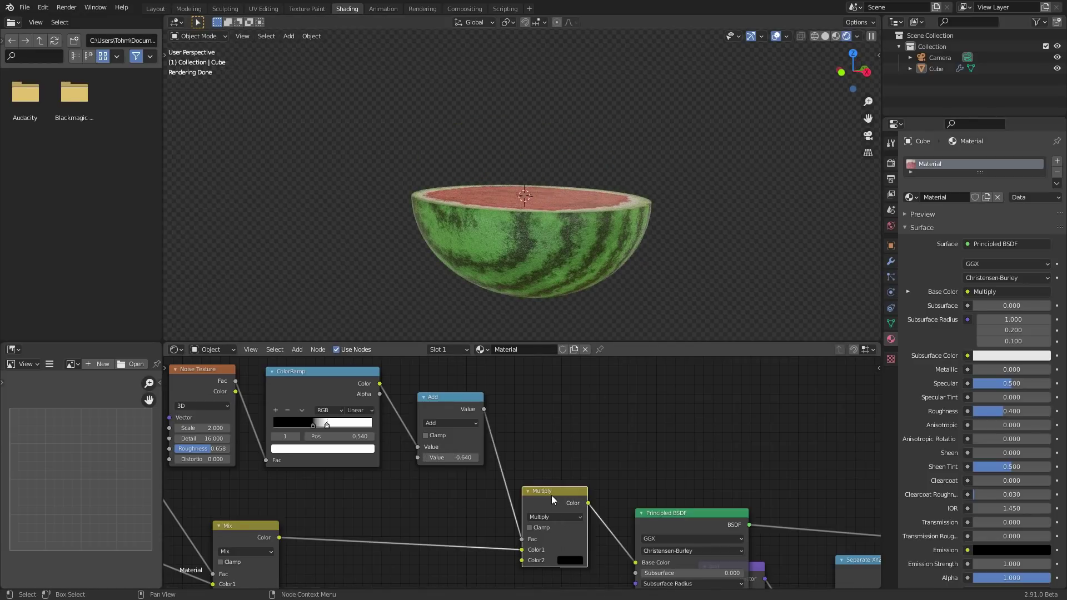
key("m")
middle_click_drag(559, 262, 553, 333)
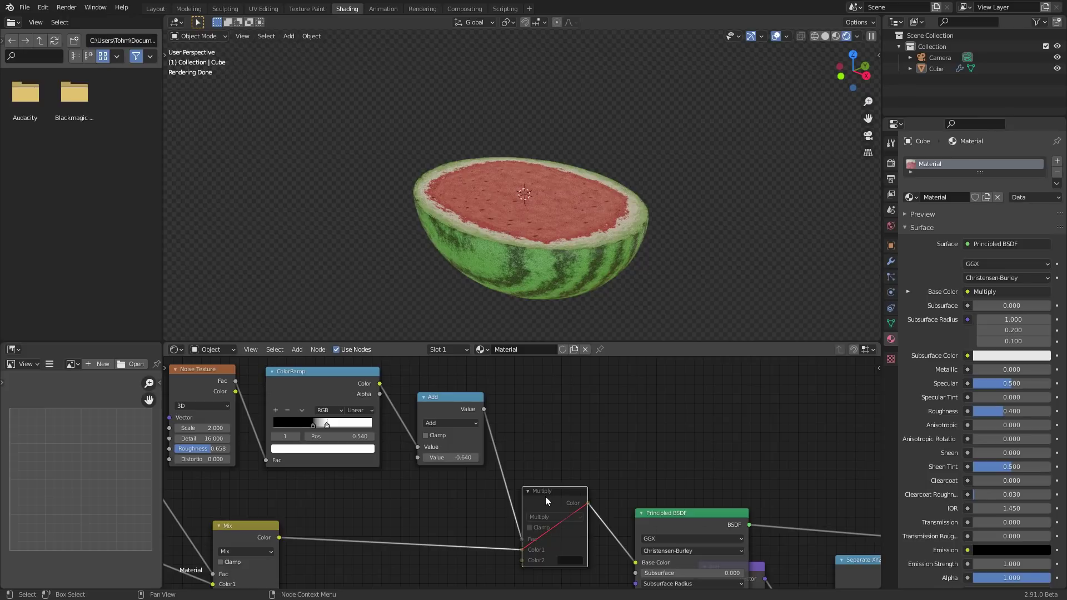
key("m")
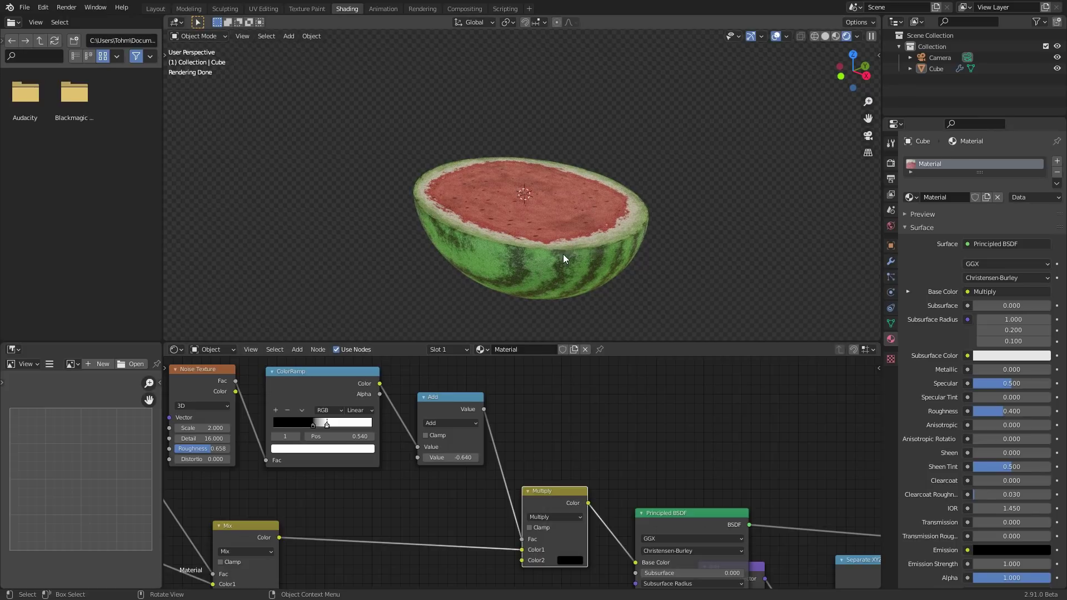
Move the four Value nodes away from the network, group all other nodes except the Material Output, and exit the group.
scroll(617, 406, "down", 3)
scroll(619, 445, "down", 3)
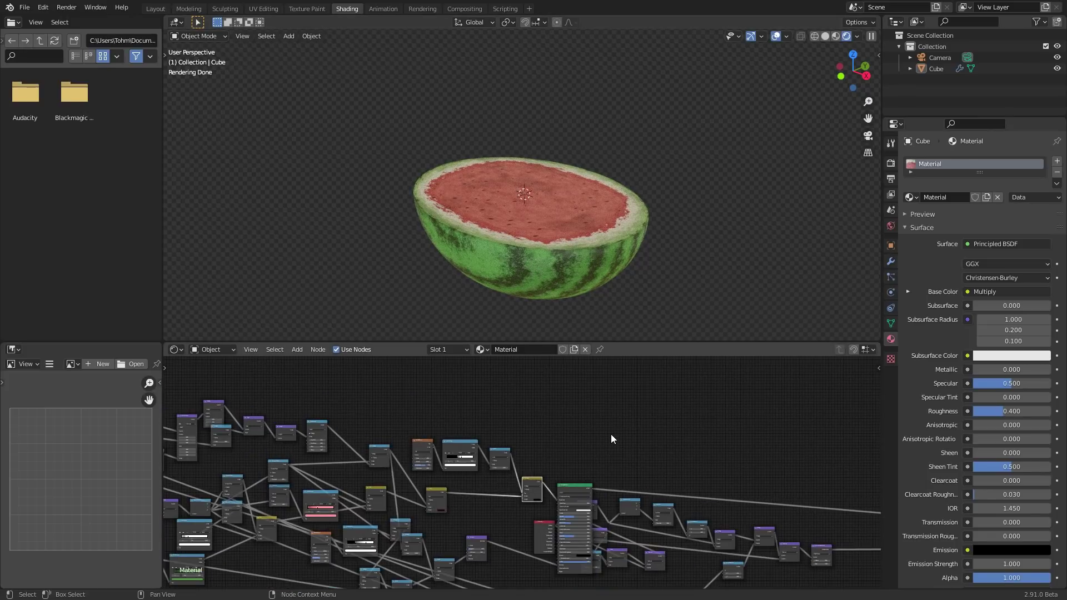
scroll(601, 433, "down", 4)
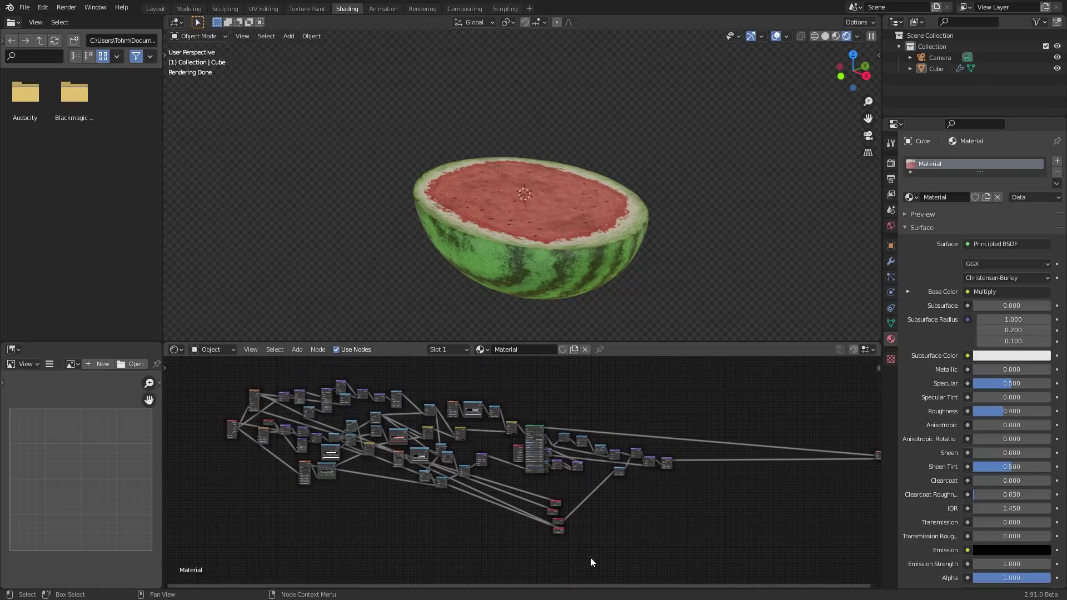
left_click_drag(558, 521, 567, 559)
left_click_drag(208, 481, 781, 365)
key("ctrl+g")
key("Tab")
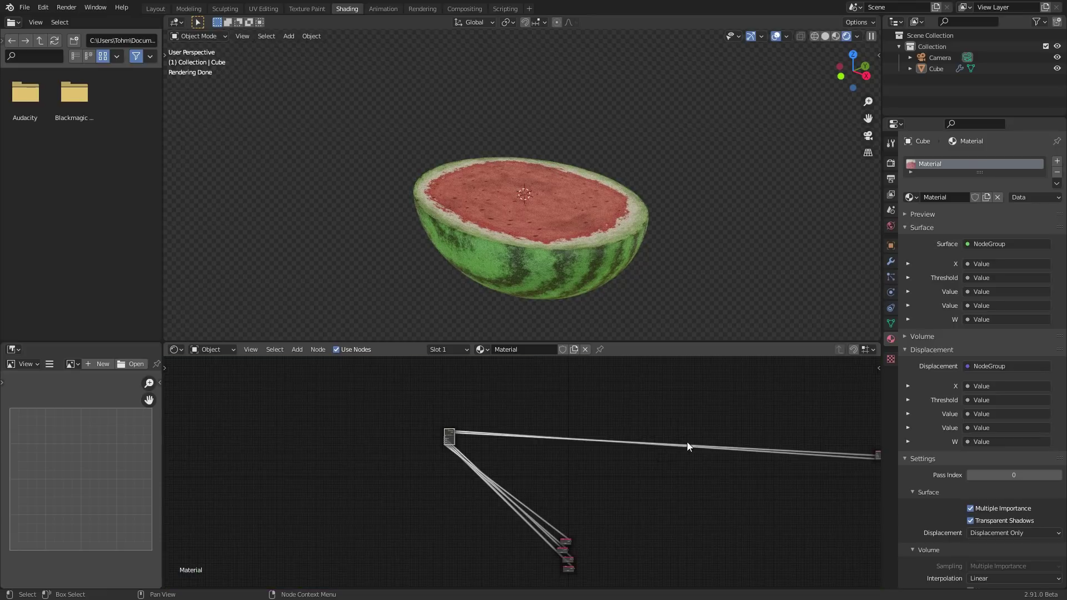
scroll(529, 530, "up", 2)
scroll(472, 456, "down", 1)
middle_click_drag(471, 456, 546, 461)
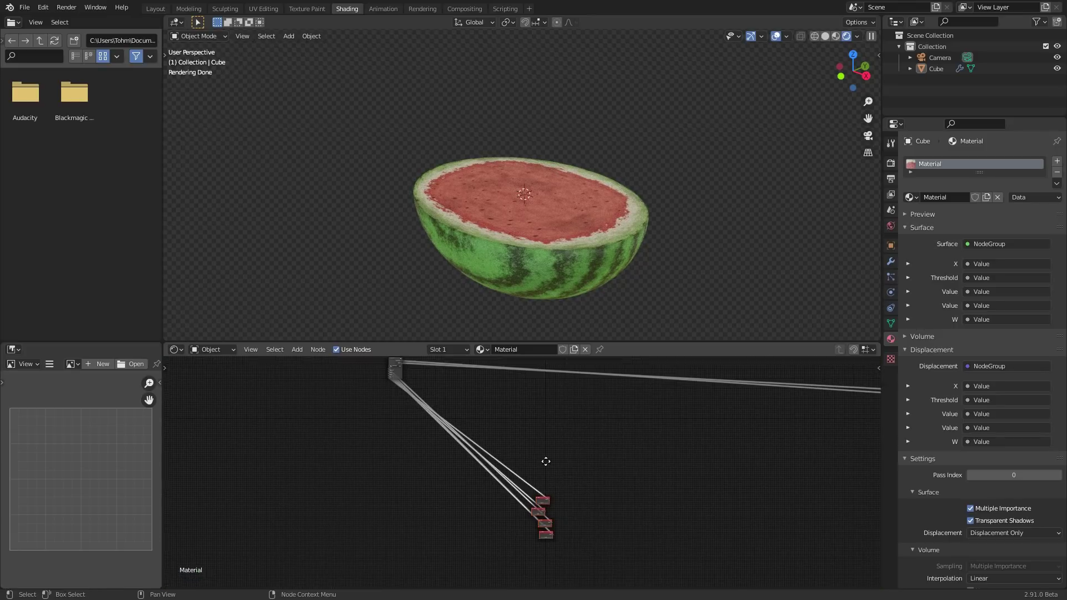
Move the node group next to the four Value nodes so that they sit in front of its inputs.
left_click(392, 369)
middle_click_drag(479, 431, 536, 459)
scroll(444, 484, "up", 5)
scroll(535, 459, "down", 1)
left_click(541, 466)
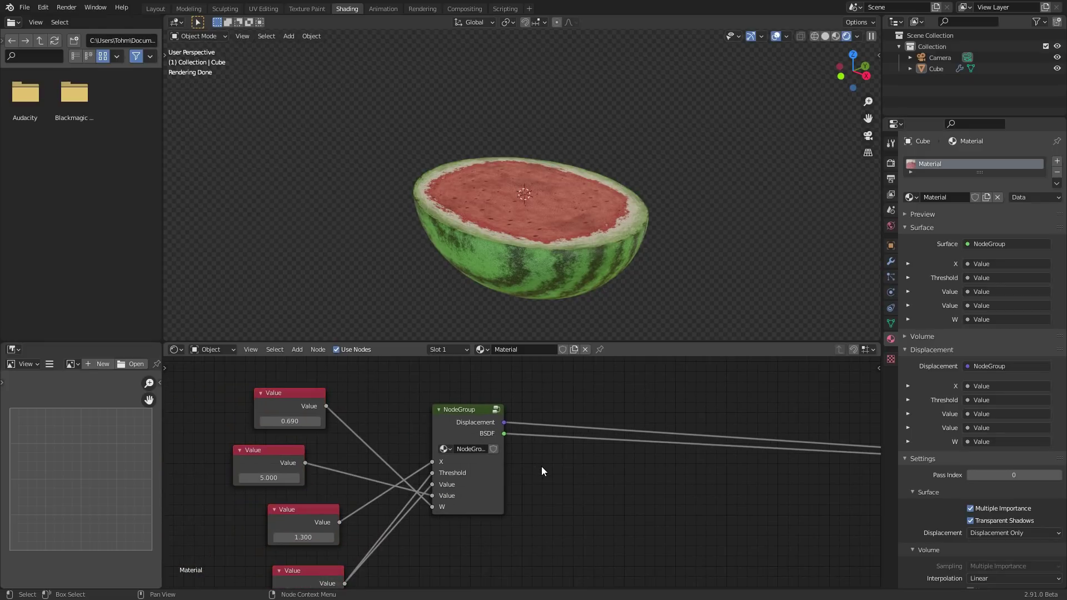
Try varying the 0.690 Value node feeding the group and inspect the melon's cut face up close.
left_click_drag(289, 421, 317, 421)
middle_click_drag(318, 420, 393, 409)
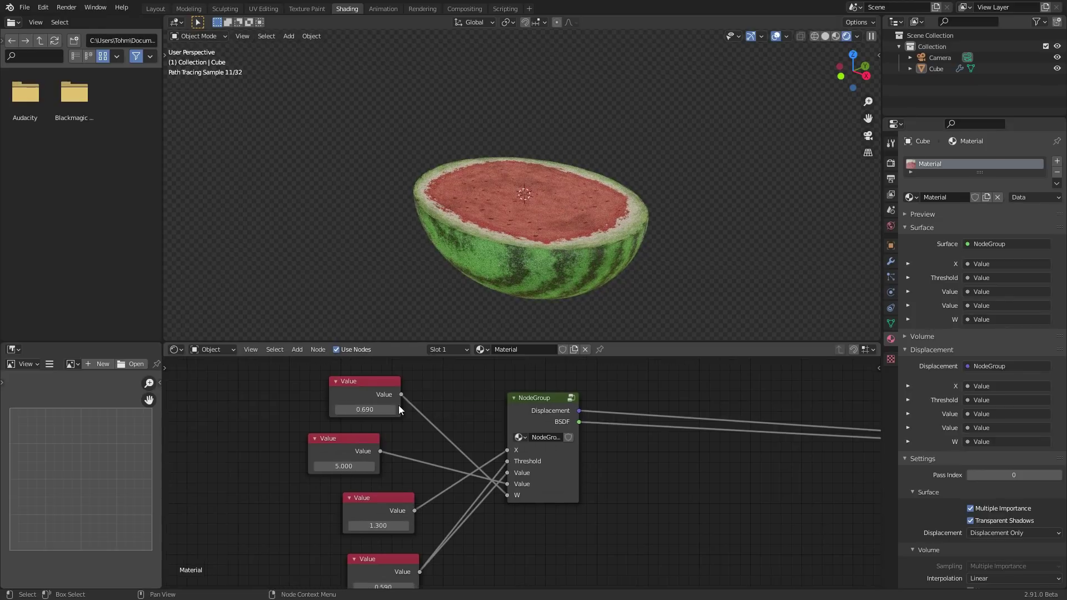
scroll(530, 206, "up", 3)
middle_click_drag(528, 211, 574, 323)
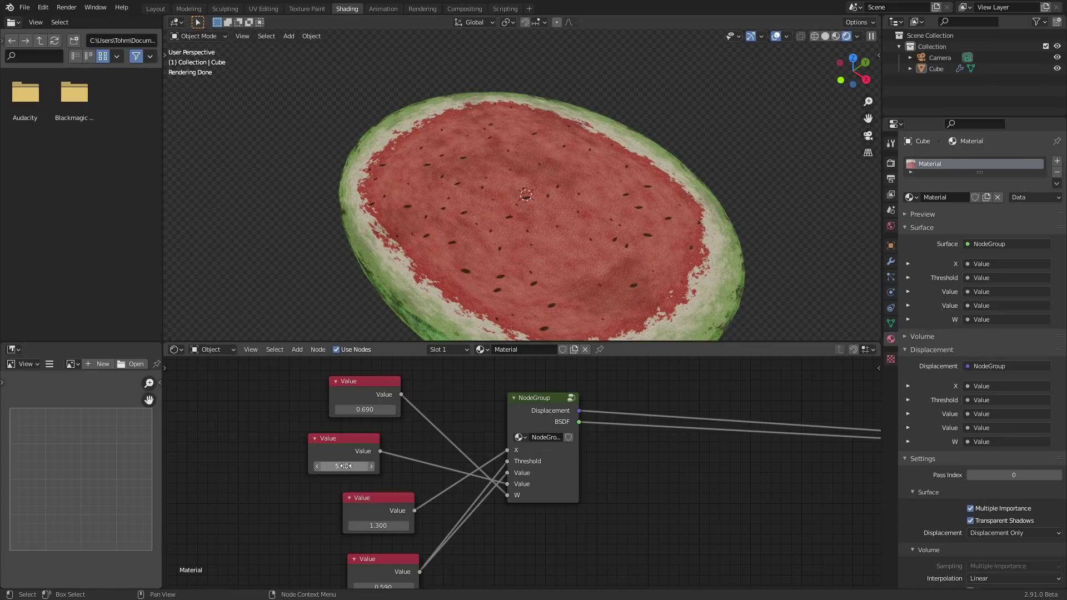
Try other settings in the 5.000 Value node, including 2.760, to test its effect on the seeds, and restore it to 5.000.
left_click_drag(344, 466, 361, 465)
middle_click_drag(491, 247, 491, 226)
key("ctrl+z")
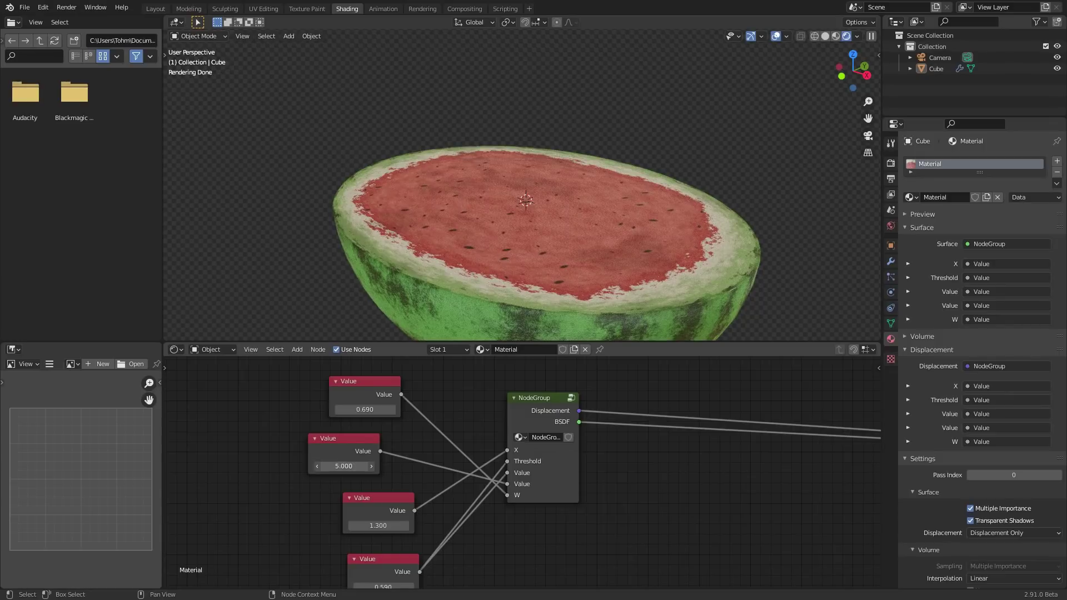
left_click_drag(343, 465, 233, 466)
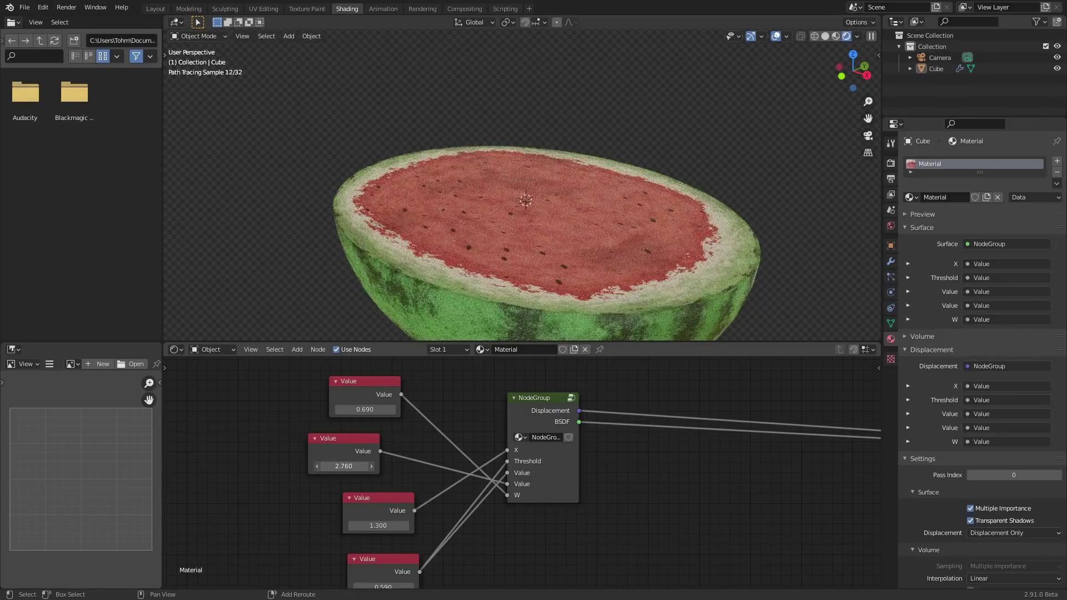
mouse_move(344, 465)
left_mouse_down()
mouse_move(389, 466)
mouse_move(349, 467)
left_mouse_up()
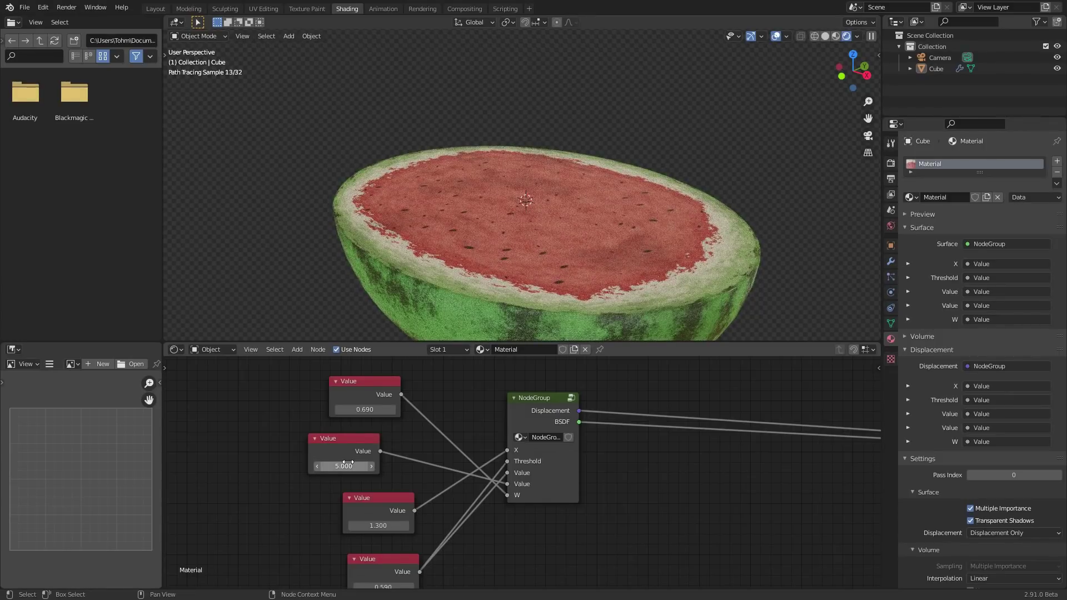
Try varying the 1.300 Value node and lowering the 0.590 Value node to 0.500 to test their effect on the rind.
middle_click_drag(368, 479, 361, 472)
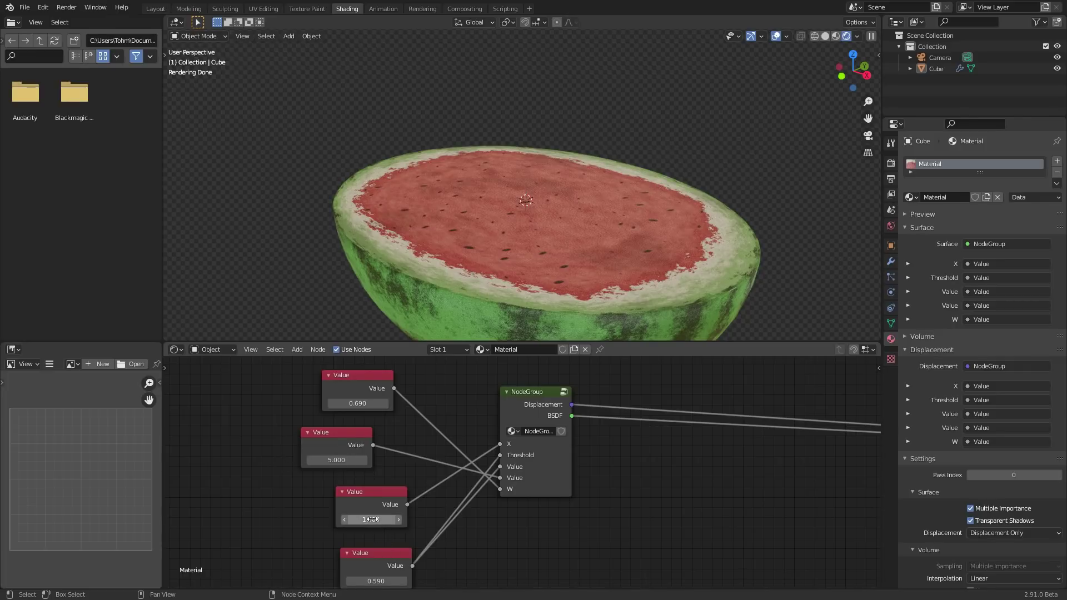
mouse_move(371, 519)
left_mouse_down()
mouse_move(356, 519)
mouse_move(389, 519)
mouse_move(377, 519)
left_mouse_up()
middle_click_drag(399, 552, 387, 512)
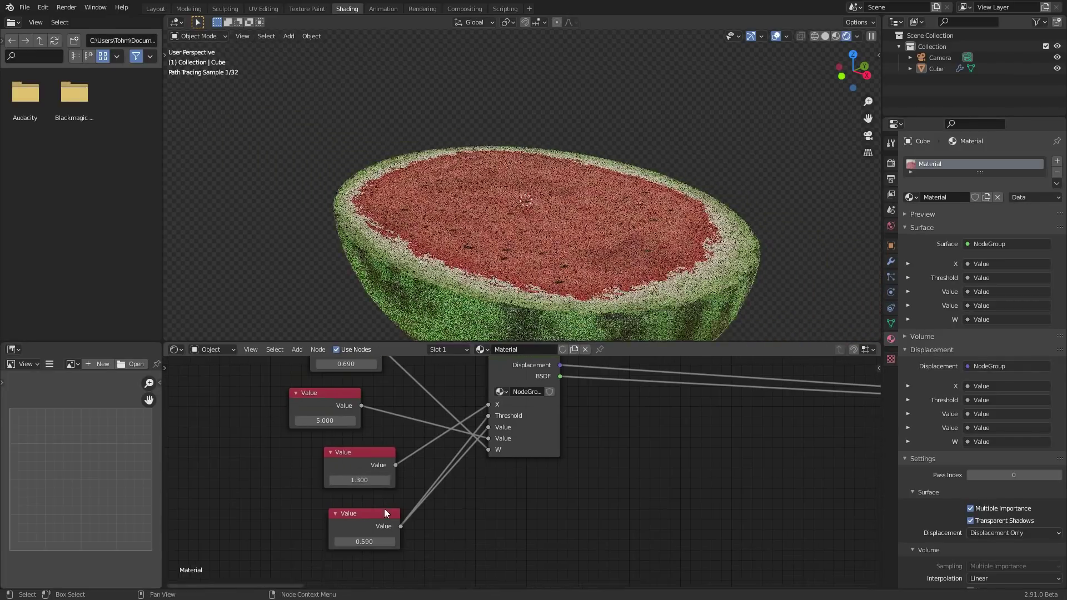
mouse_move(364, 541)
left_mouse_down()
mouse_move(327, 541)
mouse_move(361, 541)
left_mouse_up()
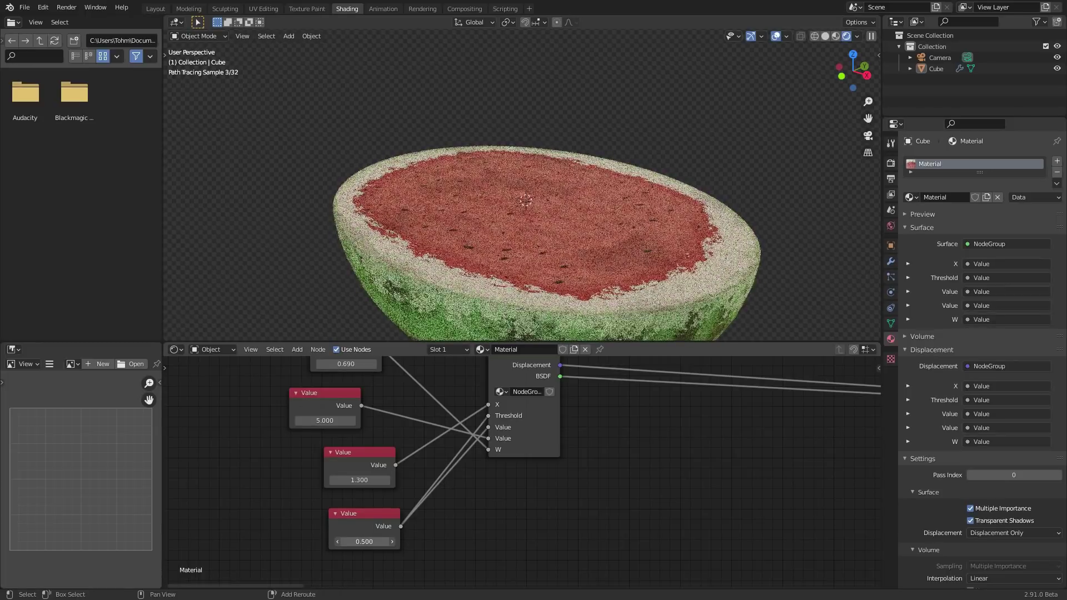
Look over the whole watermelon half and the grouped node setup from farther away.
scroll(567, 445, "down", 3)
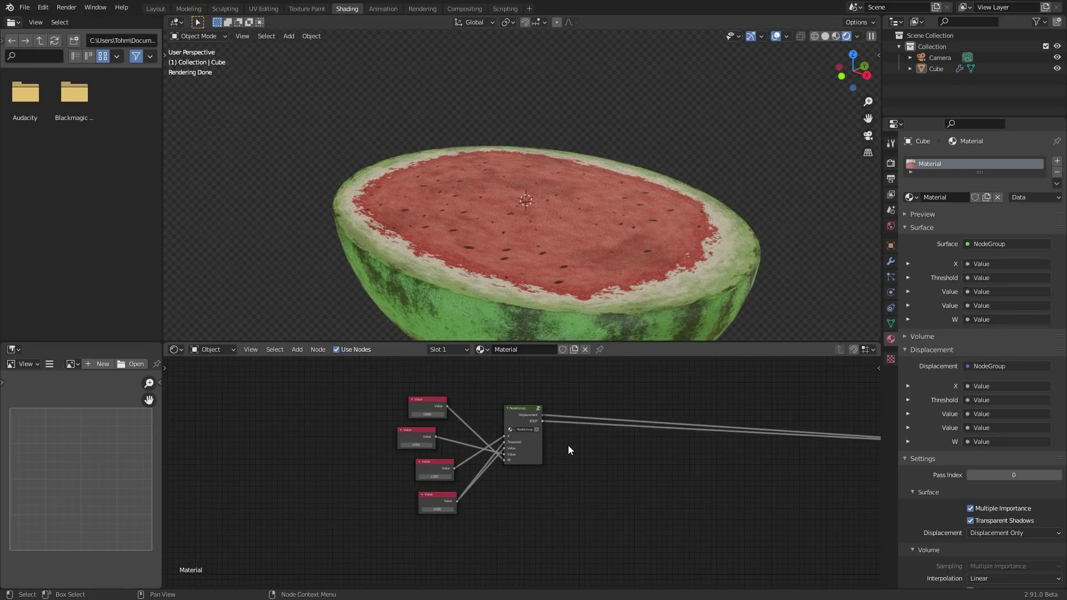
middle_click_drag(568, 445, 450, 452)
scroll(552, 225, "down", 4)
middle_click_drag(552, 225, 484, 219, "shift")
scroll(572, 454, "down", 4)
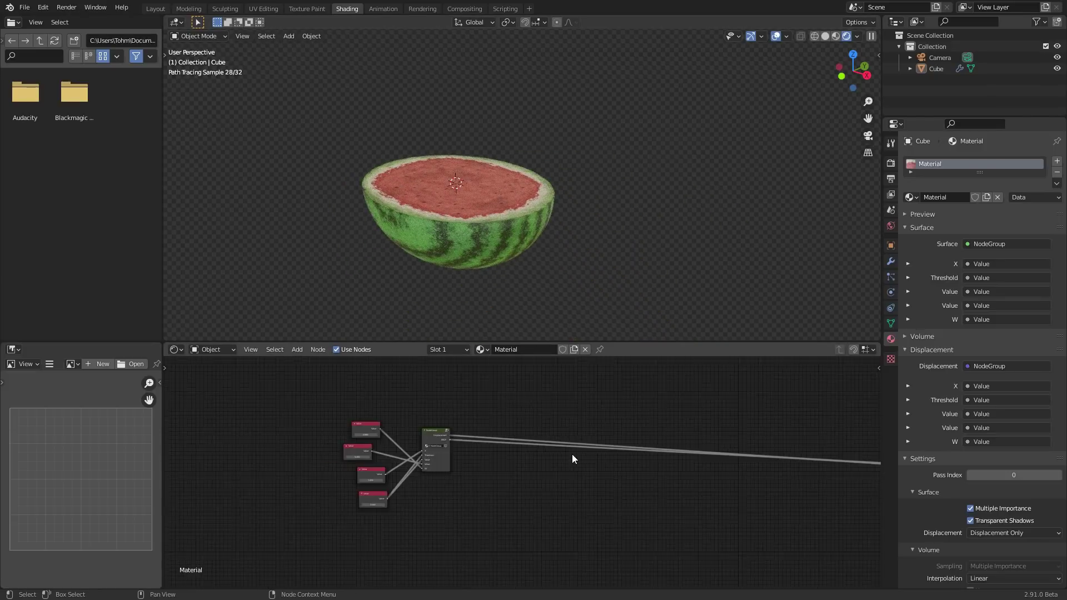
middle_click_drag(572, 454, 378, 449)
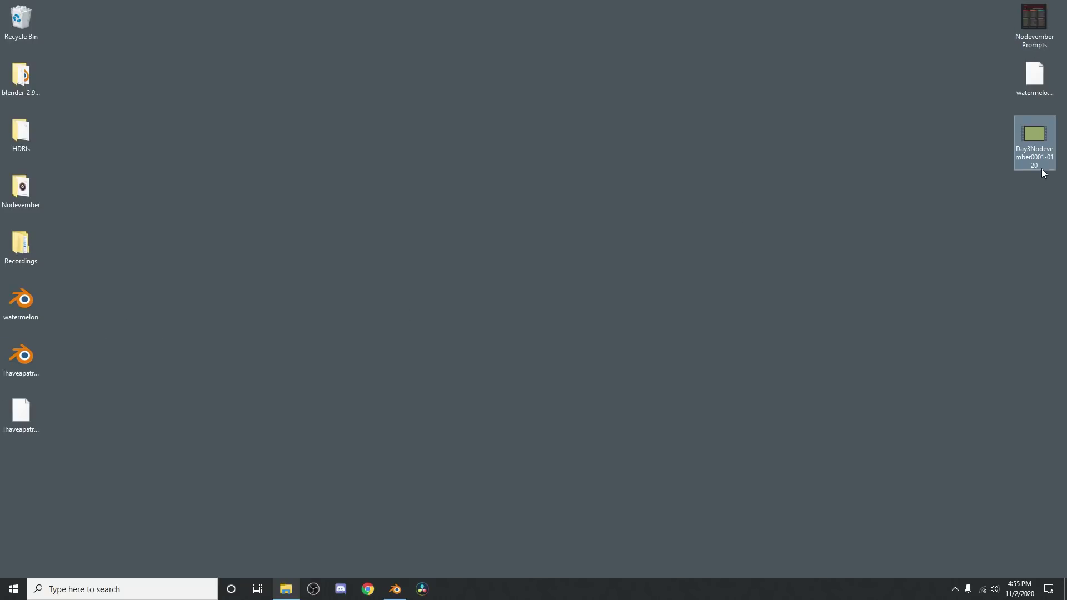
Open the desktop video Day3Nodevember0001-0120.mp4 in VLC media player to view the rendered watermelon animation.
right_click(1046, 130)
mouse_move(948, 192)
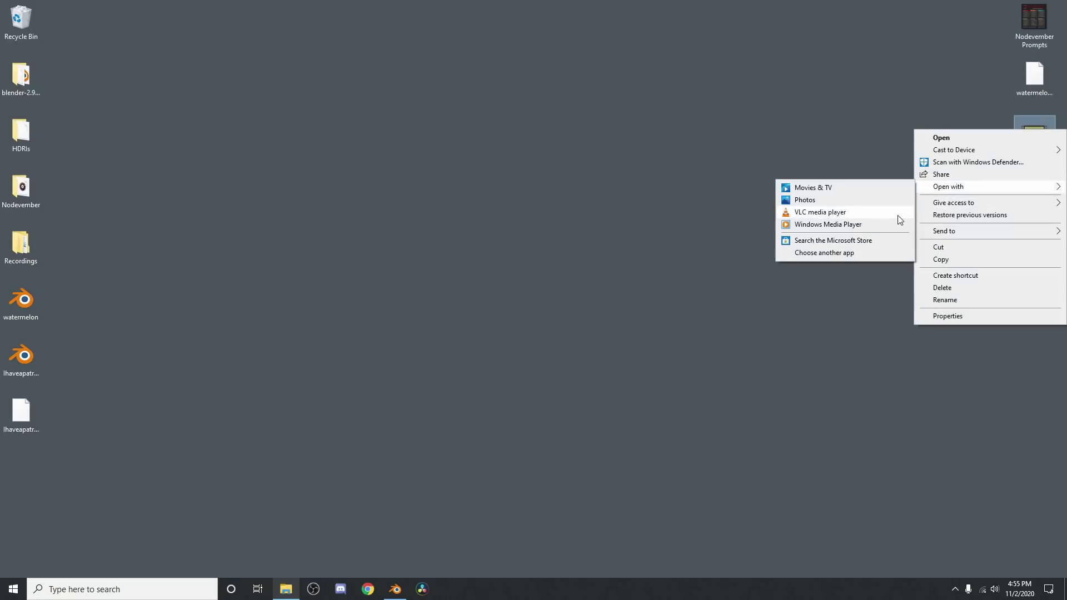
left_click(893, 212)
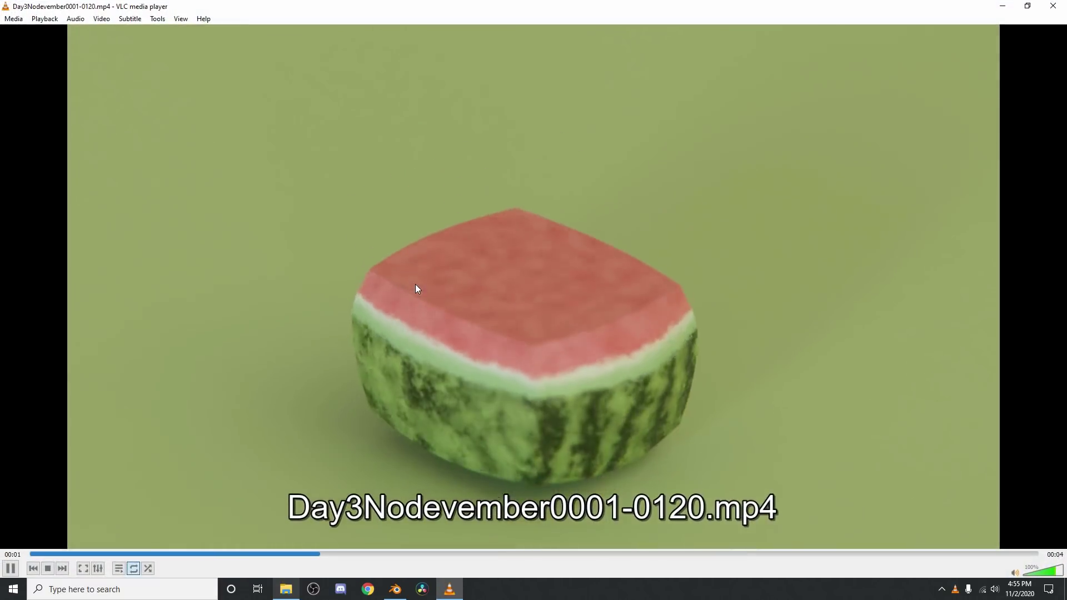